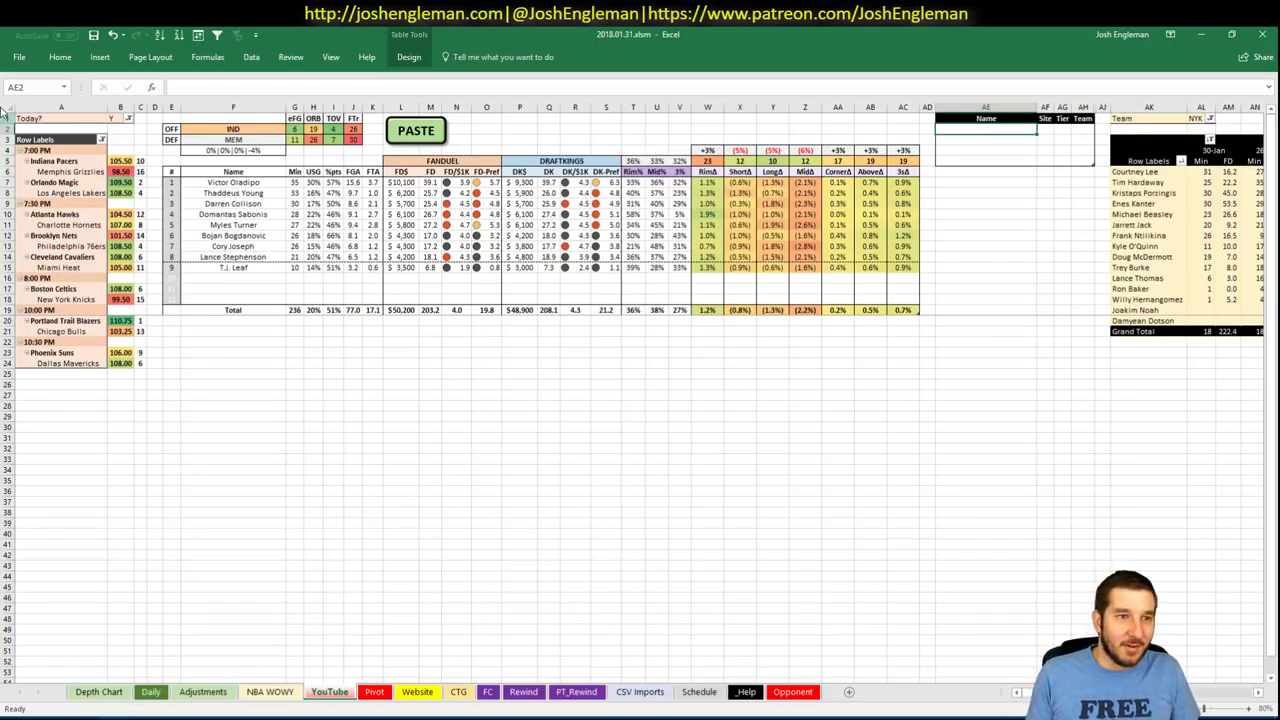
- Switch to the FanDuel contest scoring page in Chrome and inspect the score breakdowns of Russell Westbrook, Eric Gordon and James Harden in the compared lineups
{"action": "left_click", "coordinate": [80, 157]}
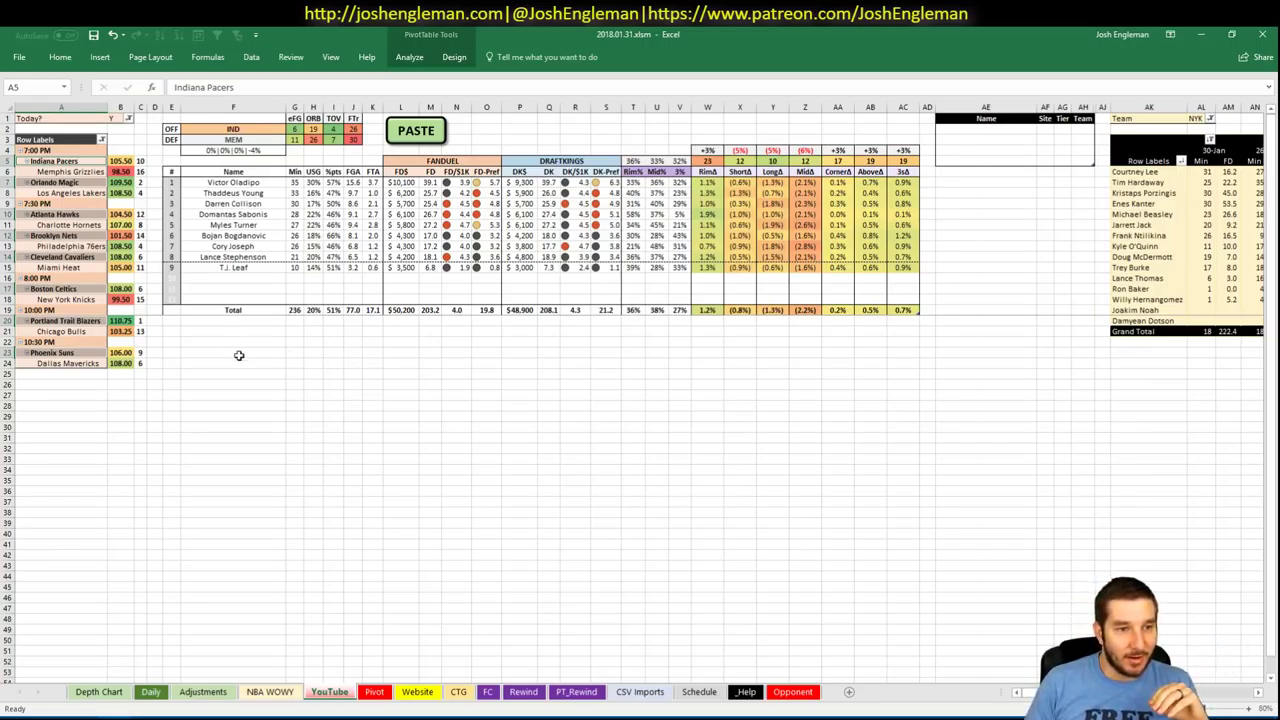
{"action": "mouse_move", "coordinate": [70, 718]}
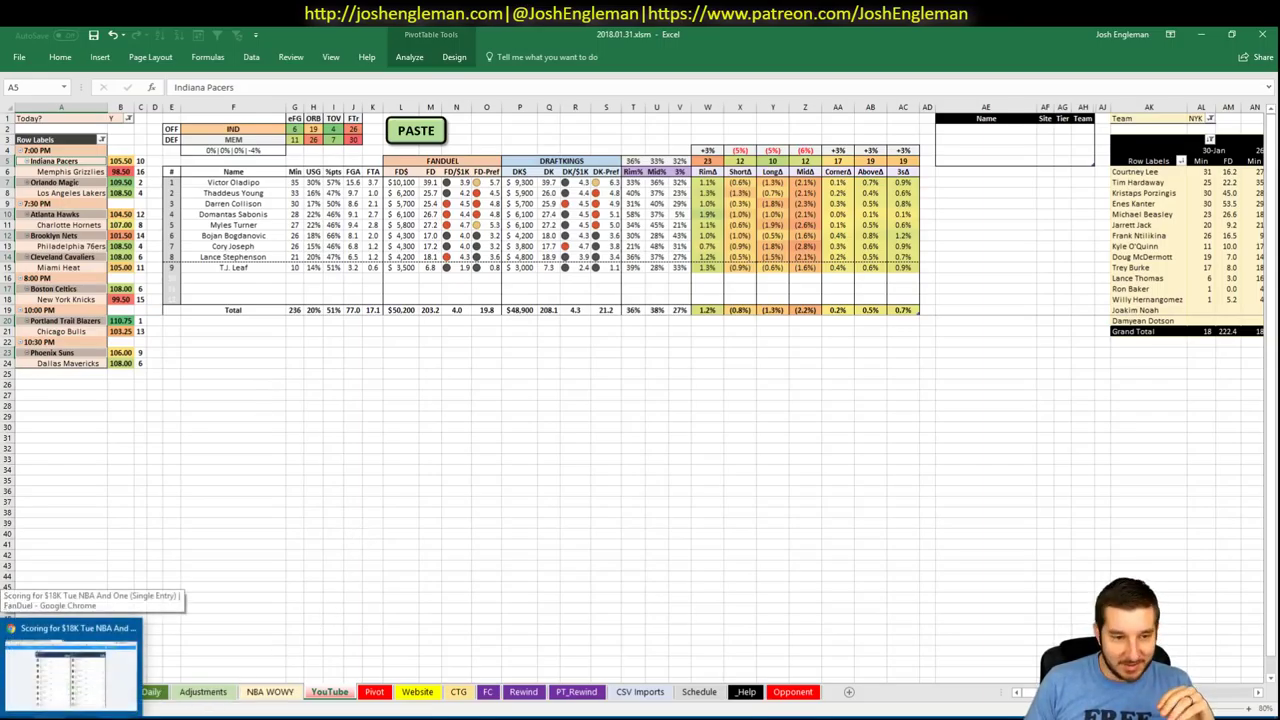
{"action": "left_click", "coordinate": [76, 696]}
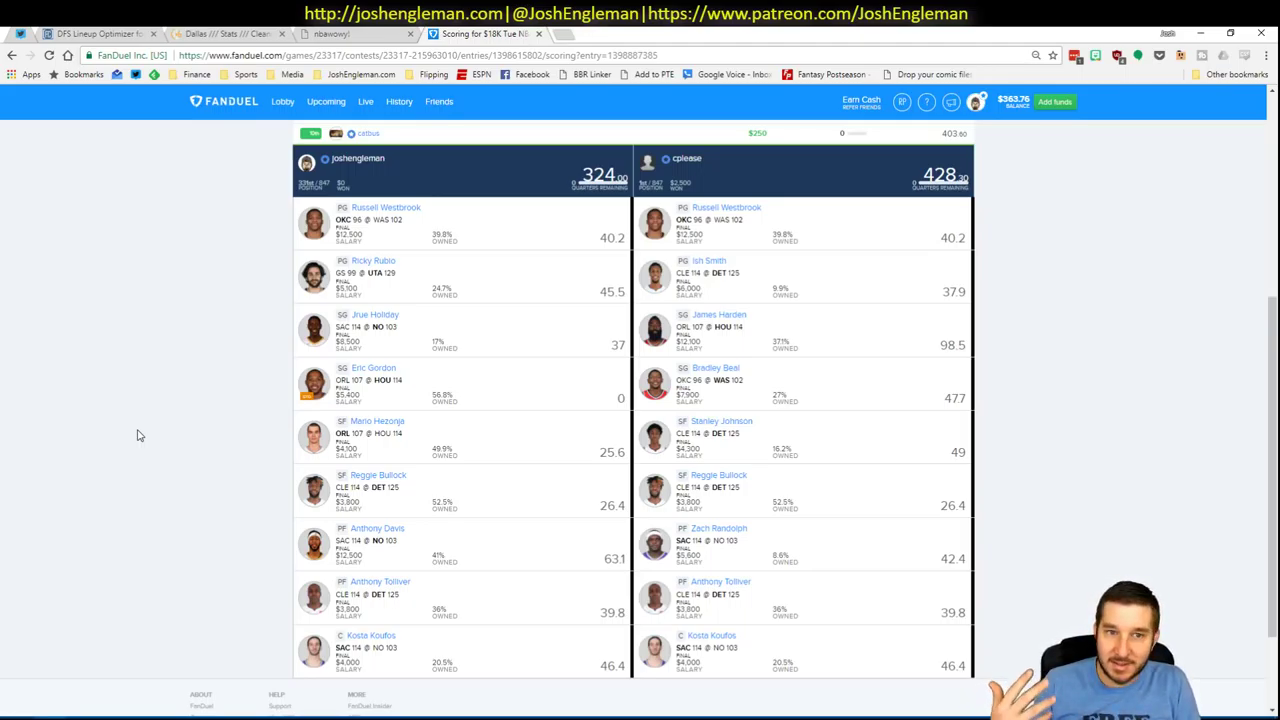
{"action": "left_click", "coordinate": [496, 212]}
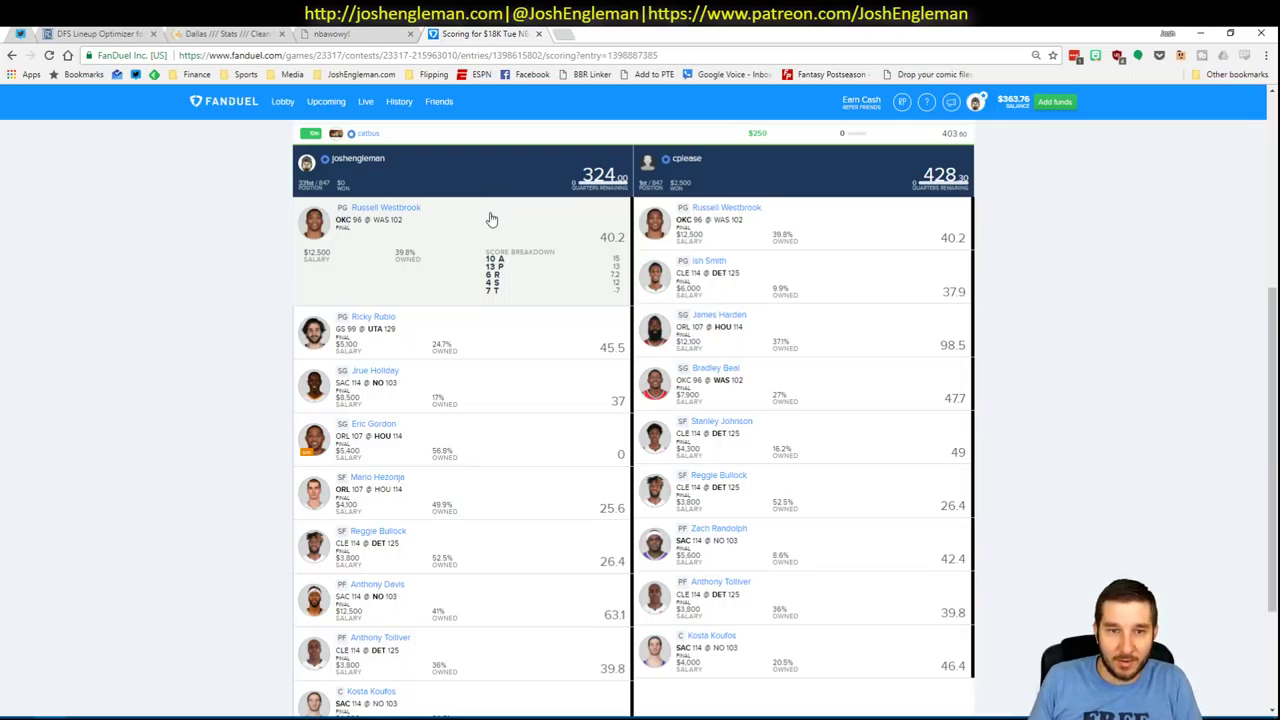
{"action": "left_click", "coordinate": [487, 221]}
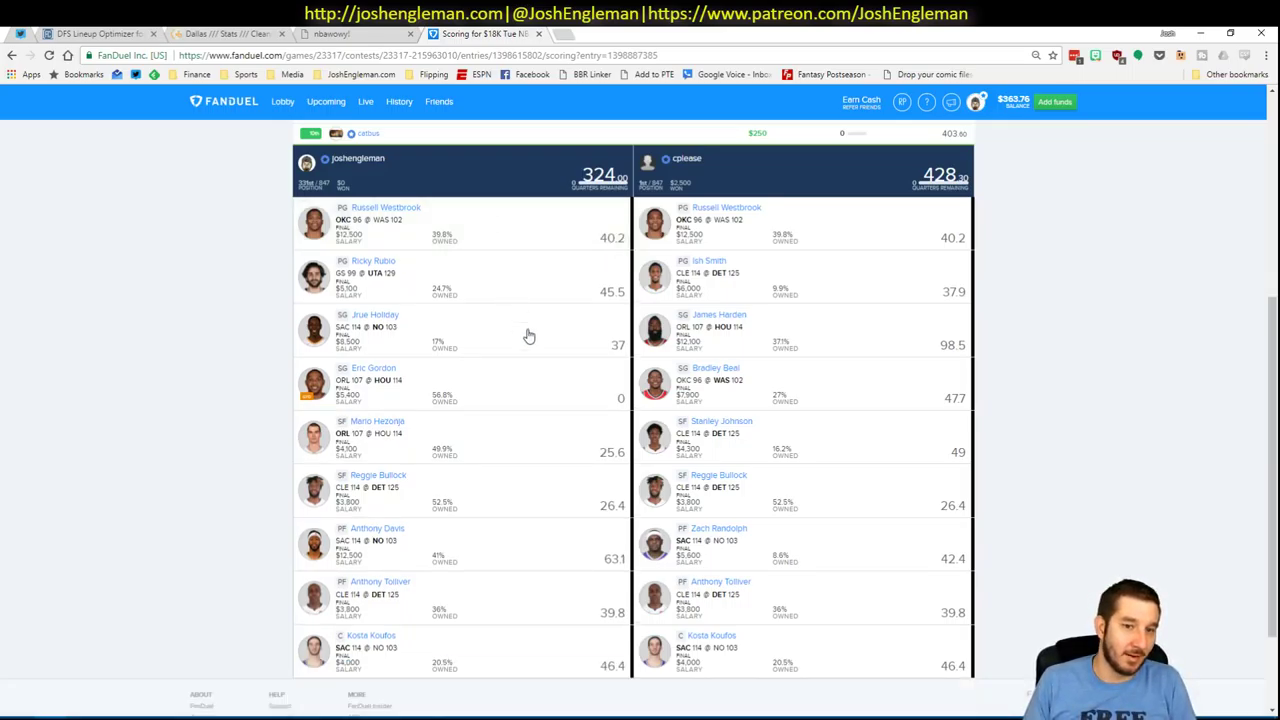
{"action": "left_click", "coordinate": [519, 400]}
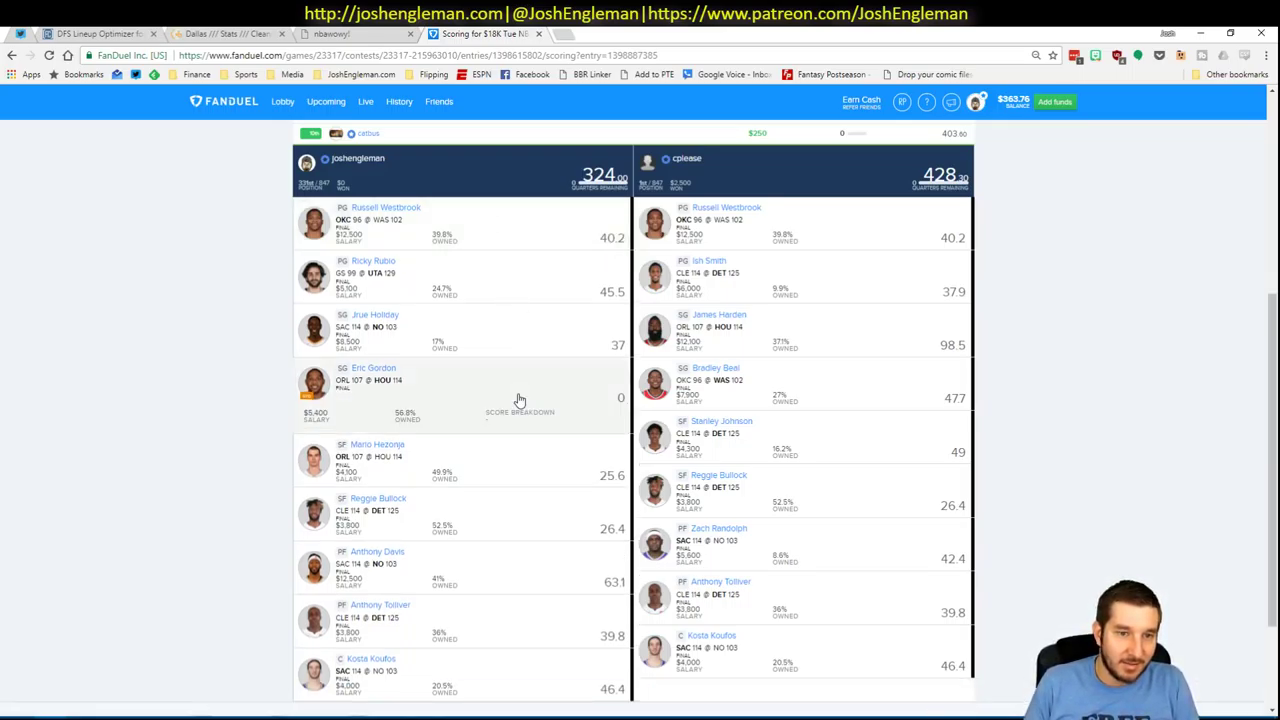
{"action": "left_click", "coordinate": [519, 400]}
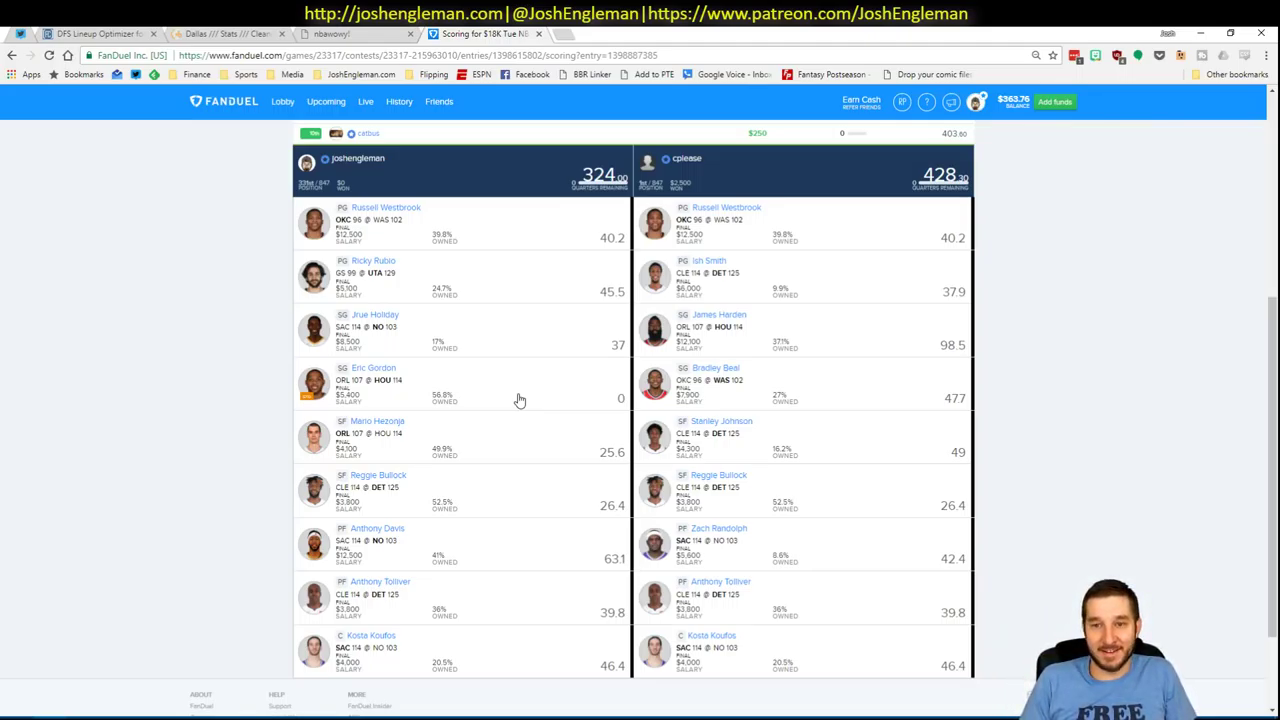
{"action": "left_click", "coordinate": [848, 337]}
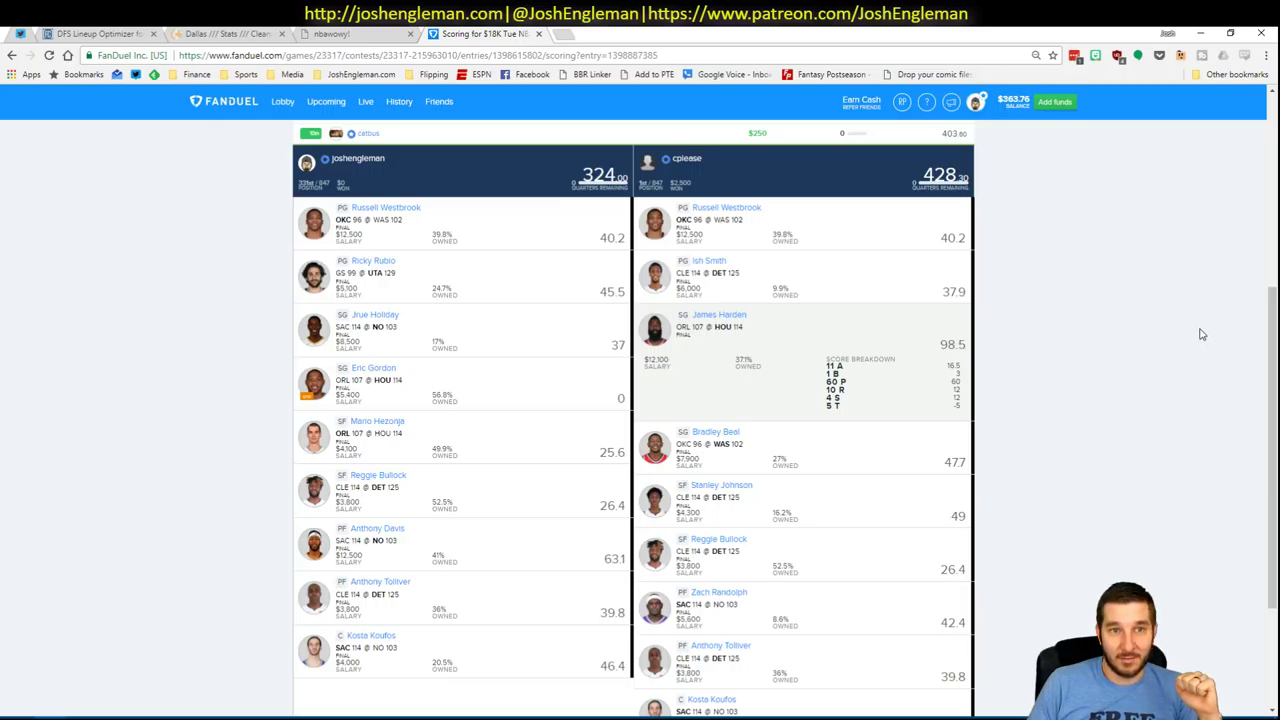
- Open the $18K Tue NBA Dribbler (Single Entry) contest from the entry history and review its lineup's scores and ownership percentages
{"action": "left_click", "coordinate": [397, 105]}
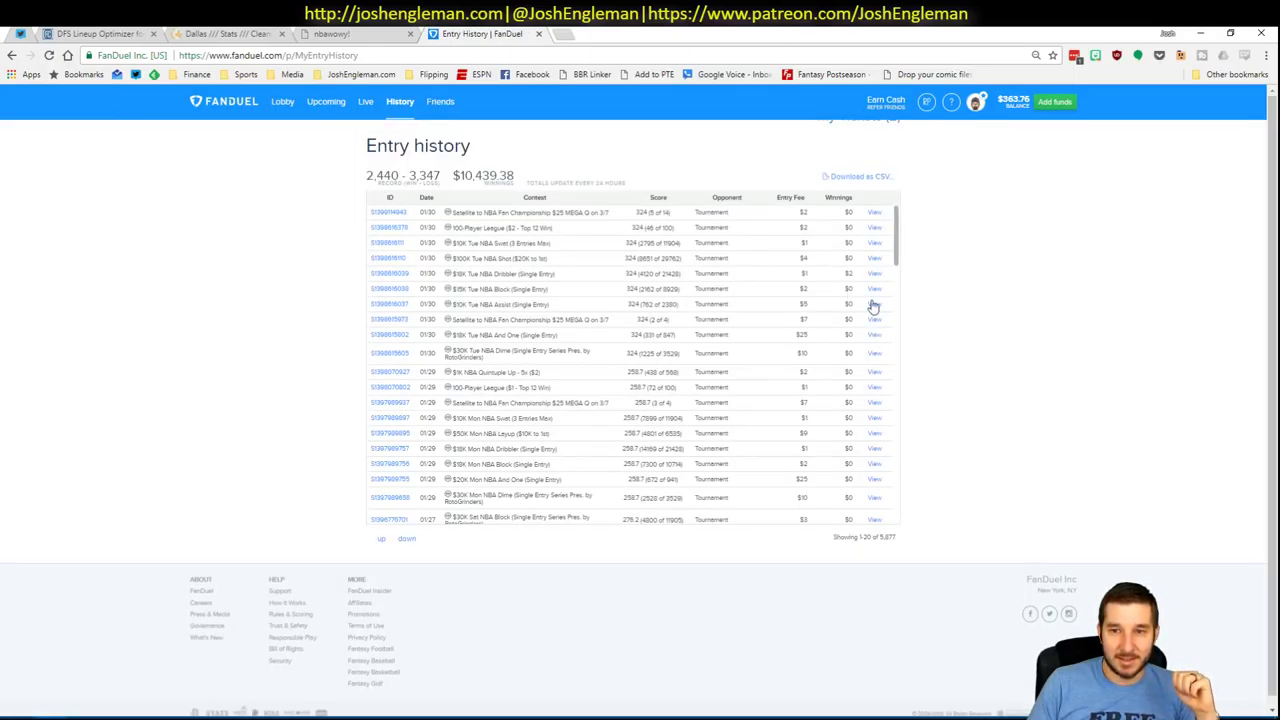
{"action": "left_click", "coordinate": [874, 273]}
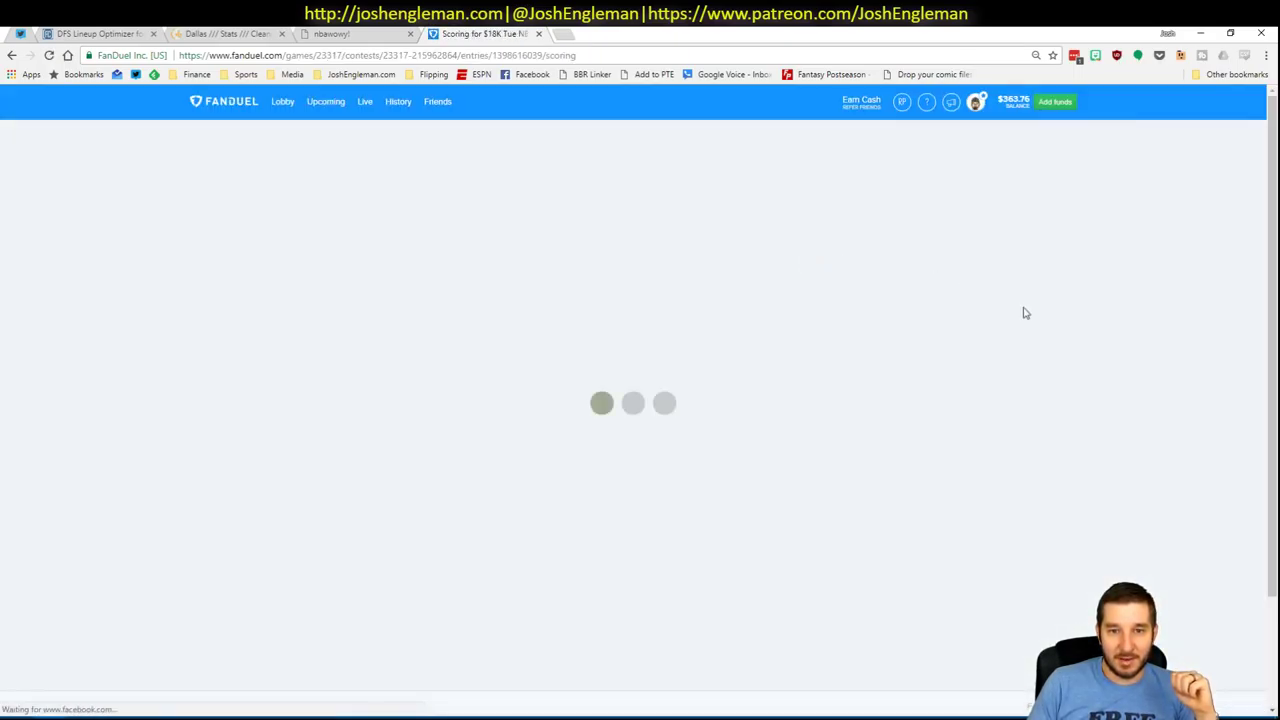
{"action": "scroll", "coordinate": [1054, 333], "scroll_direction": "down", "scroll_amount": 3}
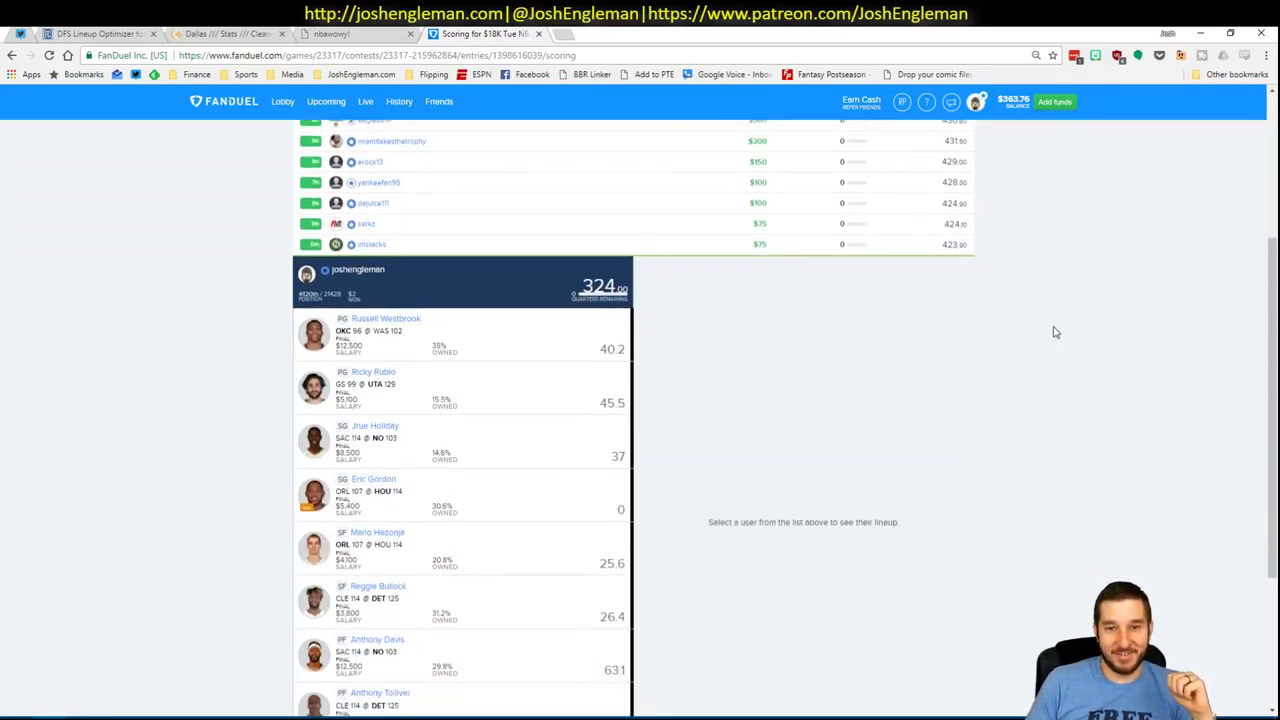
{"action": "scroll", "coordinate": [814, 343], "scroll_direction": "up", "scroll_amount": 2}
{"action": "scroll", "coordinate": [829, 431], "scroll_direction": "down", "scroll_amount": 3}
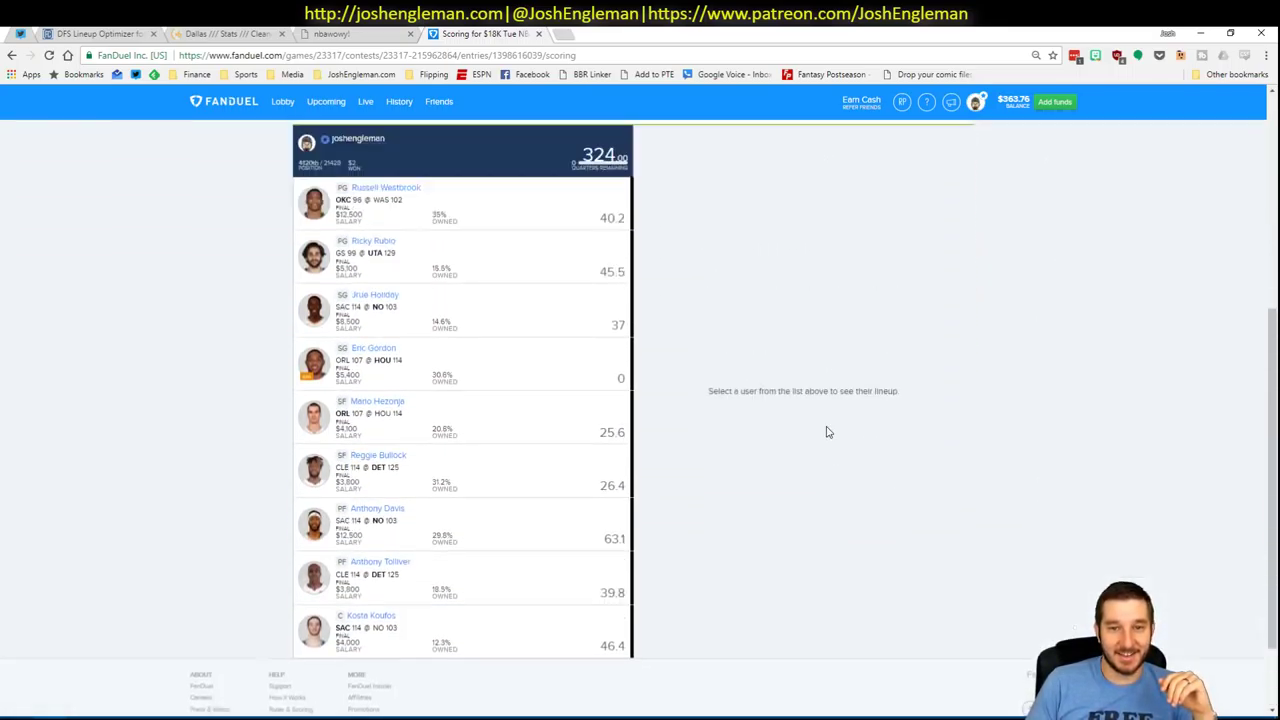
{"action": "scroll", "coordinate": [829, 431], "scroll_direction": "up", "scroll_amount": 1}
{"action": "scroll", "coordinate": [639, 432], "scroll_direction": "down", "scroll_amount": 1}
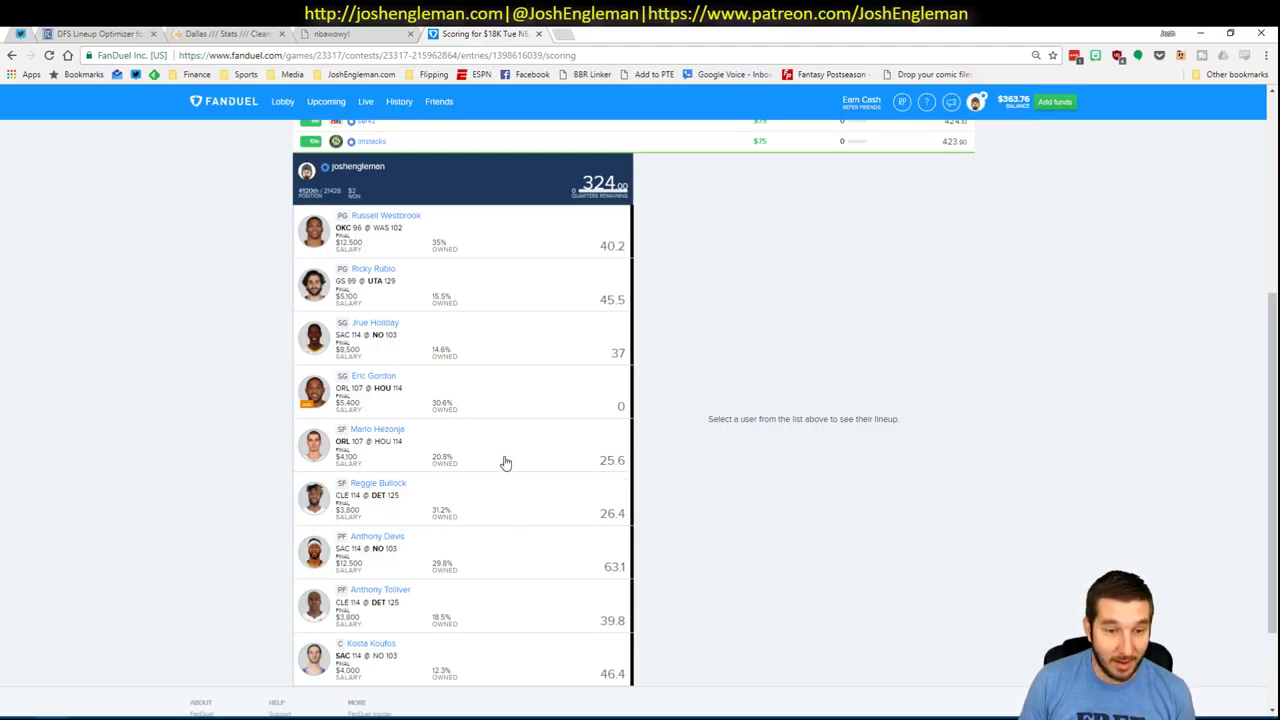
- Switch back to the 2018.01.31.xlsm workbook in Excel and set the Team filter of the game-log pivot table to IND
{"action": "mouse_move", "coordinate": [115, 717]}
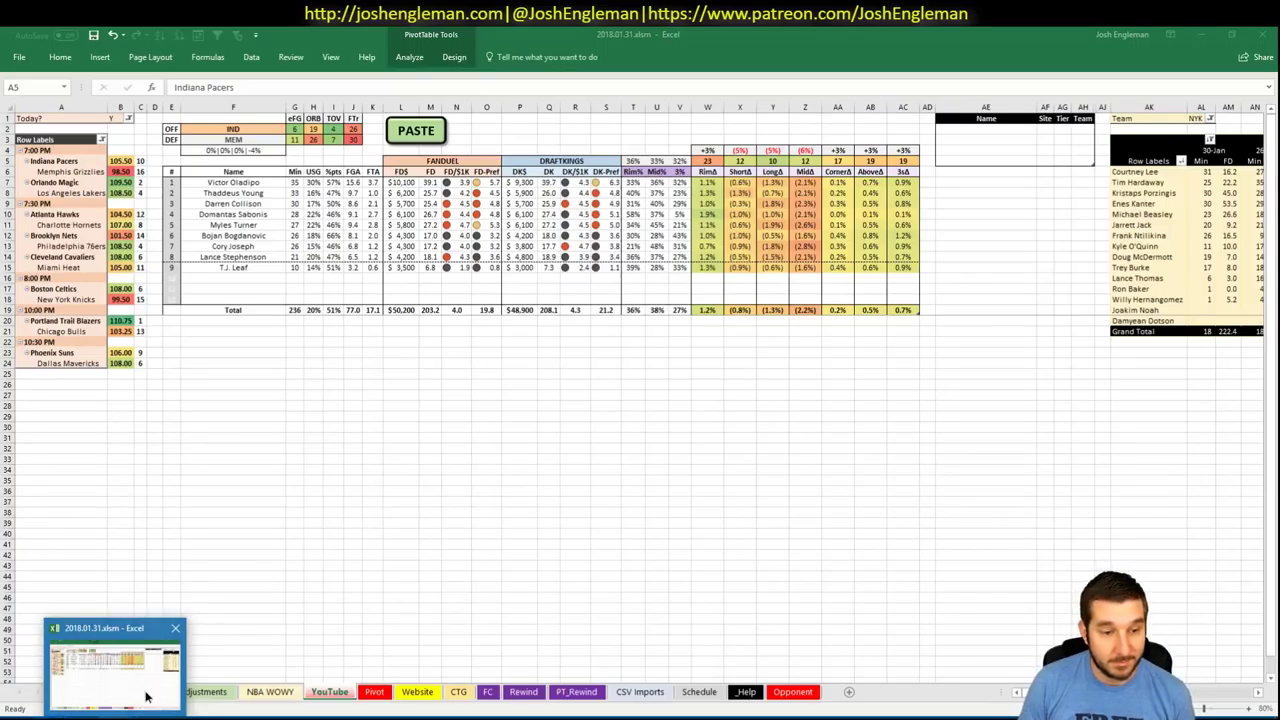
{"action": "left_click", "coordinate": [146, 700]}
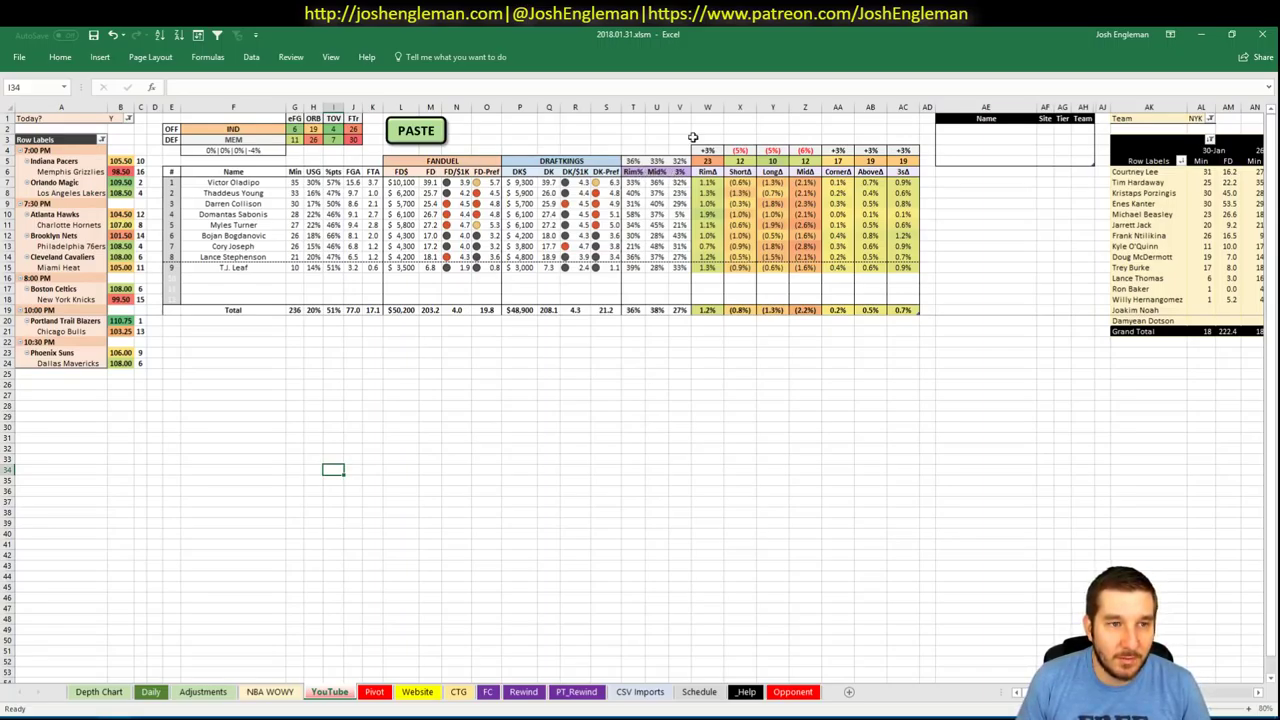
{"action": "left_click", "coordinate": [984, 131]}
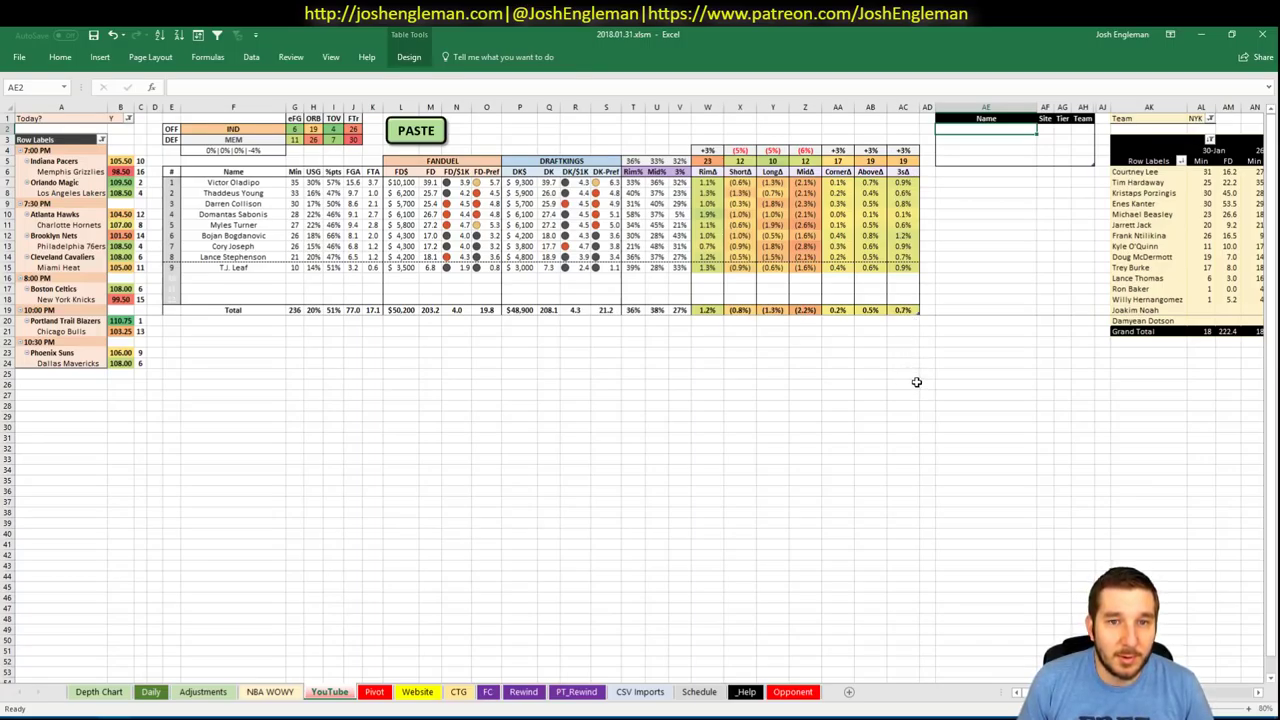
{"action": "left_click", "coordinate": [1195, 119]}
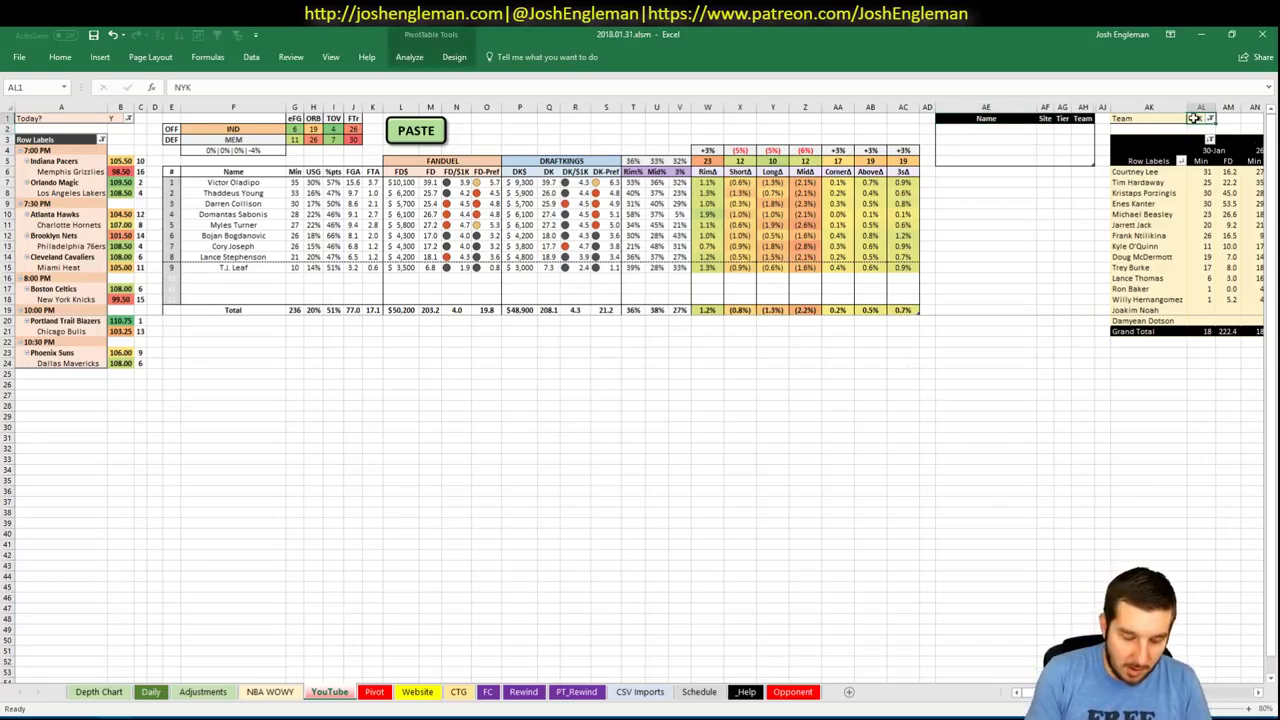
{"action": "type", "text": "IND"}
{"action": "key", "text": "Return"}
{"action": "key", "text": "Return"}
{"action": "right_click", "coordinate": [1200, 204]}
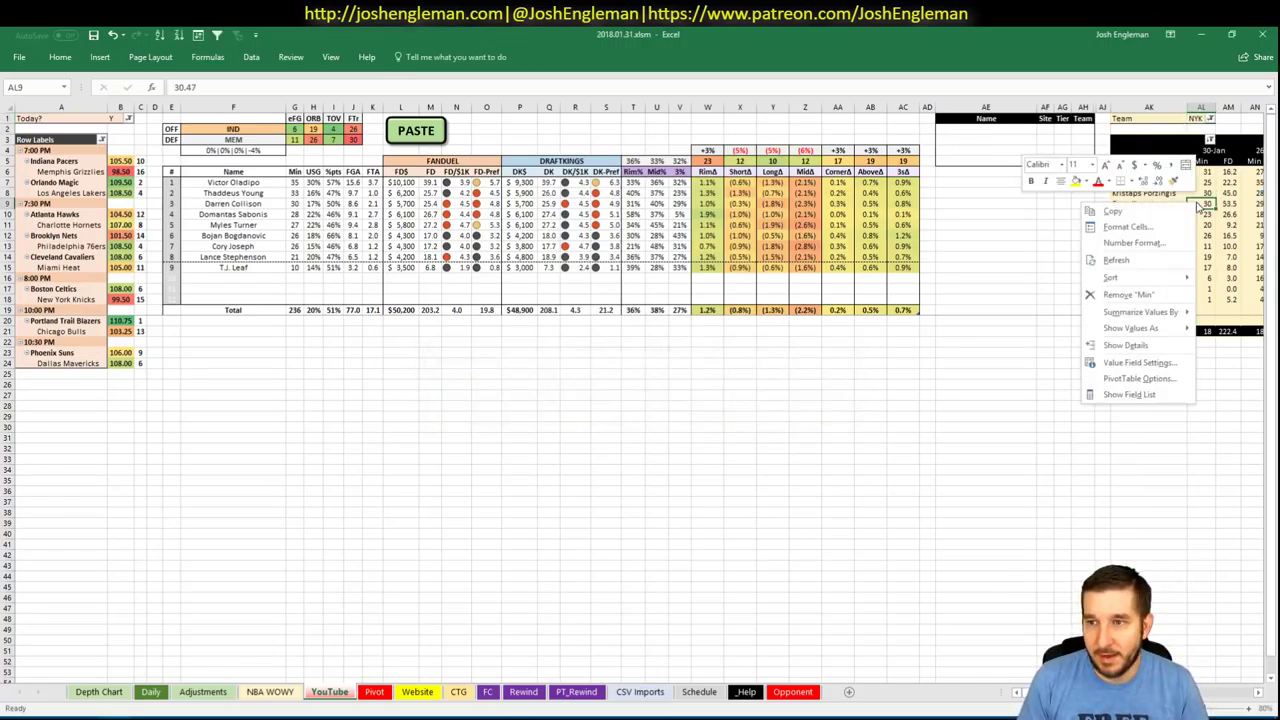
{"action": "key", "text": "Escape"}
{"action": "left_click", "coordinate": [1195, 119]}
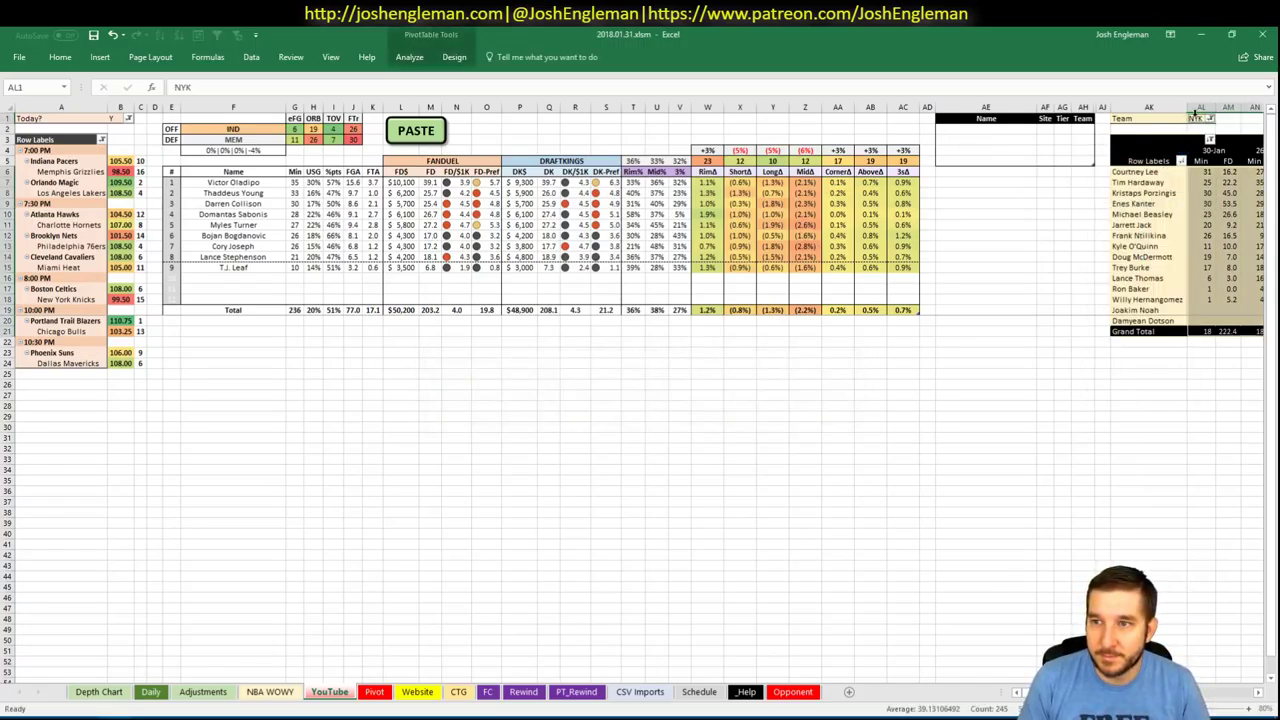
{"action": "left_click", "coordinate": [1195, 119]}
{"action": "type", "text": "IND"}
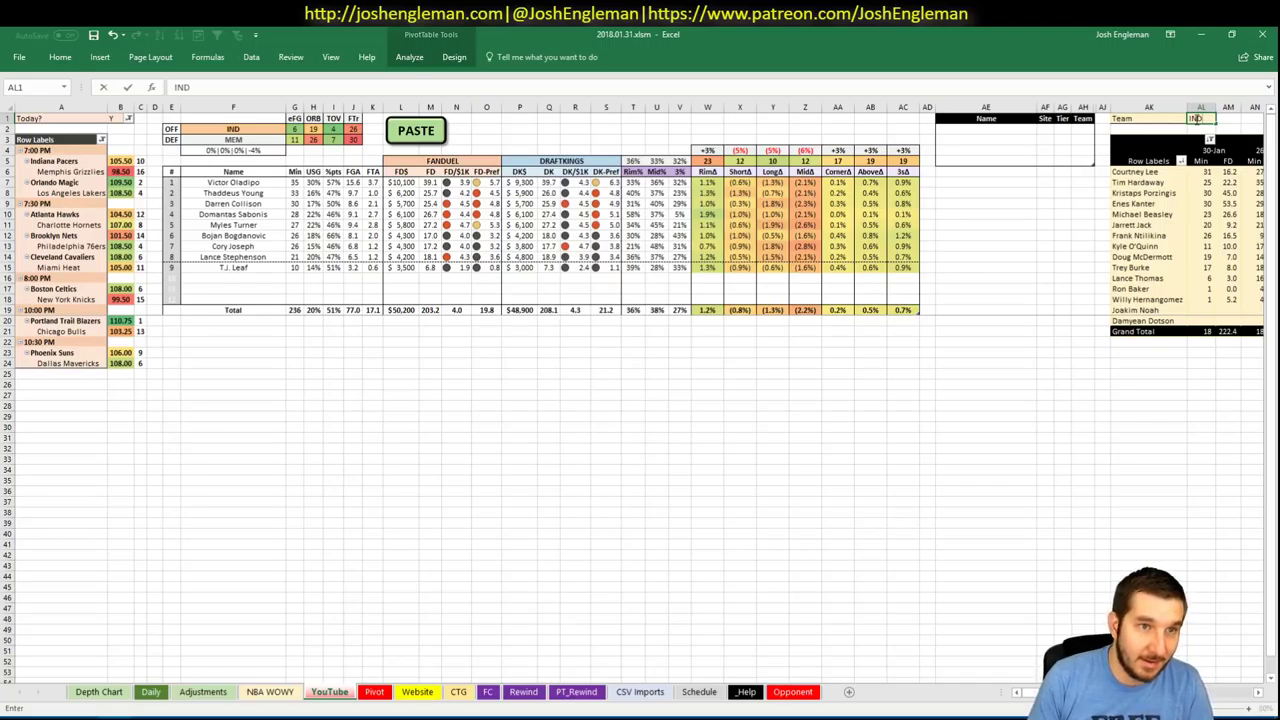
{"action": "key", "text": "Return"}
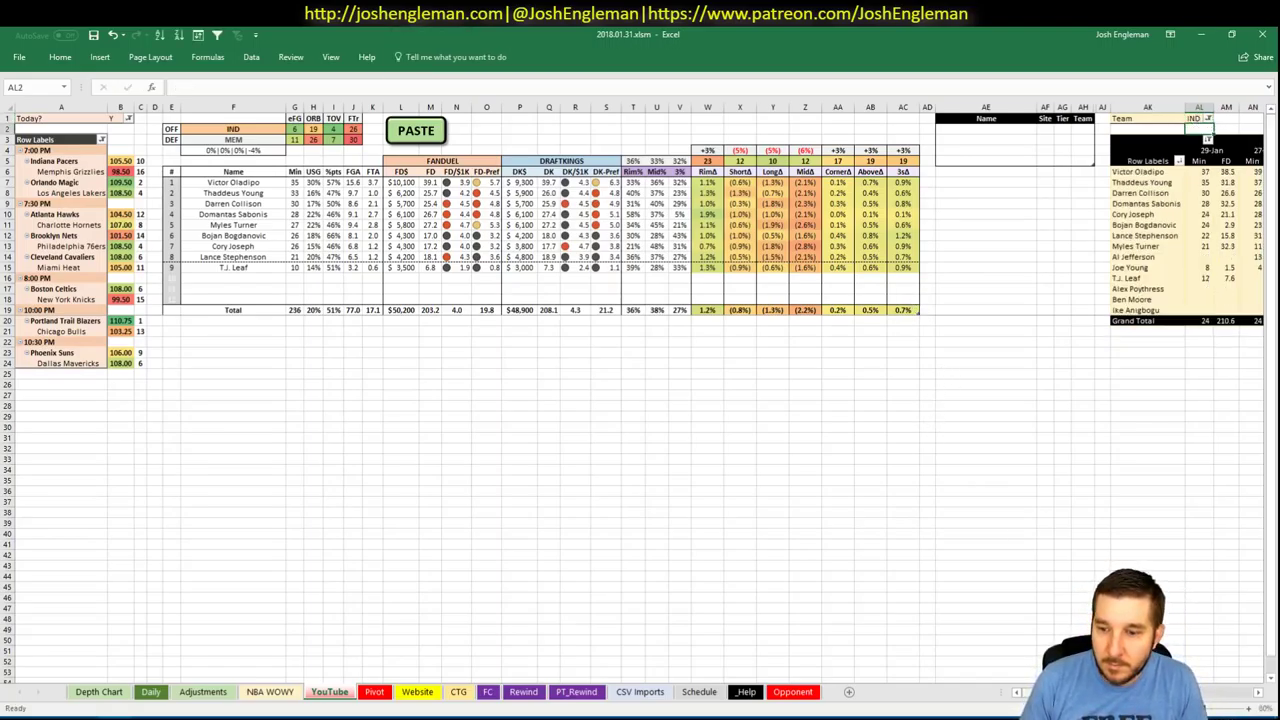
- Examine Indiana's recent minutes and FD points in the game log, along with the data on the Pivot, CSV Imports and Daily sheets
{"action": "scroll", "coordinate": [640, 390], "scroll_direction": "right", "scroll_amount": 6}
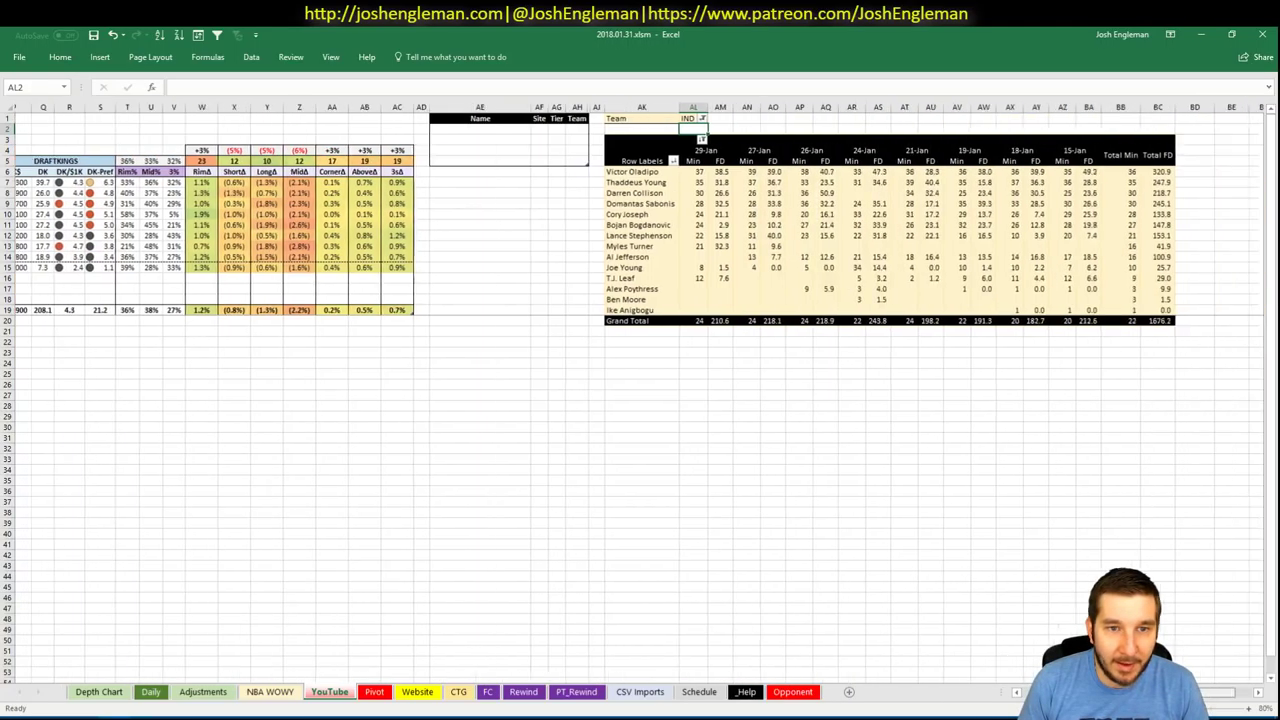
{"action": "scroll", "coordinate": [640, 390], "scroll_direction": "left", "scroll_amount": 6}
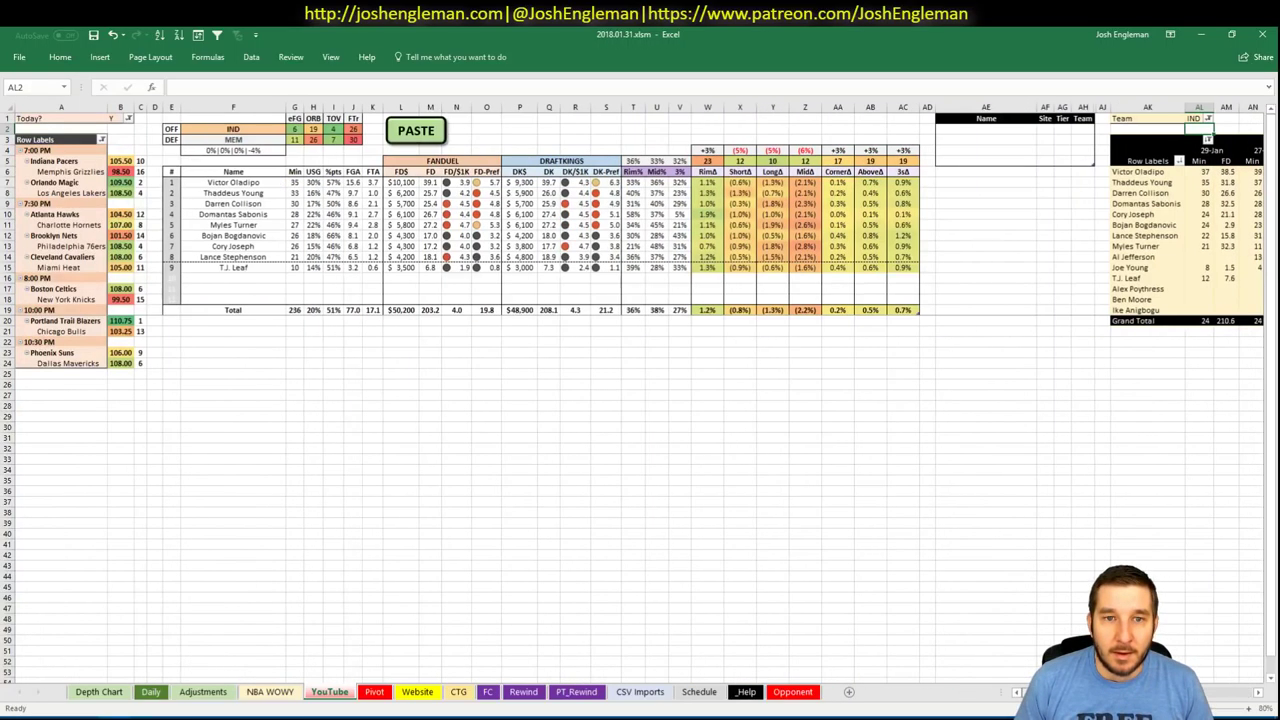
{"action": "scroll", "coordinate": [1267, 678], "scroll_direction": "right", "scroll_amount": 6}
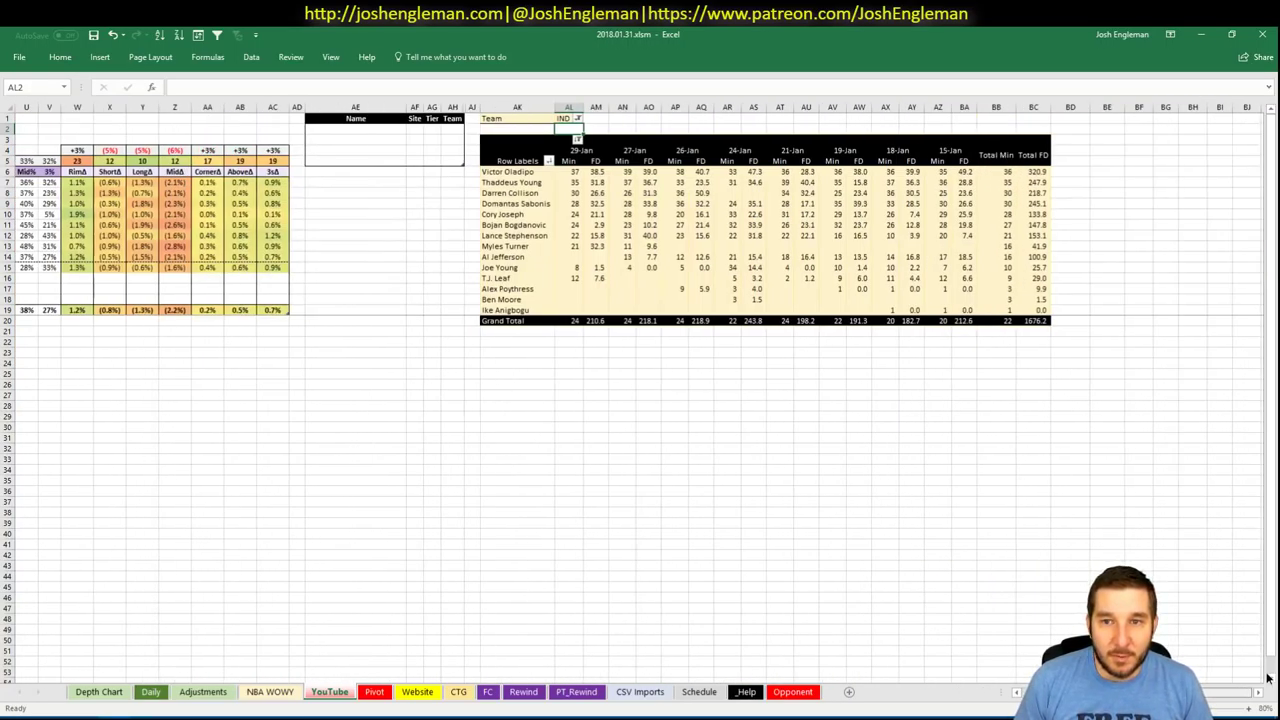
{"action": "scroll", "coordinate": [1260, 680], "scroll_direction": "left", "scroll_amount": 6}
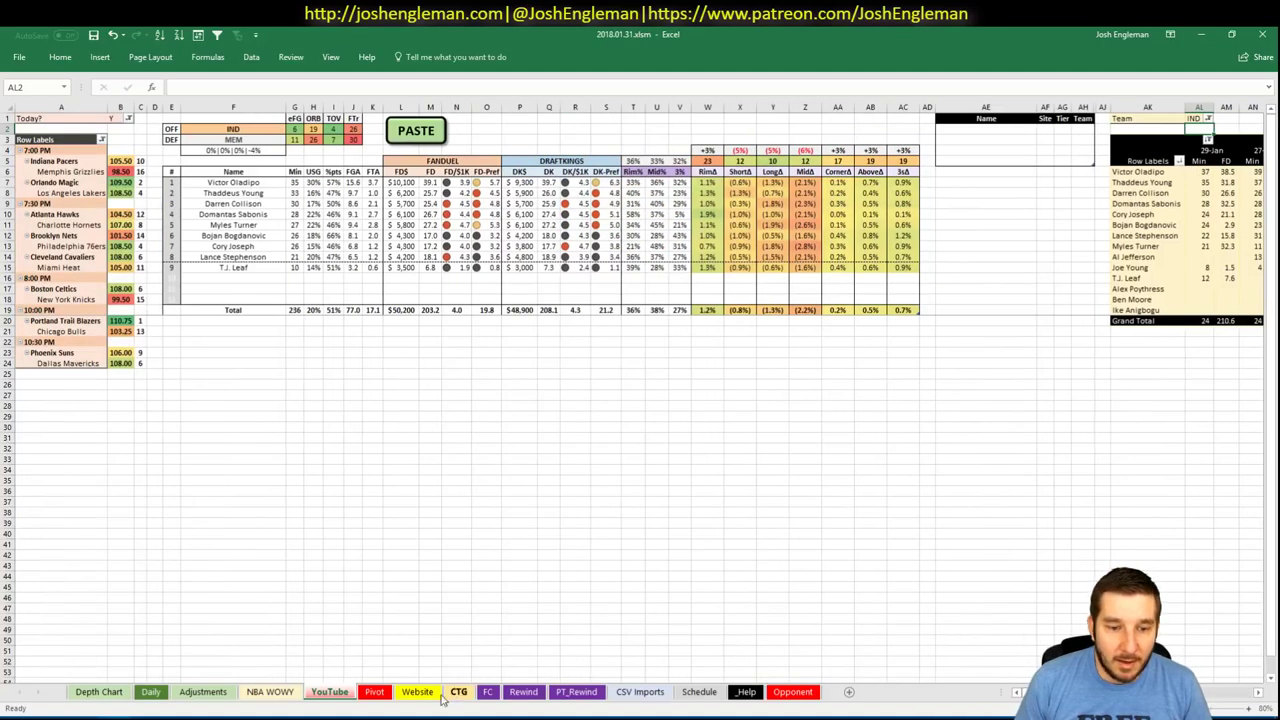
{"action": "left_click", "coordinate": [376, 692]}
{"action": "scroll", "coordinate": [386, 478], "scroll_direction": "down", "scroll_amount": 13}
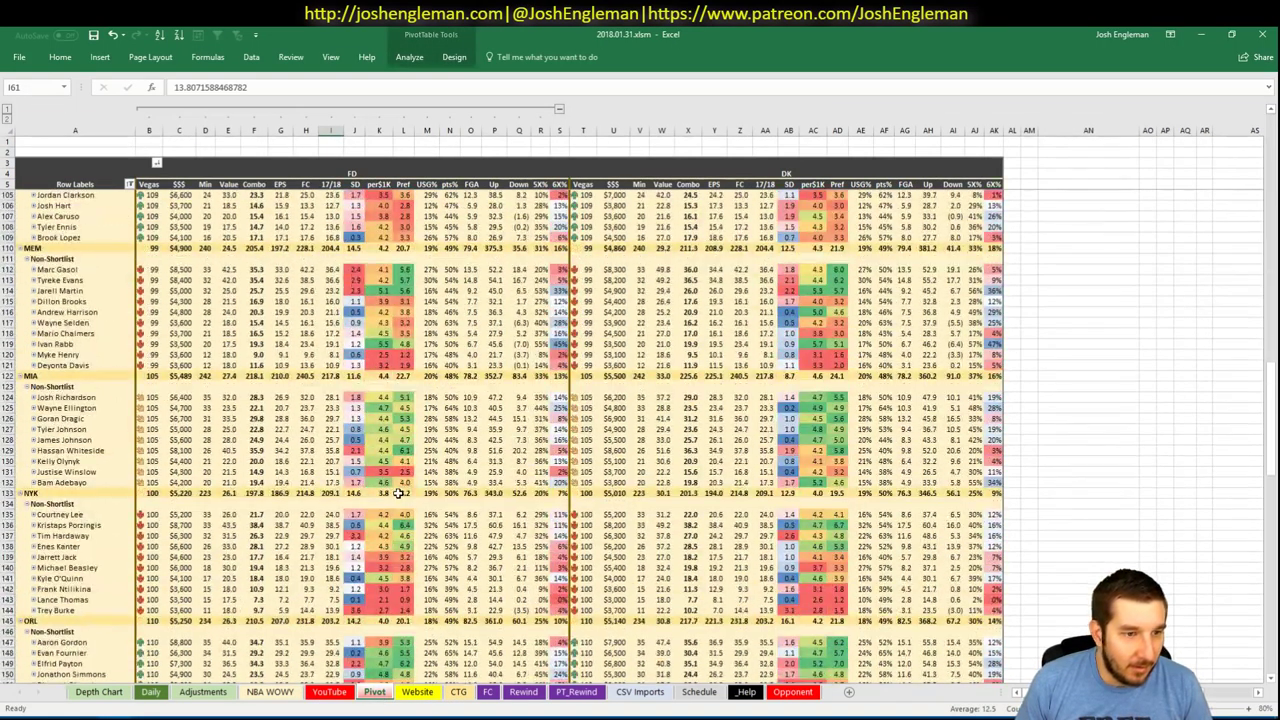
{"action": "scroll", "coordinate": [398, 494], "scroll_direction": "up", "scroll_amount": 4}
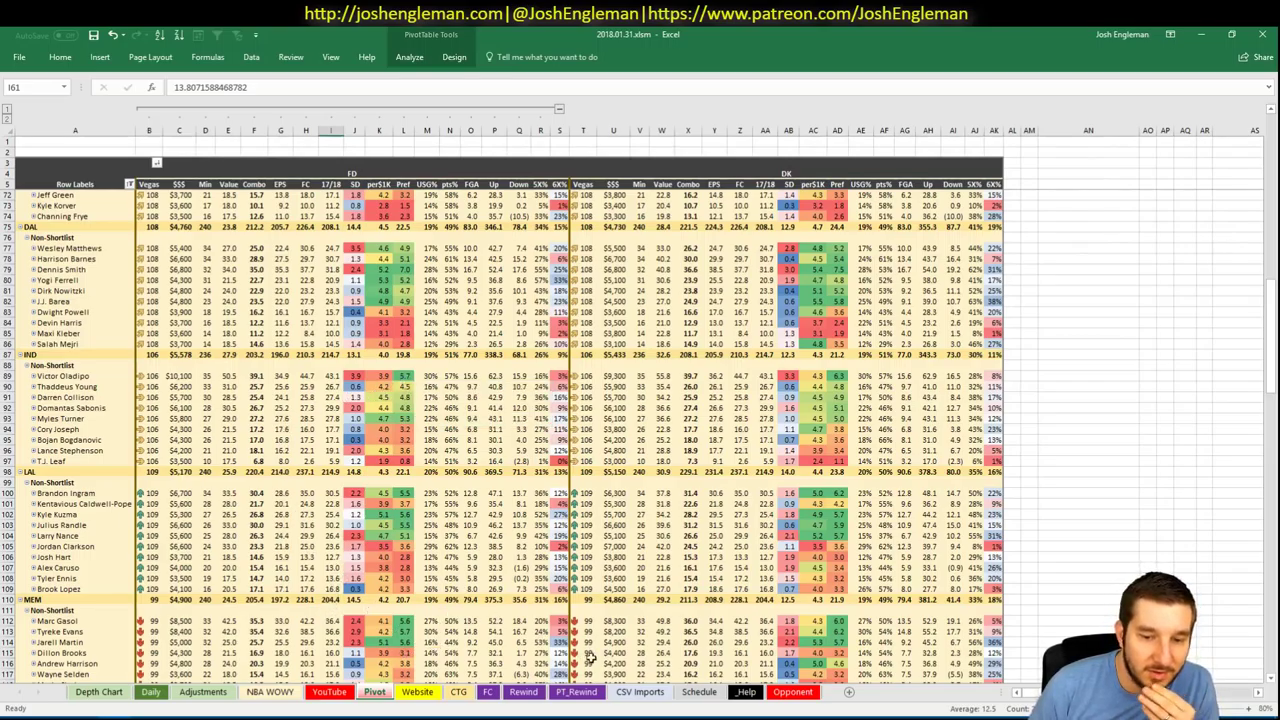
{"action": "left_click", "coordinate": [639, 691]}
{"action": "left_click", "coordinate": [328, 496]}
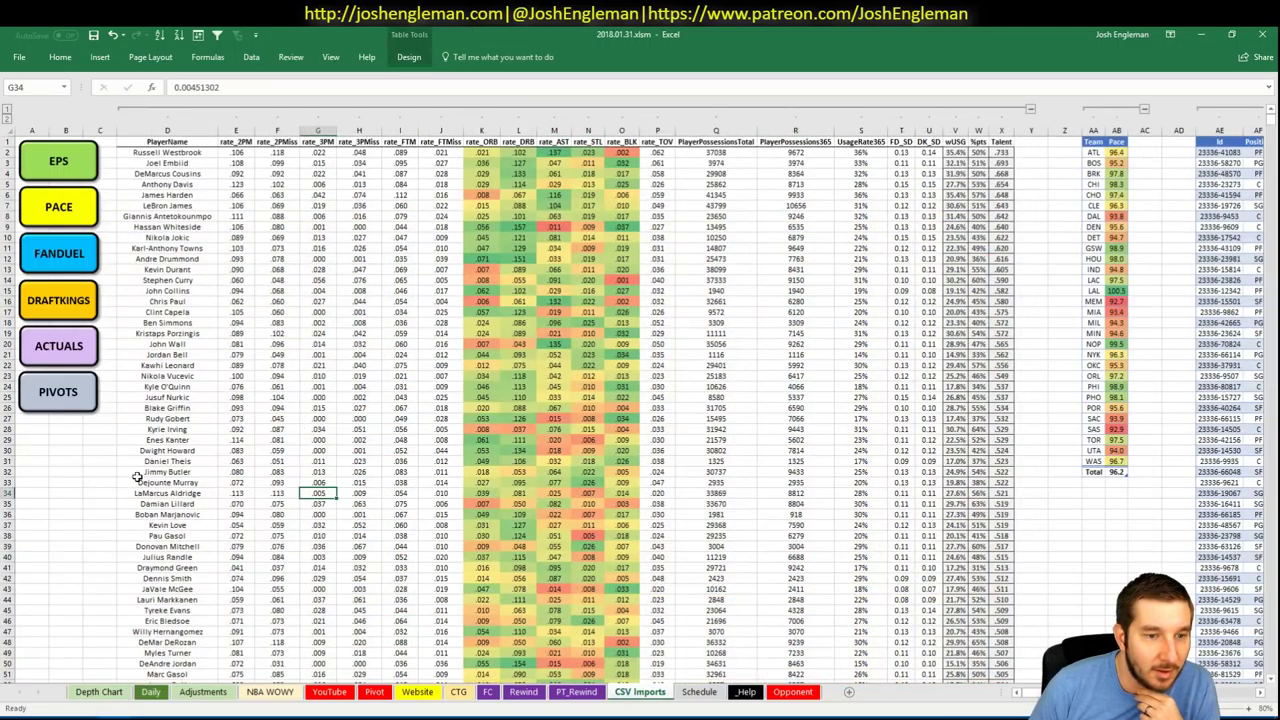
{"action": "scroll", "coordinate": [258, 450], "scroll_direction": "down", "scroll_amount": 3}
{"action": "scroll", "coordinate": [258, 450], "scroll_direction": "up", "scroll_amount": 3}
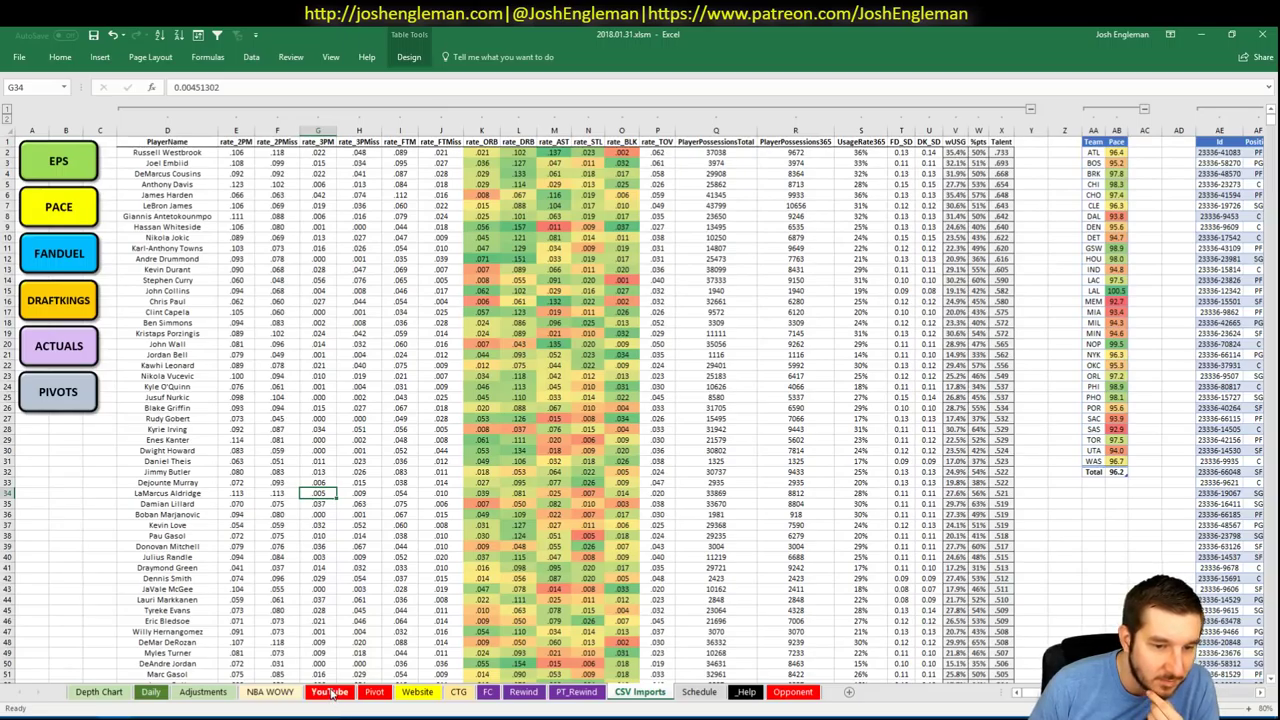
{"action": "left_click", "coordinate": [155, 693]}
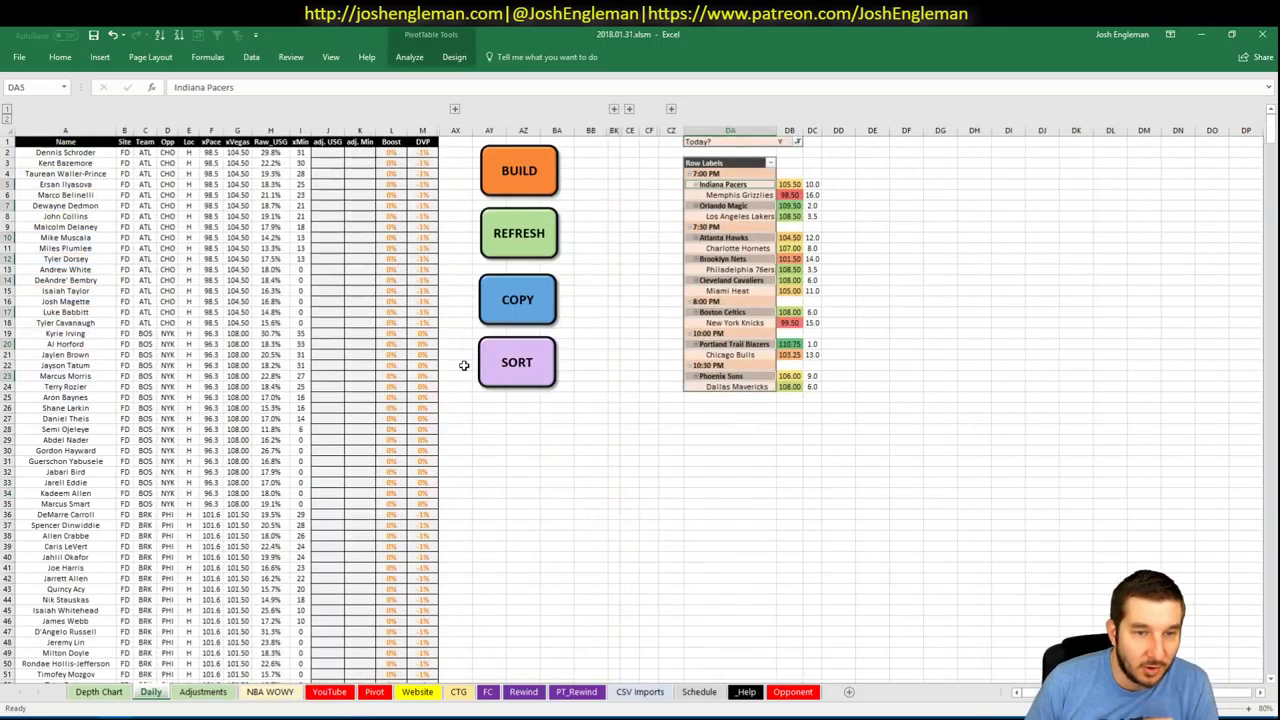
- On the YouTube sheet, enter Darren Collison in the first row of the Name, Site, Tier and Team table
{"action": "left_click", "coordinate": [343, 696]}
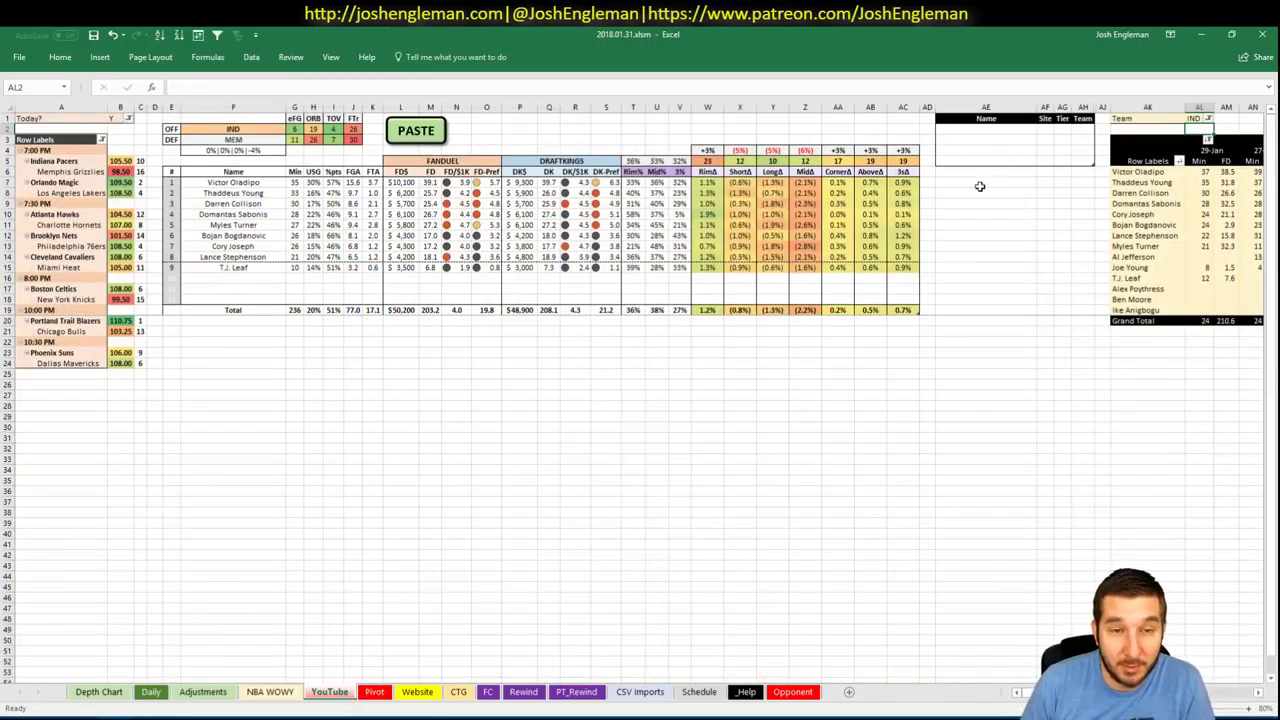
{"action": "left_click", "coordinate": [1010, 129]}
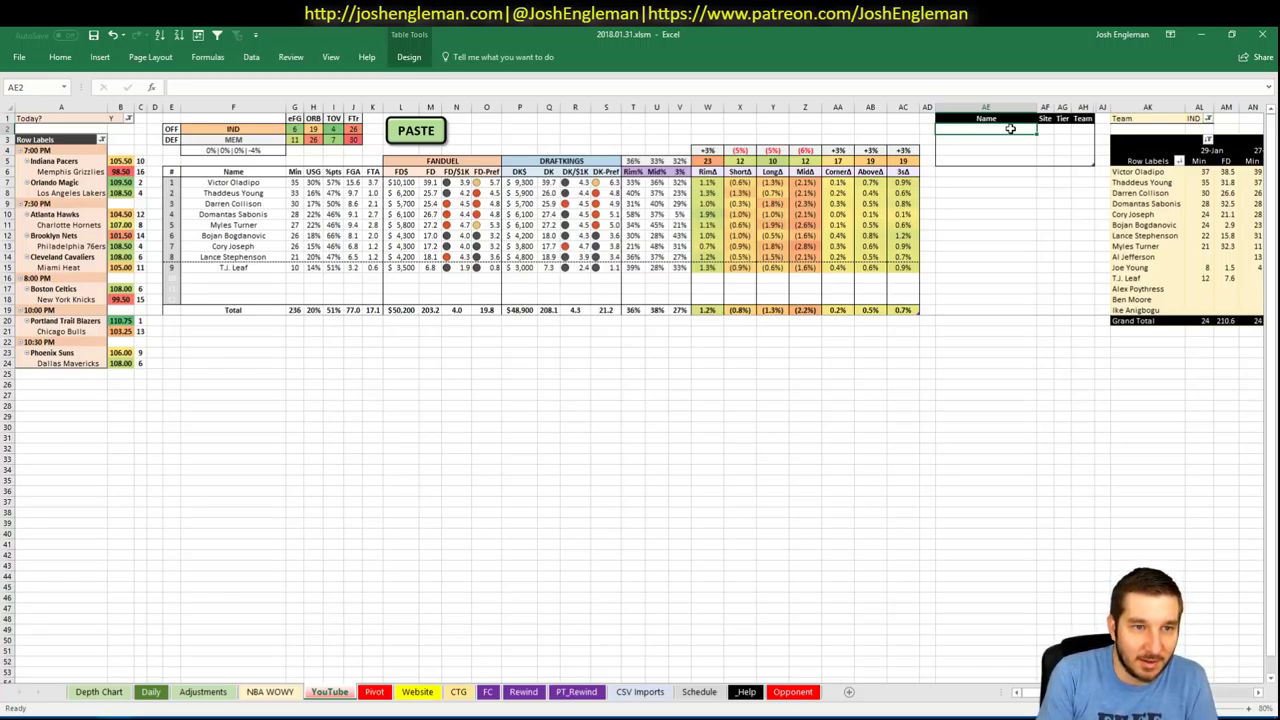
{"action": "type", "text": "Darren "}
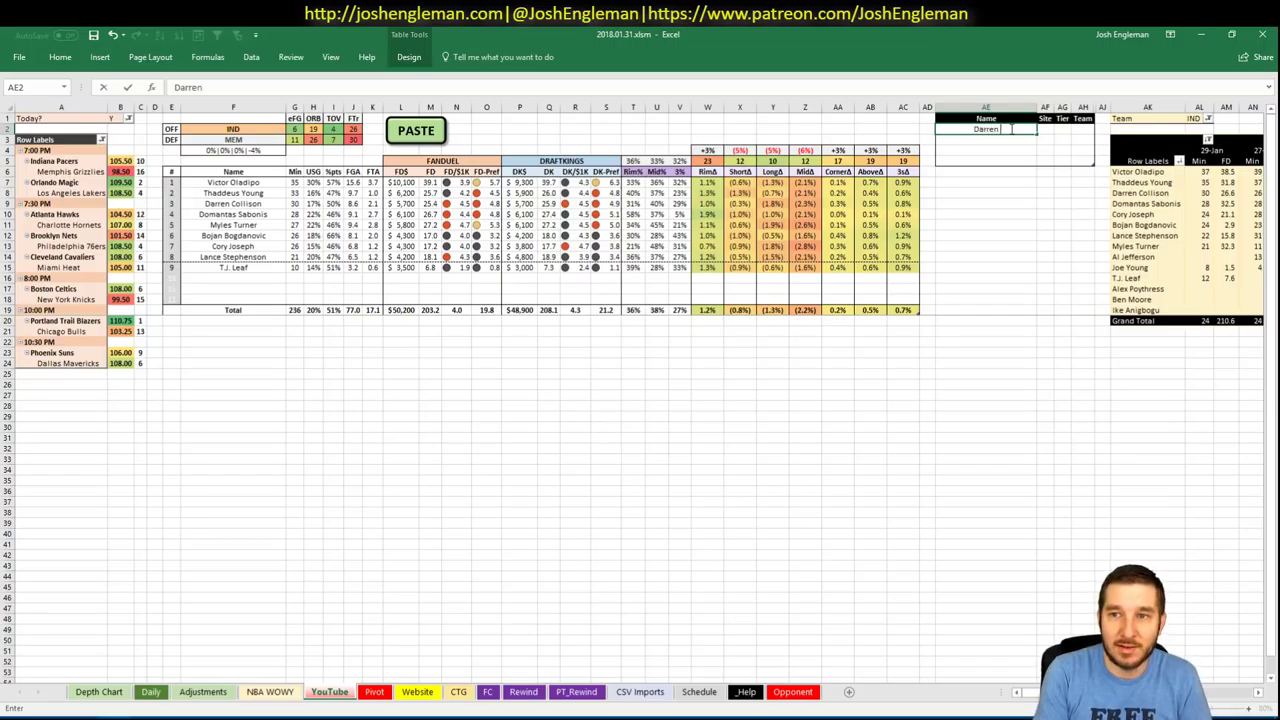
{"action": "type", "text": "Collison"}
{"action": "key", "text": "Tab"}
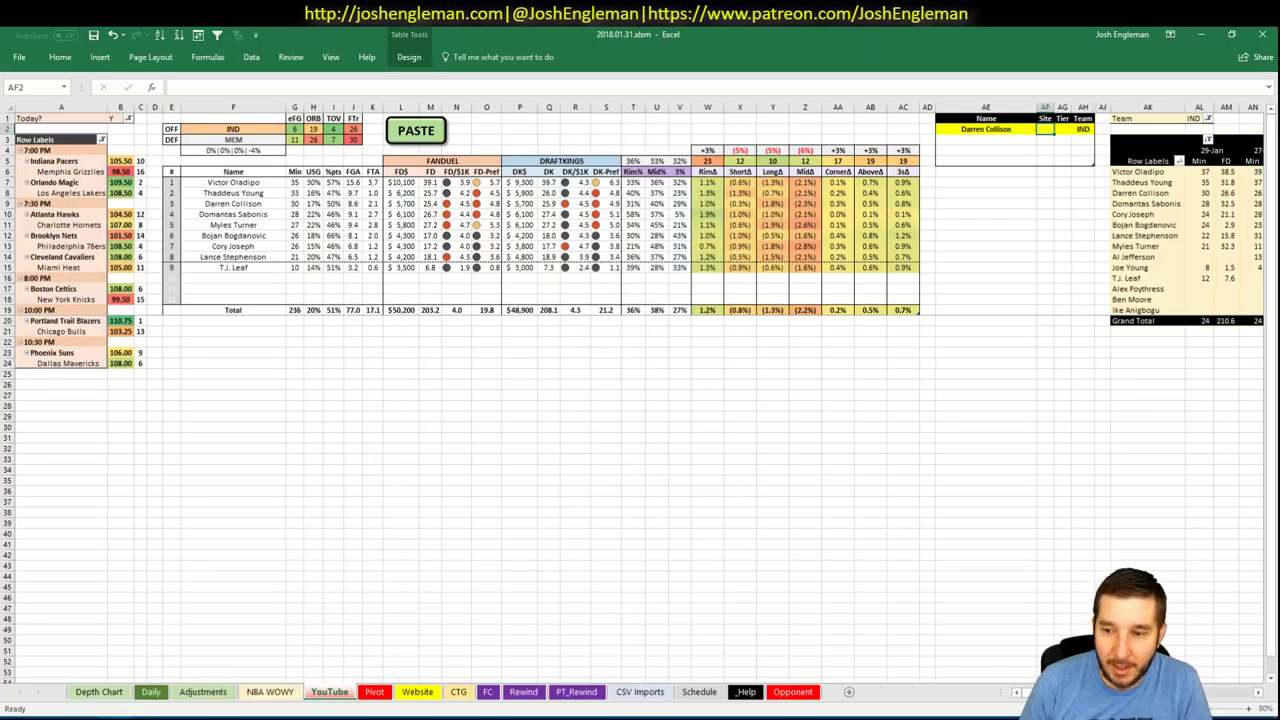
{"action": "scroll", "coordinate": [640, 400], "scroll_direction": "right", "scroll_amount": 5}
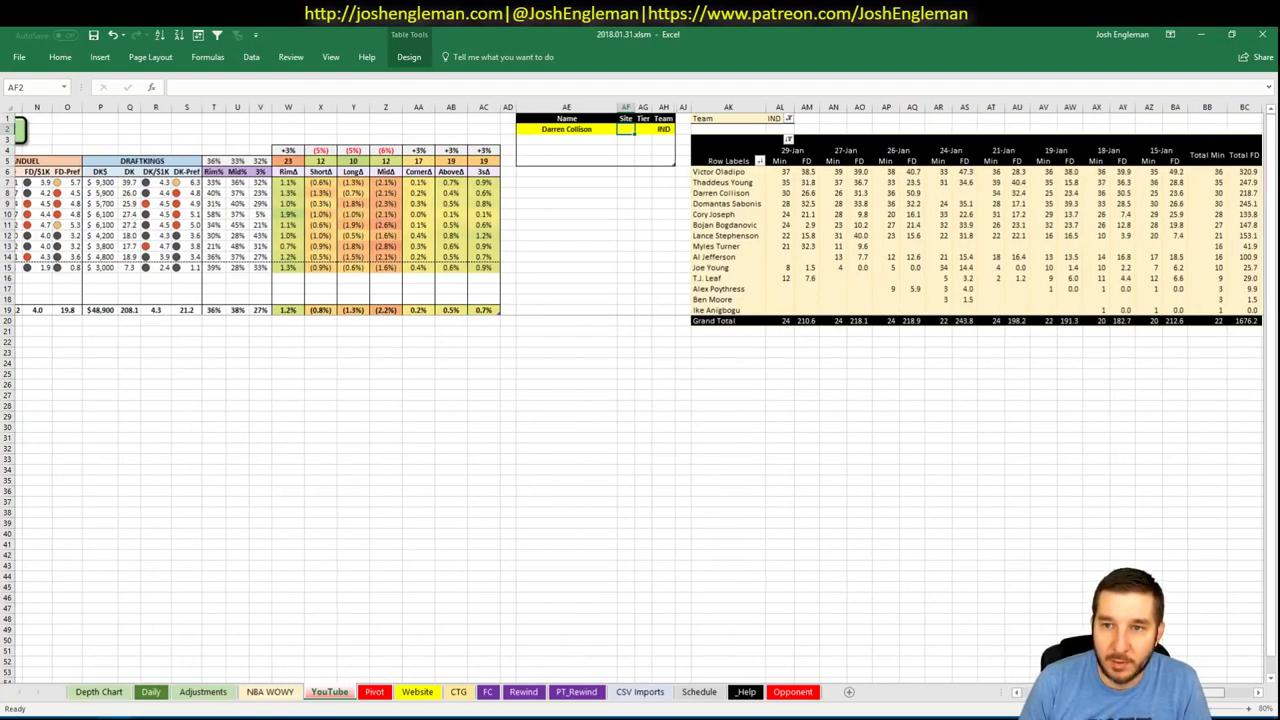
- Check Indiana's recent minutes and FD points in the game log and set Darren Collison's Tier to 3
{"action": "scroll", "coordinate": [640, 400], "scroll_direction": "right", "scroll_amount": 3}
{"action": "scroll", "coordinate": [640, 400], "scroll_direction": "right", "scroll_amount": 1}
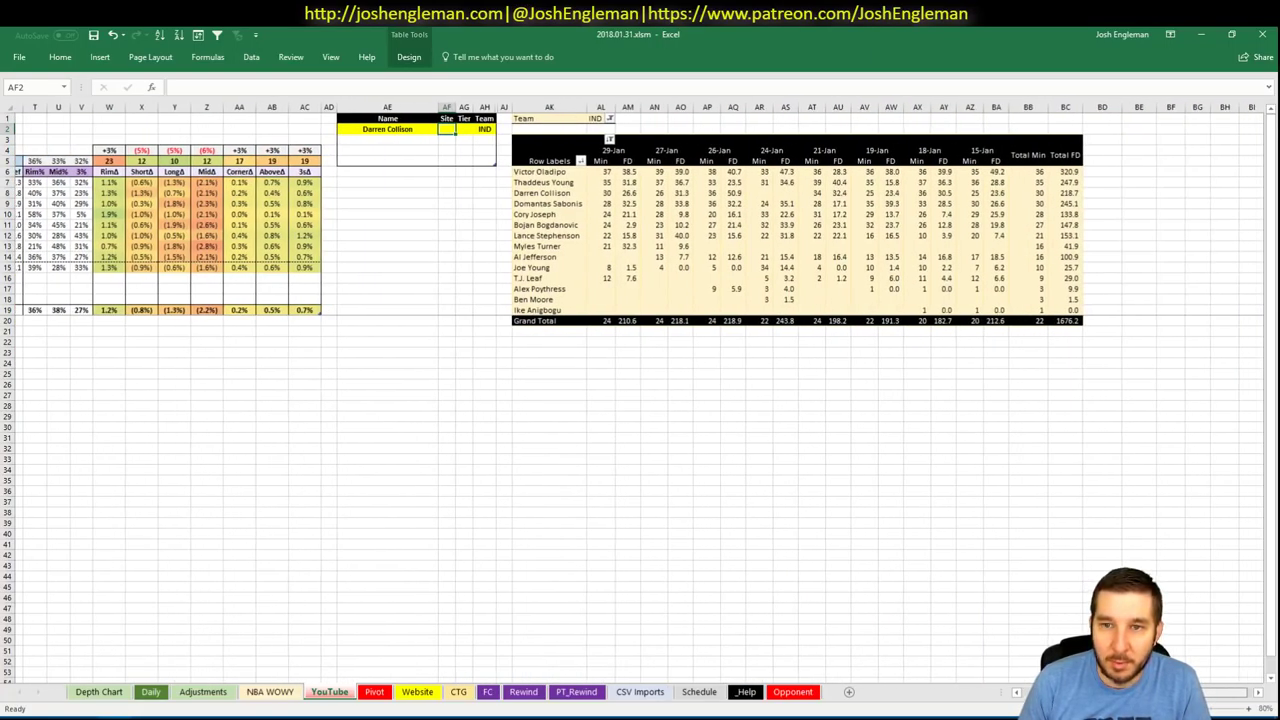
{"action": "scroll", "coordinate": [794, 583], "scroll_direction": "left", "scroll_amount": 8}
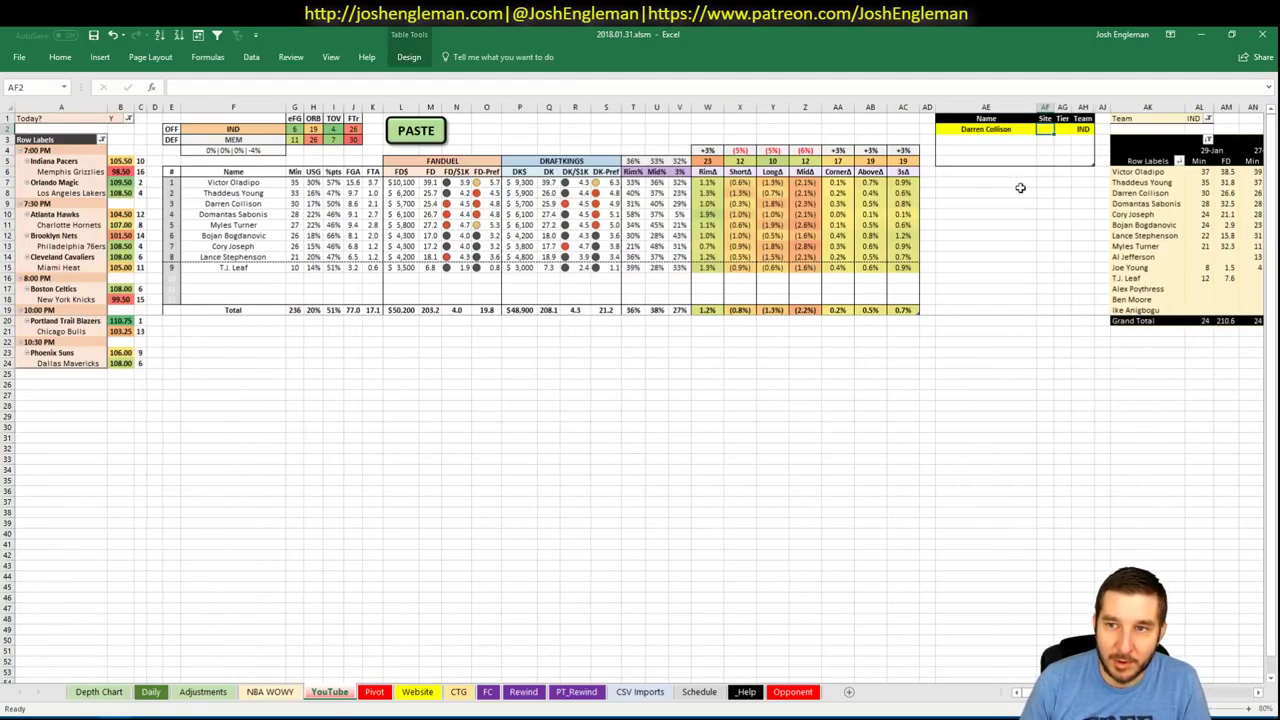
{"action": "key", "text": "Right"}
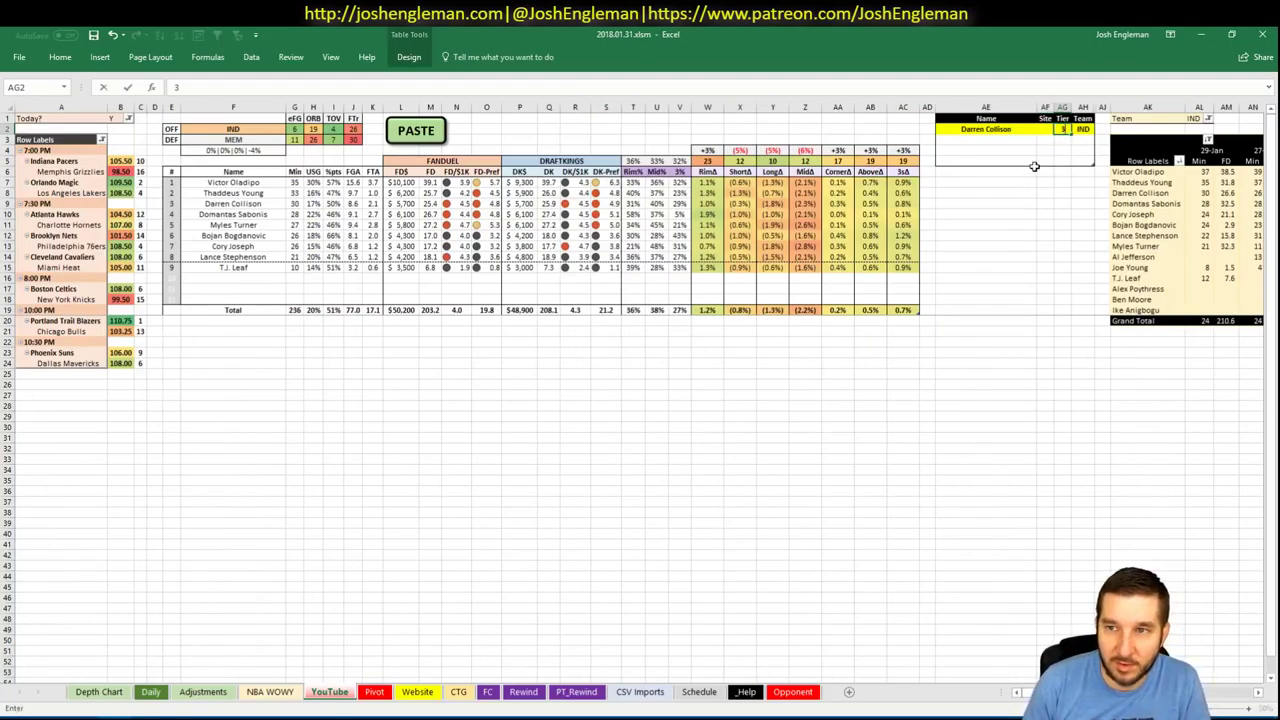
{"action": "type", "text": "3"}
{"action": "key", "text": "Return"}
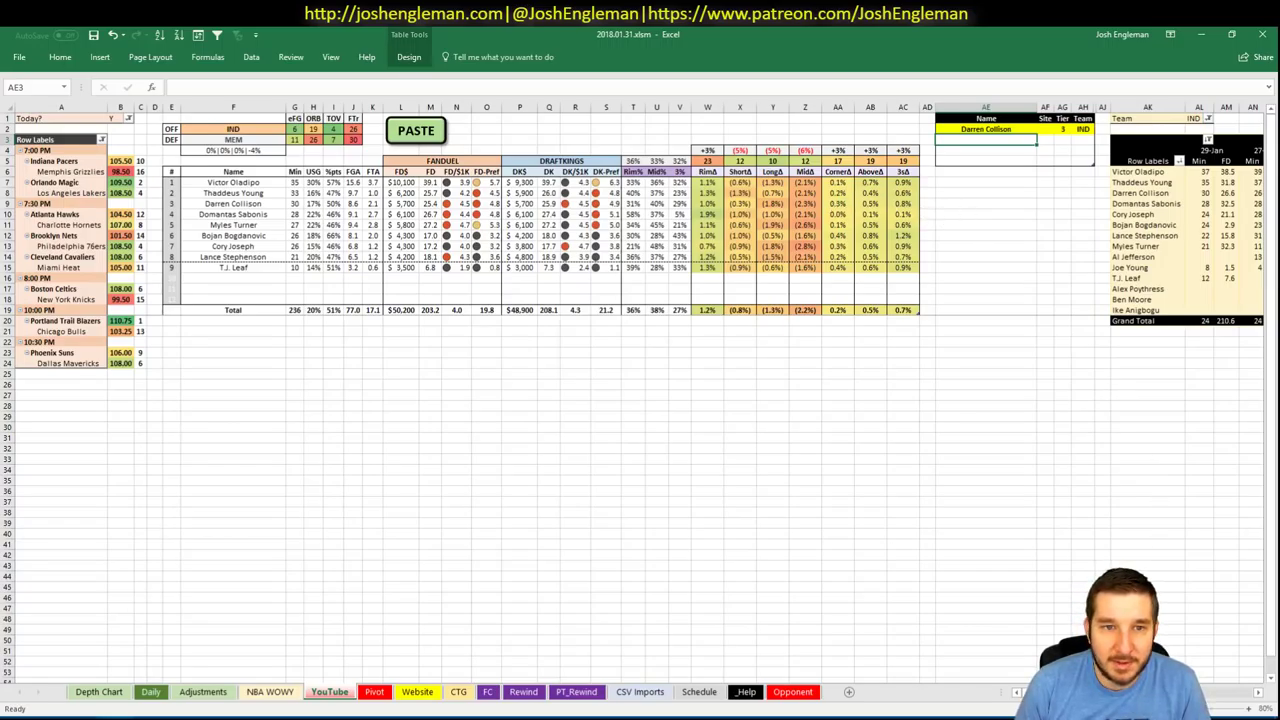
- Enter Domantas Sabonis as the second name in the player picks table, below Darren Collison
{"action": "scroll", "coordinate": [640, 390], "scroll_direction": "right", "scroll_amount": 3}
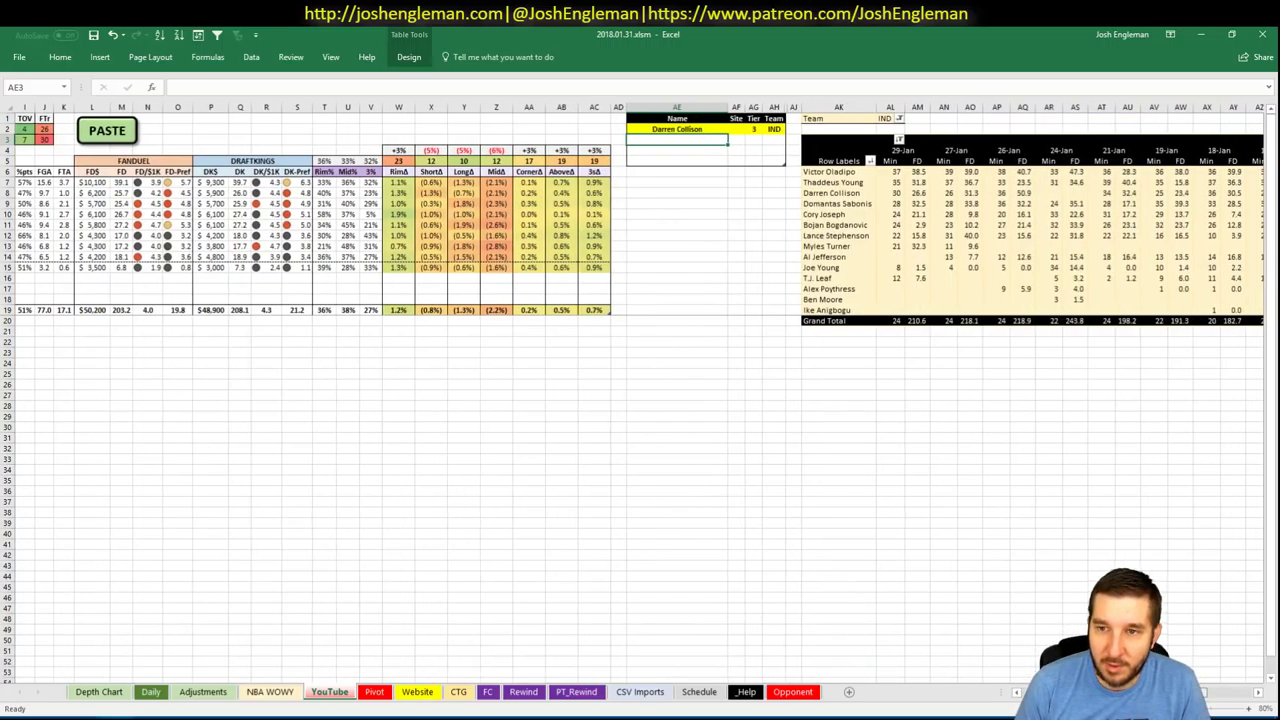
{"action": "scroll", "coordinate": [640, 390], "scroll_direction": "right", "scroll_amount": 3}
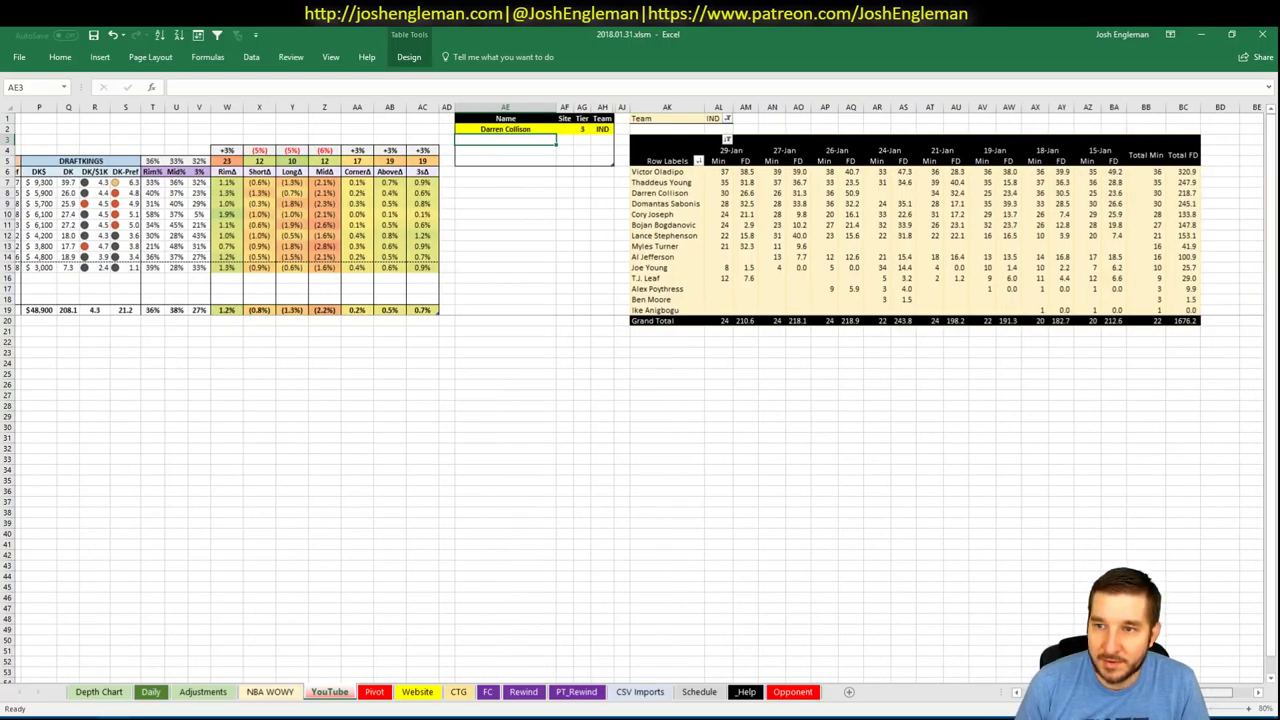
{"action": "scroll", "coordinate": [640, 390], "scroll_direction": "left", "scroll_amount": 5}
{"action": "scroll", "coordinate": [640, 390], "scroll_direction": "right", "scroll_amount": 3}
{"action": "scroll", "coordinate": [640, 390], "scroll_direction": "right", "scroll_amount": 1}
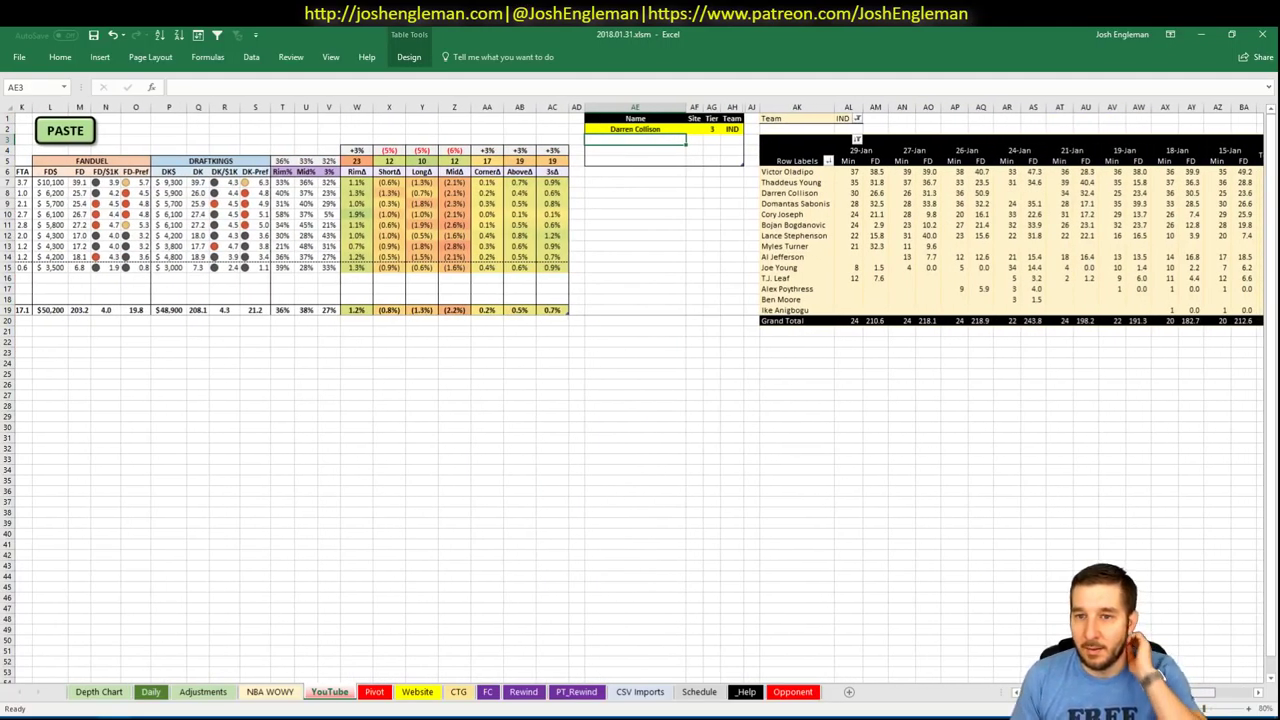
{"action": "scroll", "coordinate": [843, 594], "scroll_direction": "left", "scroll_amount": 4}
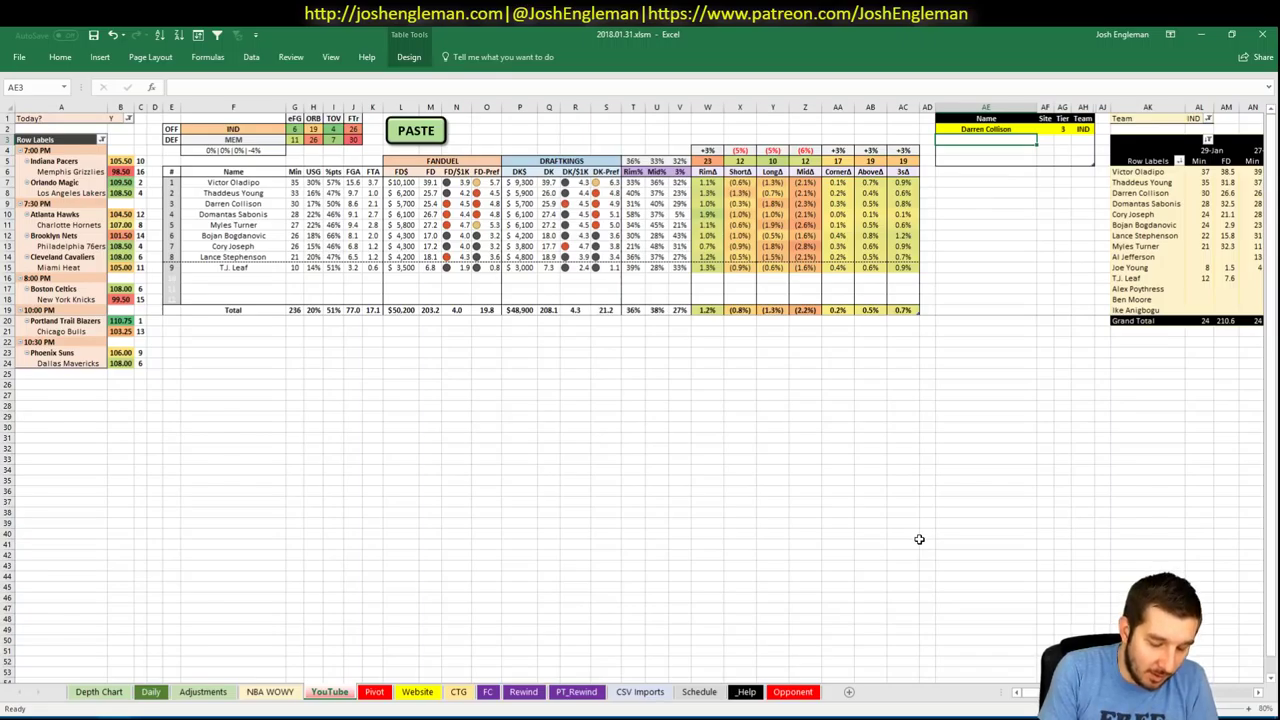
{"action": "type", "text": "Domanat"}
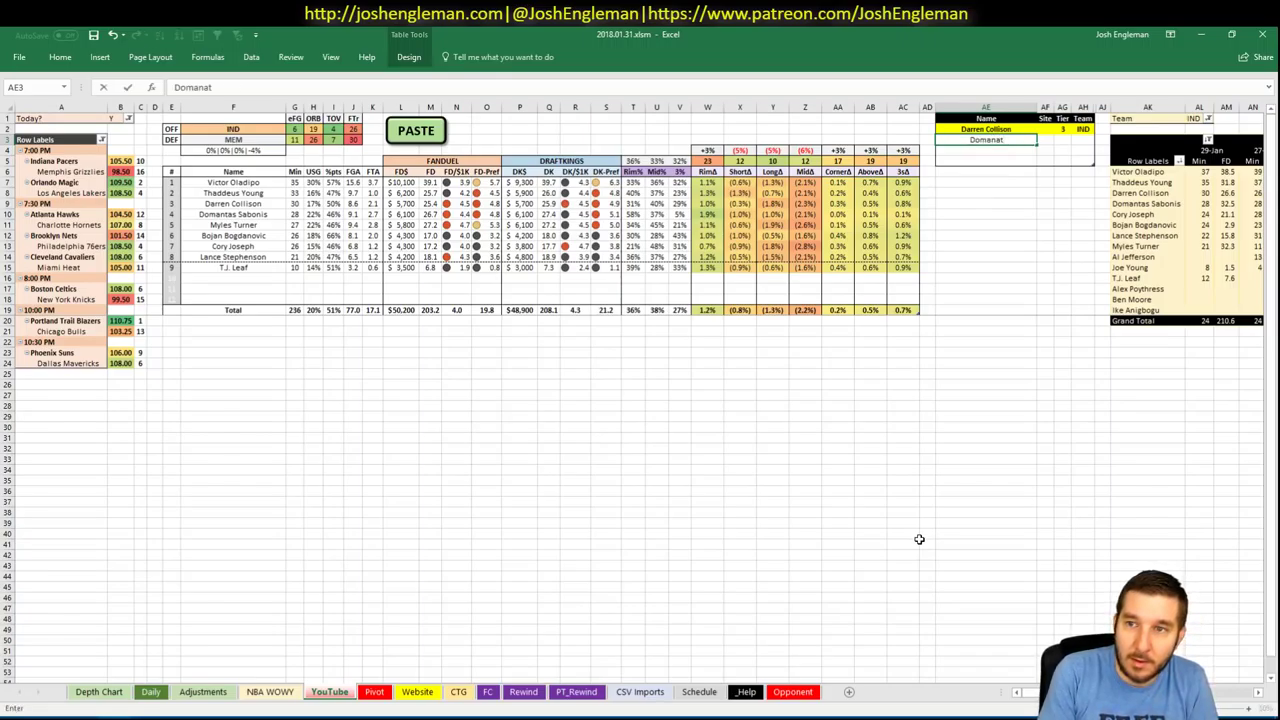
{"action": "key", "text": "BackSpace"}
{"action": "key", "text": "BackSpace"}
{"action": "type", "text": "tas Sabon"}
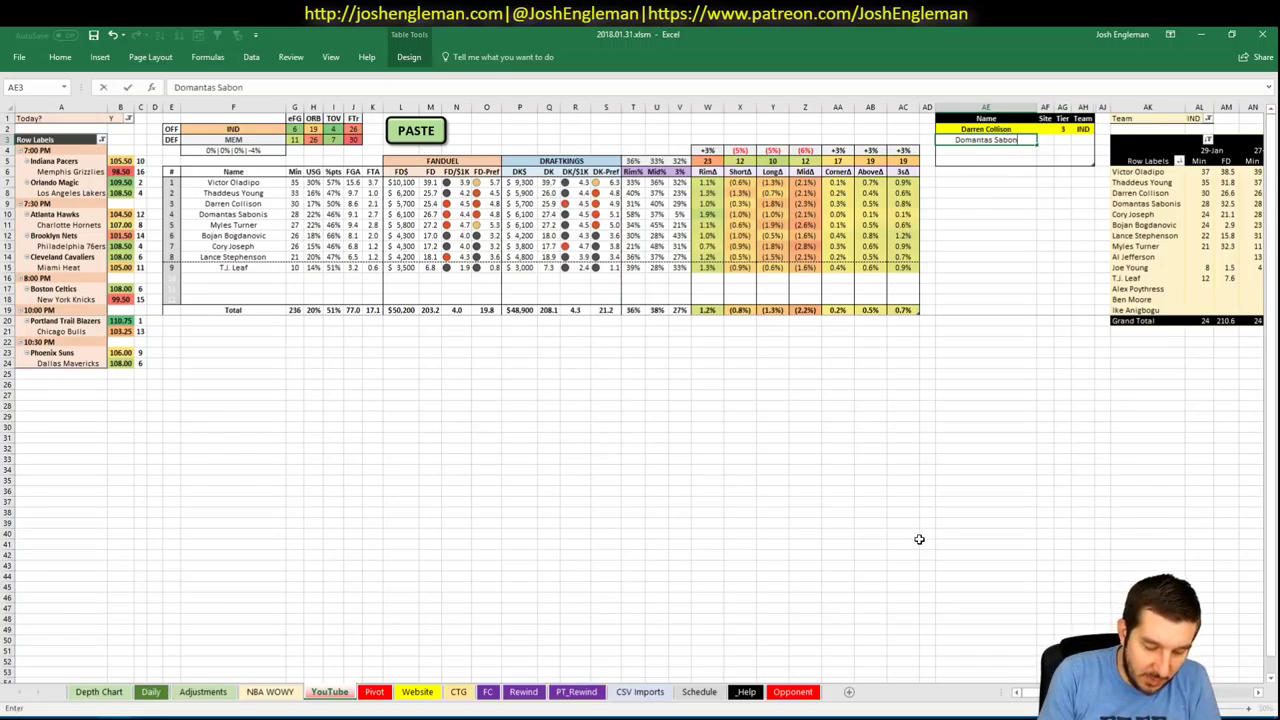
{"action": "type", "text": "ish"}
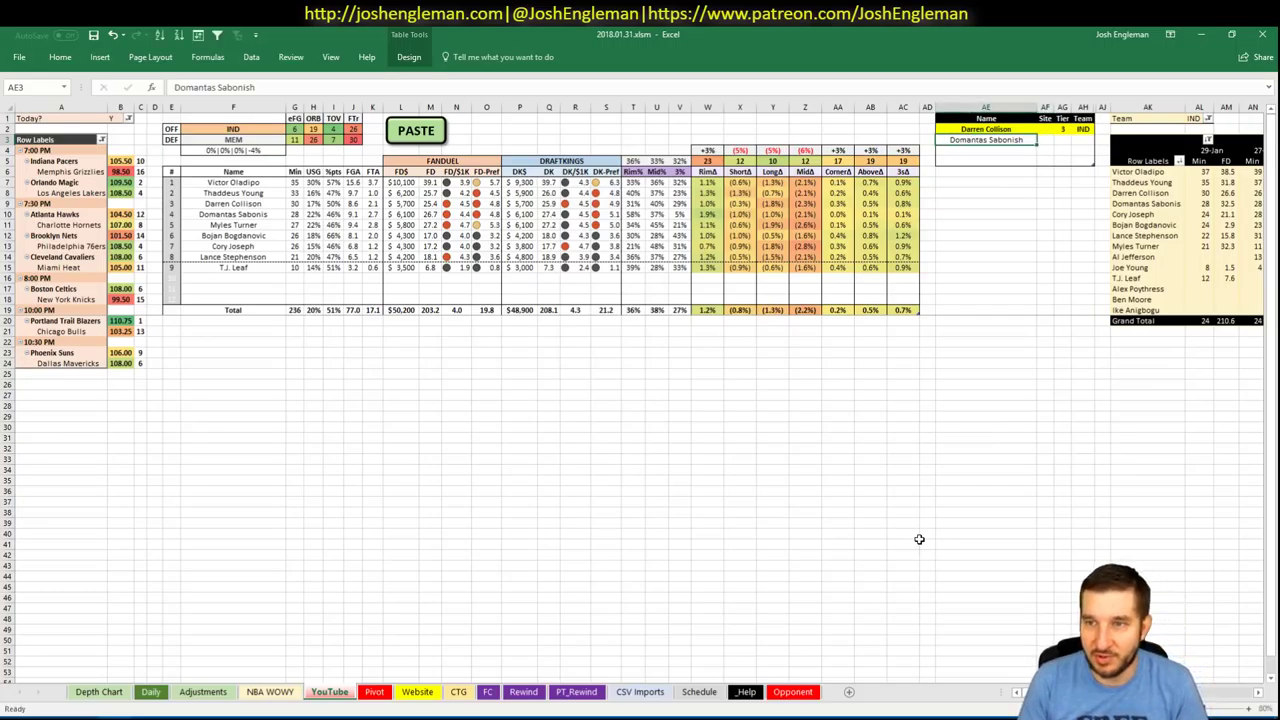
{"action": "key", "text": "F2"}
{"action": "key", "text": "BackSpace"}
- Set the Tier of Domantas Sabonis to 4
{"action": "key", "text": "Tab"}
{"action": "key", "text": "Tab"}
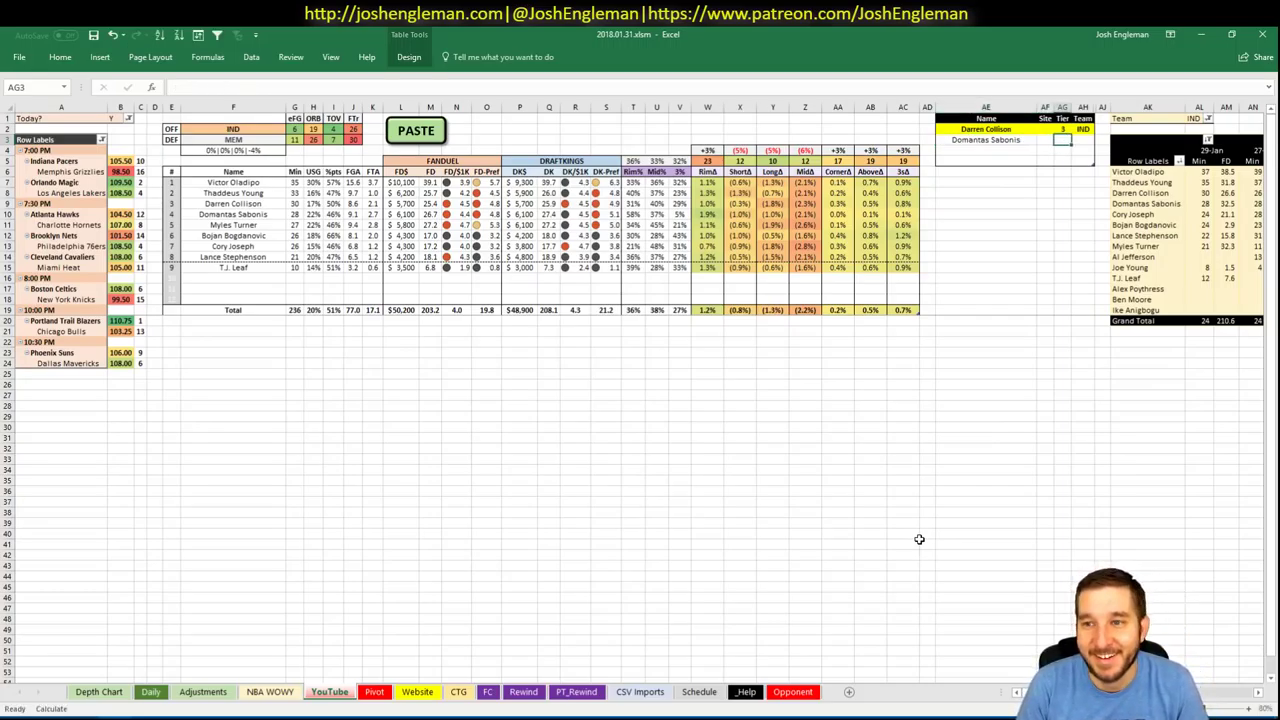
{"action": "type", "text": "4"}
{"action": "key", "text": "ctrl+Return"}
{"action": "key", "text": "Left"}
{"action": "key", "text": "Left"}
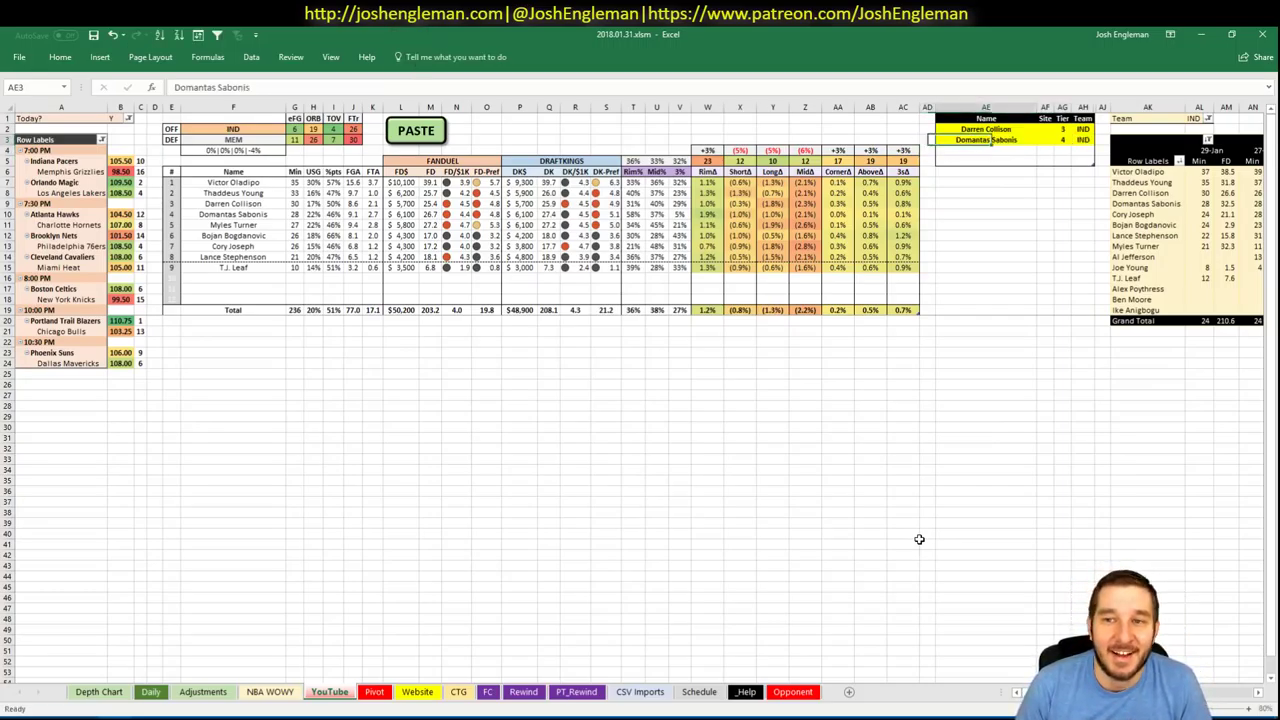
{"action": "key", "text": "Down"}
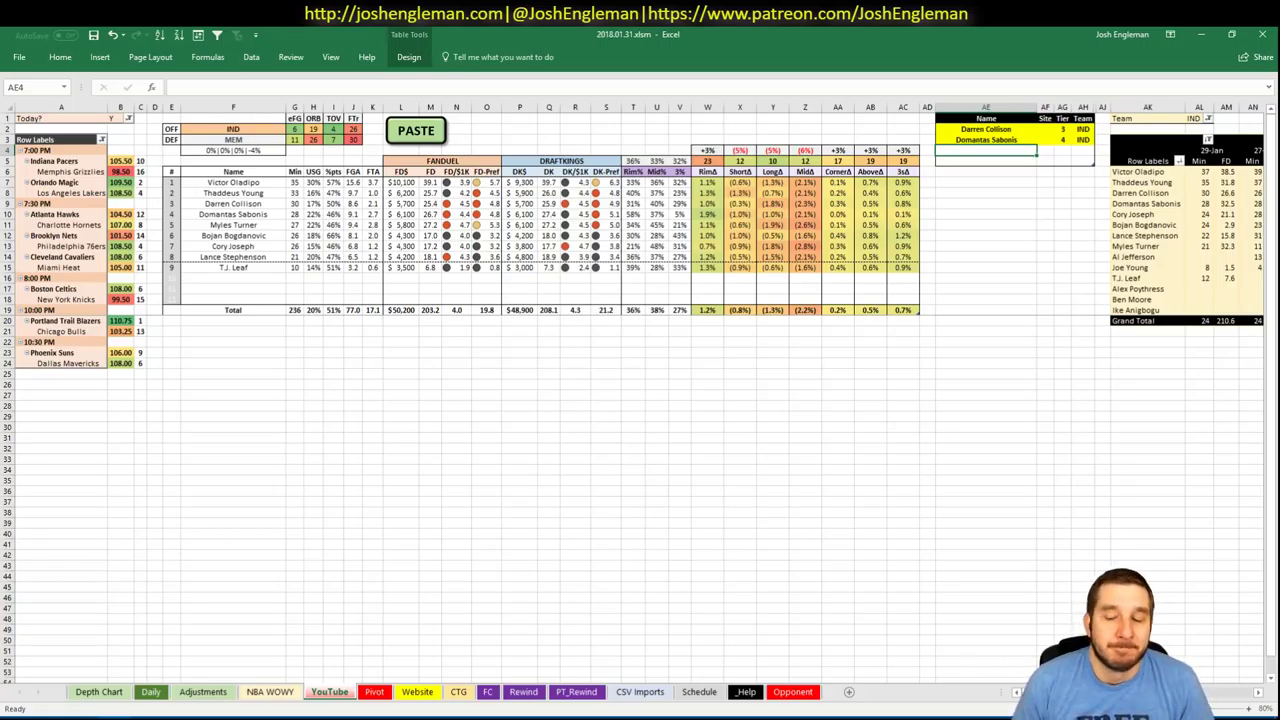
- Enter Myles Turner as the third name in the picks table, correcting the spelling of the surname
{"action": "scroll", "coordinate": [640, 390], "scroll_direction": "right", "scroll_amount": 4}
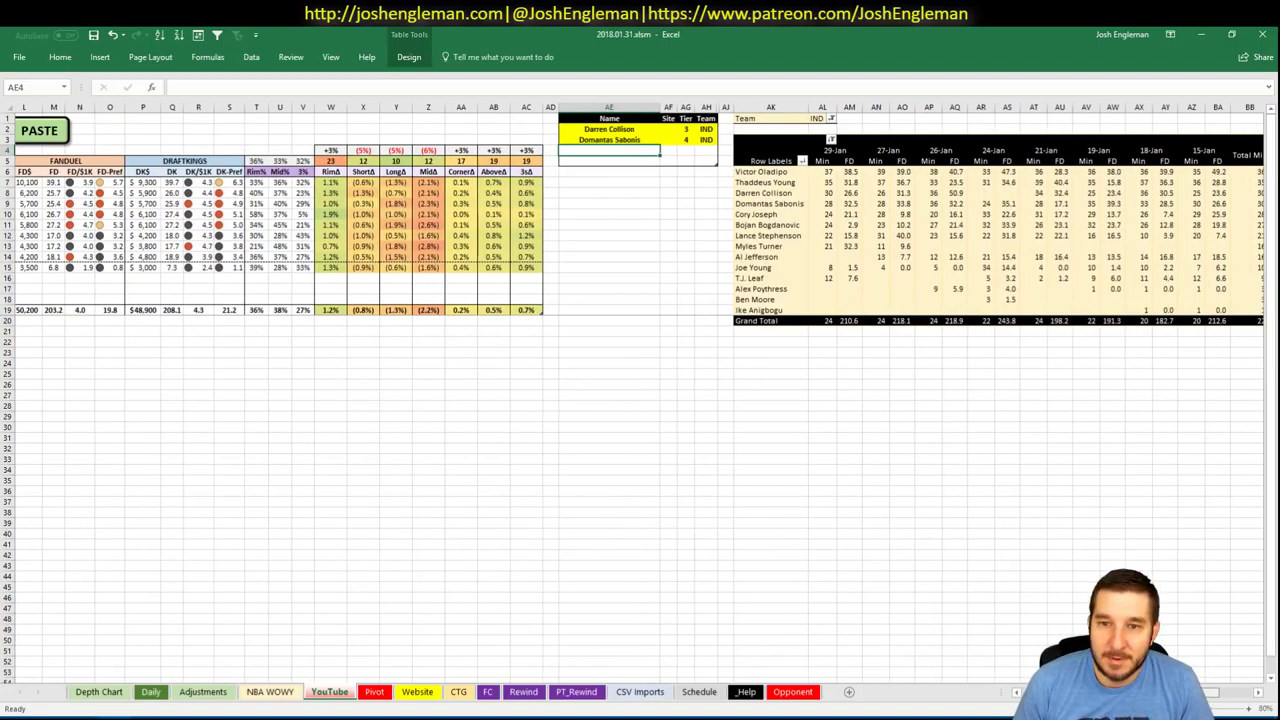
{"action": "scroll", "coordinate": [640, 390], "scroll_direction": "left", "scroll_amount": 4}
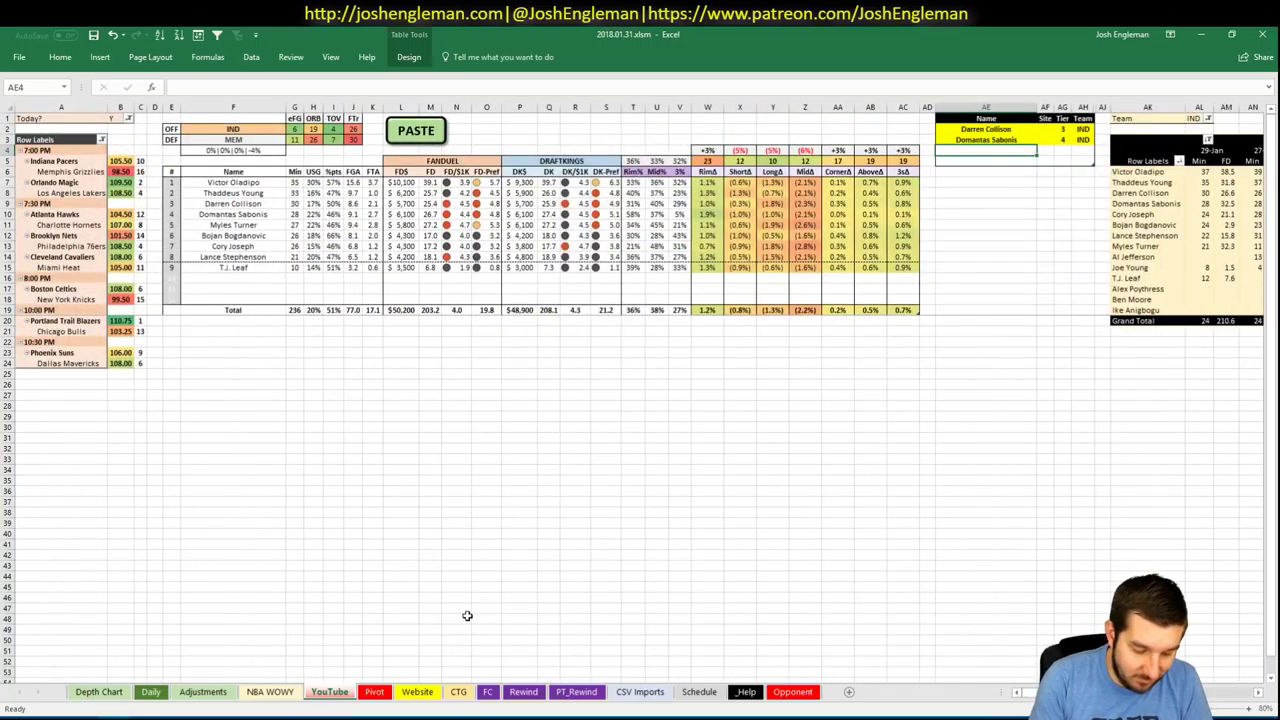
{"action": "type", "text": "My"}
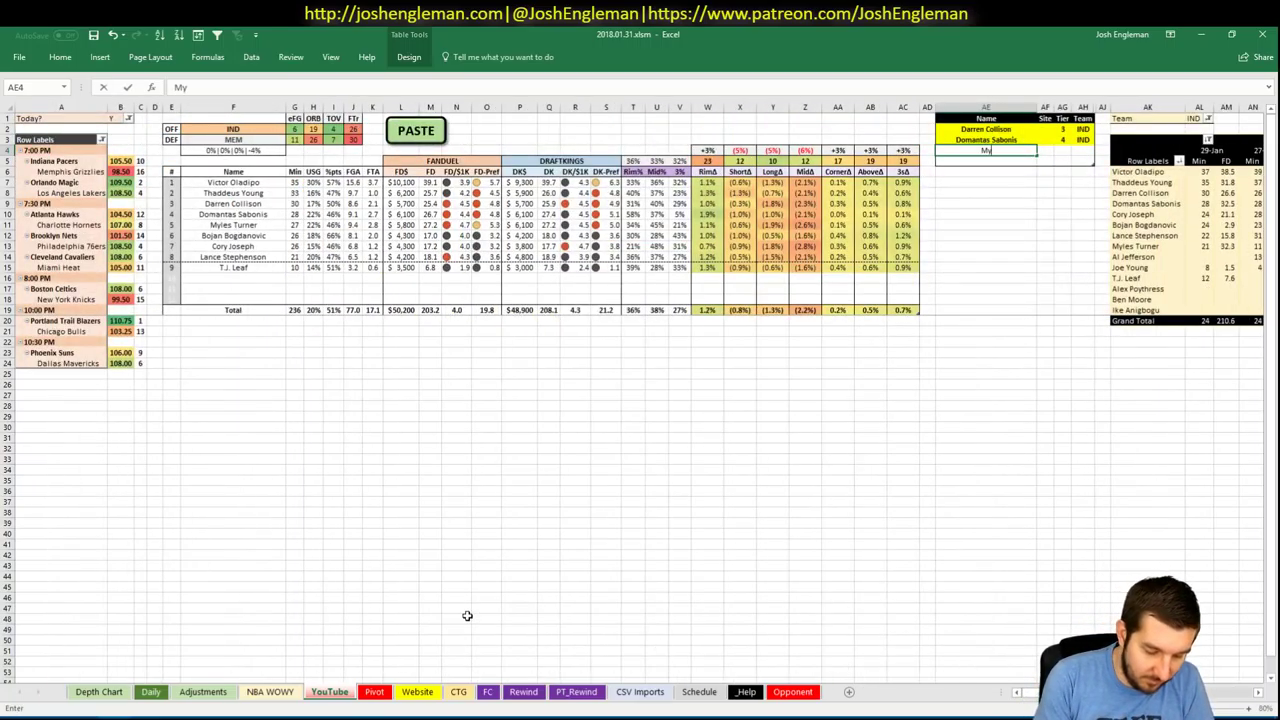
{"action": "type", "text": "les Tuener"}
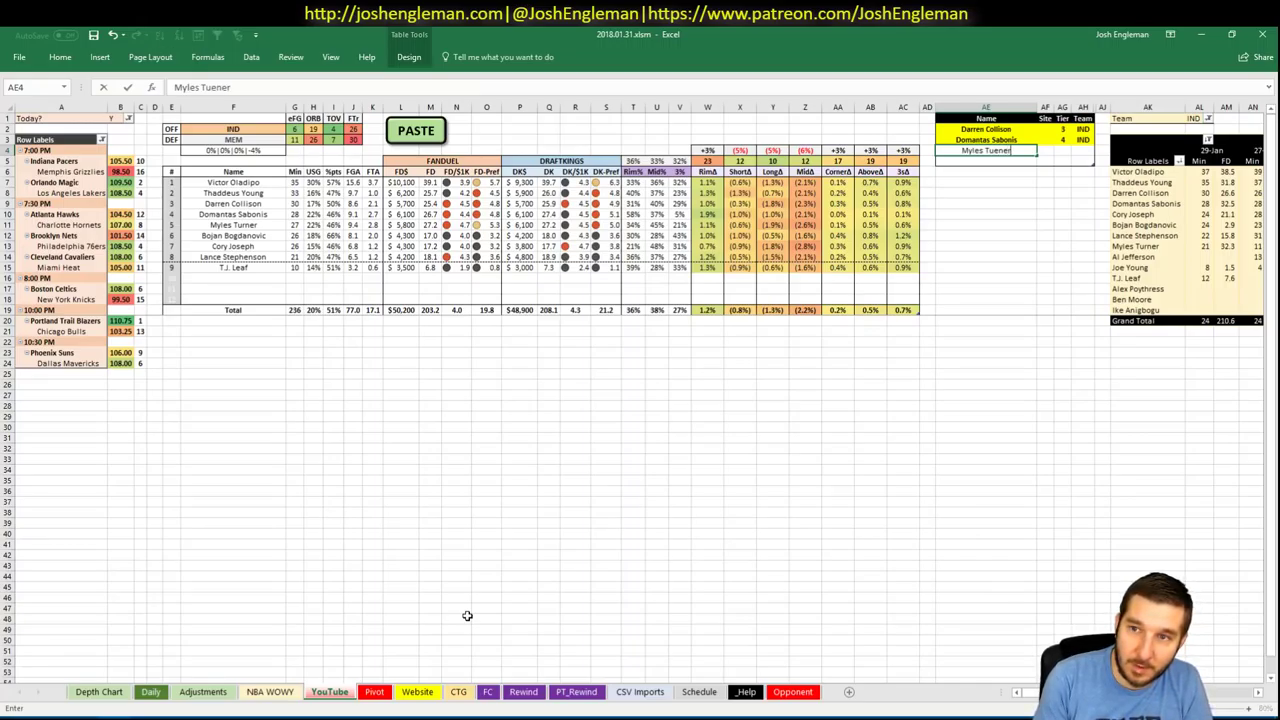
{"action": "key", "text": "Return"}
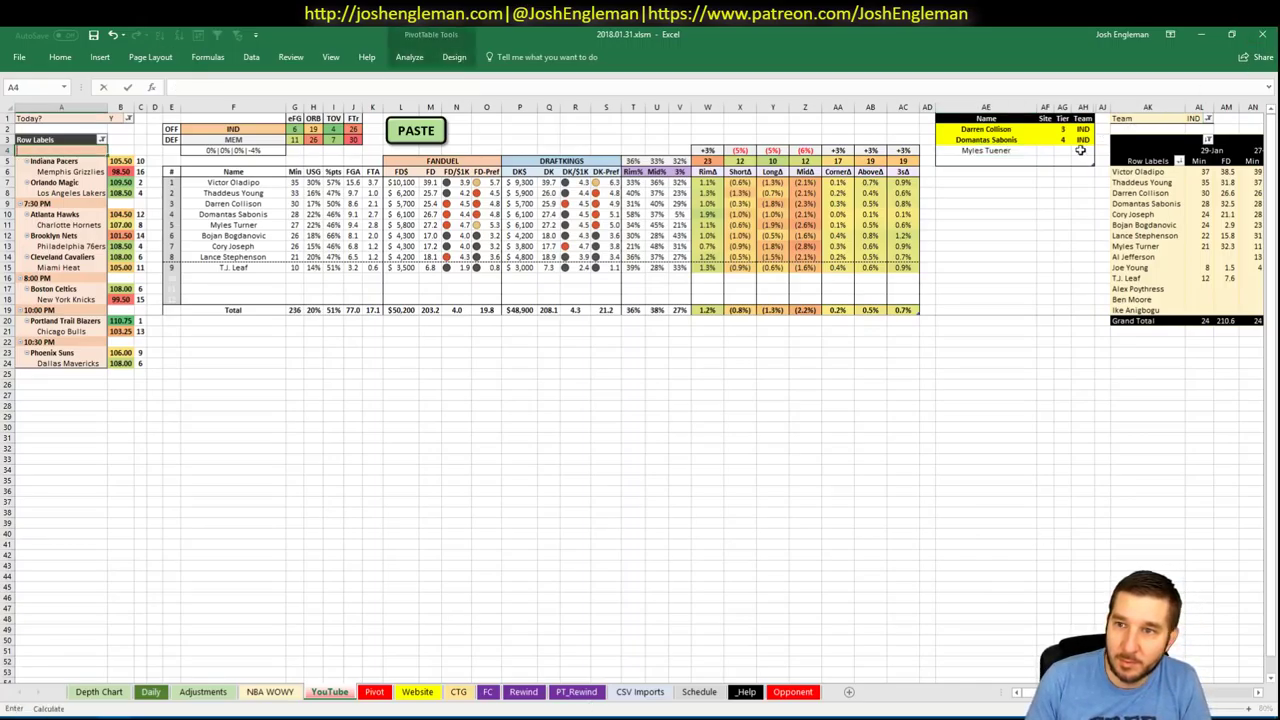
{"action": "key", "text": "Return"}
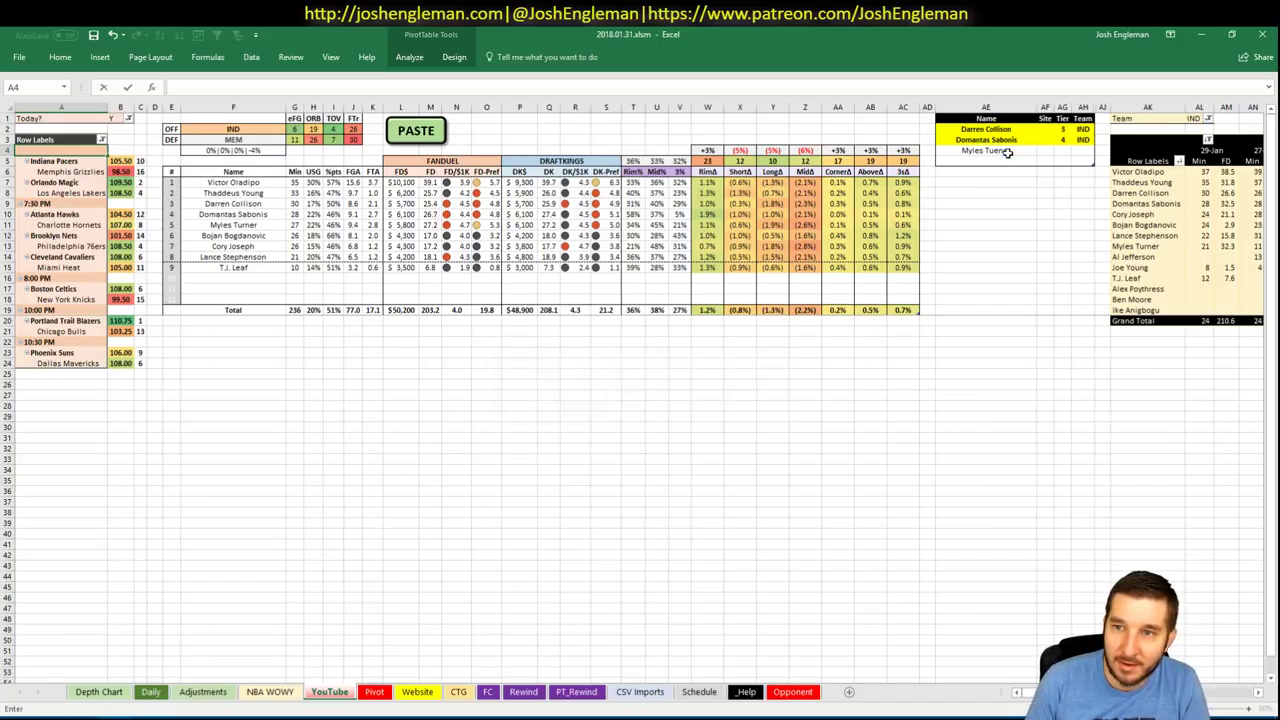
{"action": "key", "text": "Return"}
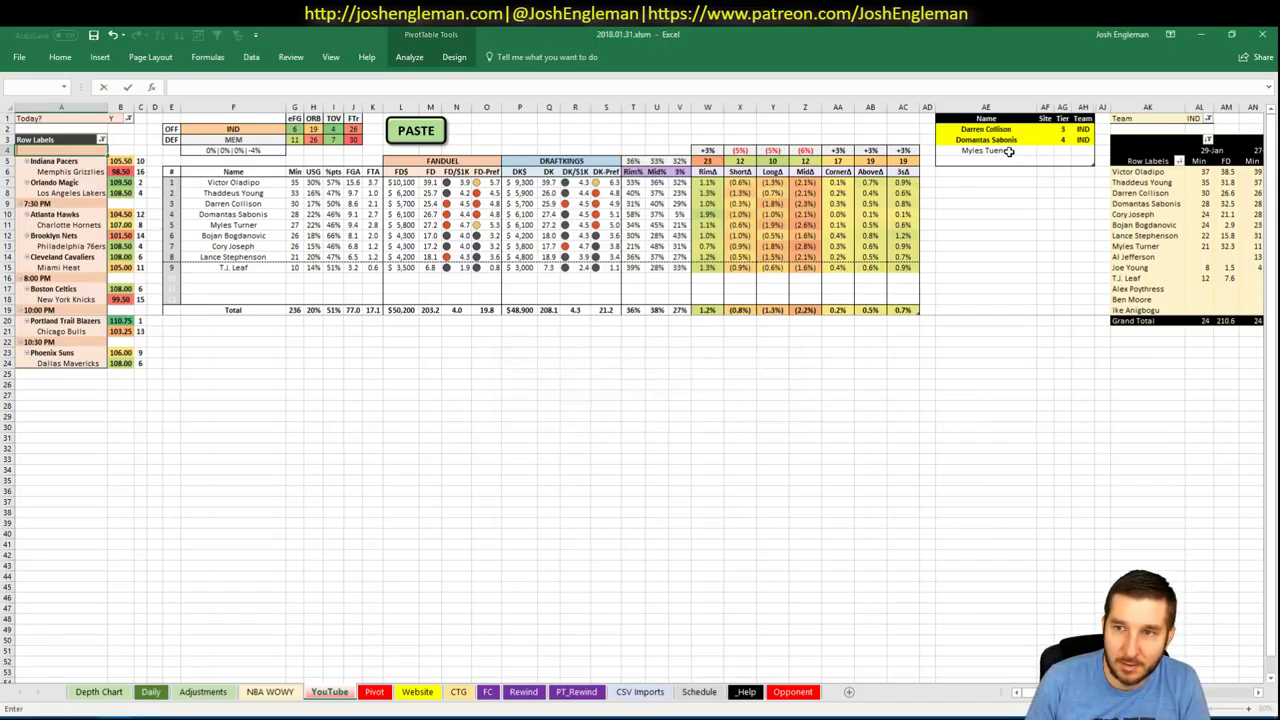
{"action": "left_click", "coordinate": [1011, 152]}
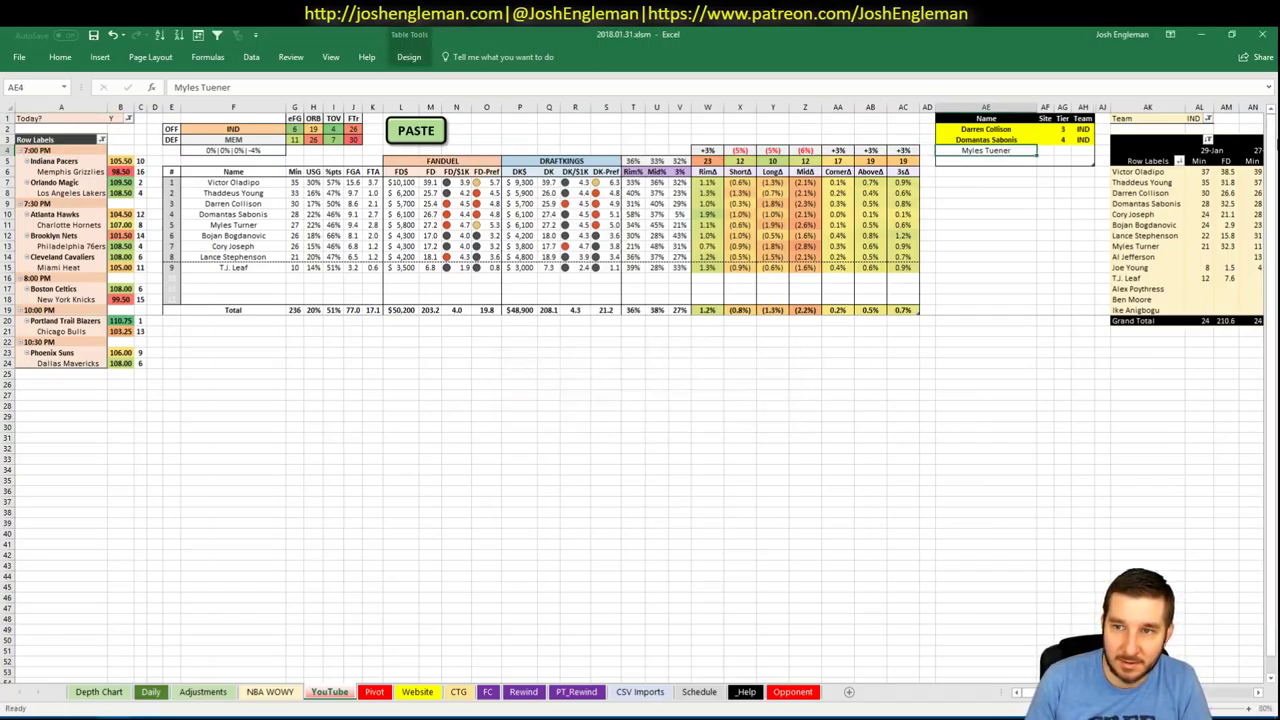
{"action": "key", "text": "F2"}
{"action": "key", "text": "Left"}
{"action": "key", "text": "Left"}
{"action": "key", "text": "Left"}
{"action": "key", "text": "BackSpace"}
{"action": "type", "text": "r"}
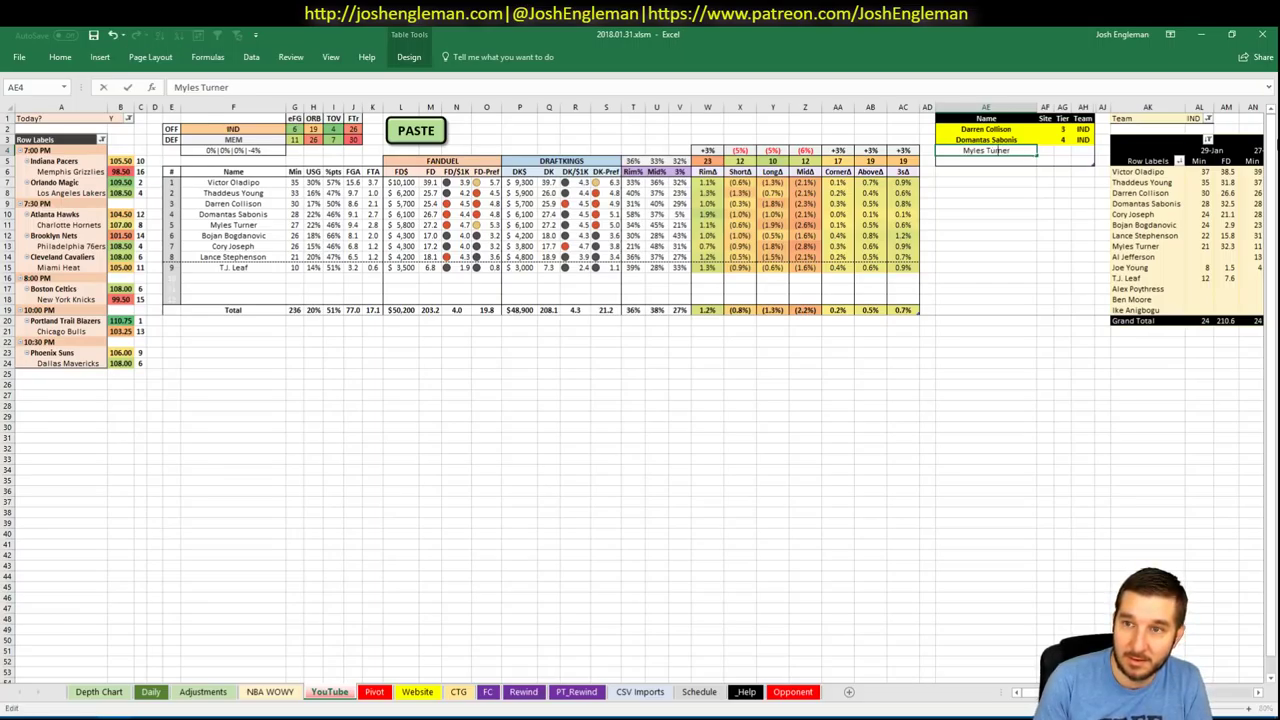
- Set Myles Turner's Tier to 3
{"action": "key", "text": "Tab"}
{"action": "key", "text": "Tab"}
{"action": "type", "text": "3"}
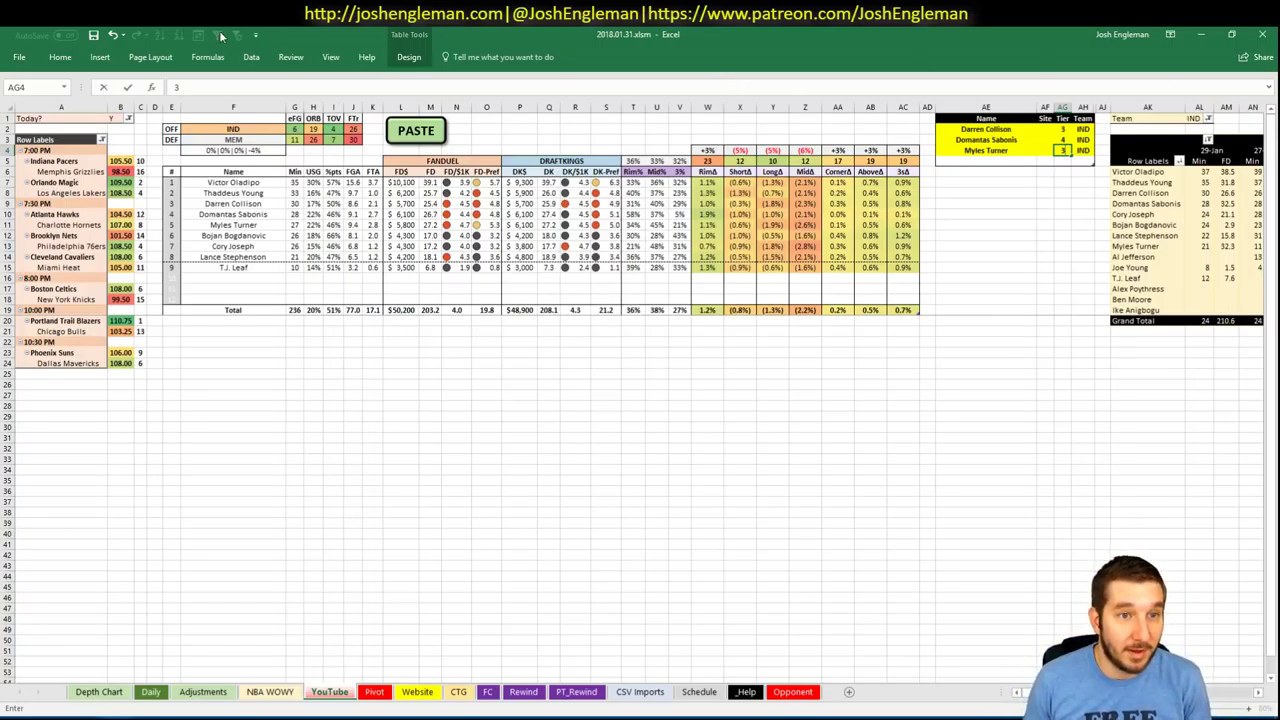
- Change the OFF team of the projections table to MEM and set the game-log pivot table's Team filter to MEM
{"action": "left_click", "coordinate": [240, 131]}
{"action": "type", "text": "MEM"}
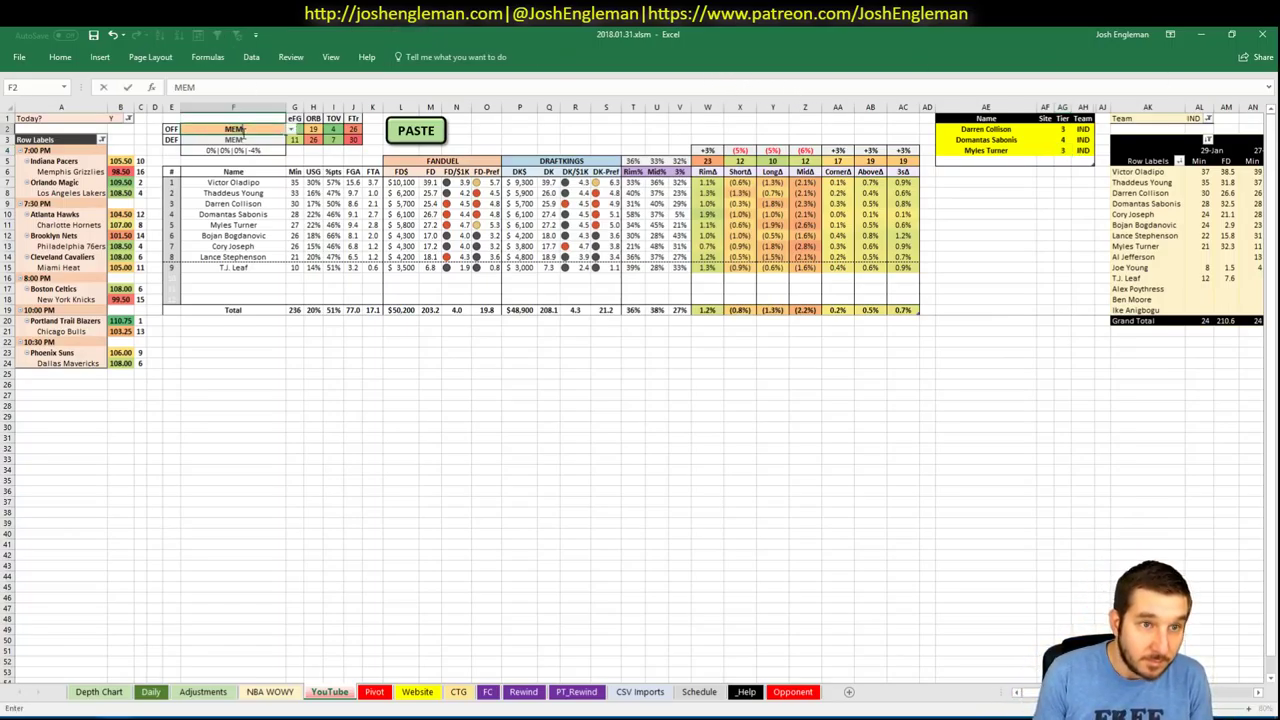
{"action": "key", "text": "Return"}
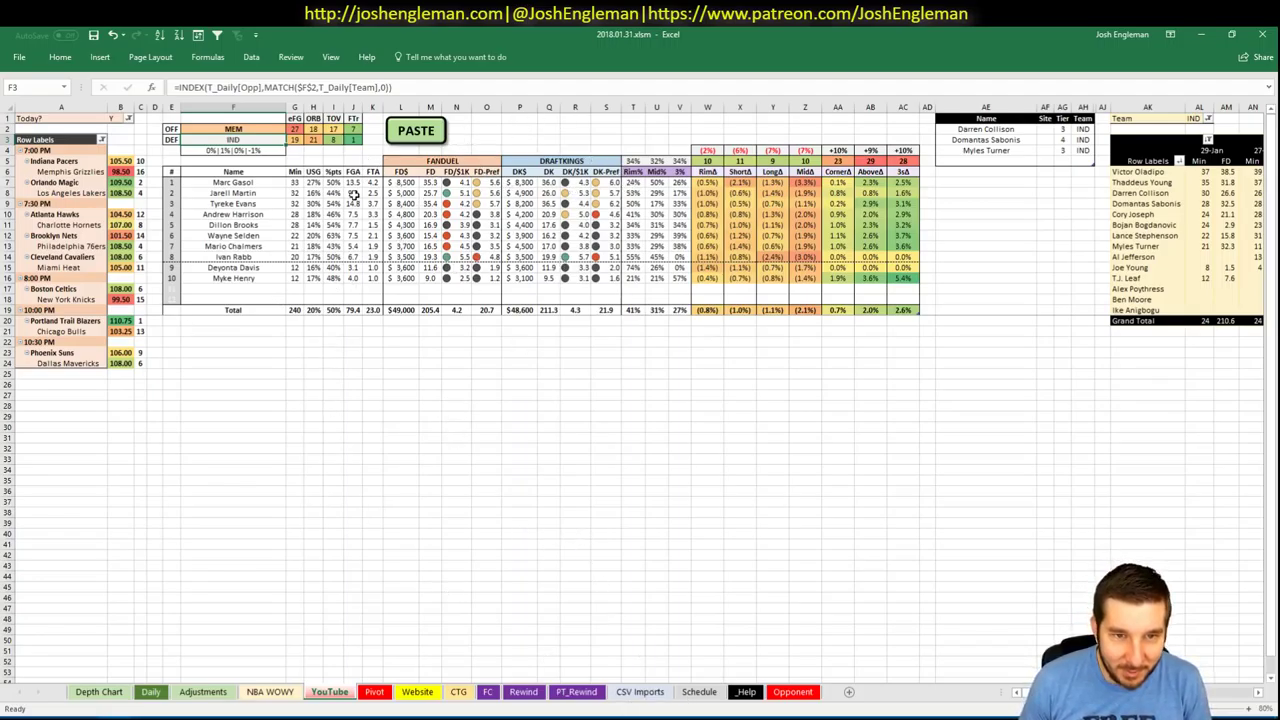
{"action": "left_click", "coordinate": [1193, 118]}
{"action": "type", "text": "MEM"}
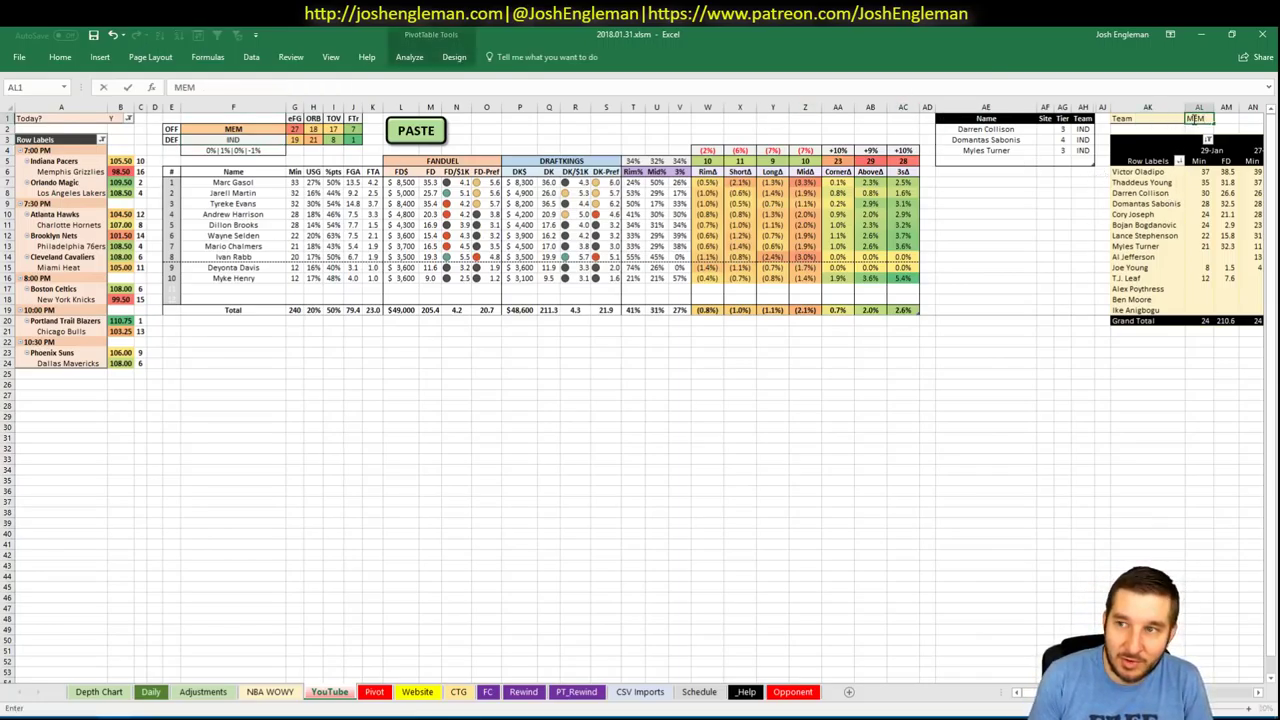
{"action": "key", "text": "Return"}
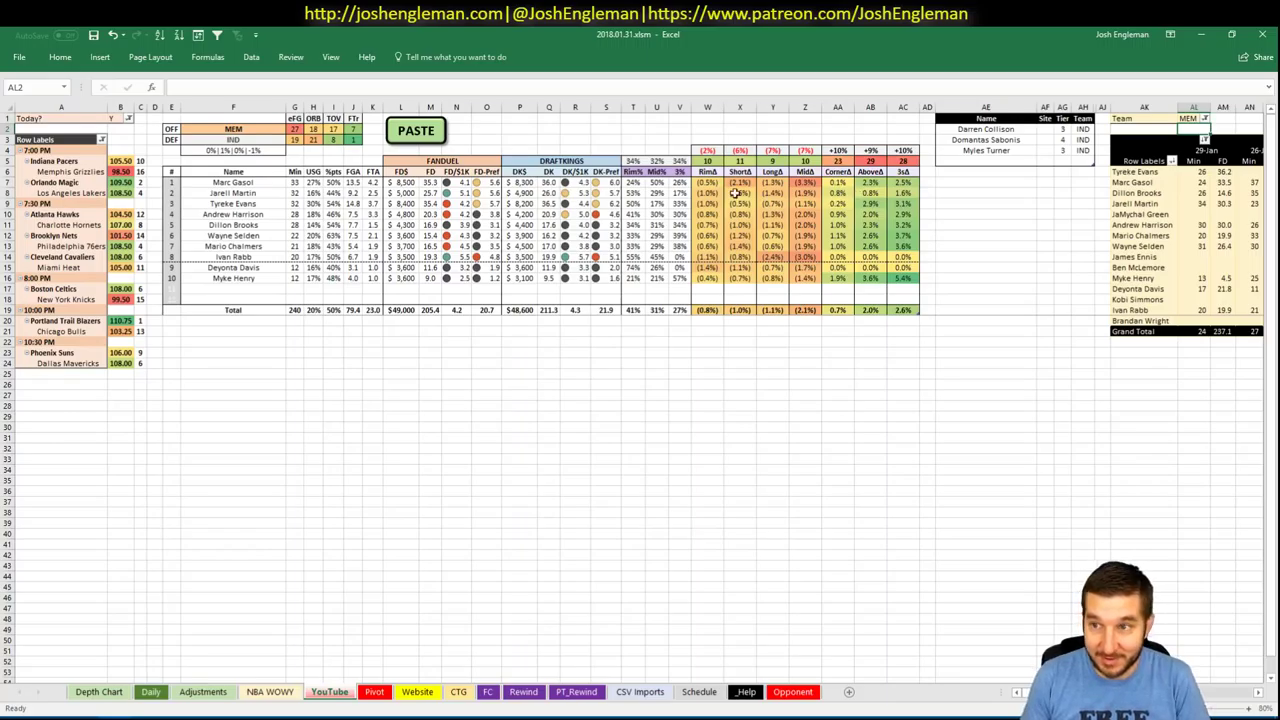
- Add Jarell Martin with Tier 3 in the row below Myles Turner, checking Memphis's recent game log for the tier
{"action": "left_click", "coordinate": [982, 160]}
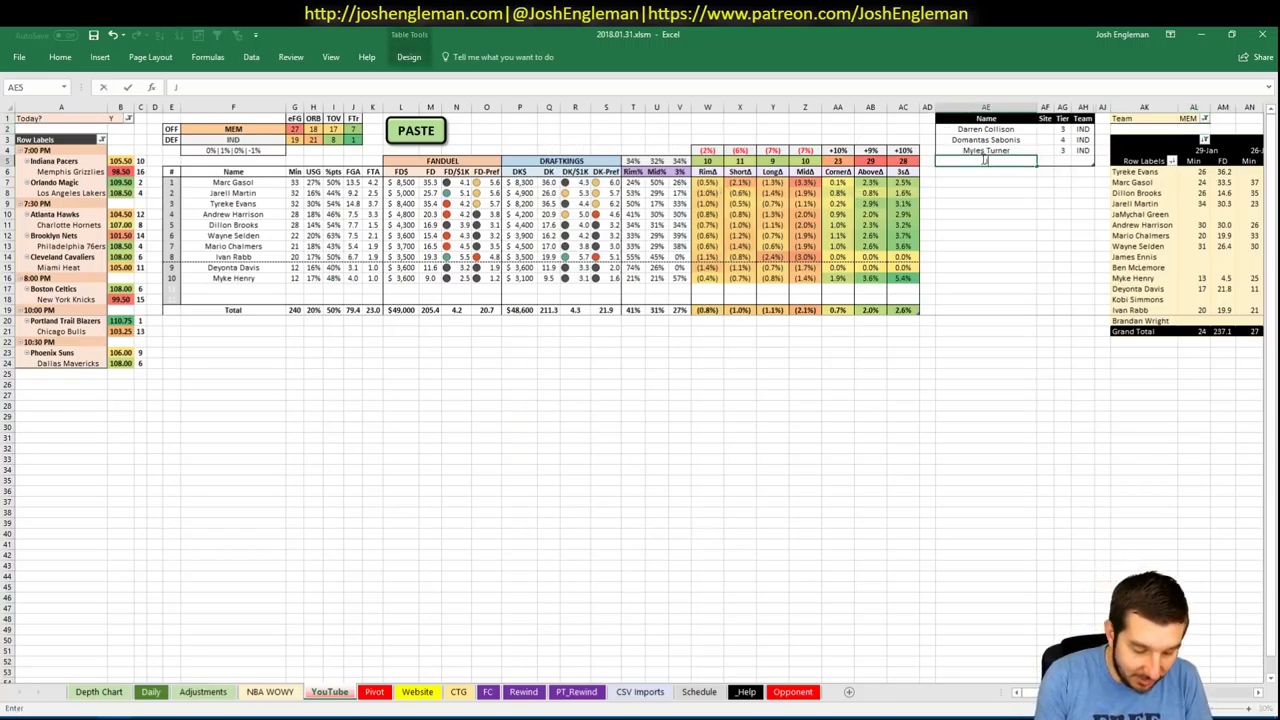
{"action": "type", "text": "arell"}
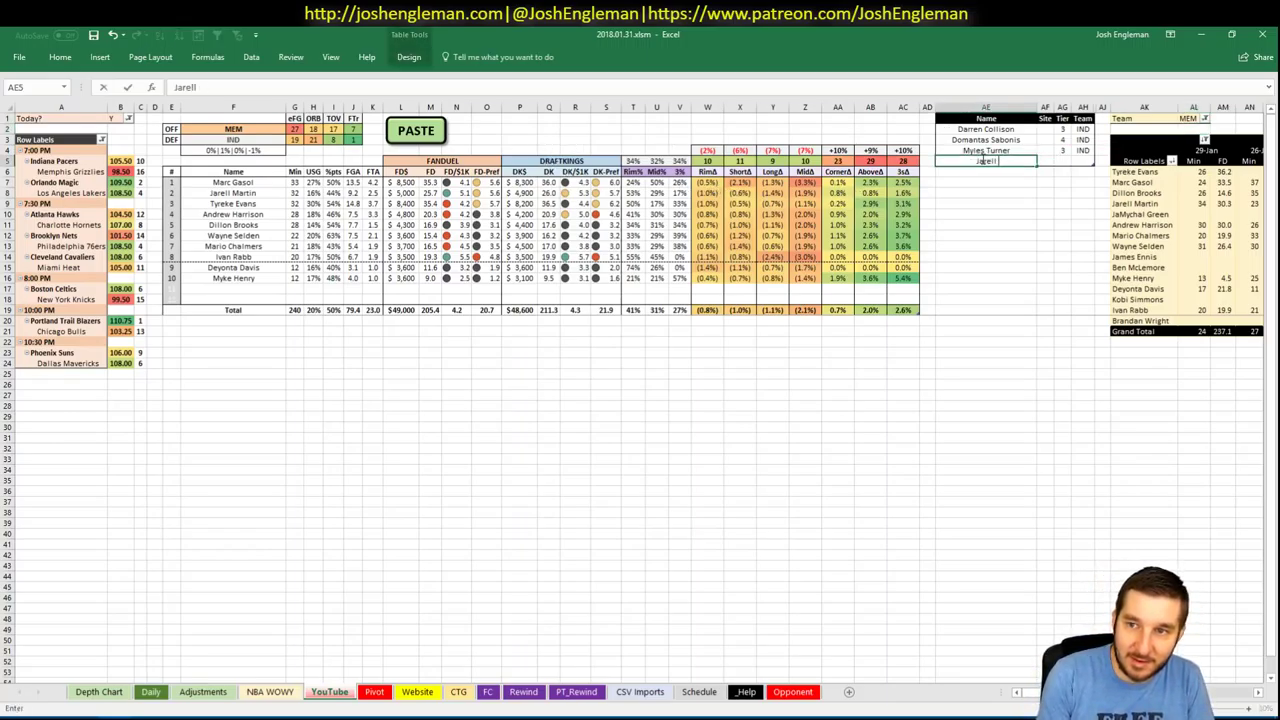
{"action": "type", "text": " Martin"}
{"action": "key", "text": "Tab"}
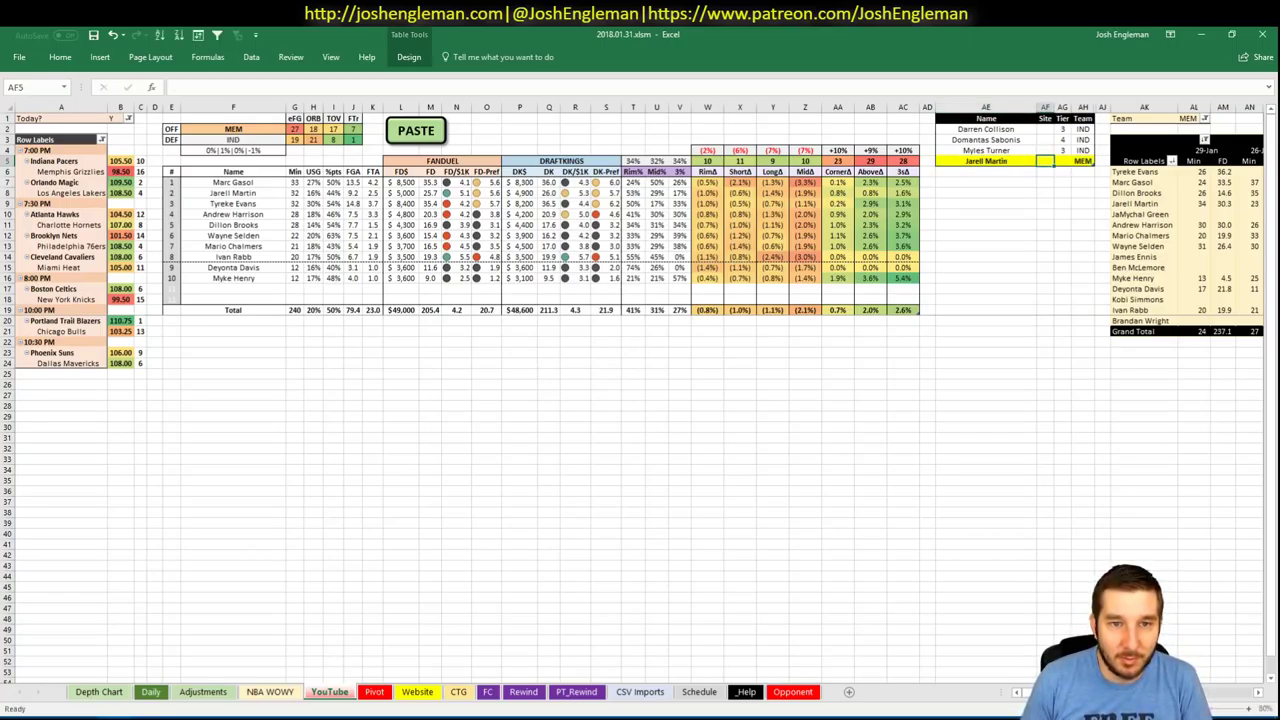
{"action": "scroll", "coordinate": [640, 390], "scroll_direction": "right", "scroll_amount": 10}
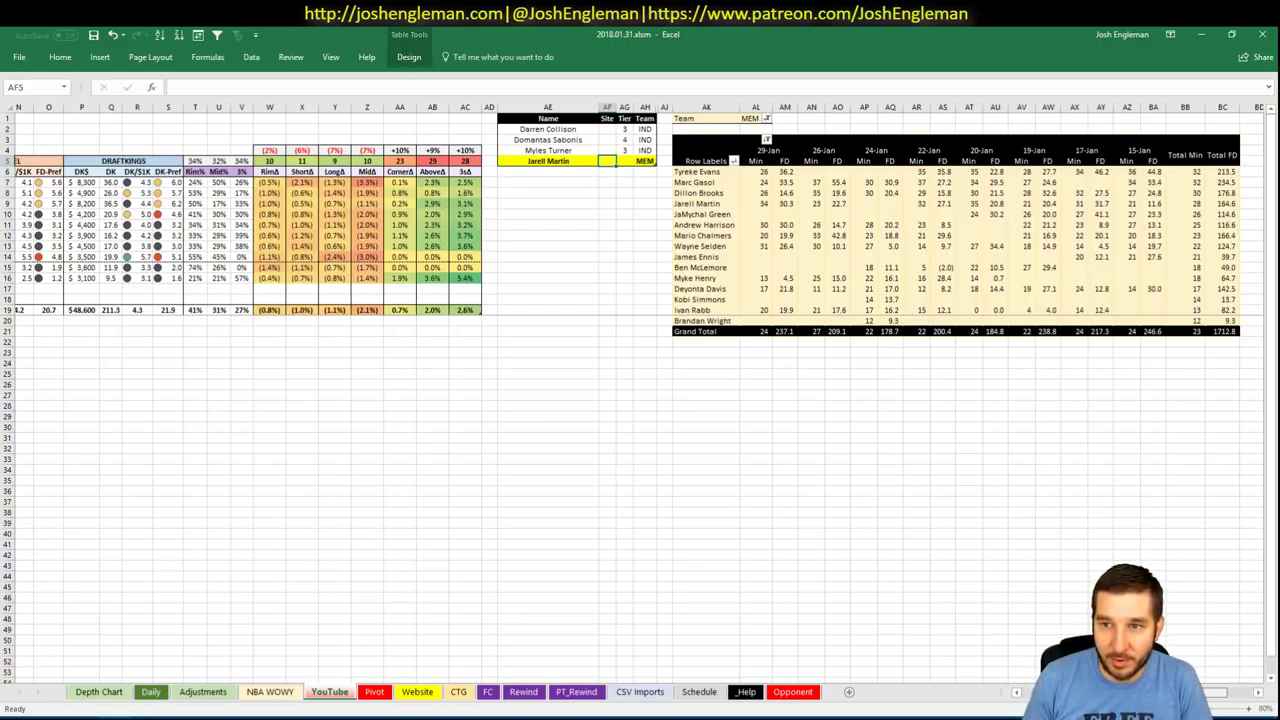
{"action": "scroll", "coordinate": [951, 642], "scroll_direction": "left", "scroll_amount": 10}
{"action": "key", "text": "Right"}
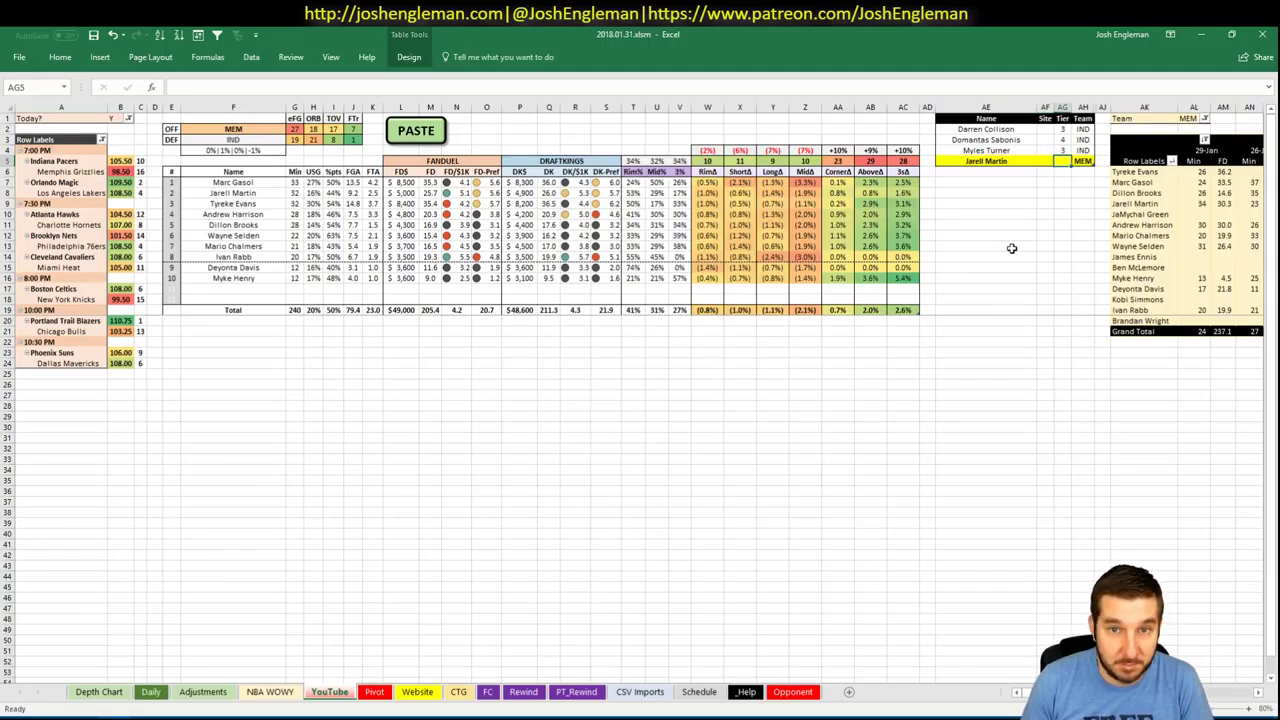
{"action": "type", "text": "3"}
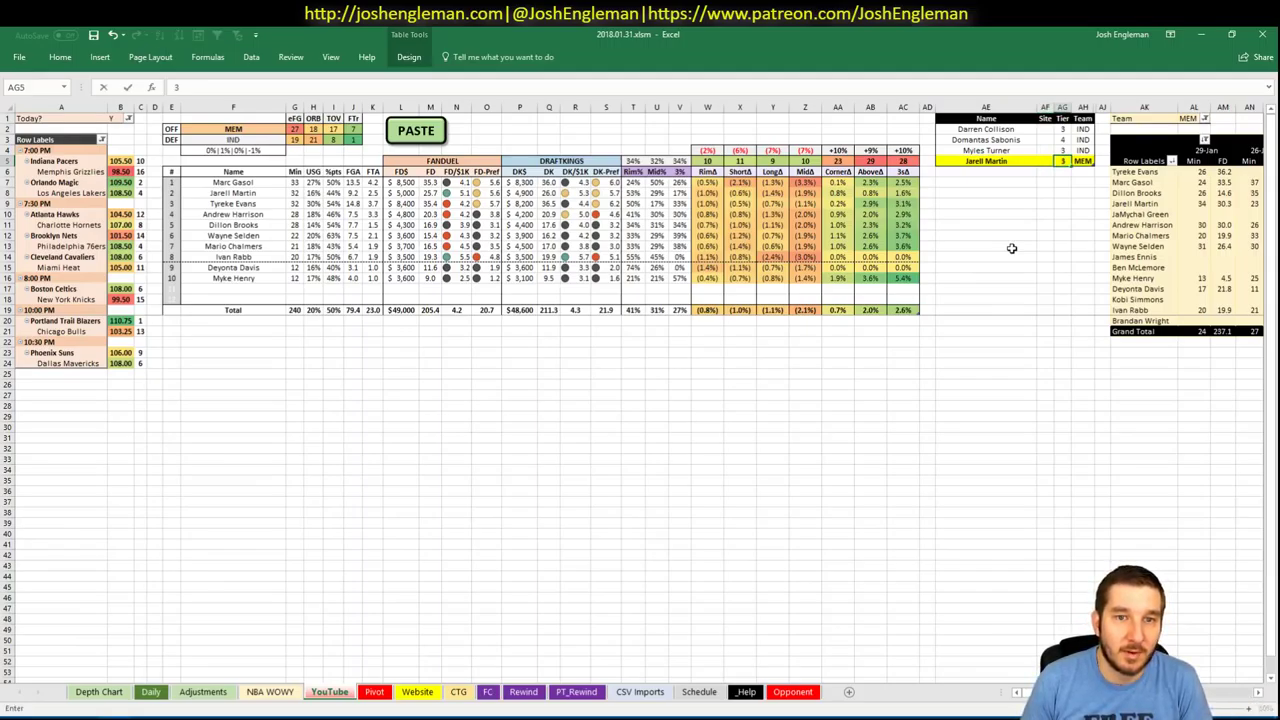
{"action": "key", "text": "Return"}
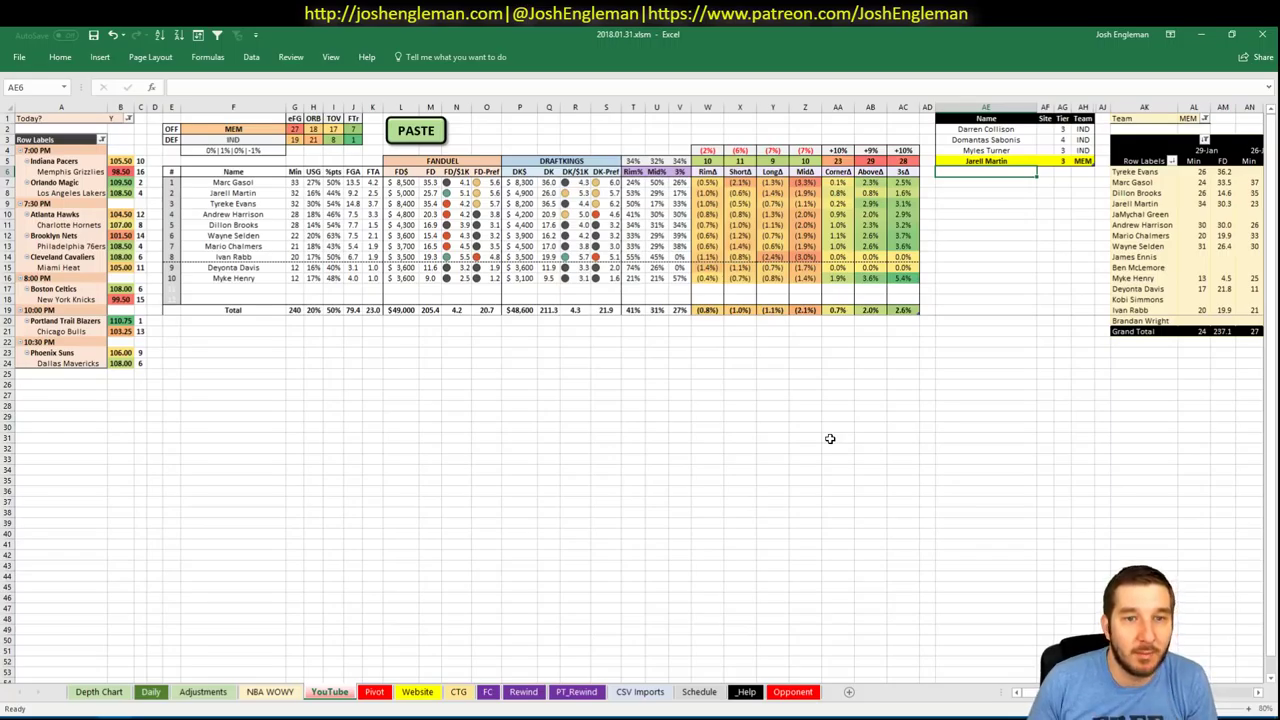
- Add Andrew Harrison below Jarell Martin in the picks table with Site DK and Tier 3, and check Memphis's game log
{"action": "type", "text": "Andrew Harrison"}
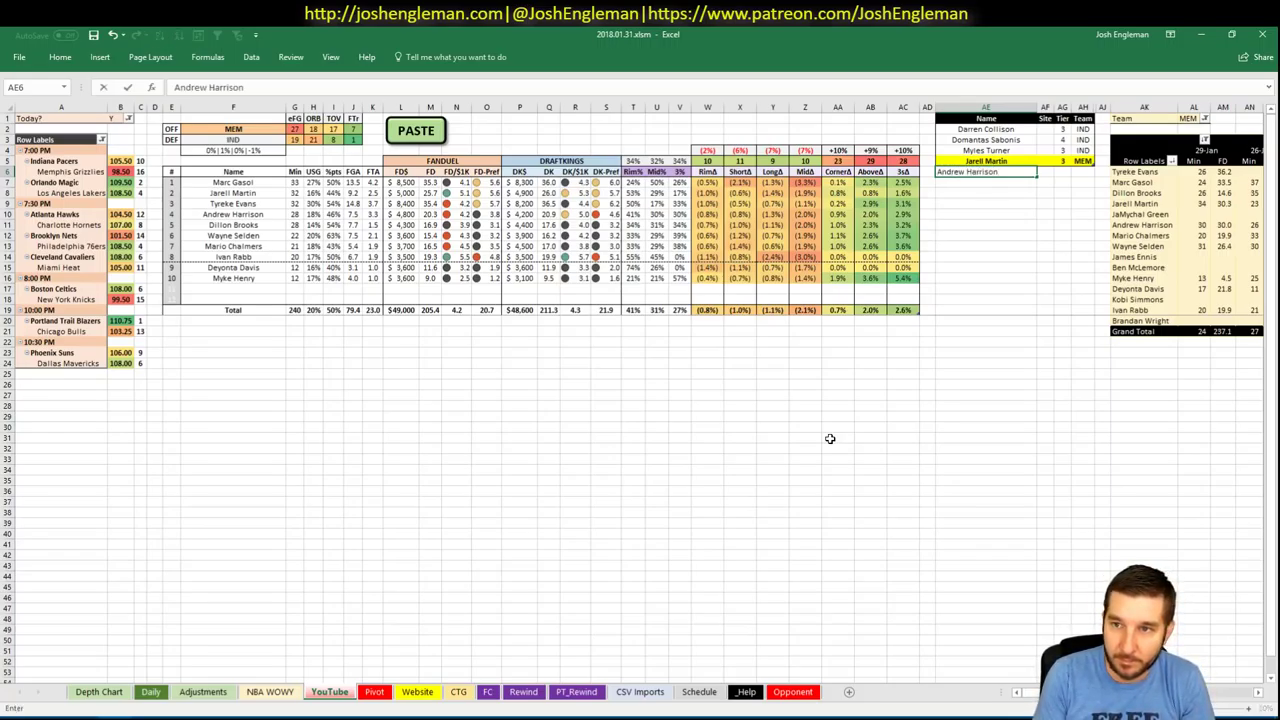
{"action": "key", "text": "Tab"}
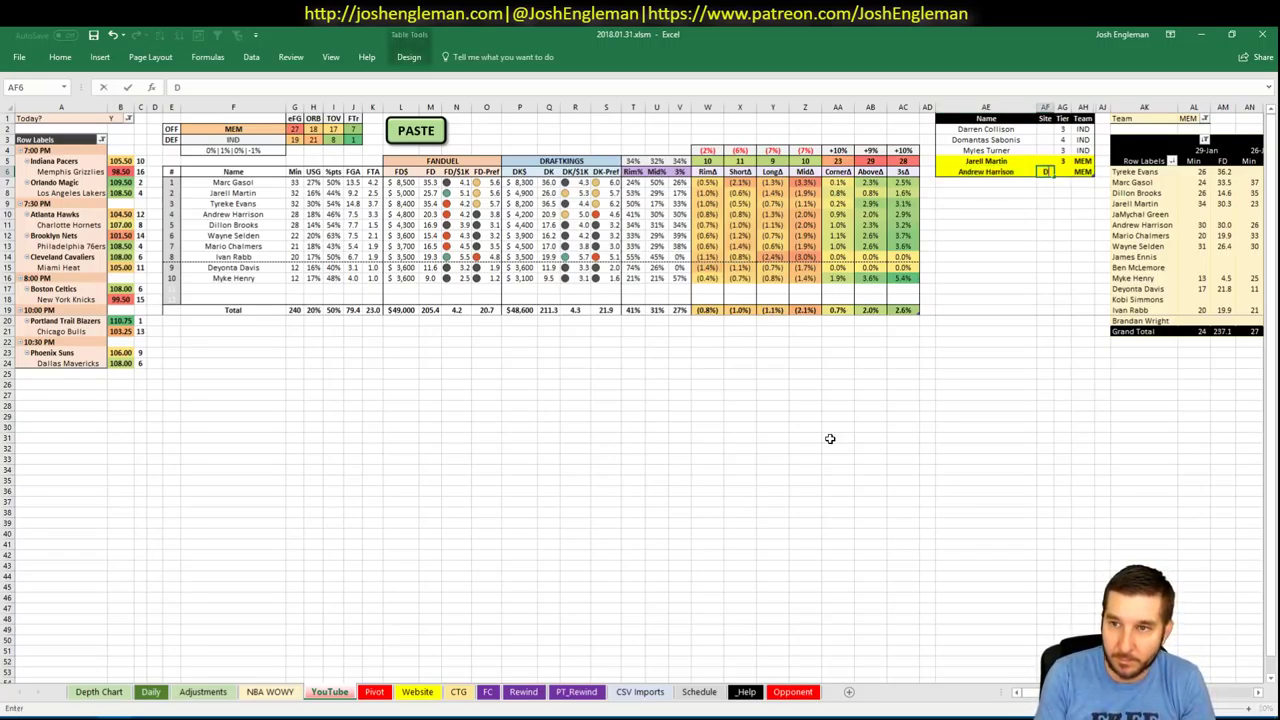
{"action": "type", "text": "DK"}
{"action": "key", "text": "Tab"}
{"action": "type", "text": "3"}
{"action": "key", "text": "Return"}
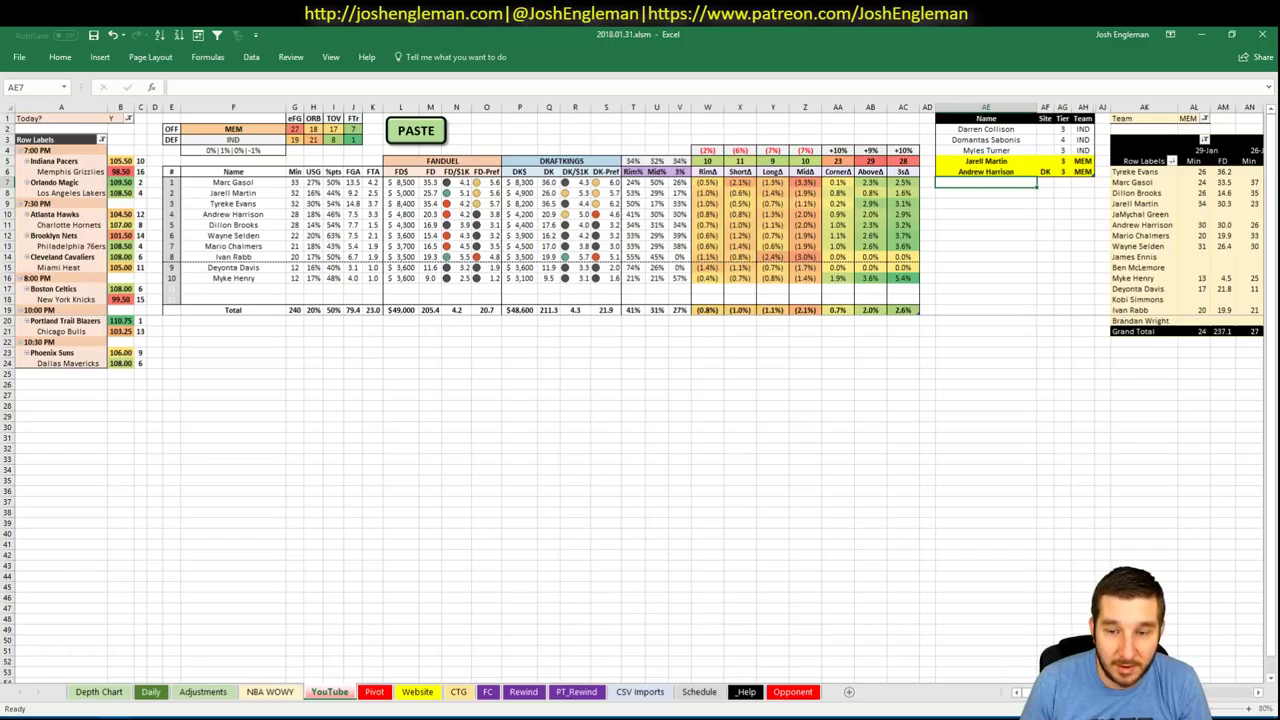
{"action": "scroll", "coordinate": [640, 400], "scroll_direction": "right", "scroll_amount": 5}
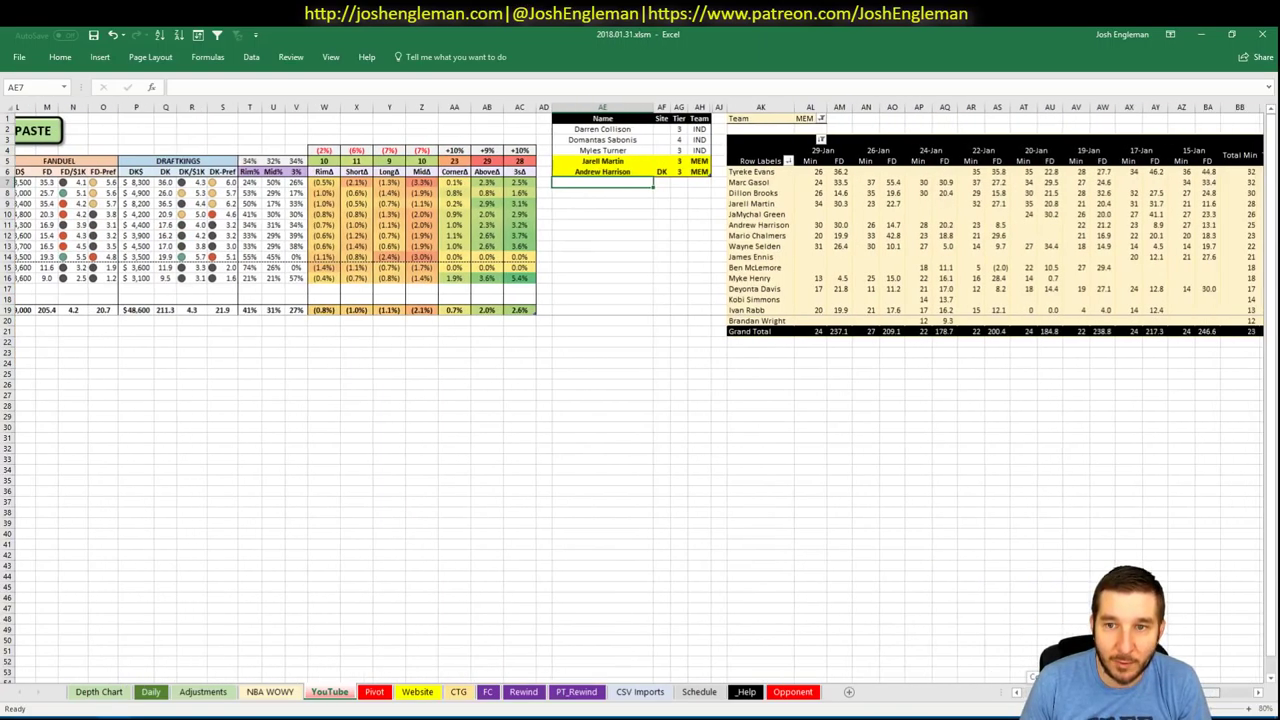
{"action": "scroll", "coordinate": [640, 400], "scroll_direction": "right", "scroll_amount": 2}
{"action": "scroll", "coordinate": [845, 654], "scroll_direction": "left", "scroll_amount": 13}
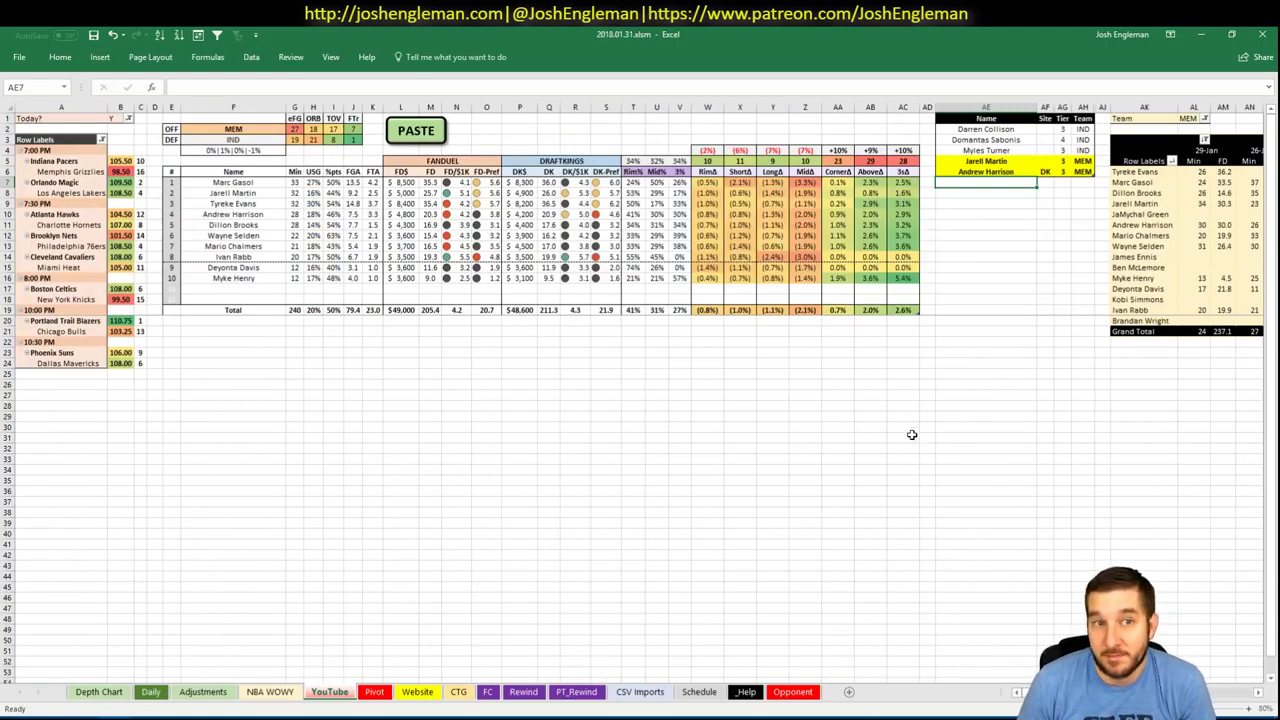
- Change the OFF team of the projections table to ORL and set the game-log pivot table's Team filter to ORL
{"action": "left_click", "coordinate": [460, 400]}
{"action": "left_click", "coordinate": [263, 126]}
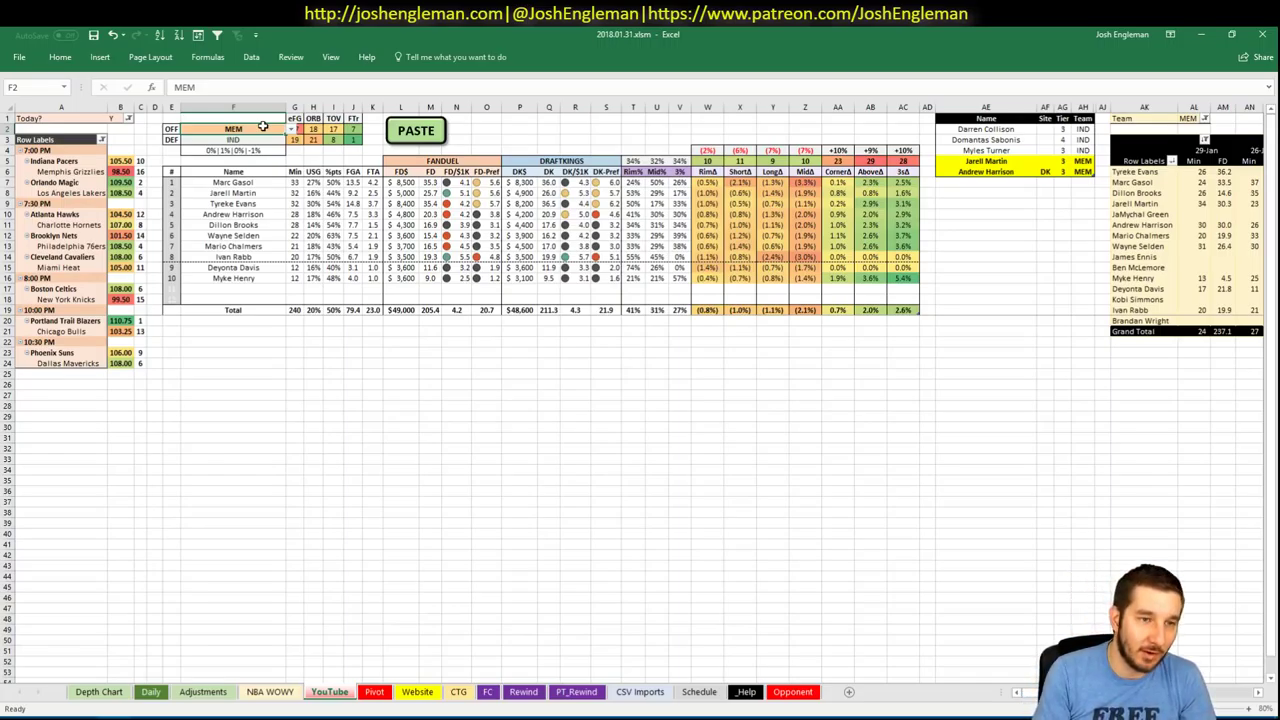
{"action": "type", "text": "ORL"}
{"action": "key", "text": "Return"}
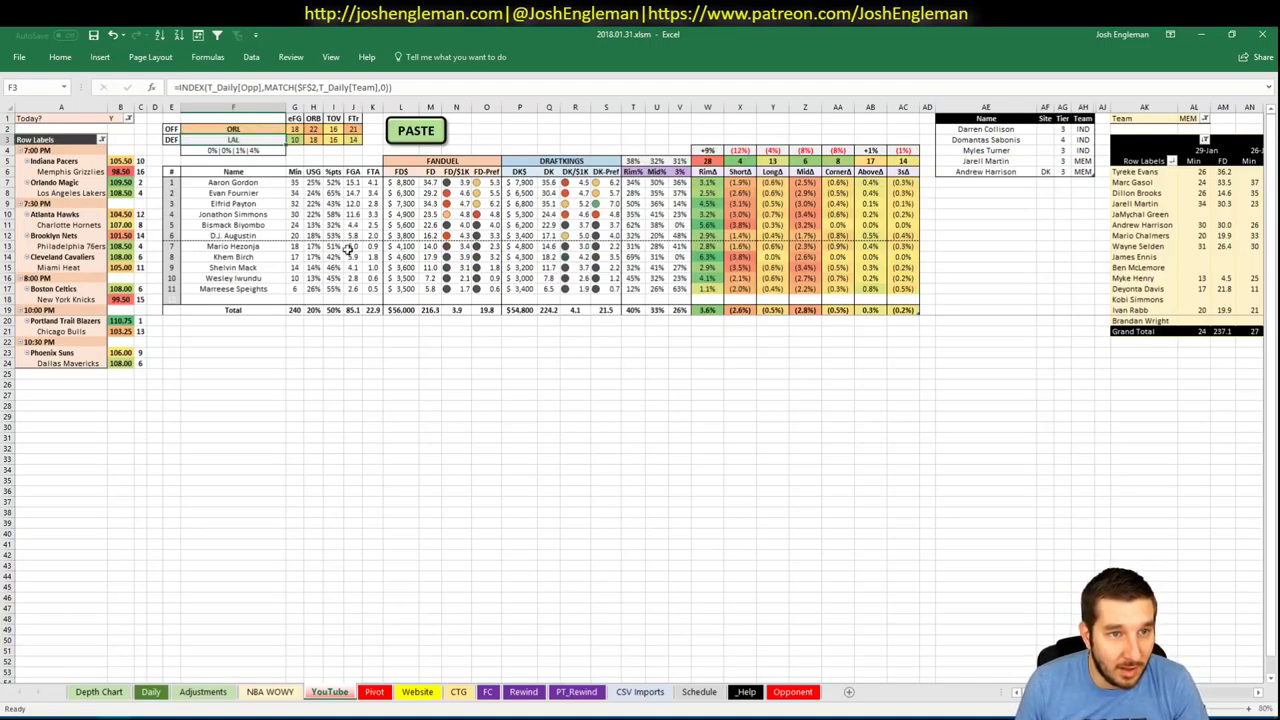
{"action": "left_click", "coordinate": [549, 331]}
{"action": "left_click", "coordinate": [603, 331]}
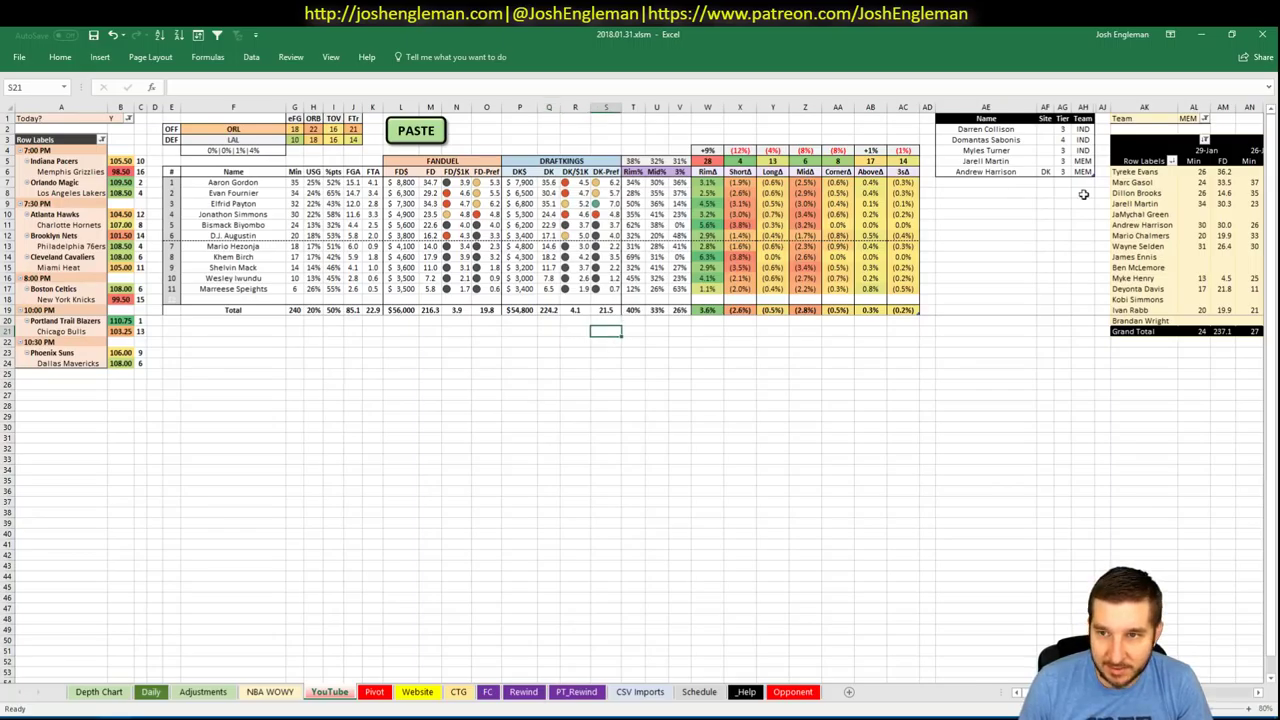
{"action": "left_click", "coordinate": [1016, 181]}
{"action": "left_click", "coordinate": [1186, 118]}
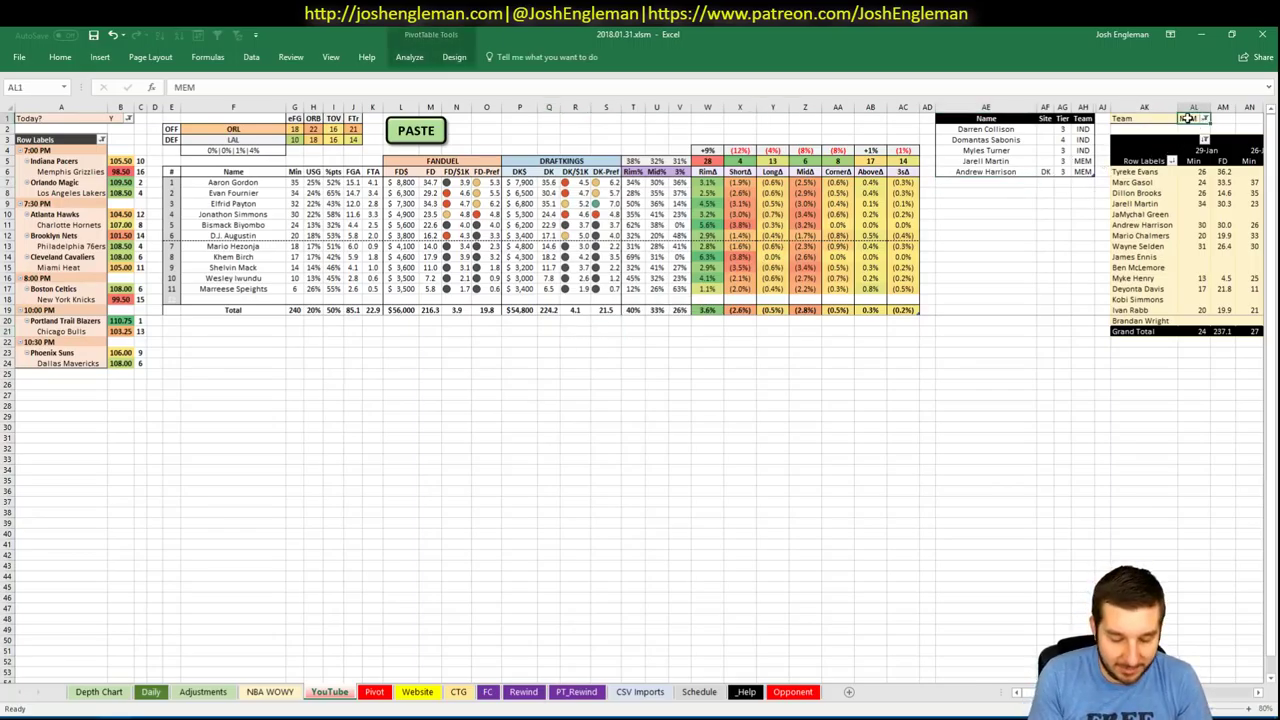
{"action": "type", "text": "ORL"}
{"action": "key", "text": "Return"}
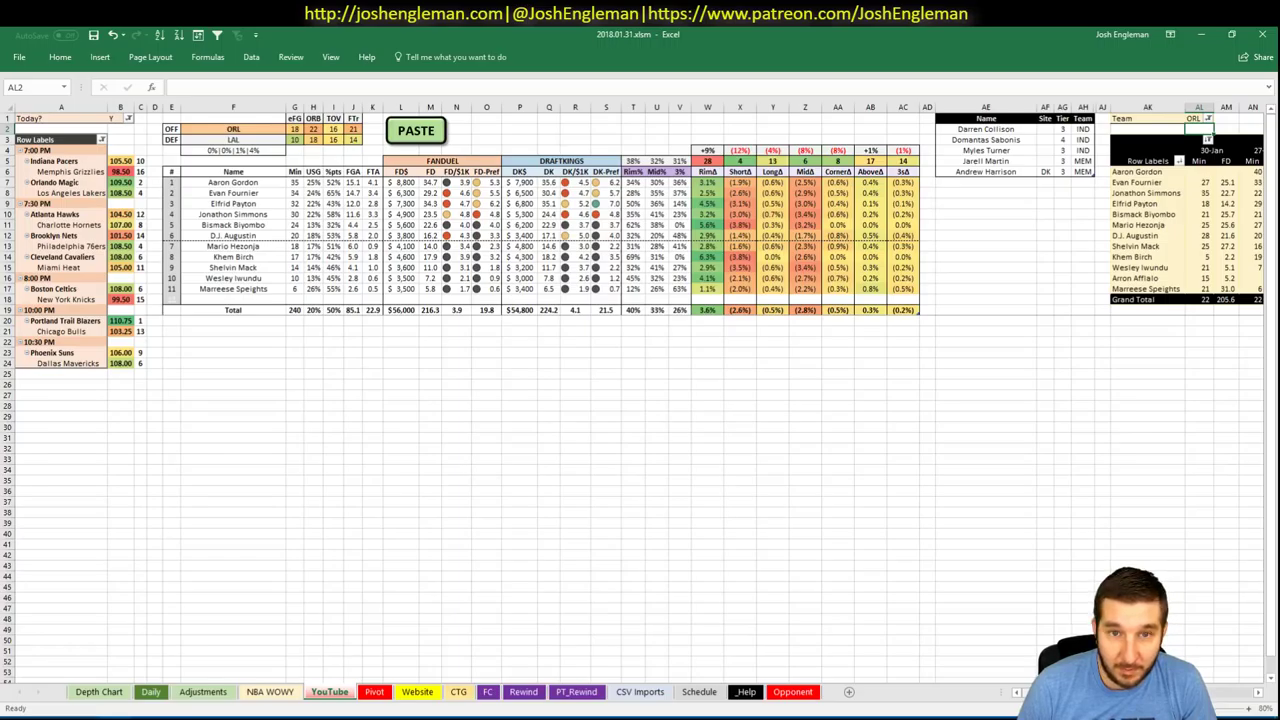
- Examine Orlando's player projections on the Pivot sheet and the team's recent minutes and fantasy points in the YouTube sheet's game log
{"action": "left_click", "coordinate": [376, 691]}
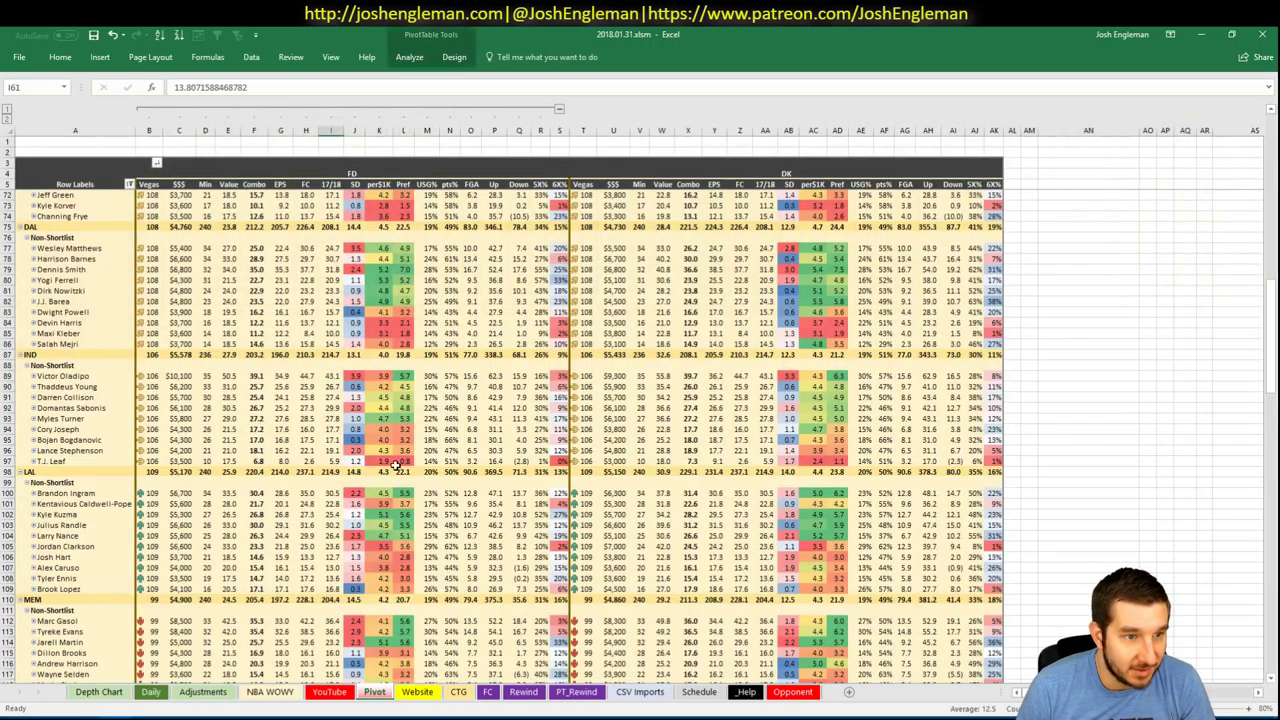
{"action": "scroll", "coordinate": [397, 462], "scroll_direction": "down", "scroll_amount": 18}
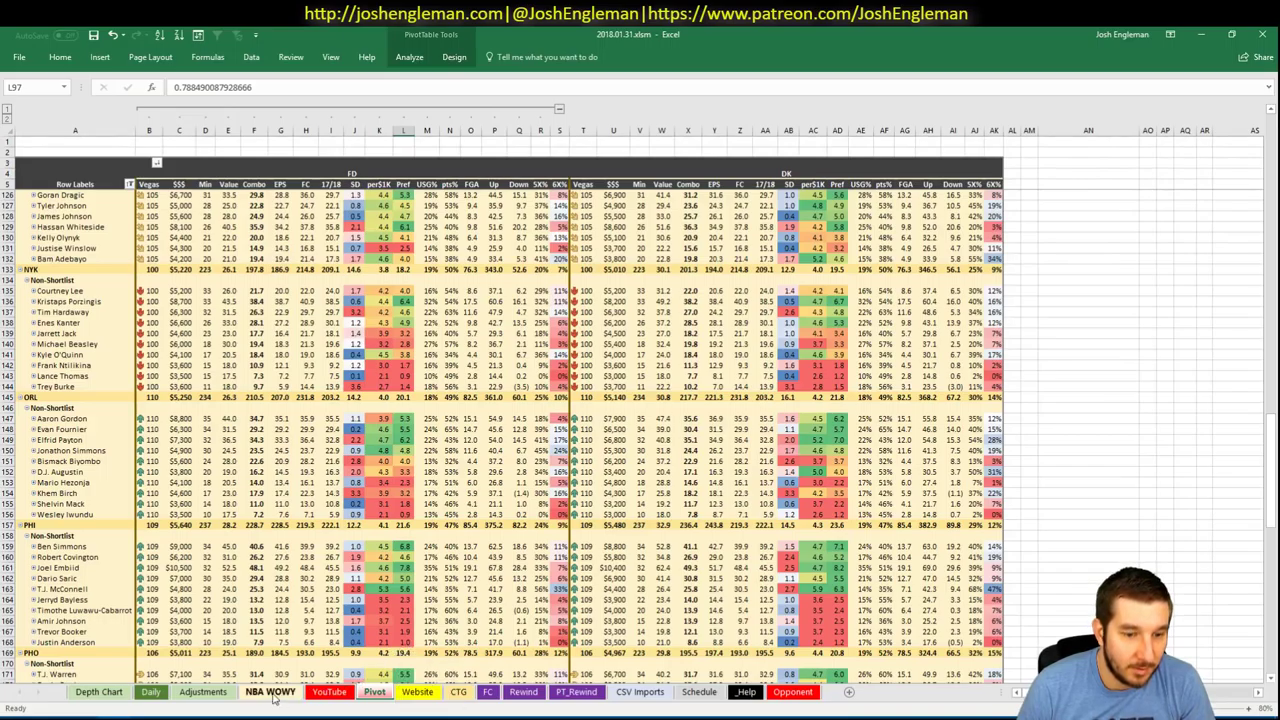
{"action": "left_click", "coordinate": [330, 692]}
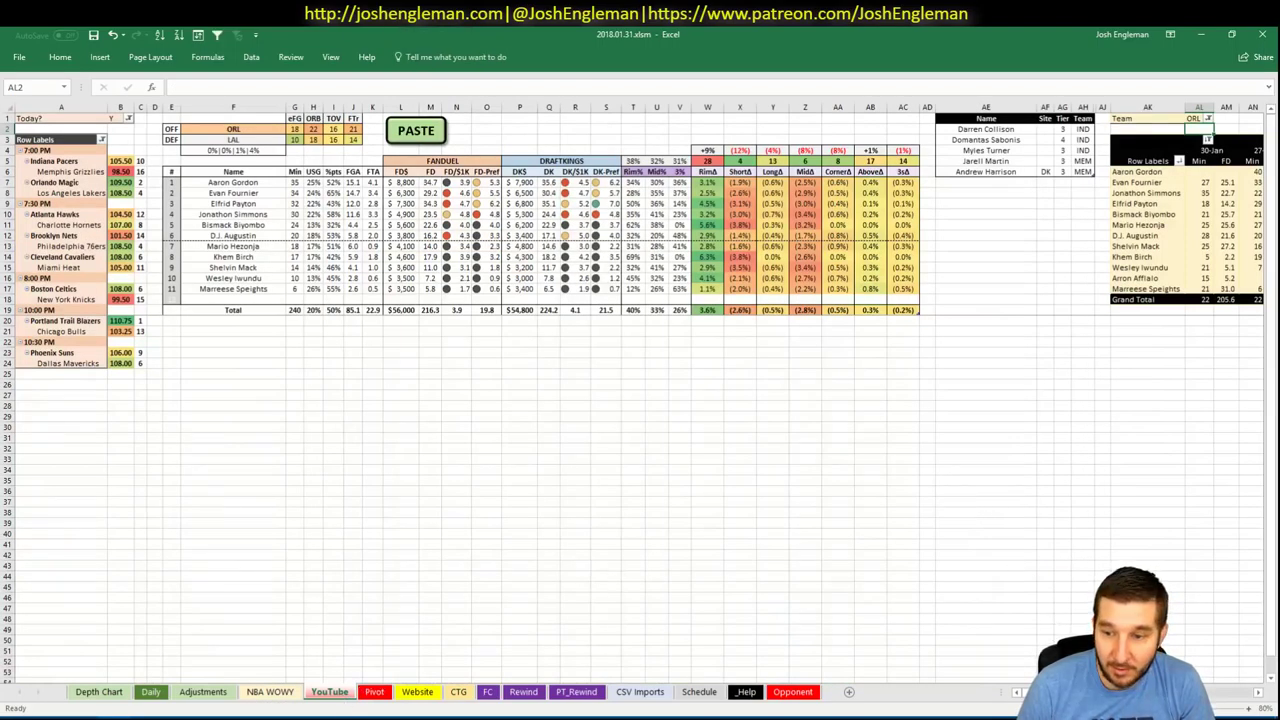
{"action": "scroll", "coordinate": [640, 400], "scroll_direction": "right", "scroll_amount": 4}
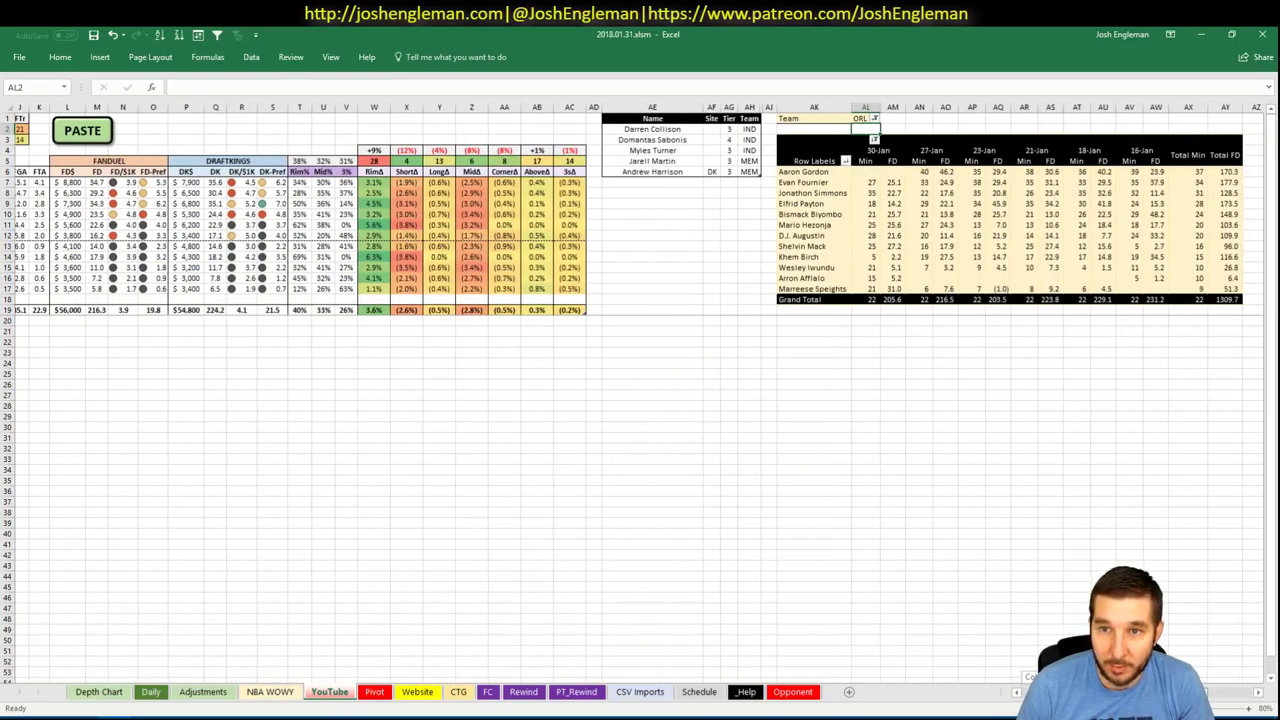
{"action": "scroll", "coordinate": [640, 400], "scroll_direction": "left", "scroll_amount": 4}
{"action": "scroll", "coordinate": [640, 400], "scroll_direction": "right", "scroll_amount": 5}
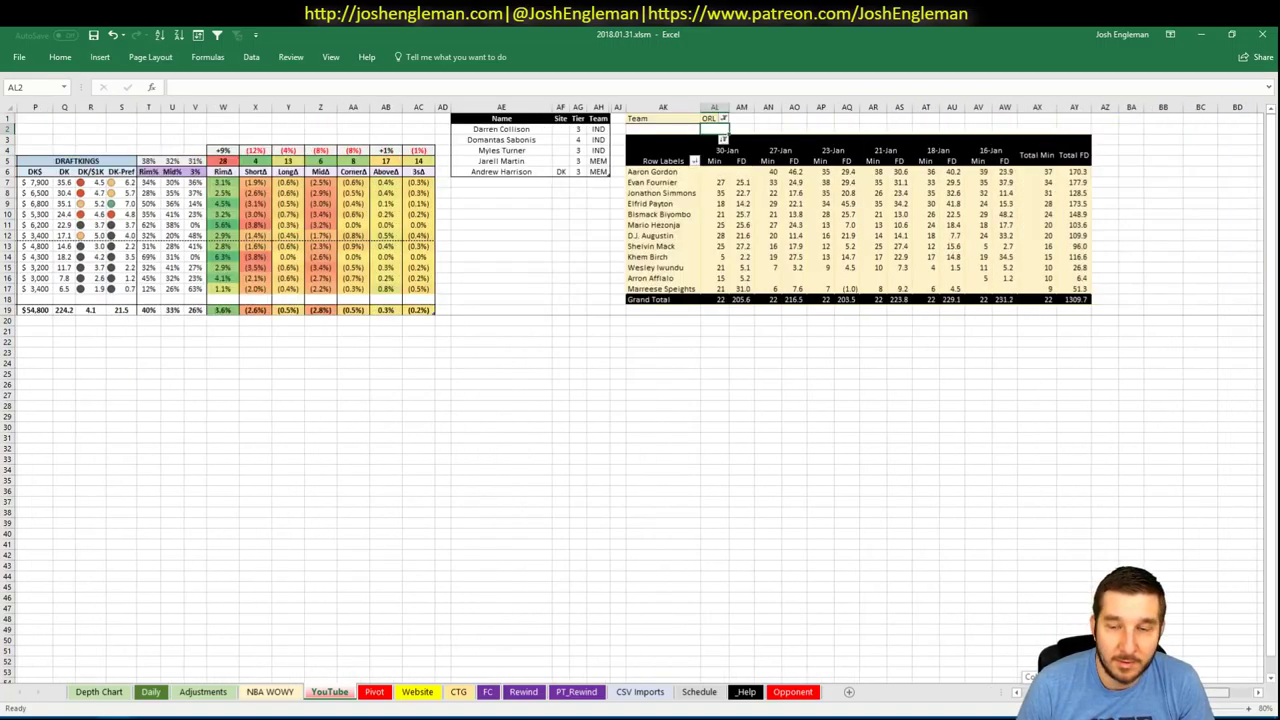
{"action": "scroll", "coordinate": [1210, 680], "scroll_direction": "left", "scroll_amount": 5}
{"action": "scroll", "coordinate": [1210, 680], "scroll_direction": "right", "scroll_amount": 7}
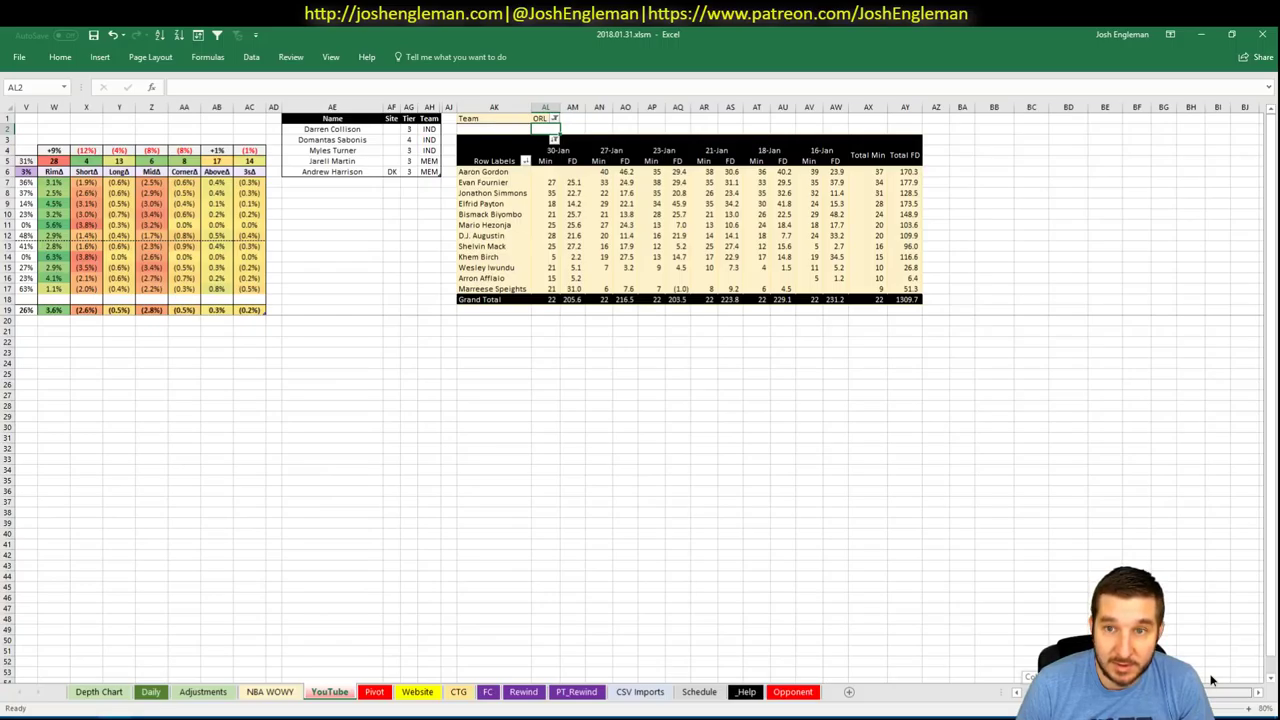
{"action": "scroll", "coordinate": [1210, 680], "scroll_direction": "left", "scroll_amount": 7}
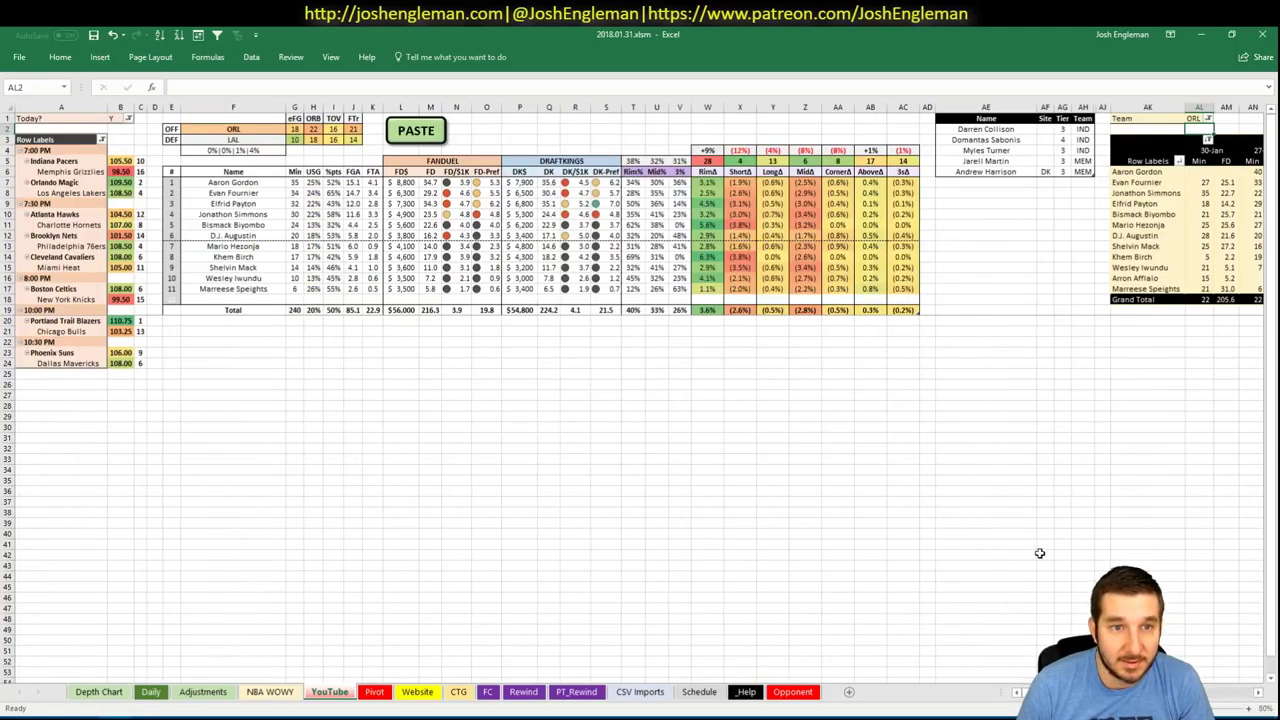
- Add Aaron Gordon in the row below Andrew Harrison with Site DK and Tier 4
{"action": "left_click", "coordinate": [780, 354]}
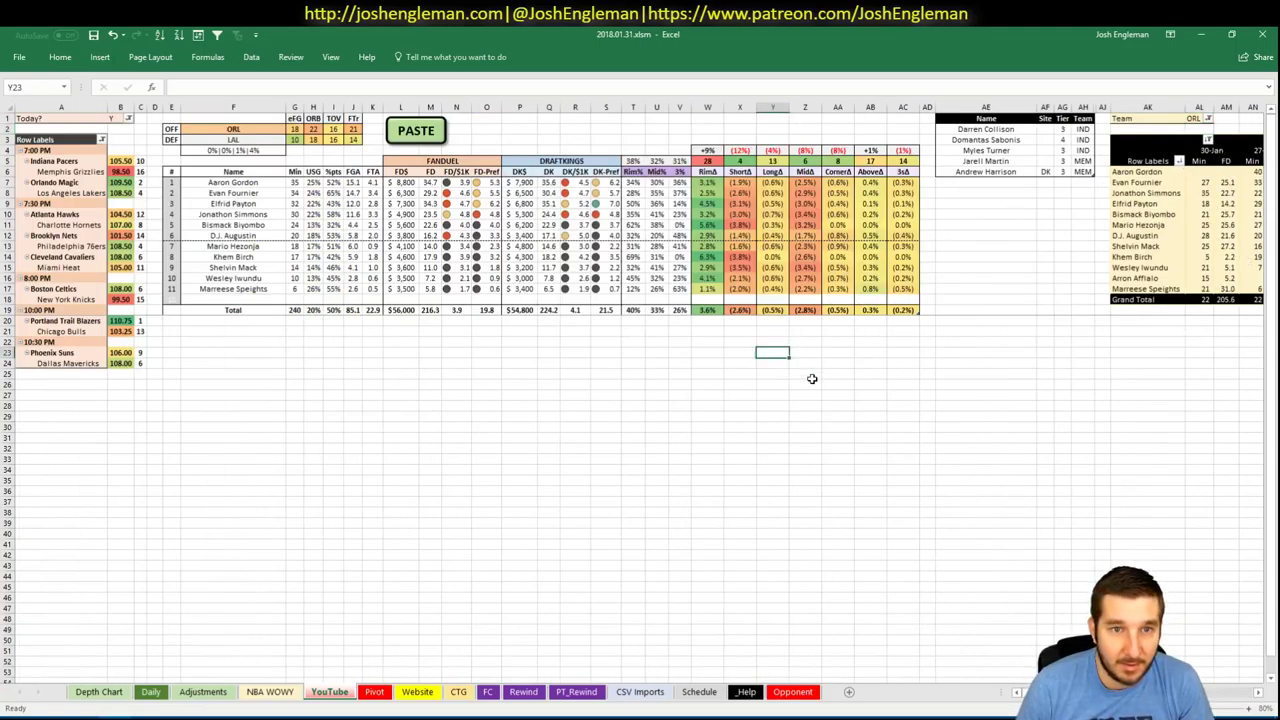
{"action": "left_click", "coordinate": [1009, 181]}
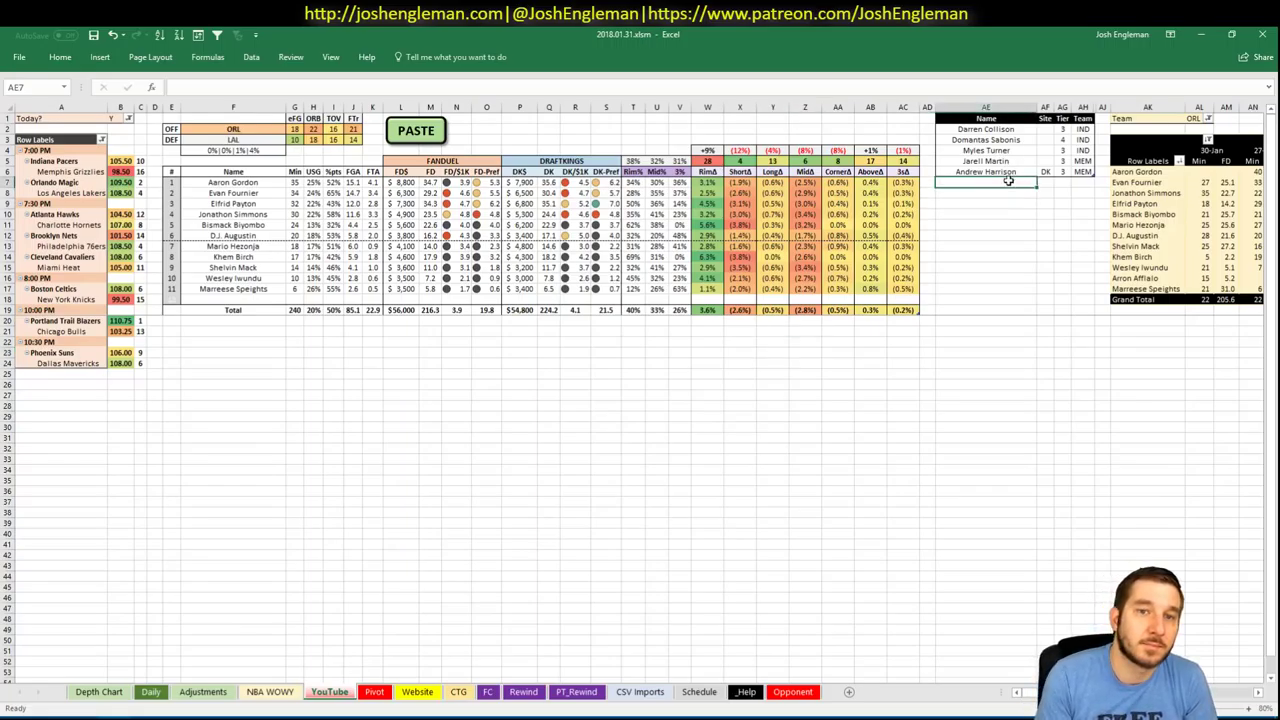
{"action": "type", "text": "Aaron"}
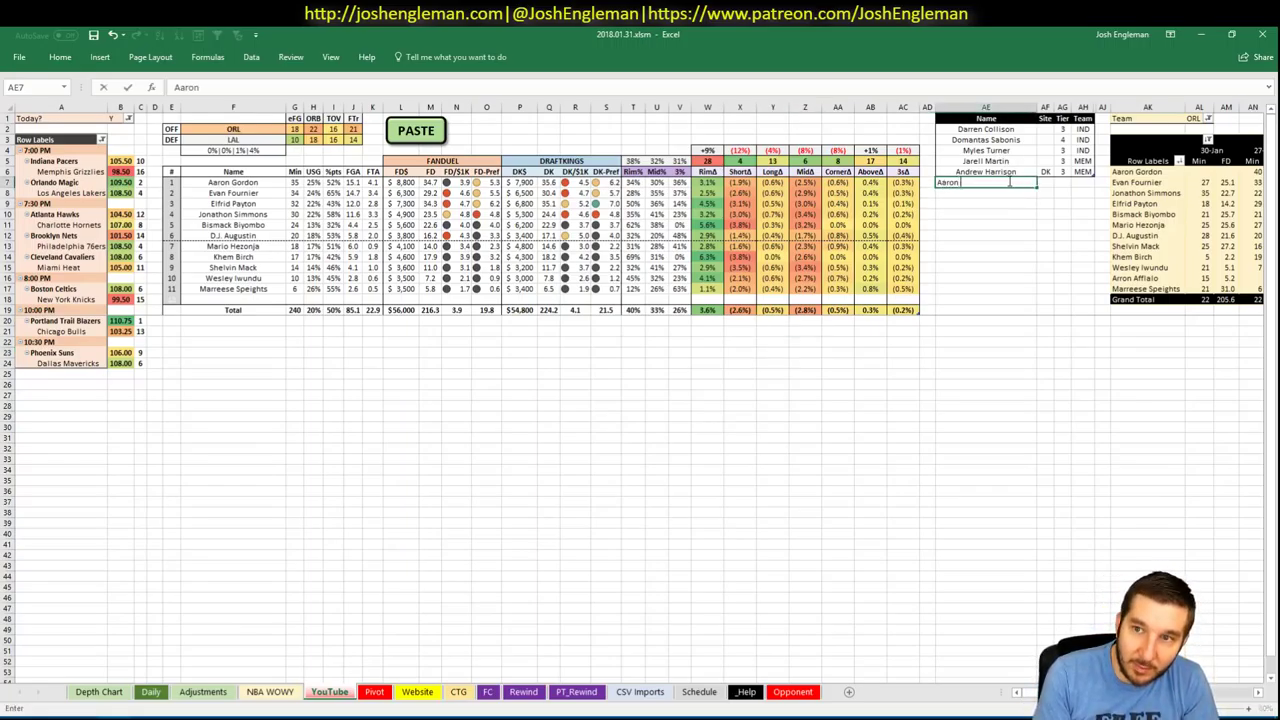
{"action": "type", "text": " Gordon"}
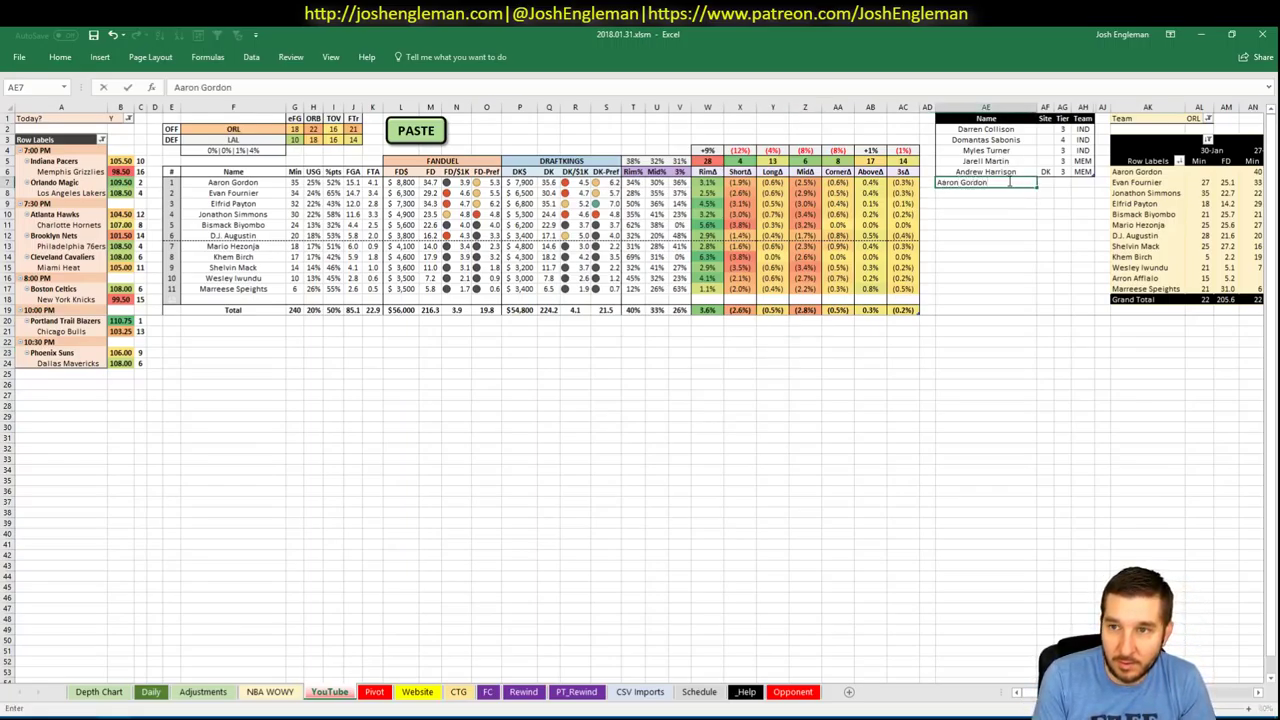
{"action": "key", "text": "Tab"}
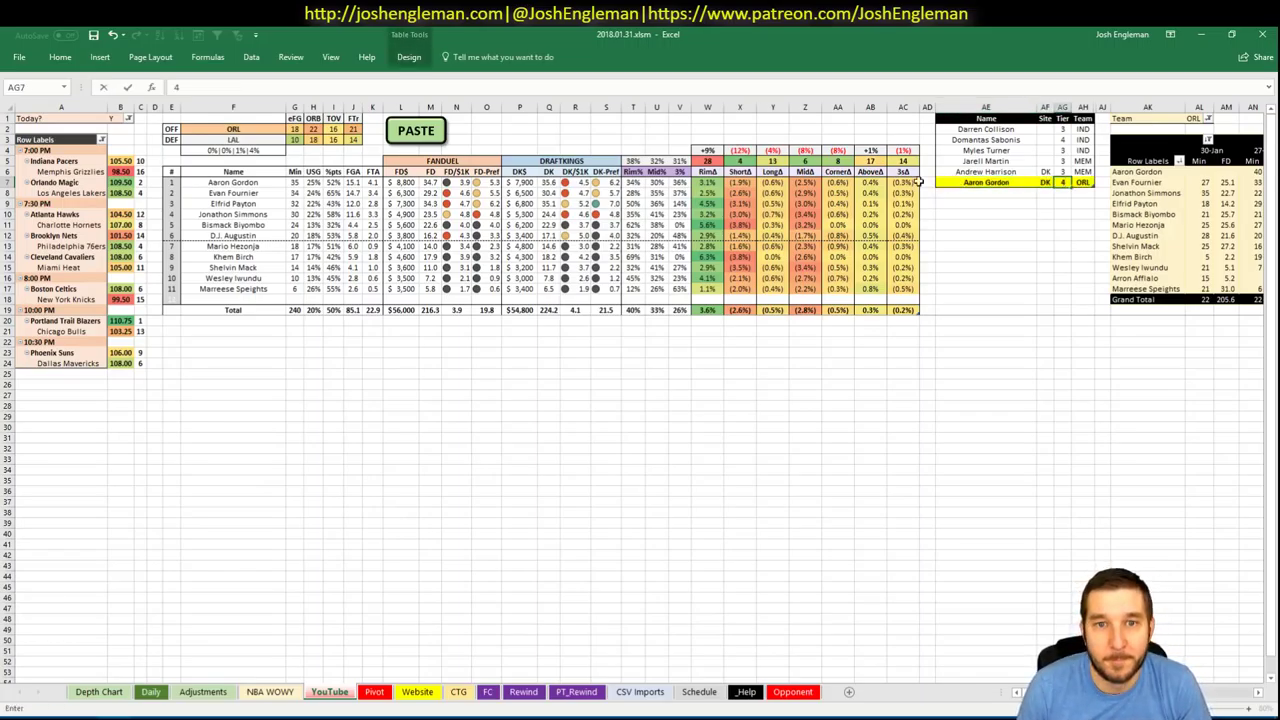
{"action": "key", "text": "Return"}
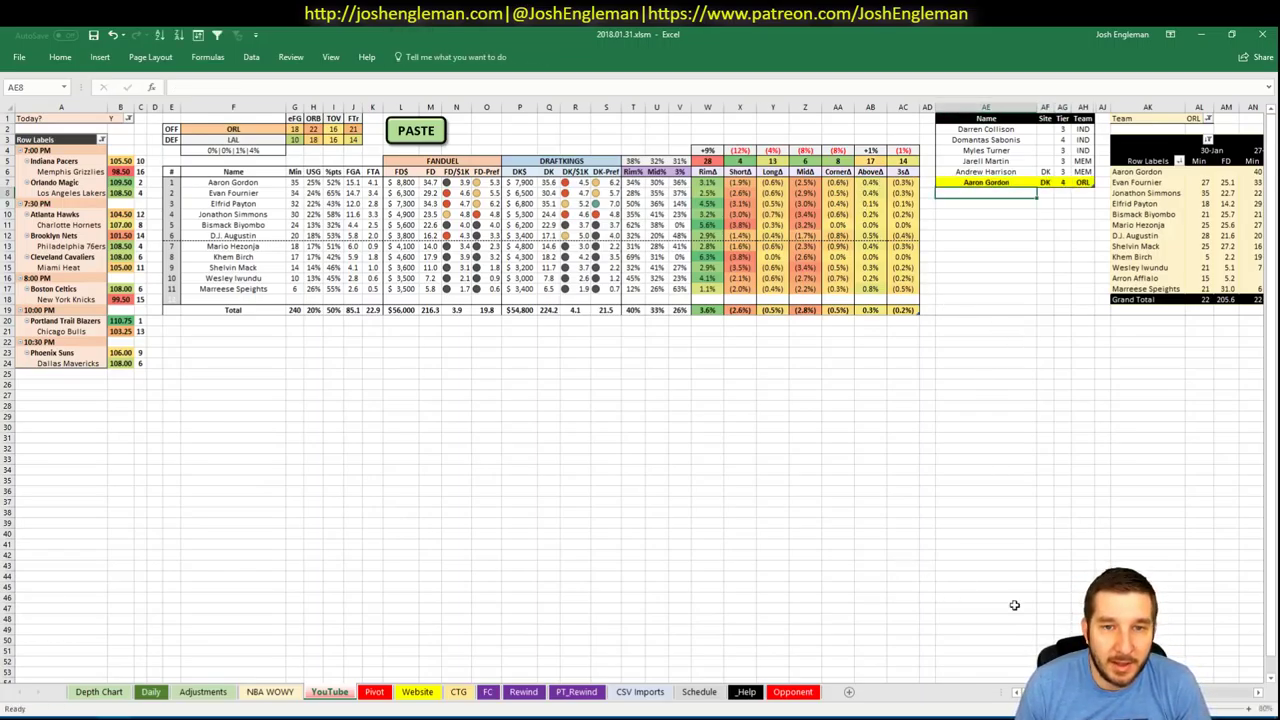
- Check Orlando's recent game log and add Evan Fournier with Tier 4 in the row below Aaron Gordon
{"action": "scroll", "coordinate": [640, 390], "scroll_direction": "right", "scroll_amount": 10}
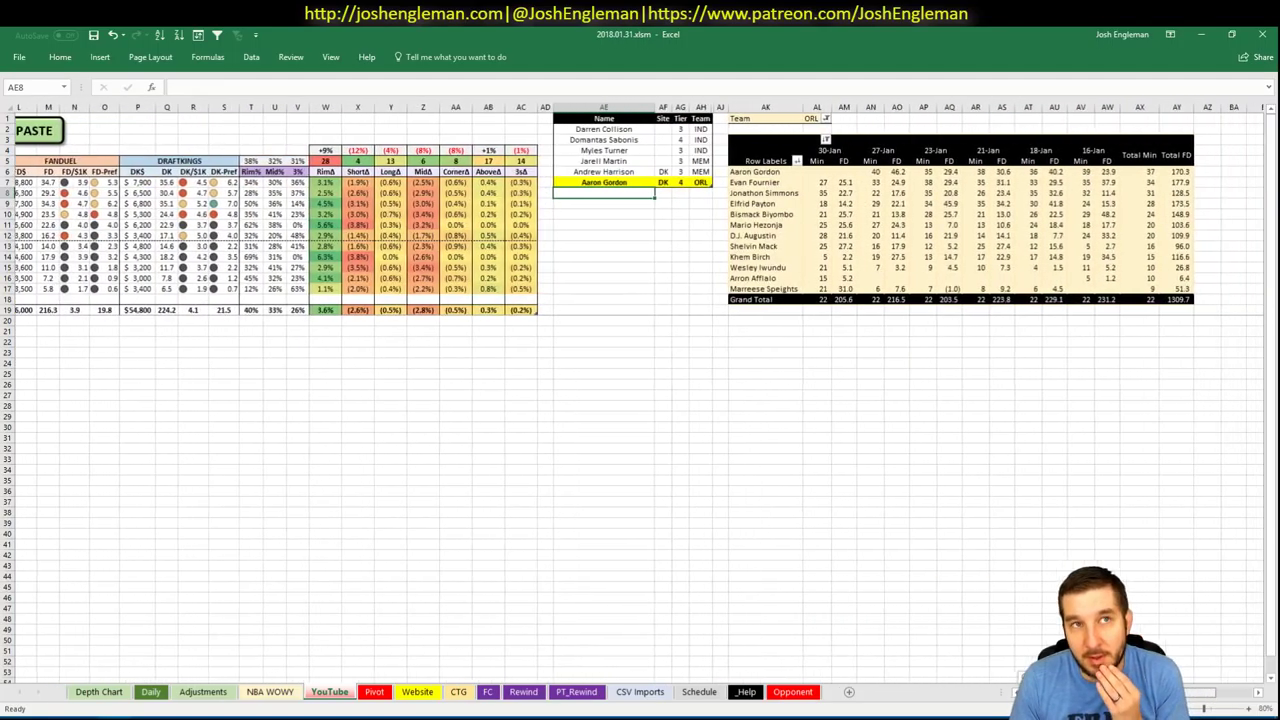
{"action": "scroll", "coordinate": [640, 390], "scroll_direction": "right", "scroll_amount": 1}
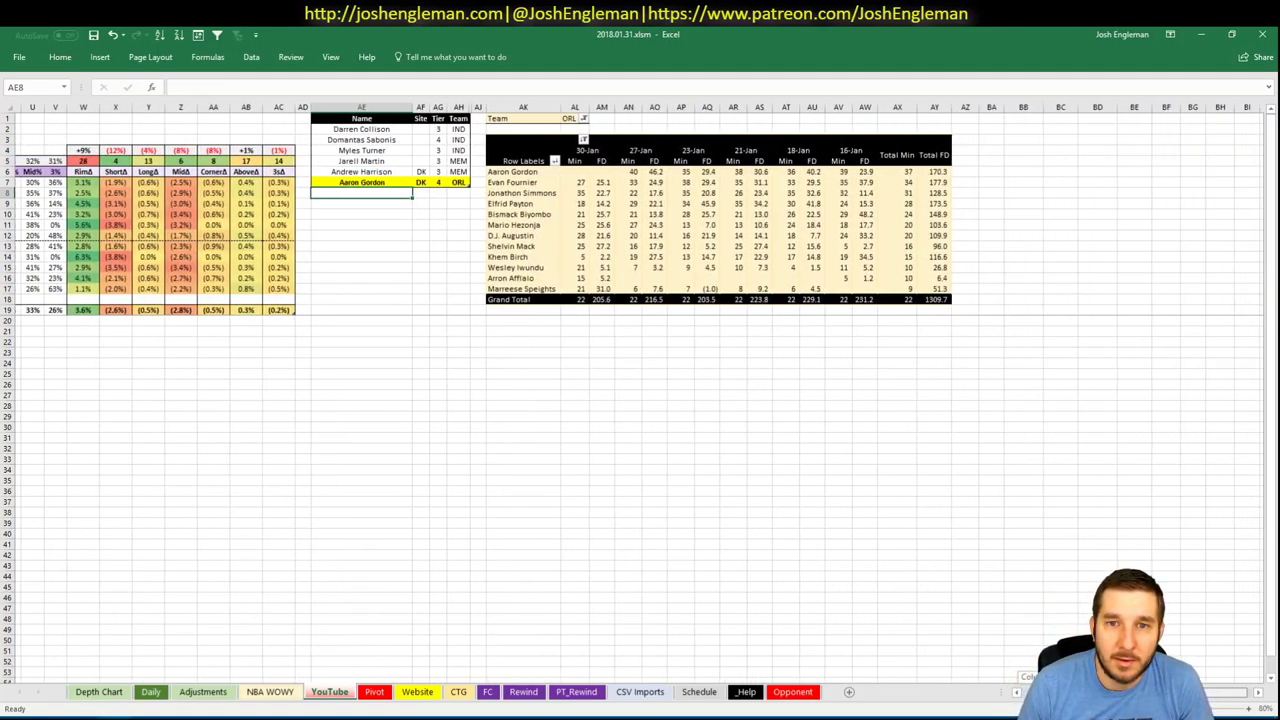
{"action": "scroll", "coordinate": [846, 606], "scroll_direction": "left", "scroll_amount": 10}
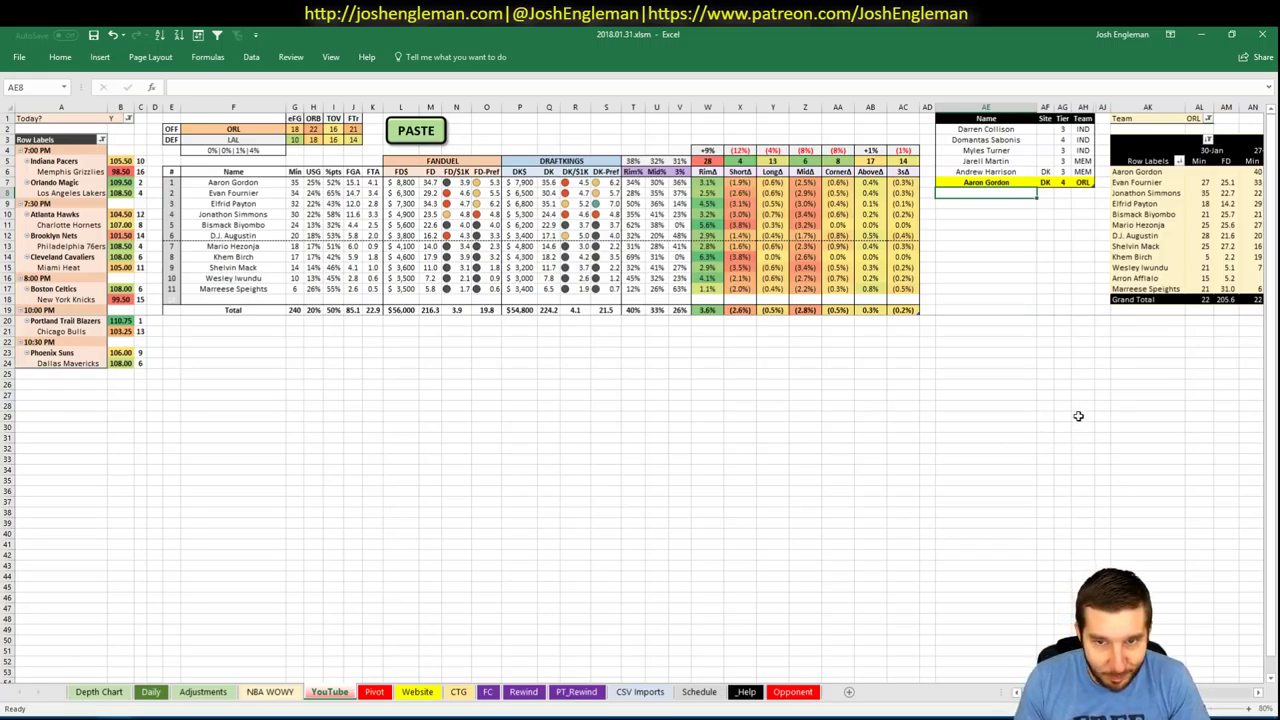
{"action": "type", "text": "Evan Fournier"}
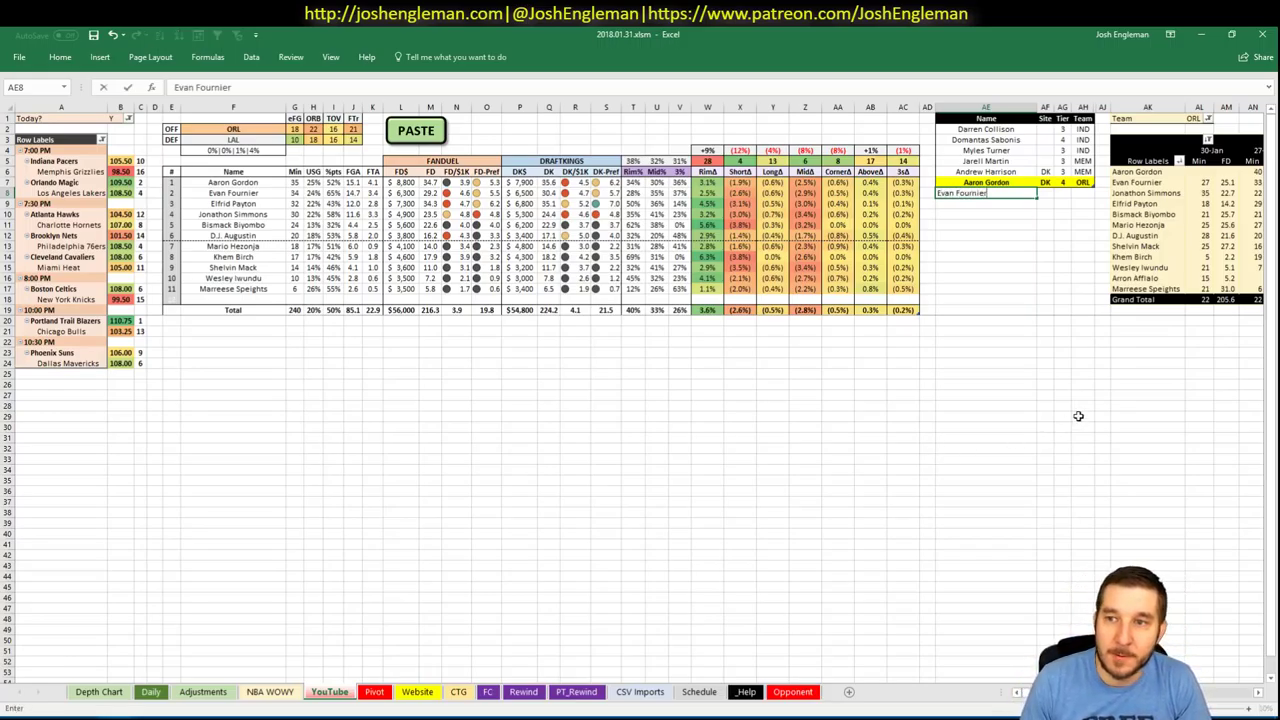
{"action": "key", "text": "Return"}
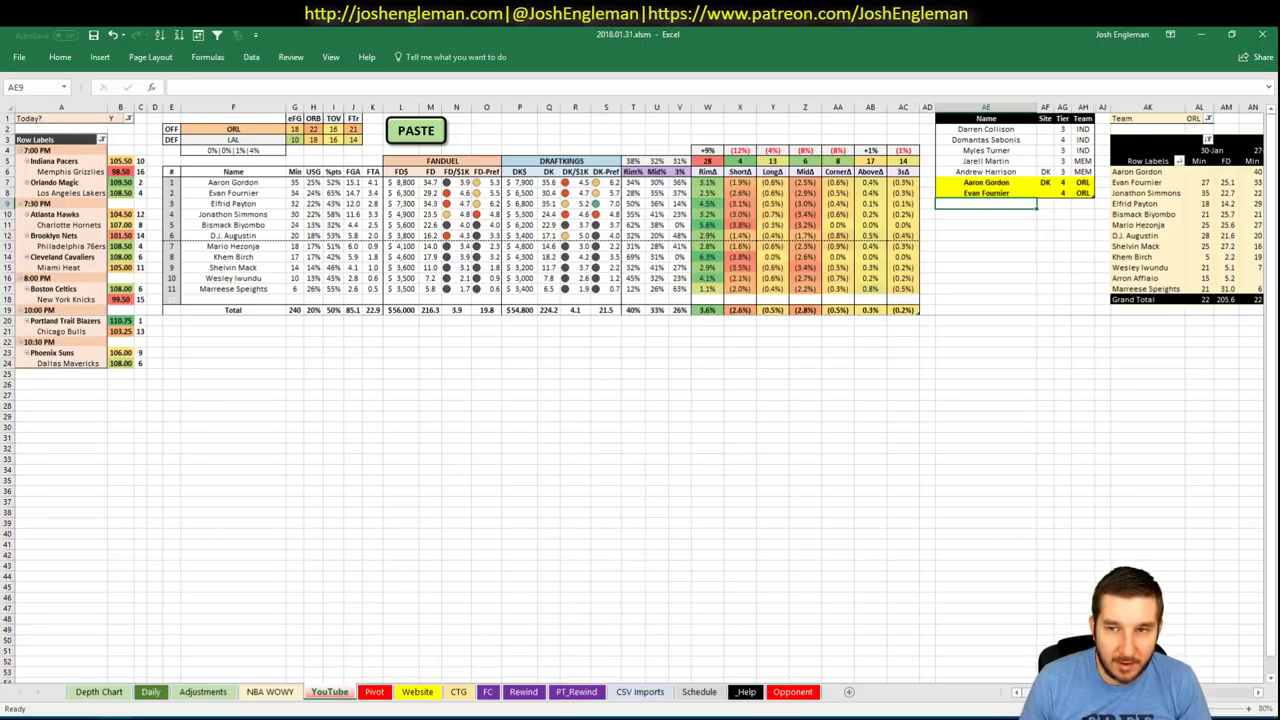
- Review Orlando's game log, add Elfrid Payton in the row below Evan Fournier, and enter 3 in the Site column
{"action": "scroll", "coordinate": [640, 390], "scroll_direction": "right", "scroll_amount": 5}
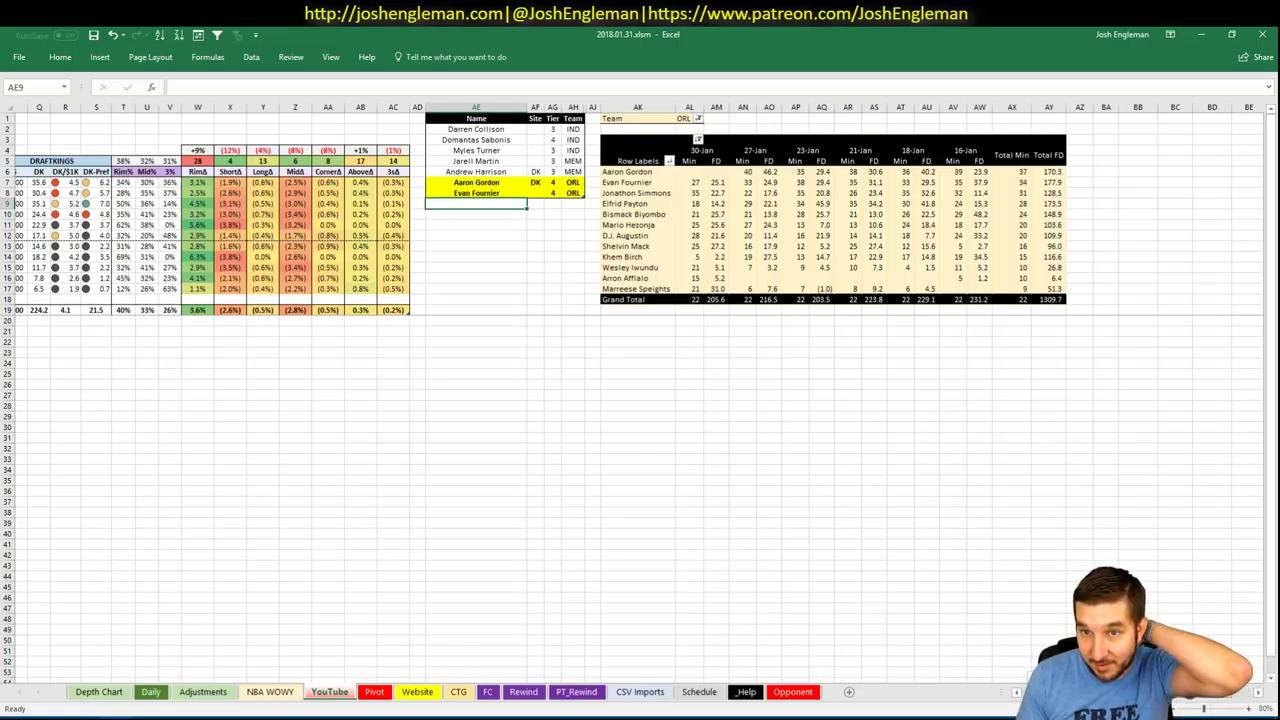
{"action": "scroll", "coordinate": [917, 663], "scroll_direction": "left", "scroll_amount": 5}
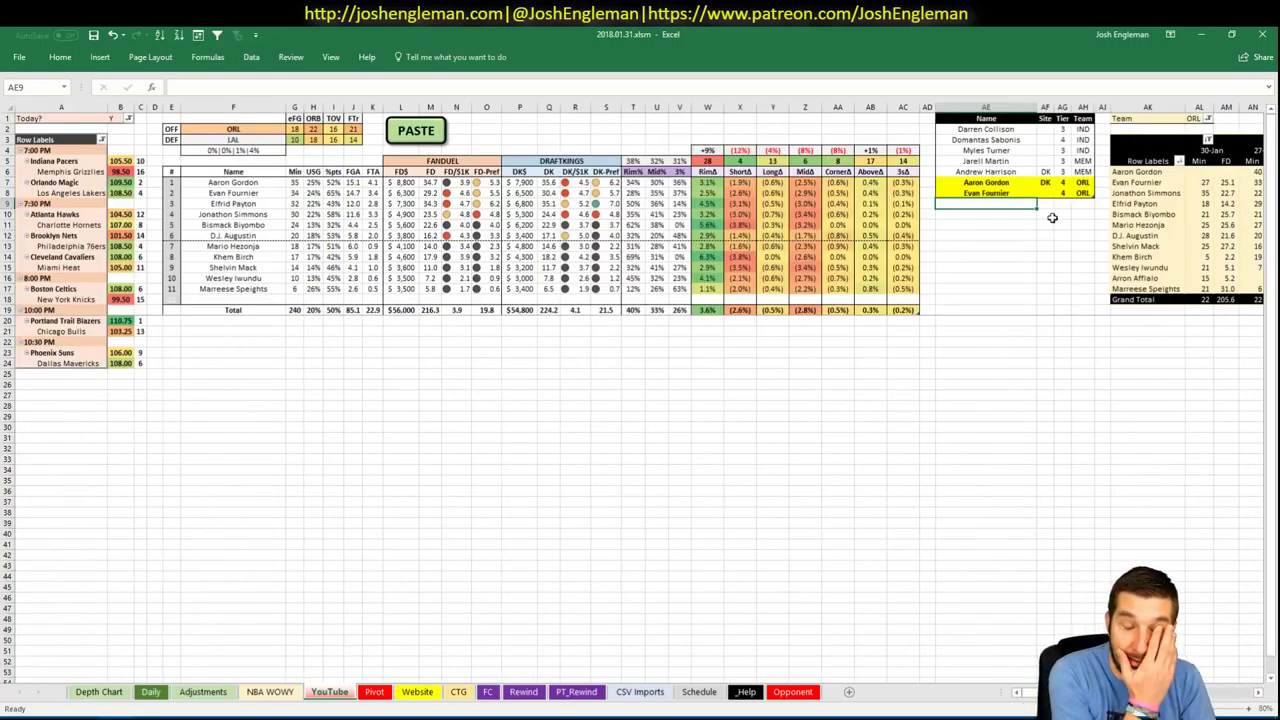
{"action": "type", "text": "Elfrid P"}
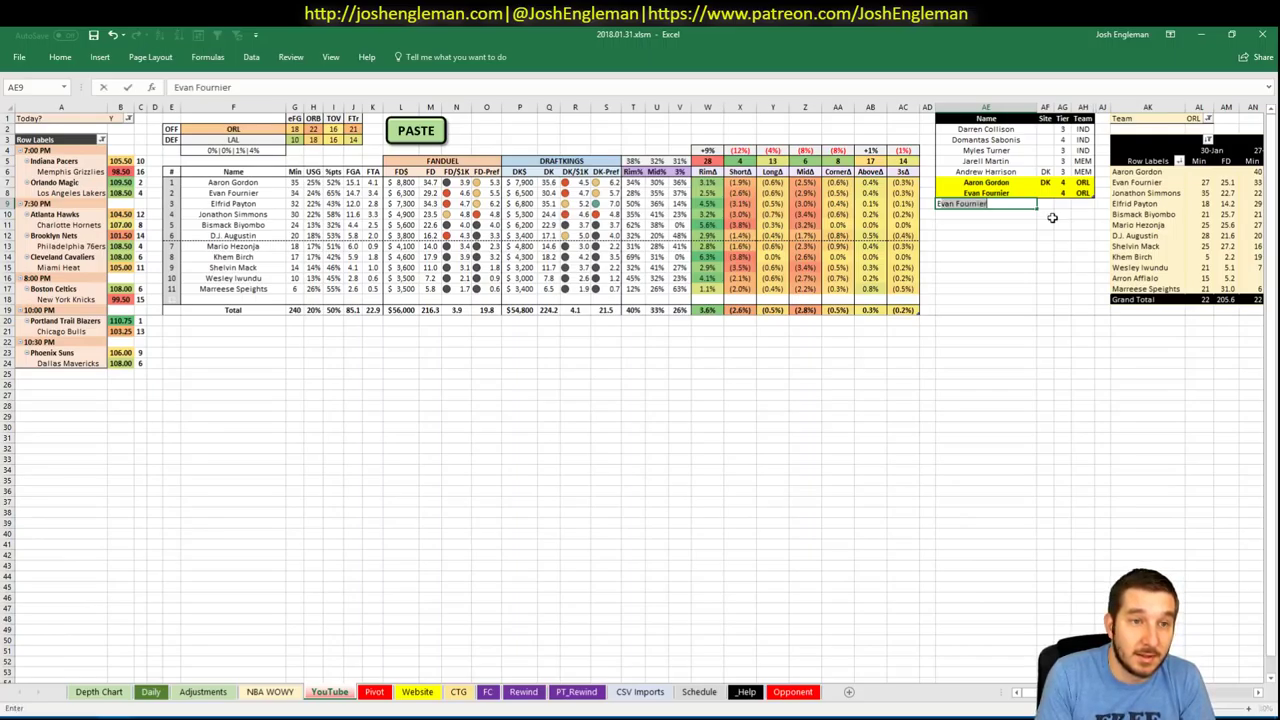
{"action": "type", "text": "ayton"}
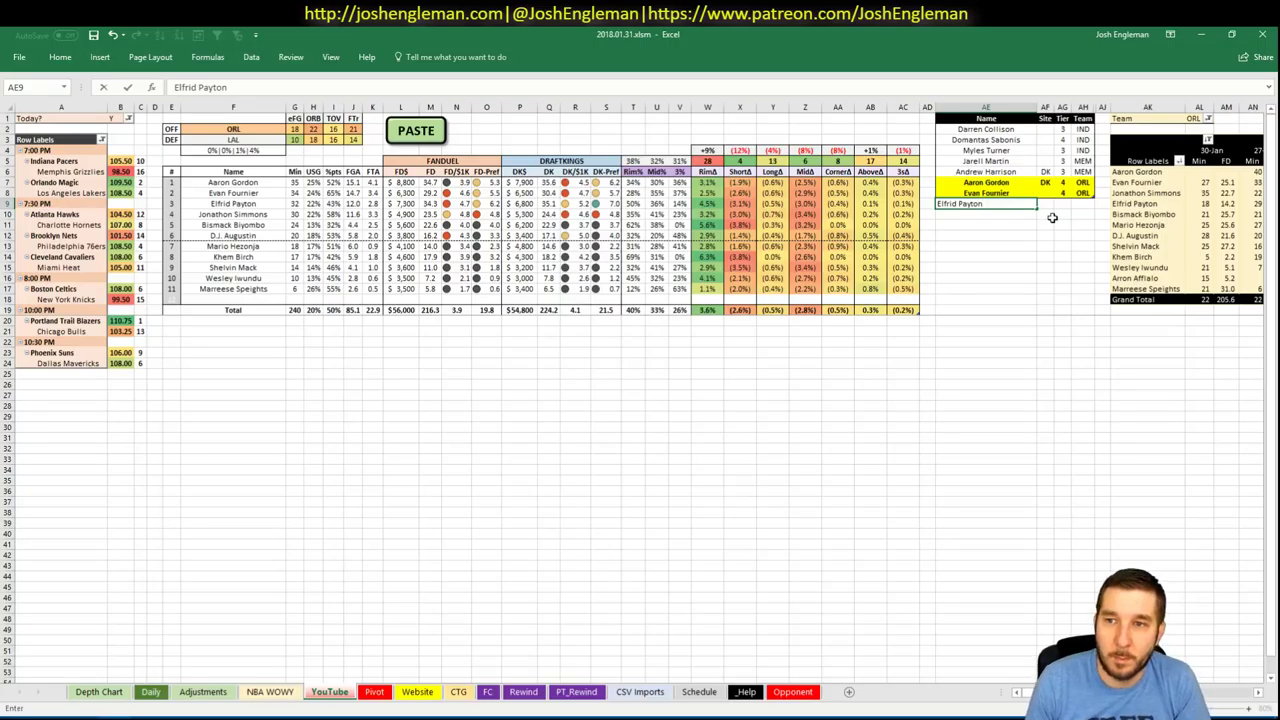
{"action": "key", "text": "Tab"}
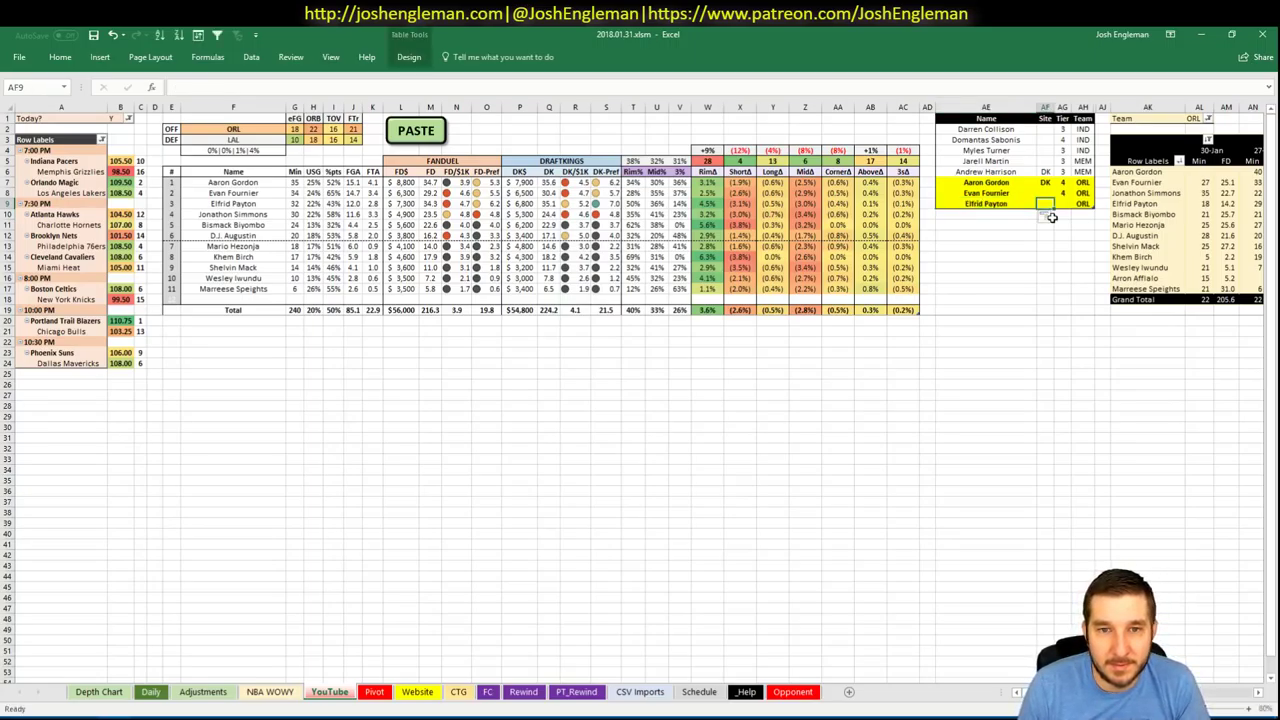
{"action": "type", "text": "3"}
{"action": "key", "text": "Return"}
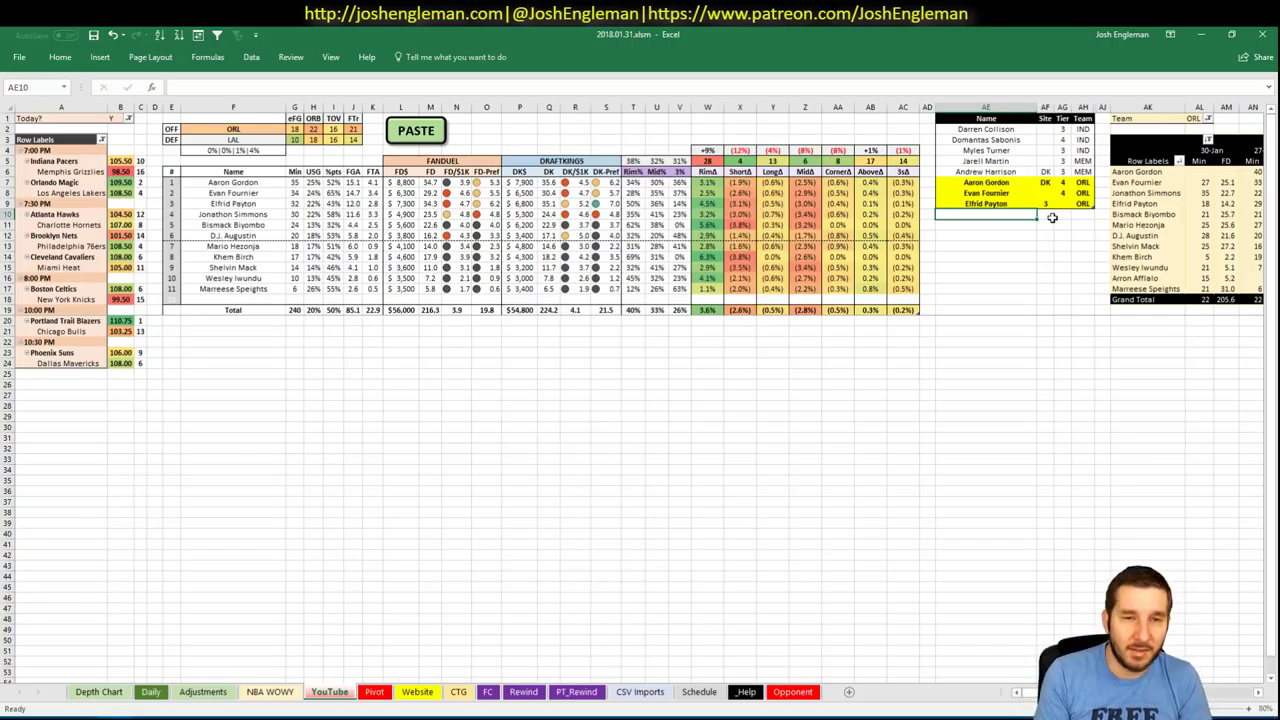
- Add Jonathon Simmons to the shortlist in the row below Elfrid Payton
{"action": "type", "text": "Jon"}
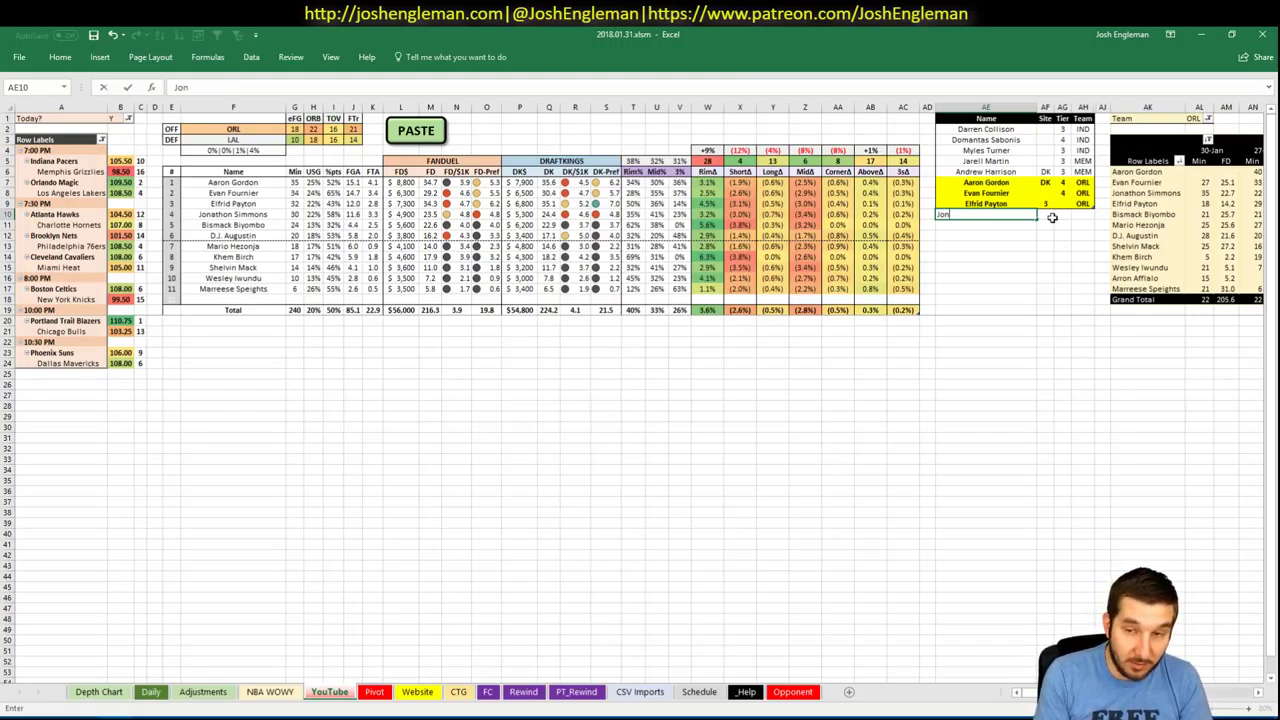
{"action": "type", "text": "athon Simmons"}
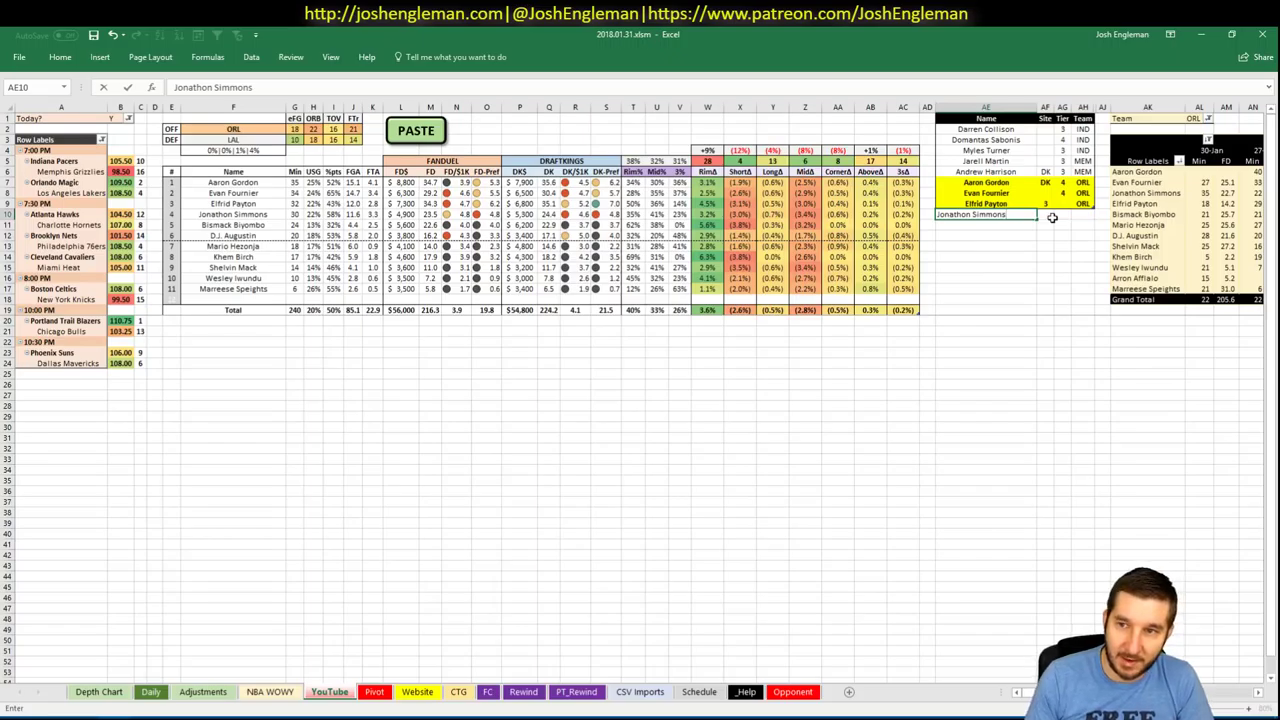
{"action": "key", "text": "Return"}
- Clear Elfrid Payton's Site entry and enter Tier 3 for both Elfrid Payton and Jonathon Simmons
{"action": "left_click", "coordinate": [1048, 205]}
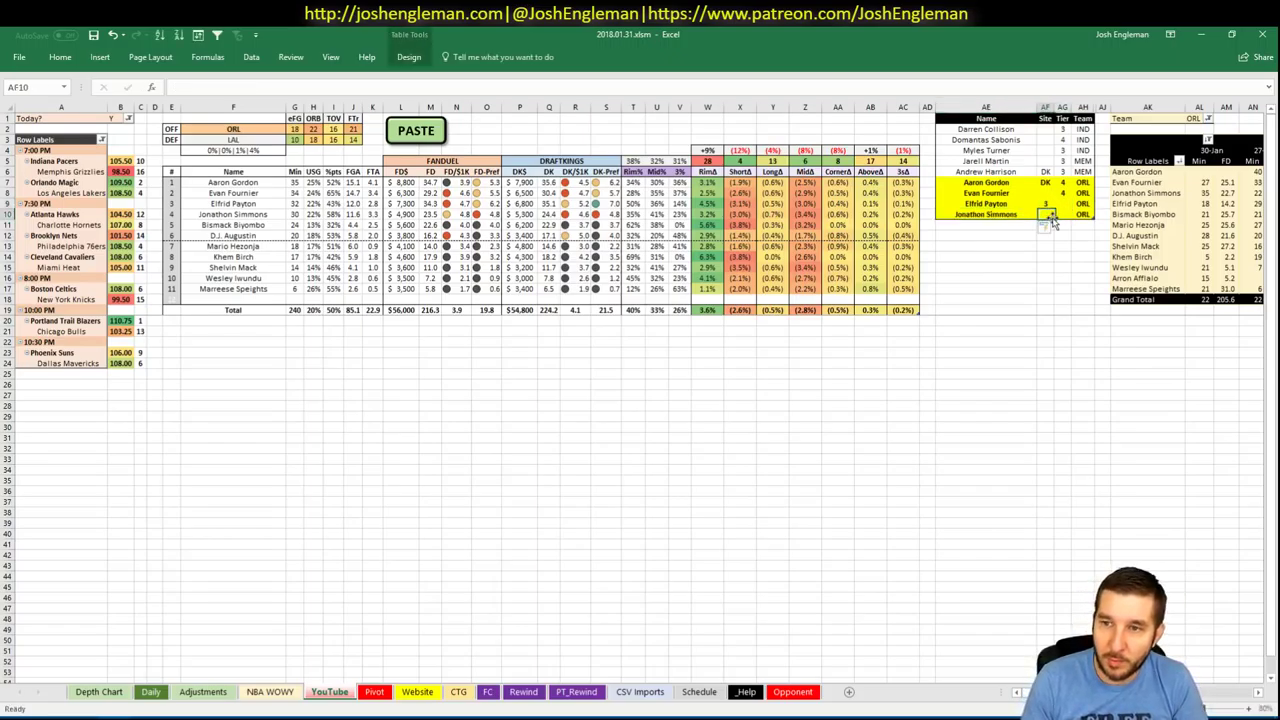
{"action": "key", "text": "Delete"}
{"action": "key", "text": "Tab"}
{"action": "type", "text": "3"}
{"action": "key", "text": "Return"}
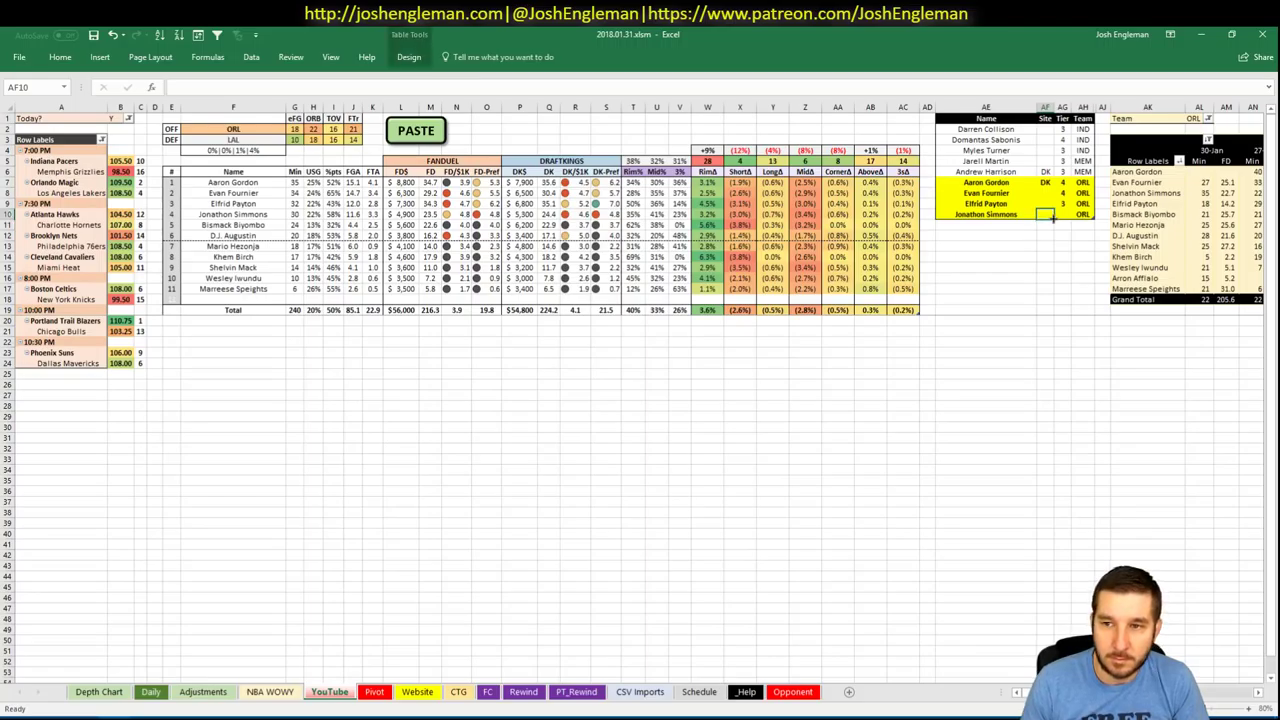
{"action": "key", "text": "Tab"}
{"action": "type", "text": "3"}
{"action": "key", "text": "Return"}
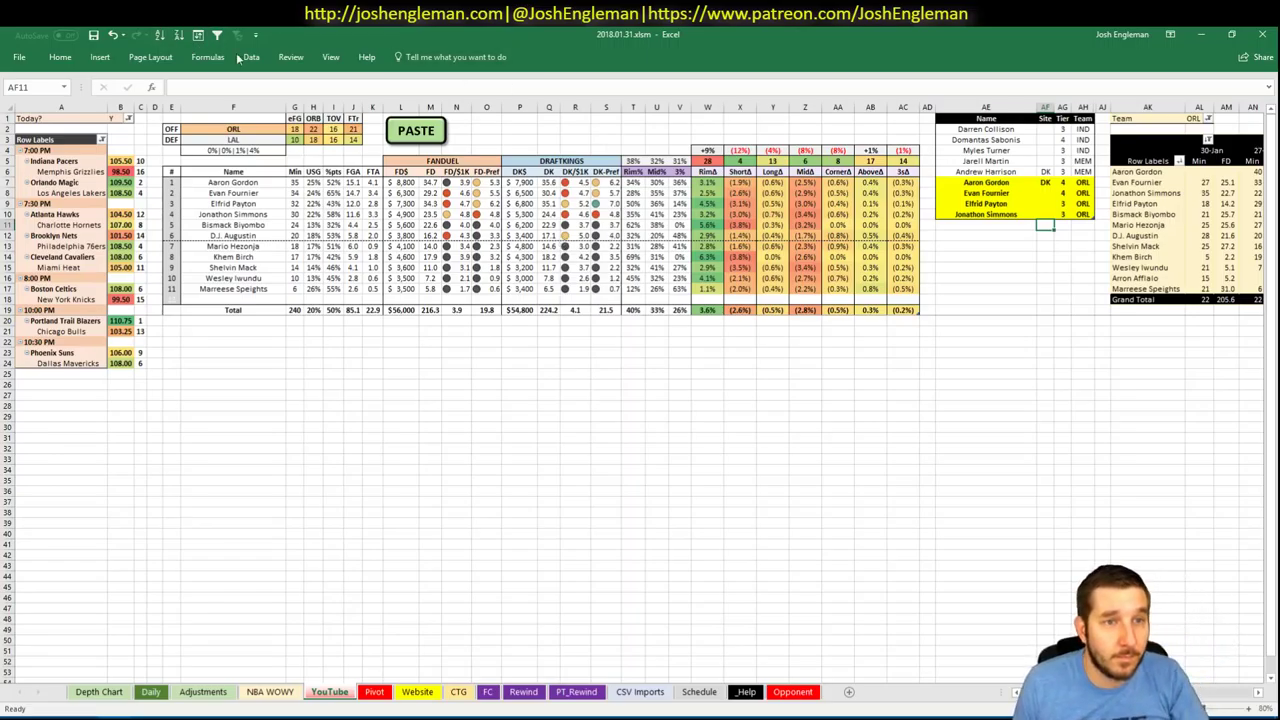
- Set the OFF team and the game log's Team filter to LAL, and review the Lakers' recent minutes and fantasy points
{"action": "left_click", "coordinate": [255, 129]}
{"action": "type", "text": "LAL"}
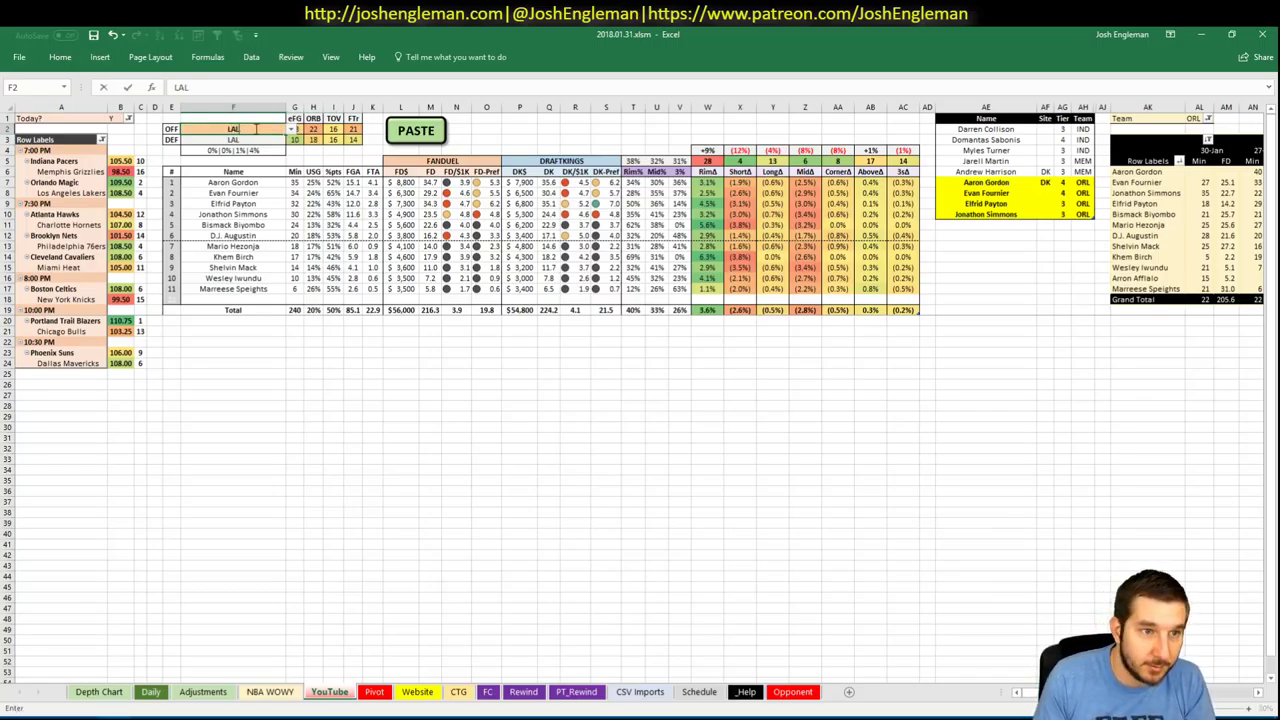
{"action": "key", "text": "Return"}
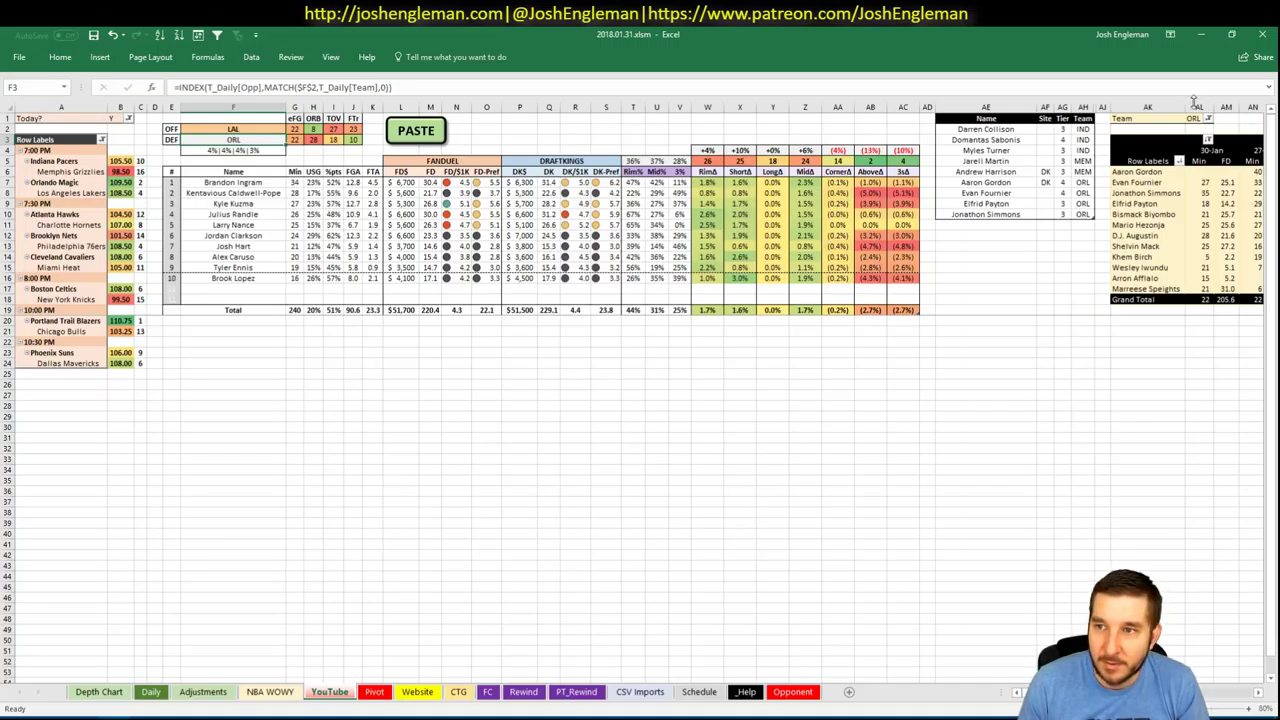
{"action": "left_click", "coordinate": [1195, 118]}
{"action": "type", "text": "LAL"}
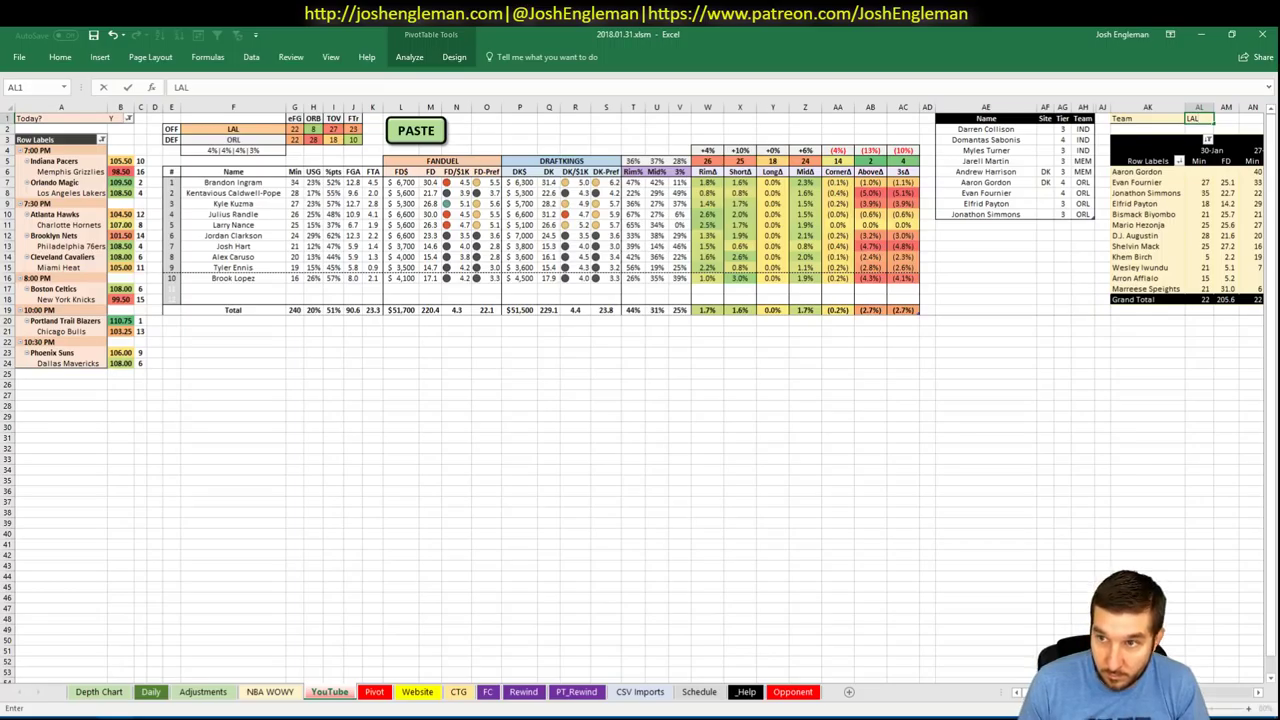
{"action": "key", "text": "Return"}
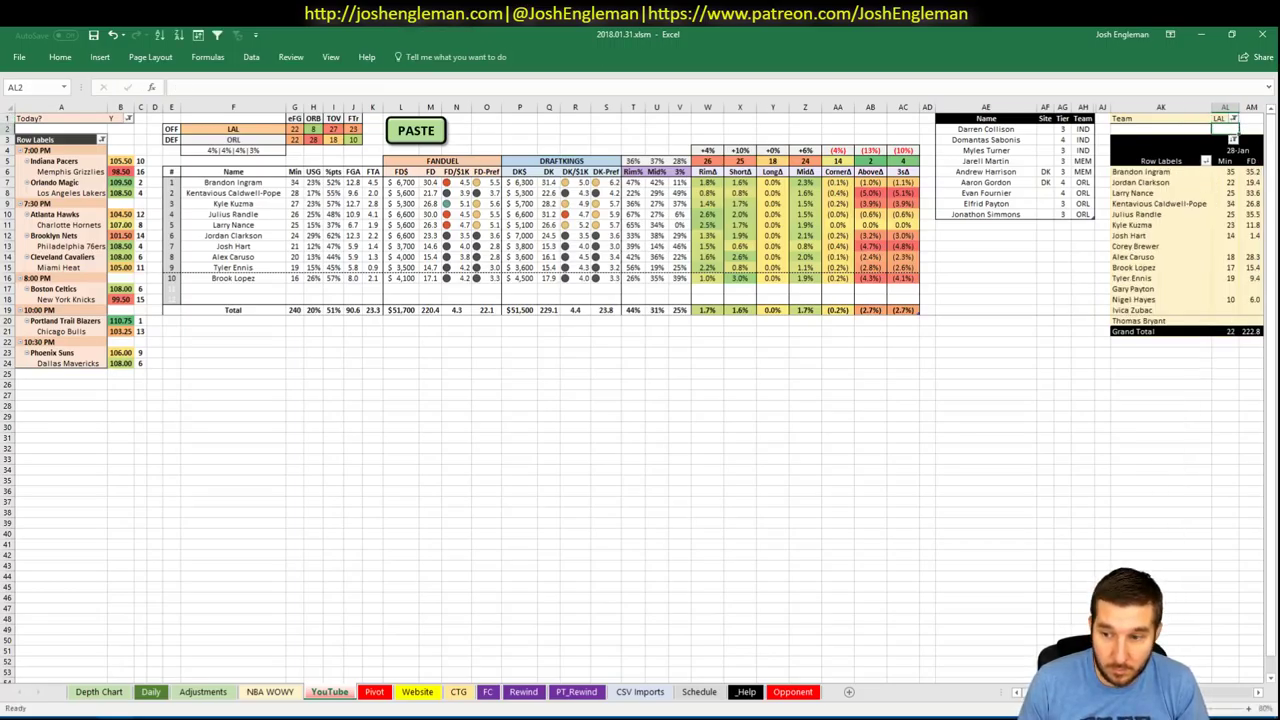
{"action": "scroll", "coordinate": [640, 390], "scroll_direction": "right", "scroll_amount": 10}
{"action": "scroll", "coordinate": [640, 390], "scroll_direction": "left", "scroll_amount": 8}
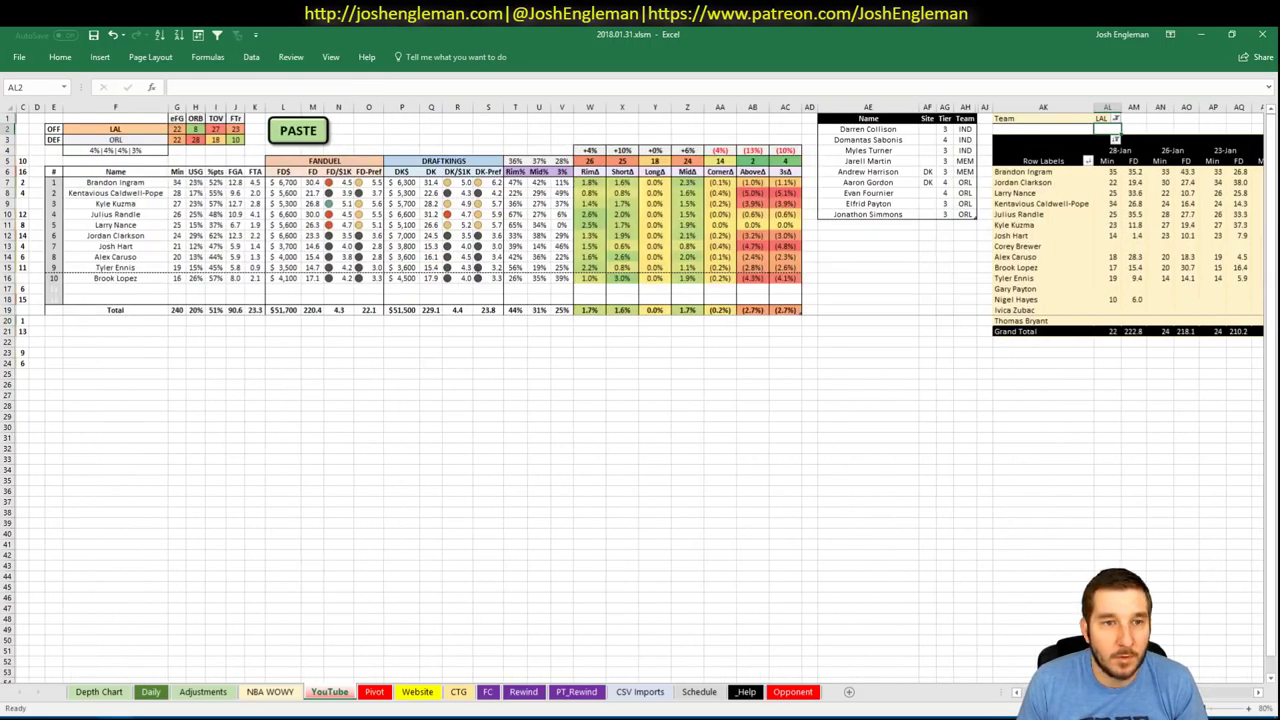
{"action": "scroll", "coordinate": [1218, 684], "scroll_direction": "right", "scroll_amount": 7}
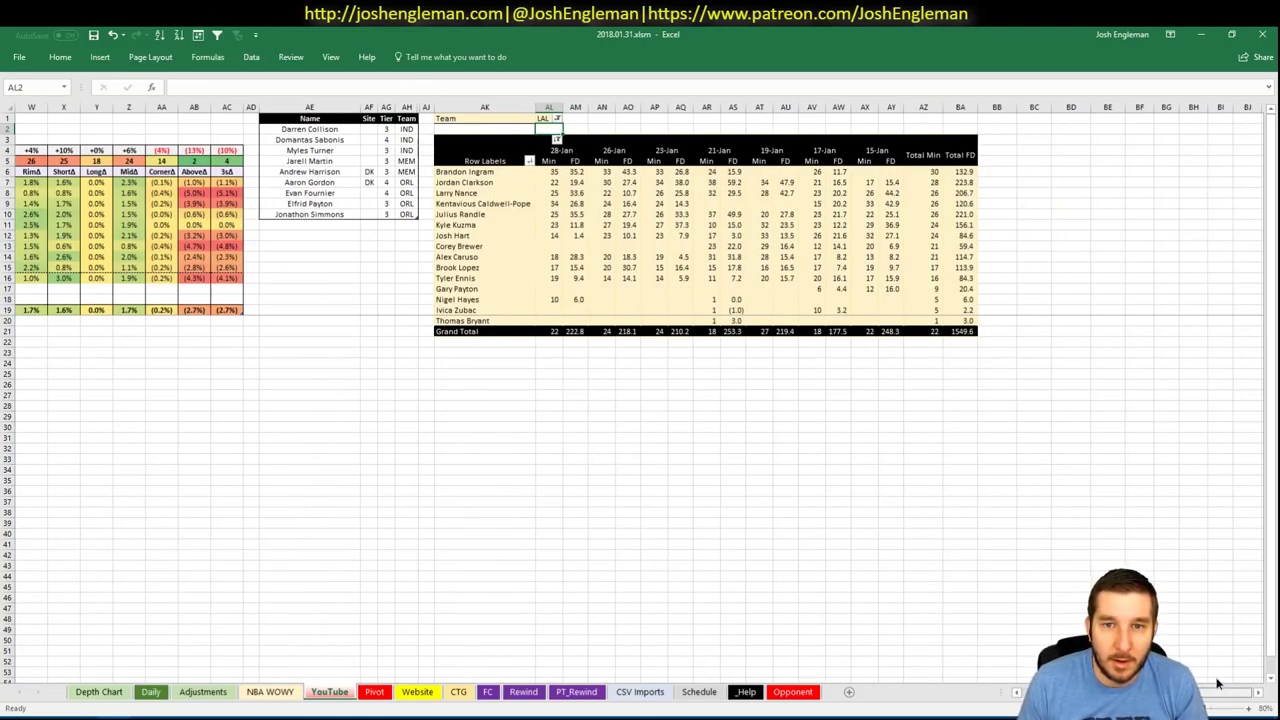
{"action": "scroll", "coordinate": [1218, 684], "scroll_direction": "left", "scroll_amount": 7}
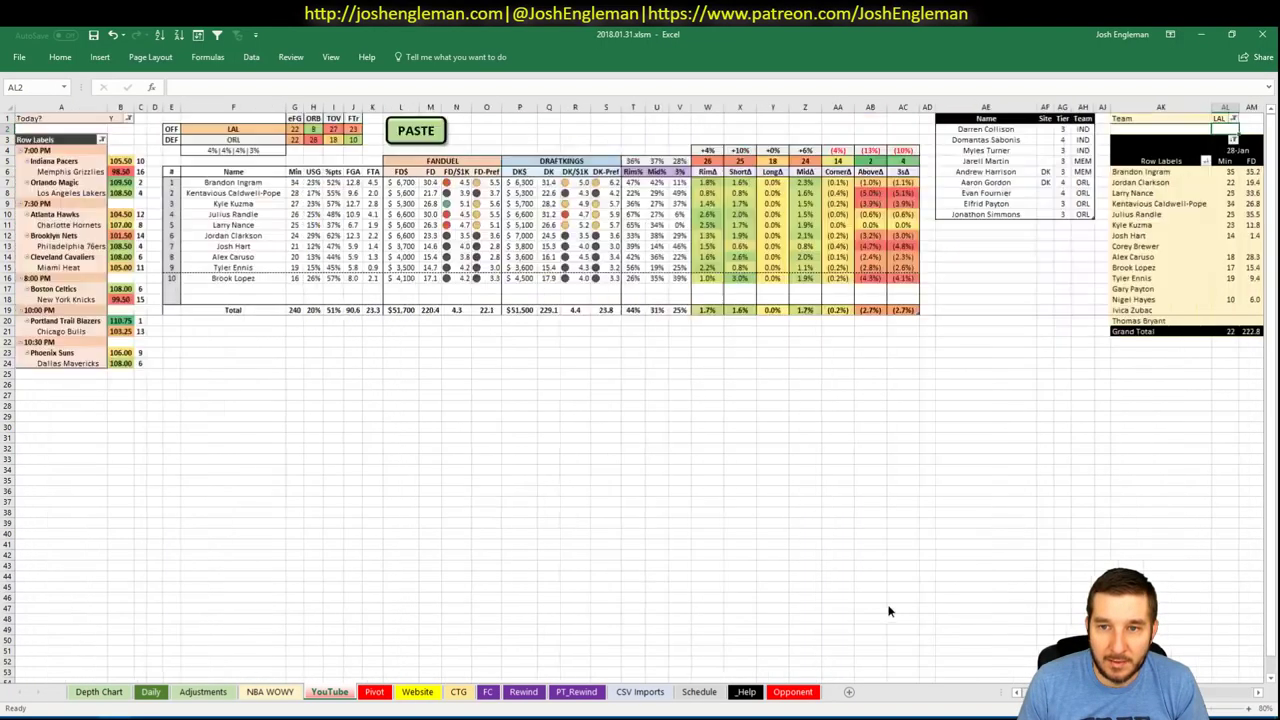
- Add Brandon Ingram in the row below Jonathon Simmons with Tier 3
{"action": "left_click", "coordinate": [988, 224]}
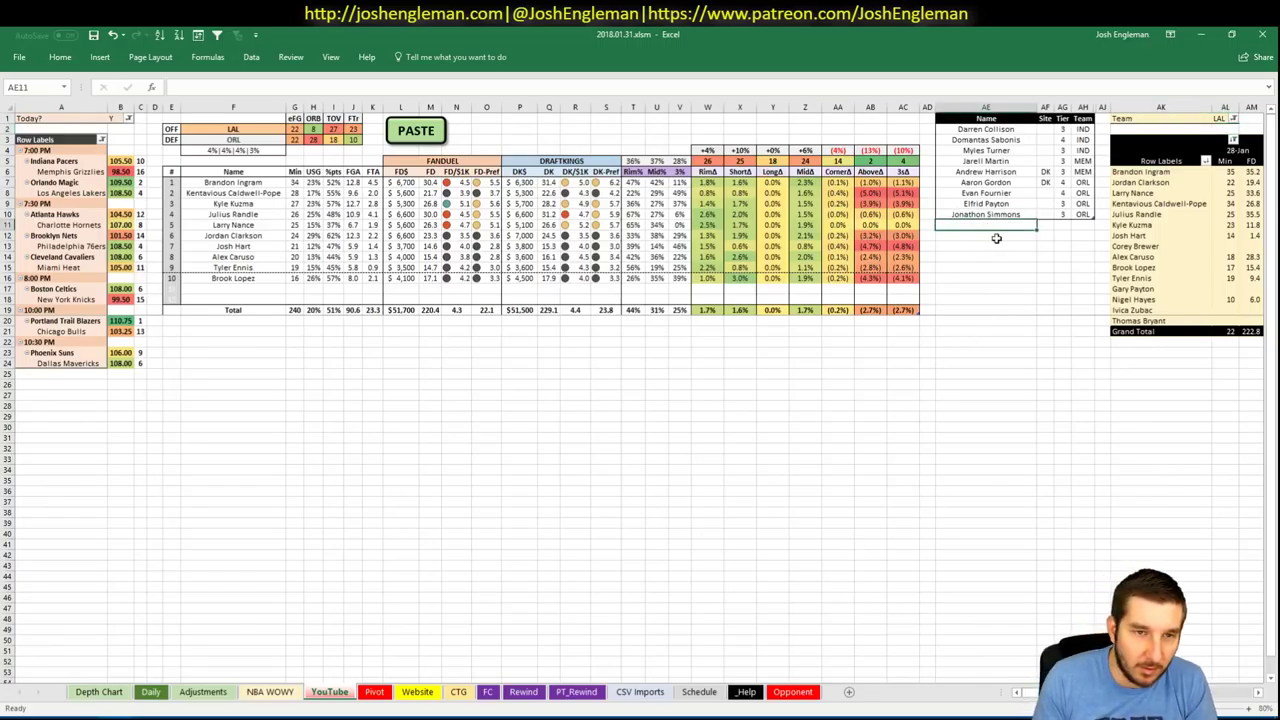
{"action": "type", "text": "Brand"}
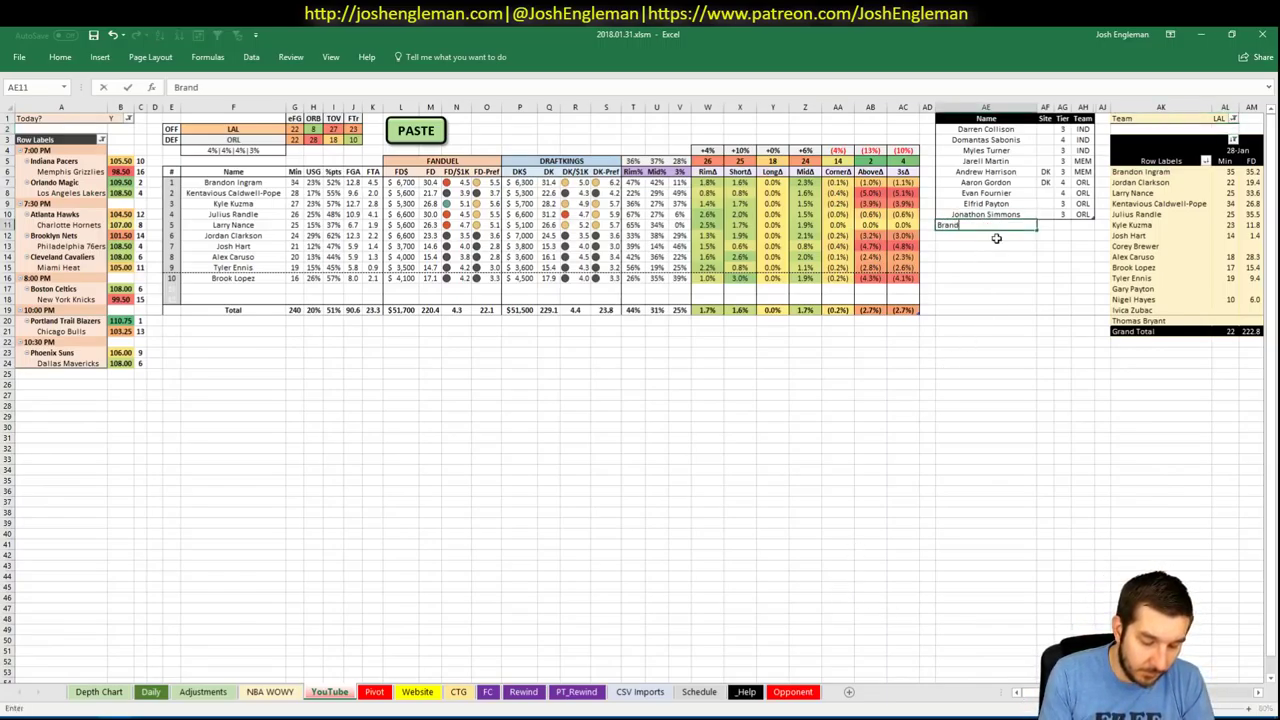
{"action": "type", "text": "on Ingram"}
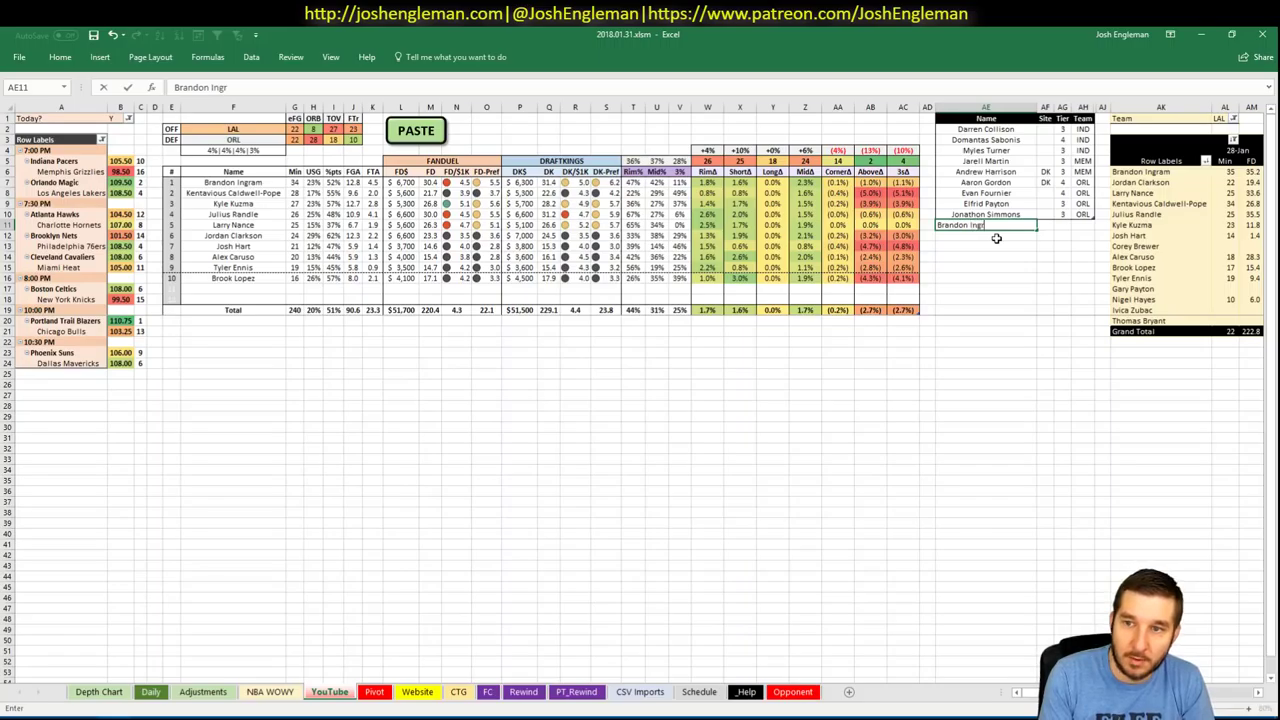
{"action": "key", "text": "Tab"}
{"action": "key", "text": "Tab"}
{"action": "type", "text": "3"}
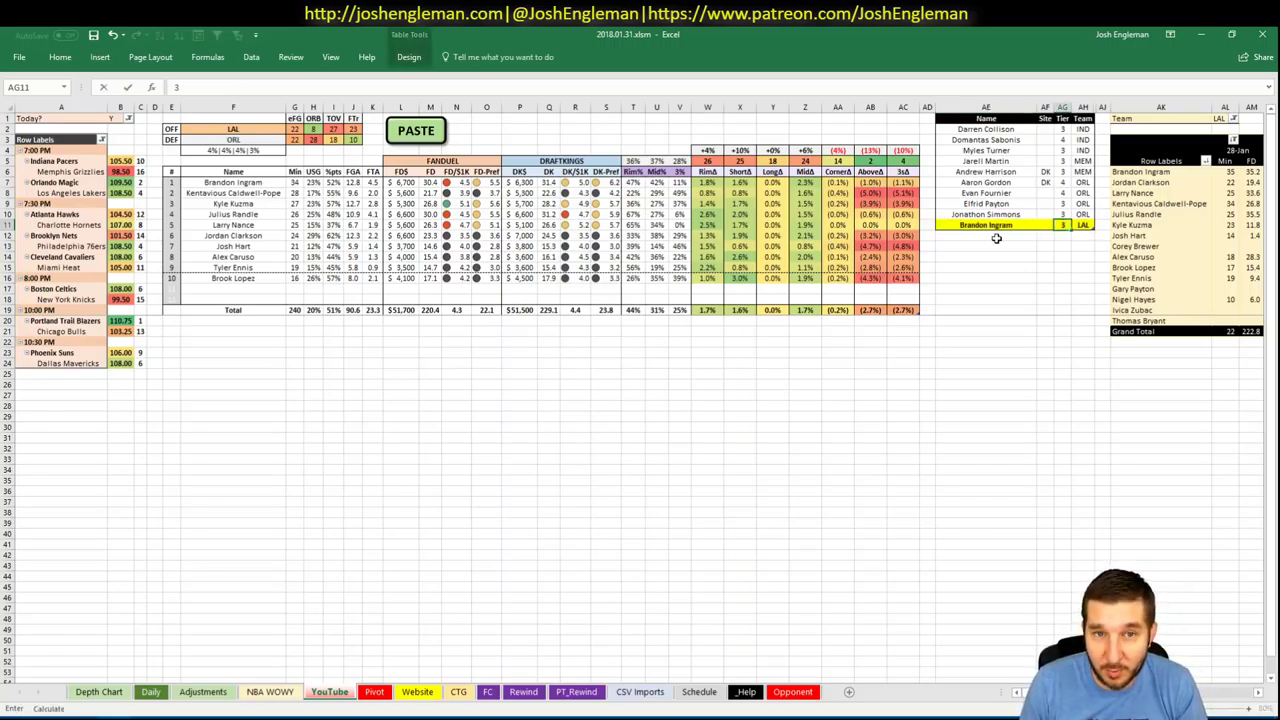
{"action": "key", "text": "Return"}
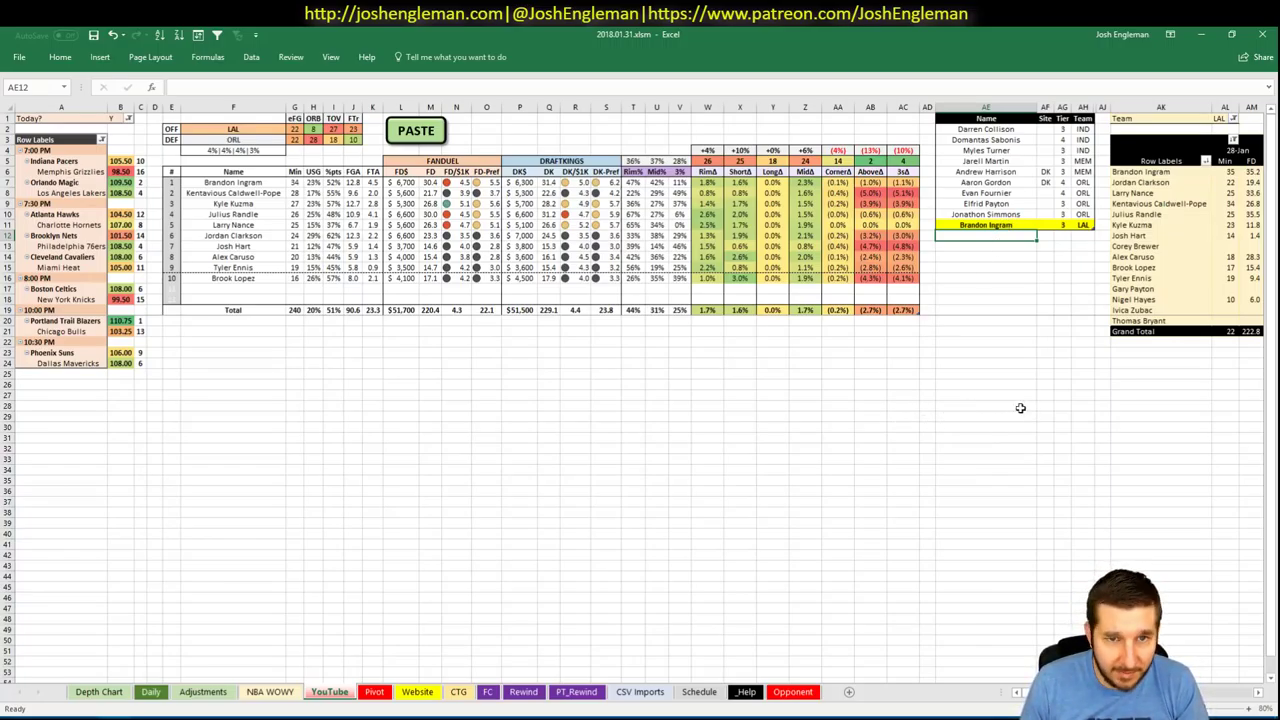
- Check the Lakers' recent game log and add Kyle Kuzma with Tier 3 in the row below Brandon Ingram
{"action": "scroll", "coordinate": [640, 400], "scroll_direction": "right", "scroll_amount": 6}
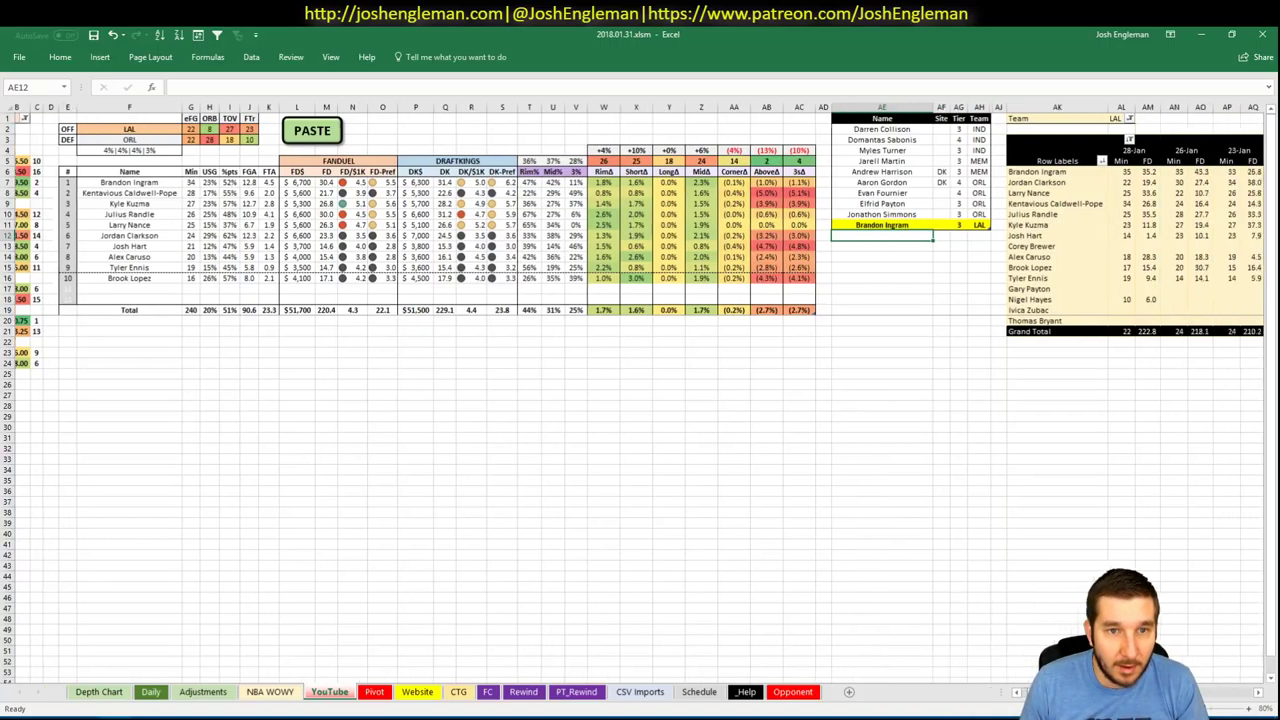
{"action": "scroll", "coordinate": [886, 652], "scroll_direction": "left", "scroll_amount": 6}
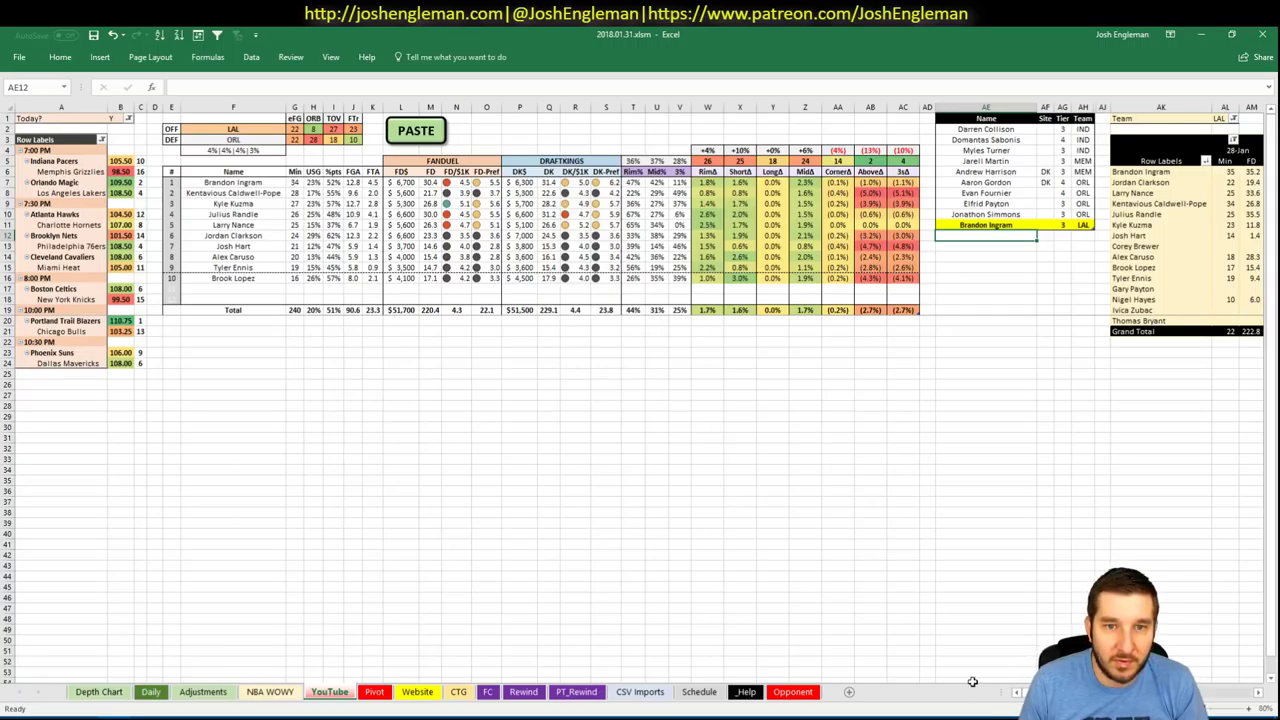
{"action": "scroll", "coordinate": [640, 390], "scroll_direction": "right", "scroll_amount": 5}
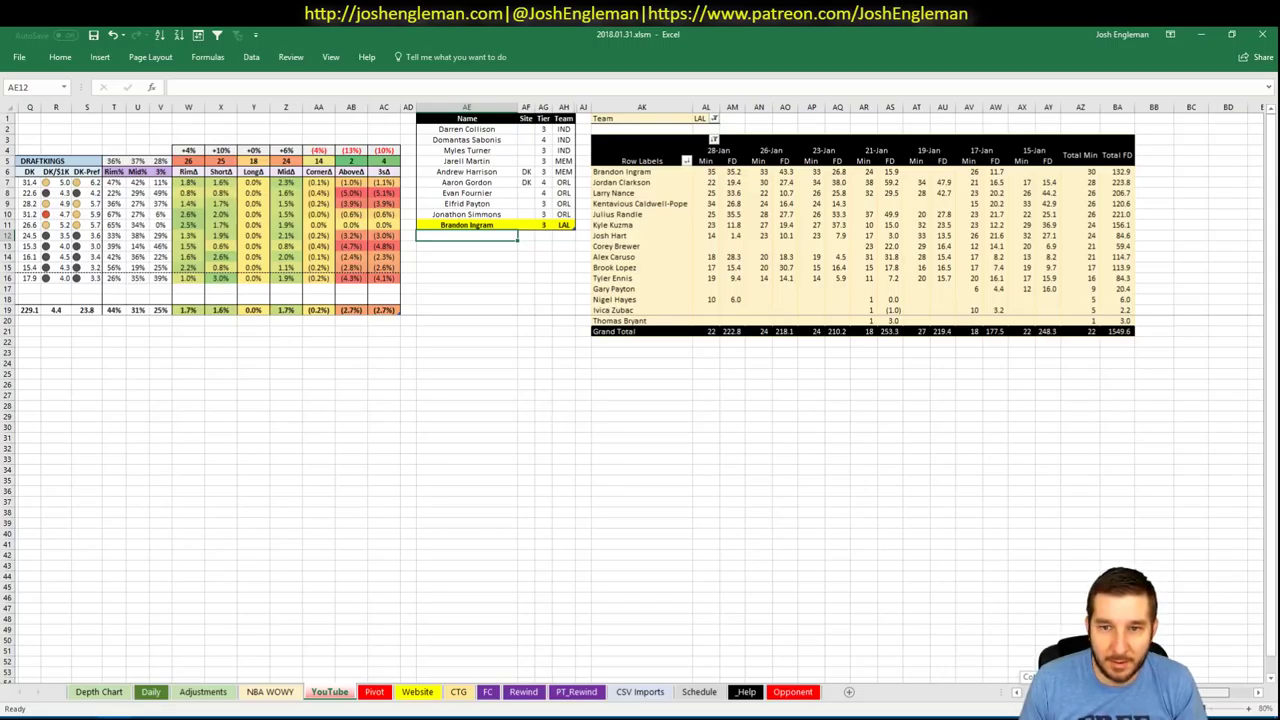
{"action": "scroll", "coordinate": [895, 644], "scroll_direction": "left", "scroll_amount": 5}
{"action": "type", "text": "Kyle Kuzma"}
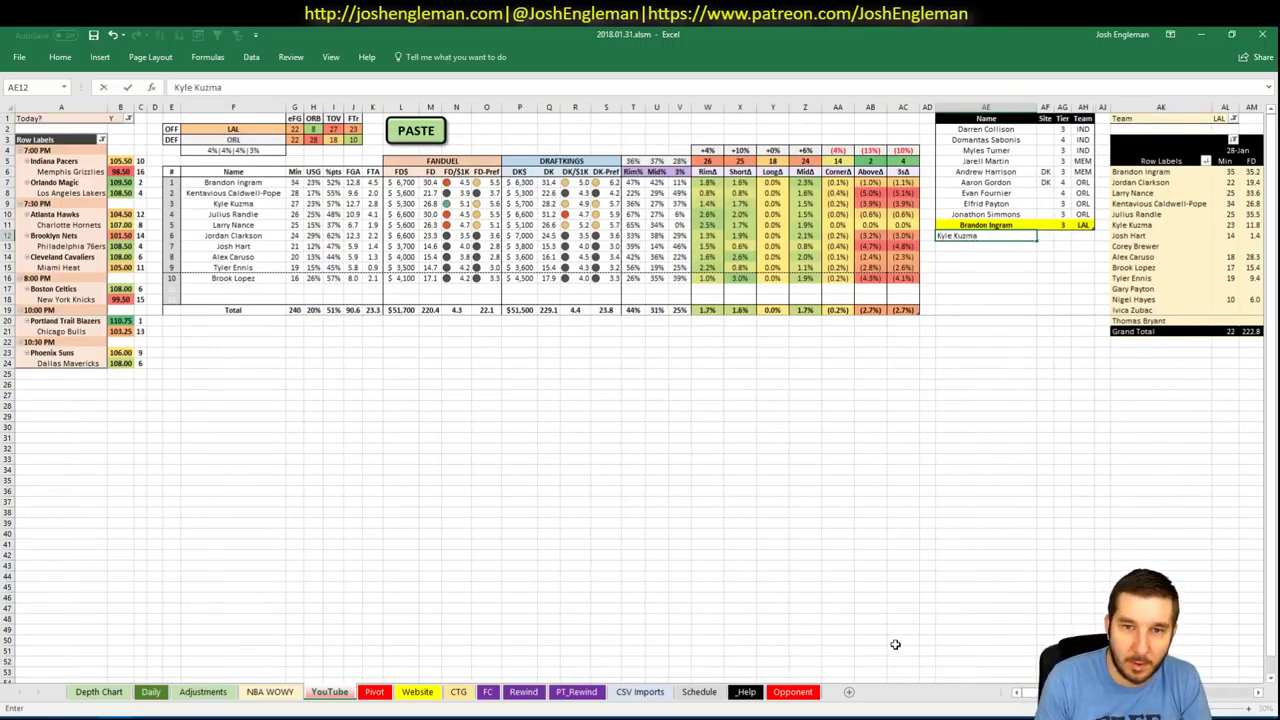
{"action": "key", "text": "Tab"}
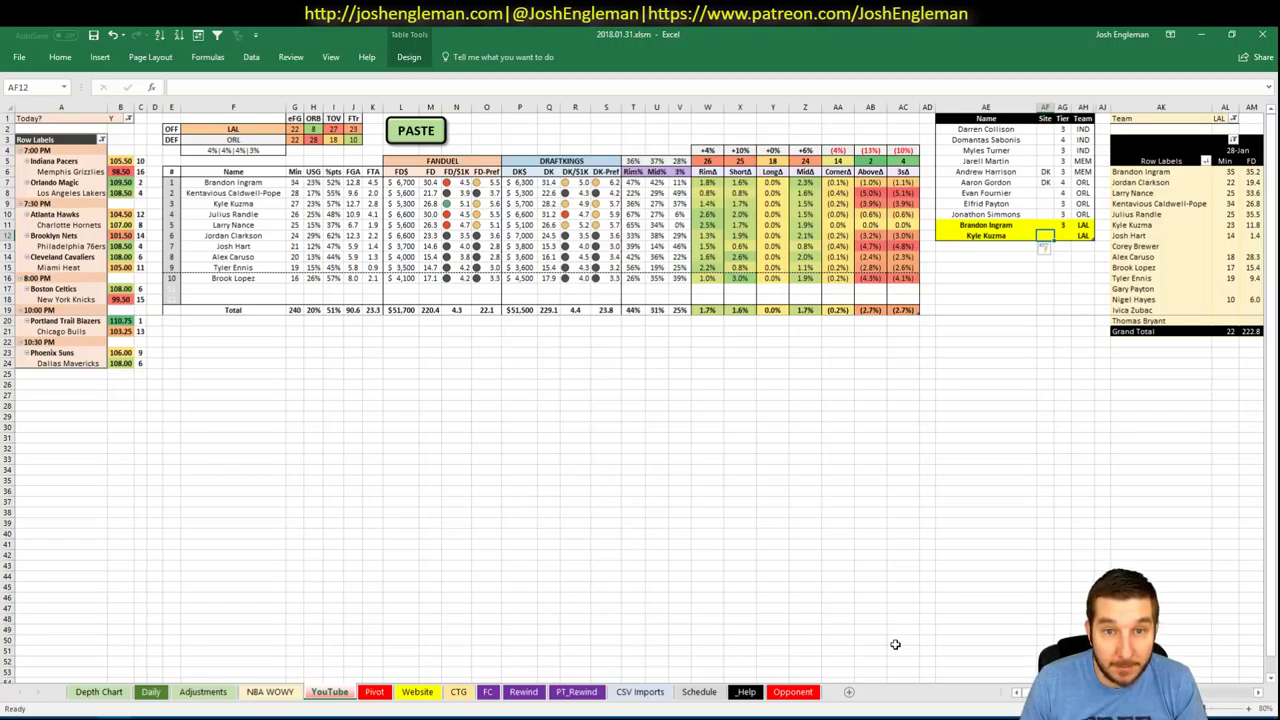
{"action": "key", "text": "Tab"}
{"action": "type", "text": "3"}
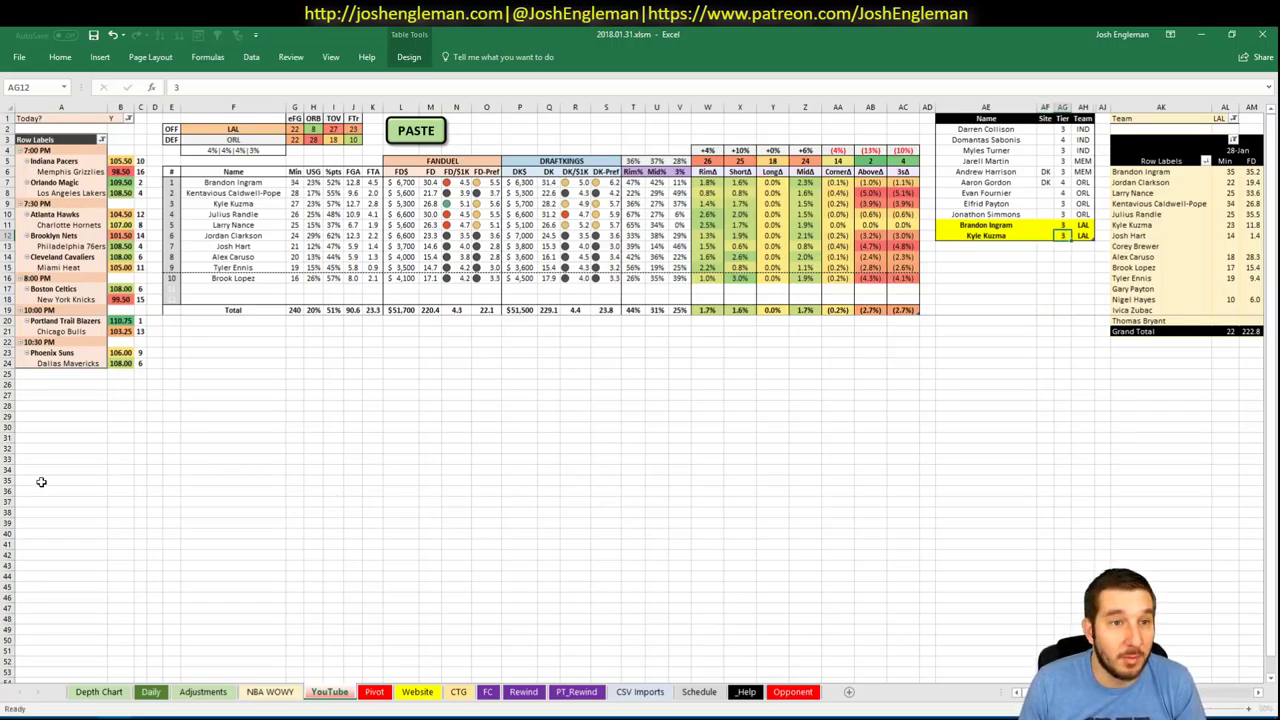
{"action": "key", "text": "Return"}
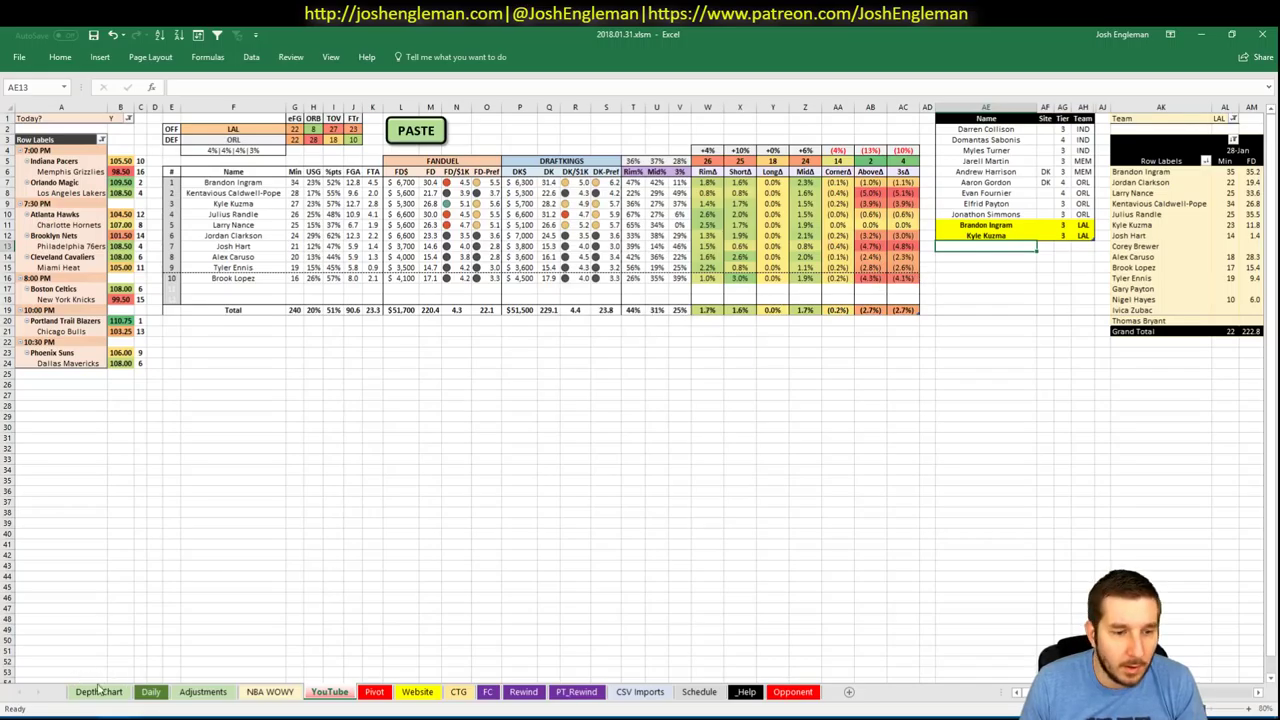
- Switch to Cleaning the Glass in the browser, find the Los Angeles Lakers team page and examine the players' season stats tables
{"action": "left_click", "coordinate": [50, 717]}
{"action": "left_click", "coordinate": [274, 33]}
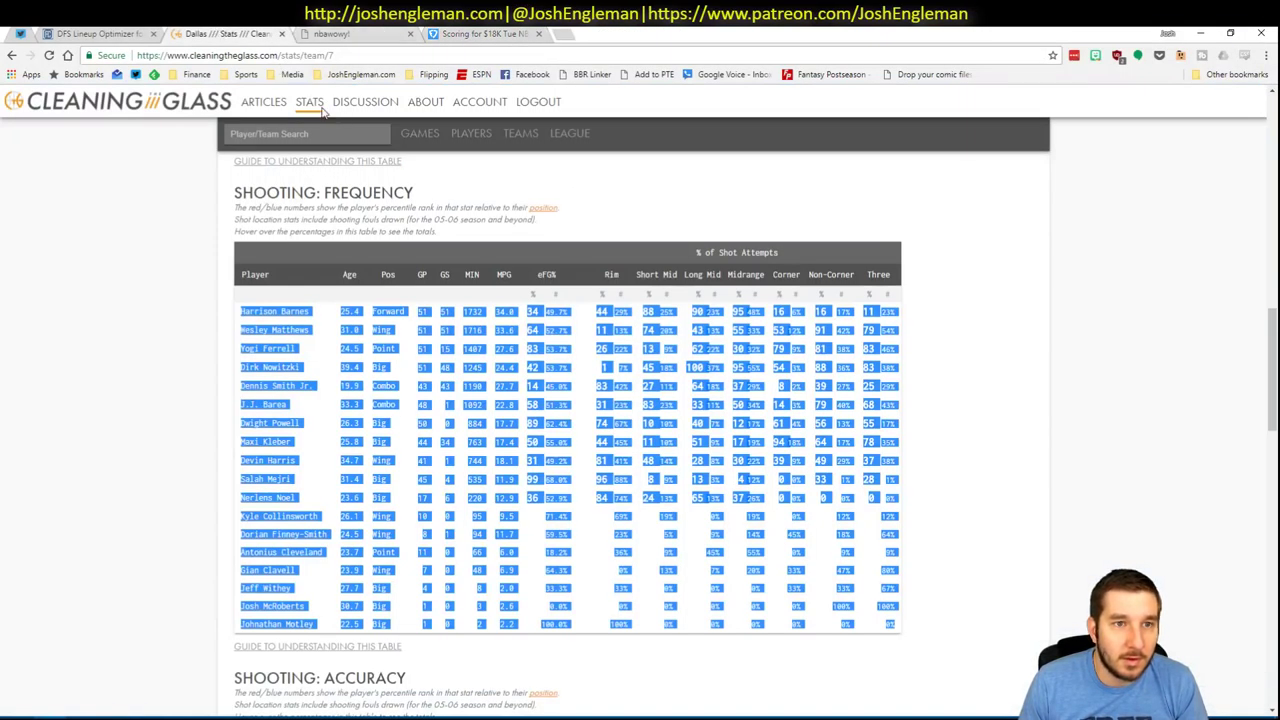
{"action": "left_click", "coordinate": [309, 131]}
{"action": "type", "text": "les Laker"}
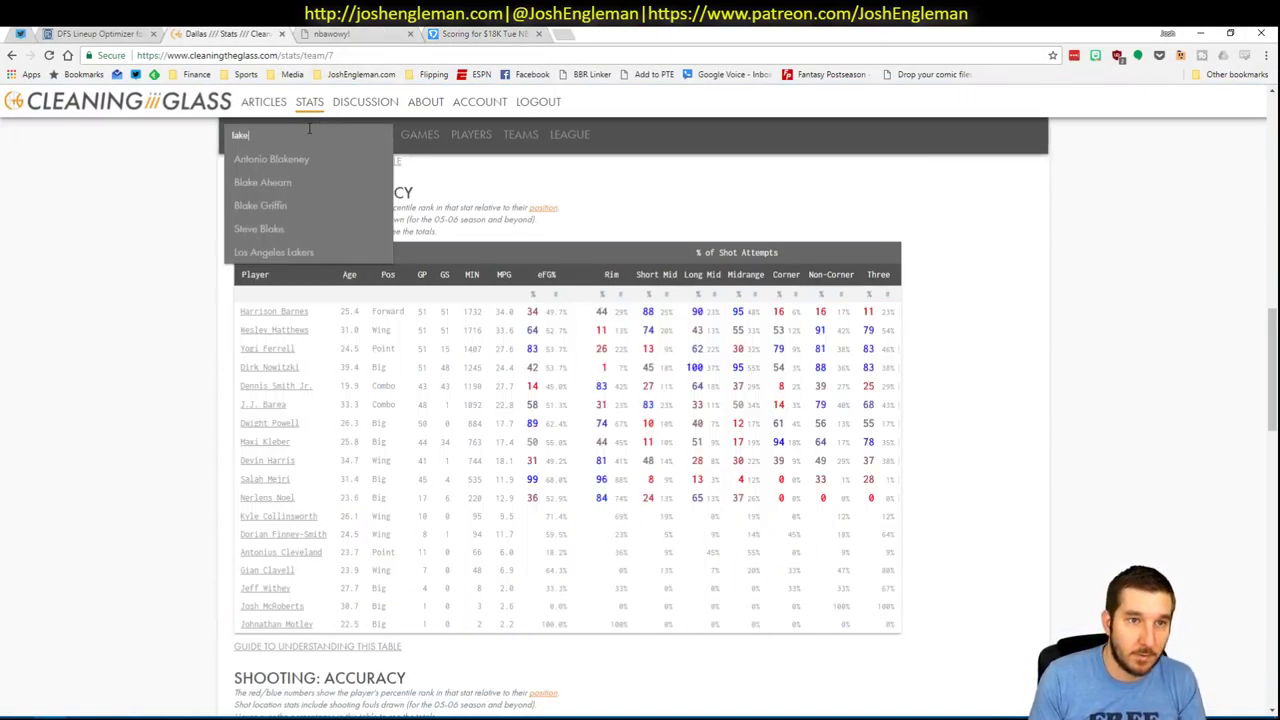
{"action": "type", "text": "s"}
{"action": "key", "text": "Down"}
{"action": "key", "text": "Return"}
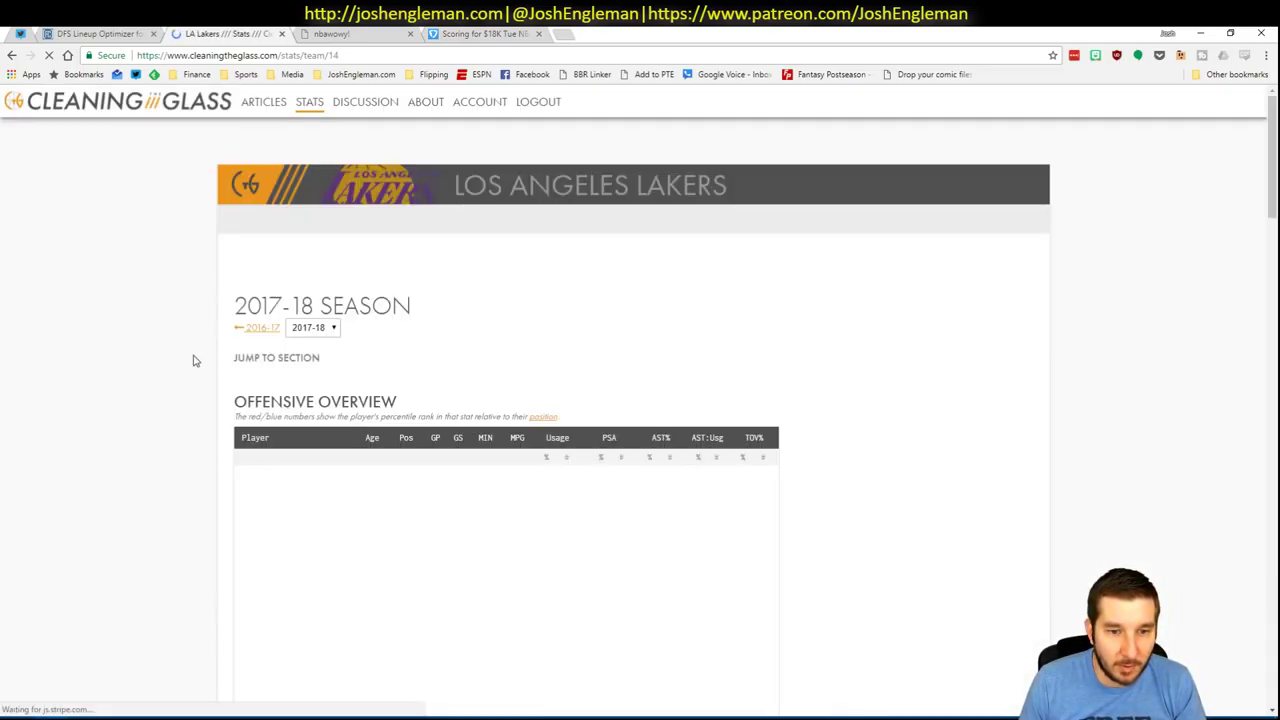
{"action": "left_click", "coordinate": [634, 372]}
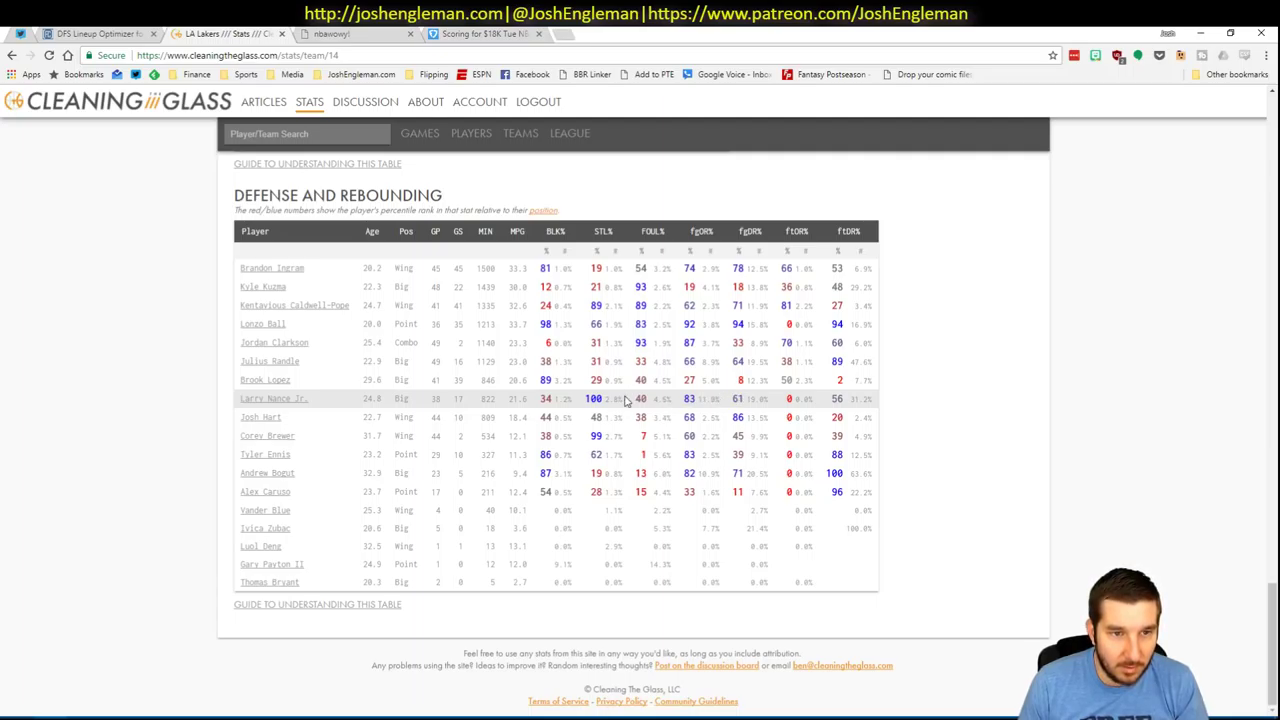
{"action": "scroll", "coordinate": [627, 400], "scroll_direction": "up", "scroll_amount": 15}
- Return to Excel, review the Lakers' game log, and add Julius Randle with Tier 3 in the row below Kyle Kuzma
{"action": "key", "text": "alt+Tab"}
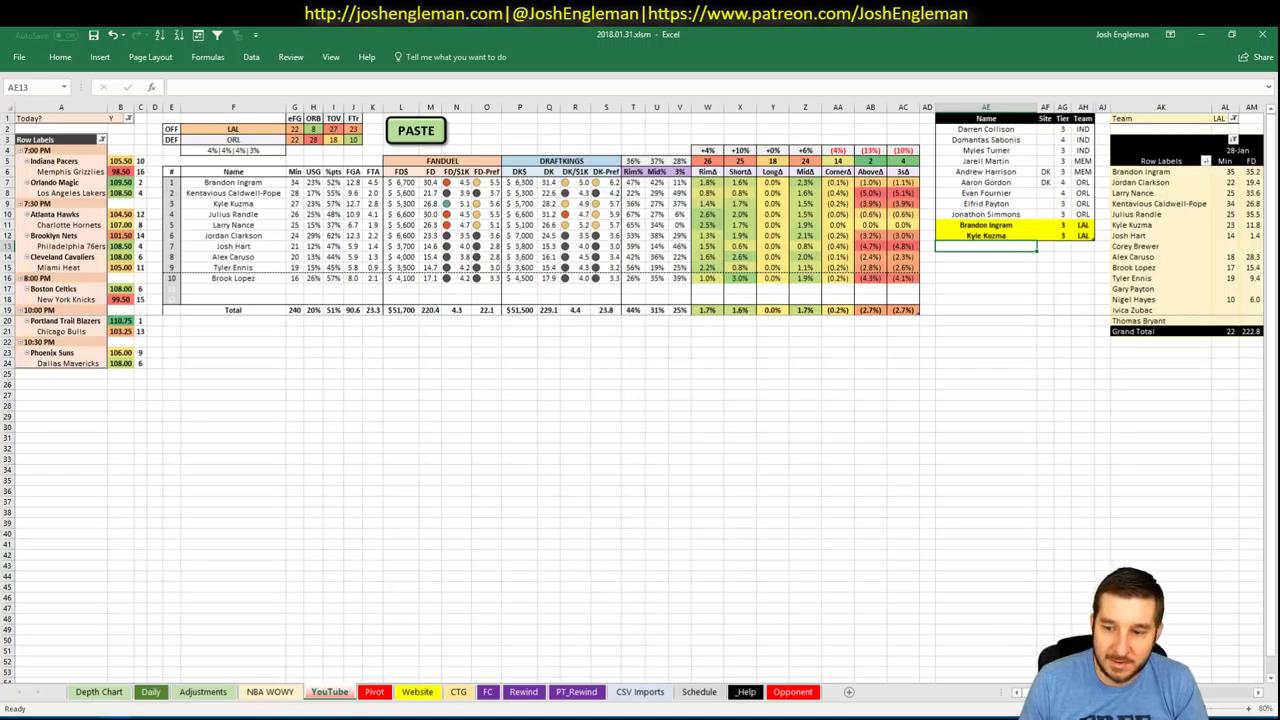
{"action": "scroll", "coordinate": [640, 400], "scroll_direction": "right", "scroll_amount": 1}
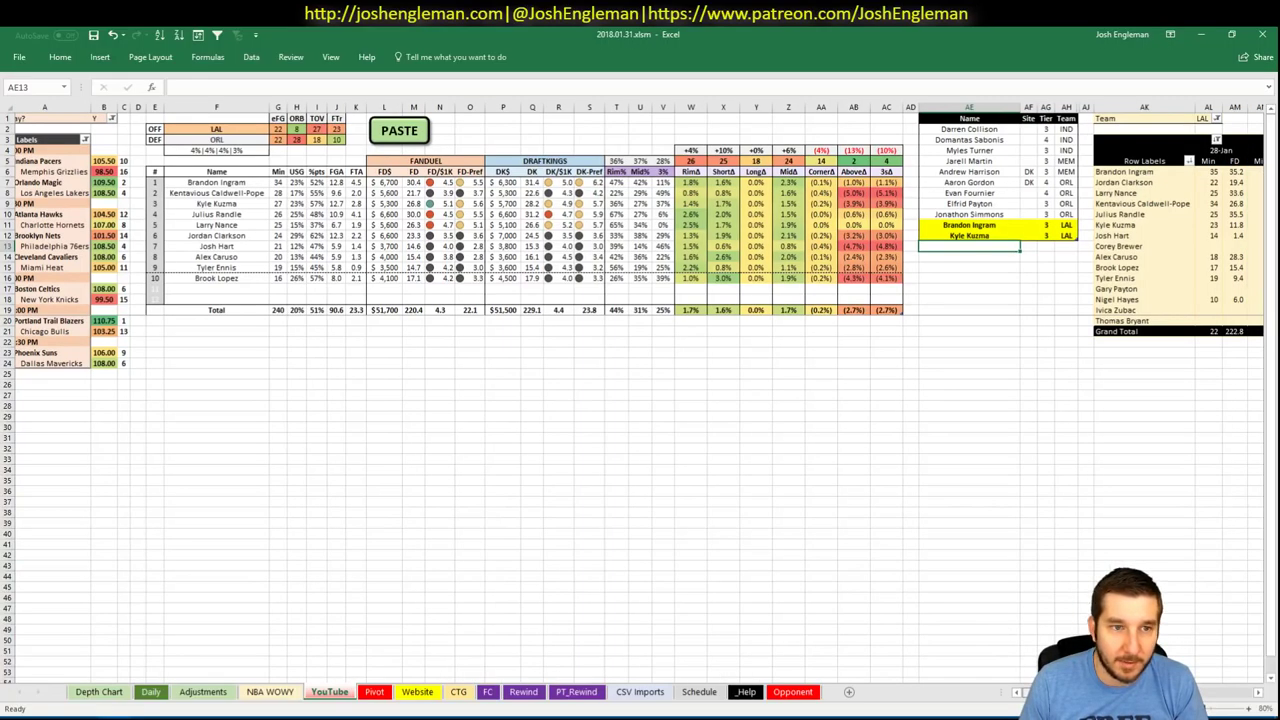
{"action": "scroll", "coordinate": [640, 400], "scroll_direction": "right", "scroll_amount": 5}
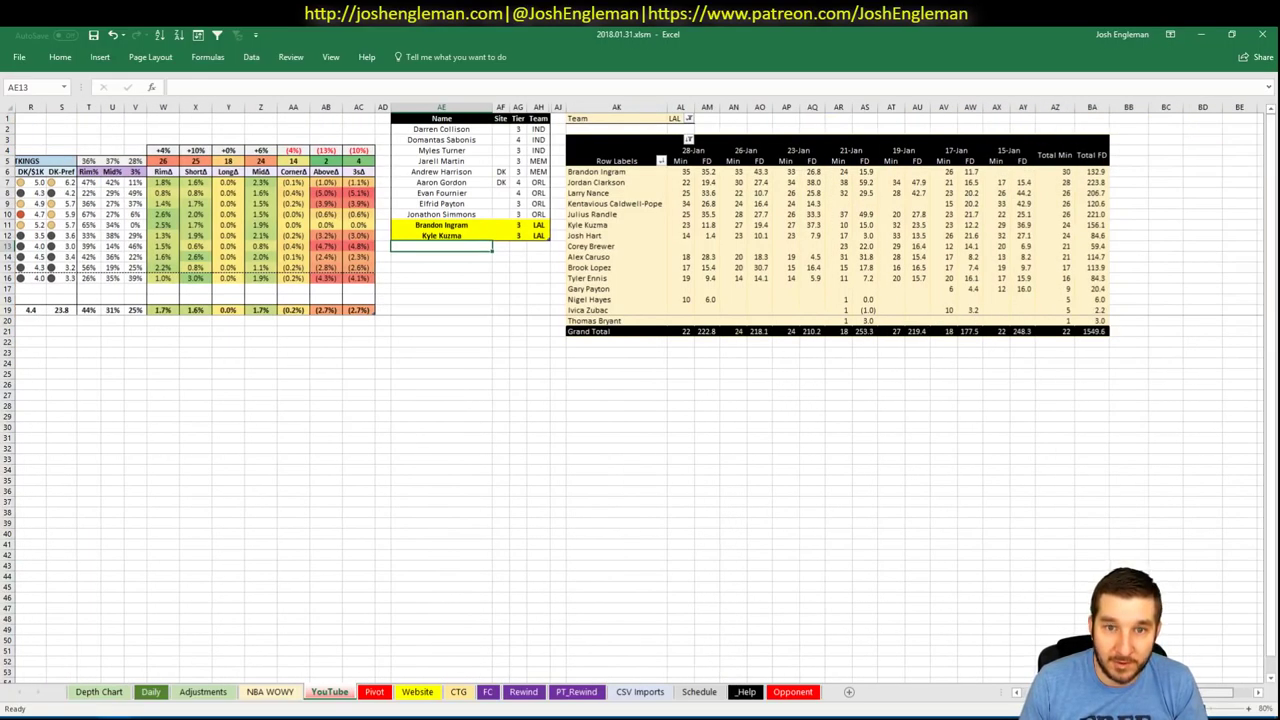
{"action": "scroll", "coordinate": [640, 400], "scroll_direction": "left", "scroll_amount": 5}
{"action": "scroll", "coordinate": [640, 400], "scroll_direction": "right", "scroll_amount": 6}
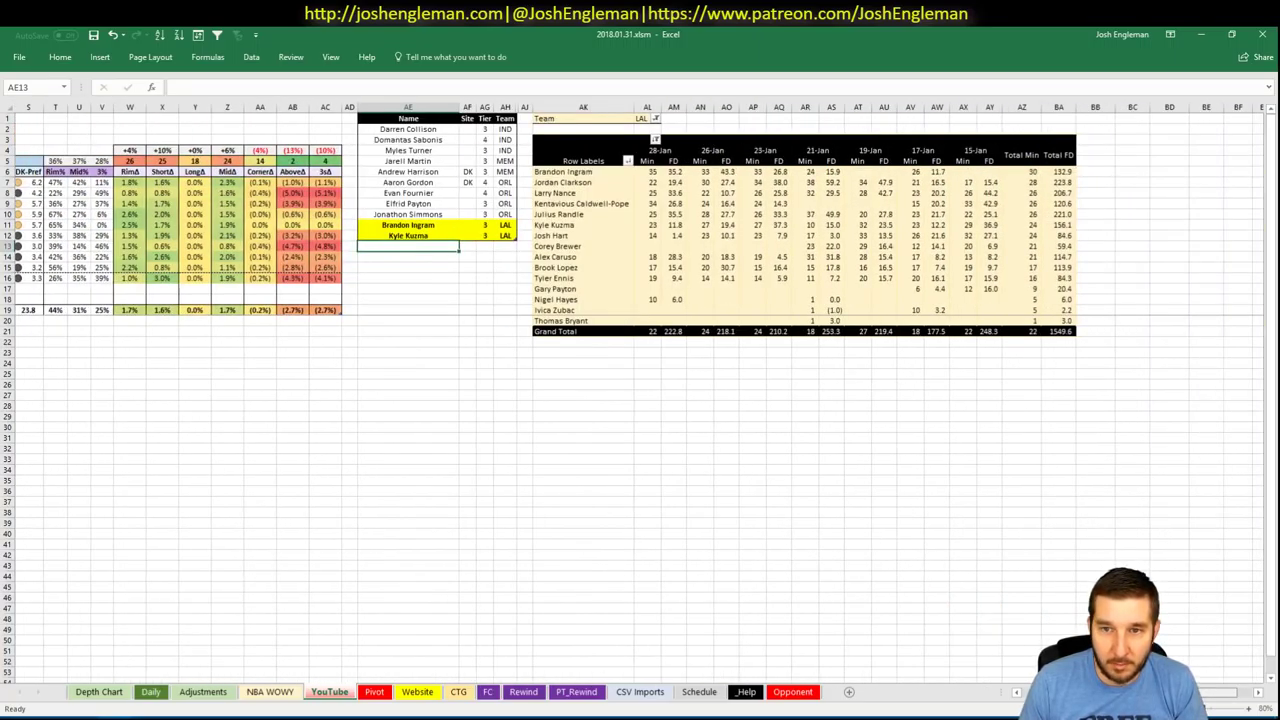
{"action": "scroll", "coordinate": [865, 289], "scroll_direction": "left", "scroll_amount": 6}
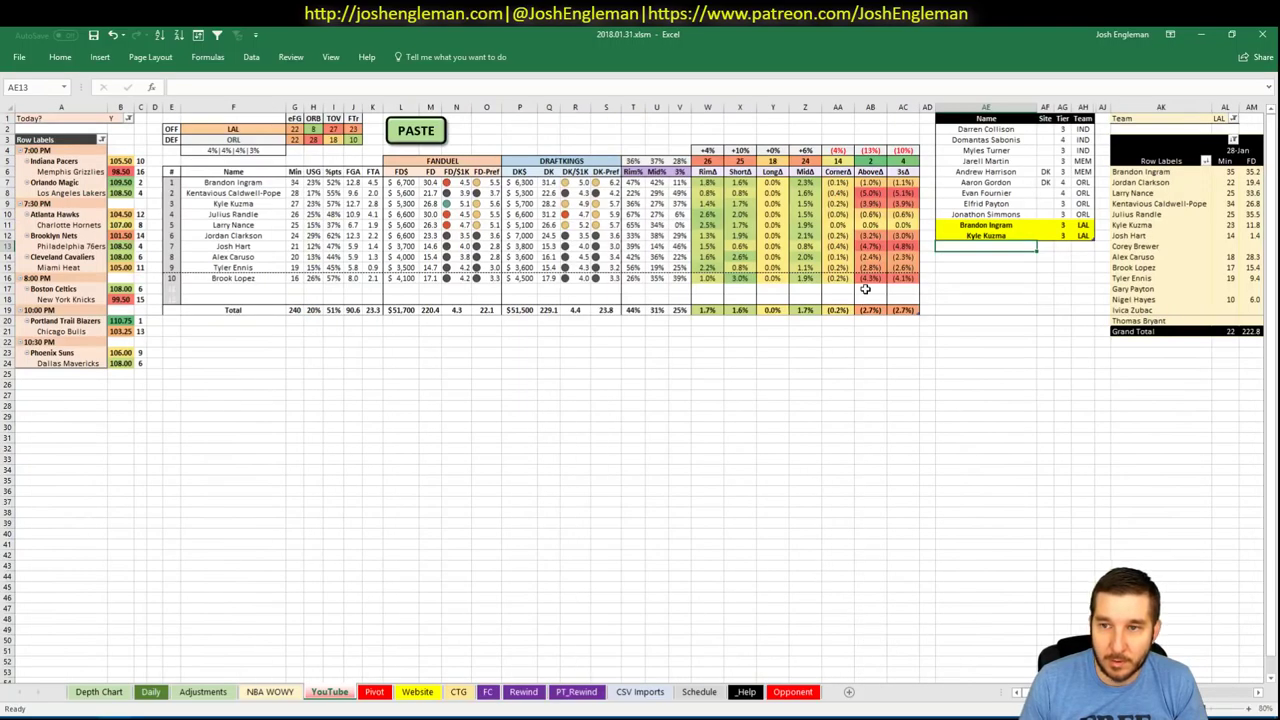
{"action": "type", "text": "Julius Randle"}
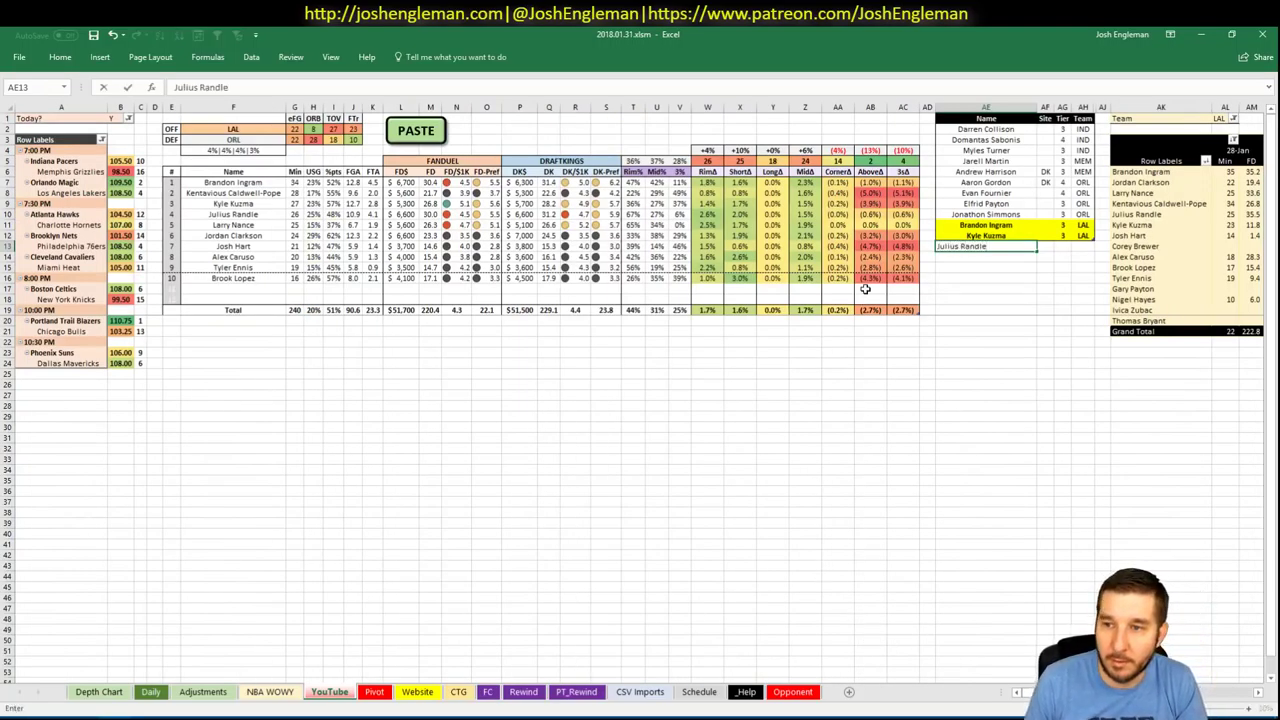
{"action": "key", "text": "Return"}
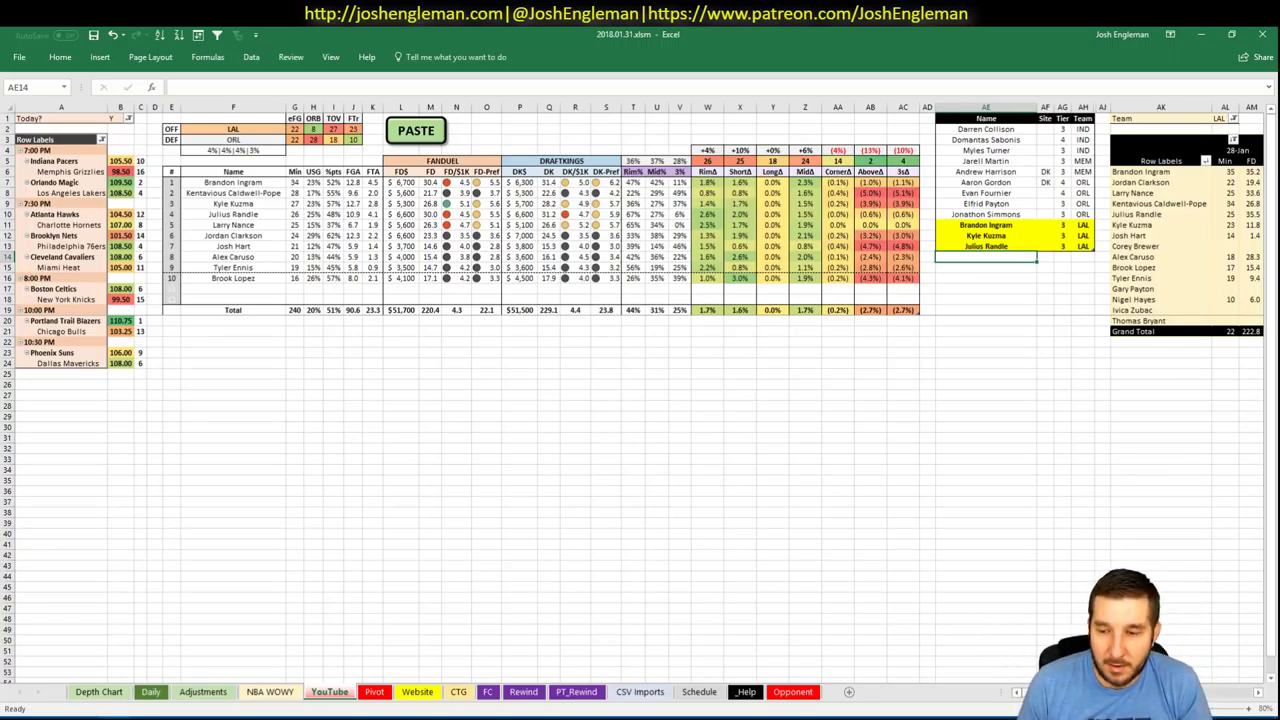
- Review the Lakers' recent game log and projections, and add Larry Nance with Tier 3 in the row below Julius Randle
{"action": "scroll", "coordinate": [998, 662], "scroll_direction": "right", "scroll_amount": 5}
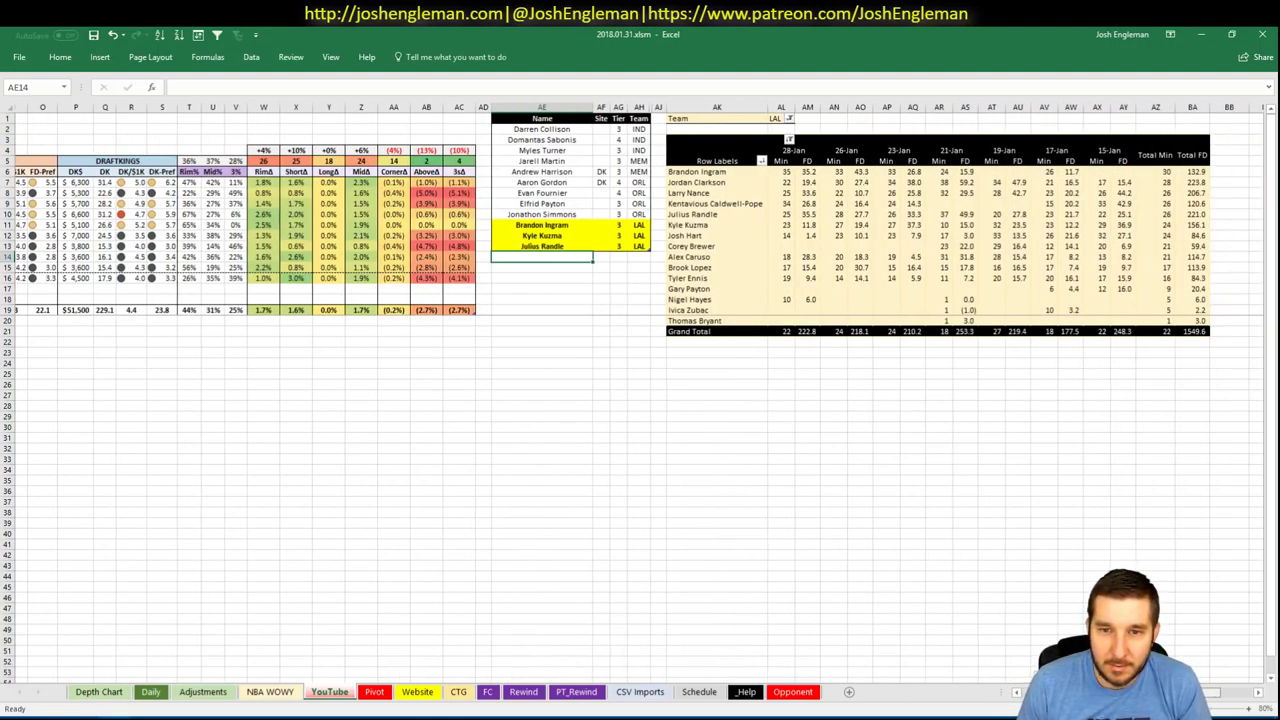
{"action": "scroll", "coordinate": [640, 400], "scroll_direction": "right", "scroll_amount": 1}
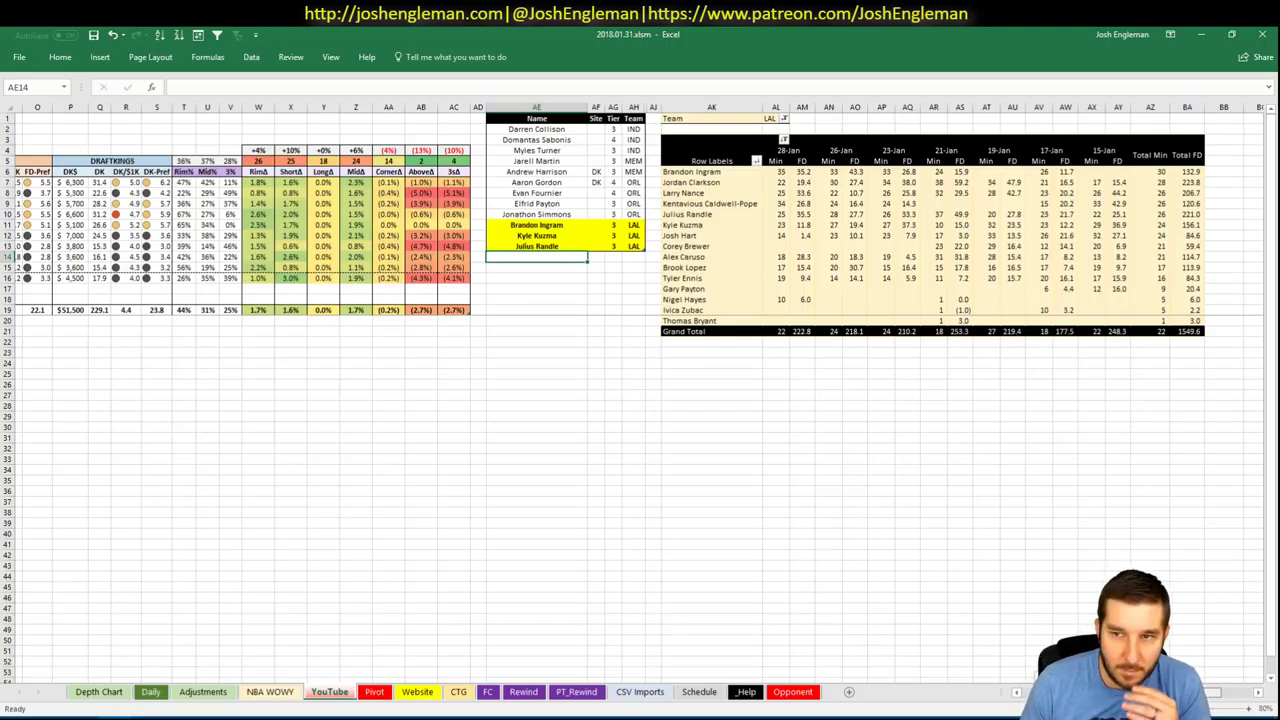
{"action": "scroll", "coordinate": [946, 653], "scroll_direction": "left", "scroll_amount": 10}
{"action": "scroll", "coordinate": [946, 653], "scroll_direction": "right", "scroll_amount": 10}
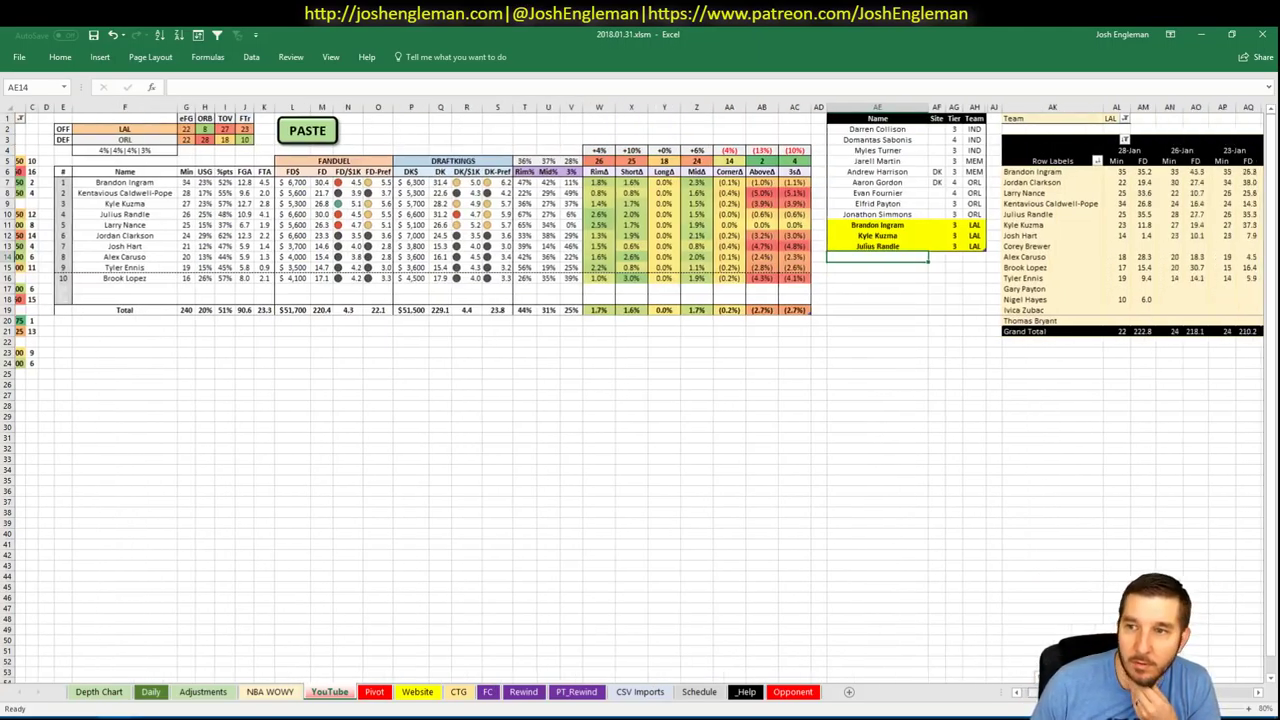
{"action": "scroll", "coordinate": [544, 608], "scroll_direction": "left", "scroll_amount": 10}
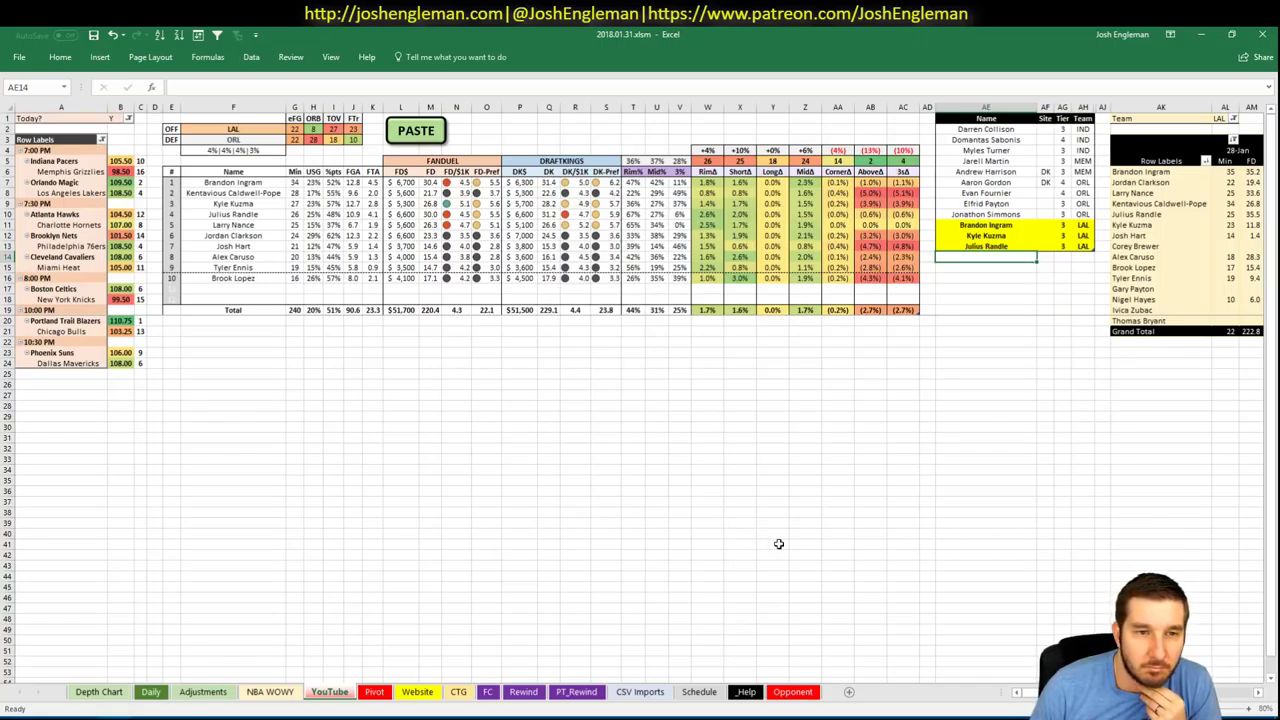
{"action": "scroll", "coordinate": [640, 400], "scroll_direction": "right", "scroll_amount": 6}
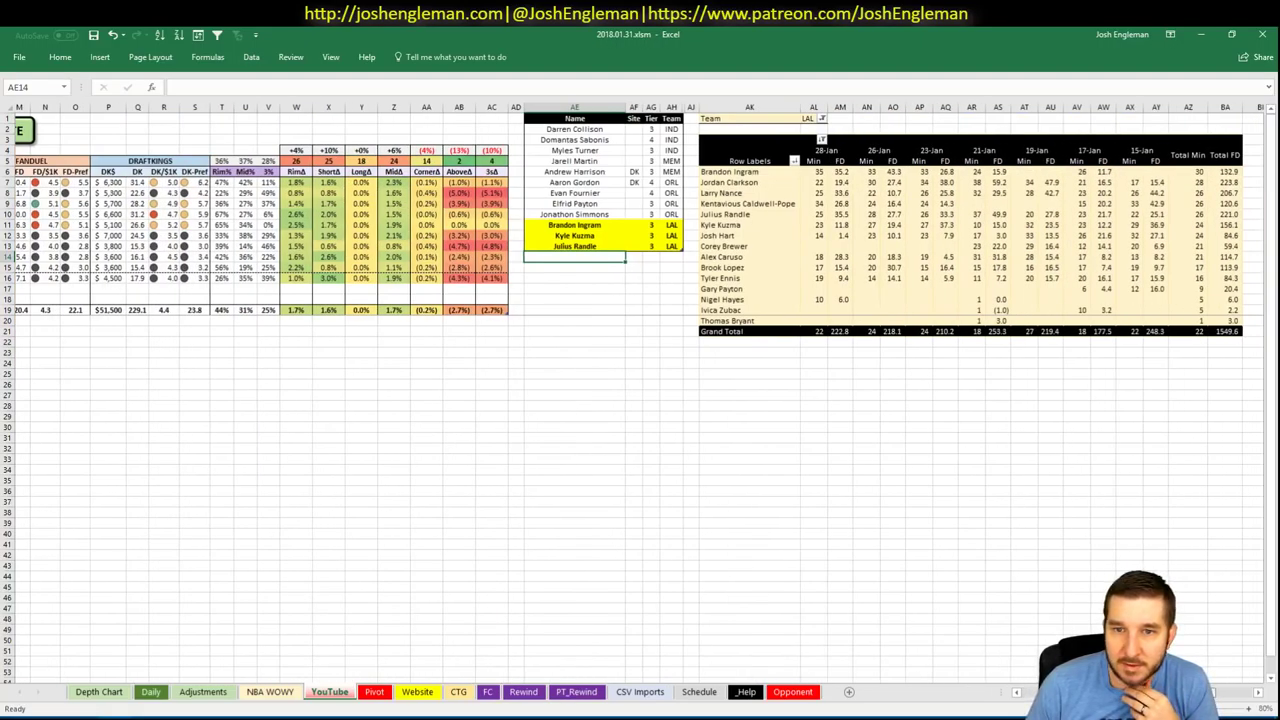
{"action": "scroll", "coordinate": [976, 667], "scroll_direction": "left", "scroll_amount": 6}
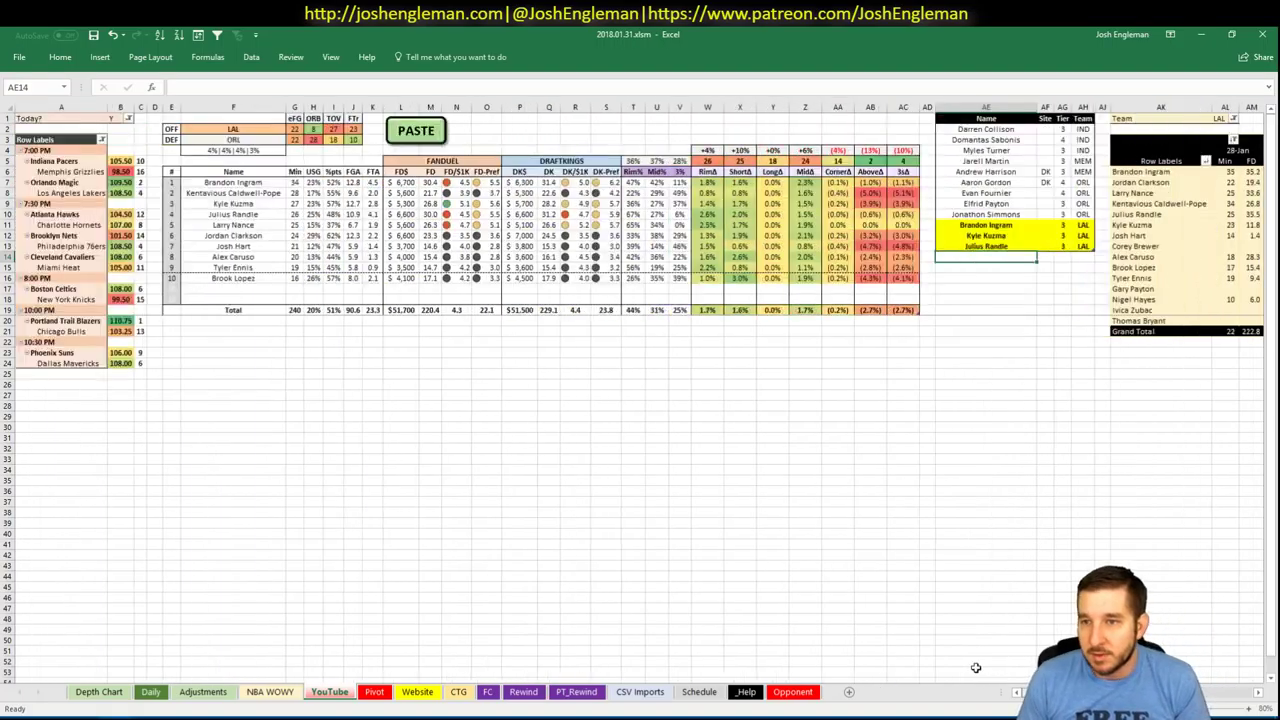
{"action": "type", "text": "L"}
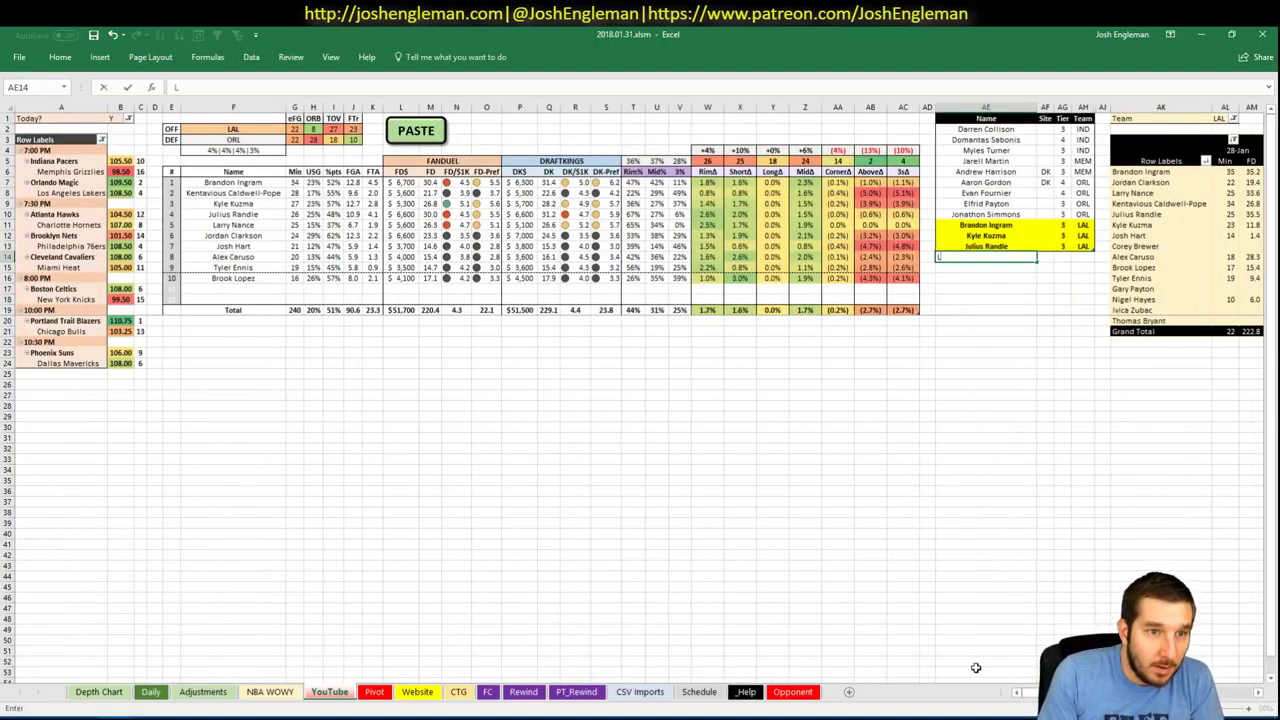
{"action": "type", "text": "arry Nance"}
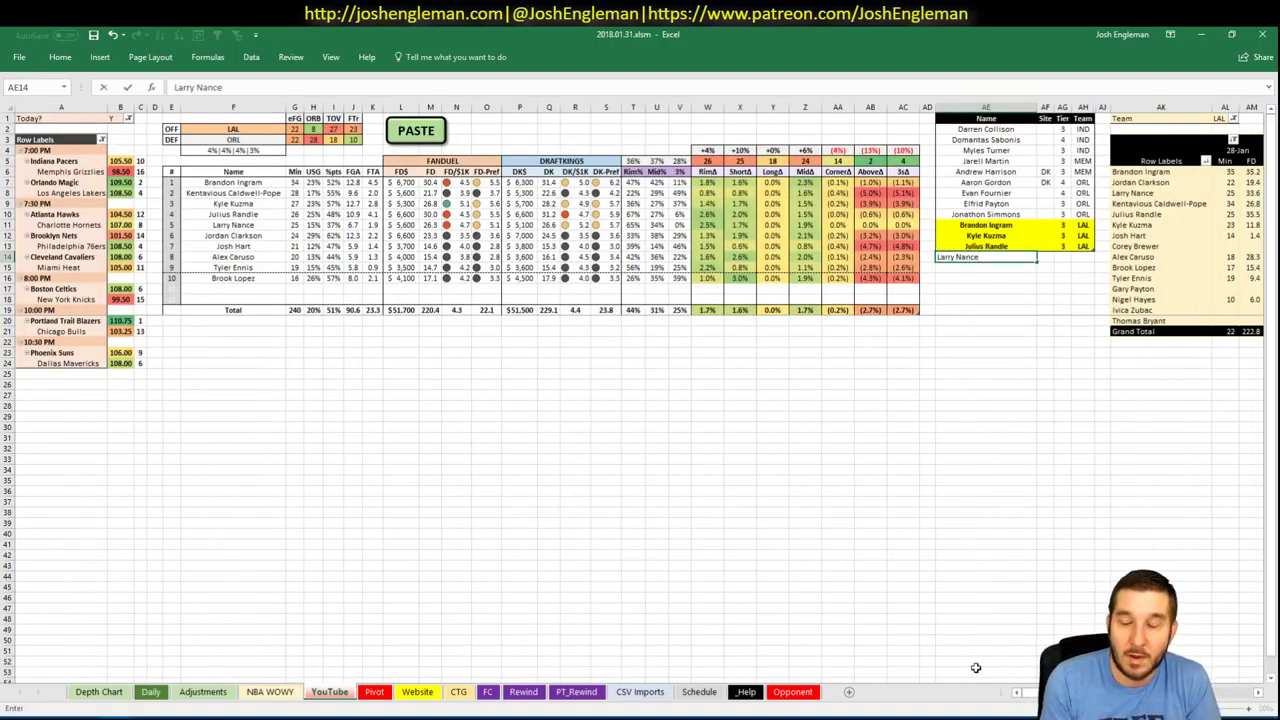
{"action": "key", "text": "Tab"}
{"action": "key", "text": "Tab"}
{"action": "type", "text": "3"}
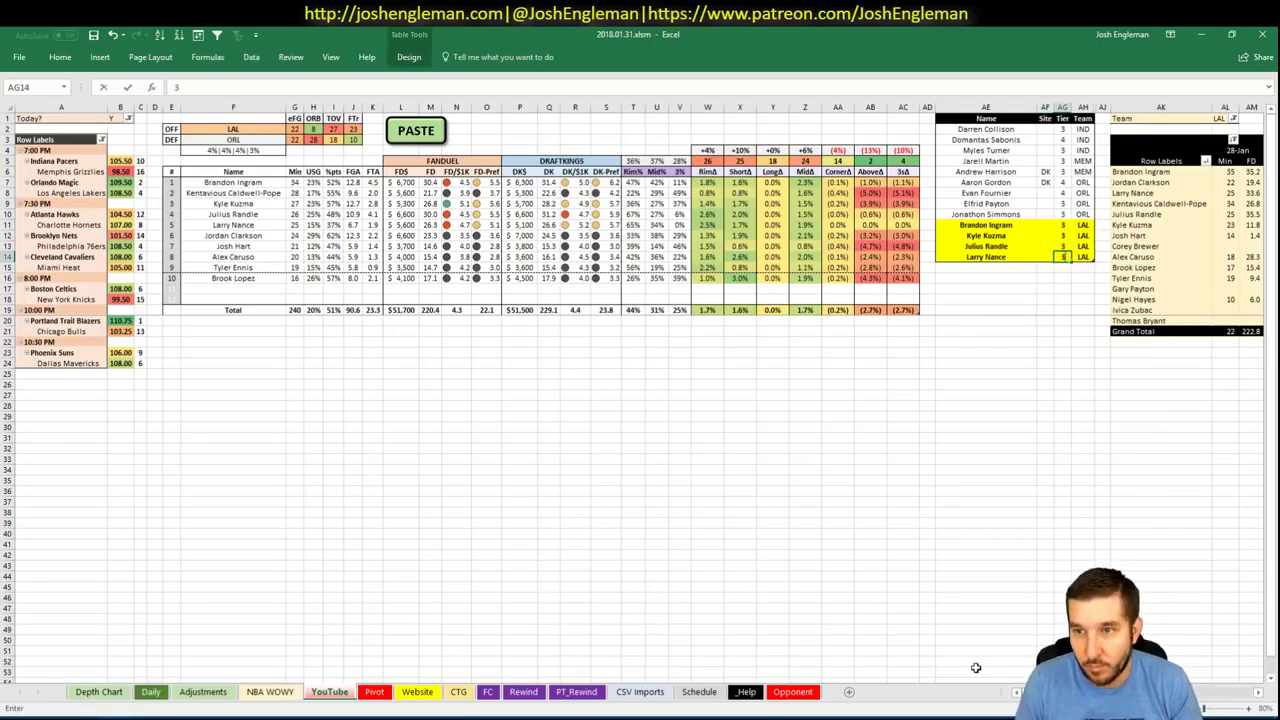
{"action": "key", "text": "Return"}
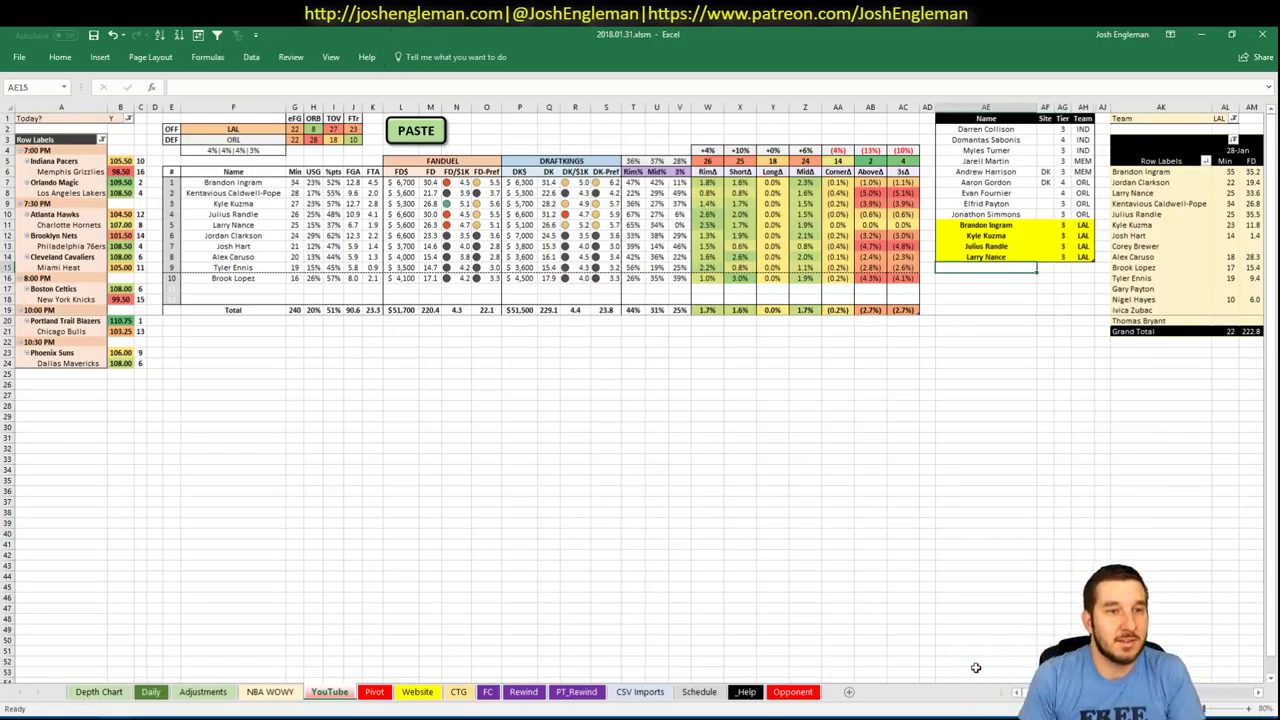
- Set the matchup's offensive team and the game log's Team filter to ATL, and review Atlanta's recent games
{"action": "left_click", "coordinate": [238, 127]}
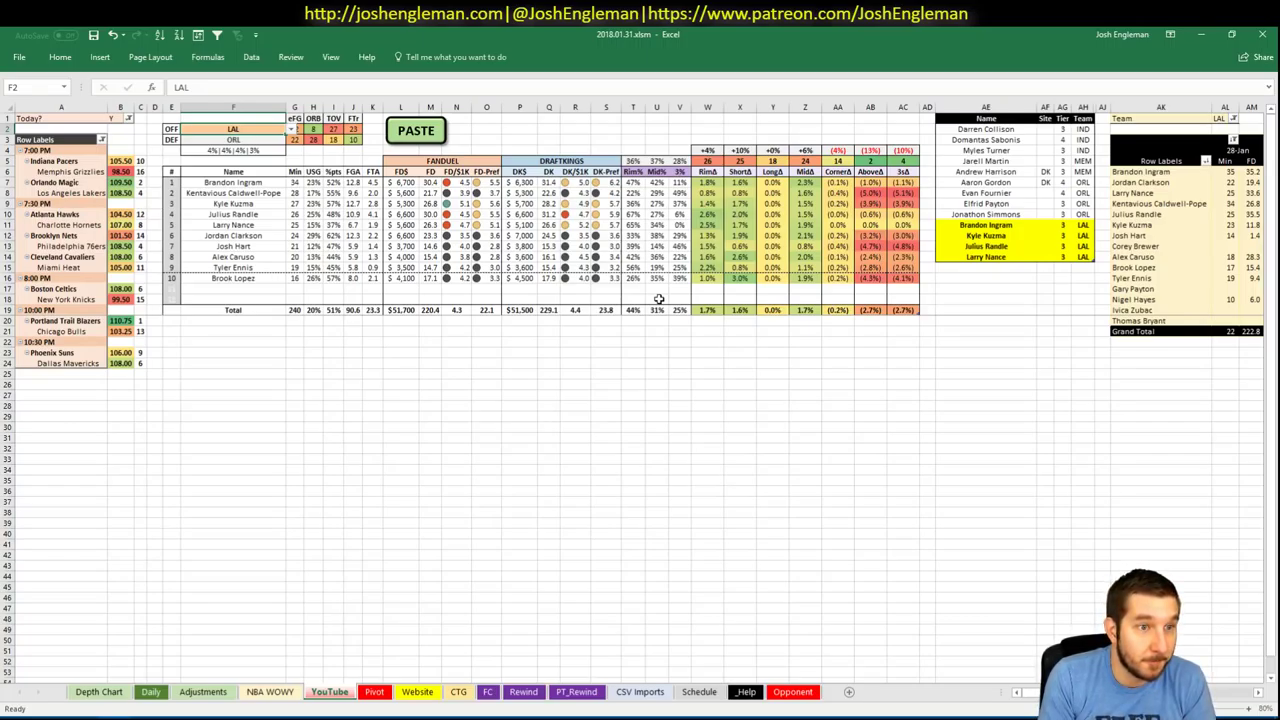
{"action": "type", "text": "ATL"}
{"action": "key", "text": "Return"}
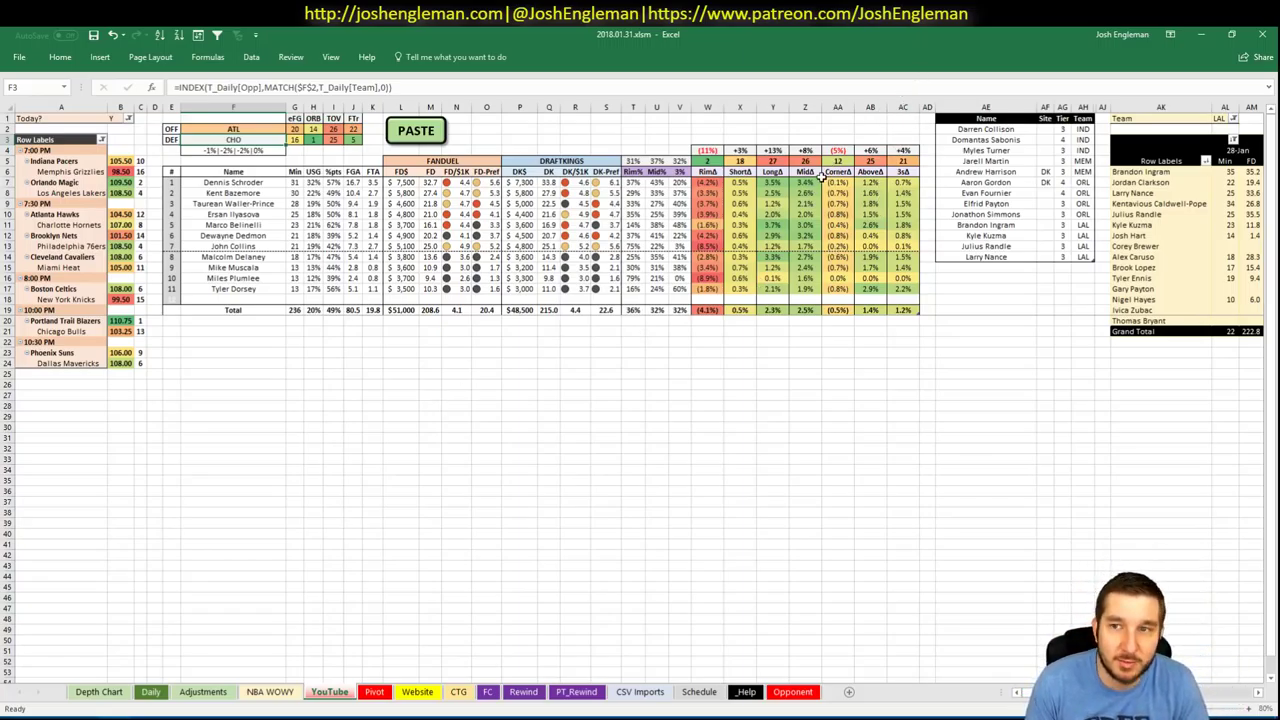
{"action": "left_click", "coordinate": [1222, 118]}
{"action": "type", "text": "A"}
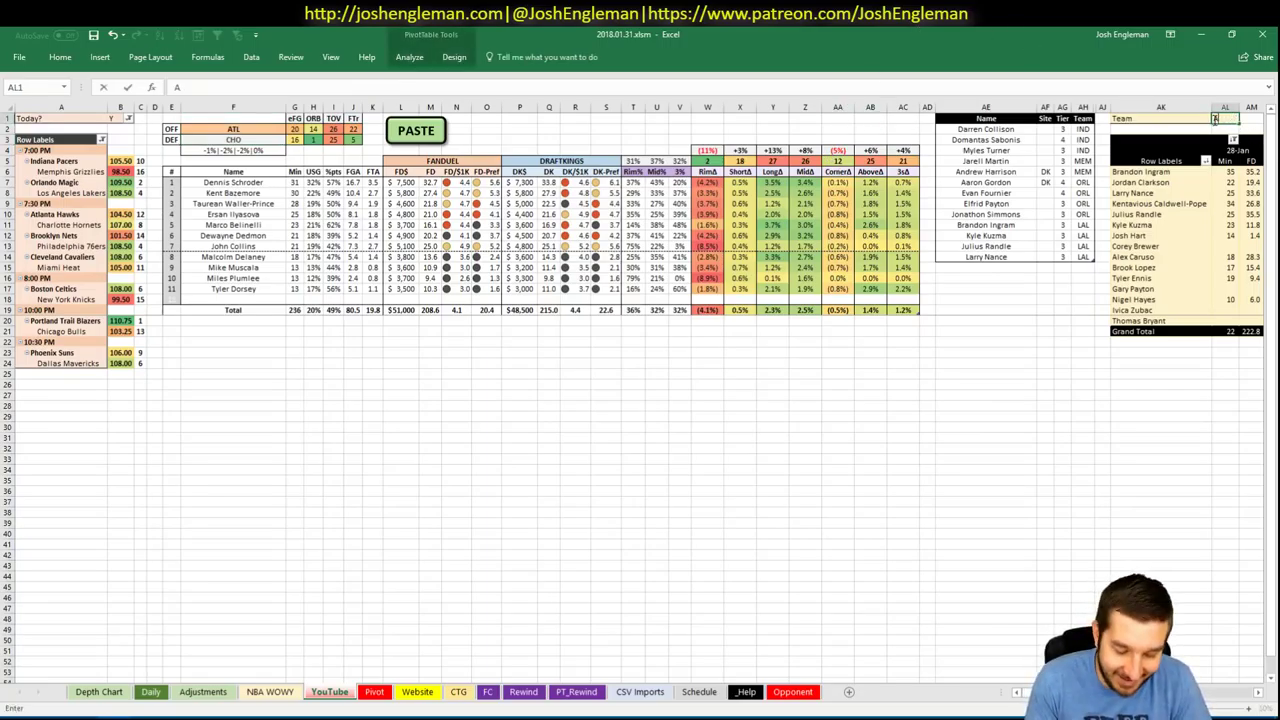
{"action": "type", "text": "YL"}
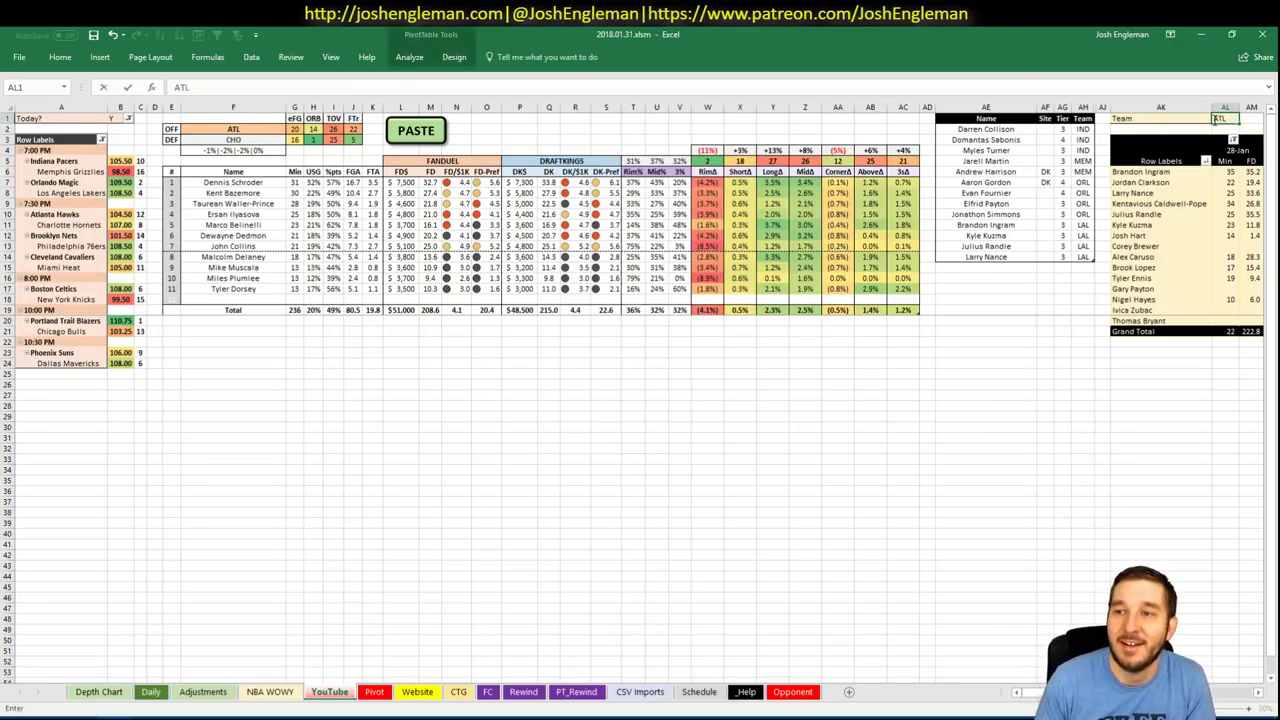
{"action": "key", "text": "Return"}
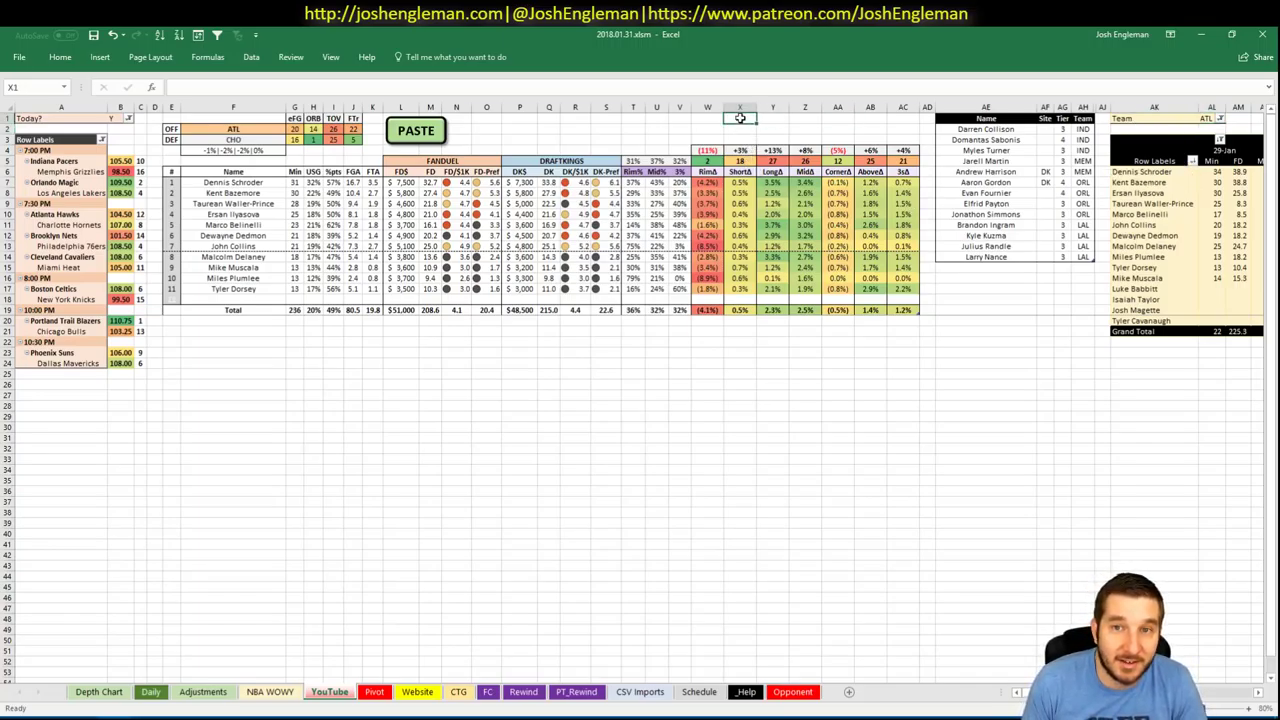
{"action": "left_click", "coordinate": [706, 130]}
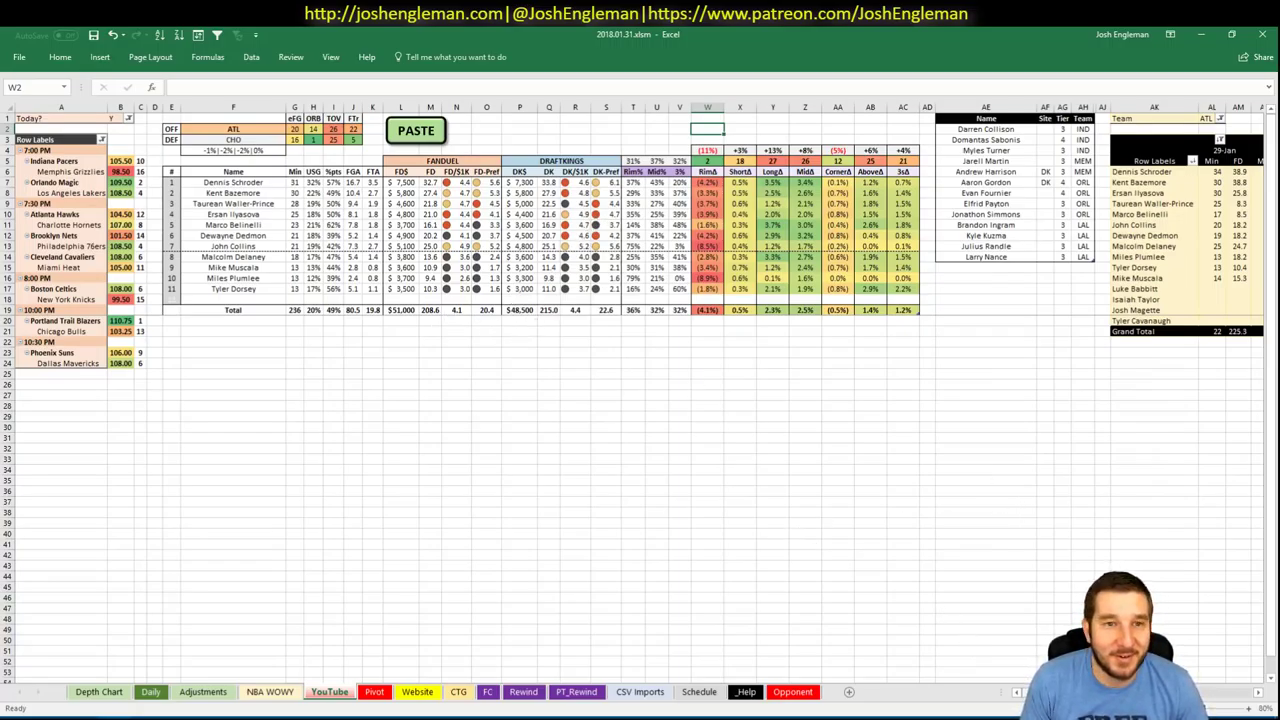
{"action": "scroll", "coordinate": [966, 531], "scroll_direction": "right", "scroll_amount": 5}
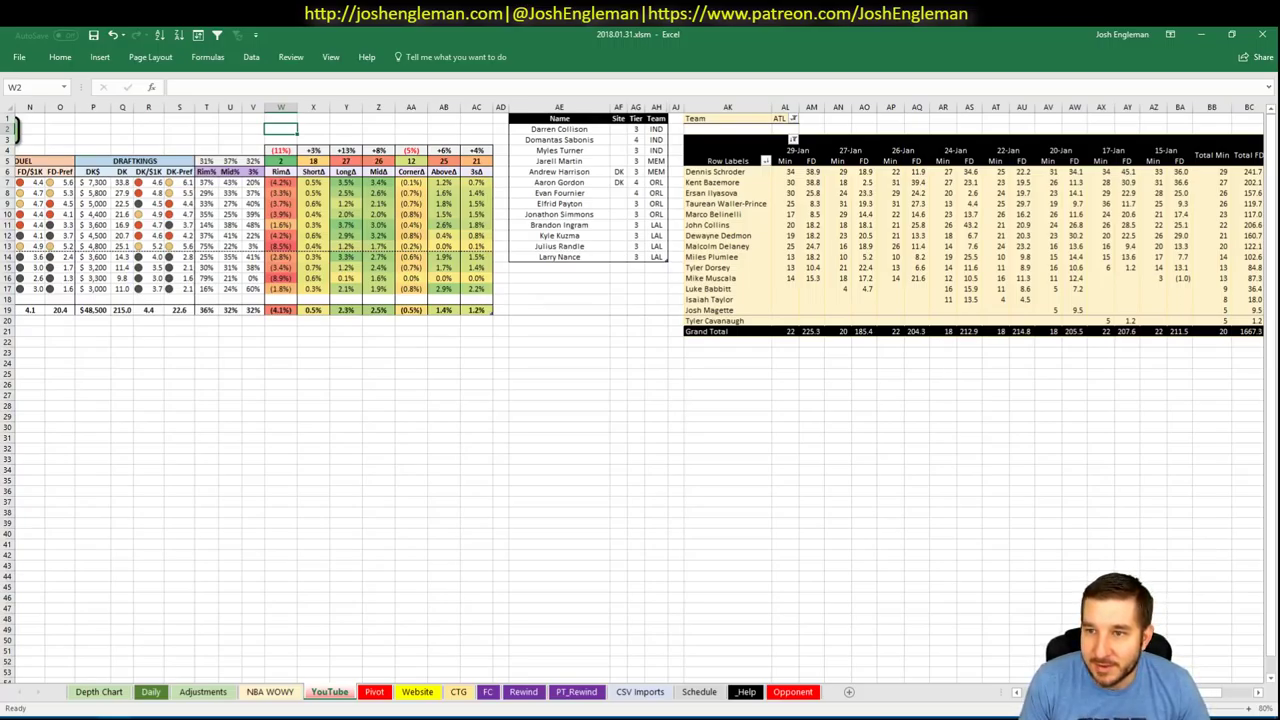
{"action": "scroll", "coordinate": [776, 358], "scroll_direction": "left", "scroll_amount": 5}
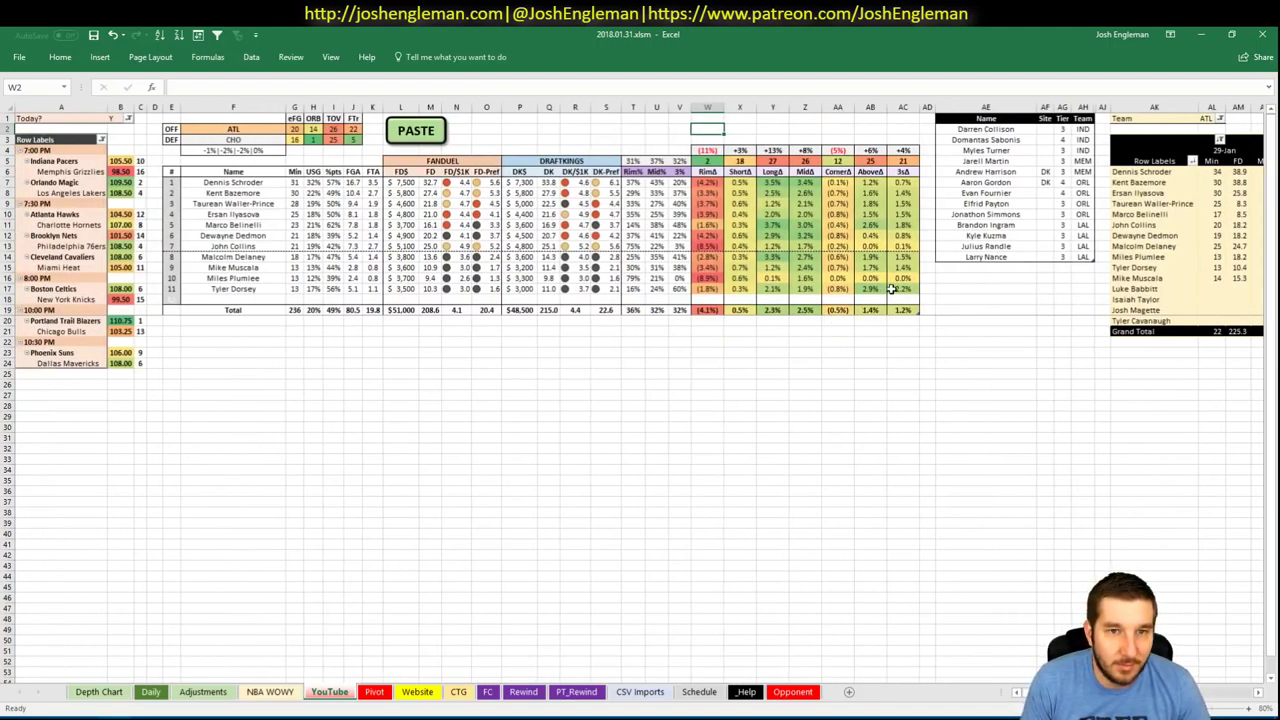
{"action": "left_click", "coordinate": [997, 270]}
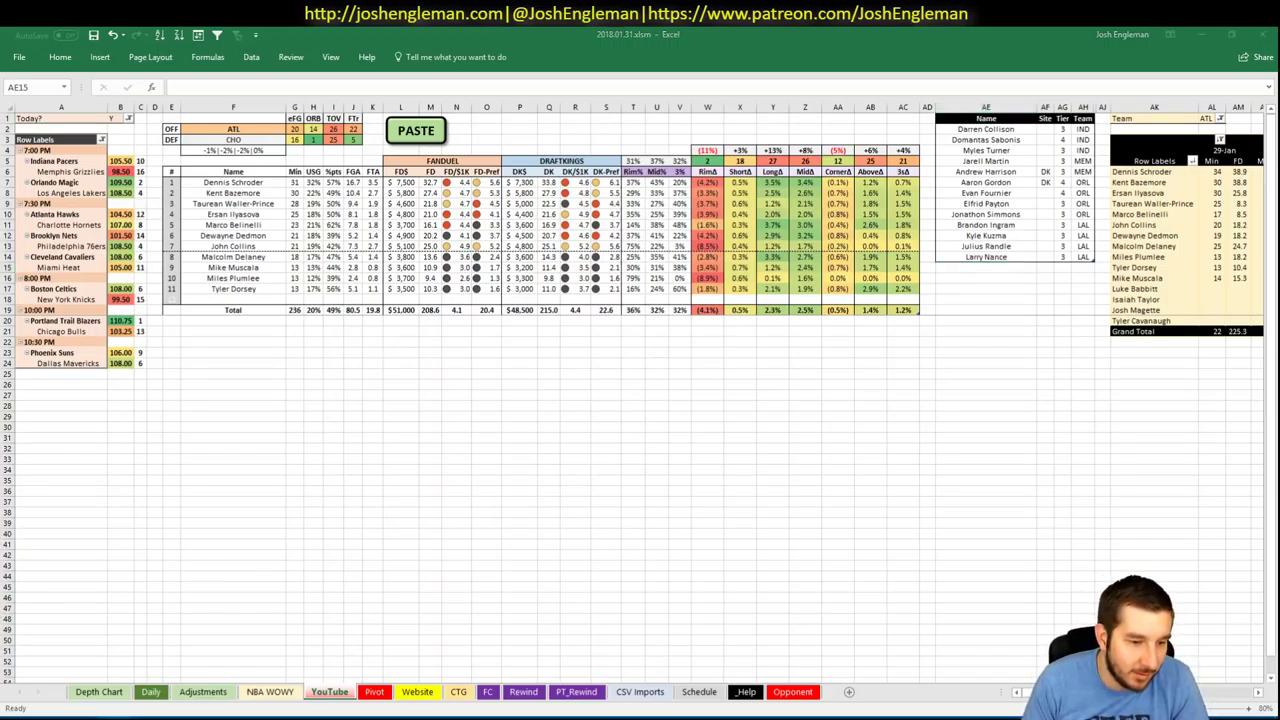
- Switch to Fantasy Cruncher in the browser and open the FanDuel NBA lineup cruncher for 2018-01-31
{"action": "key", "text": "alt+Tab"}
{"action": "left_click", "coordinate": [133, 32]}
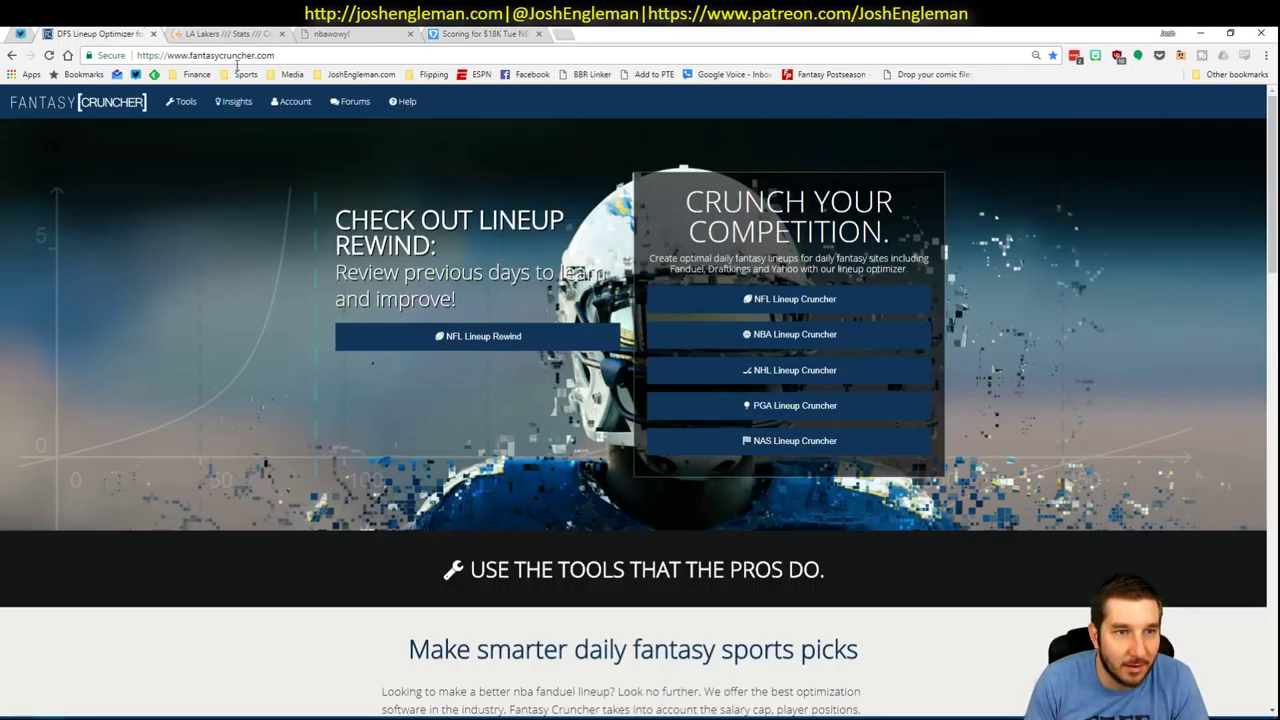
{"action": "mouse_move", "coordinate": [183, 101]}
{"action": "mouse_move", "coordinate": [210, 140]}
{"action": "left_click", "coordinate": [372, 196]}
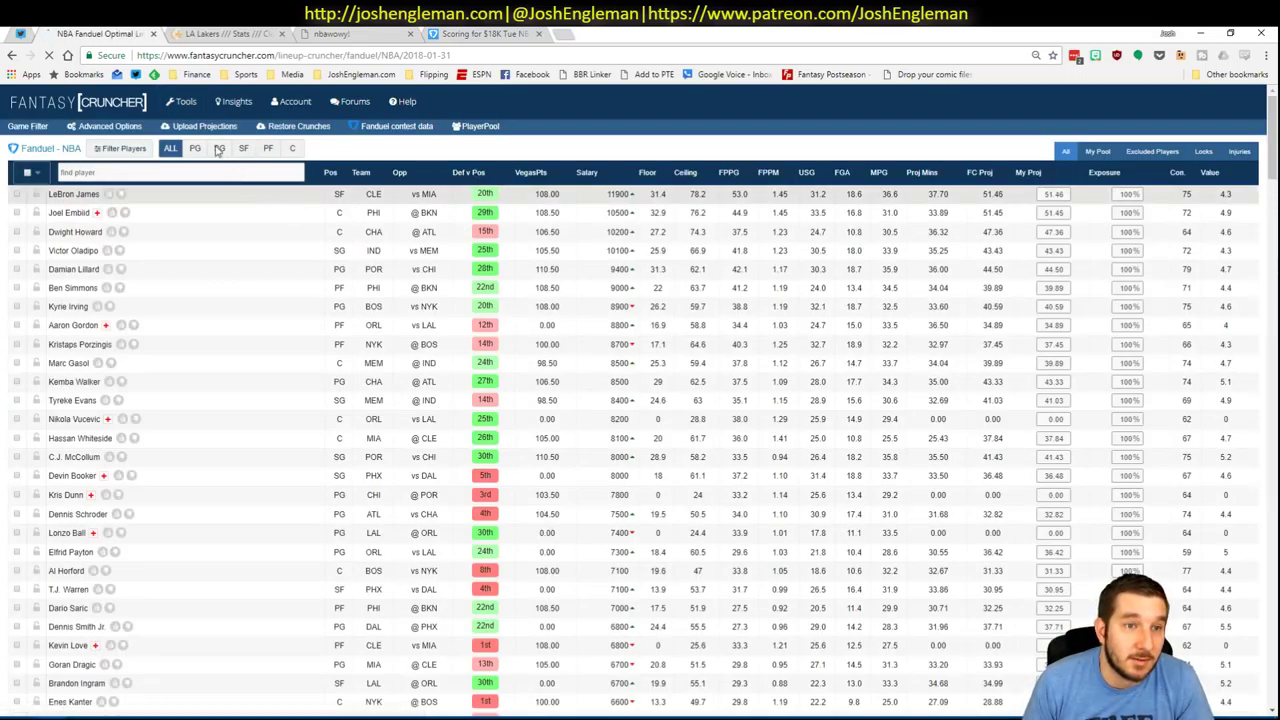
- Show only point guards and examine Dennis Schroder's game history filtered to opponent CHA
{"action": "left_click", "coordinate": [196, 148]}
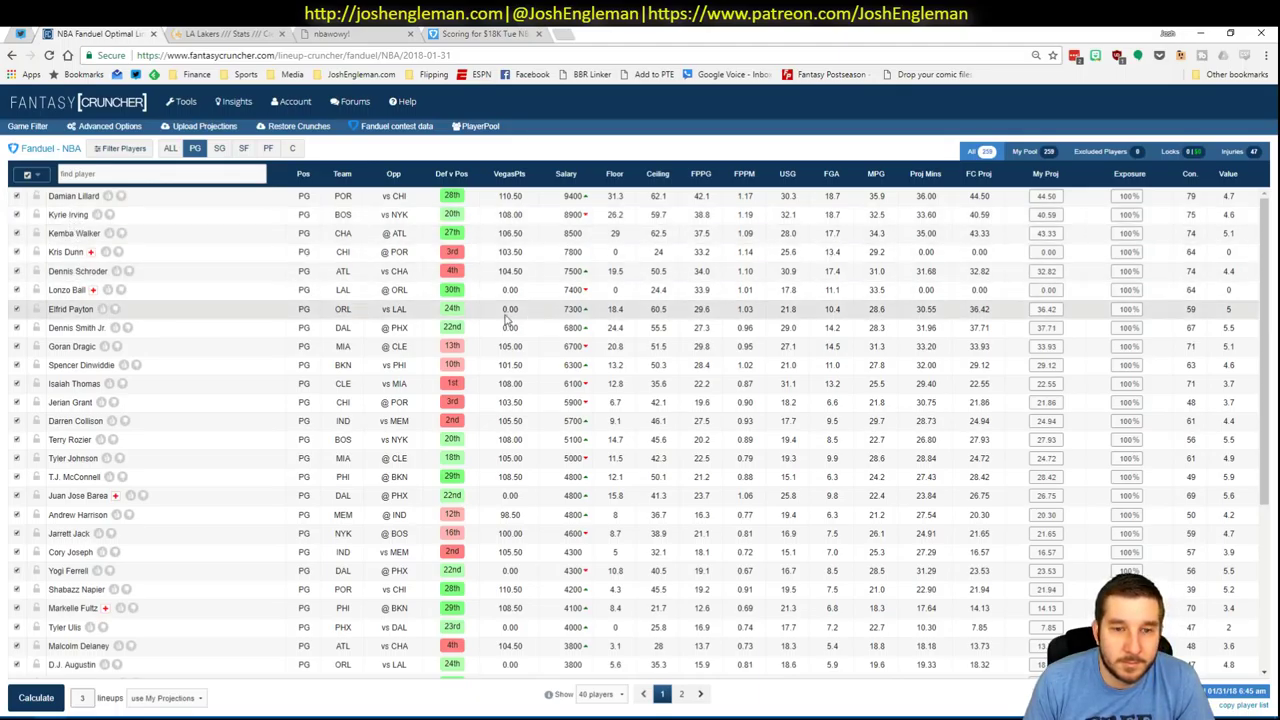
{"action": "left_click", "coordinate": [77, 271]}
{"action": "left_click", "coordinate": [405, 298]}
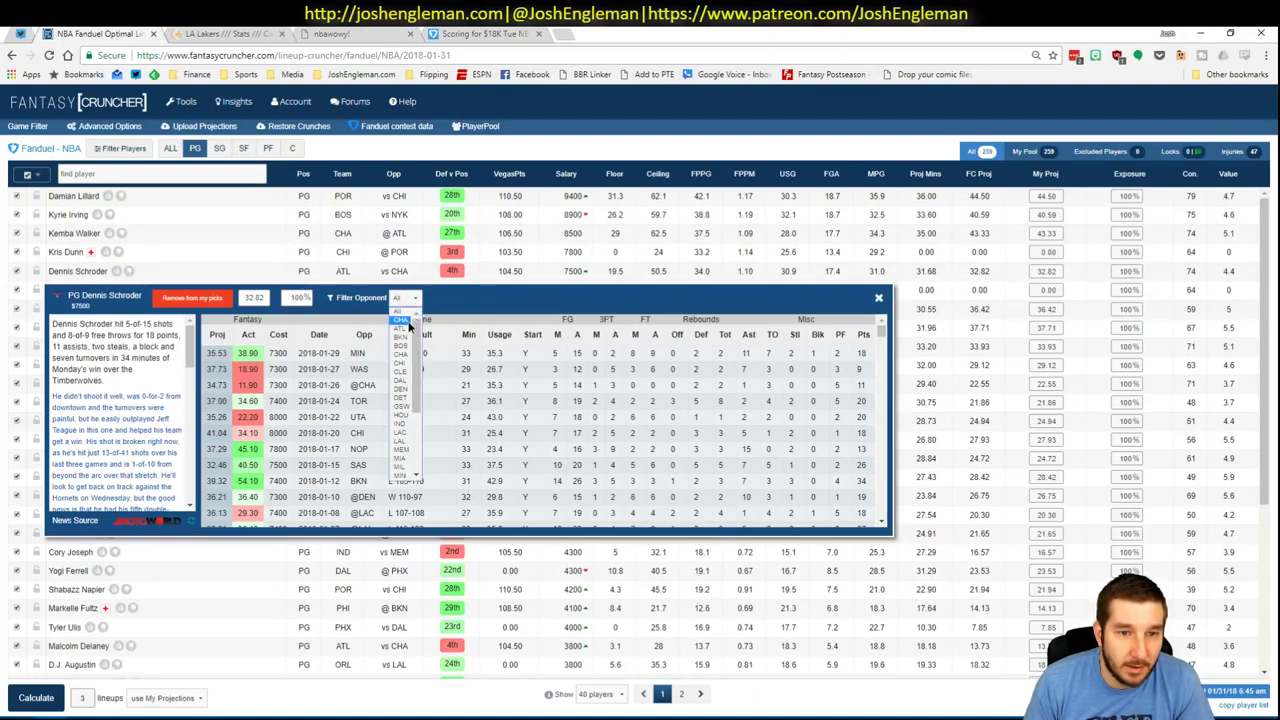
{"action": "left_click", "coordinate": [408, 320]}
- Return to Excel, check the Hawks' game log, and add Kent Bazemore with Tier 3 in the row below Larry Nance
{"action": "key", "text": "alt+Tab"}
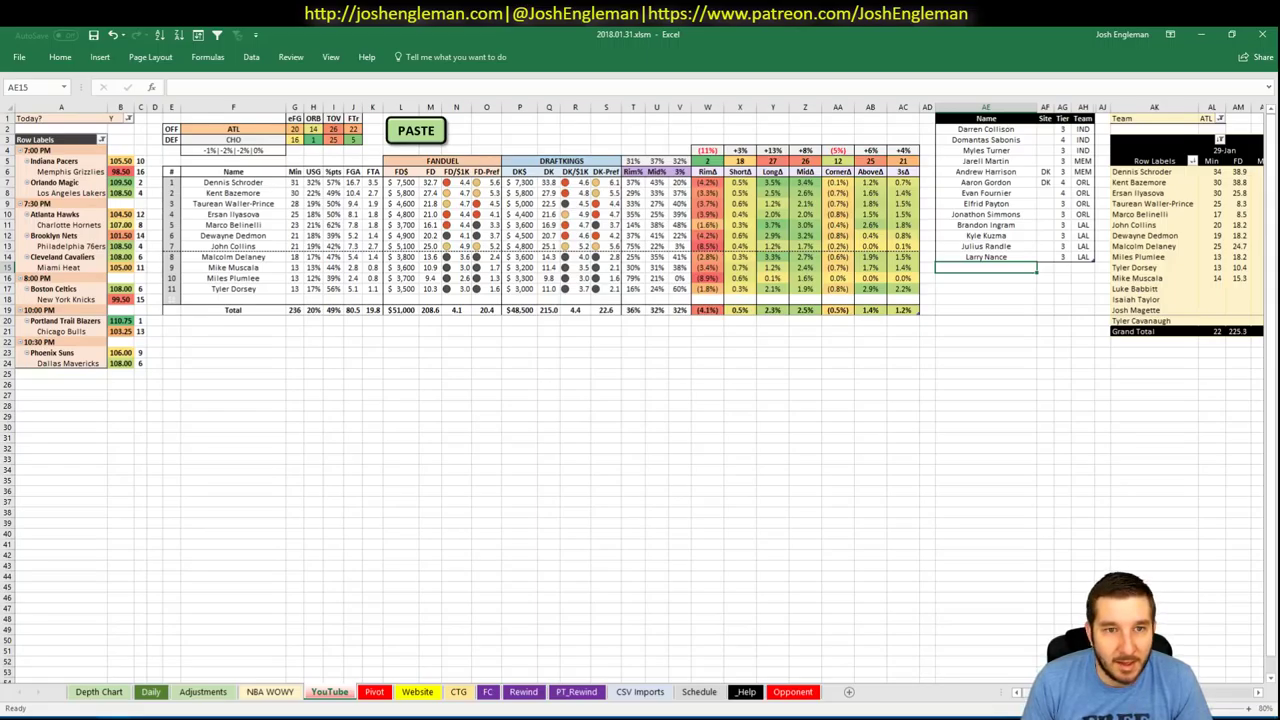
{"action": "scroll", "coordinate": [640, 400], "scroll_direction": "right", "scroll_amount": 7}
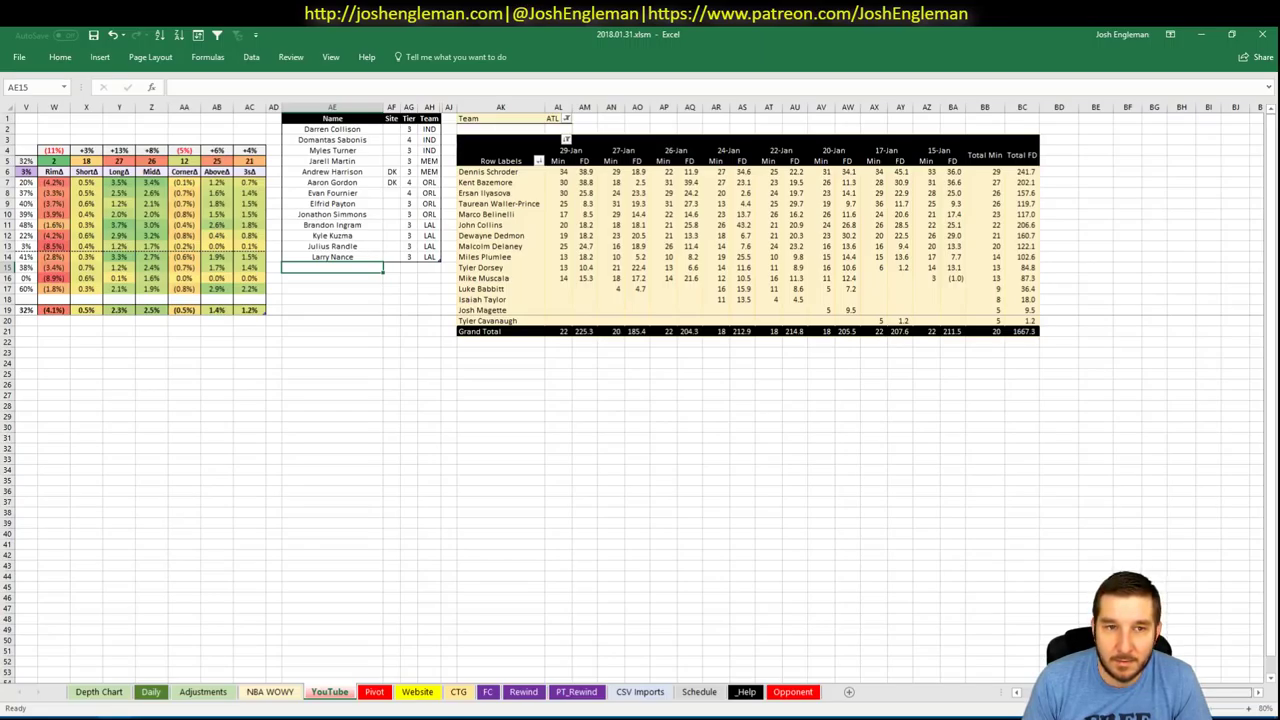
{"action": "scroll", "coordinate": [810, 646], "scroll_direction": "left", "scroll_amount": 7}
{"action": "type", "text": "Ke"}
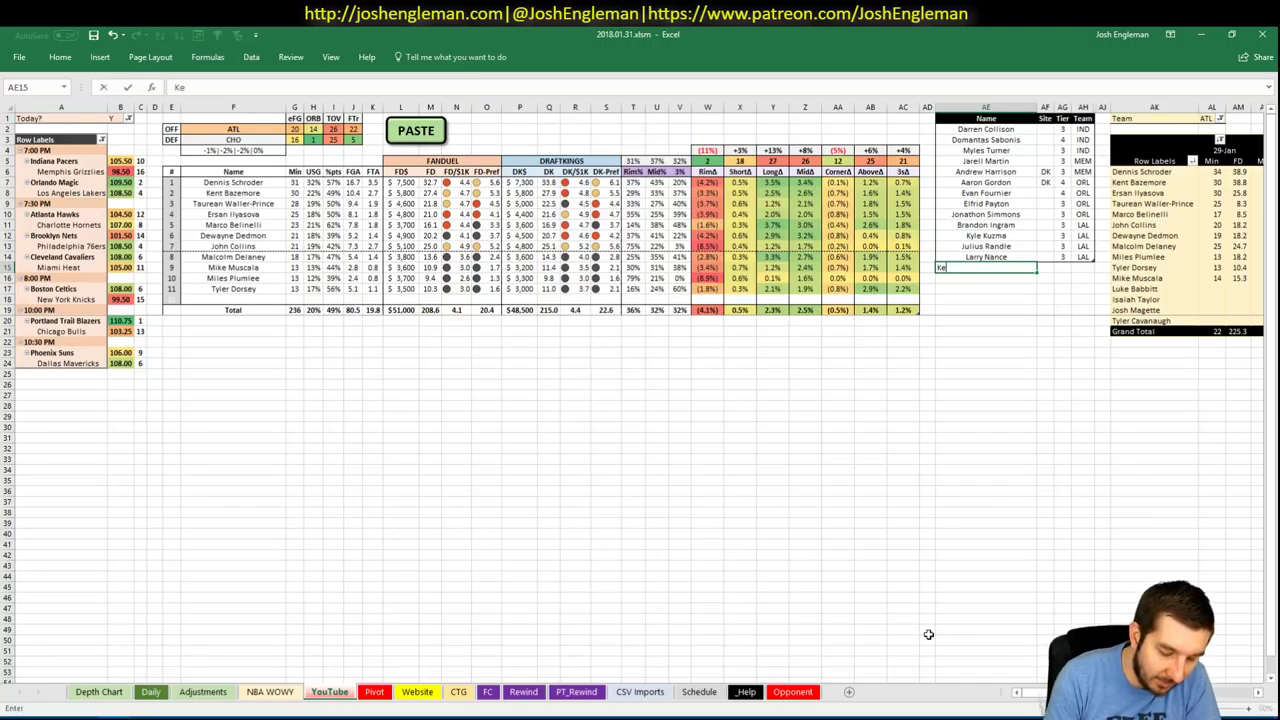
{"action": "type", "text": "nt Bazemore"}
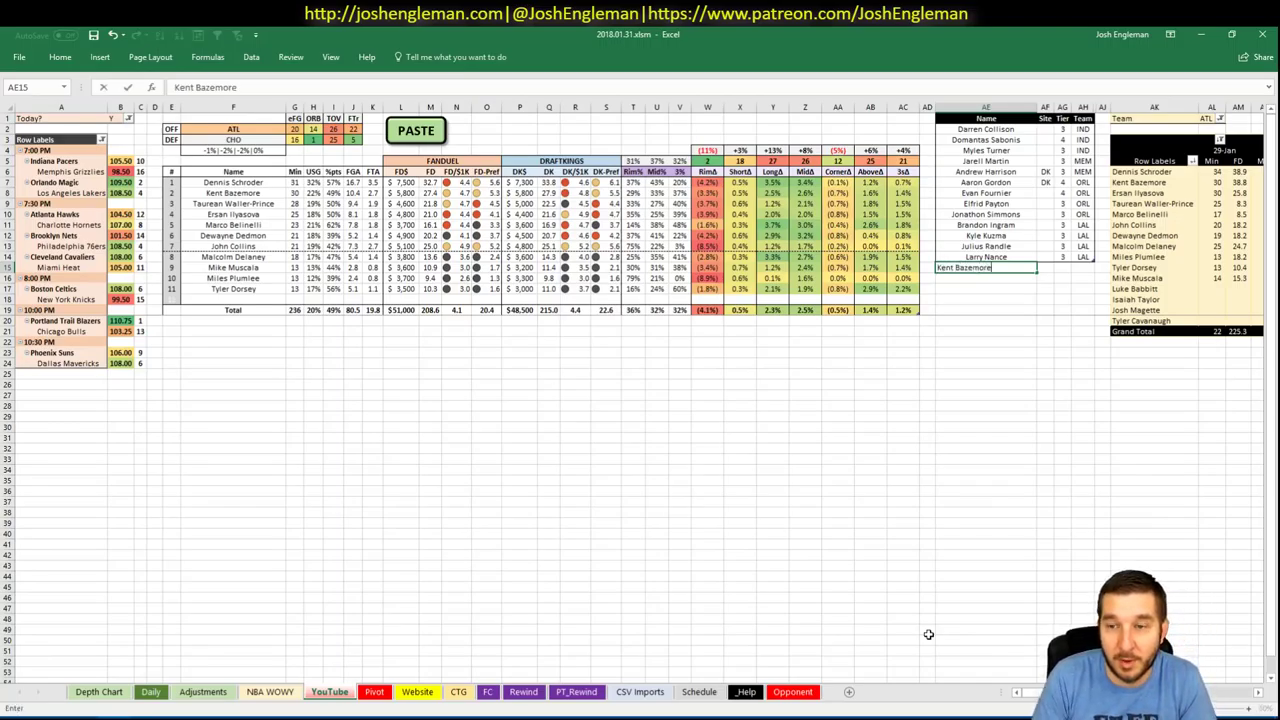
{"action": "key", "text": "Return"}
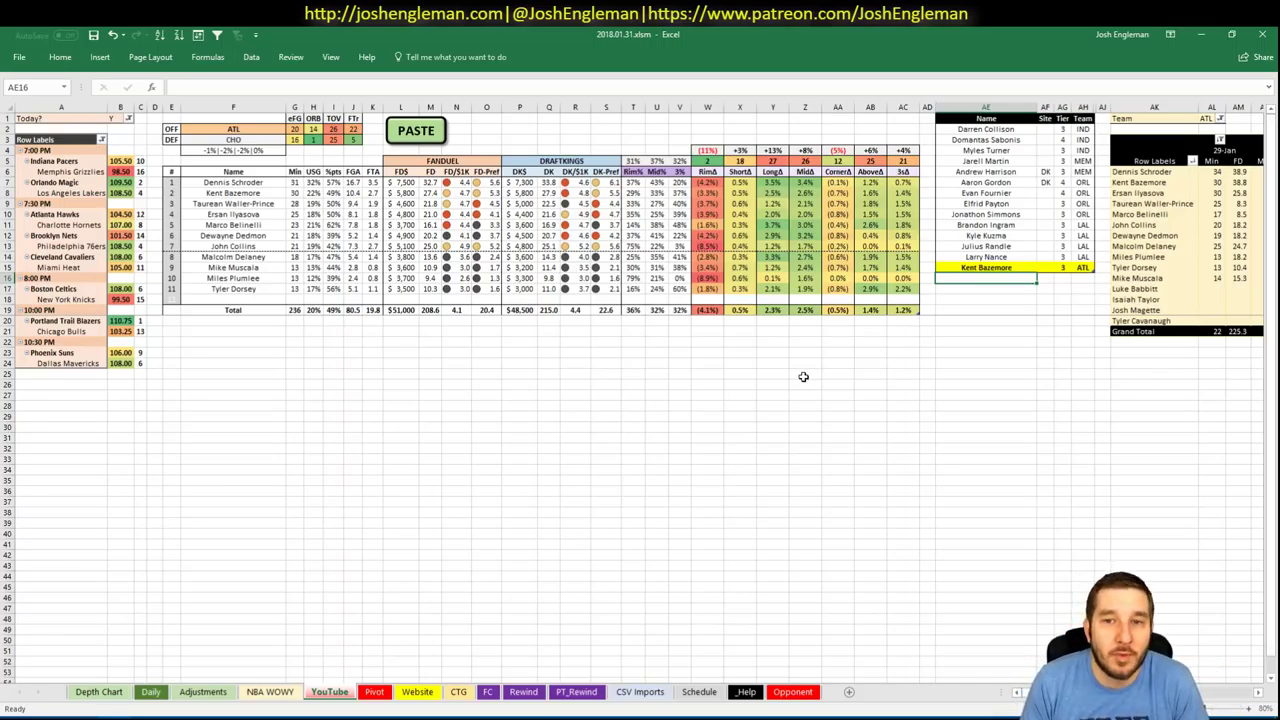
- Review the Hawks' game log and add Ersan Ilyasova with Tier 4 in the row below Kent Bazemore
{"action": "scroll", "coordinate": [803, 376], "scroll_direction": "right", "scroll_amount": 2}
{"action": "scroll", "coordinate": [640, 390], "scroll_direction": "right", "scroll_amount": 2}
{"action": "scroll", "coordinate": [640, 390], "scroll_direction": "right", "scroll_amount": 2}
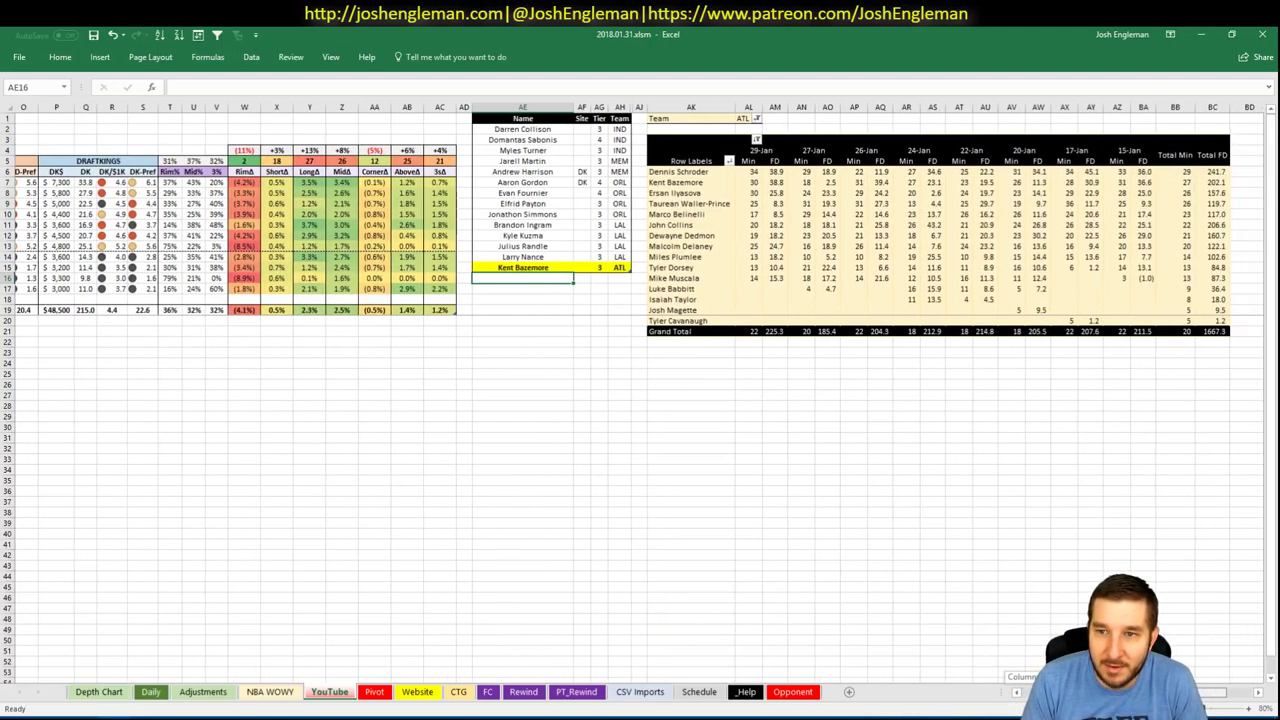
{"action": "scroll", "coordinate": [953, 660], "scroll_direction": "left", "scroll_amount": 6}
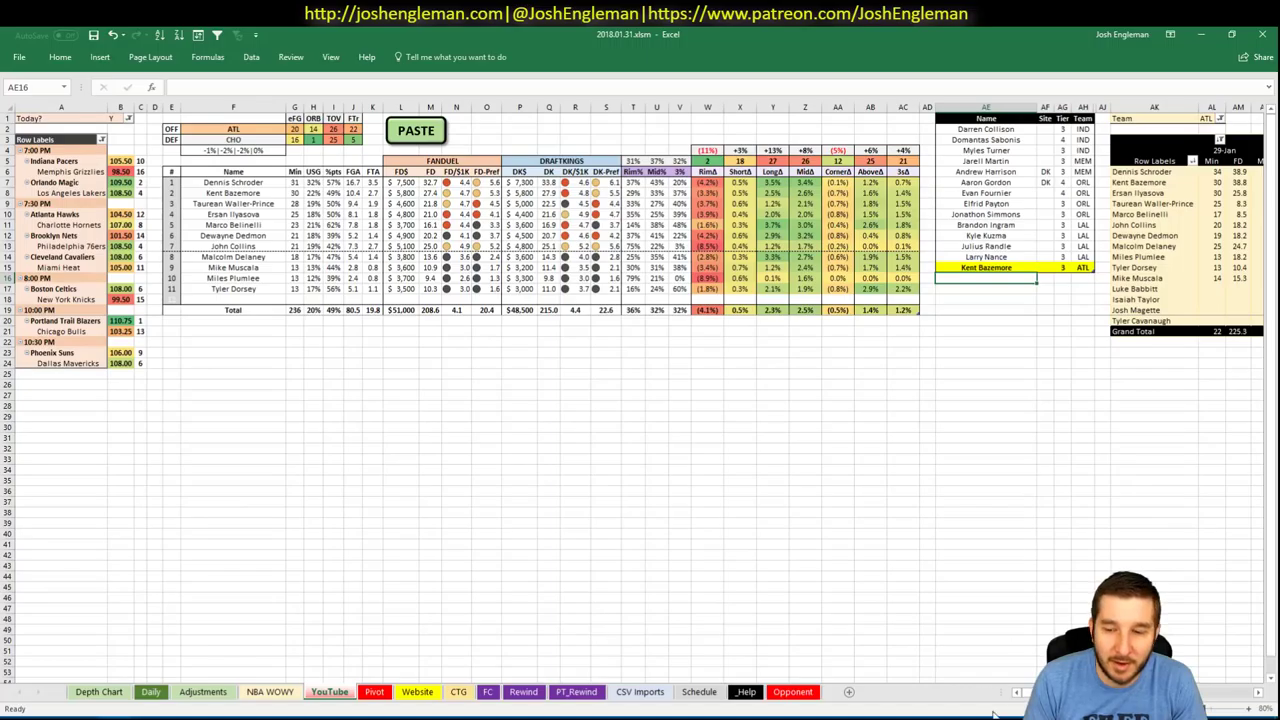
{"action": "left_click_drag", "start_coordinate": [1030, 692], "coordinate": [754, 614]}
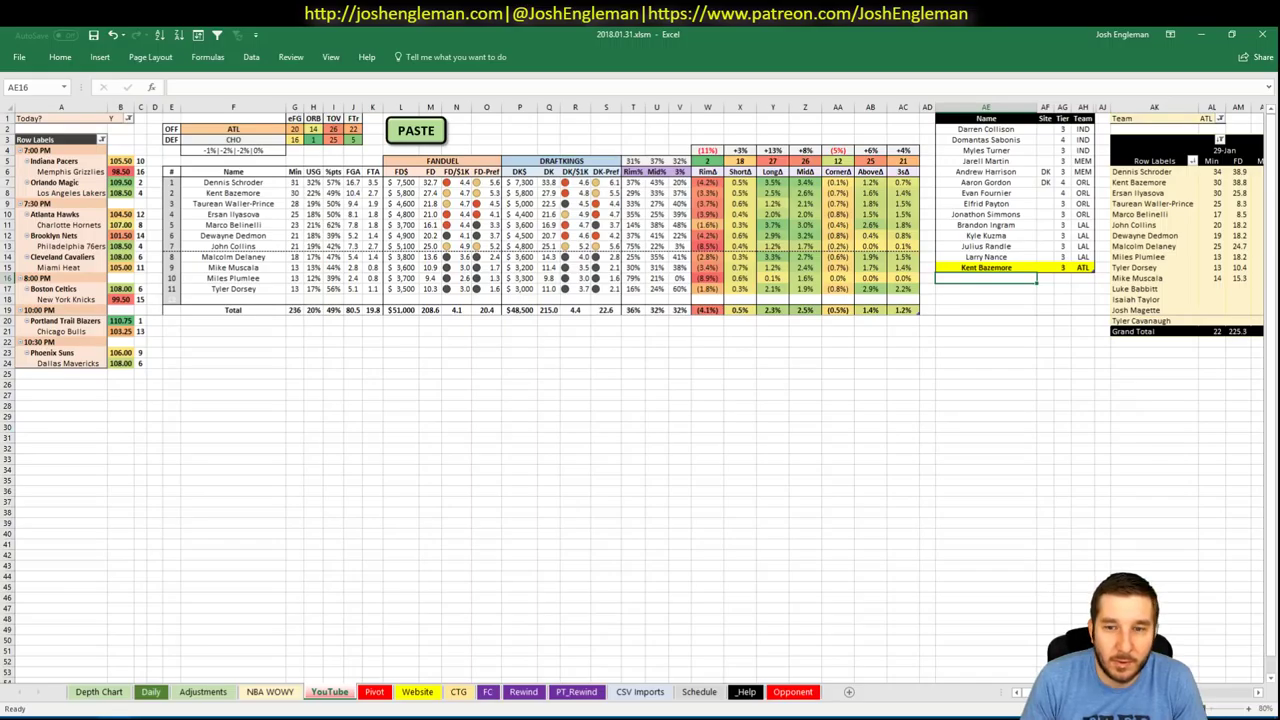
{"action": "scroll", "coordinate": [1272, 697], "scroll_direction": "right", "scroll_amount": 7}
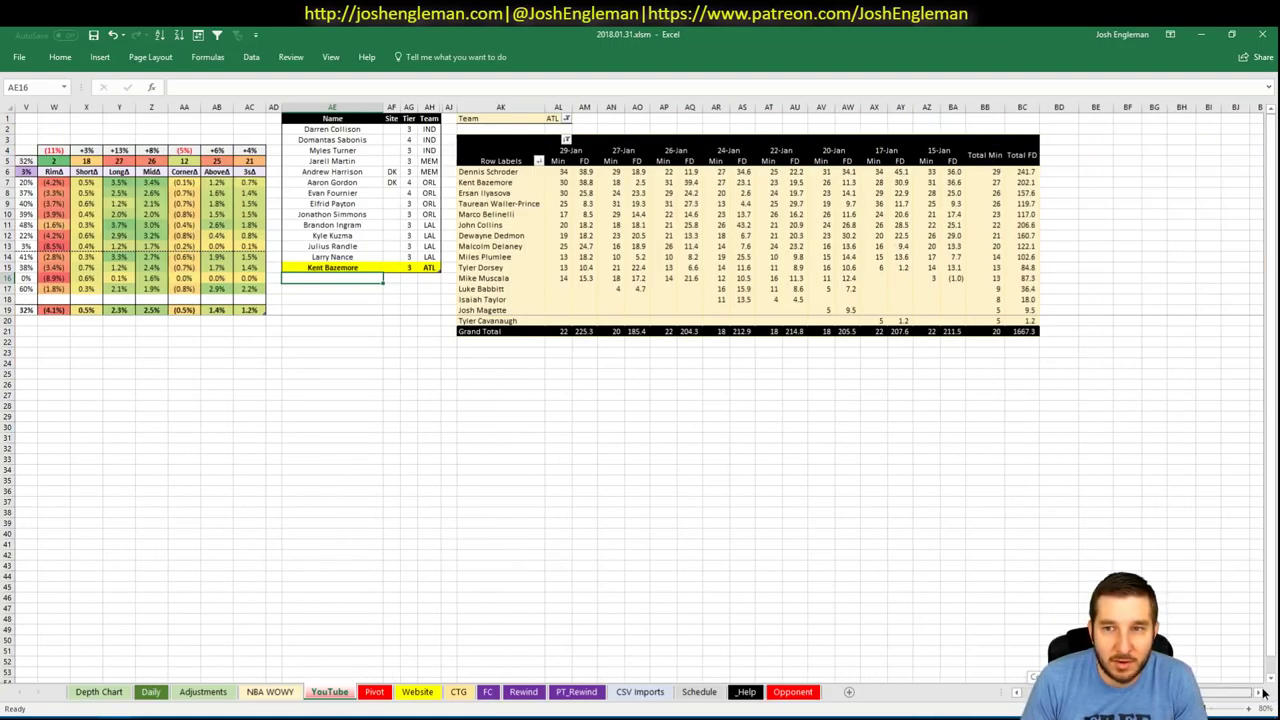
{"action": "scroll", "coordinate": [1263, 690], "scroll_direction": "left", "scroll_amount": 7}
{"action": "type", "text": "Ersan Ilyasova"}
{"action": "key", "text": "Return"}
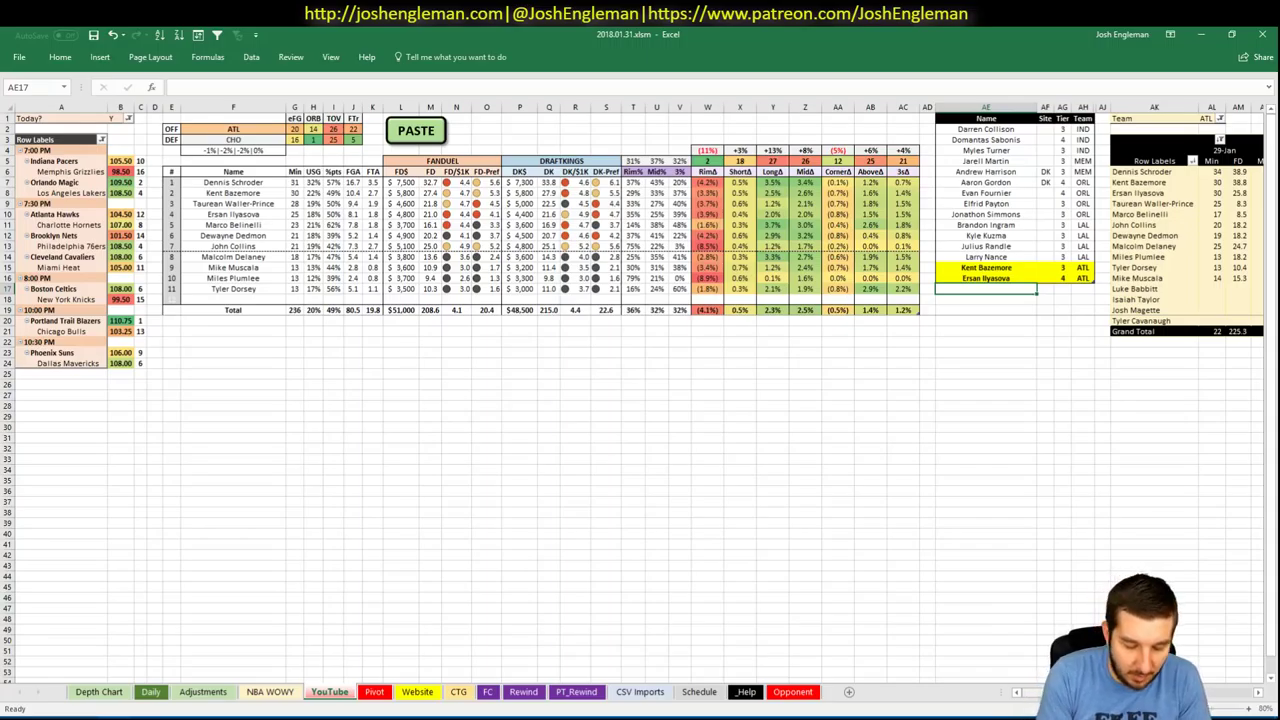
- Add John Collins with Tier 4 to the shortlist in the row below Ersan Ilyasova
{"action": "type", "text": "John COlli"}
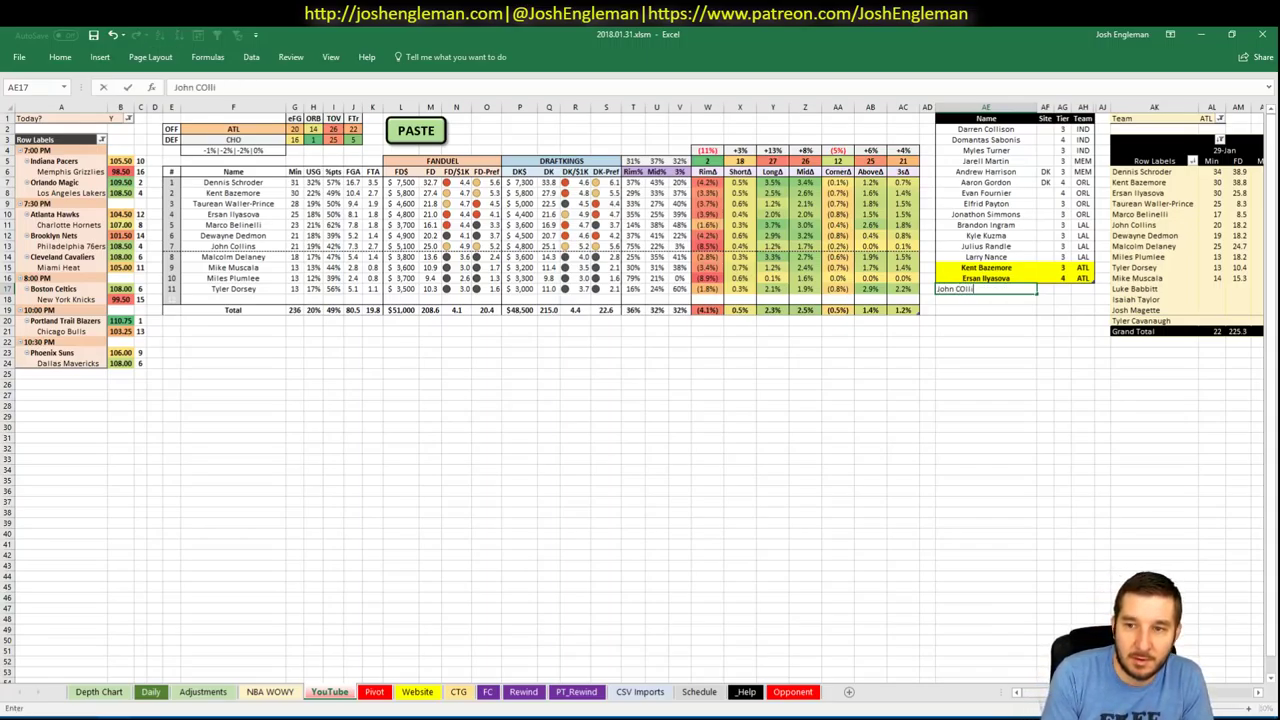
{"action": "type", "text": "ns"}
{"action": "key", "text": "Tab"}
{"action": "key", "text": "Tab"}
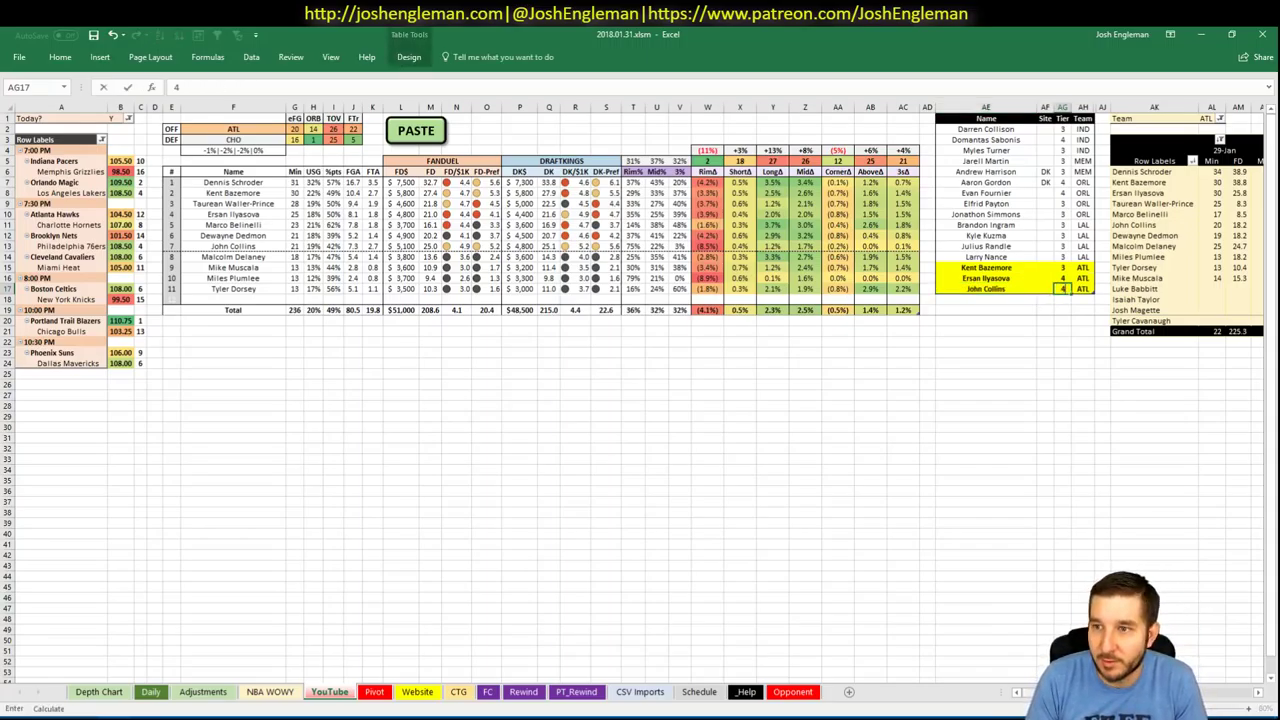
{"action": "key", "text": "Return"}
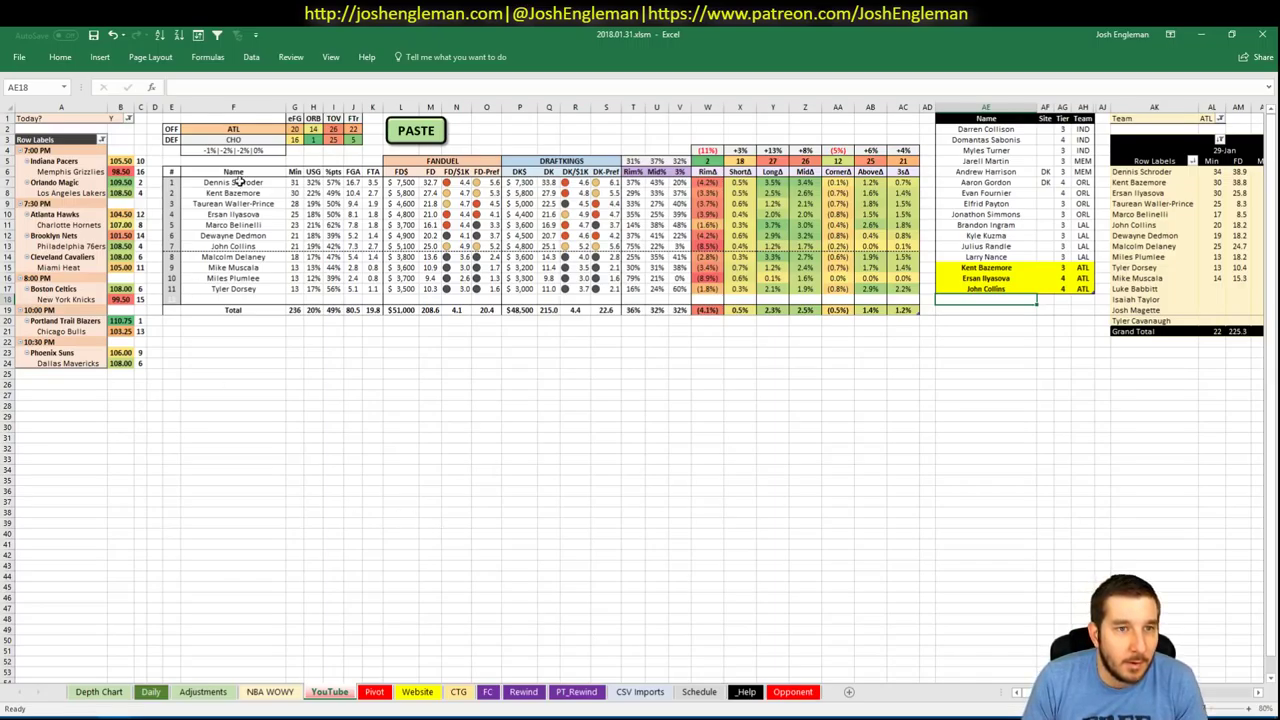
- Set the offensive team in the matchup table to CHO, filter the game log pivot to team CHO, and review it
{"action": "left_click", "coordinate": [256, 131]}
{"action": "type", "text": "CHO"}
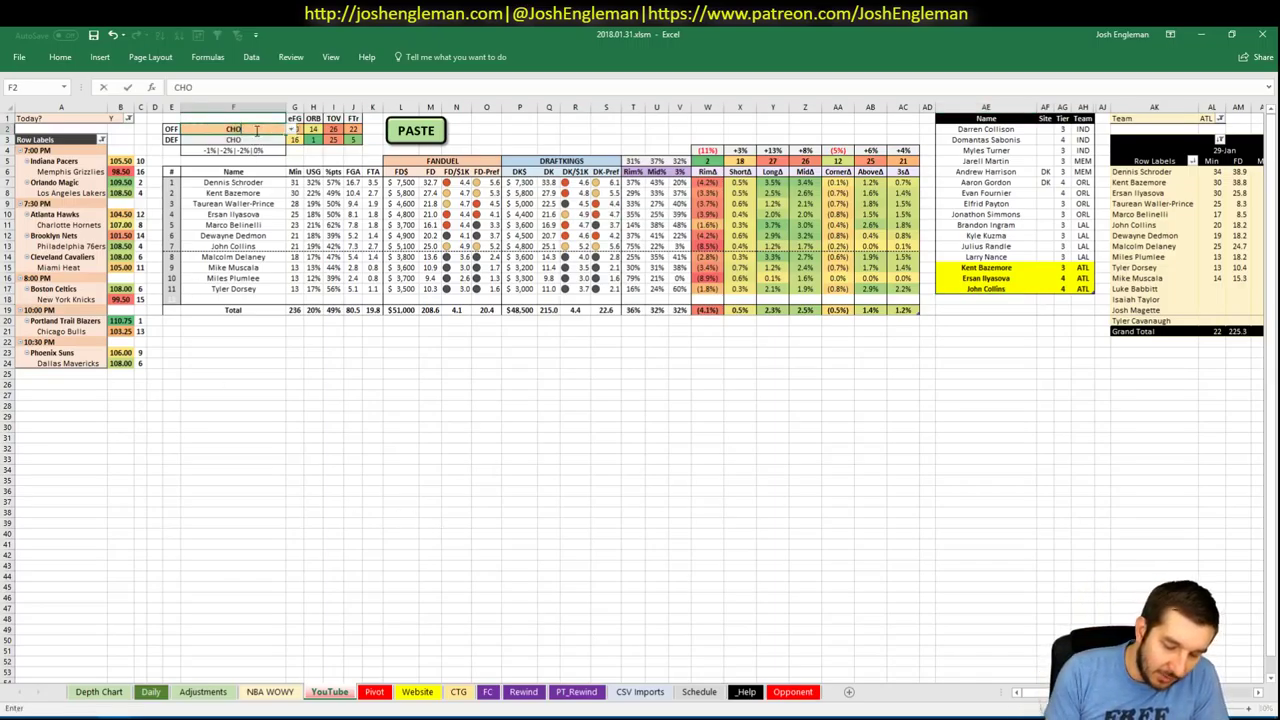
{"action": "key", "text": "Return"}
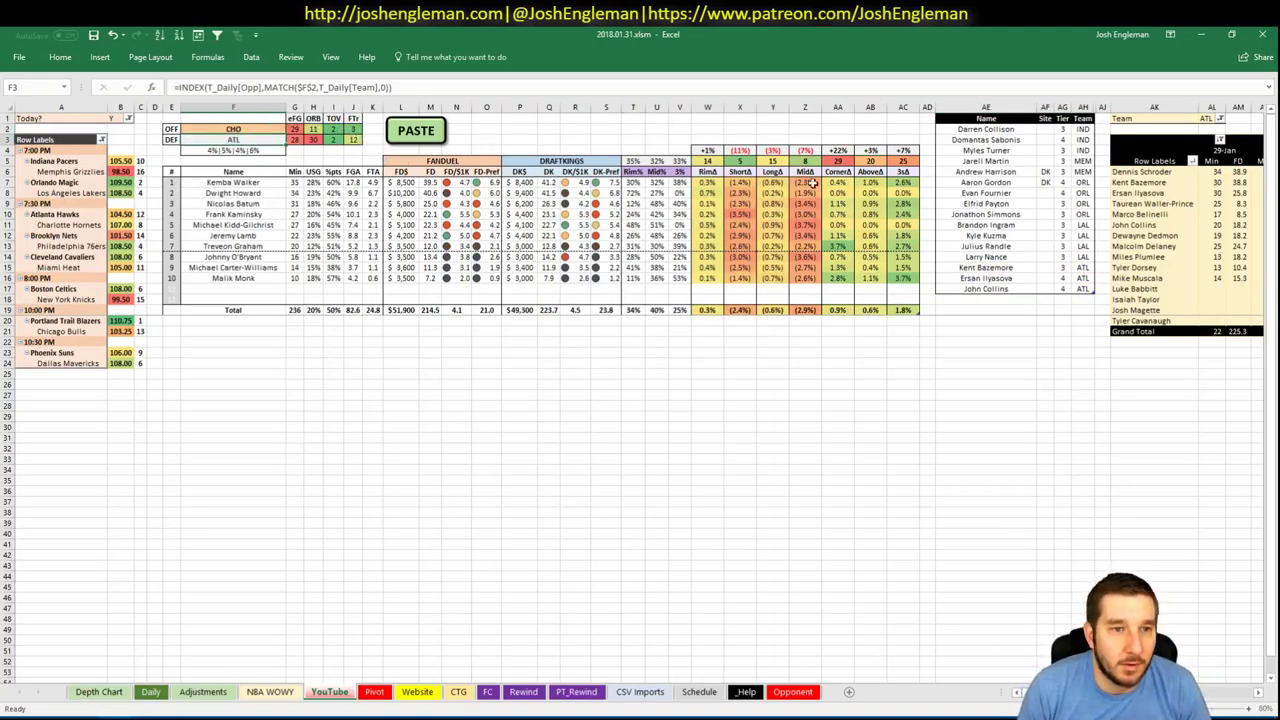
{"action": "left_click", "coordinate": [985, 297]}
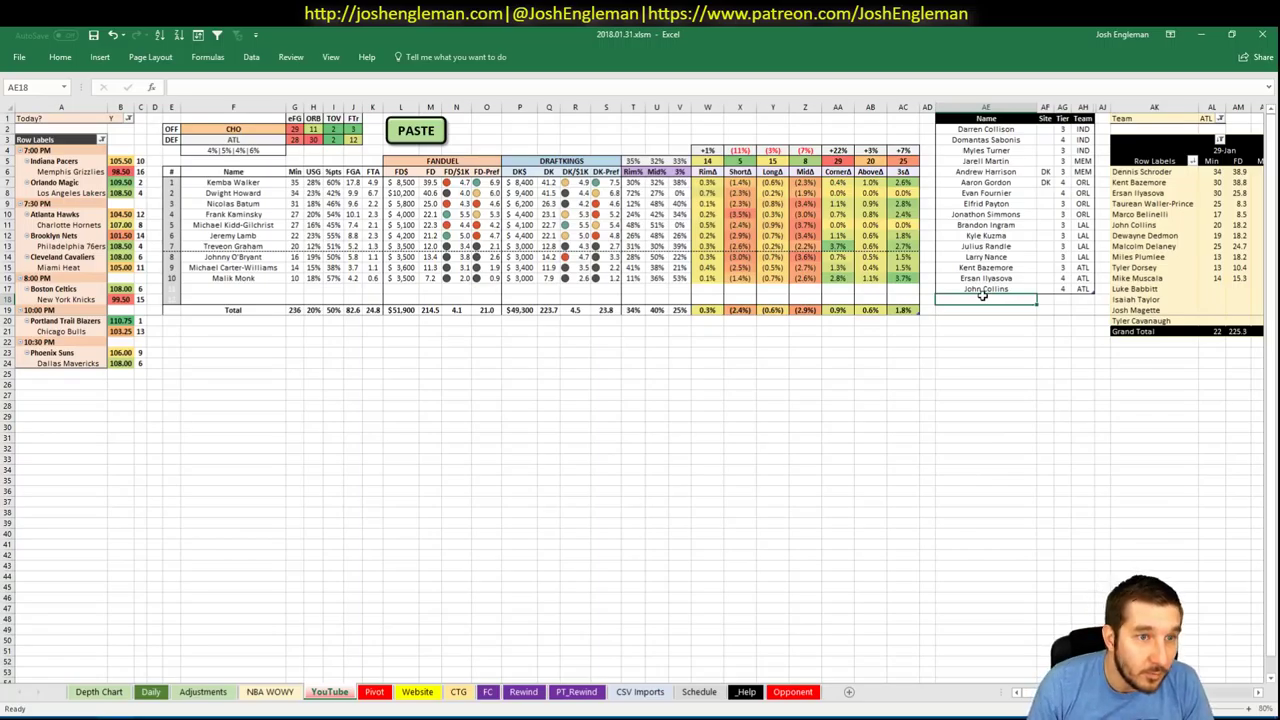
{"action": "left_click", "coordinate": [1210, 120]}
{"action": "type", "text": "CHO"}
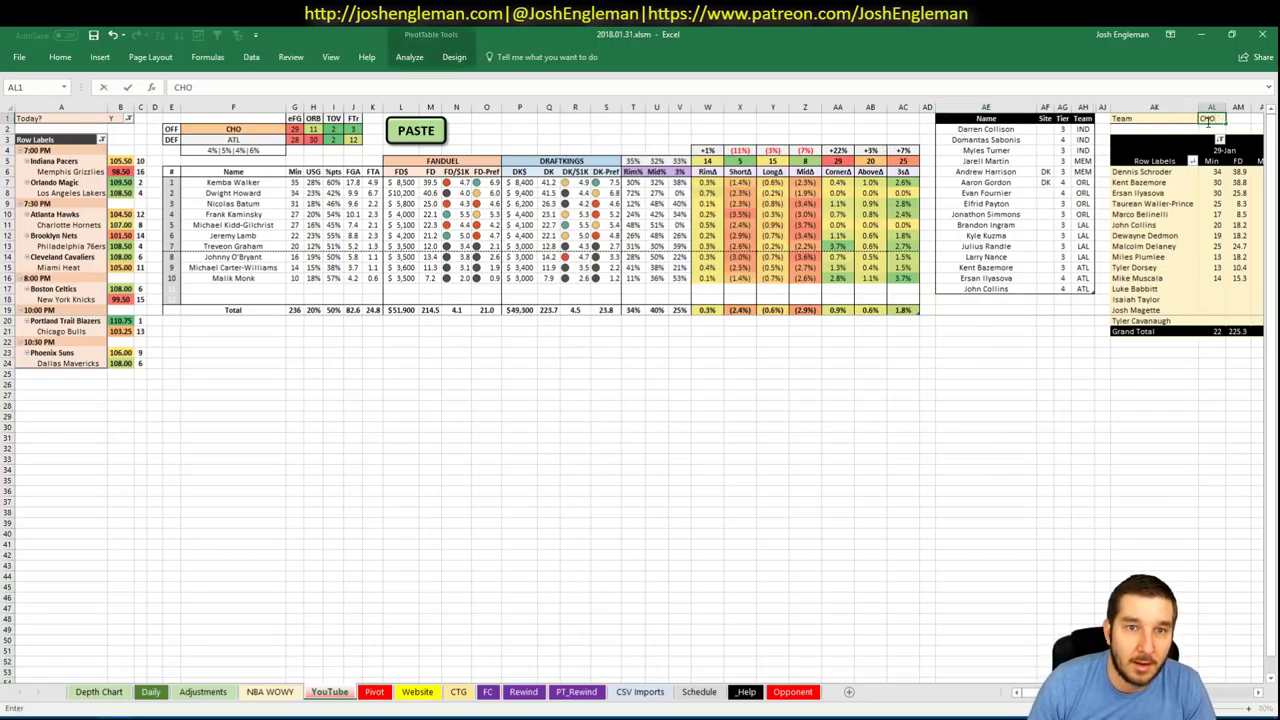
{"action": "key", "text": "Return"}
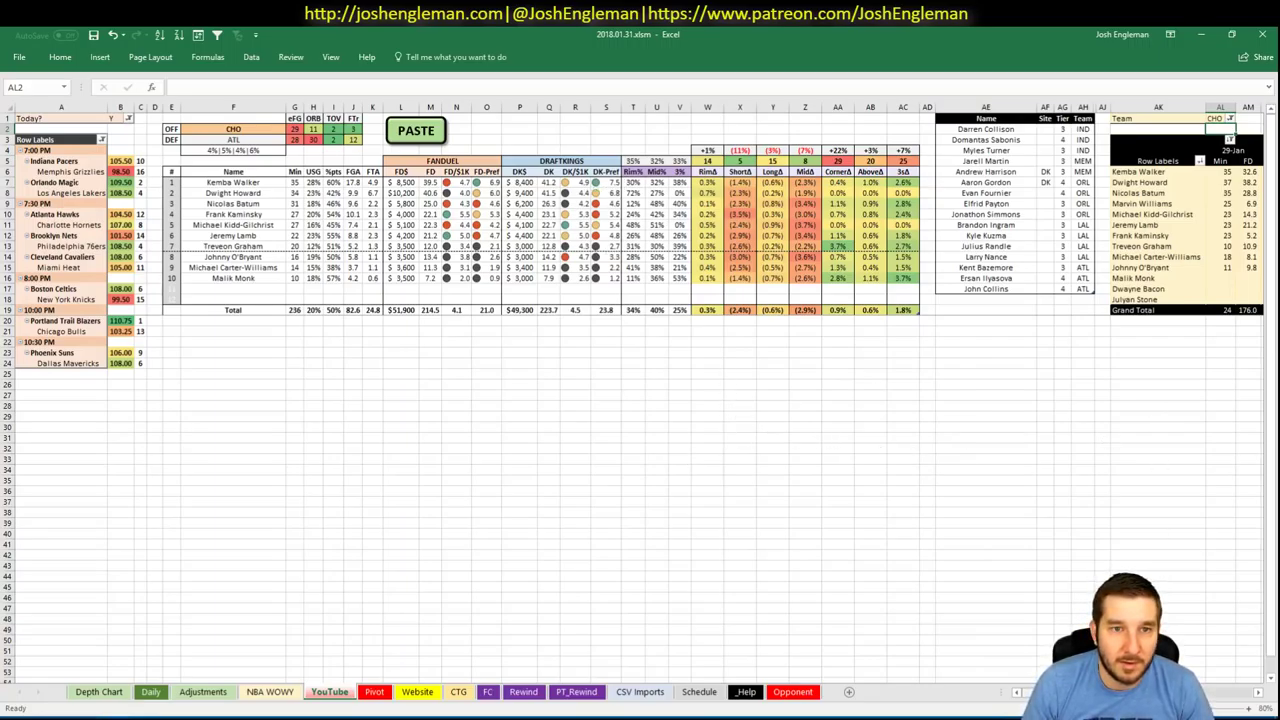
{"action": "left_click", "coordinate": [1218, 691]}
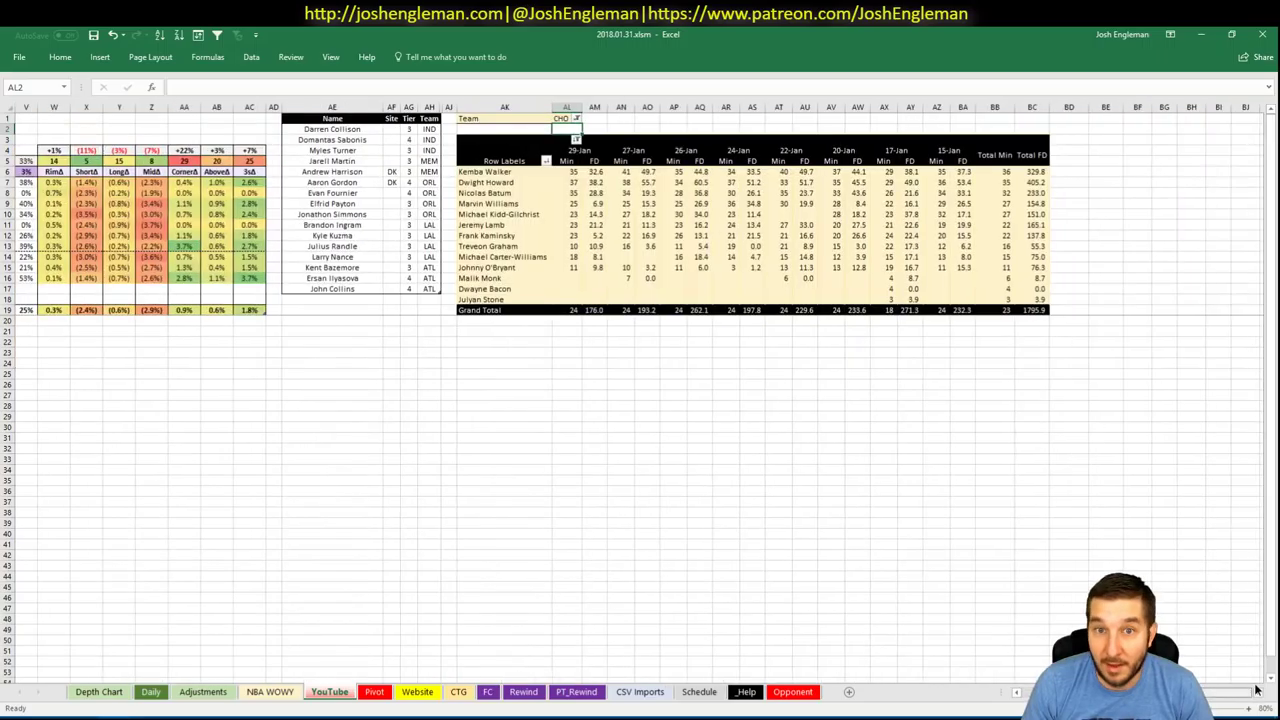
- Add Kemba Walker with Tier 2 to the shortlist in the row below John Collins
{"action": "left_click", "coordinate": [990, 299]}
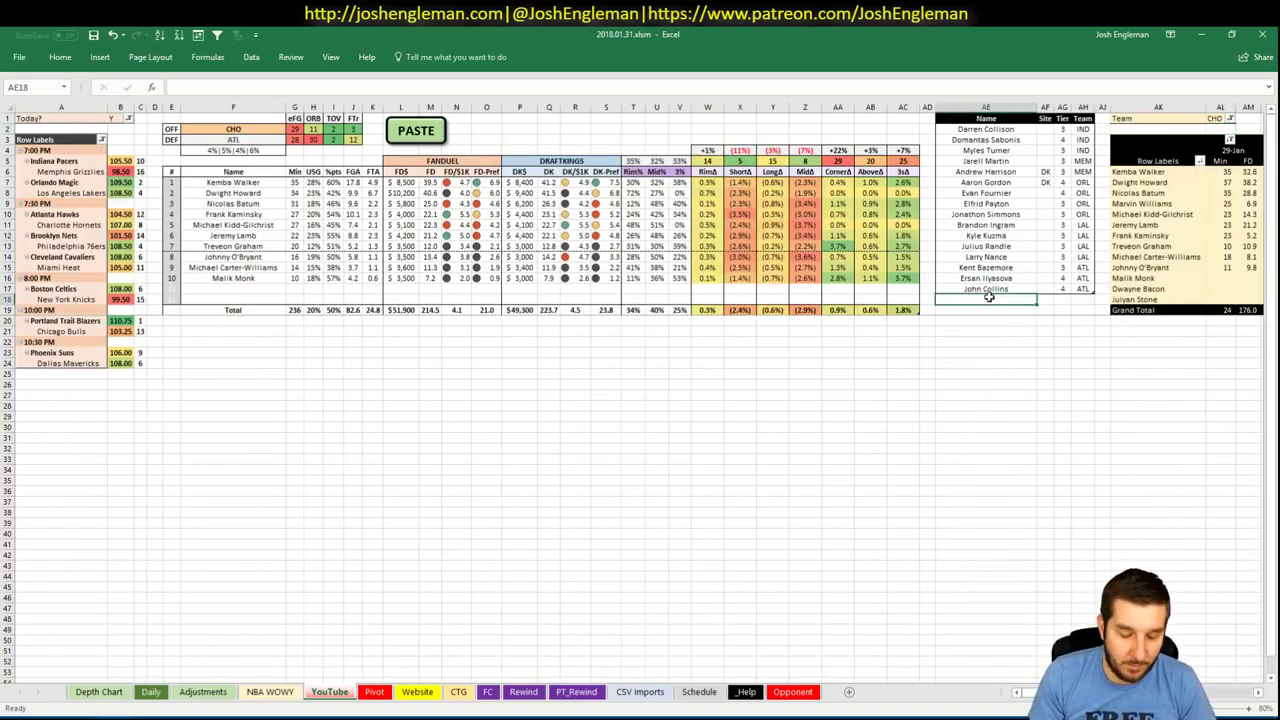
{"action": "type", "text": "Kemba Walker"}
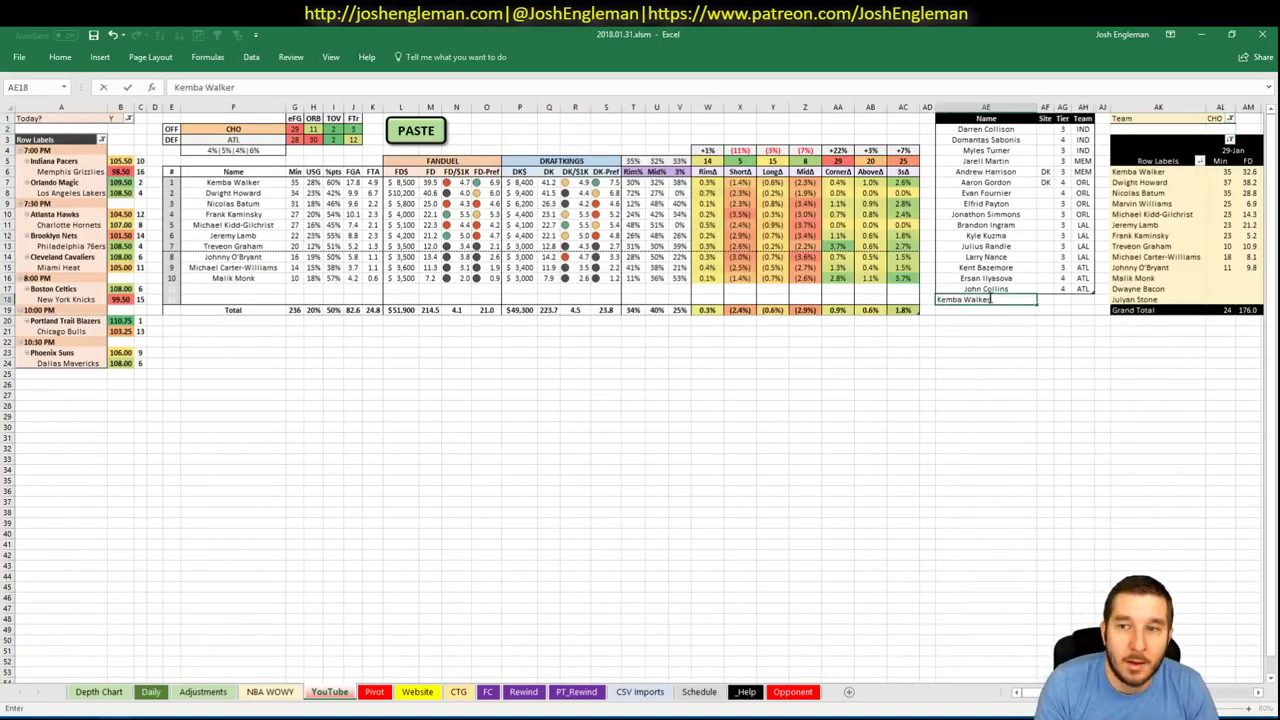
{"action": "key", "text": "Tab"}
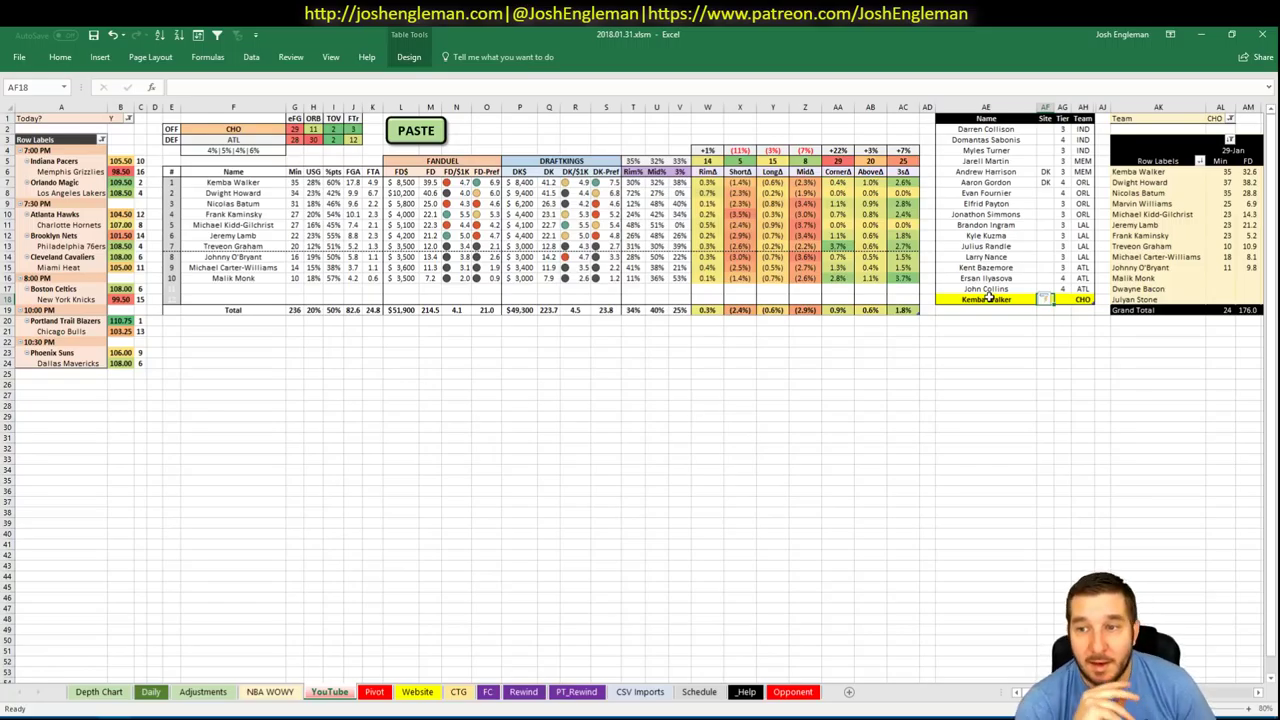
{"action": "key", "text": "Right"}
{"action": "type", "text": "2"}
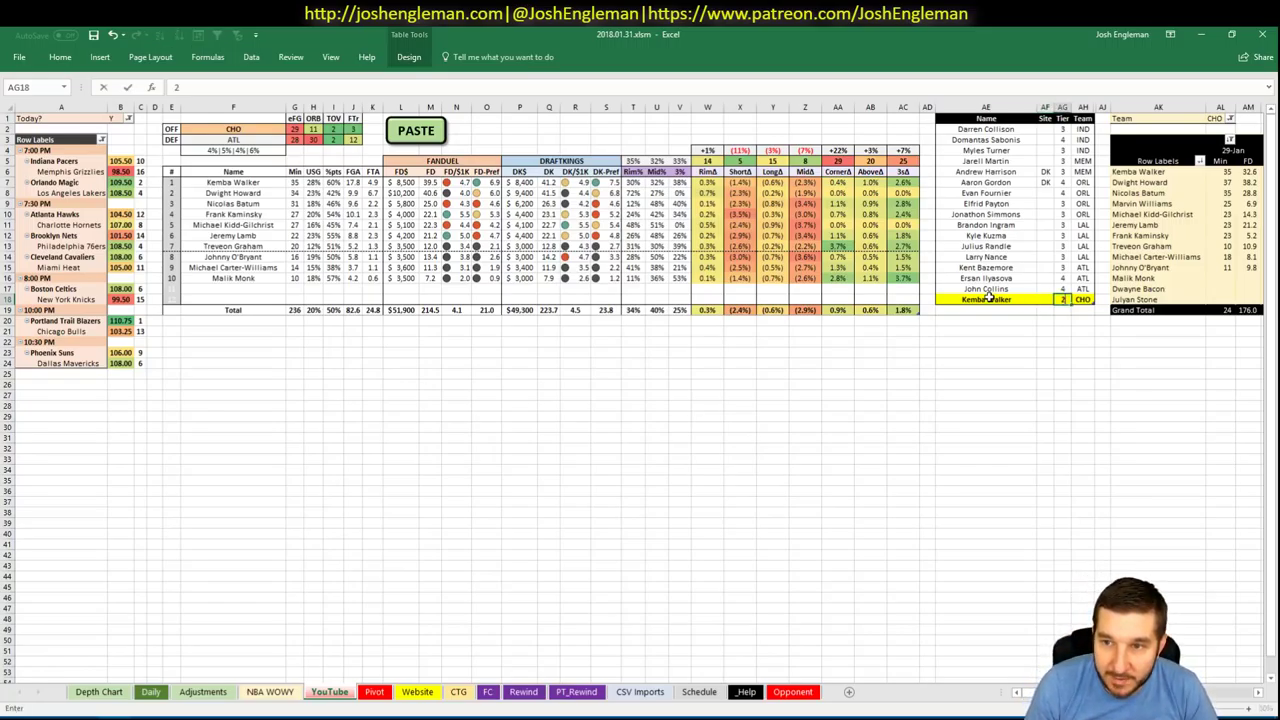
{"action": "key", "text": "Return"}
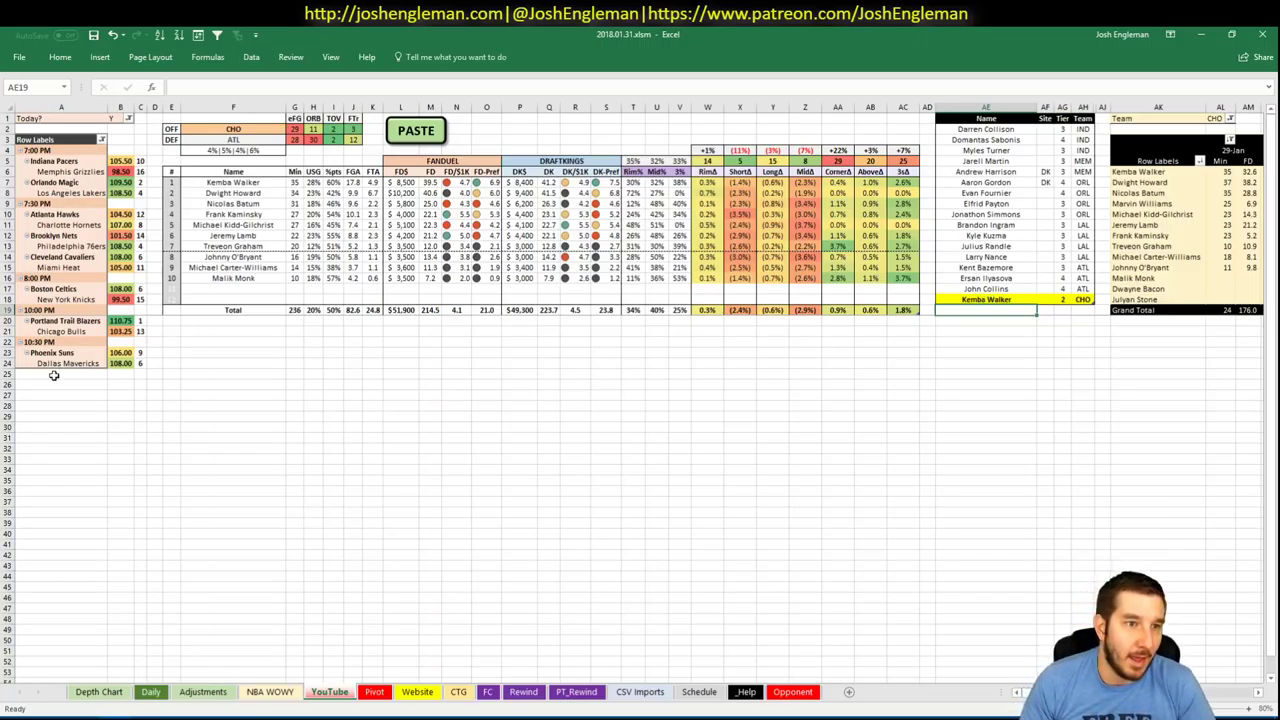
- Switch to Fantasy Cruncher in the browser and examine Kemba Walker's game history filtered to opponent ATL
{"action": "left_click", "coordinate": [50, 714]}
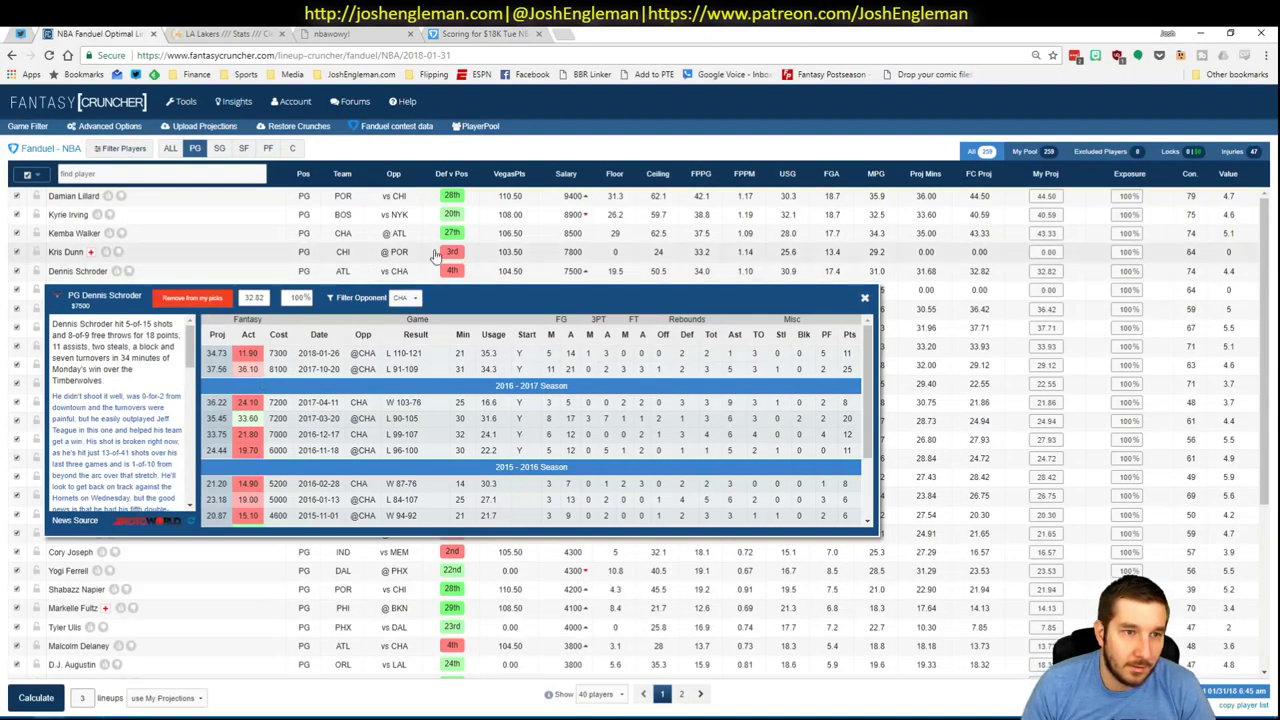
{"action": "left_click", "coordinate": [366, 268]}
{"action": "left_click", "coordinate": [75, 233]}
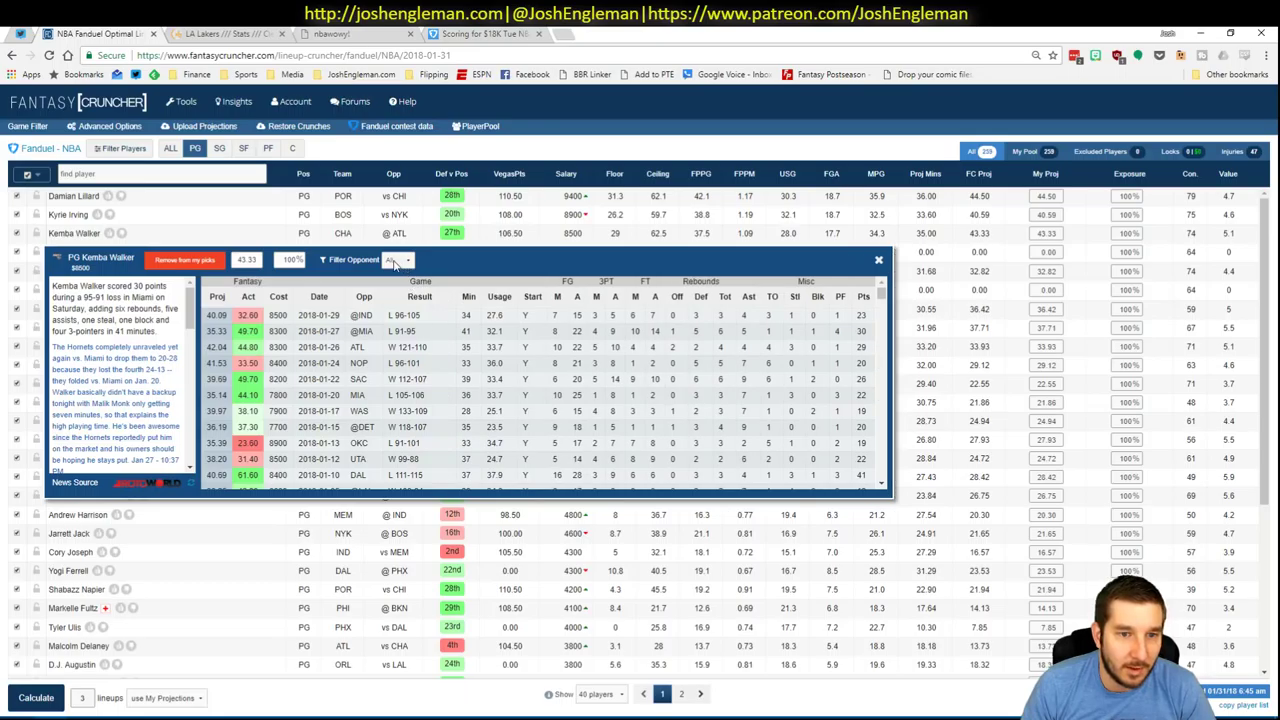
{"action": "left_click", "coordinate": [399, 261]}
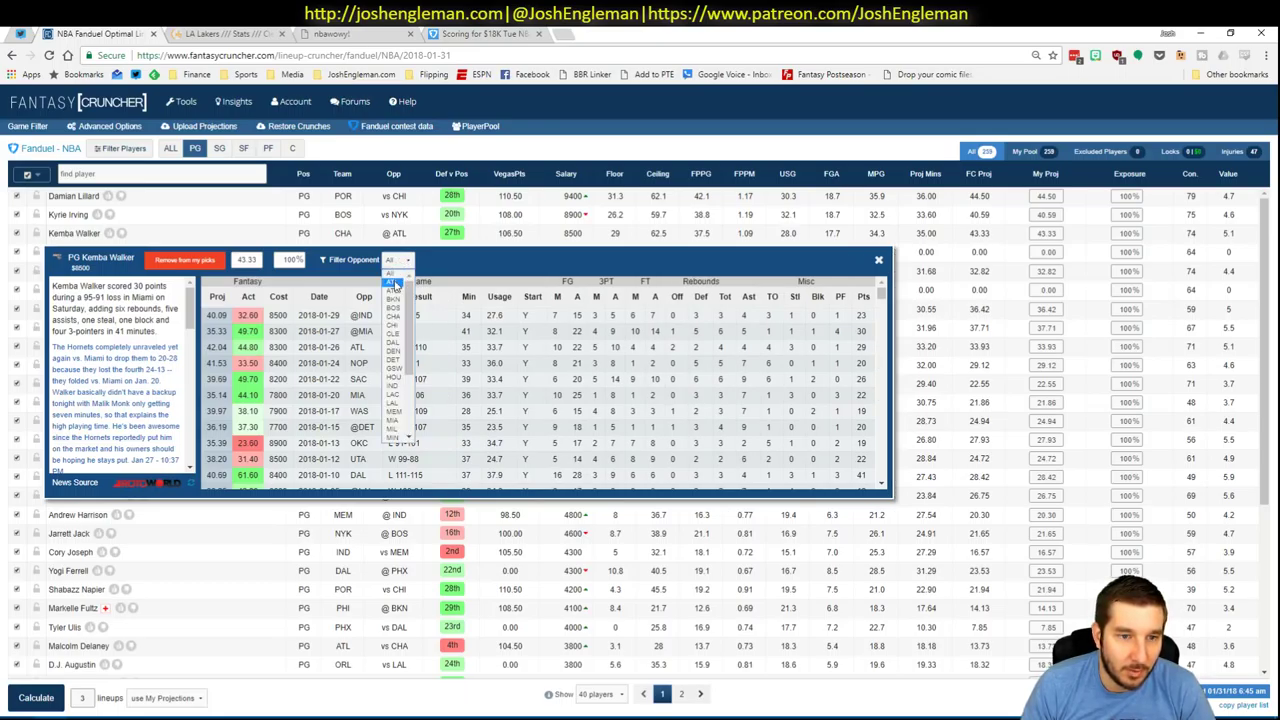
{"action": "left_click", "coordinate": [394, 284]}
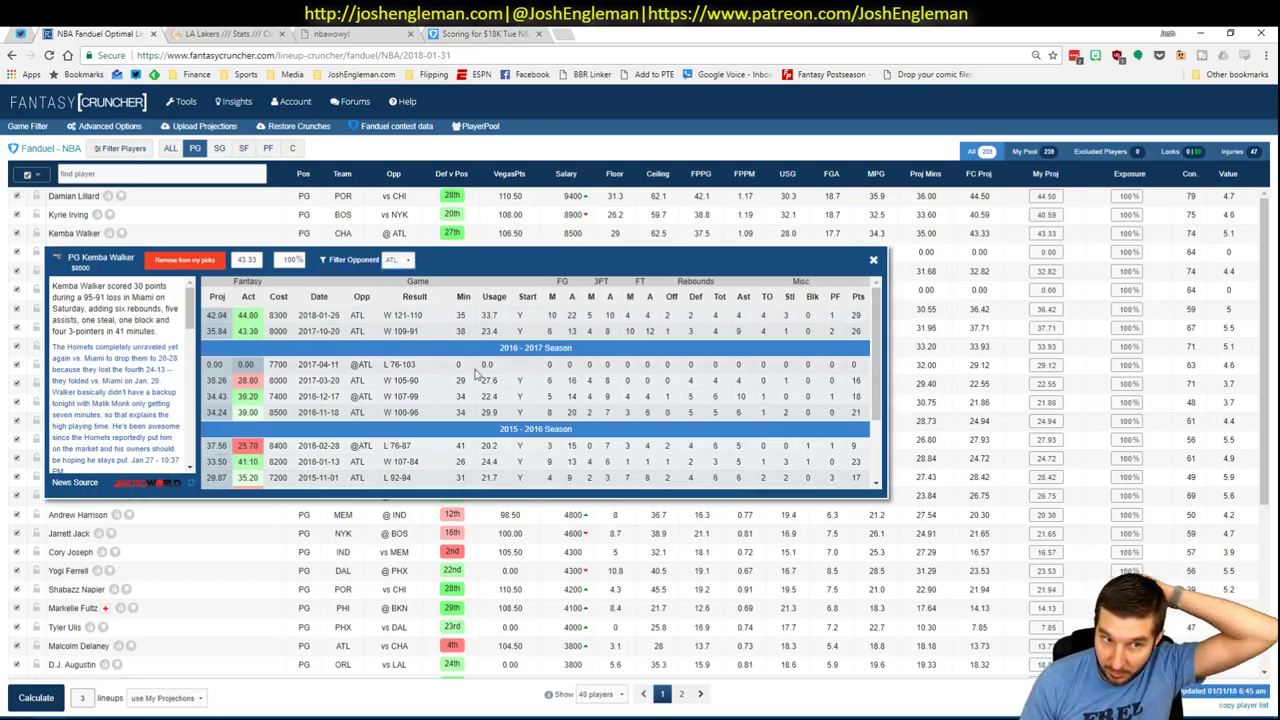
{"action": "left_click", "coordinate": [872, 259]}
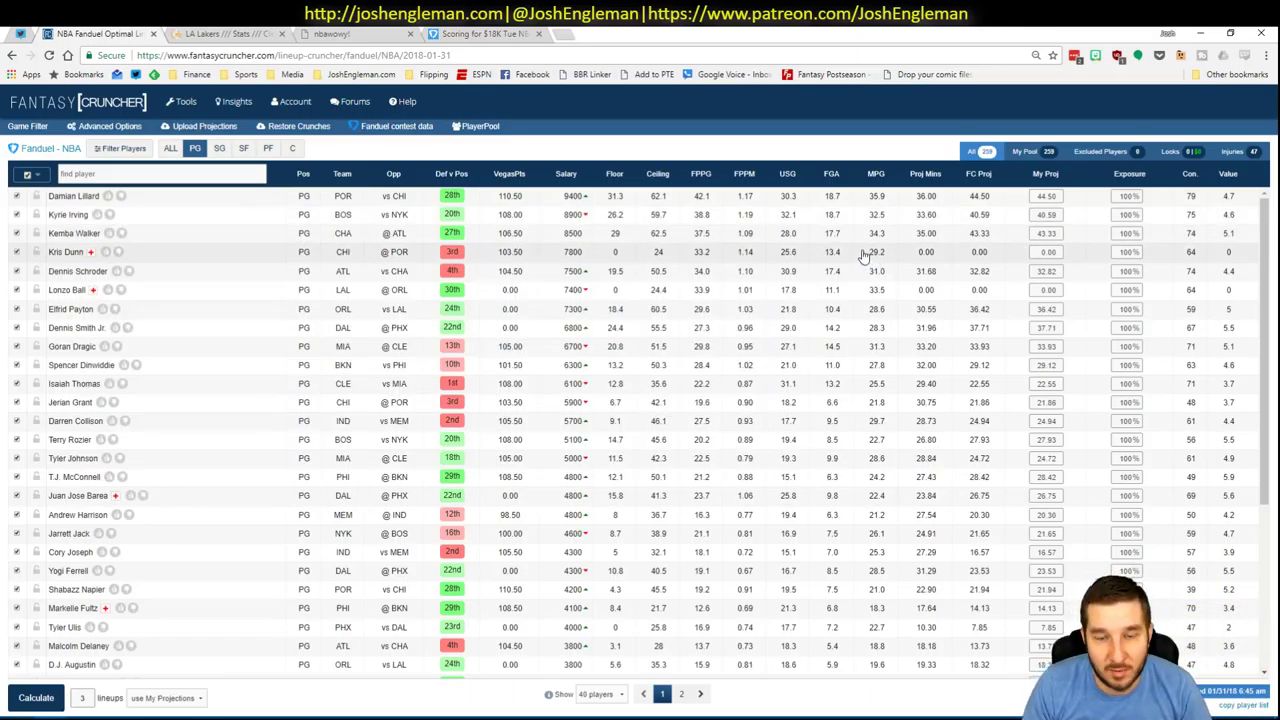
- Show only centers in Fantasy Cruncher and examine Dwight Howard's game history against ATL and against all opponents
{"action": "key", "text": "alt+Tab"}
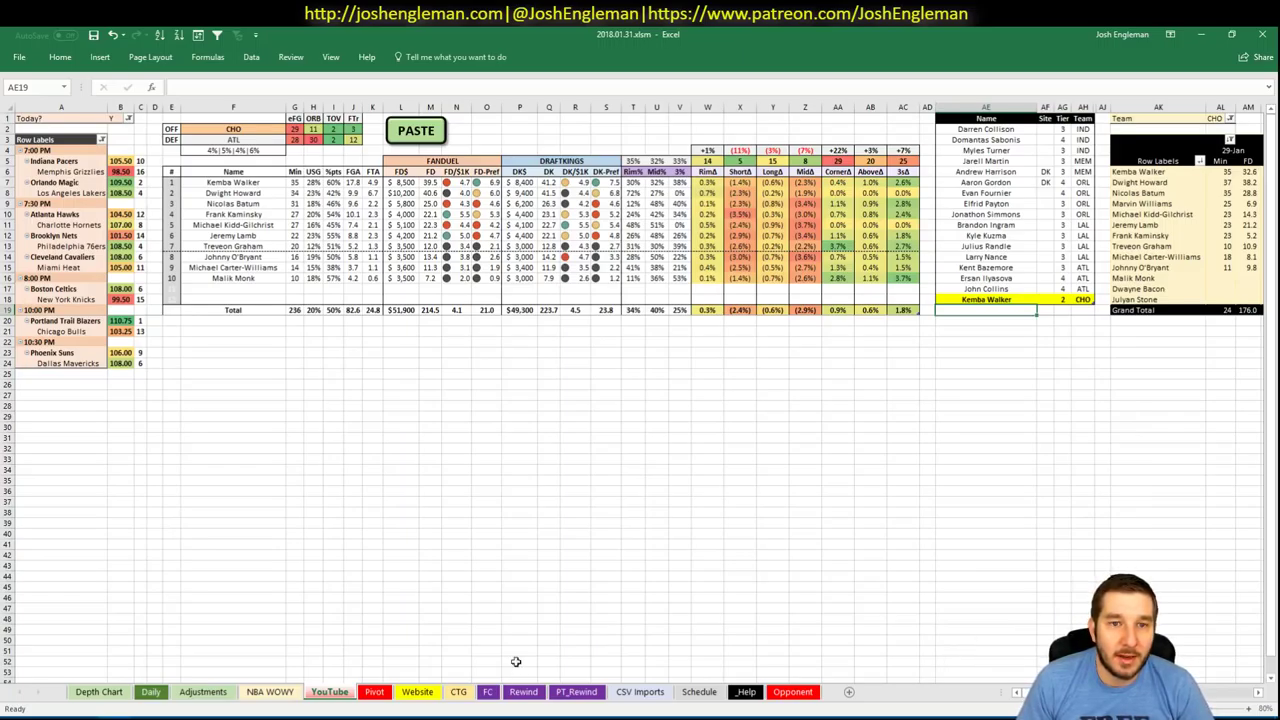
{"action": "key", "text": "alt+Tab"}
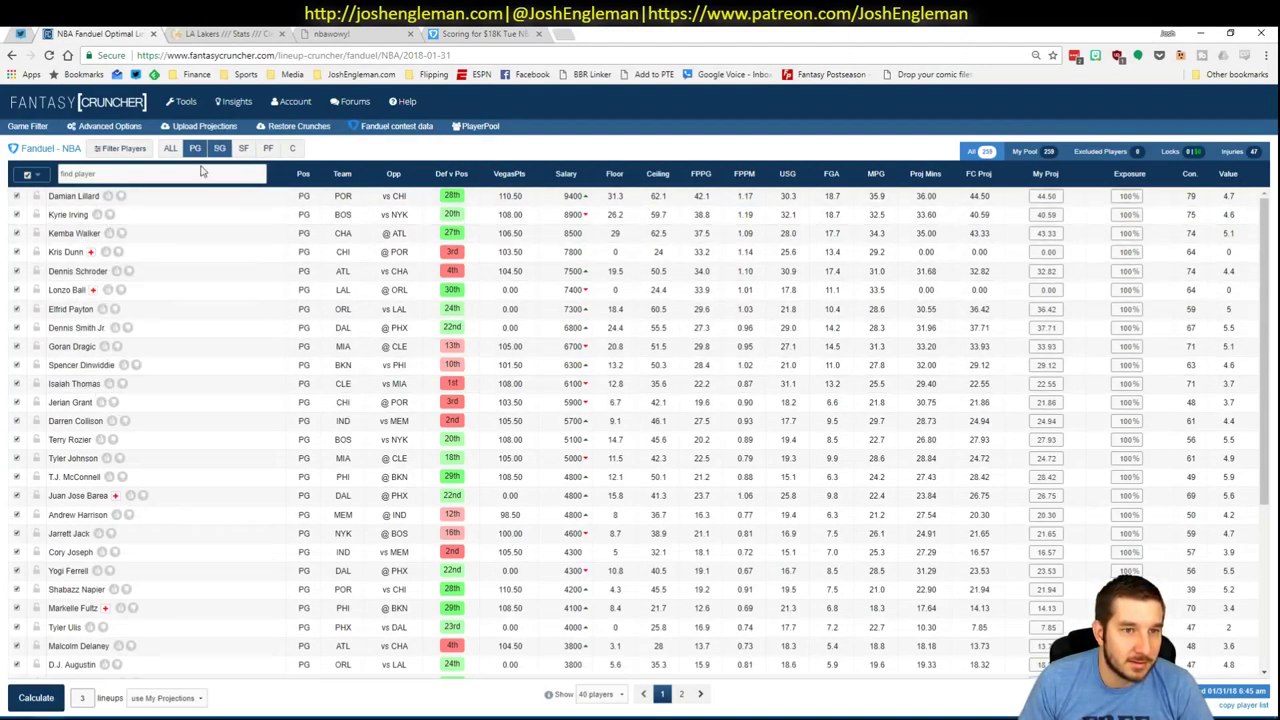
{"action": "left_click", "coordinate": [292, 148]}
{"action": "left_click", "coordinate": [75, 215]}
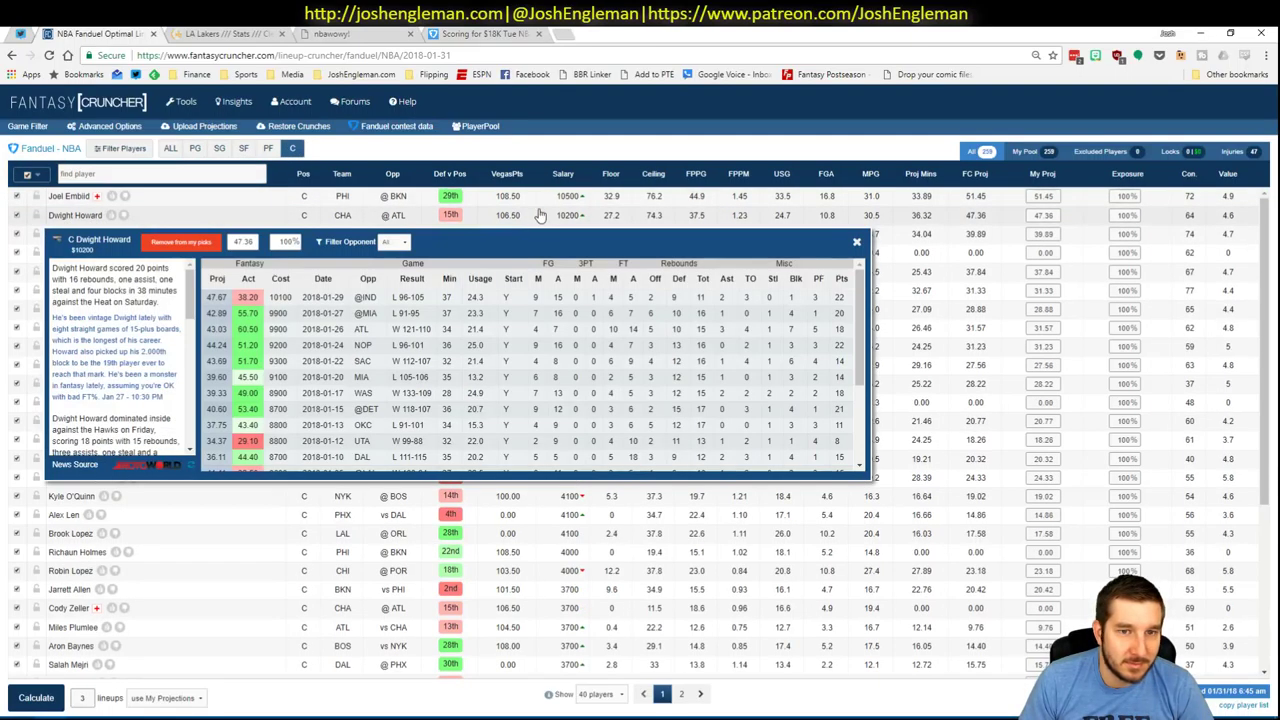
{"action": "left_click", "coordinate": [395, 244]}
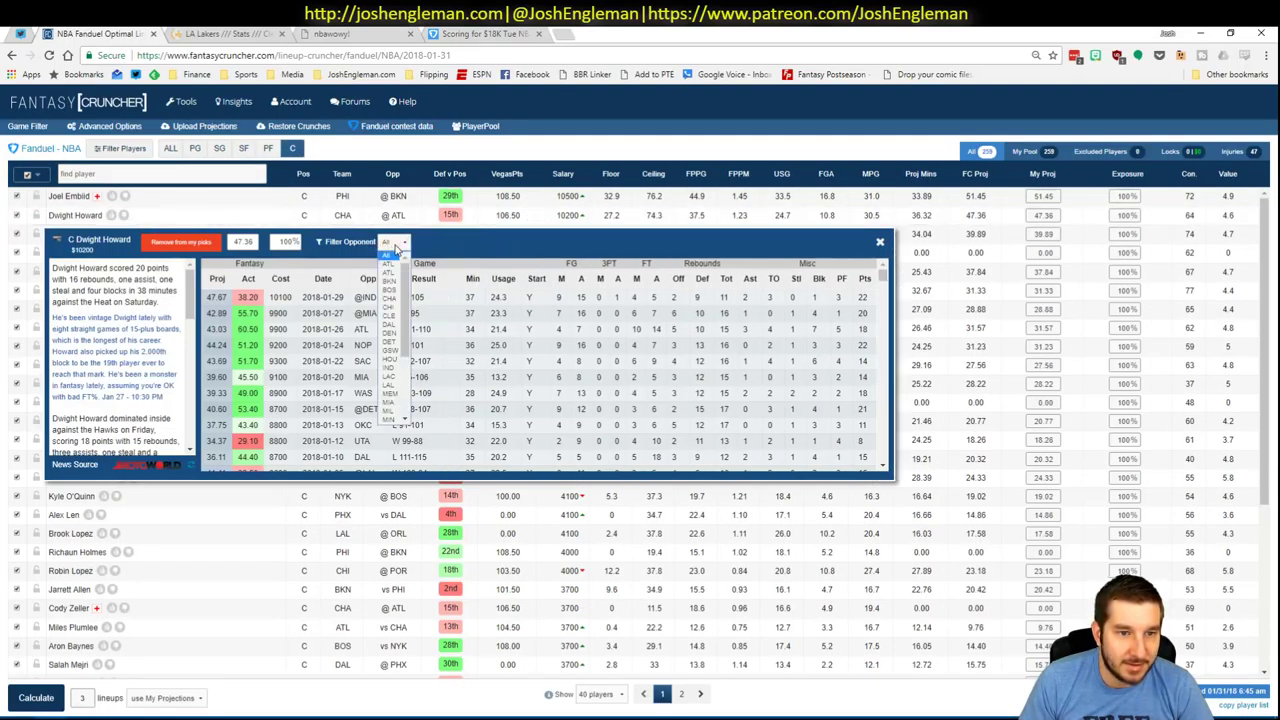
{"action": "left_click", "coordinate": [388, 263]}
{"action": "left_click", "coordinate": [396, 244]}
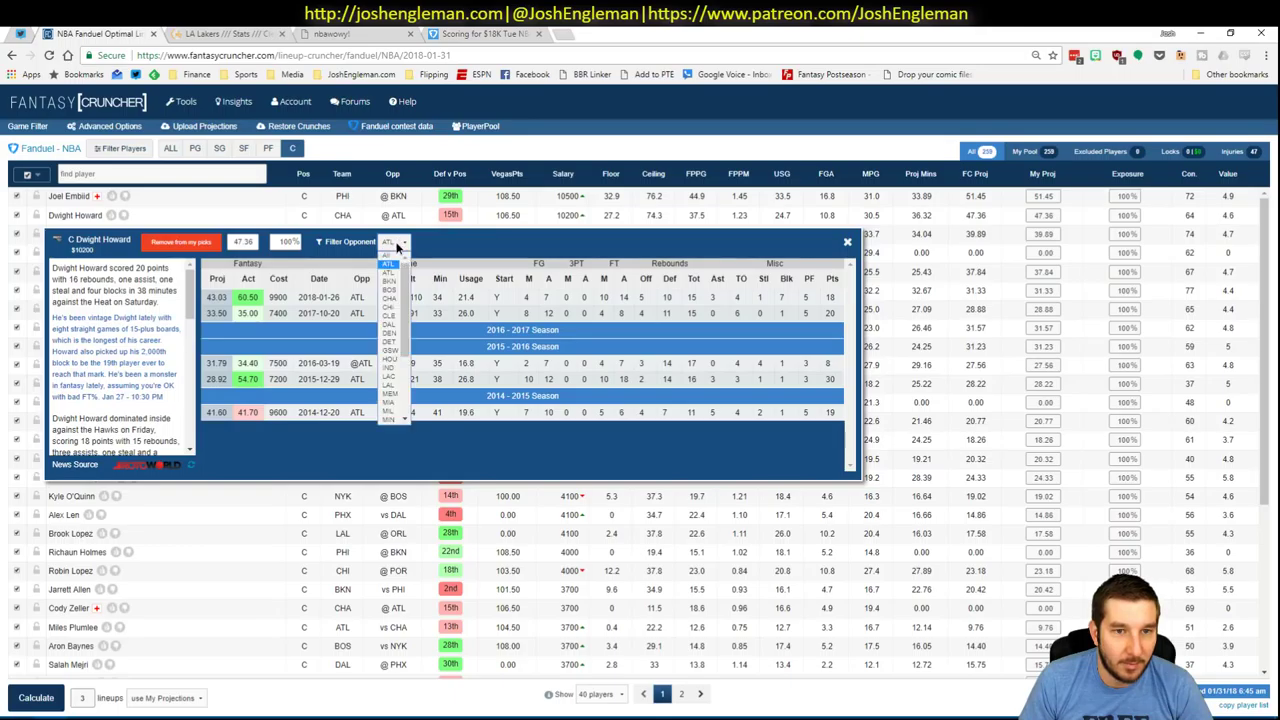
{"action": "left_click", "coordinate": [388, 253]}
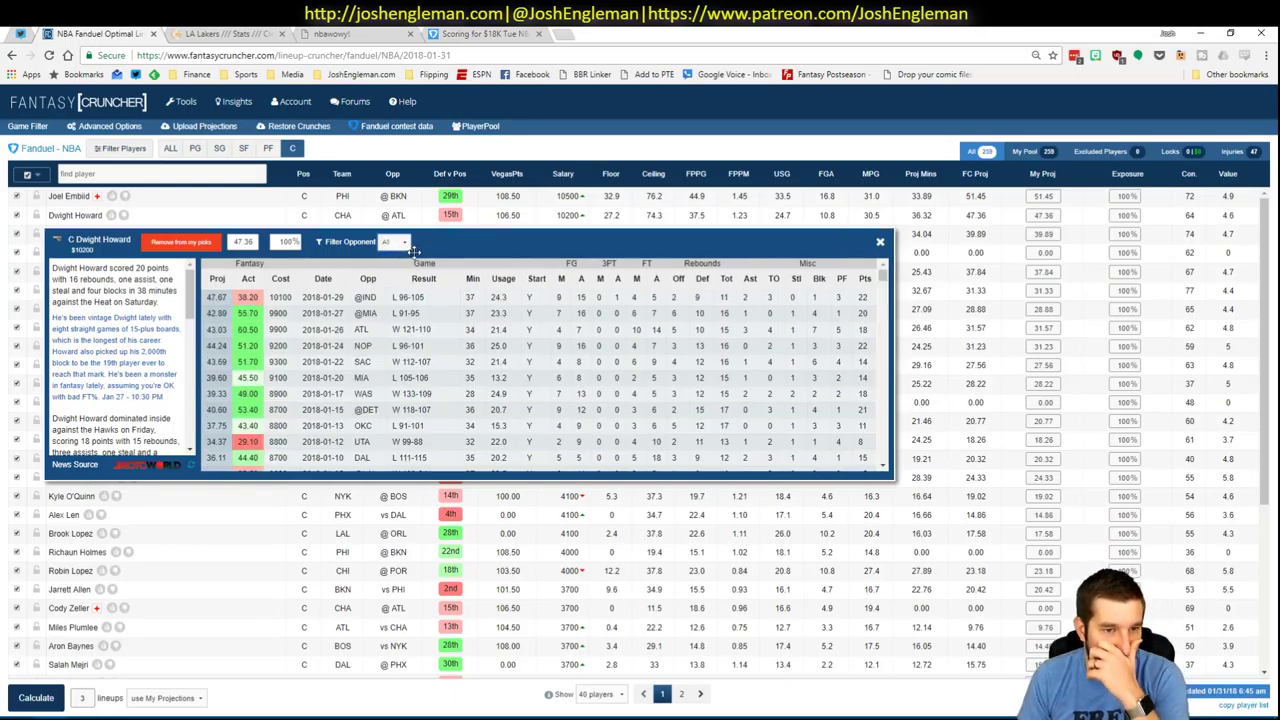
{"action": "left_click", "coordinate": [881, 242]}
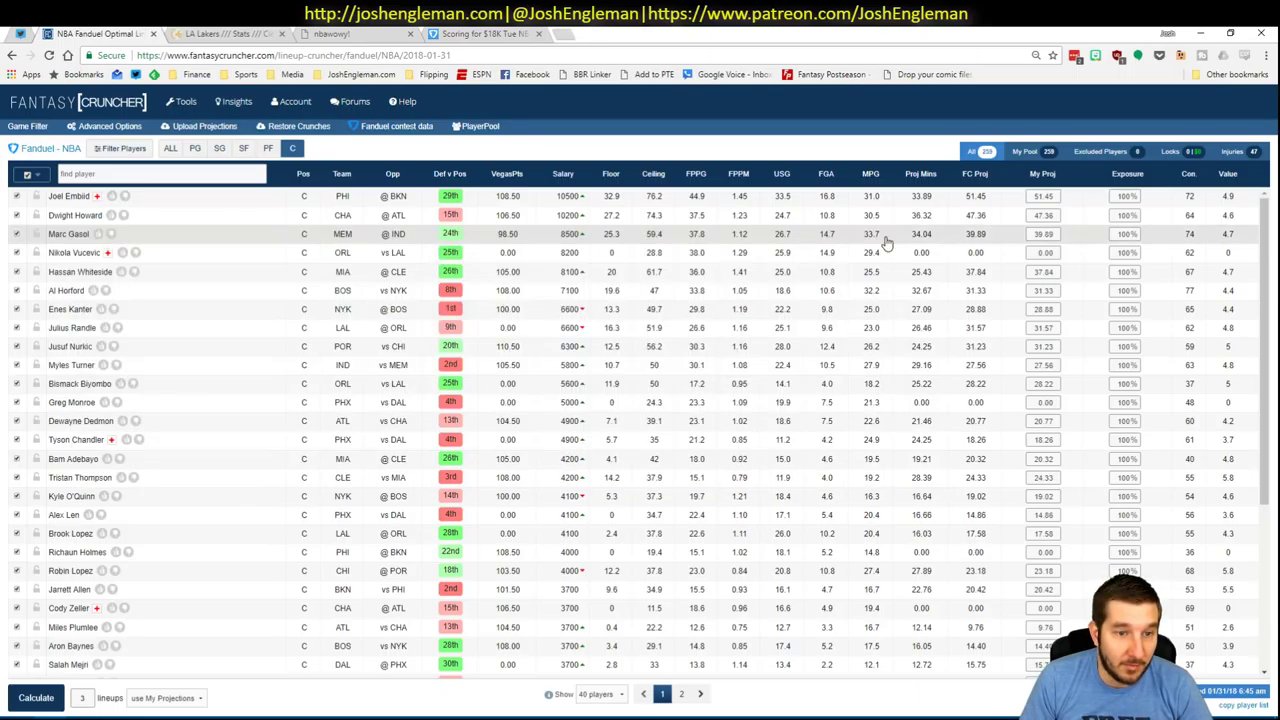
- Return to Excel, check the Hornets' game log, and add Dwight Howard with Tier 3 in the row below Kemba Walker
{"action": "key", "text": "alt+Tab"}
{"action": "key", "text": "alt+Tab"}
{"action": "key", "text": "alt+Tab"}
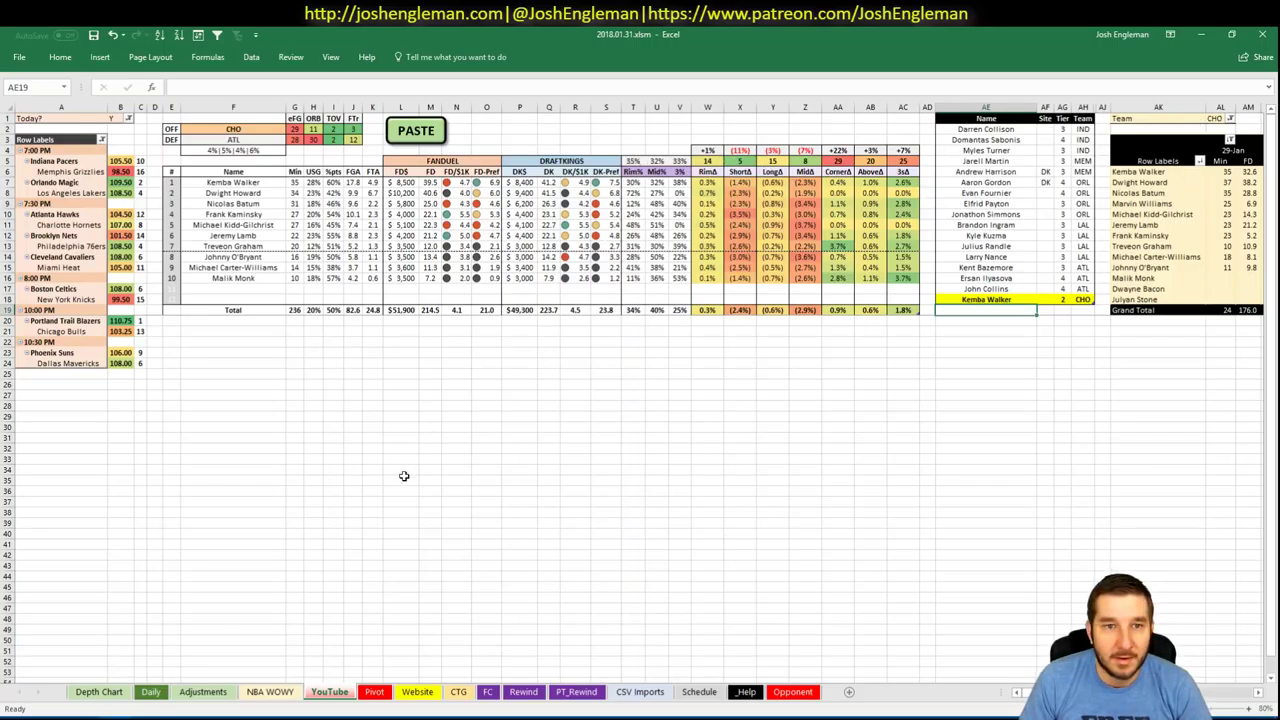
{"action": "scroll", "coordinate": [640, 390], "scroll_direction": "right", "scroll_amount": 7}
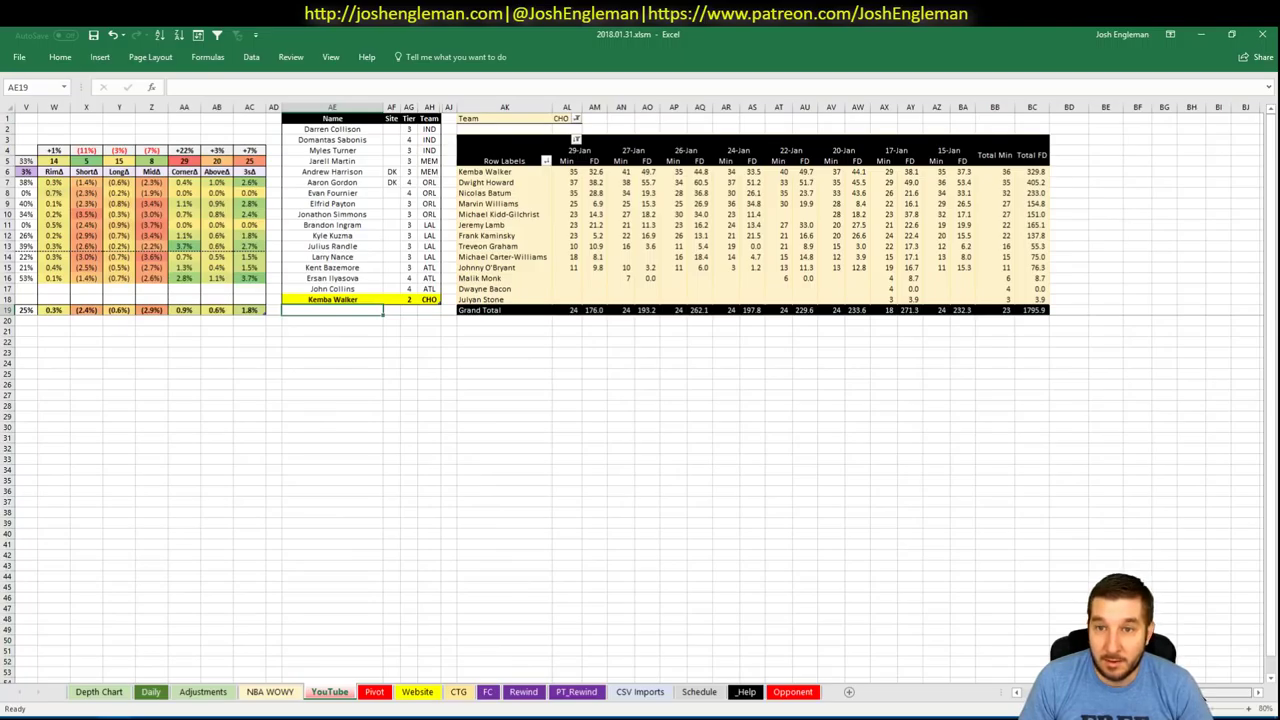
{"action": "scroll", "coordinate": [866, 603], "scroll_direction": "left", "scroll_amount": 7}
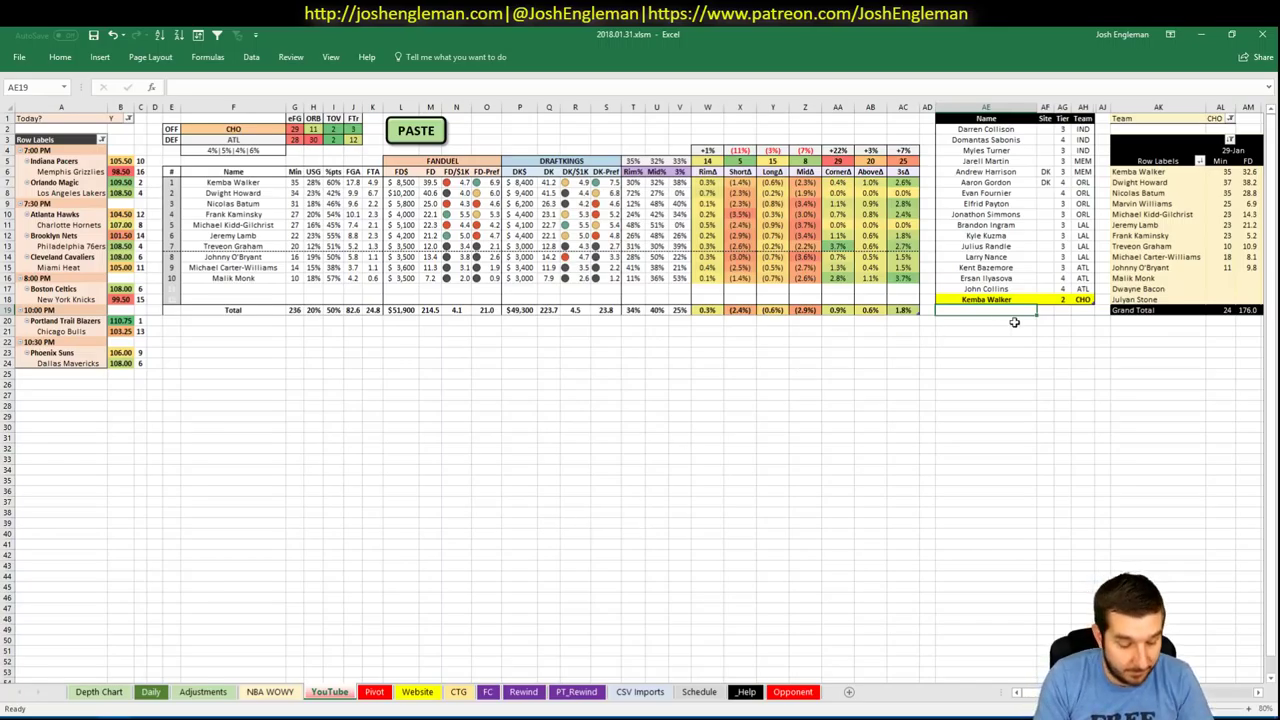
{"action": "type", "text": "Dwight How"}
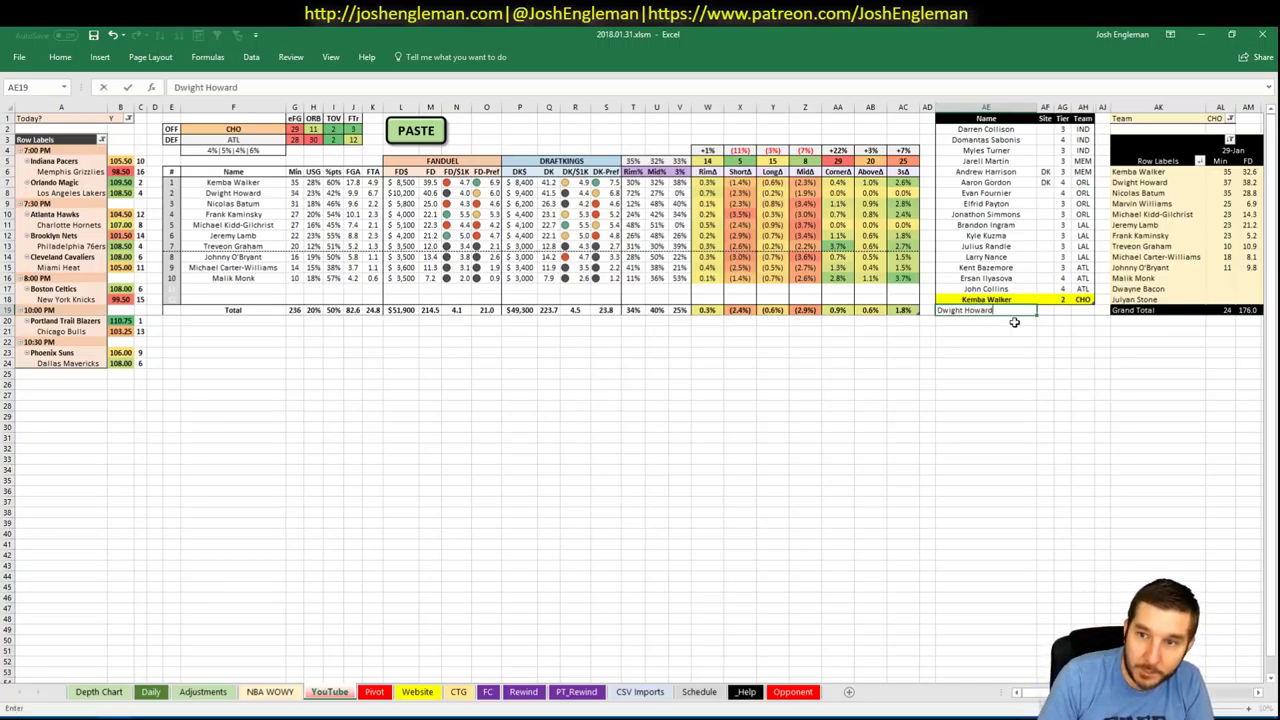
{"action": "type", "text": "ard"}
{"action": "key", "text": "Return"}
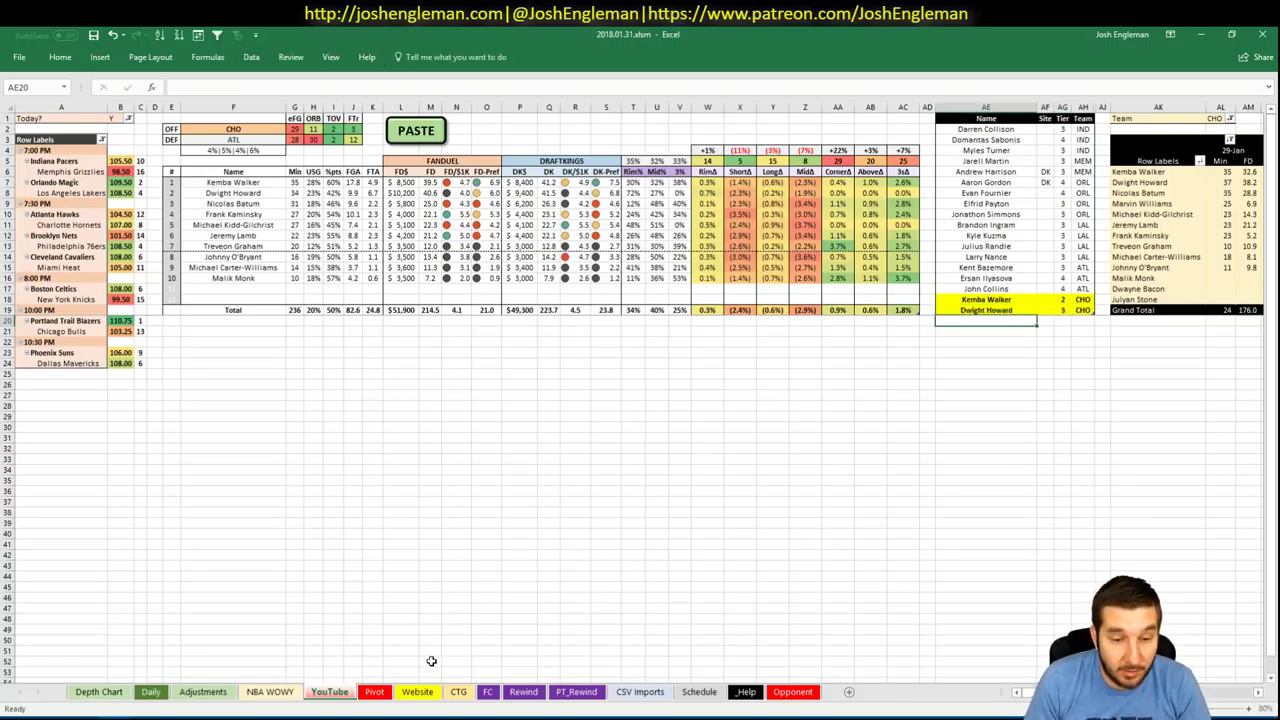
- Check the Hornets' projections on the Pivot sheet, and switch to Chrome to bring up the Cleaning the Glass page
{"action": "left_click", "coordinate": [374, 691]}
{"action": "scroll", "coordinate": [355, 510], "scroll_direction": "up", "scroll_amount": 20}
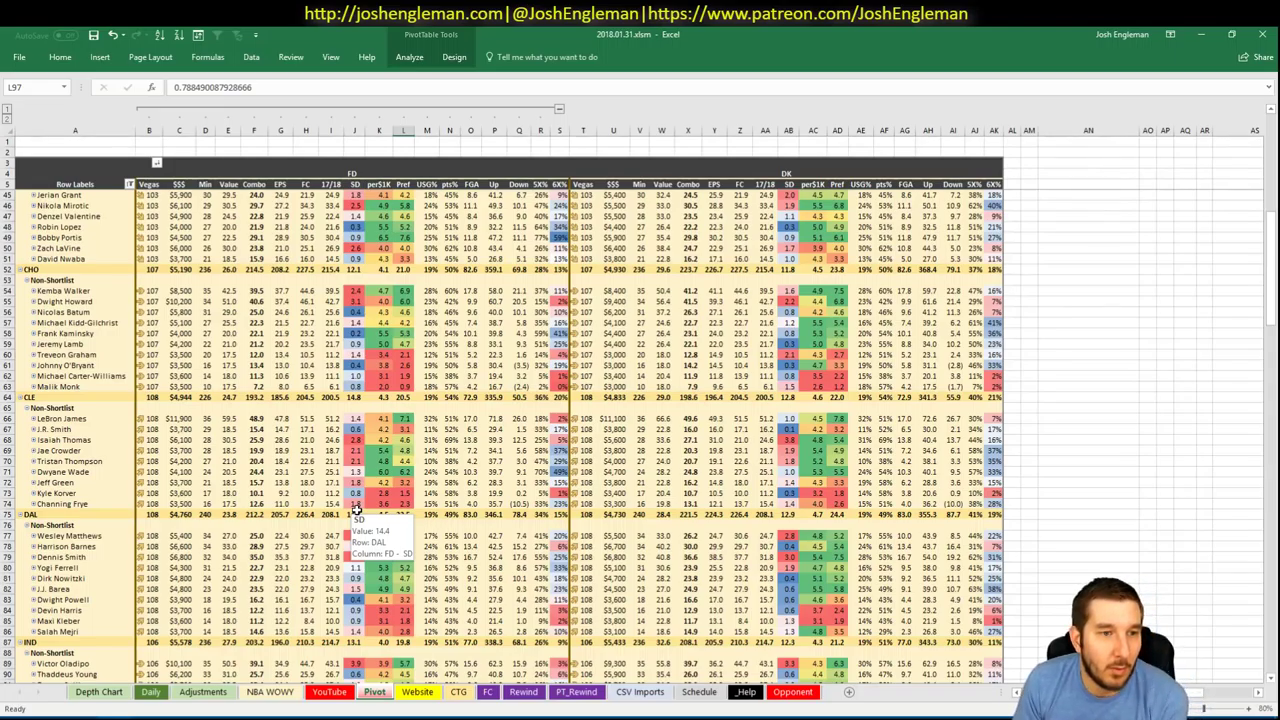
{"action": "key", "text": "alt+Tab"}
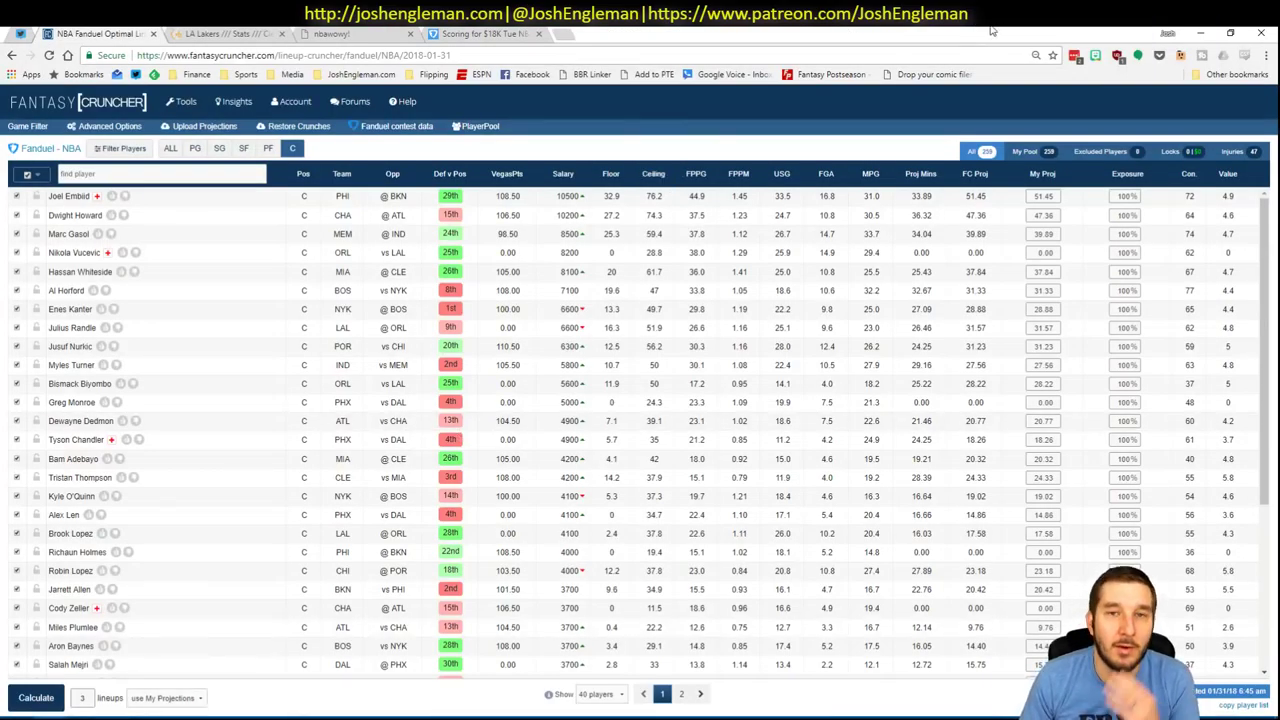
{"action": "left_click", "coordinate": [560, 33]}
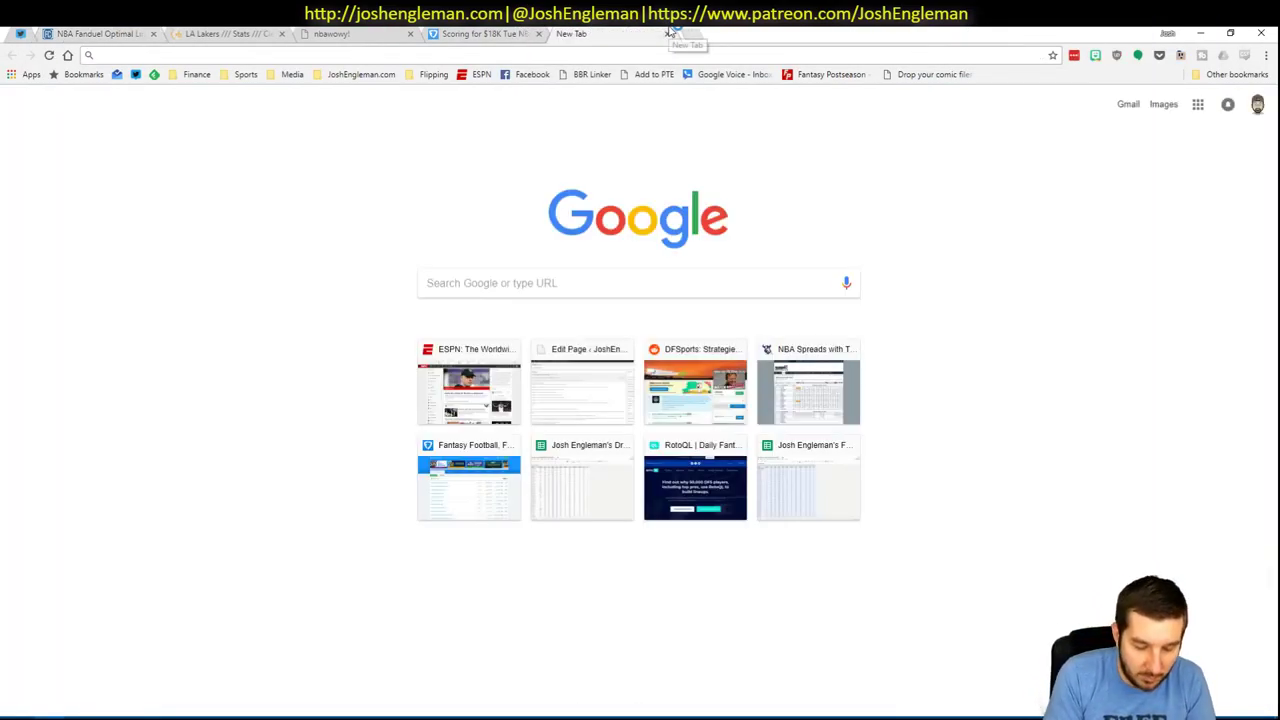
{"action": "left_click", "coordinate": [230, 33]}
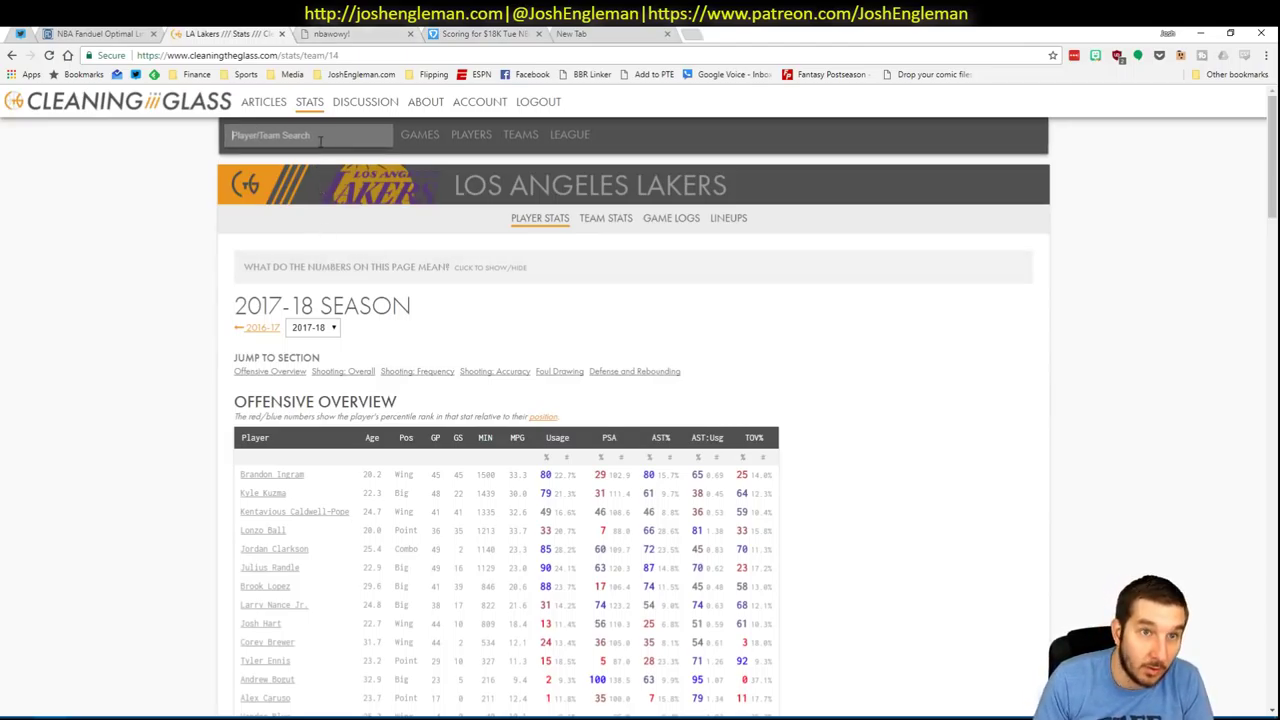
- Query nbawowy for the Hornets with Marvin Williams on court, and look up Charlotte Hornets on Cleaning the Glass
{"action": "left_click", "coordinate": [389, 33]}
{"action": "left_click", "coordinate": [136, 413]}
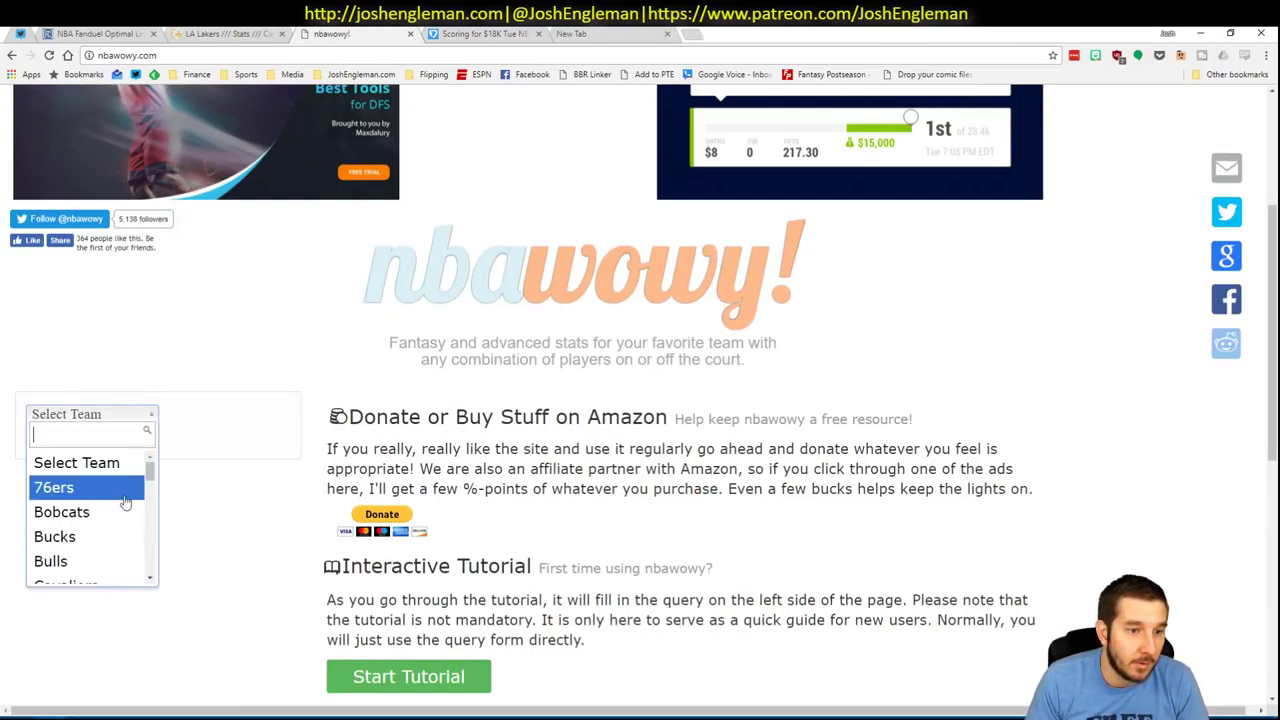
{"action": "scroll", "coordinate": [125, 502], "scroll_direction": "down", "scroll_amount": 4}
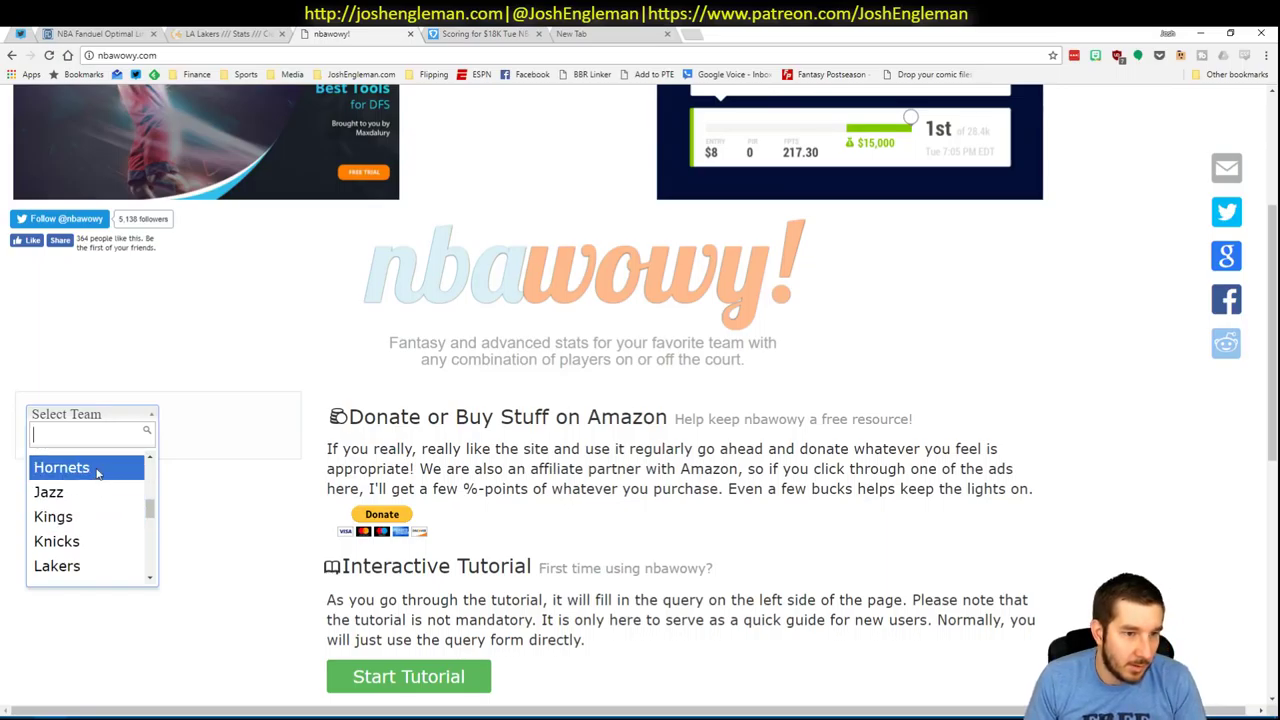
{"action": "left_click", "coordinate": [97, 472]}
{"action": "scroll", "coordinate": [100, 470], "scroll_direction": "down", "scroll_amount": 2}
{"action": "left_click", "coordinate": [170, 412]}
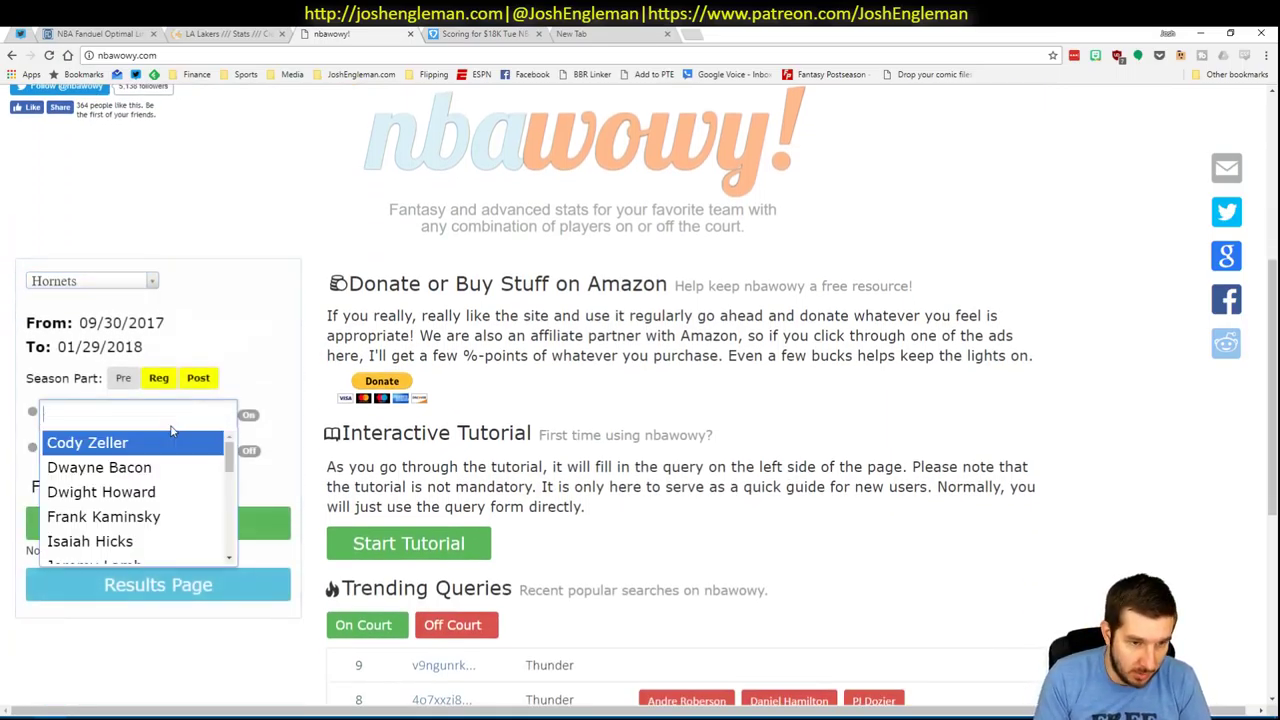
{"action": "type", "text": "will"}
{"action": "key", "text": "Return"}
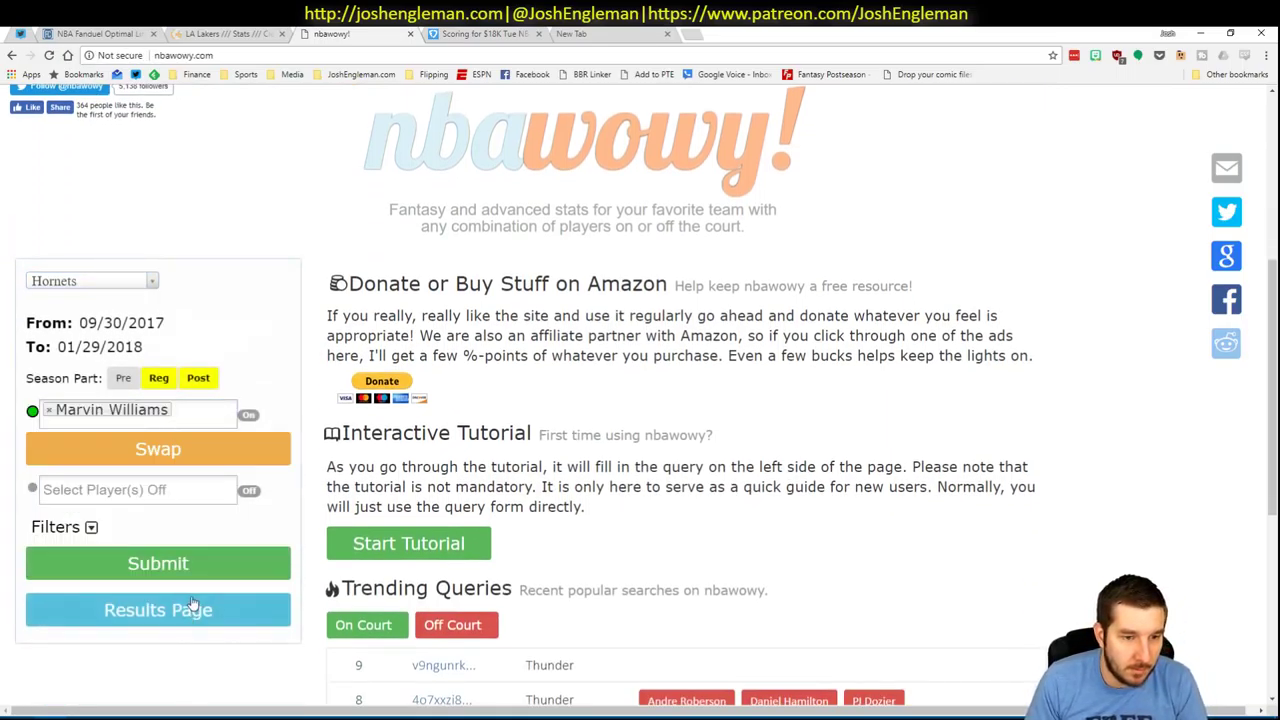
{"action": "left_click", "coordinate": [200, 565]}
{"action": "key", "text": "ctrl+shift+Tab"}
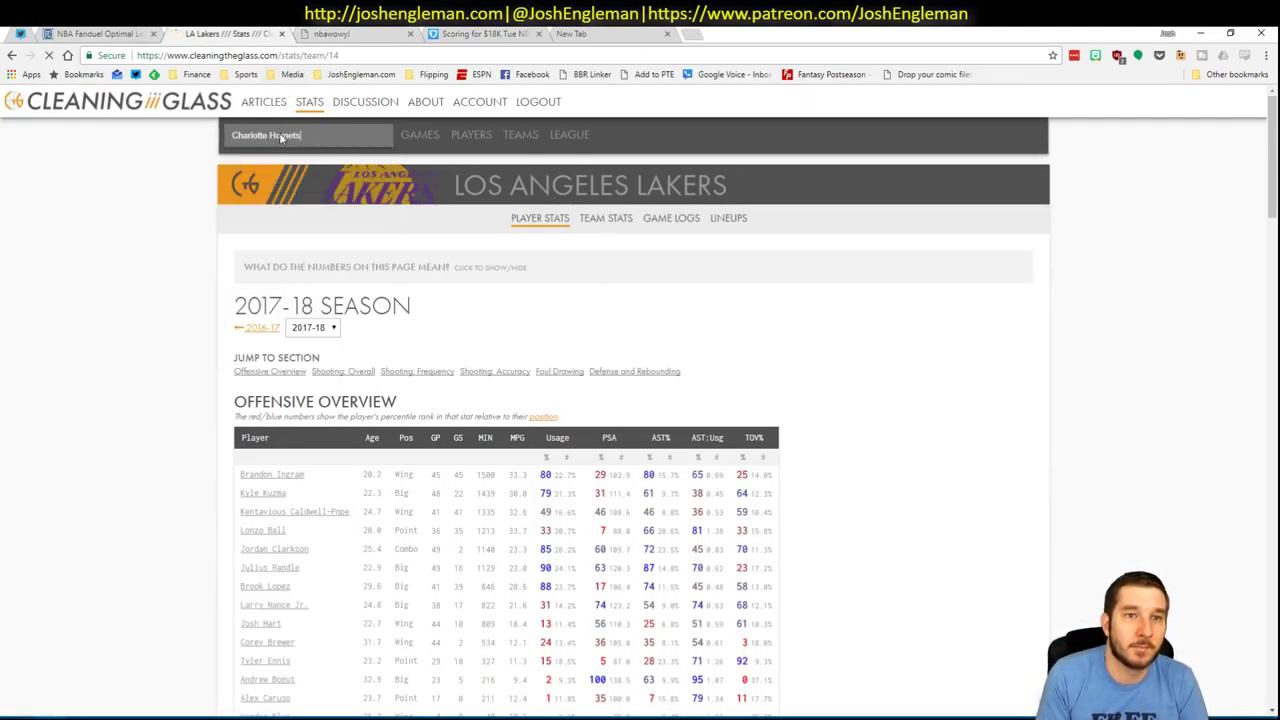
- Copy the nbawowy Fantasy ratings with Marvin Williams on court into the WITH table of Excel's NBA WOWY sheet
{"action": "left_click", "coordinate": [340, 33]}
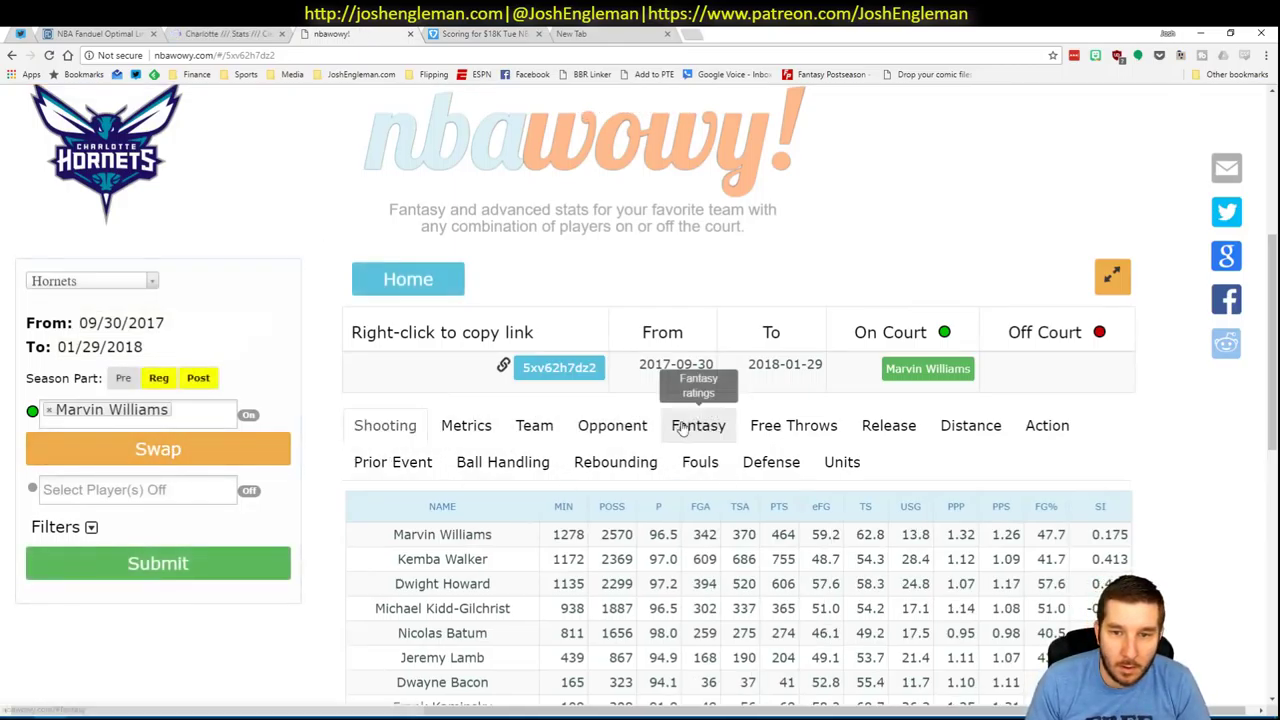
{"action": "left_click", "coordinate": [698, 425]}
{"action": "left_click_drag", "start_coordinate": [414, 532], "coordinate": [1000, 625]}
{"action": "key", "text": "ctrl+c"}
{"action": "key", "text": "alt+Tab"}
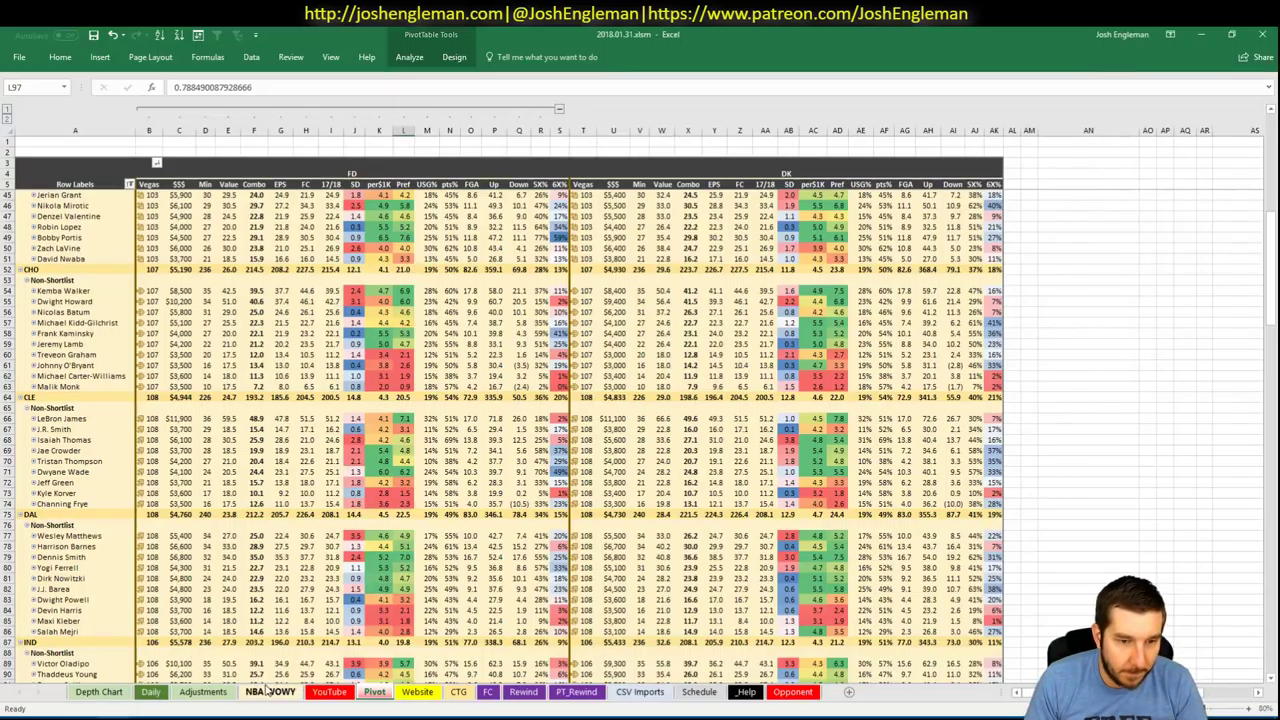
{"action": "left_click", "coordinate": [270, 691]}
{"action": "left_click", "coordinate": [97, 140]}
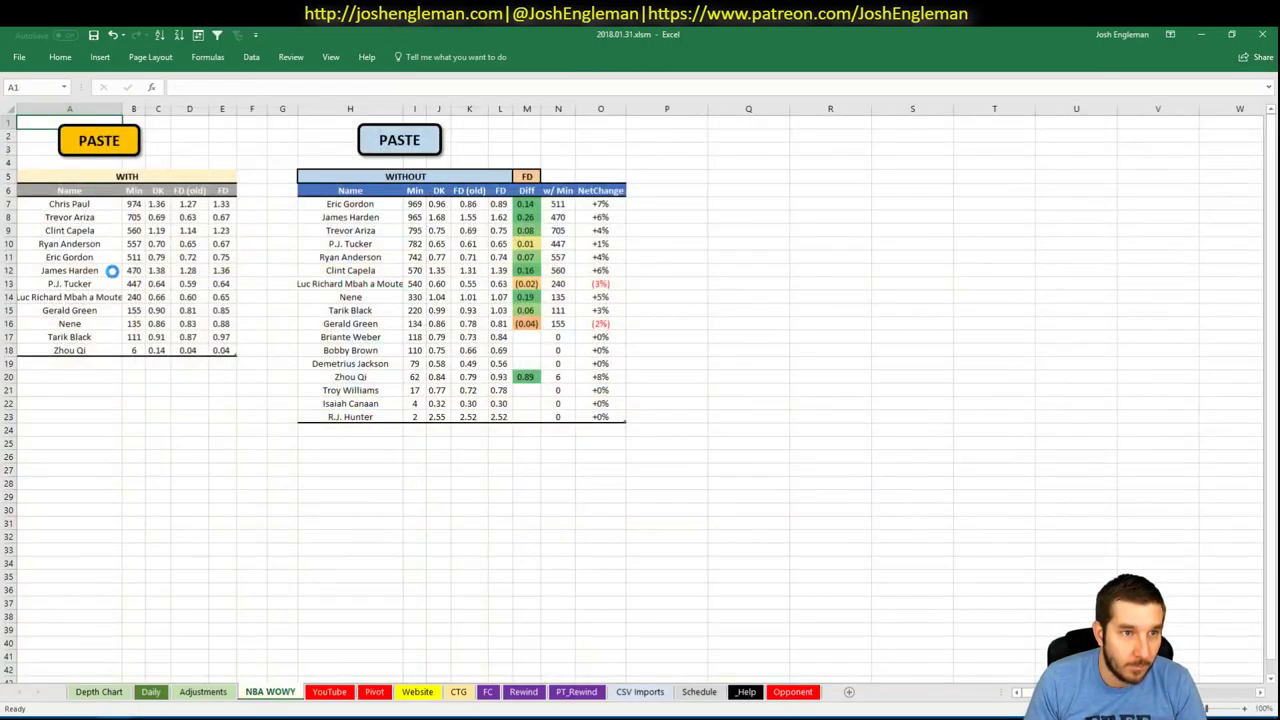
- Swap Marvin Williams to off court in the nbawowy query, and open the Hornets' lineups on Cleaning the Glass
{"action": "key", "text": "alt+Tab"}
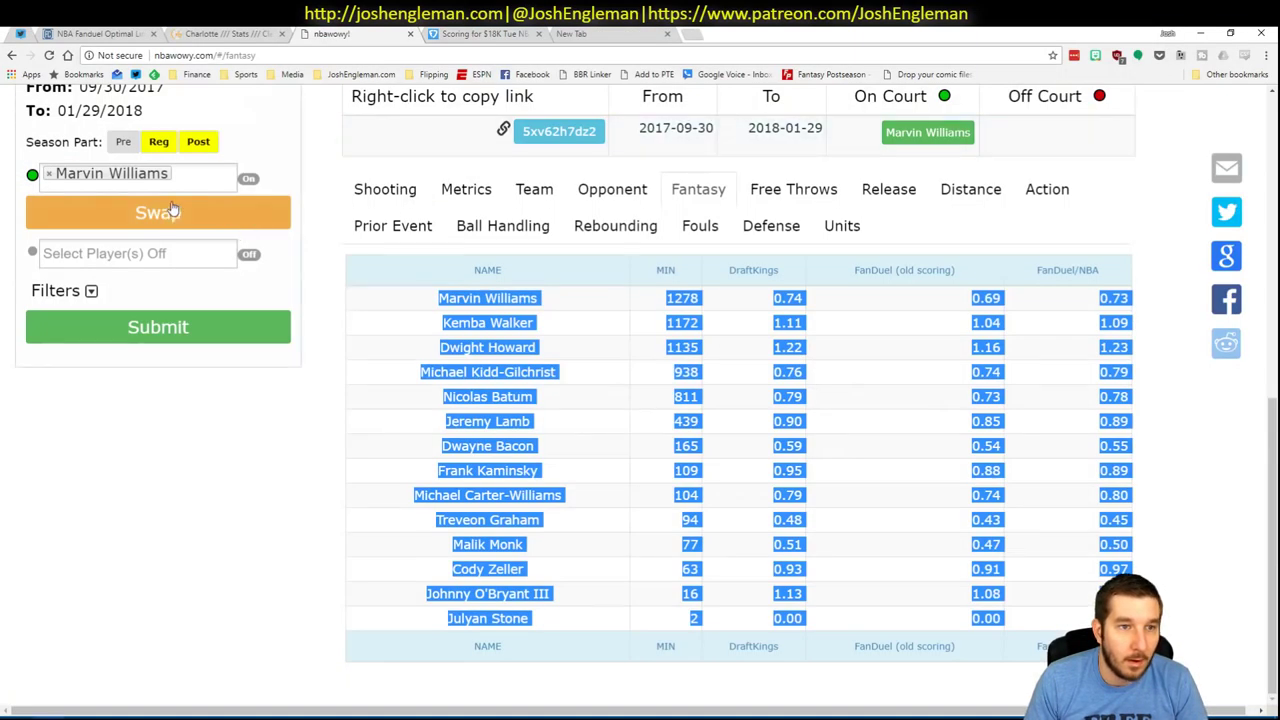
{"action": "left_click", "coordinate": [170, 211]}
{"action": "key", "text": "ctrl+shift+Tab"}
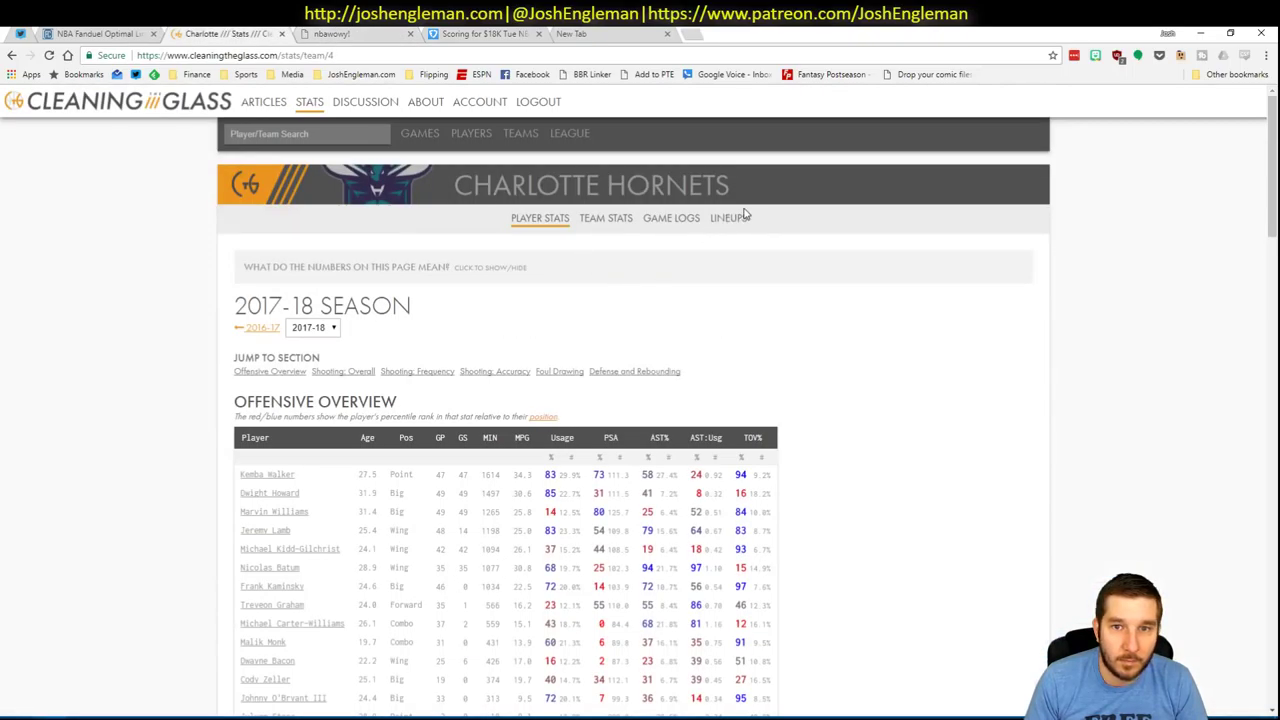
- Copy the off-court Fantasy ratings into the WITHOUT table of the NBA WOWY sheet and sort it by w/ Min, largest first
{"action": "left_click", "coordinate": [323, 33]}
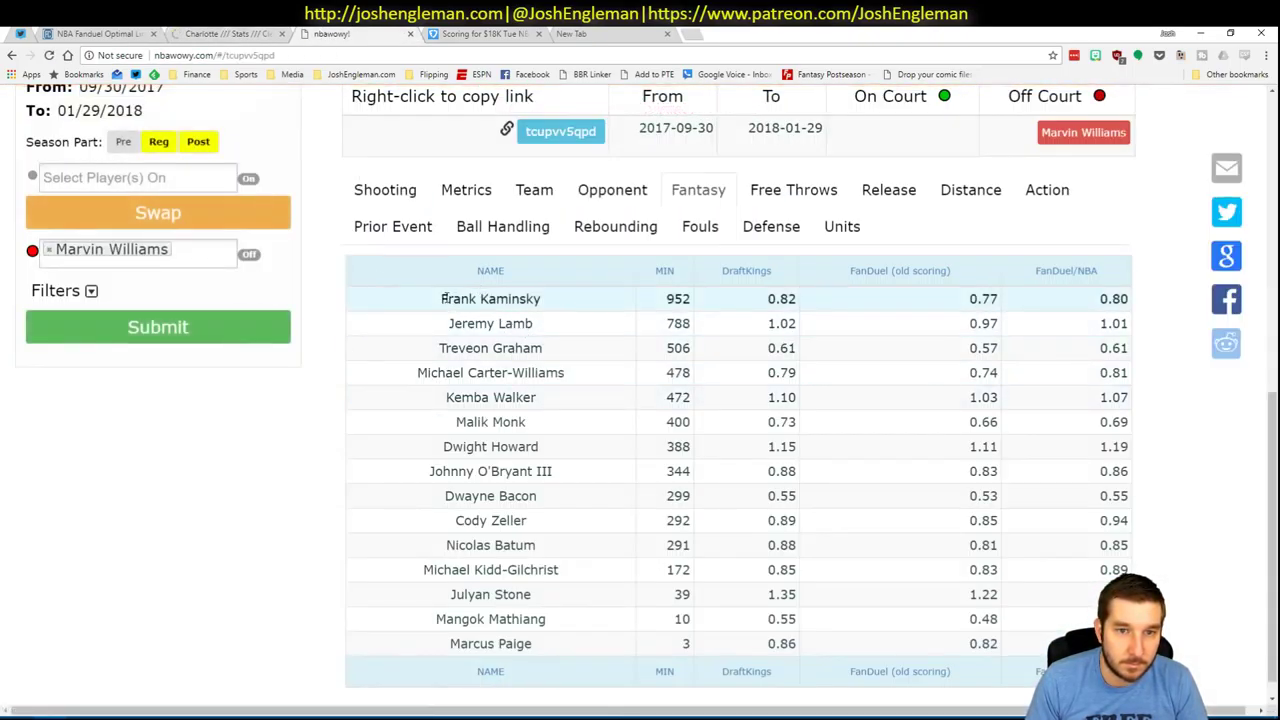
{"action": "left_click_drag", "start_coordinate": [443, 298], "coordinate": [620, 645]}
{"action": "key", "text": "ctrl+c"}
{"action": "key", "text": "alt+Tab"}
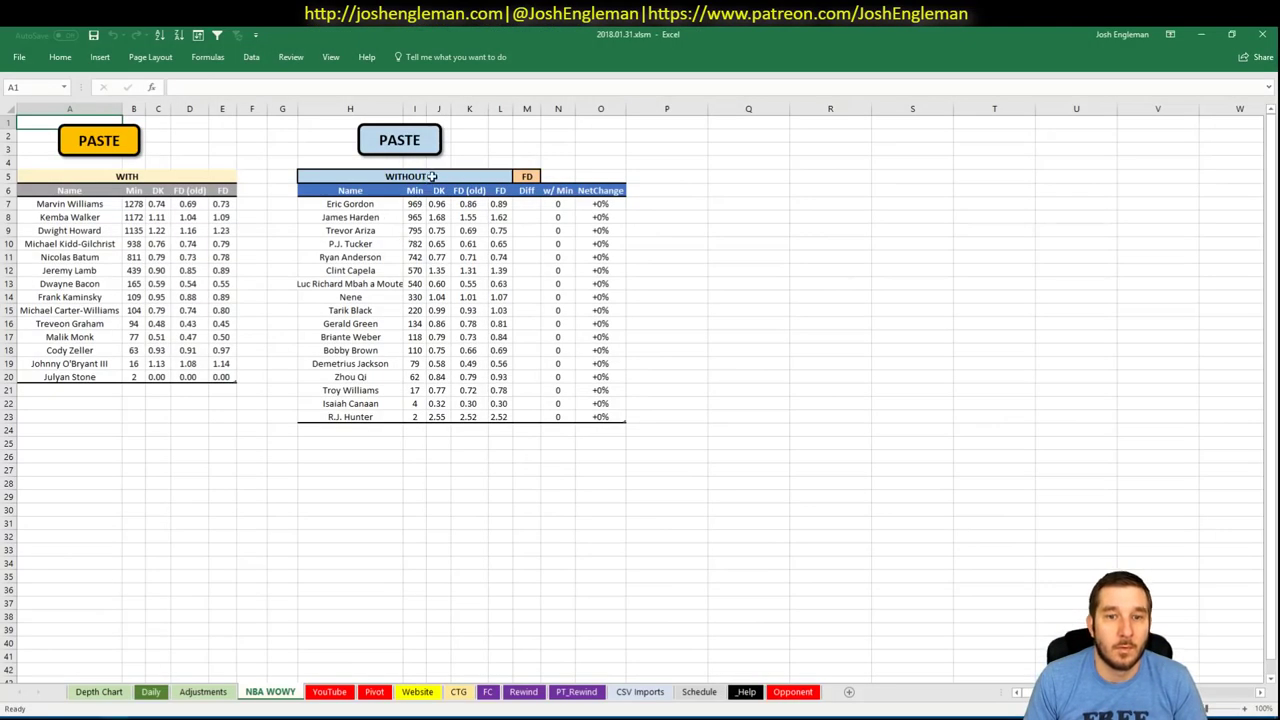
{"action": "left_click", "coordinate": [399, 141]}
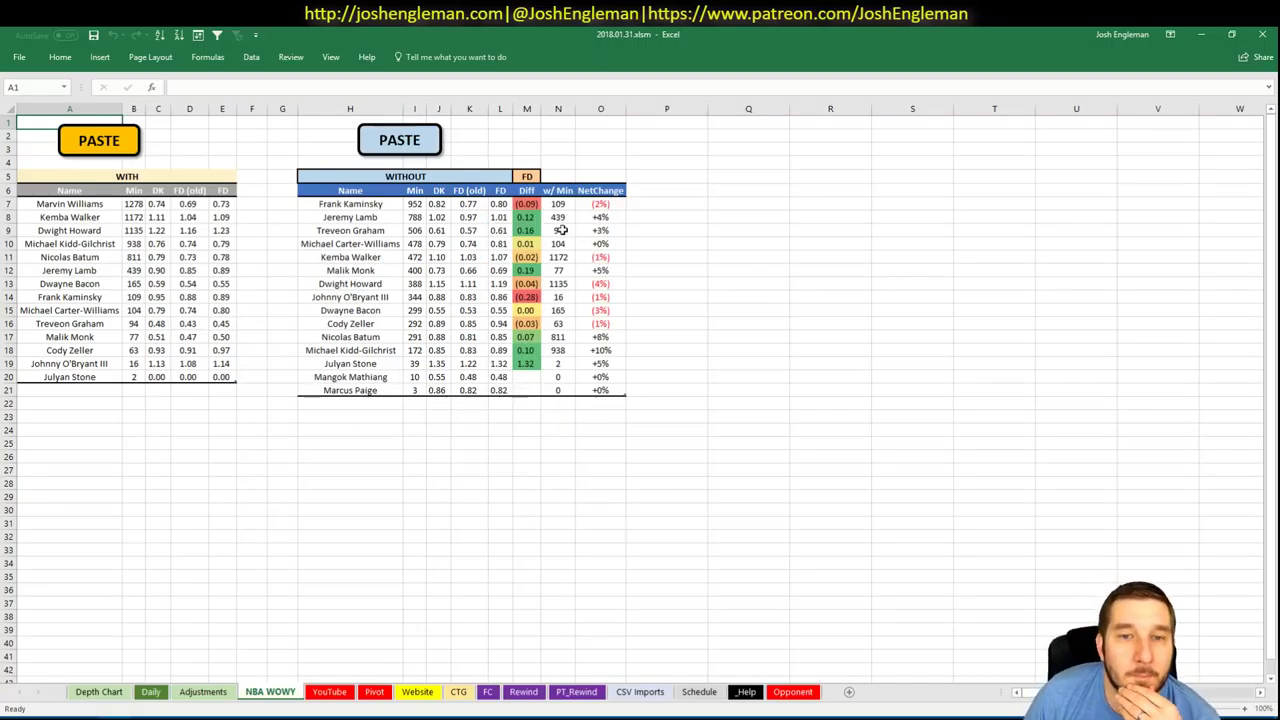
{"action": "left_click", "coordinate": [180, 35]}
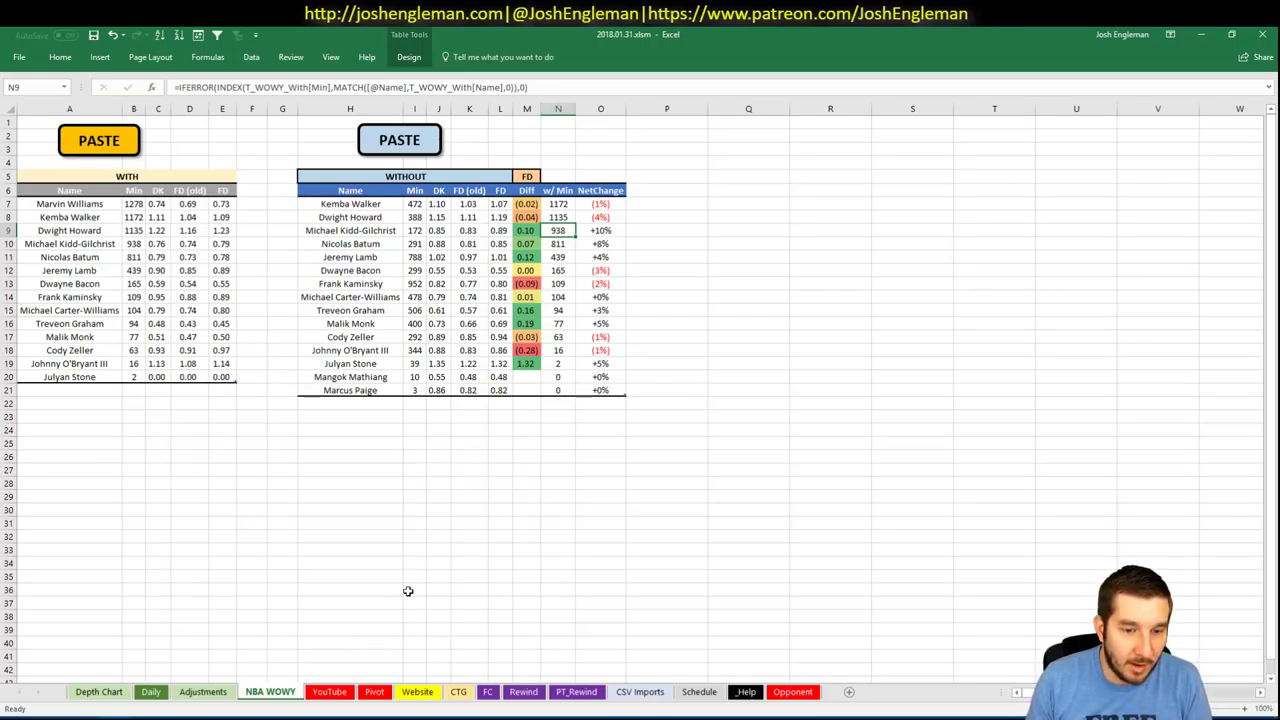
- Filter the Hornets' lineups on Cleaning the Glass to Marvin Williams on court and examine the team efficiency table
{"action": "left_click", "coordinate": [338, 706]}
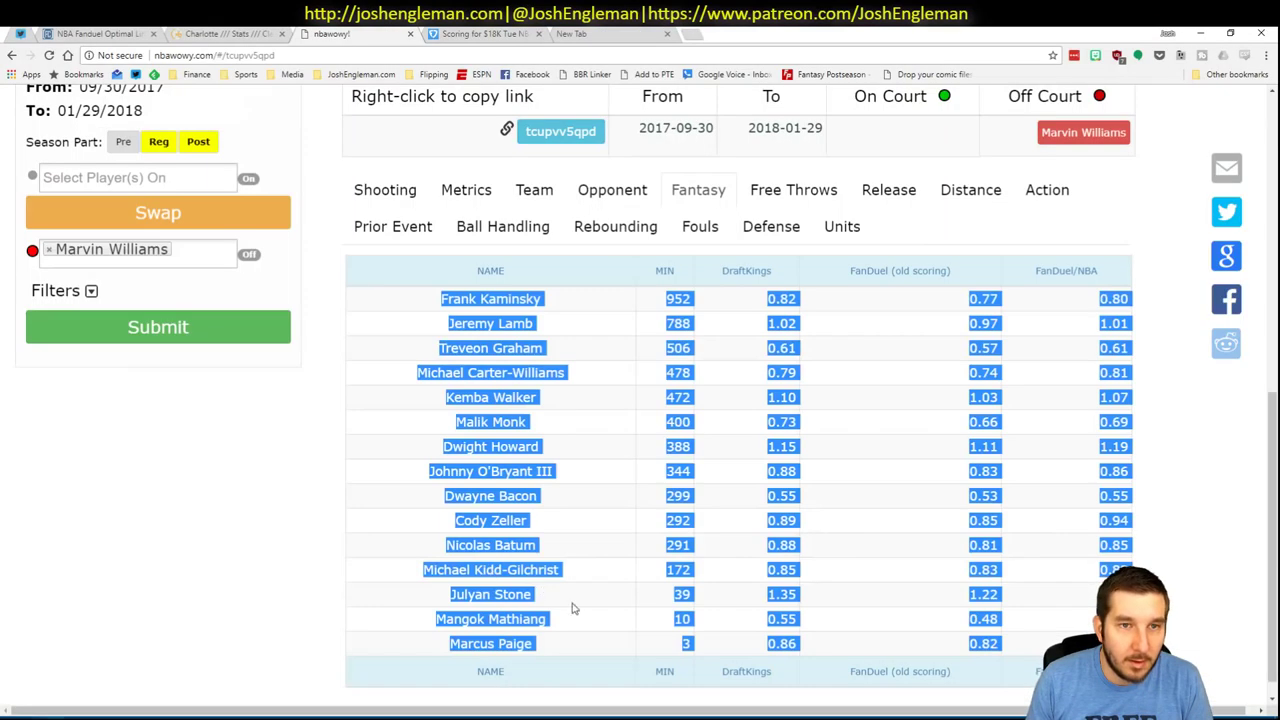
{"action": "left_click", "coordinate": [245, 30]}
{"action": "scroll", "coordinate": [789, 426], "scroll_direction": "down", "scroll_amount": 2}
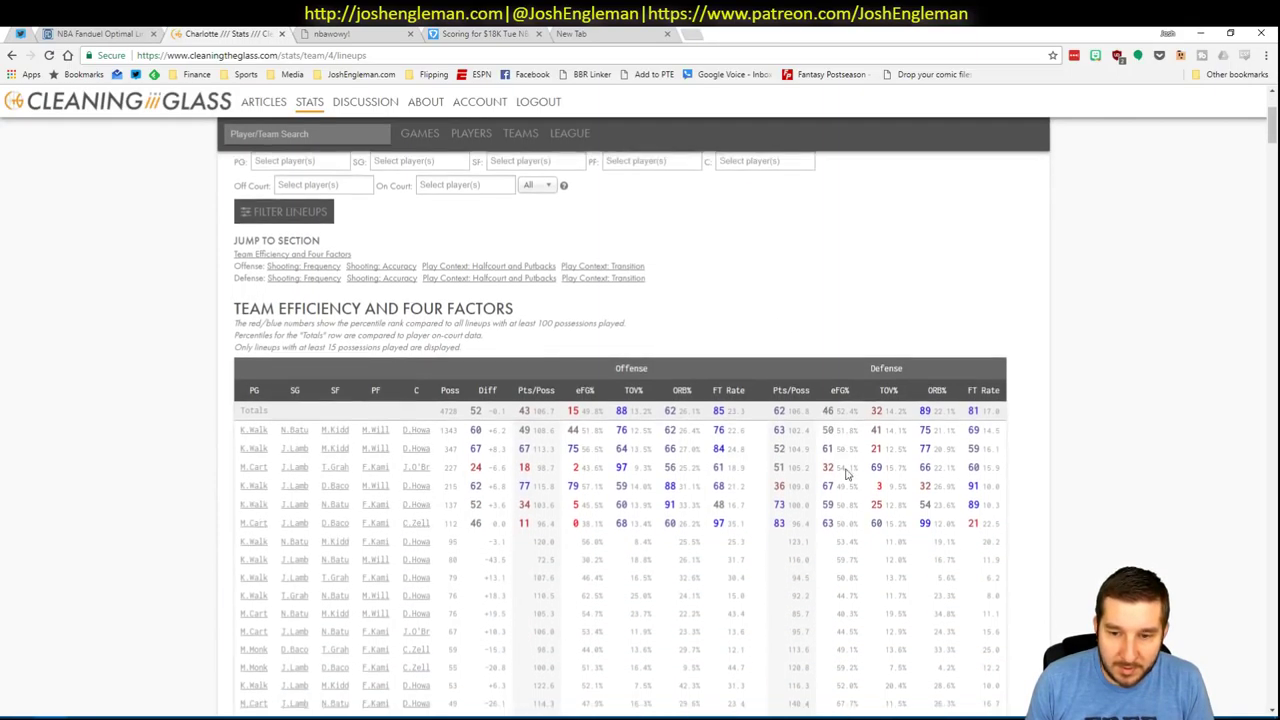
{"action": "scroll", "coordinate": [550, 230], "scroll_direction": "up", "scroll_amount": 1}
{"action": "left_click", "coordinate": [449, 256]}
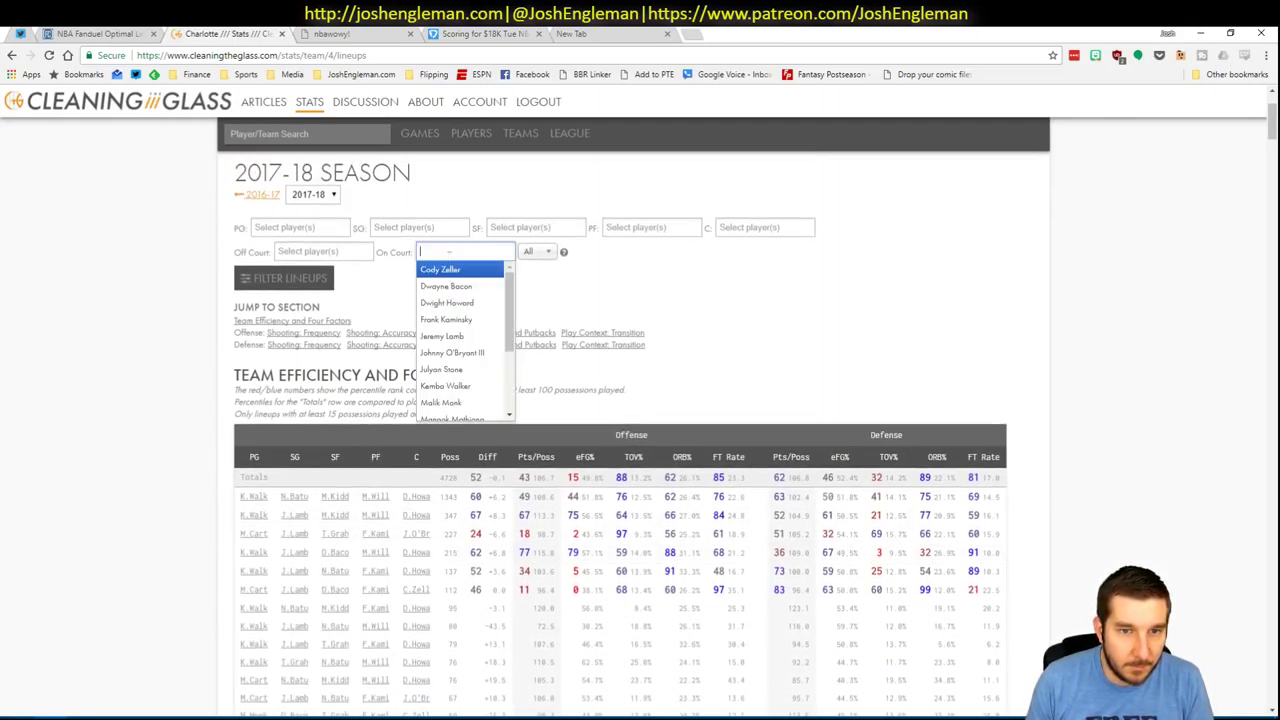
{"action": "scroll", "coordinate": [507, 352], "scroll_direction": "down", "scroll_amount": 3}
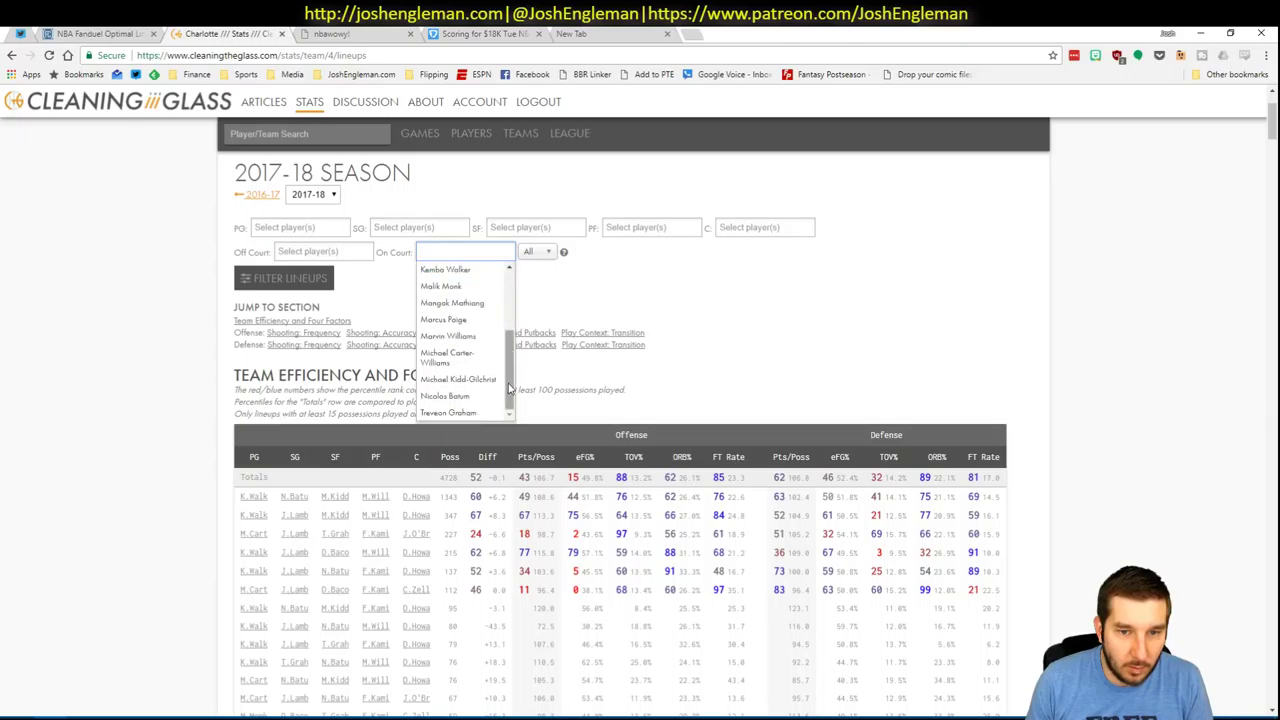
{"action": "left_click", "coordinate": [480, 336]}
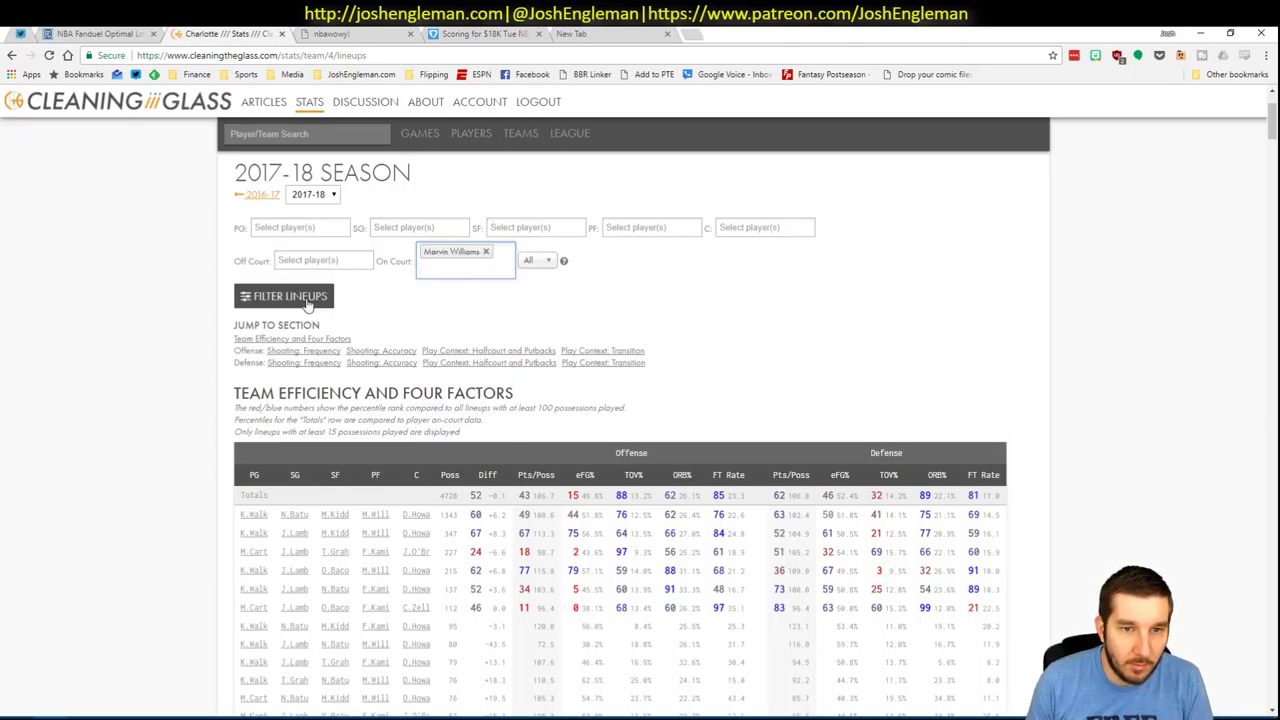
{"action": "left_click", "coordinate": [309, 297]}
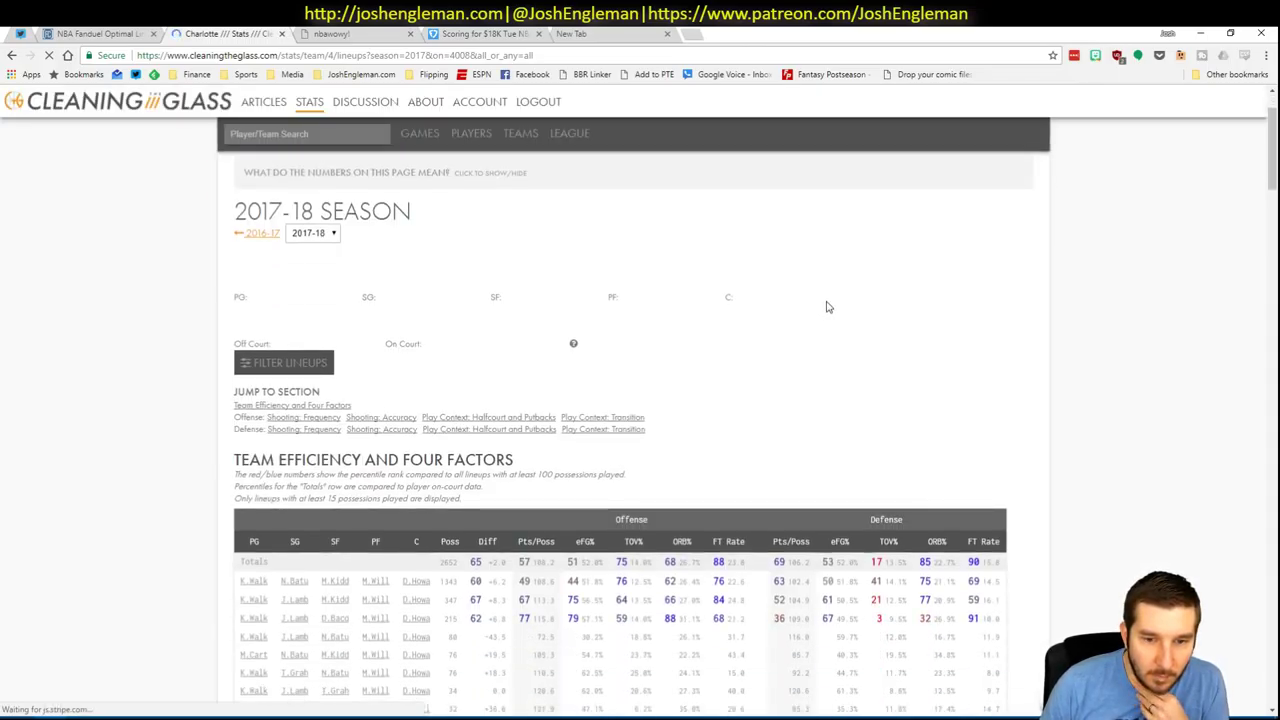
{"action": "scroll", "coordinate": [700, 300], "scroll_direction": "down", "scroll_amount": 2}
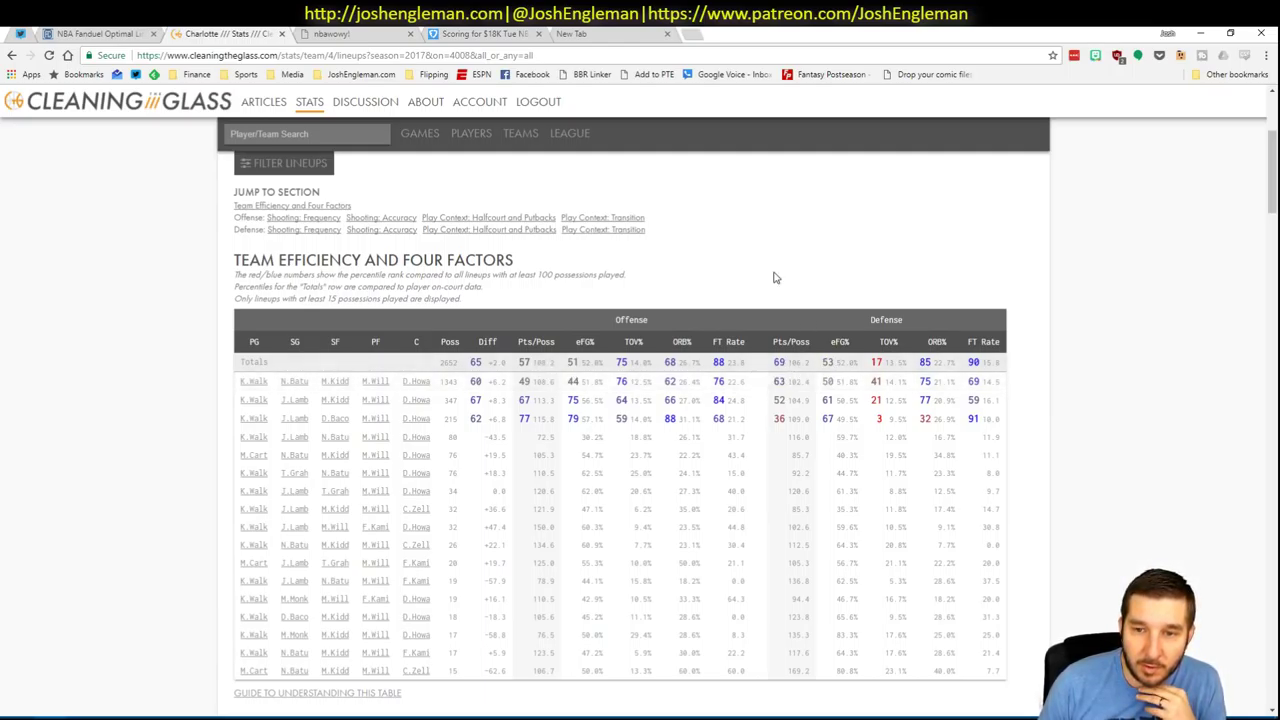
- Filter the Hornets' lineups to Marvin Williams off court and examine the efficiency and four factors table
{"action": "scroll", "coordinate": [700, 285], "scroll_direction": "up", "scroll_amount": 2}
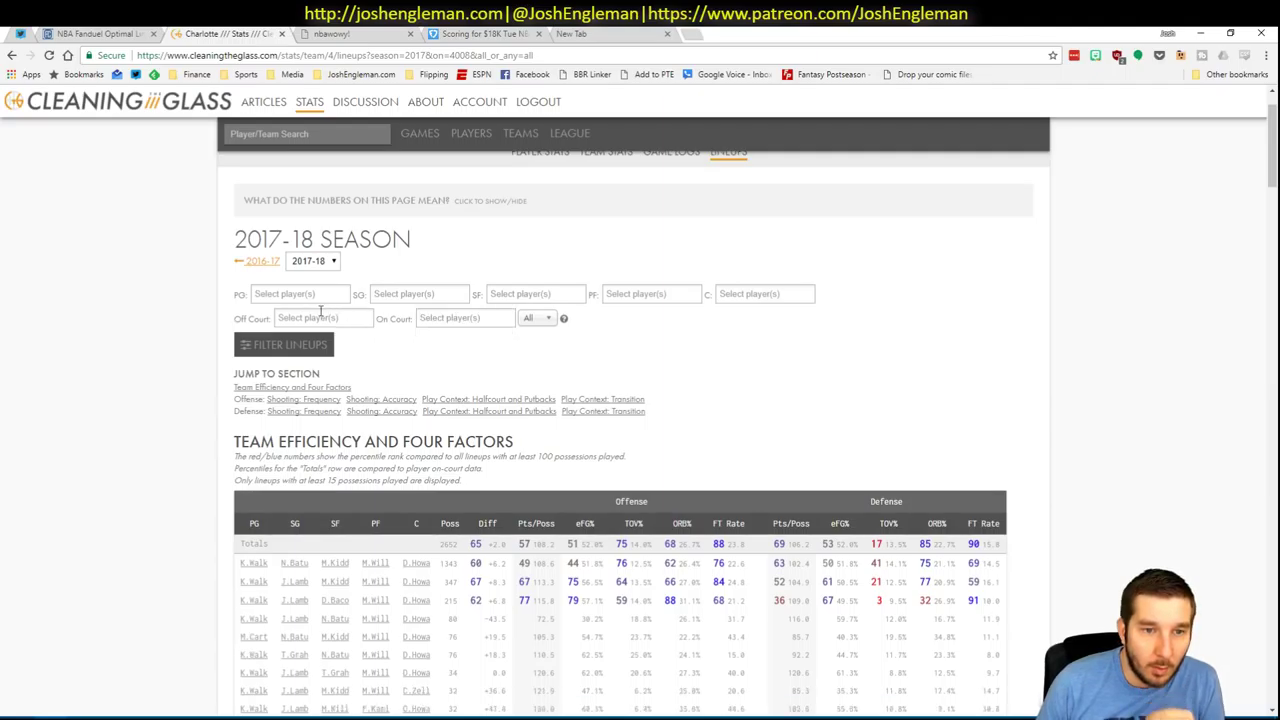
{"action": "left_click", "coordinate": [320, 314]}
{"action": "type", "text": "marvin"}
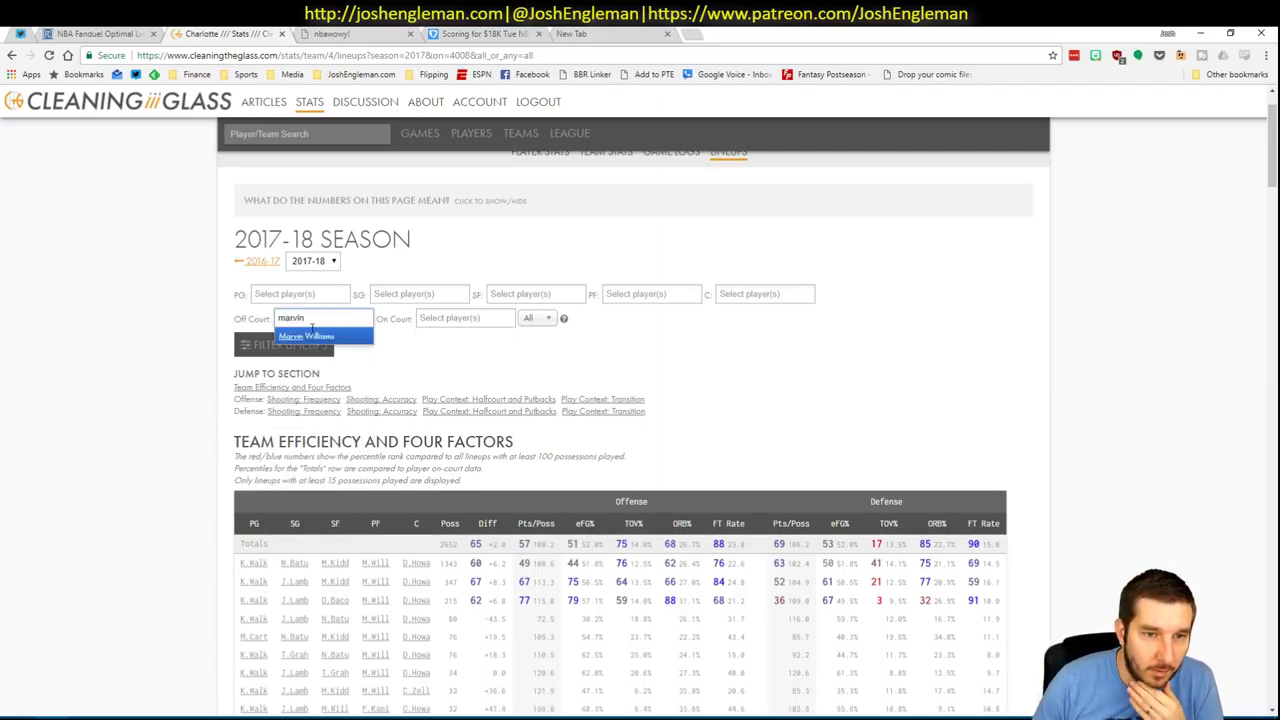
{"action": "left_click", "coordinate": [308, 337]}
{"action": "left_click", "coordinate": [283, 363]}
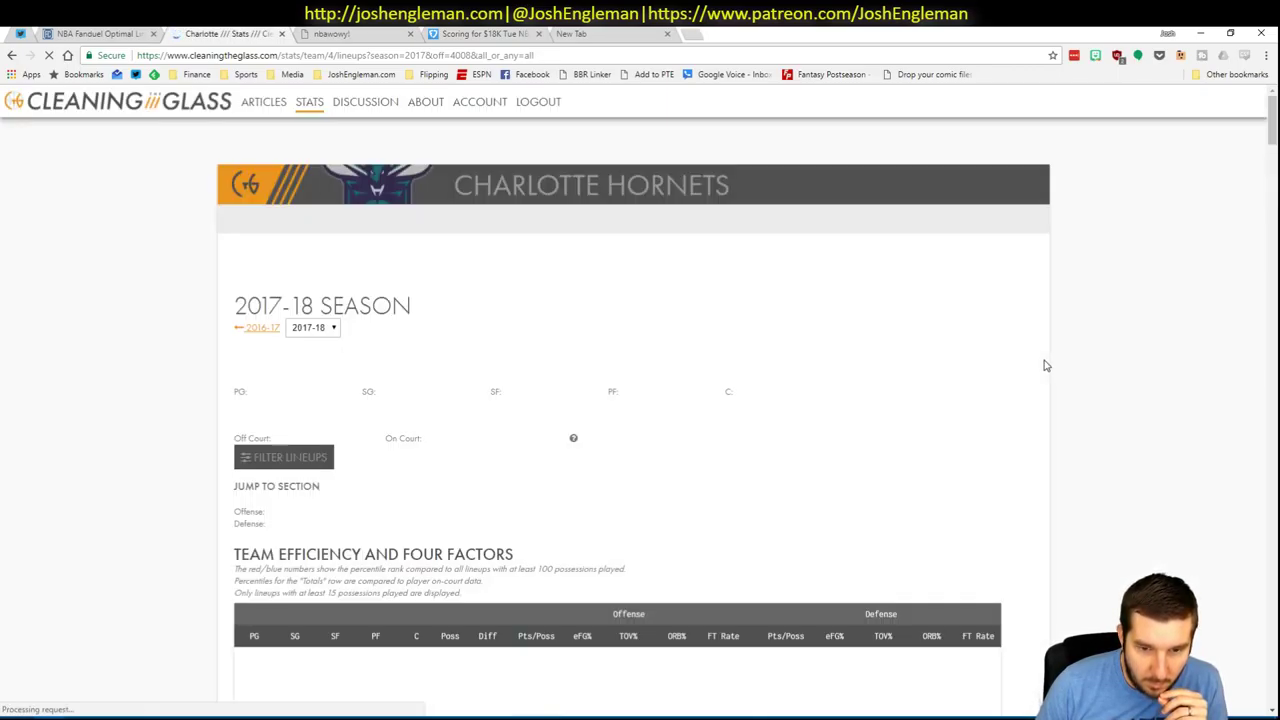
{"action": "scroll", "coordinate": [1044, 366], "scroll_direction": "down", "scroll_amount": 2}
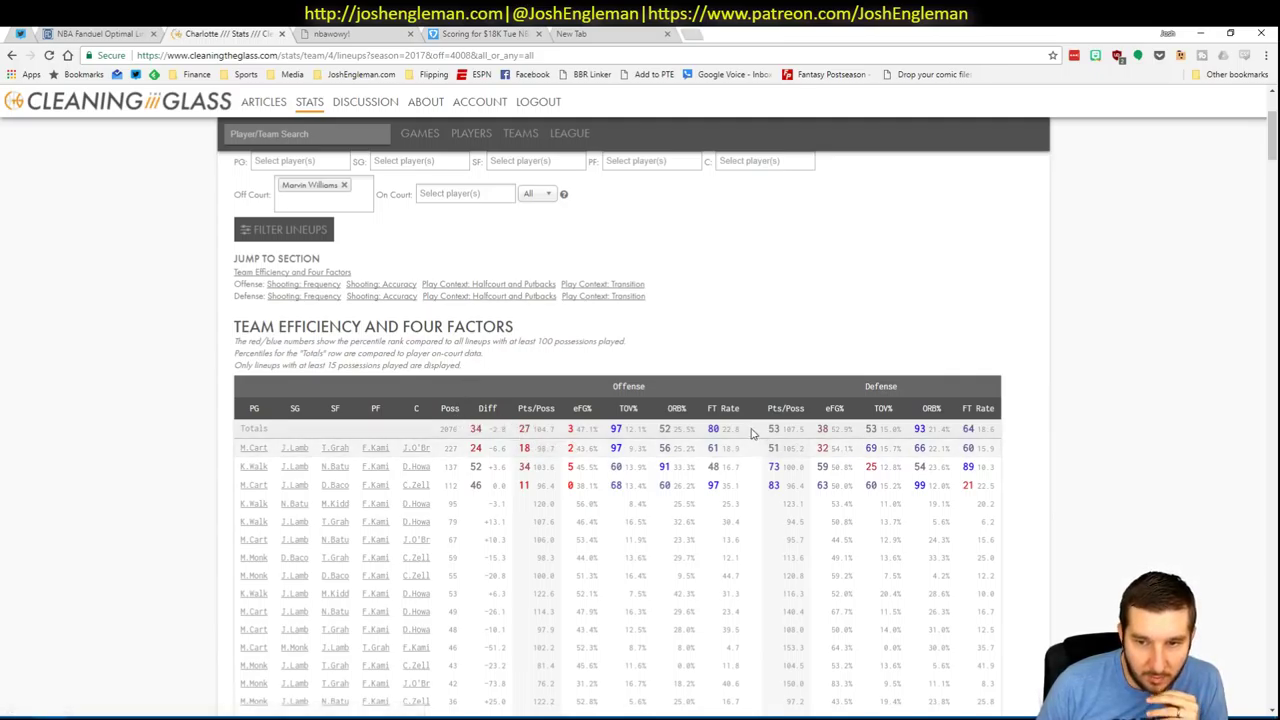
{"action": "scroll", "coordinate": [803, 349], "scroll_direction": "up", "scroll_amount": 2}
{"action": "scroll", "coordinate": [803, 349], "scroll_direction": "down", "scroll_amount": 1}
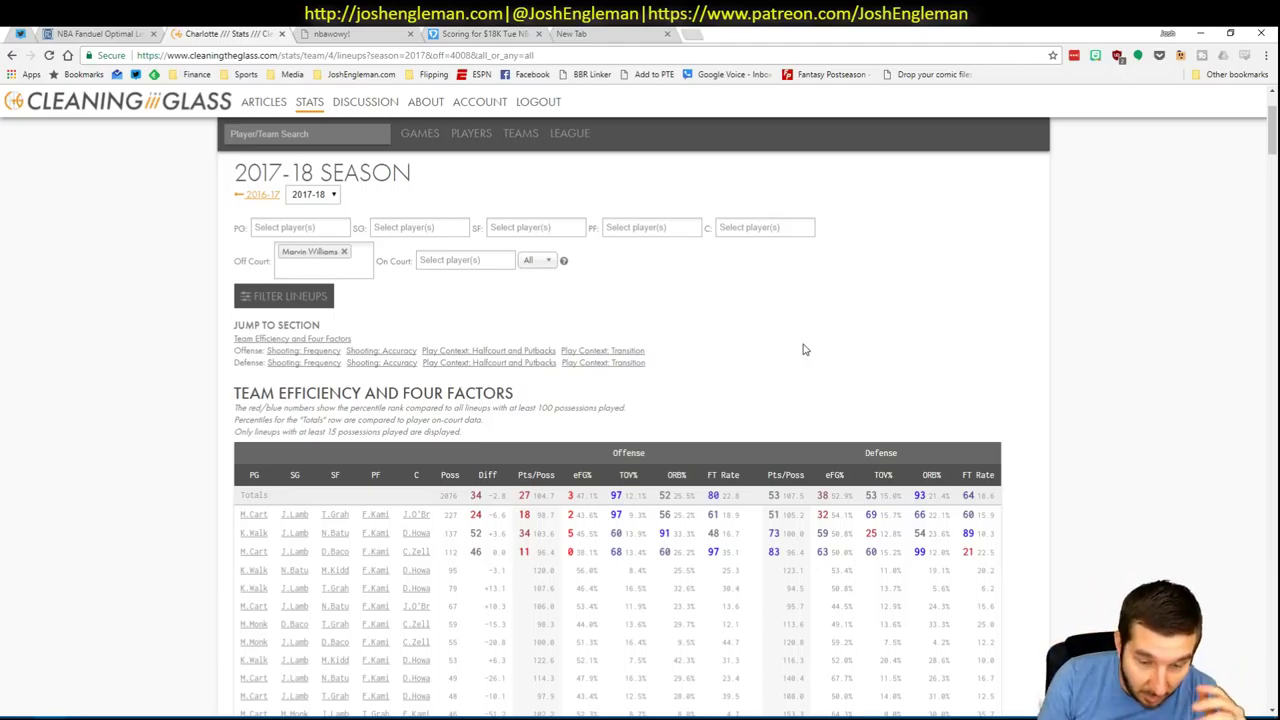
{"action": "scroll", "coordinate": [806, 338], "scroll_direction": "down", "scroll_amount": 1}
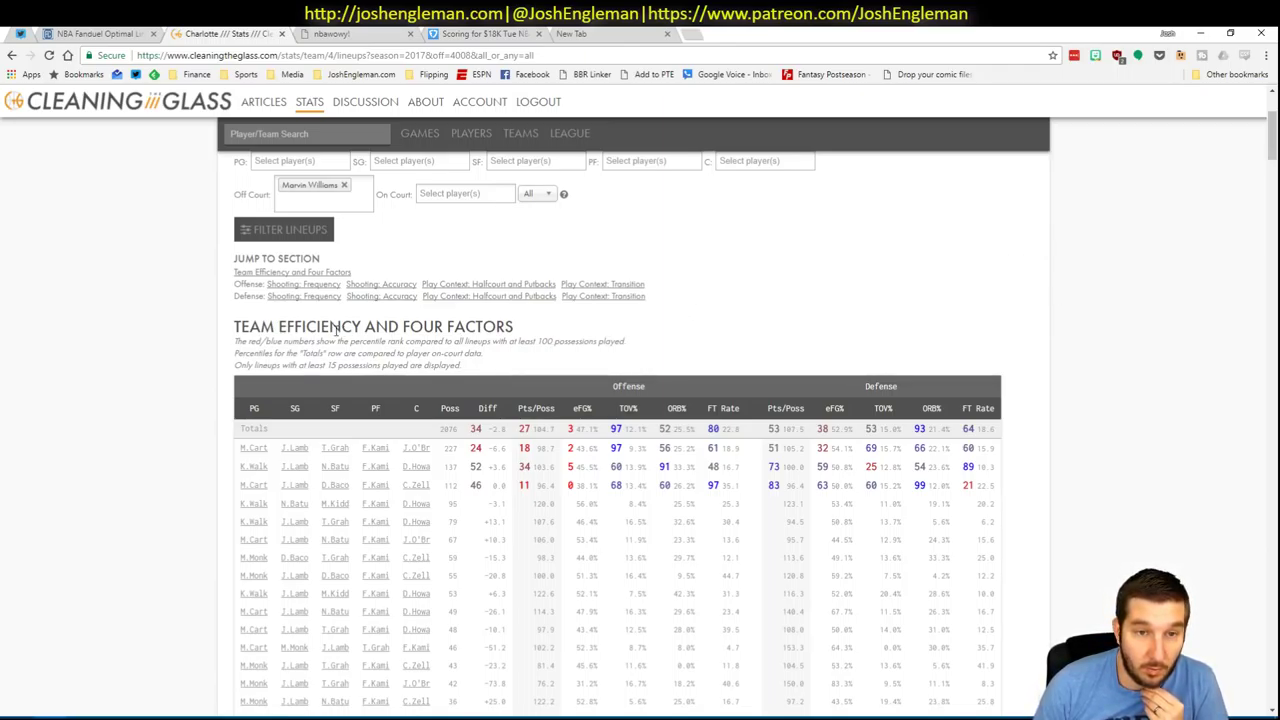
- Remove the Marvin Williams filter to list all Hornets lineups, and return to the YouTube sheet in Excel
{"action": "left_click", "coordinate": [343, 185]}
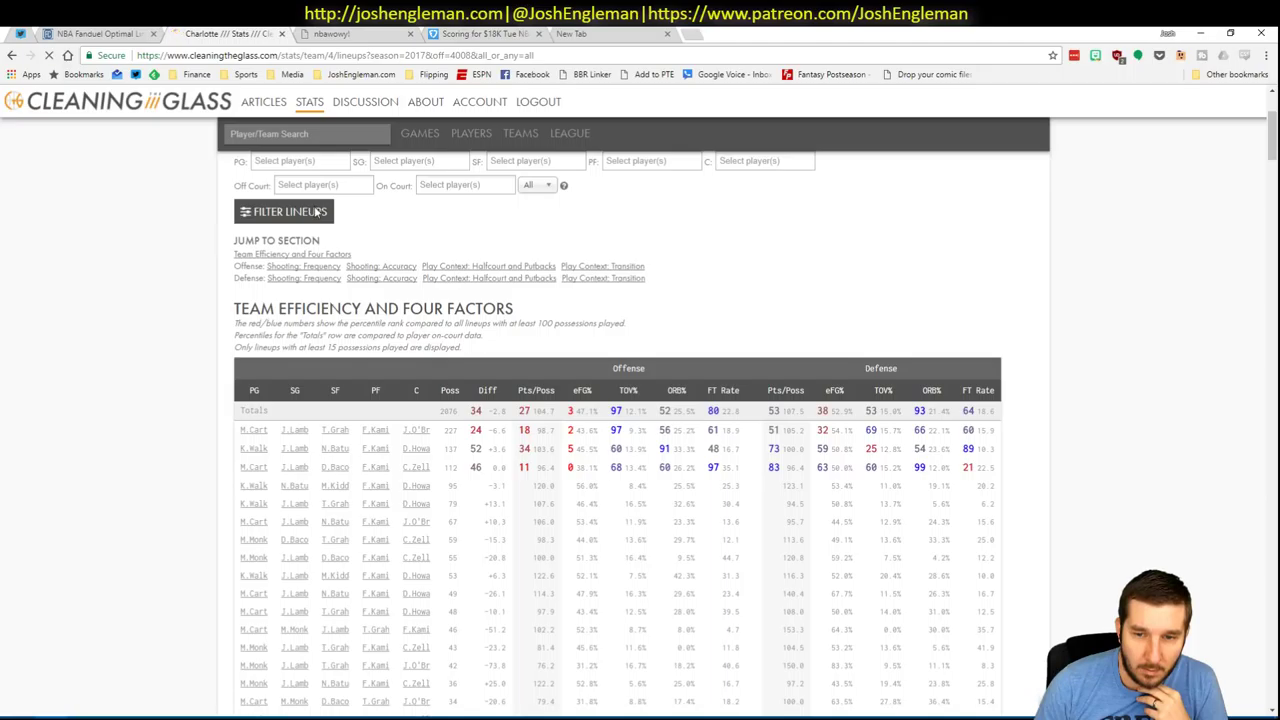
{"action": "left_click", "coordinate": [316, 213]}
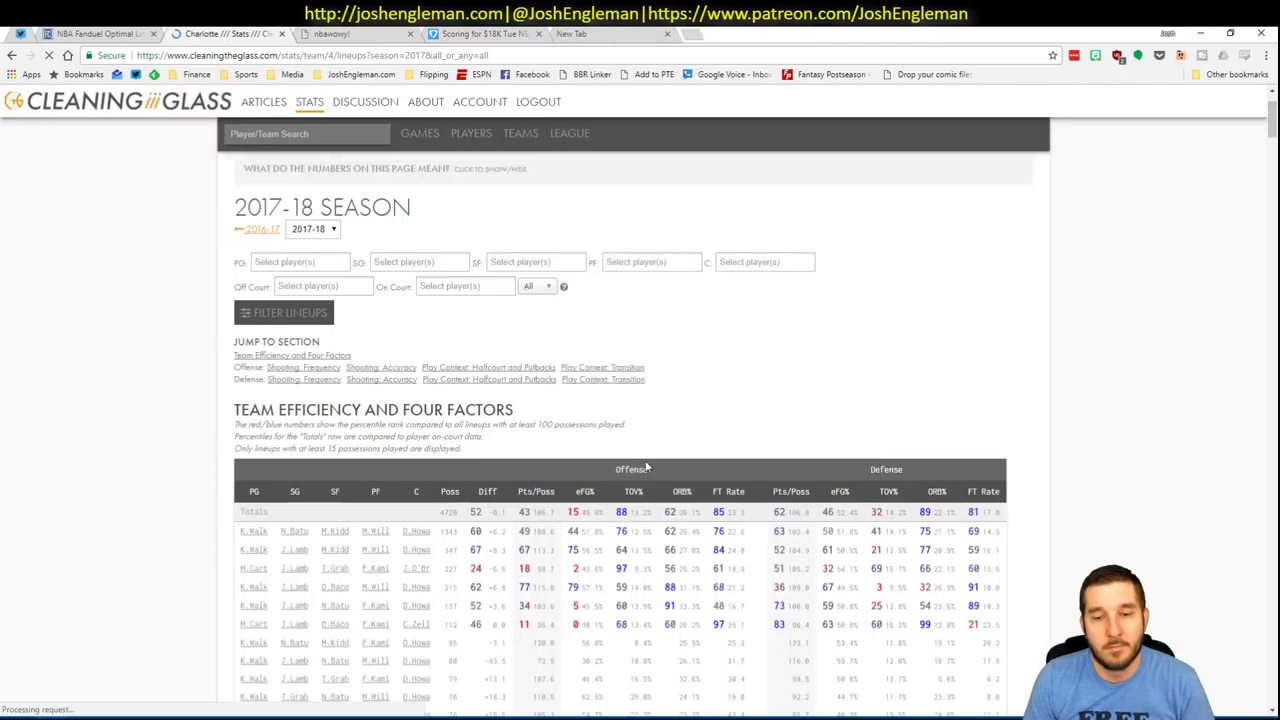
{"action": "key", "text": "alt+Tab"}
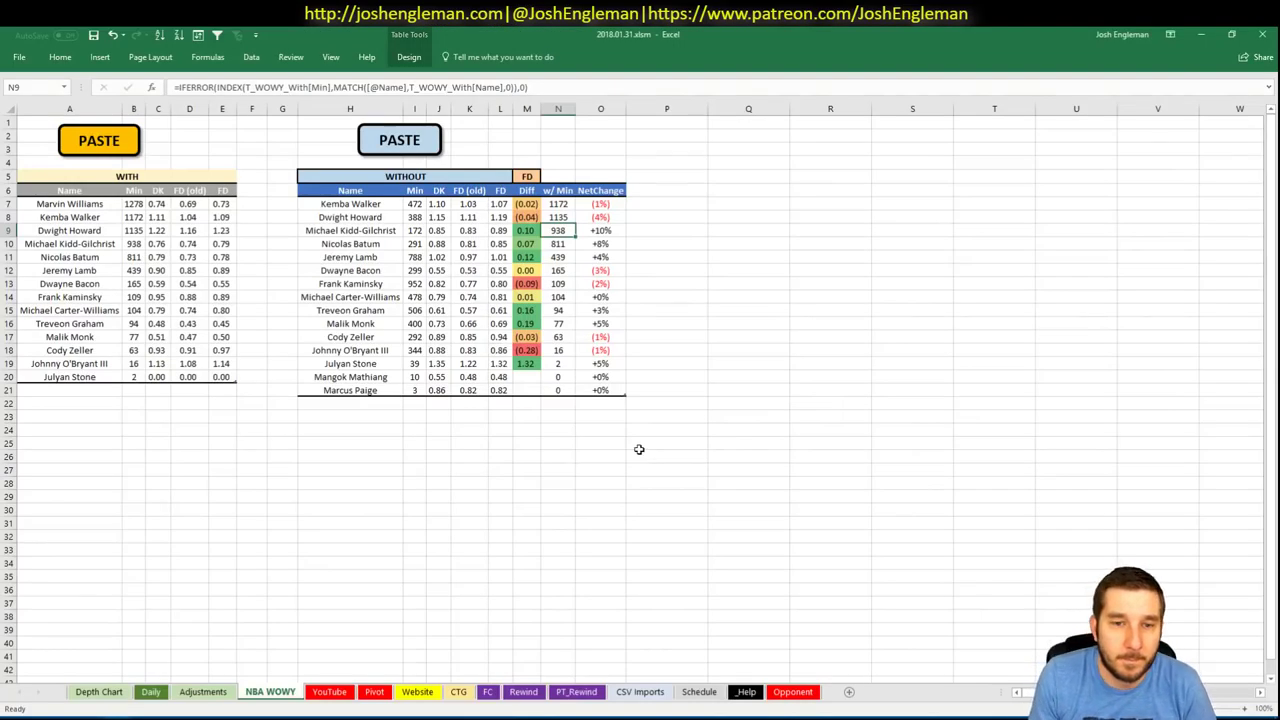
{"action": "left_click", "coordinate": [330, 692]}
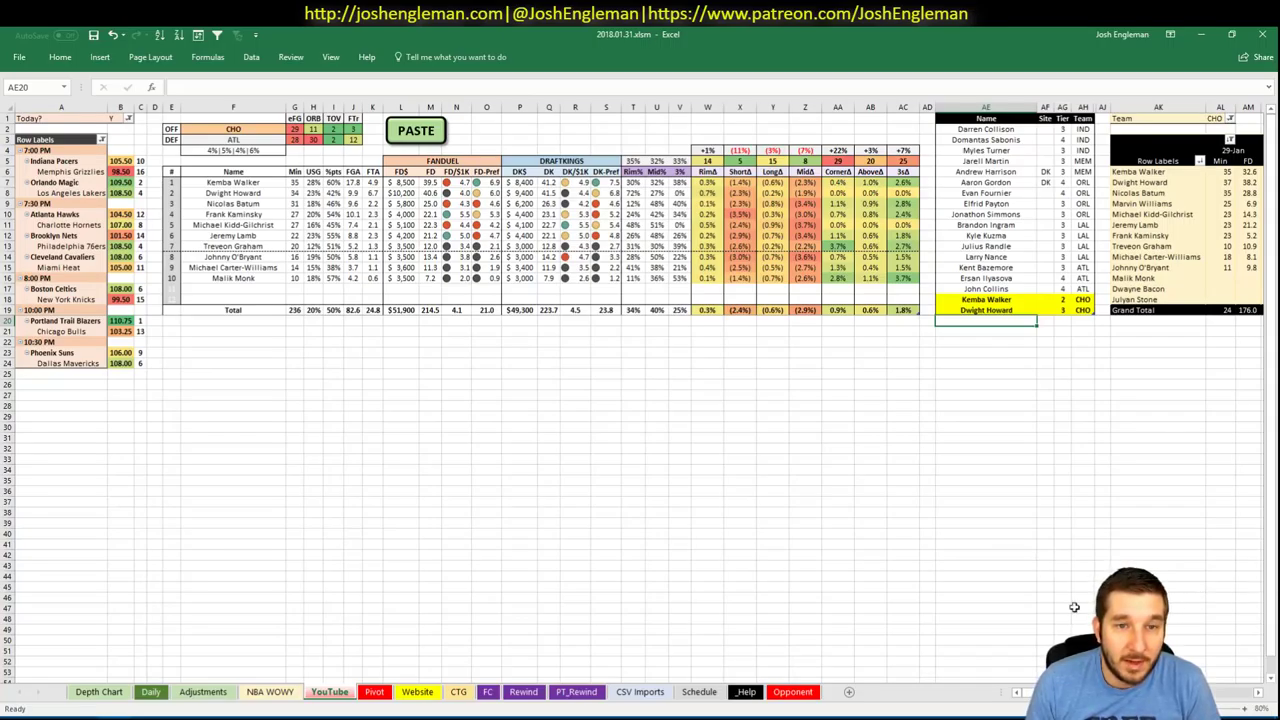
- Review the Hornets' recent game log, and add Nicolas Batum to the shortlist as tier 3
{"action": "scroll", "coordinate": [640, 400], "scroll_direction": "right", "scroll_amount": 6}
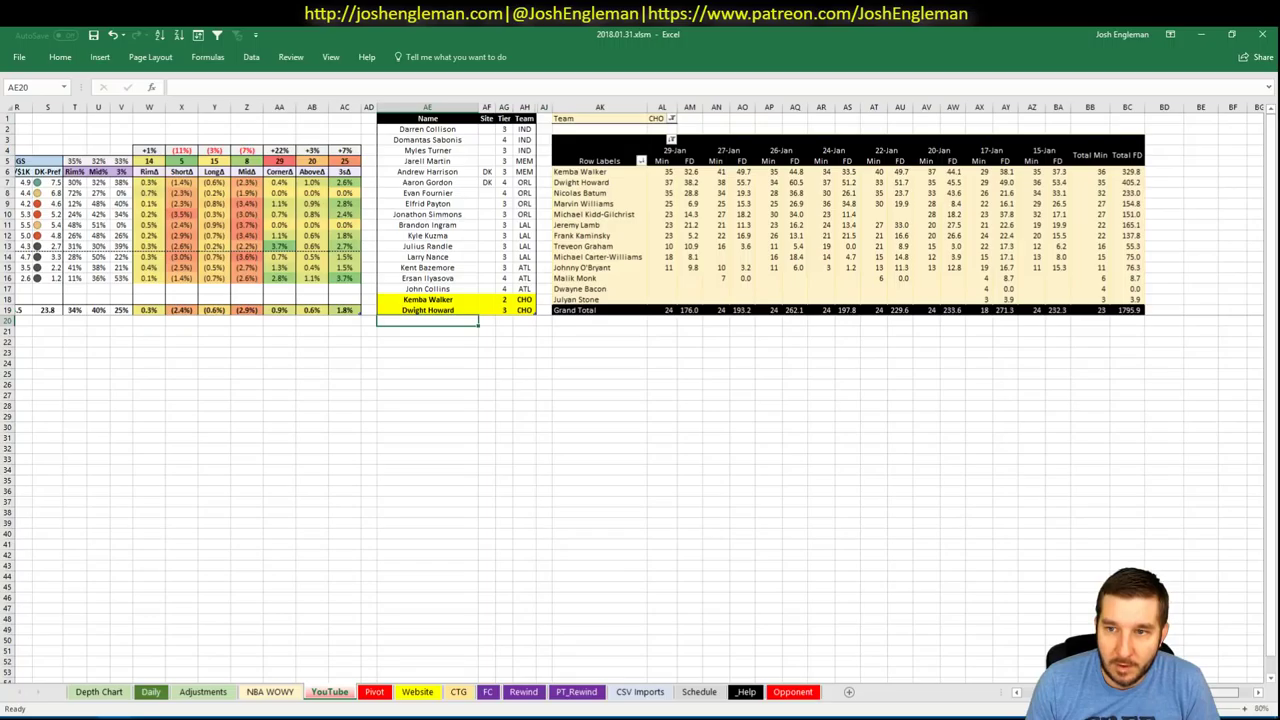
{"action": "scroll", "coordinate": [917, 629], "scroll_direction": "left", "scroll_amount": 6}
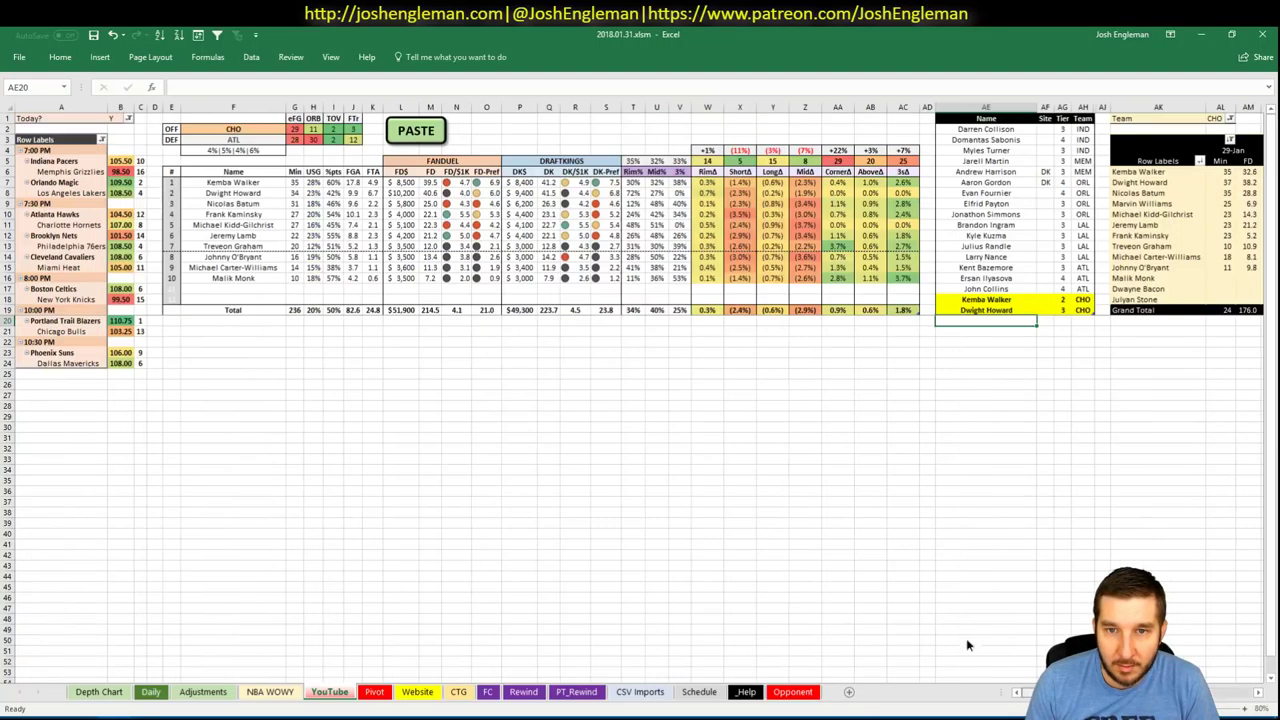
{"action": "type", "text": "Nicolas Batum"}
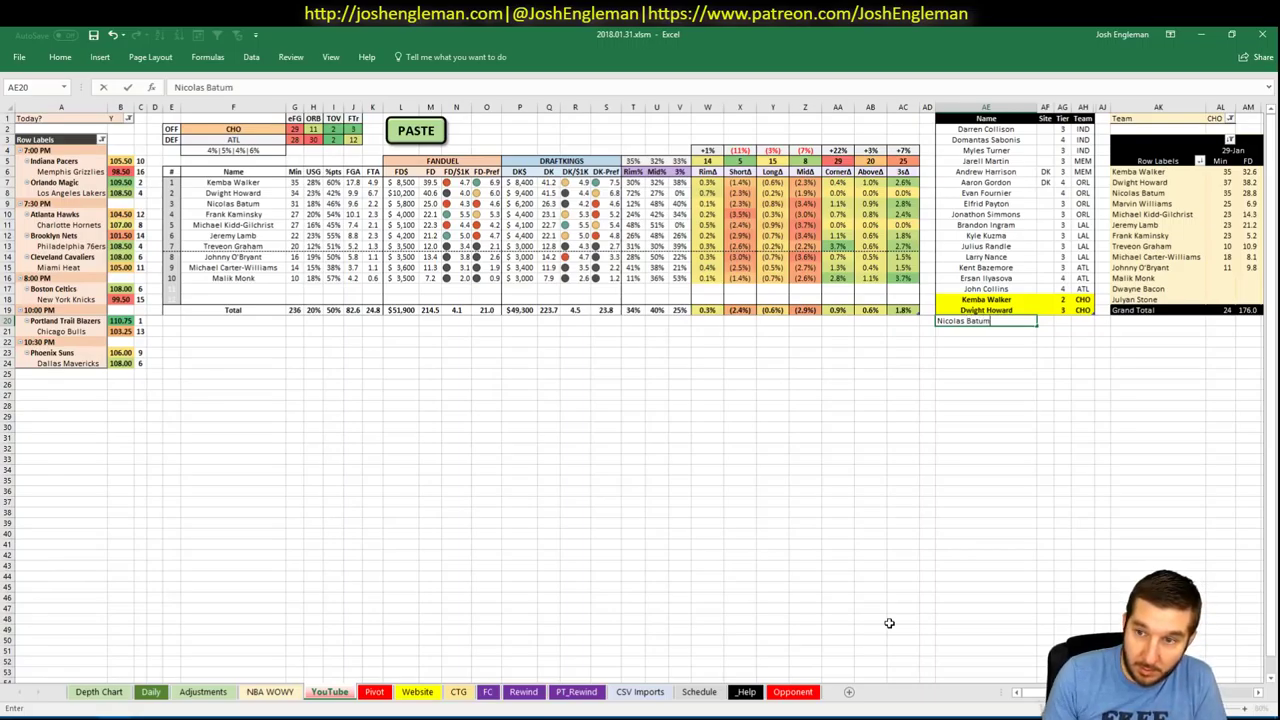
{"action": "key", "text": "Tab"}
{"action": "key", "text": "Tab"}
{"action": "type", "text": "3"}
{"action": "key", "text": "Return"}
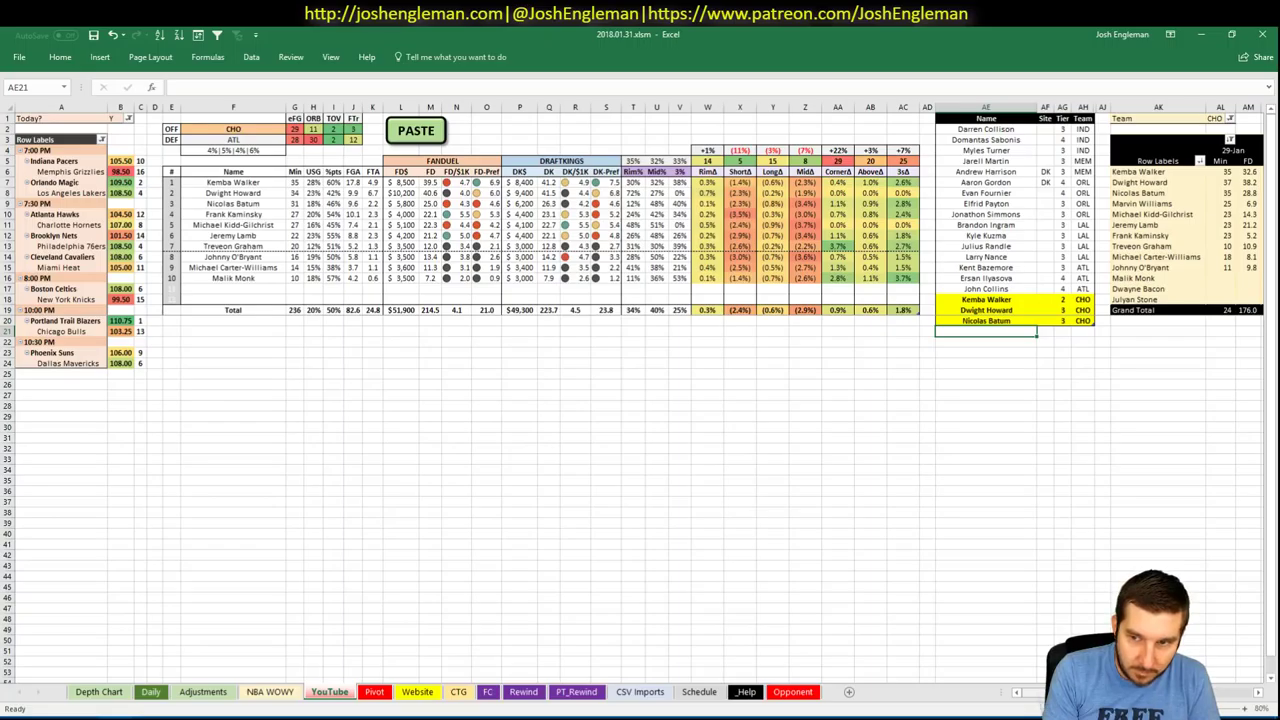
- Add Frank Kaminsky to the shortlist as tier 3 and open the Pivot sheet
{"action": "type", "text": "Frank Kaminsk"}
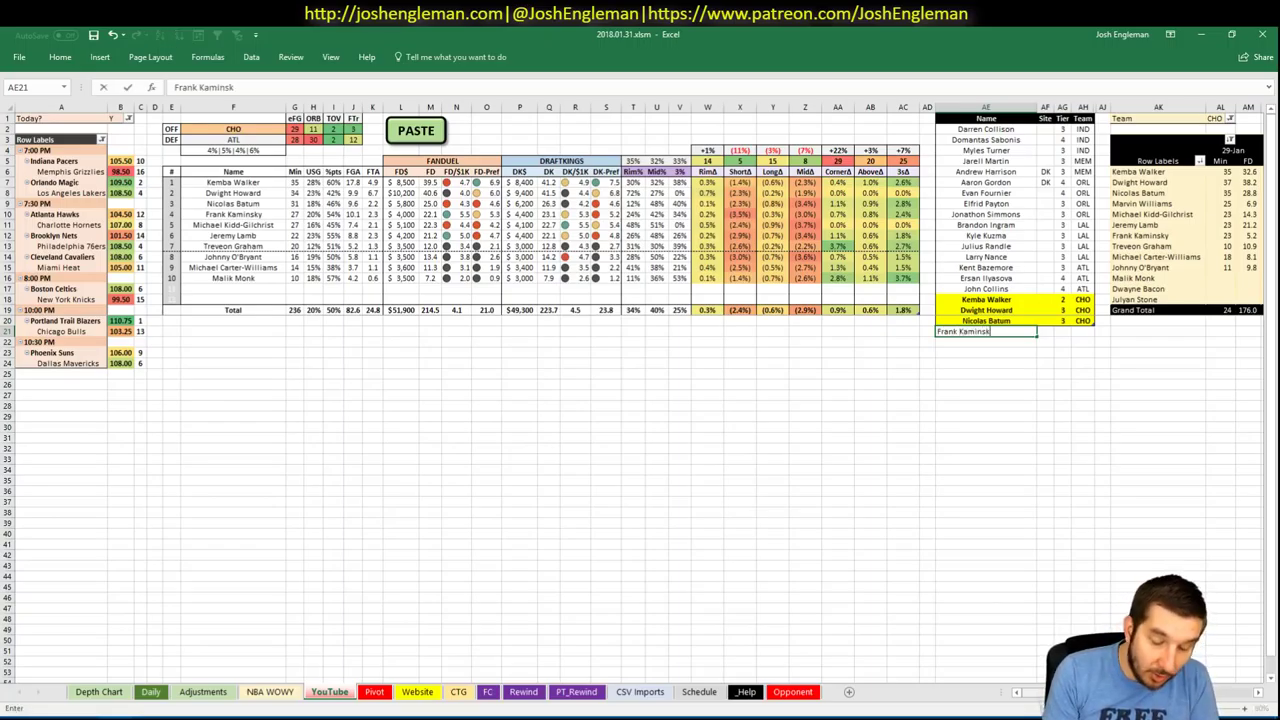
{"action": "type", "text": "y"}
{"action": "key", "text": "Tab"}
{"action": "key", "text": "Tab"}
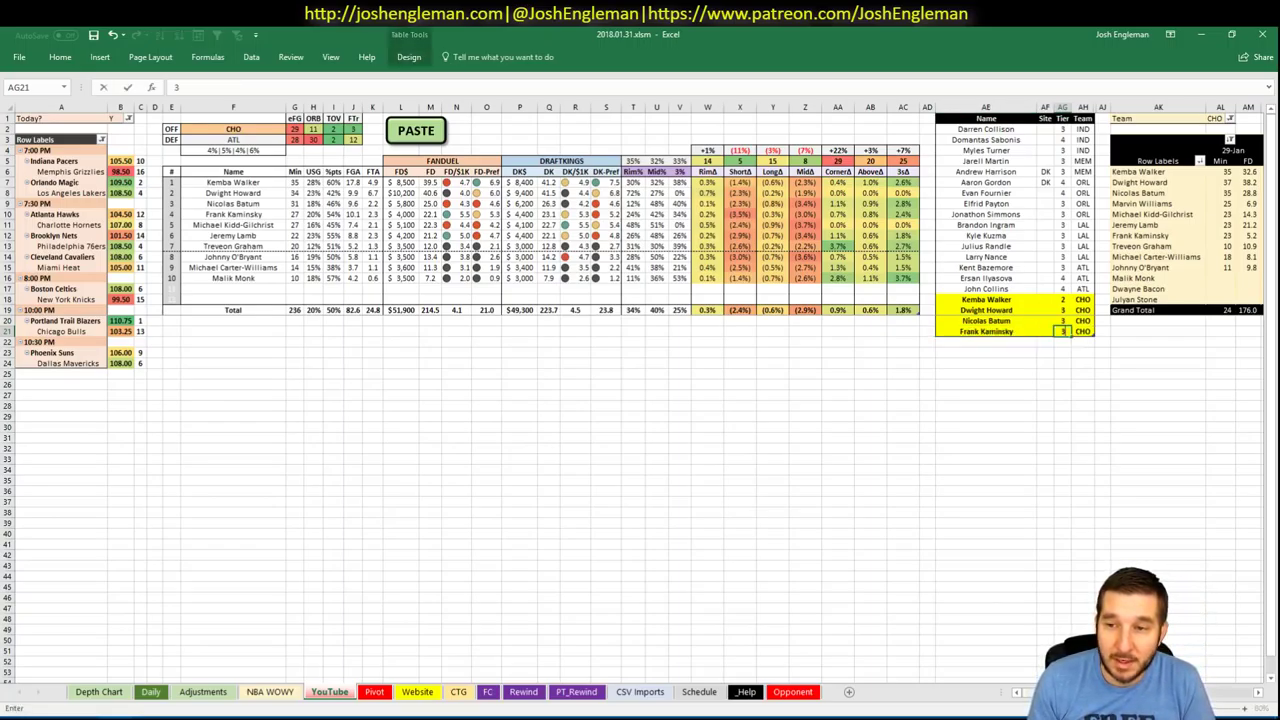
{"action": "left_click", "coordinate": [372, 692]}
{"action": "double_click", "coordinate": [352, 469]}
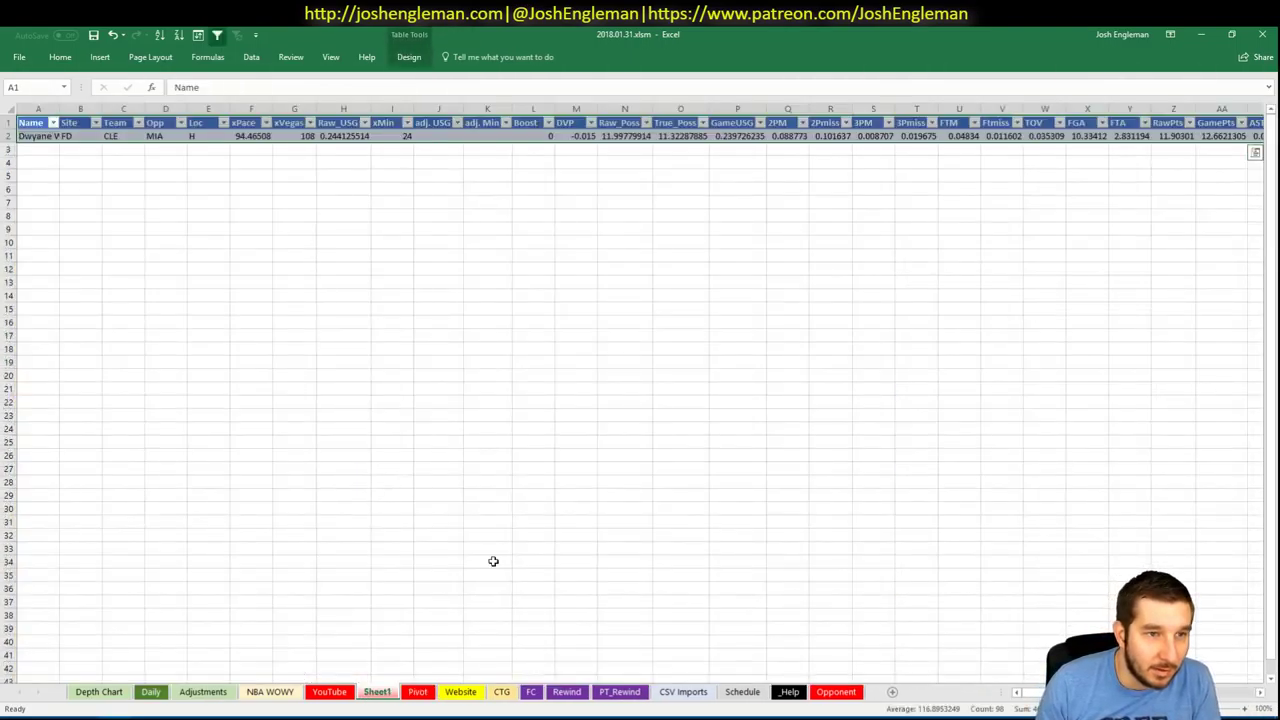
{"action": "right_click", "coordinate": [394, 693]}
{"action": "left_click", "coordinate": [460, 552]}
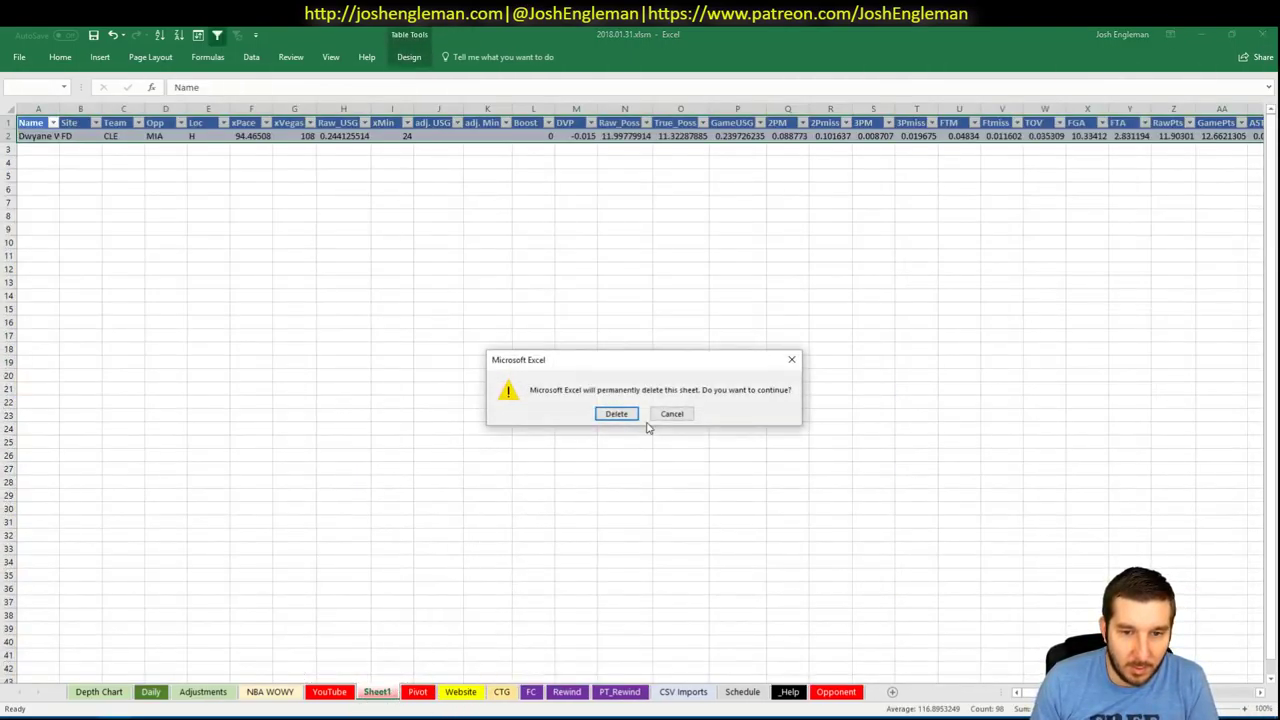
{"action": "left_click", "coordinate": [616, 414]}
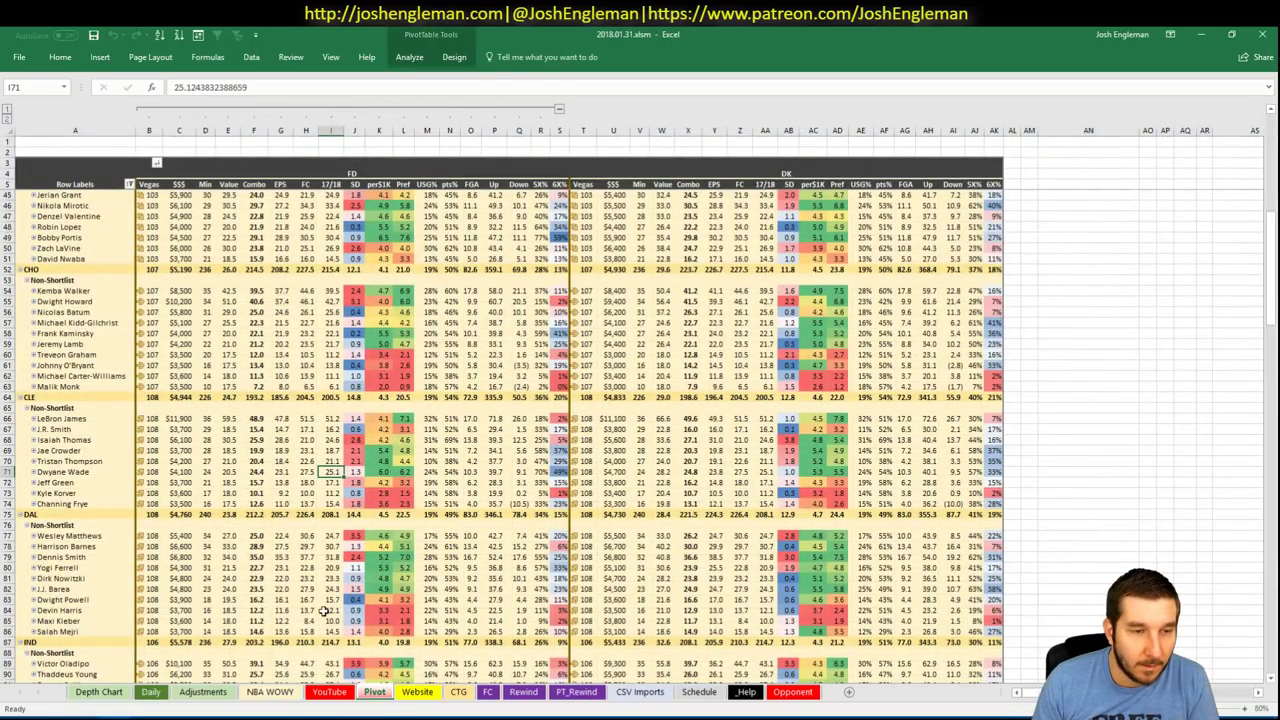
- Select Frank Kaminsky's FanDuel 17/18 projection in the pivot table, save the workbook and return to the YouTube sheet
{"action": "left_click", "coordinate": [336, 334]}
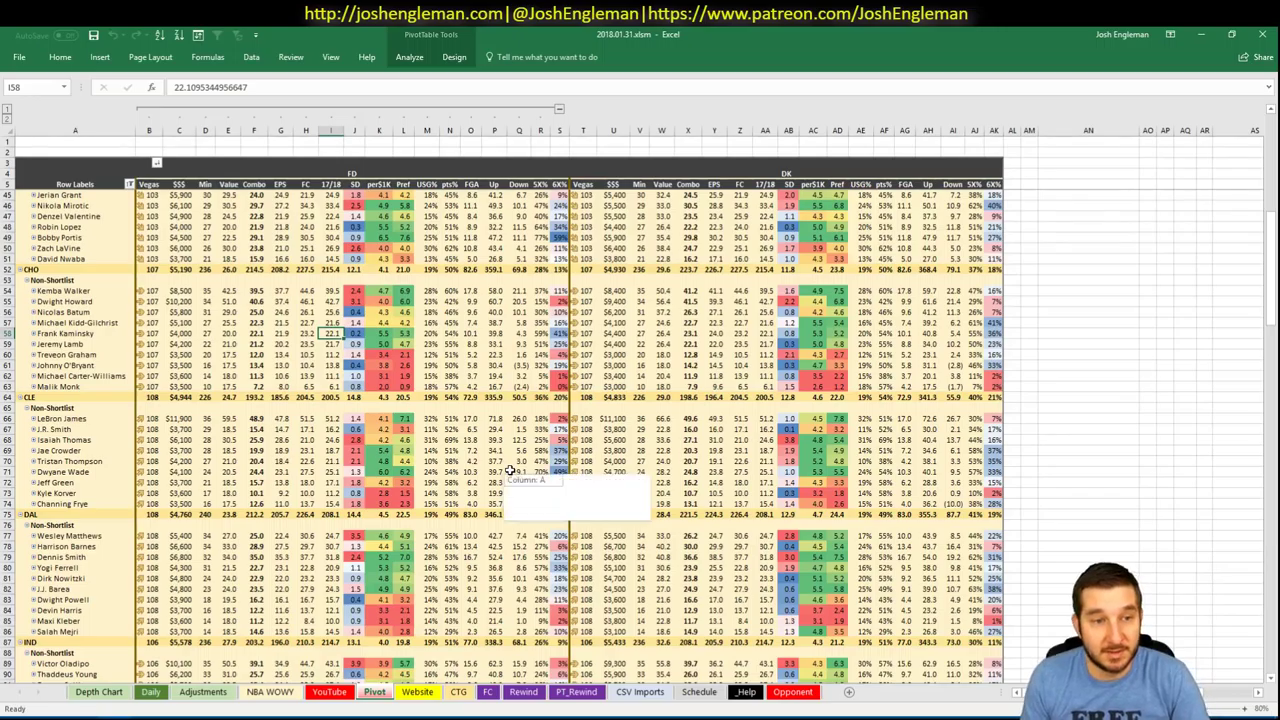
{"action": "left_click", "coordinate": [92, 35]}
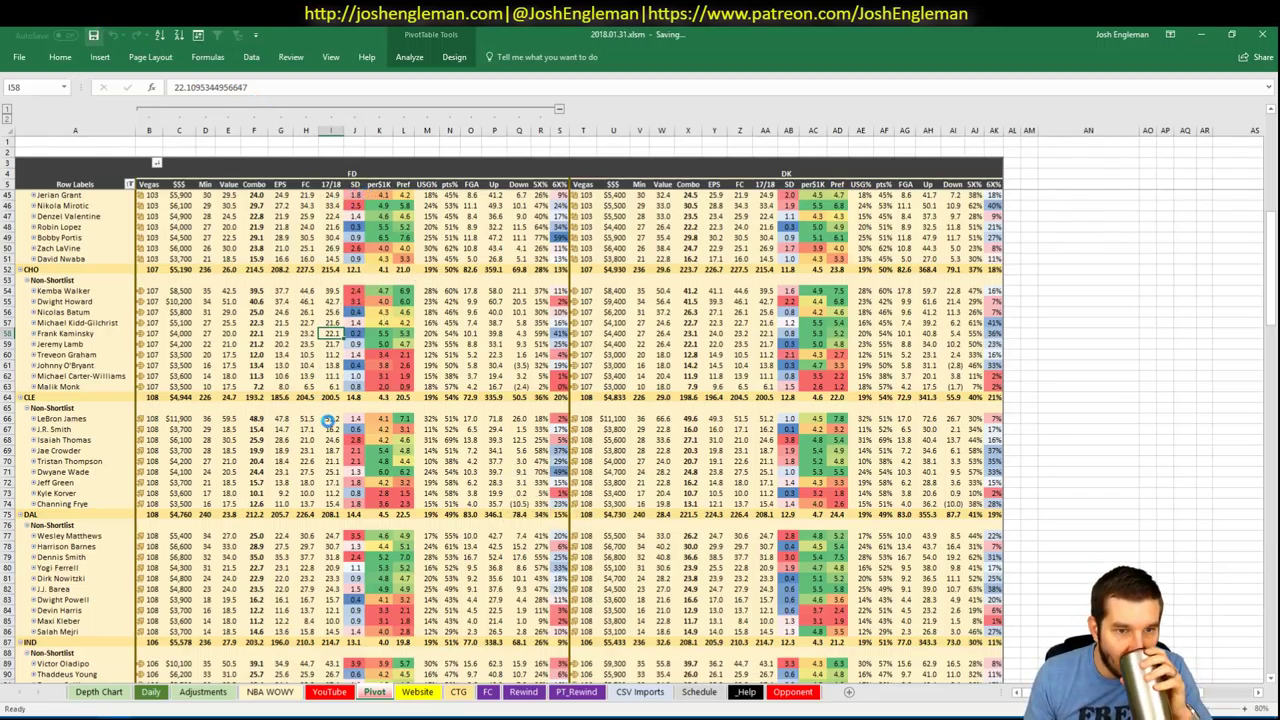
{"action": "left_click", "coordinate": [320, 691]}
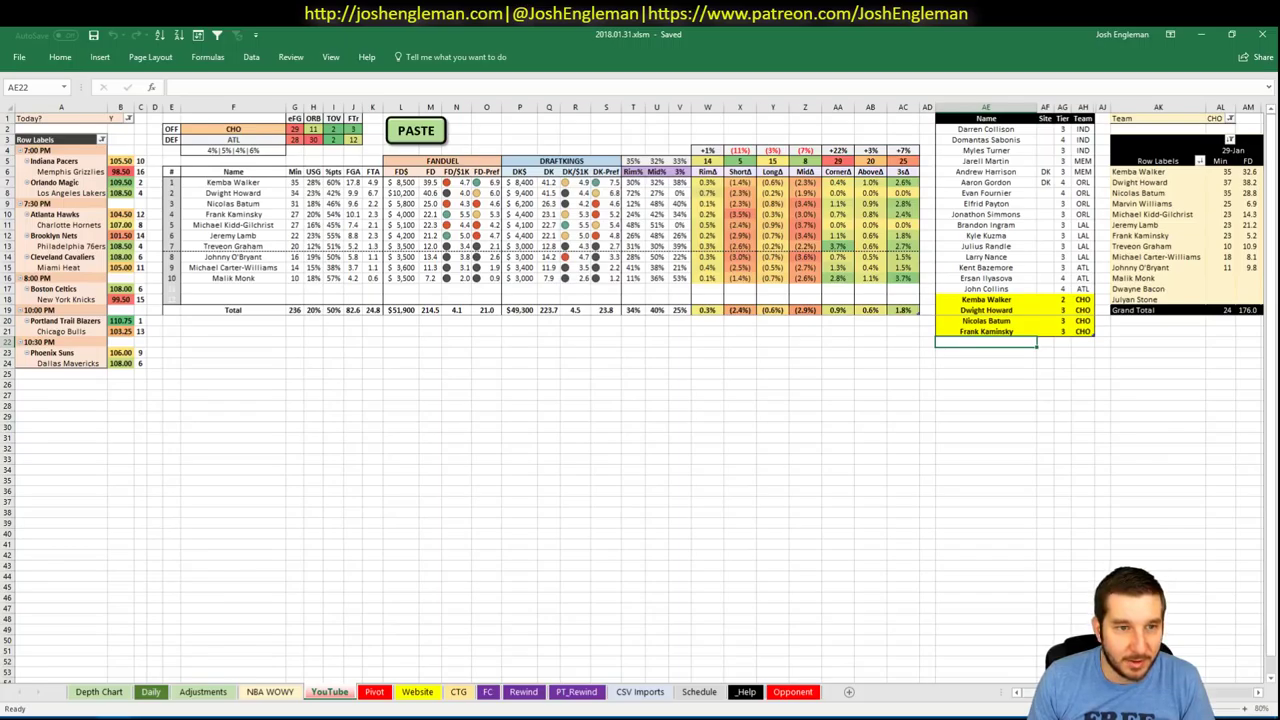
- Compare the Hornets' recent game log with their projections, and add Michael Kidd-Gilchrist to the shortlist for site FD as tier 4
{"action": "scroll", "coordinate": [640, 400], "scroll_direction": "right", "scroll_amount": 5}
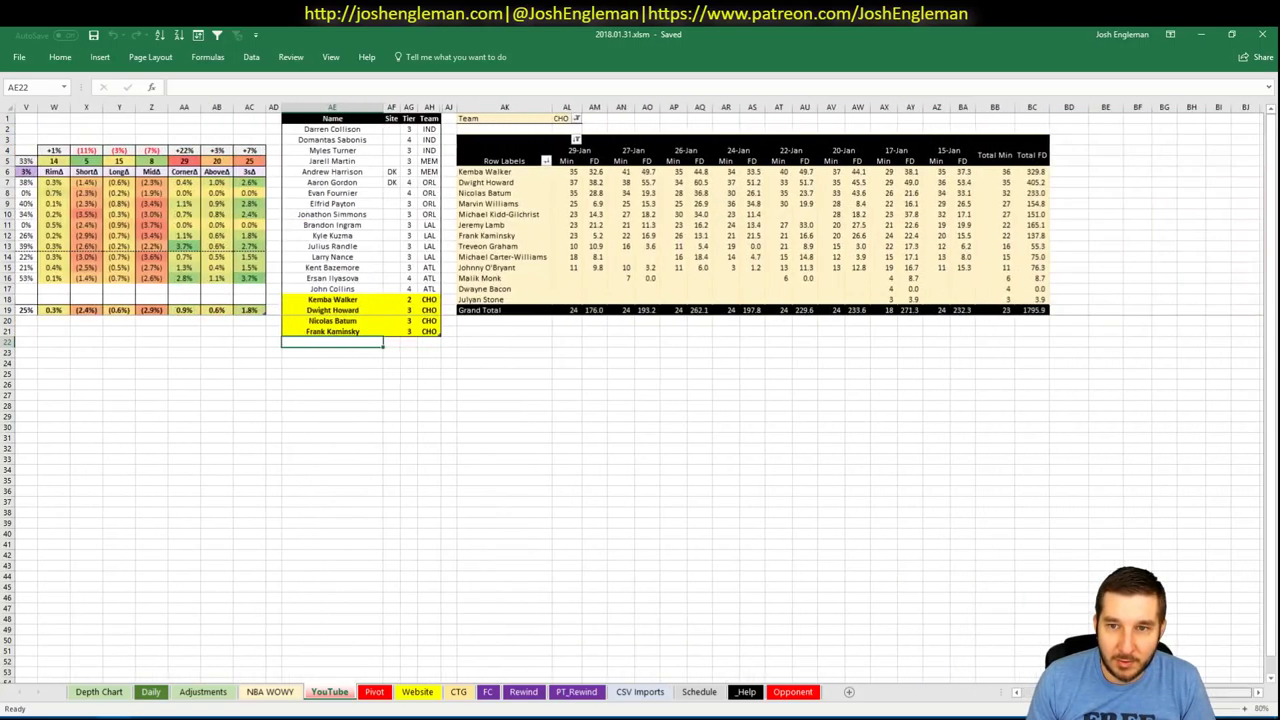
{"action": "scroll", "coordinate": [640, 400], "scroll_direction": "left", "scroll_amount": 3}
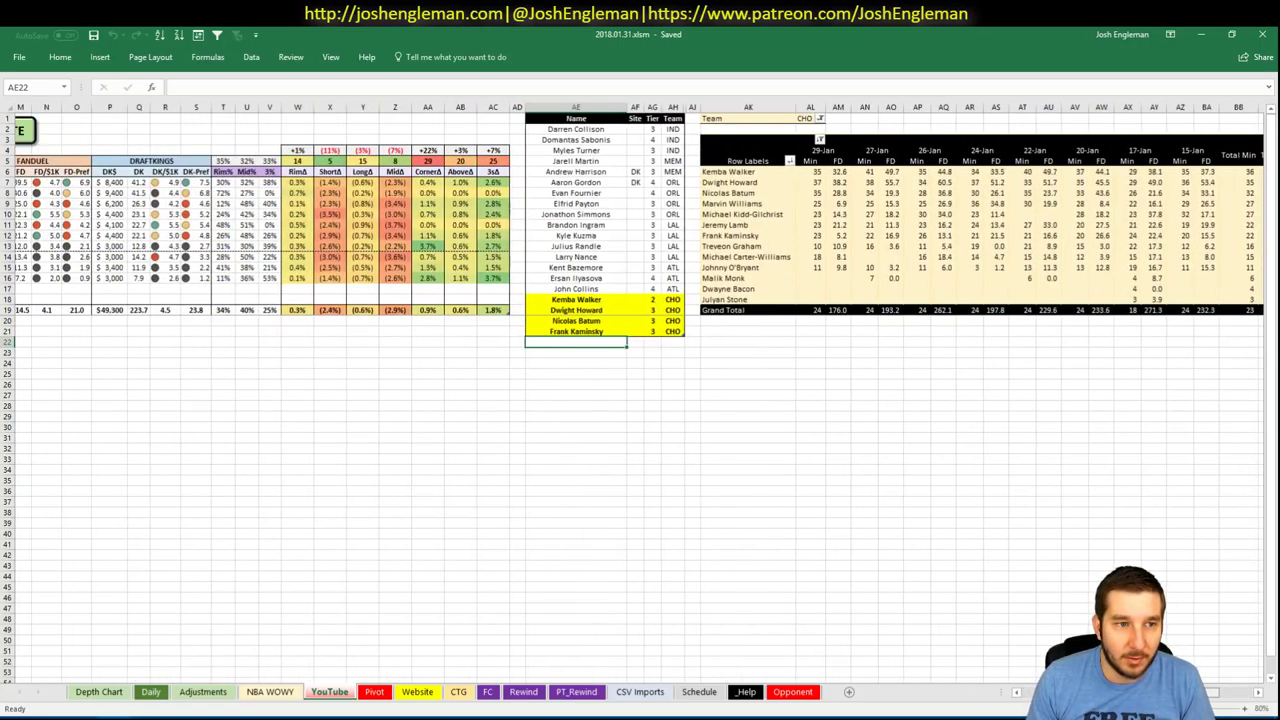
{"action": "scroll", "coordinate": [1263, 697], "scroll_direction": "right", "scroll_amount": 3}
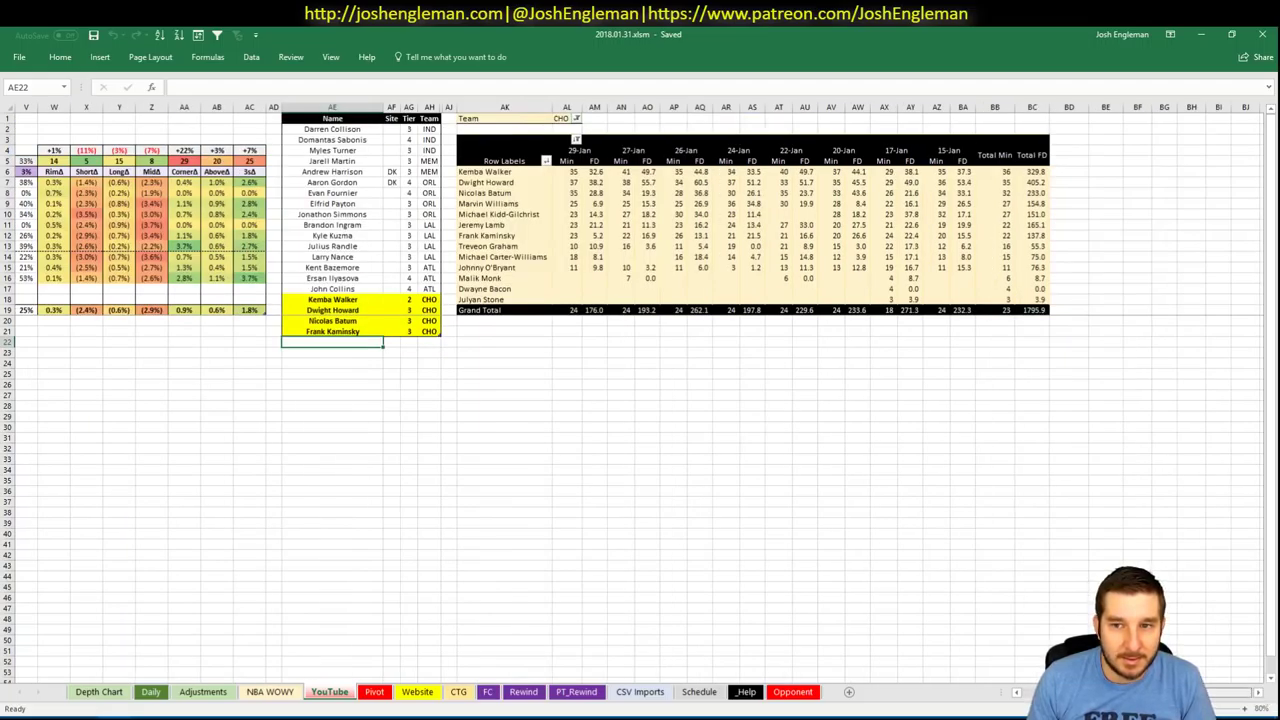
{"action": "scroll", "coordinate": [985, 648], "scroll_direction": "left", "scroll_amount": 7}
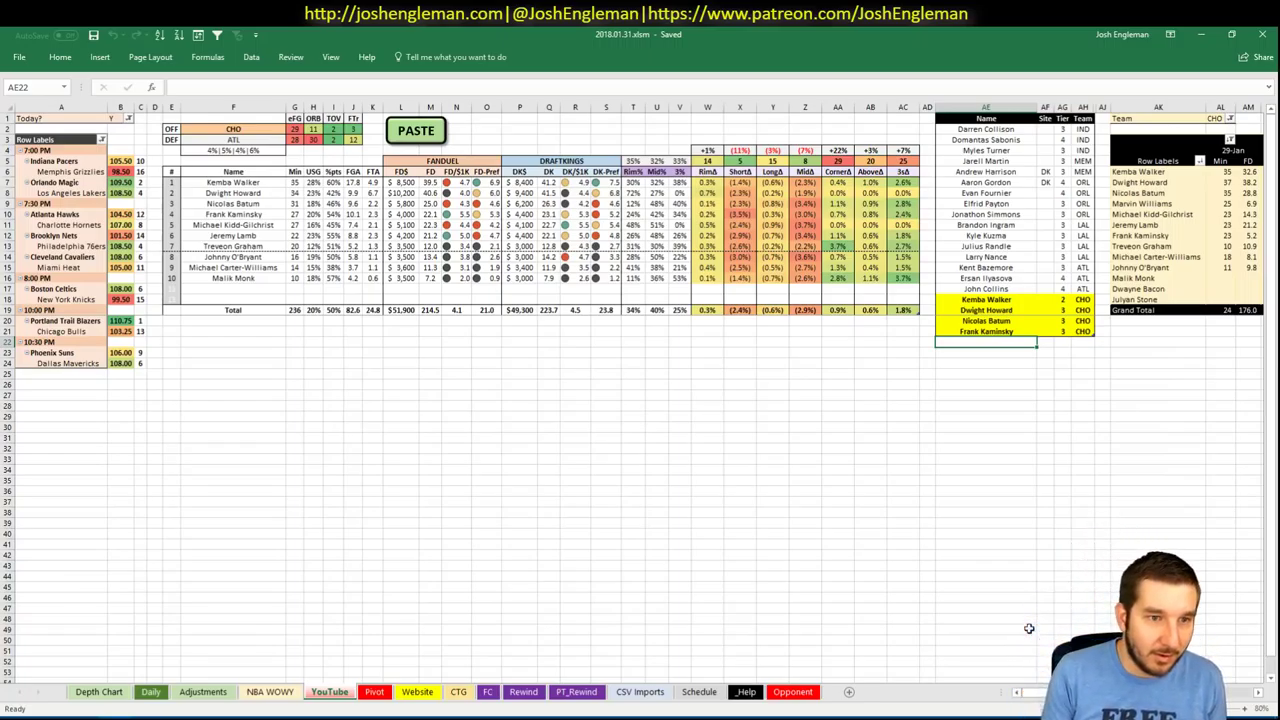
{"action": "type", "text": "Michael Kidd"}
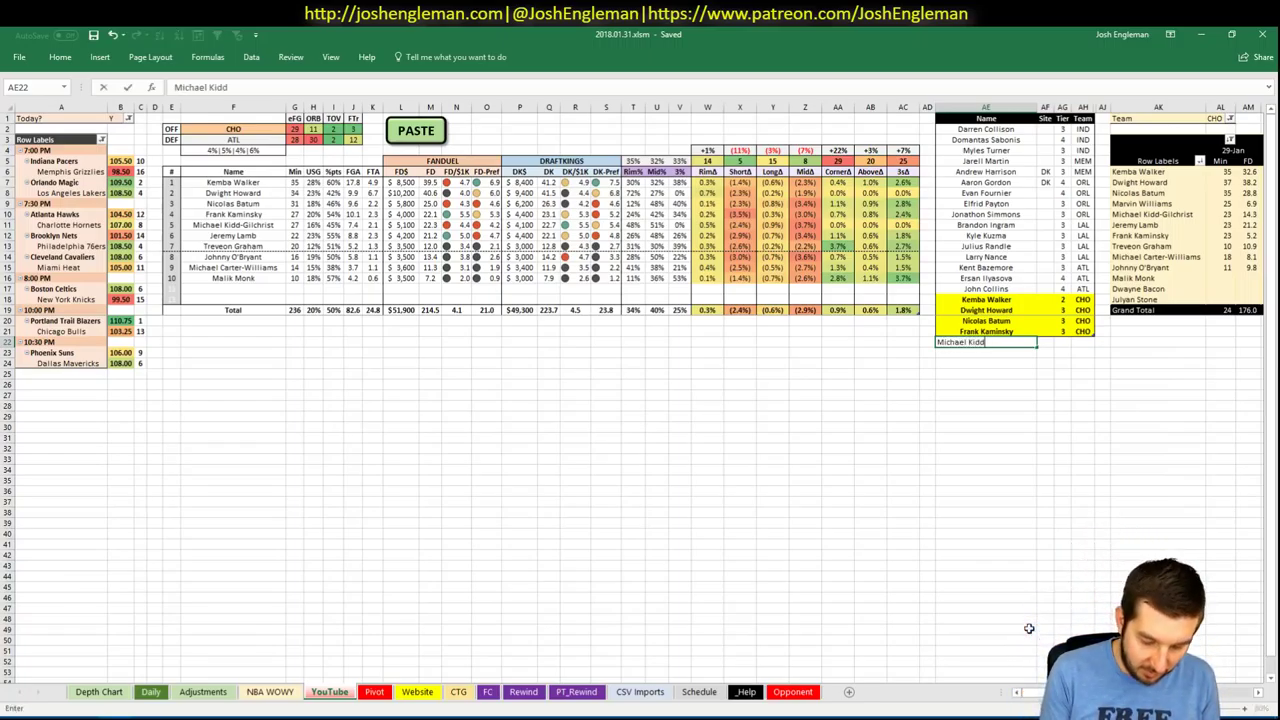
{"action": "type", "text": "-Gilch"}
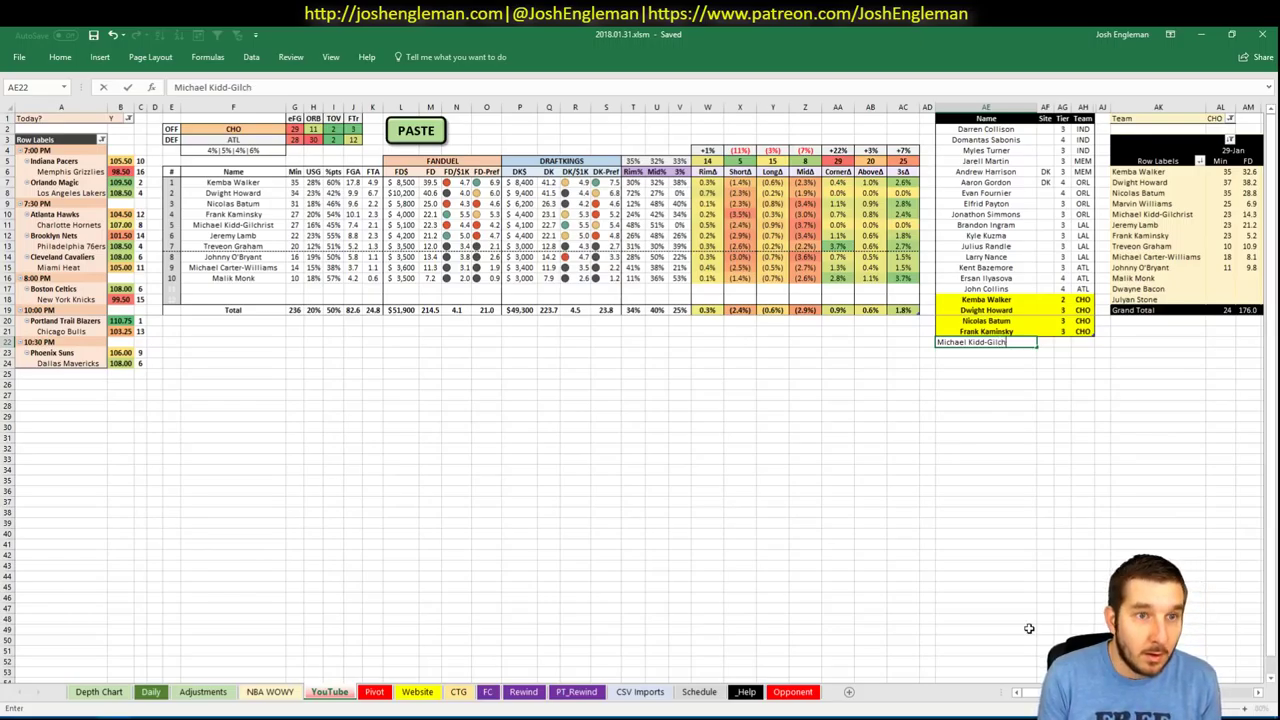
{"action": "type", "text": "rist"}
{"action": "key", "text": "Tab"}
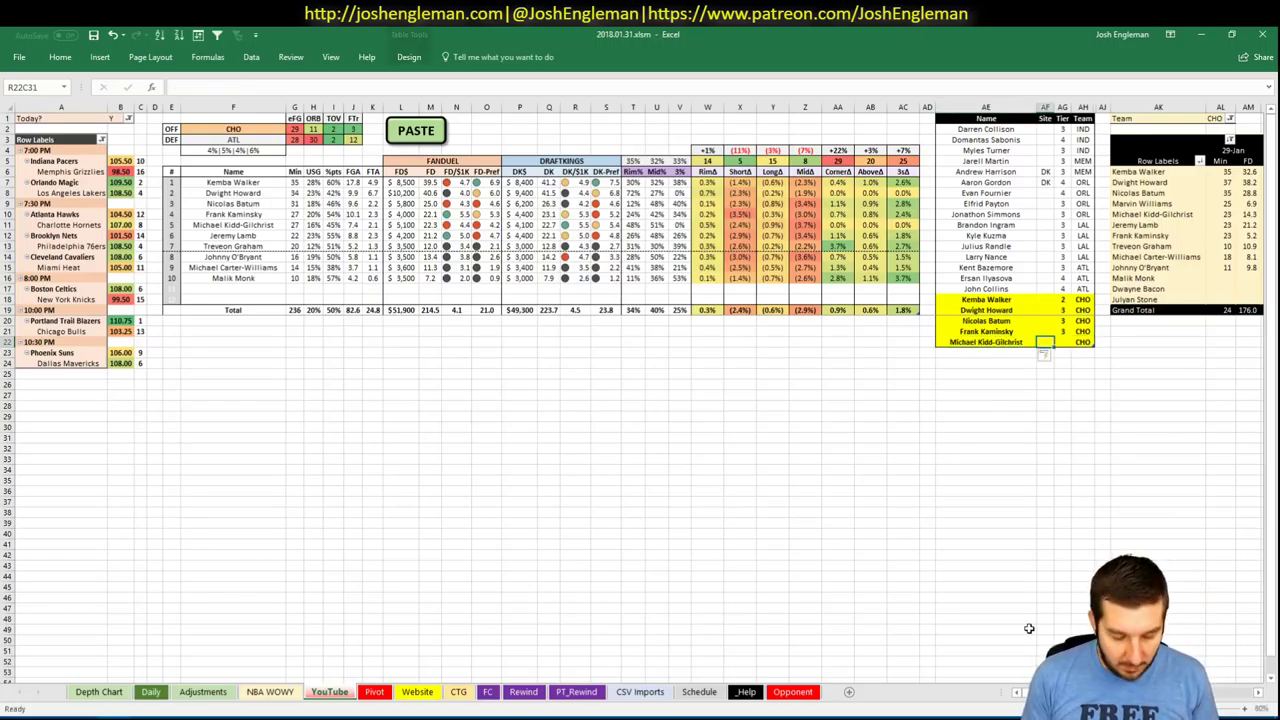
{"action": "type", "text": "FD"}
{"action": "key", "text": "Return"}
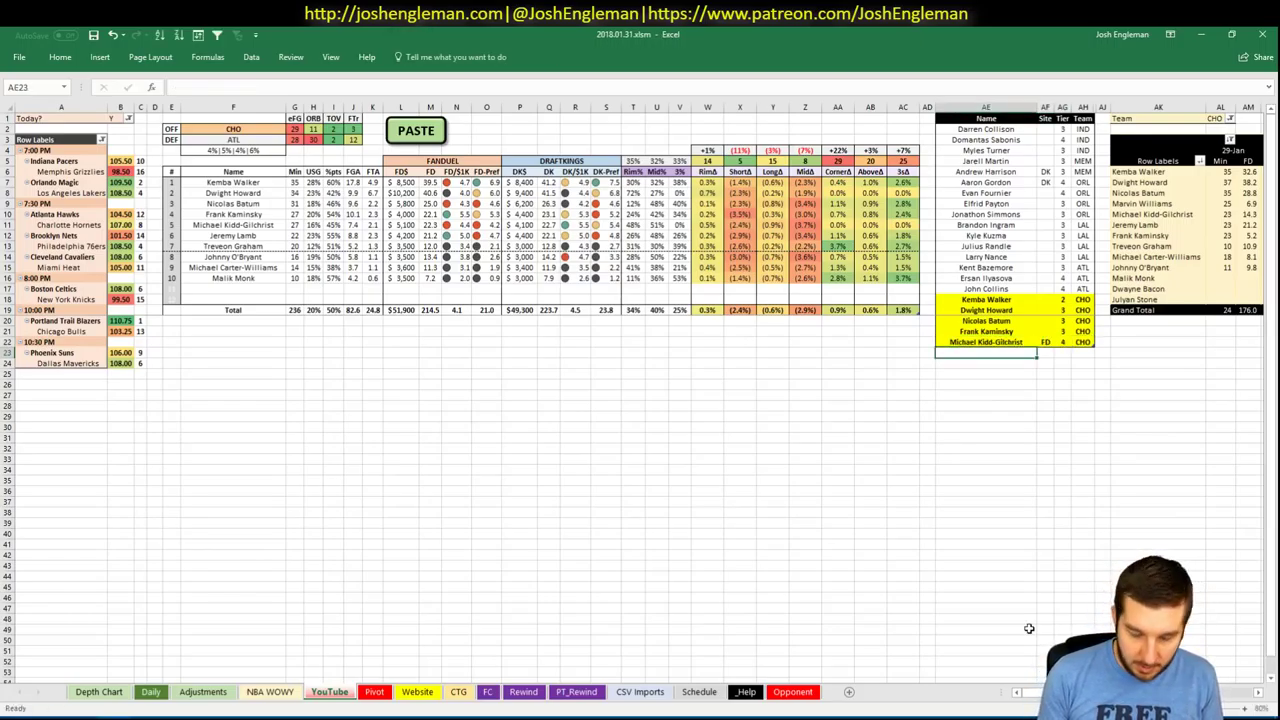
- Add a second Michael Kidd-Gilchrist entry to the shortlist for site DK as tier 3
{"action": "type", "text": "Michael Kidd-Gilchrist"}
{"action": "key", "text": "Tab"}
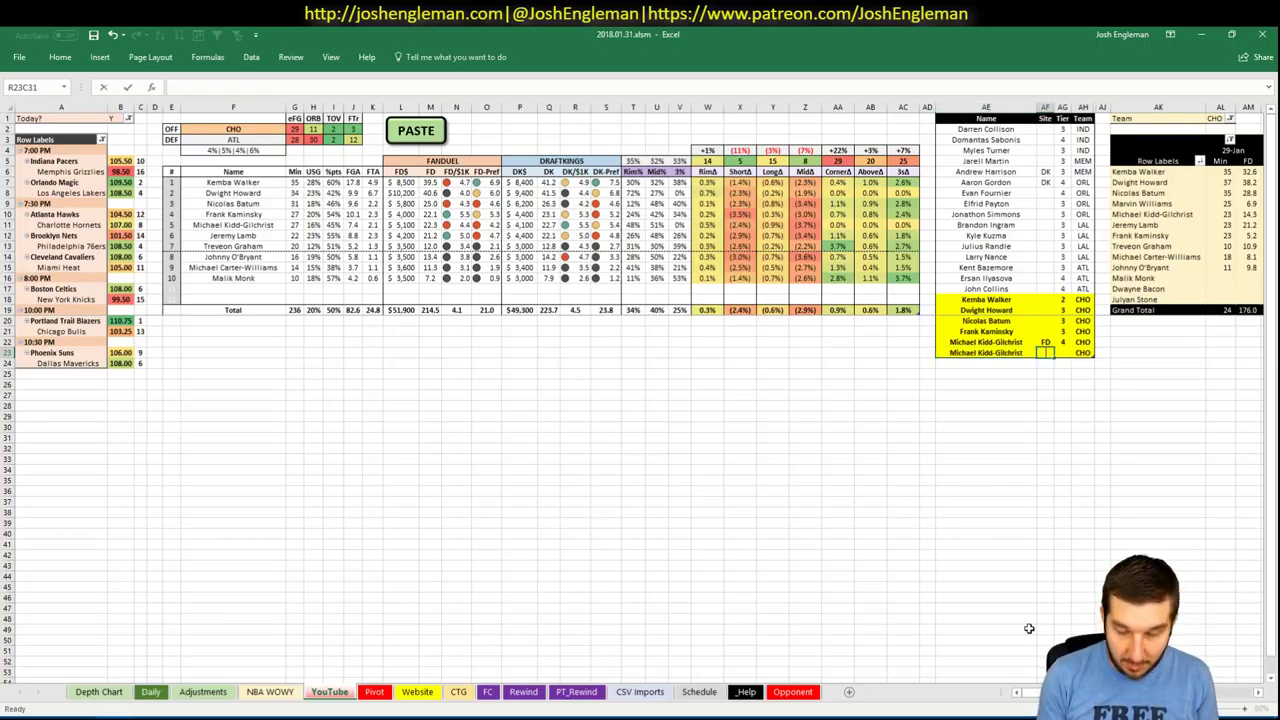
{"action": "type", "text": "DK"}
{"action": "key", "text": "Tab"}
{"action": "type", "text": "3"}
{"action": "key", "text": "Return"}
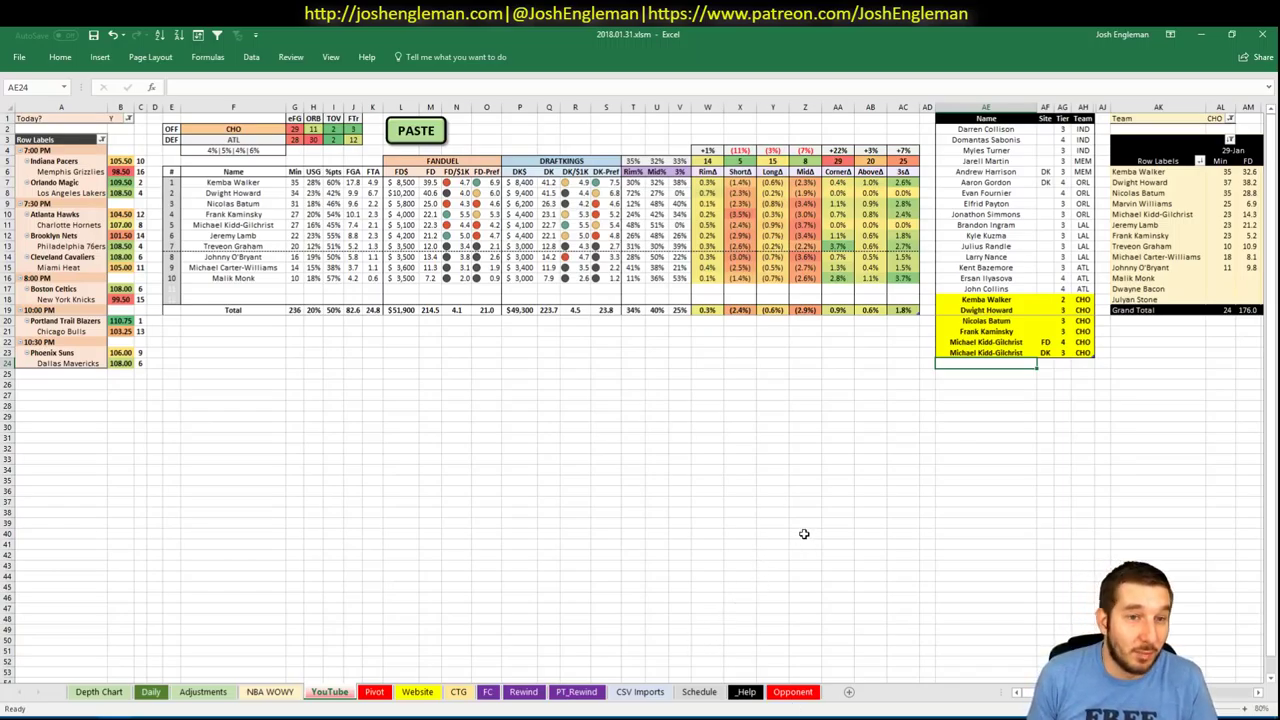
- Inspect Michael Kidd-Gilchrist's usage formula, and look through the Pivot, Daily and Adjustments sheets
{"action": "left_click", "coordinate": [566, 481]}
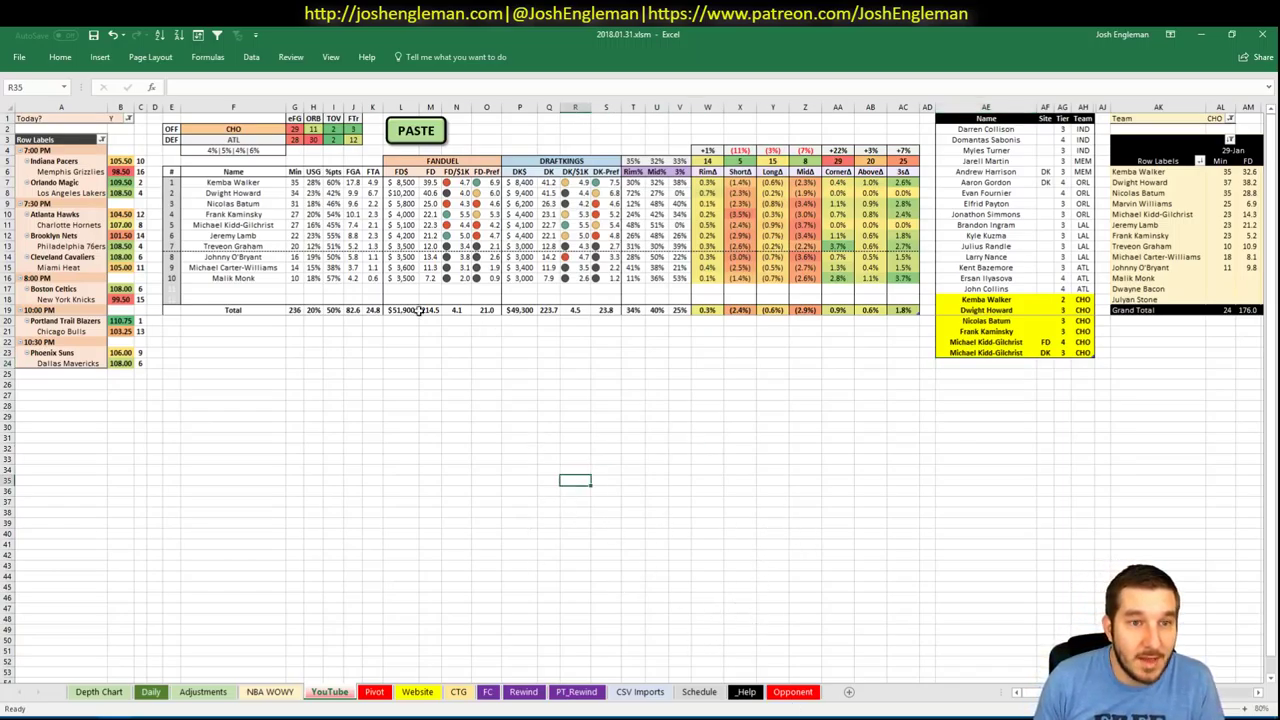
{"action": "left_click", "coordinate": [312, 226]}
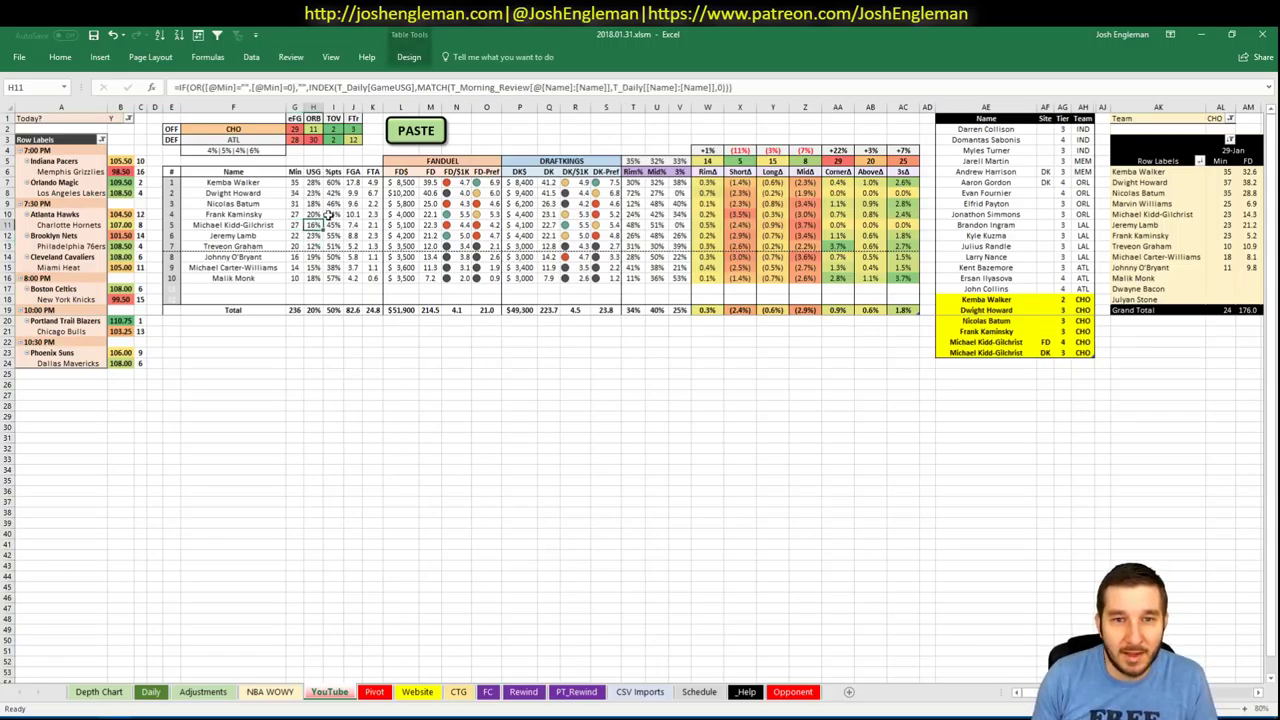
{"action": "left_click", "coordinate": [374, 691]}
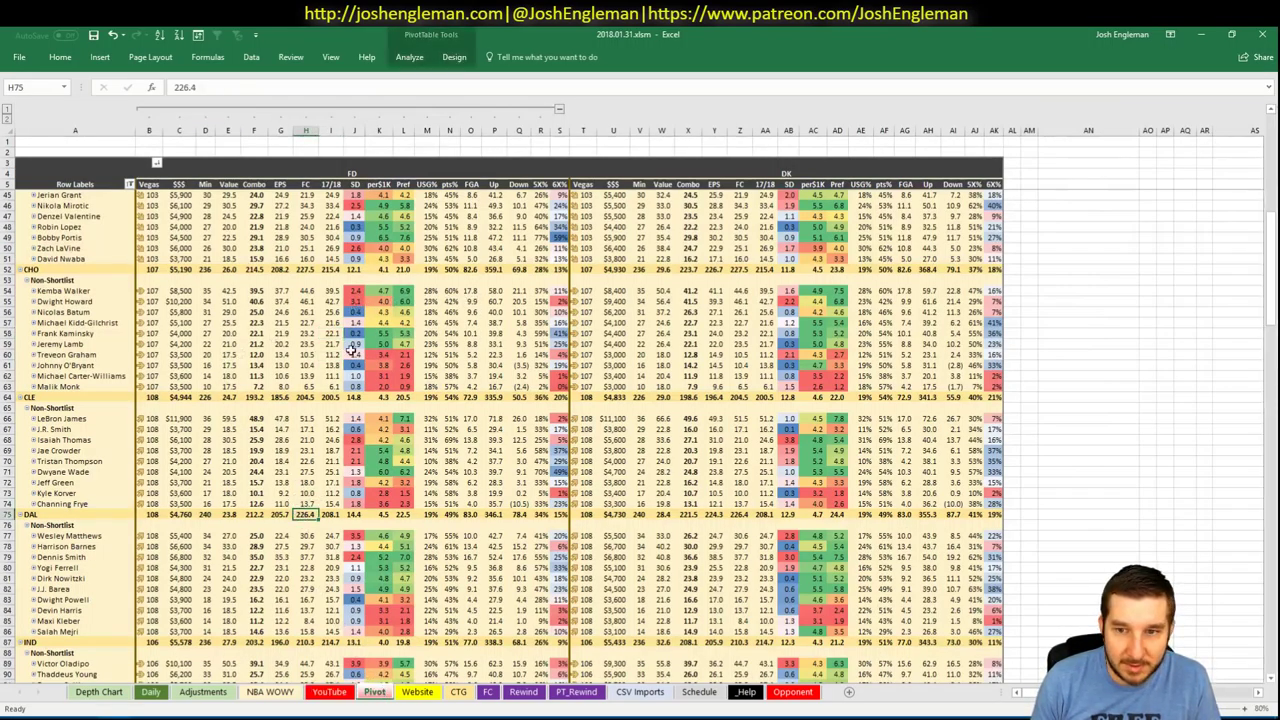
{"action": "left_click", "coordinate": [150, 691]}
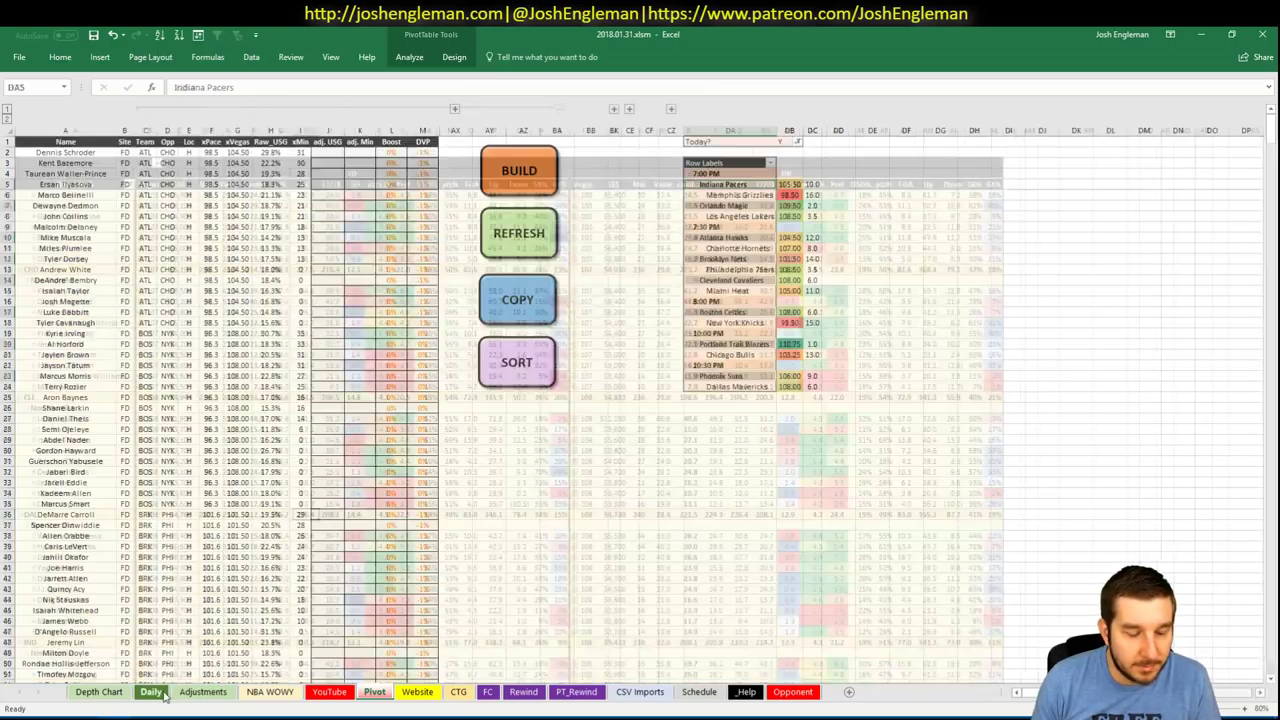
{"action": "left_click", "coordinate": [203, 691]}
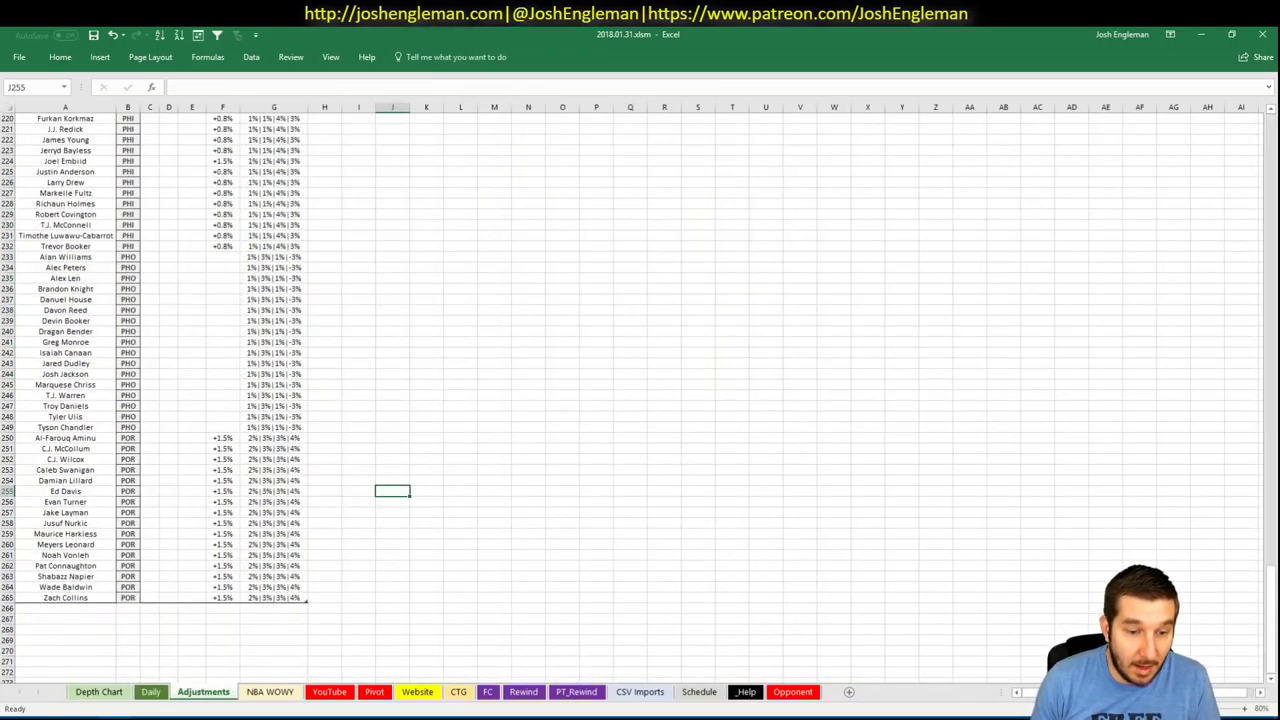
- Return to the YouTube sheet and add Jeremy Lamb to the shortlist as tier 3 with the site left blank
{"action": "left_click", "coordinate": [329, 691]}
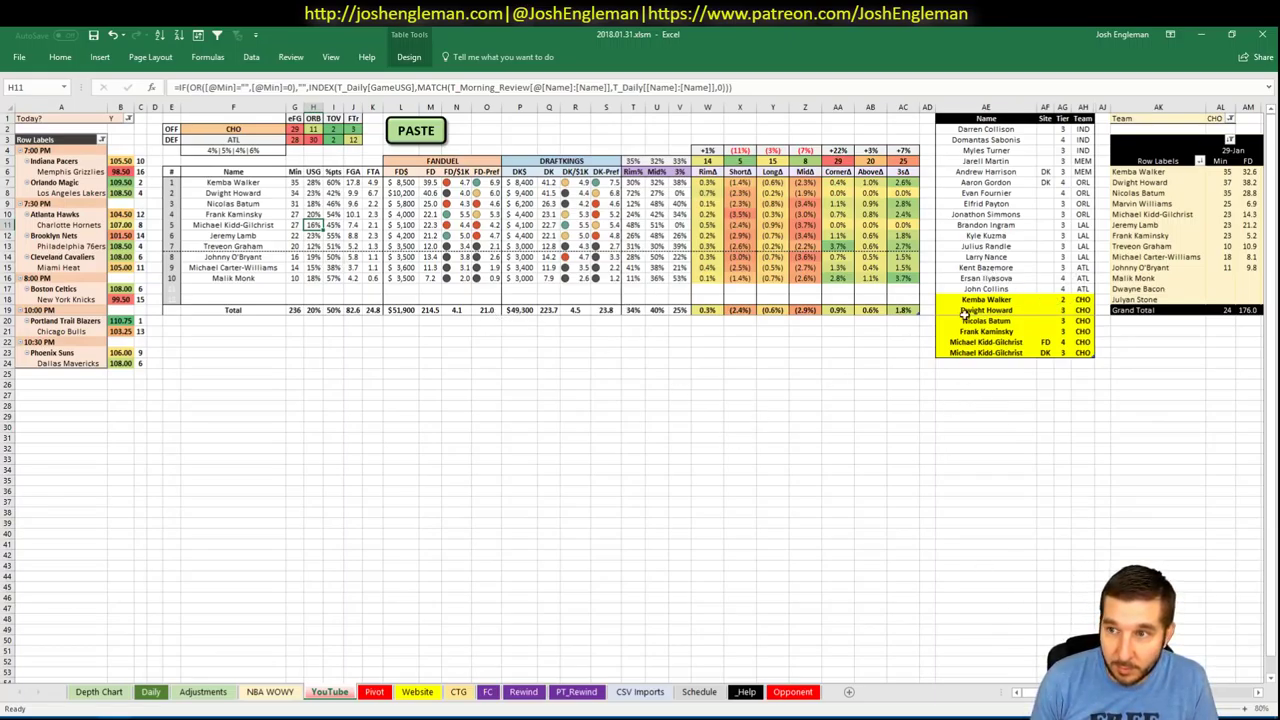
{"action": "left_click", "coordinate": [986, 362]}
{"action": "type", "text": "Jer"}
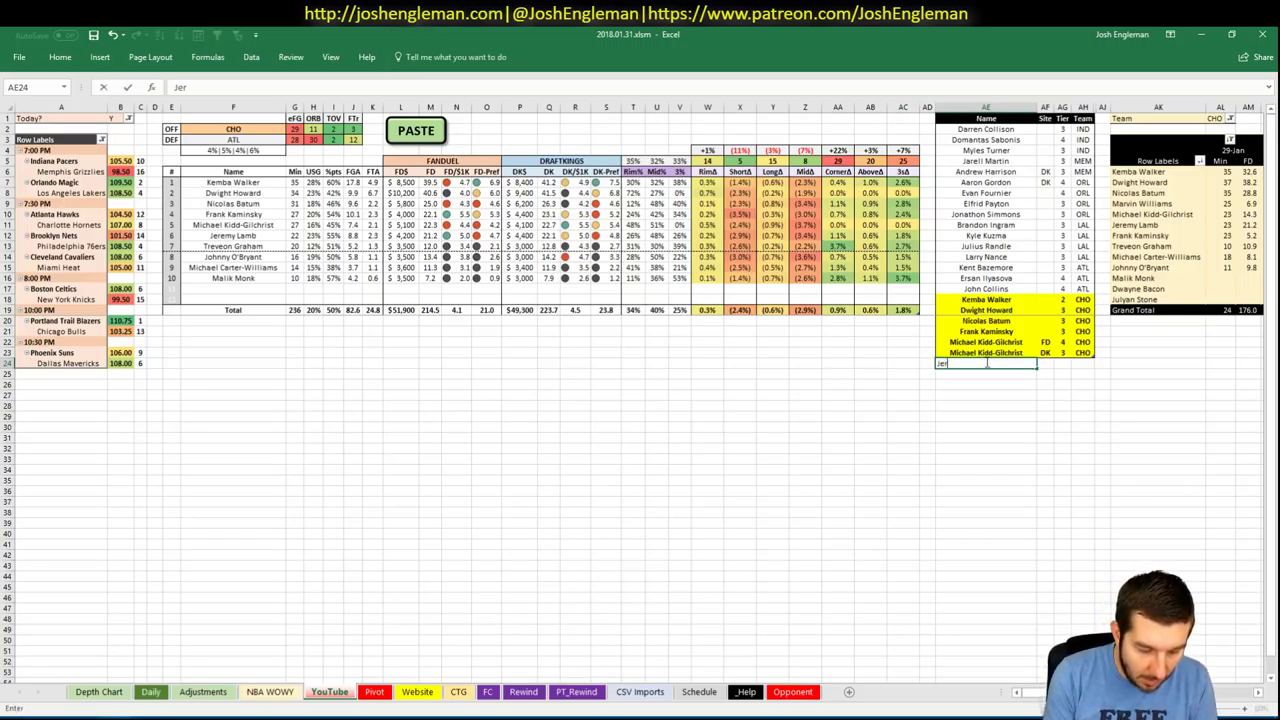
{"action": "type", "text": "emy Lamb"}
{"action": "key", "text": "Tab"}
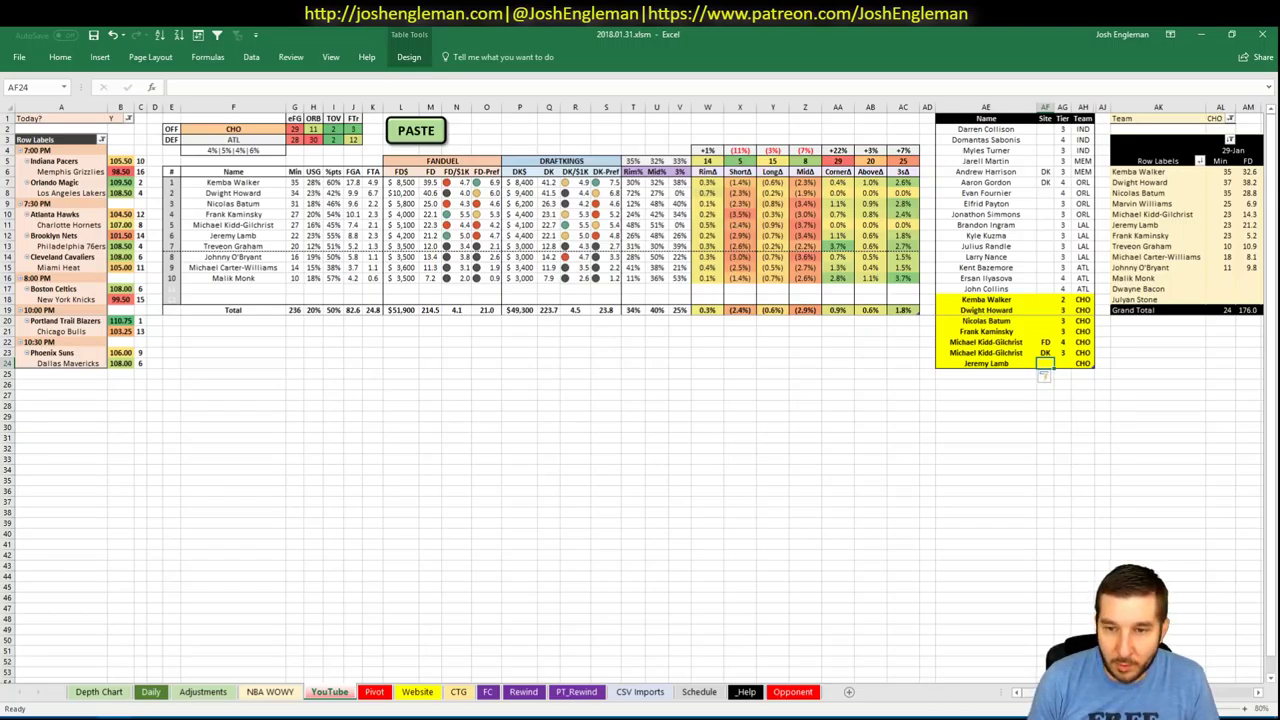
{"action": "scroll", "coordinate": [1075, 459], "scroll_direction": "right", "scroll_amount": 5}
{"action": "scroll", "coordinate": [640, 400], "scroll_direction": "right", "scroll_amount": 1}
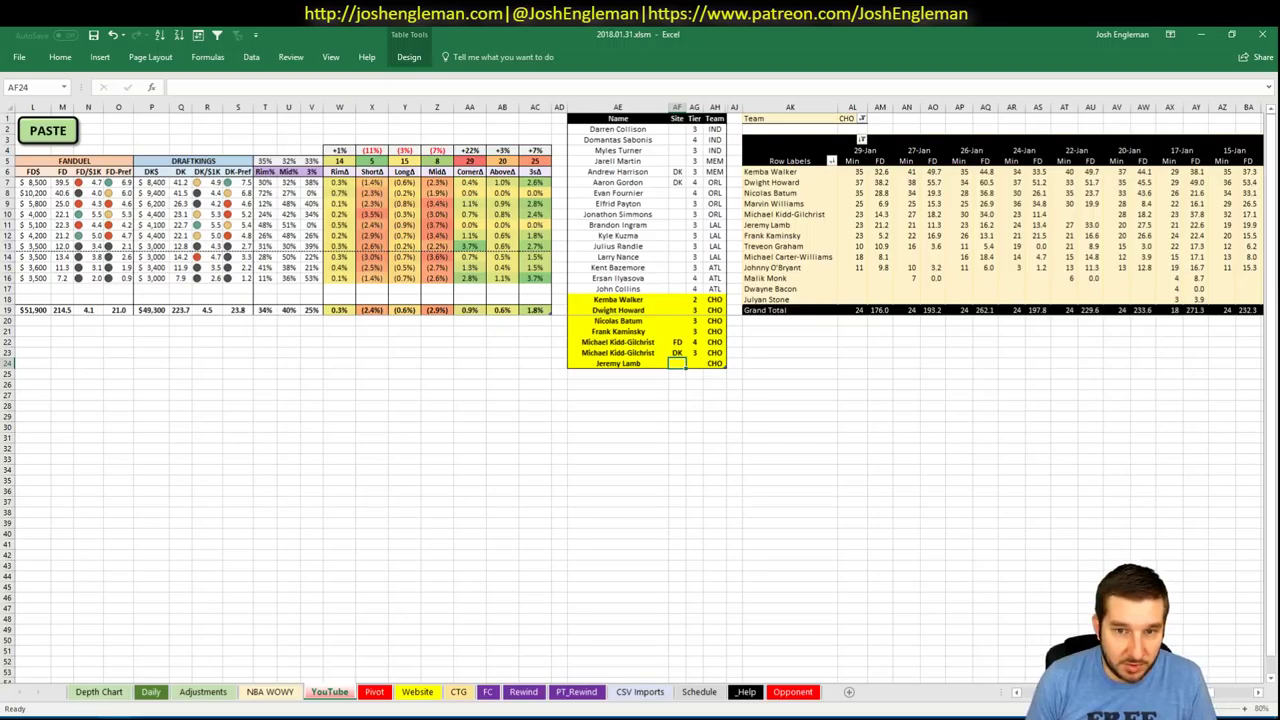
{"action": "left_click", "coordinate": [694, 363]}
{"action": "type", "text": "3"}
{"action": "key", "text": "Return"}
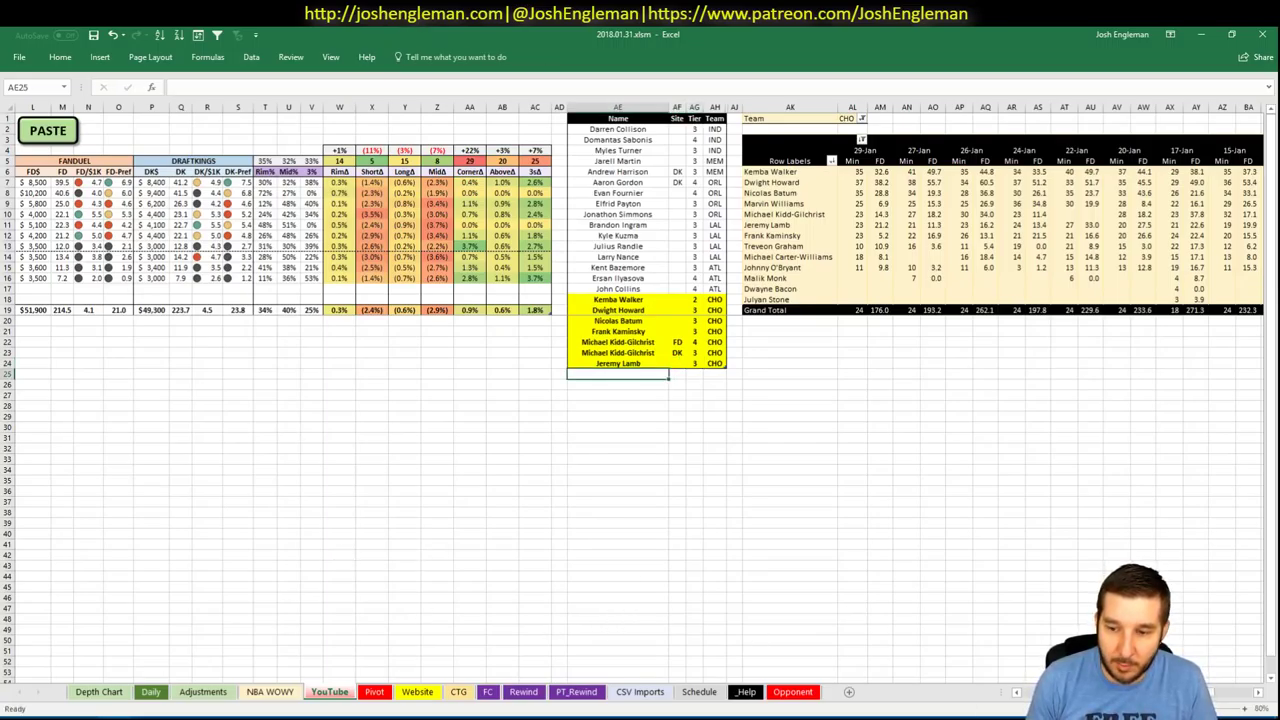
- Switch the offensive team of the matchup table to BRK to load the Nets' projections
{"action": "scroll", "coordinate": [686, 600], "scroll_direction": "left", "scroll_amount": 5}
{"action": "left_click", "coordinate": [232, 128]}
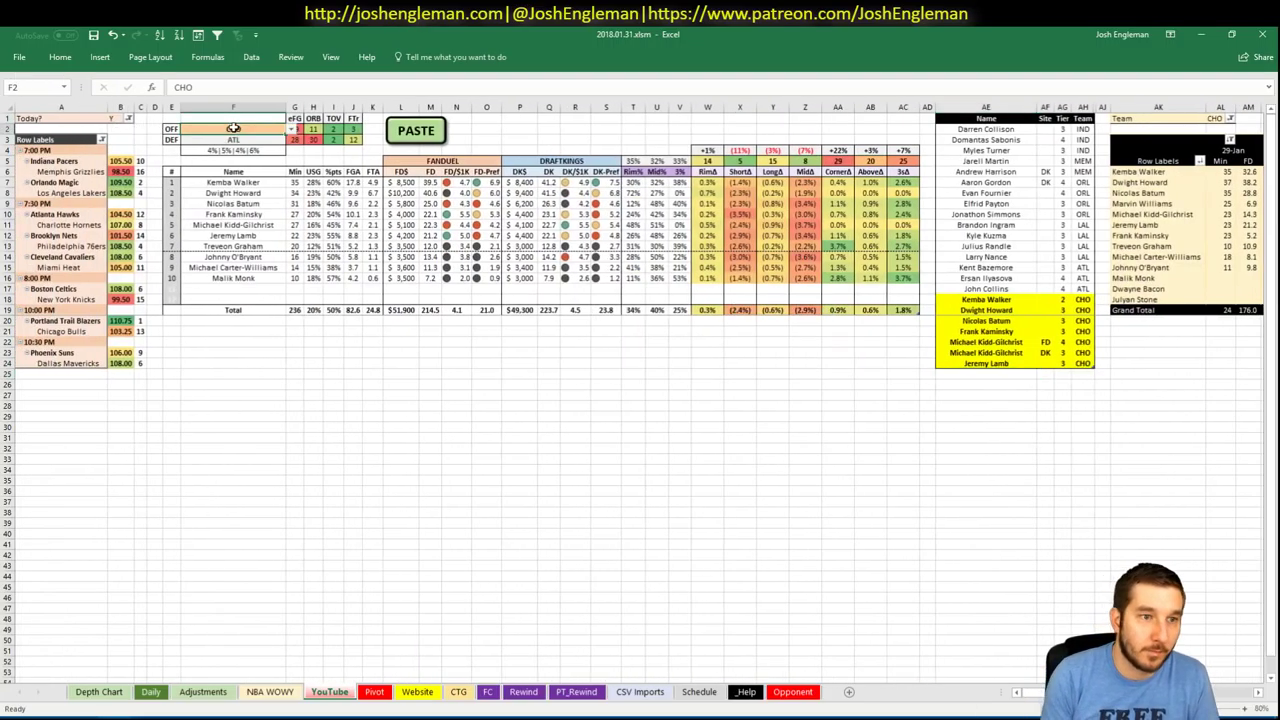
{"action": "type", "text": "BRK"}
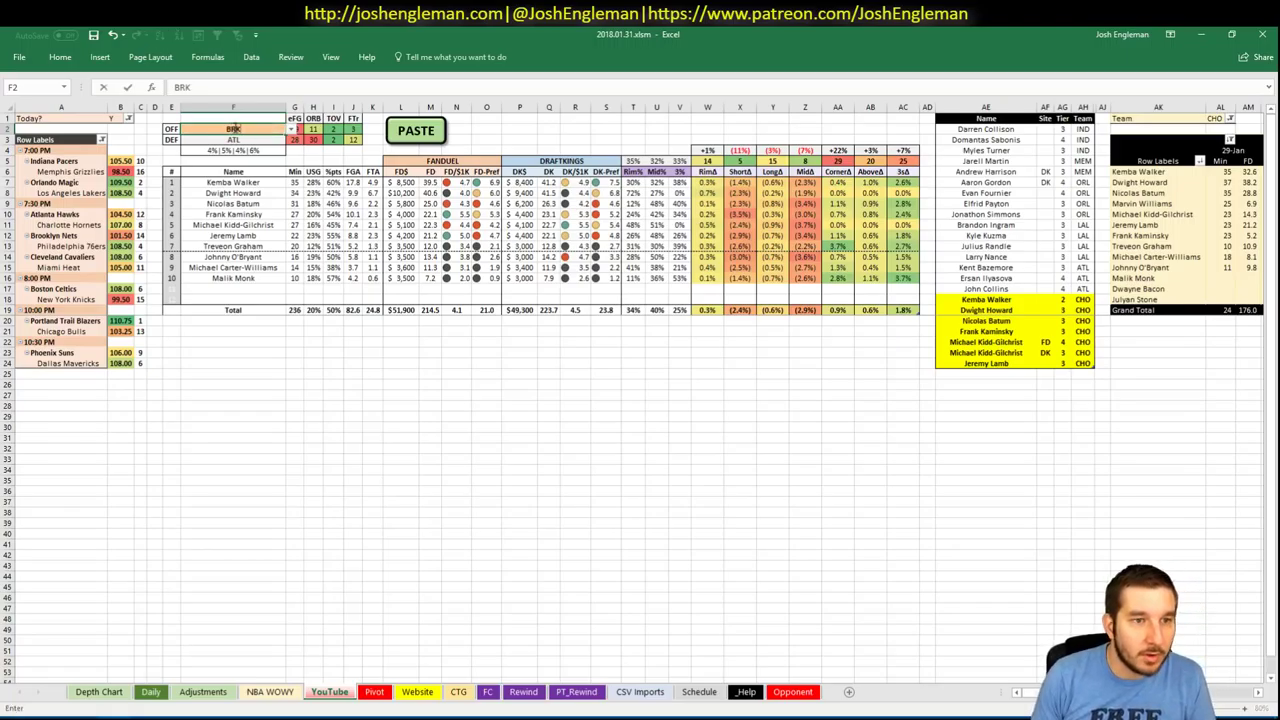
{"action": "key", "text": "Return"}
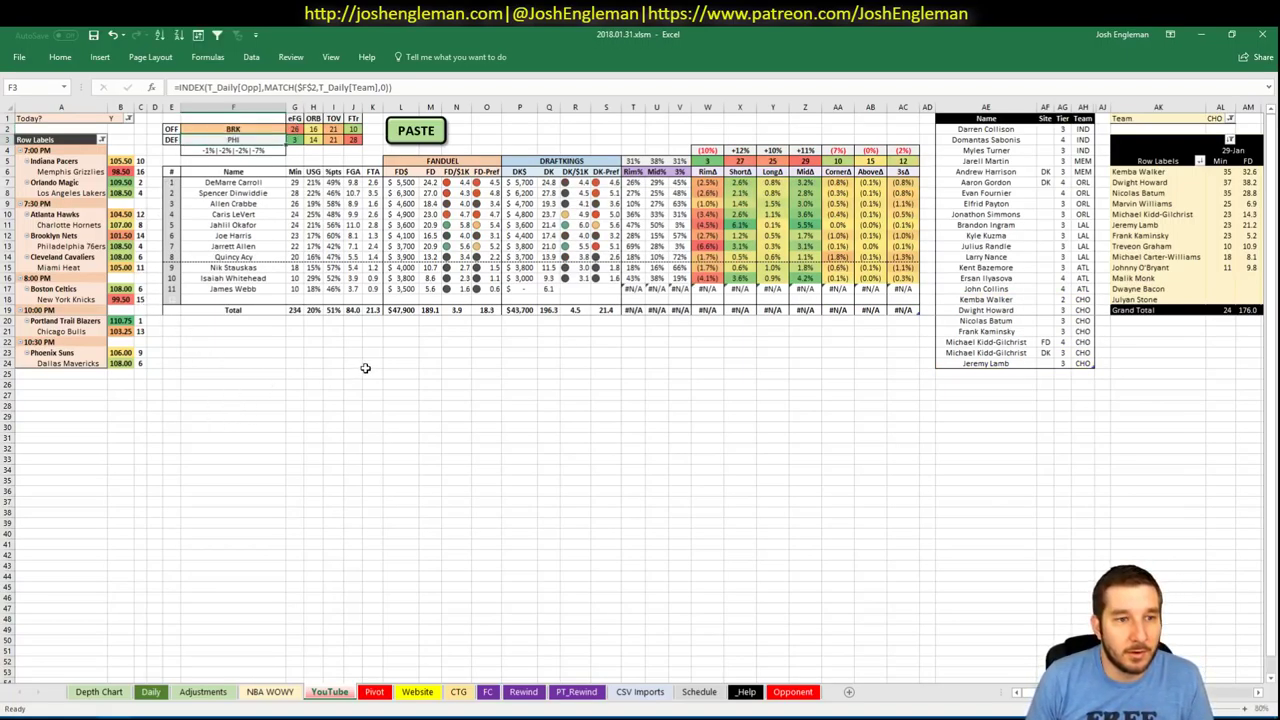
- Set the team filter of the game log pivot to BRK and review the Nets' recent minutes and FanDuel points
{"action": "left_click", "coordinate": [476, 396]}
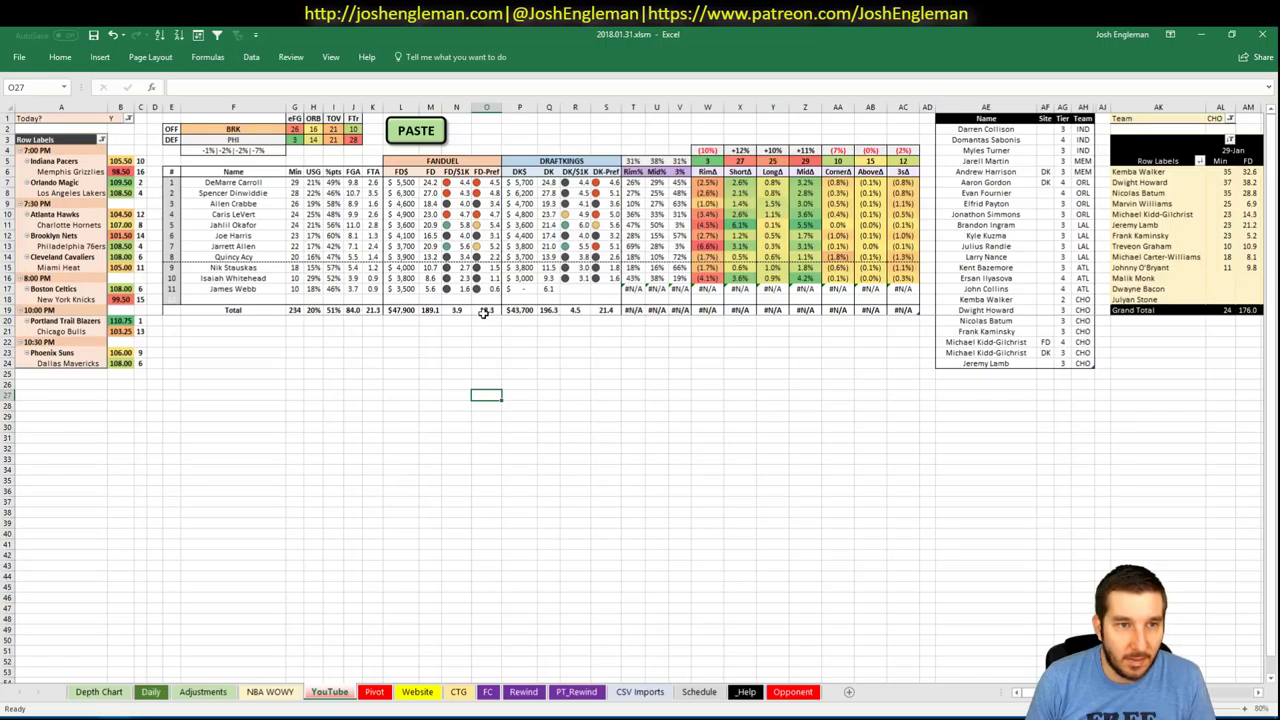
{"action": "left_click", "coordinate": [711, 345]}
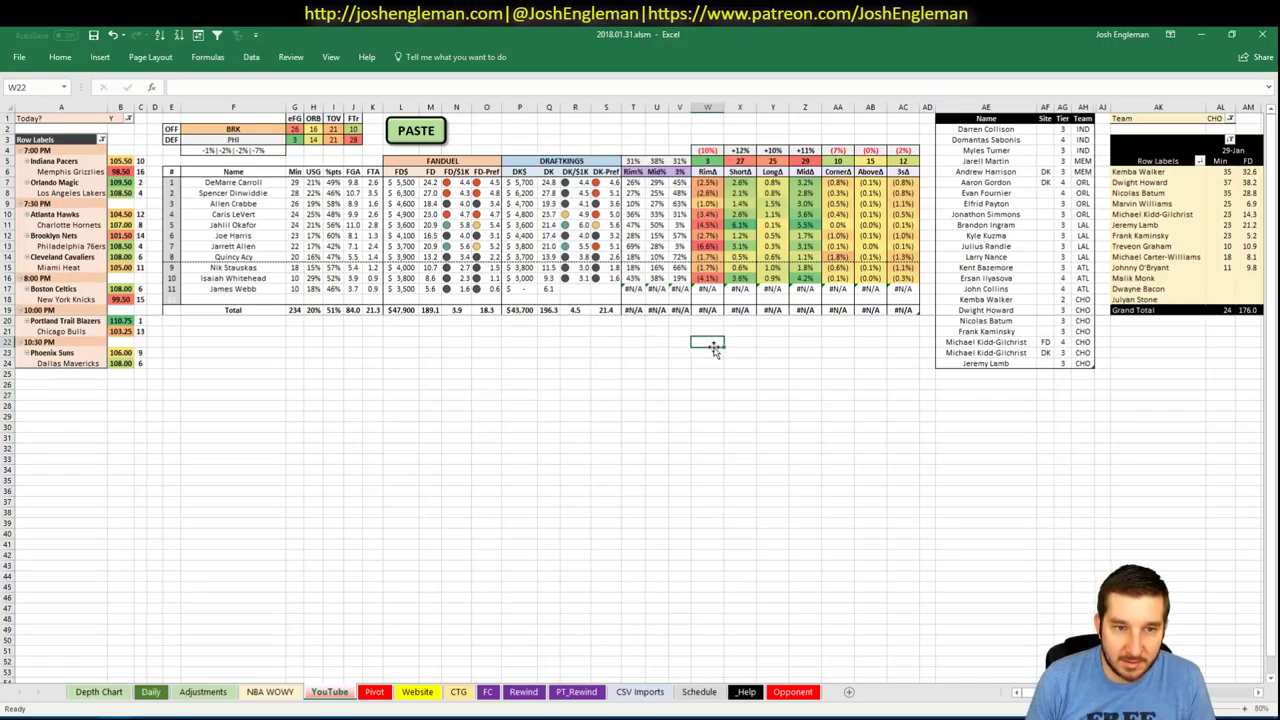
{"action": "left_click", "coordinate": [710, 288]}
{"action": "key", "text": "alt+Tab"}
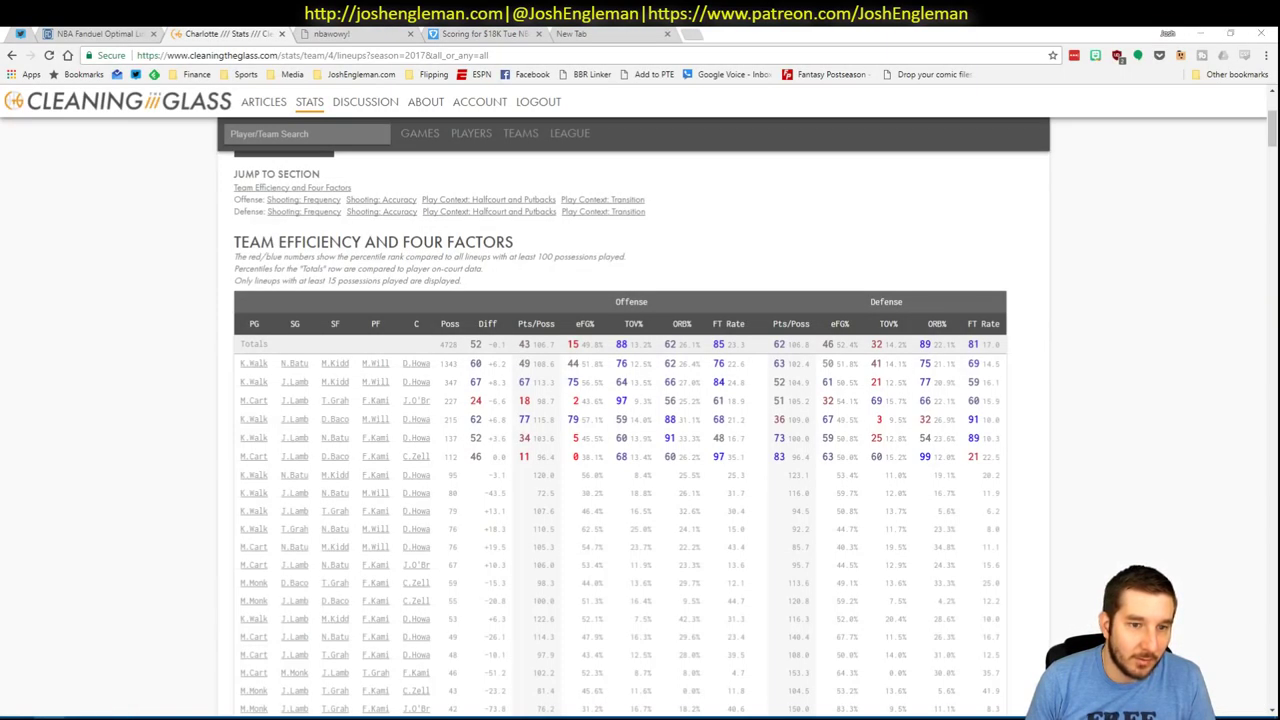
{"action": "key", "text": "alt+Tab"}
{"action": "left_click", "coordinate": [1213, 118]}
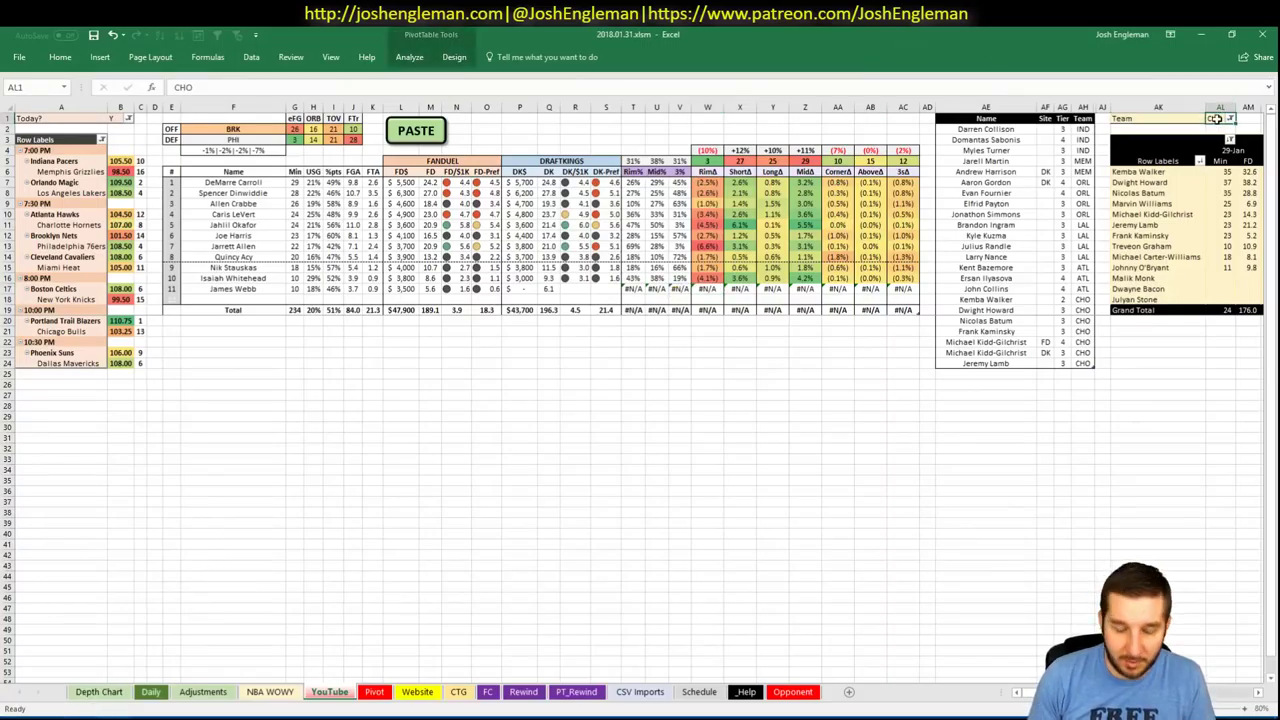
{"action": "type", "text": "BRK"}
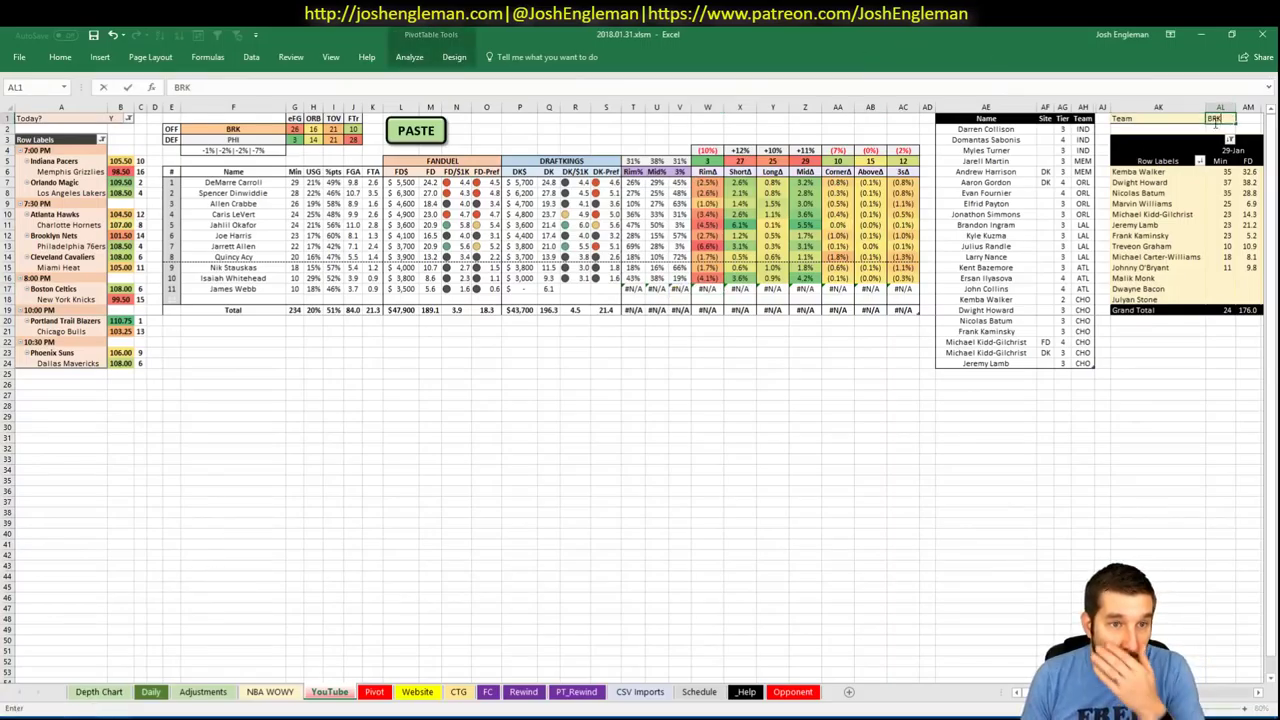
{"action": "key", "text": "Return"}
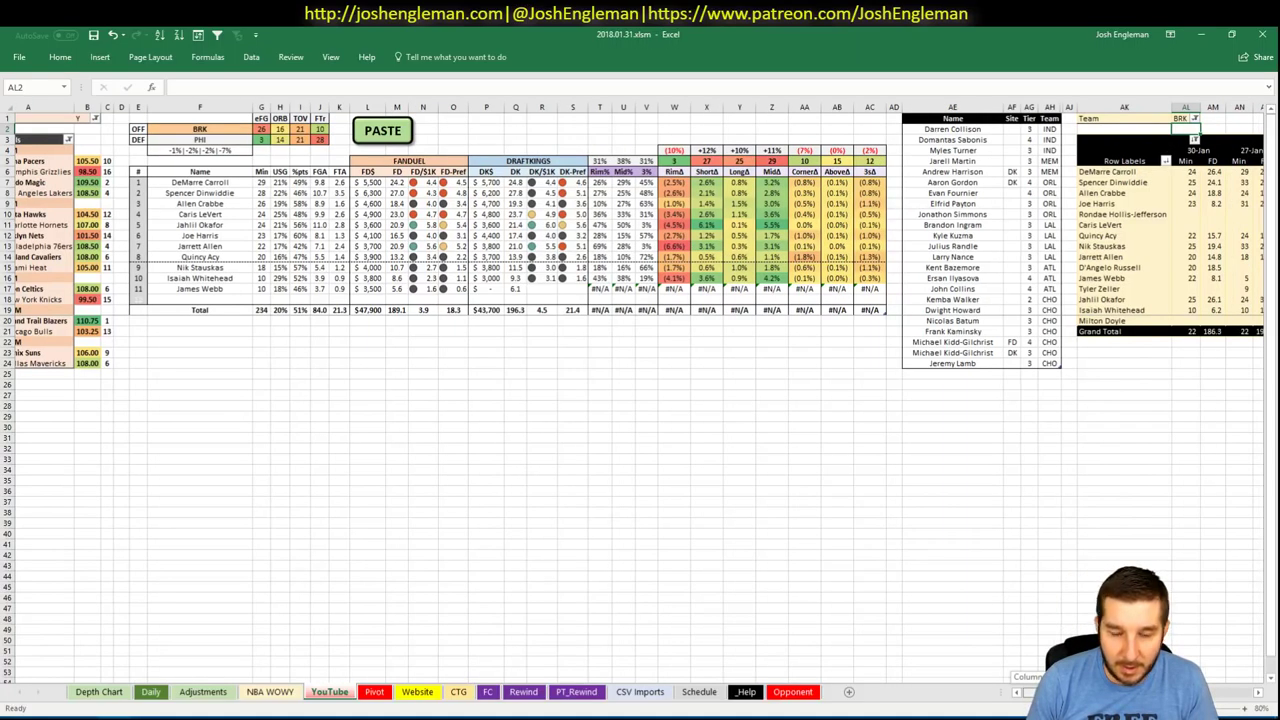
{"action": "scroll", "coordinate": [640, 400], "scroll_direction": "right", "scroll_amount": 7}
{"action": "scroll", "coordinate": [640, 400], "scroll_direction": "left", "scroll_amount": 1}
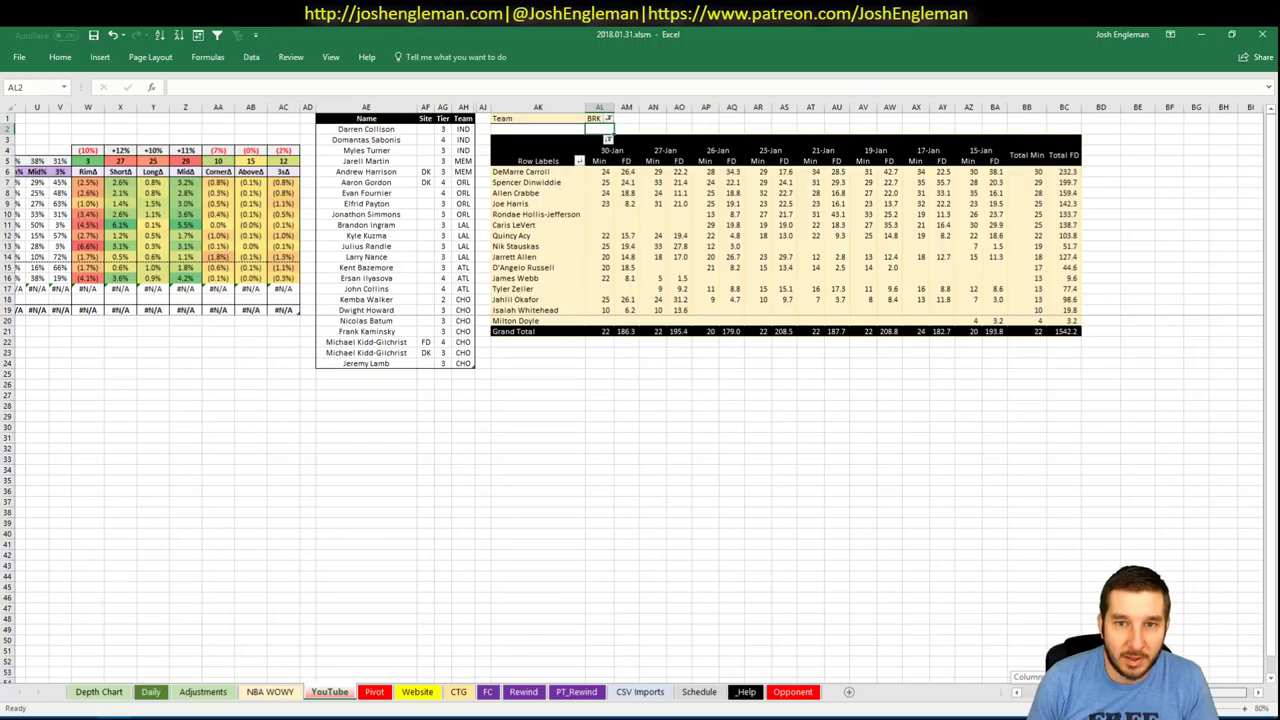
{"action": "scroll", "coordinate": [640, 400], "scroll_direction": "left", "scroll_amount": 1}
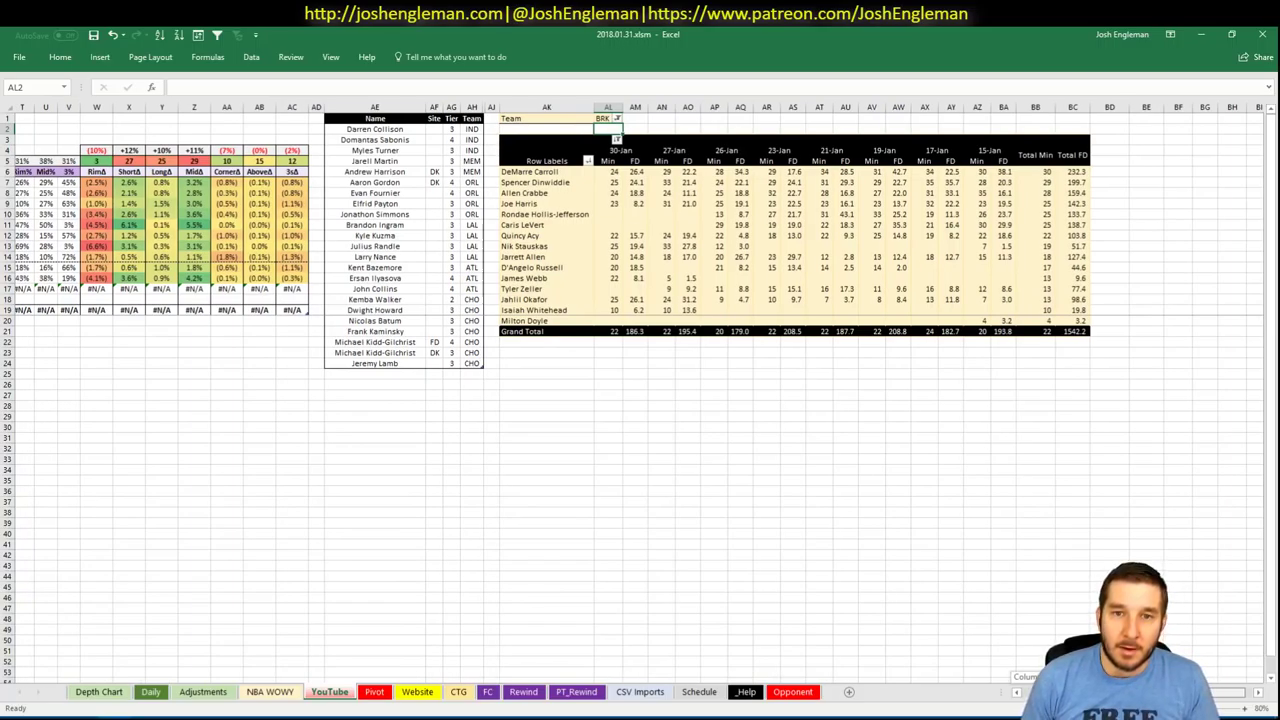
{"action": "scroll", "coordinate": [697, 623], "scroll_direction": "left", "scroll_amount": 10}
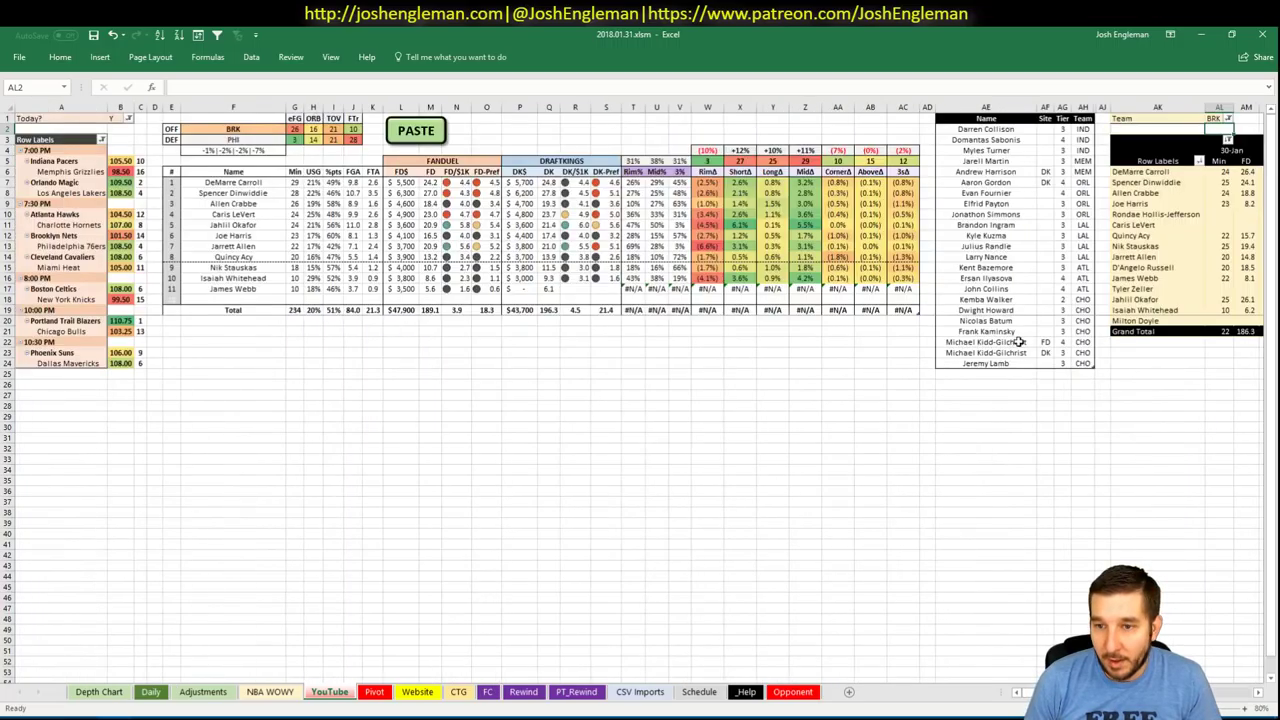
- Add DeMarre Carroll to the shortlist as tier 4 with the site left blank, and recheck the Nets' game log
{"action": "left_click", "coordinate": [990, 372]}
{"action": "type", "text": "D"}
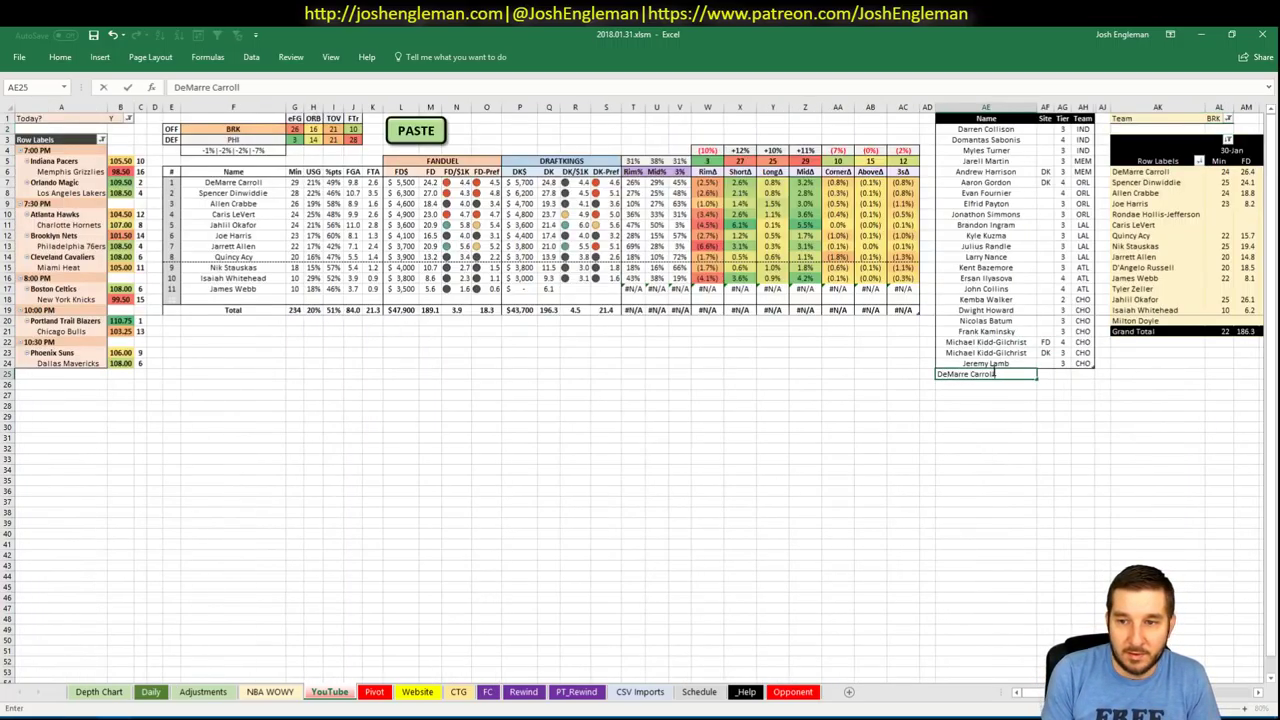
{"action": "type", "text": "eMarre Carroll"}
{"action": "key", "text": "Return"}
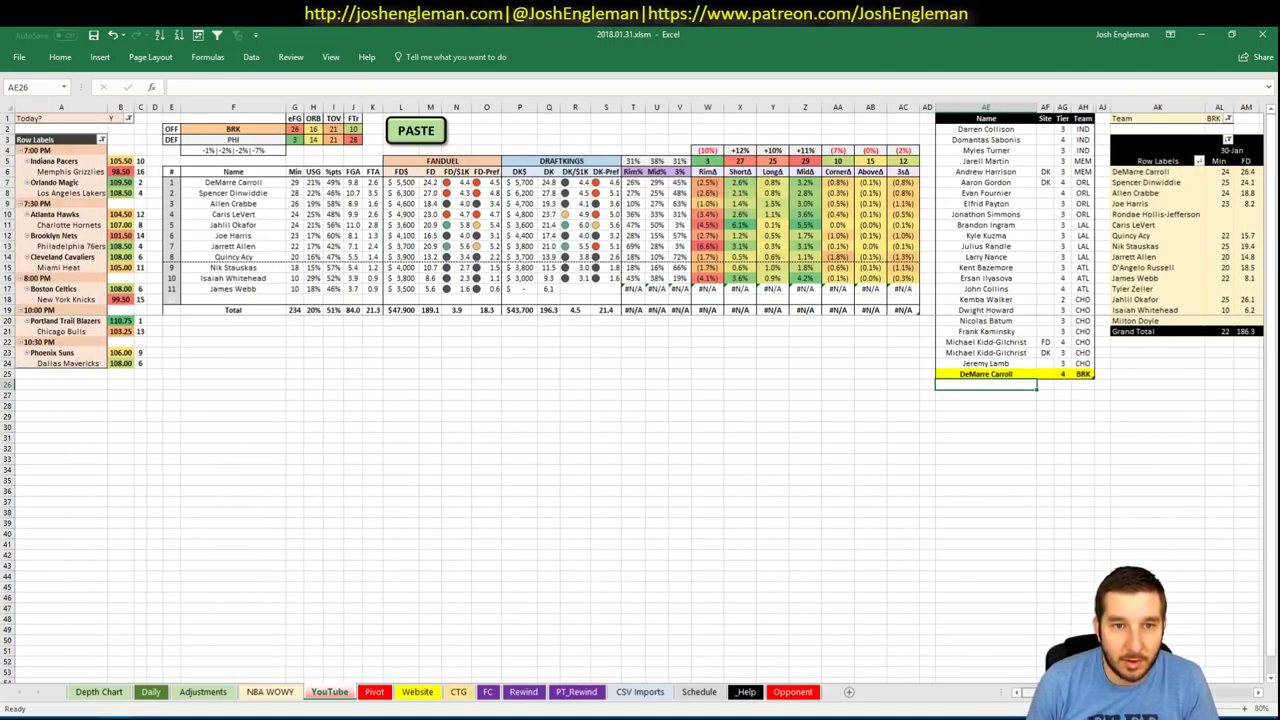
{"action": "scroll", "coordinate": [640, 400], "scroll_direction": "right", "scroll_amount": 7}
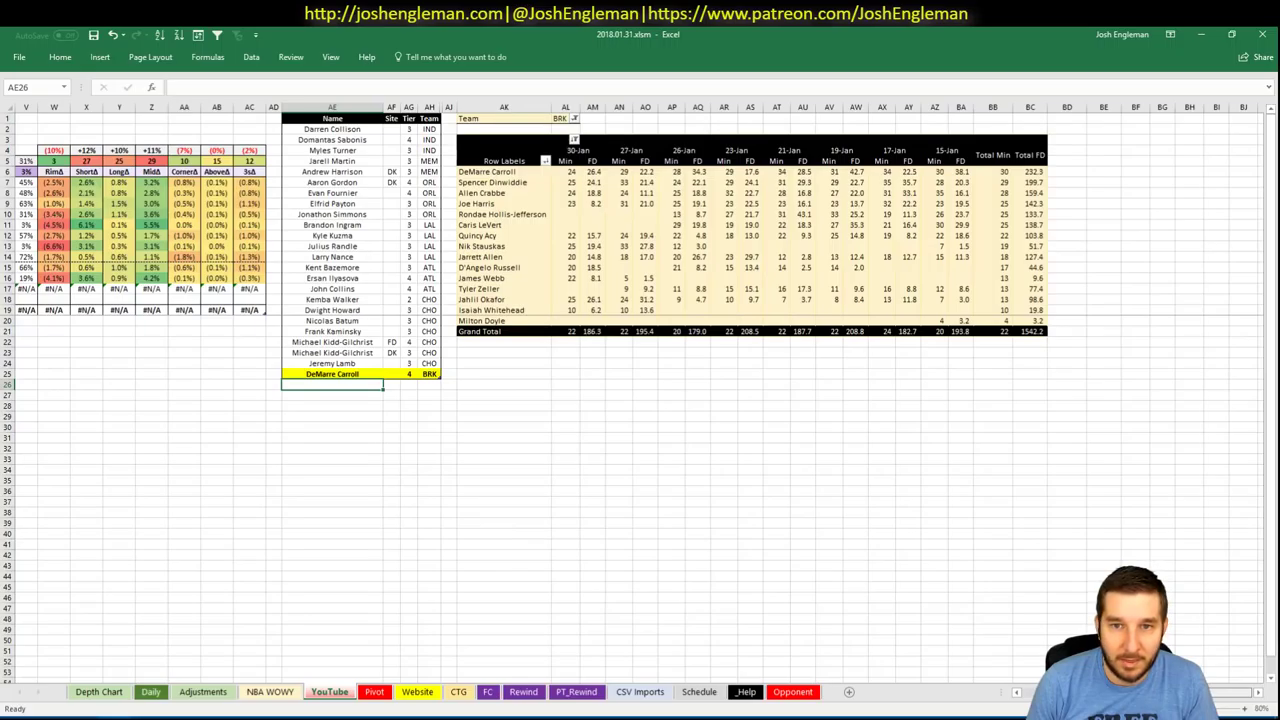
{"action": "scroll", "coordinate": [663, 540], "scroll_direction": "left", "scroll_amount": 7}
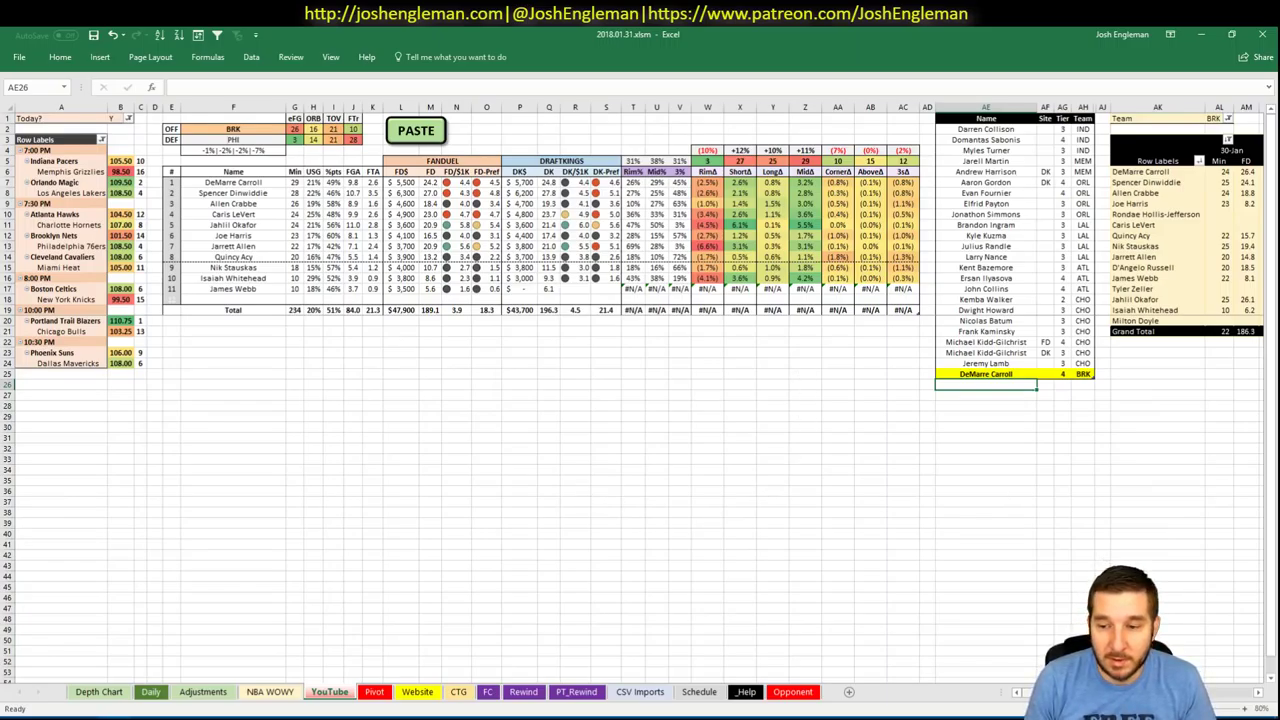
{"action": "scroll", "coordinate": [640, 400], "scroll_direction": "right", "scroll_amount": 3}
{"action": "scroll", "coordinate": [757, 571], "scroll_direction": "left", "scroll_amount": 3}
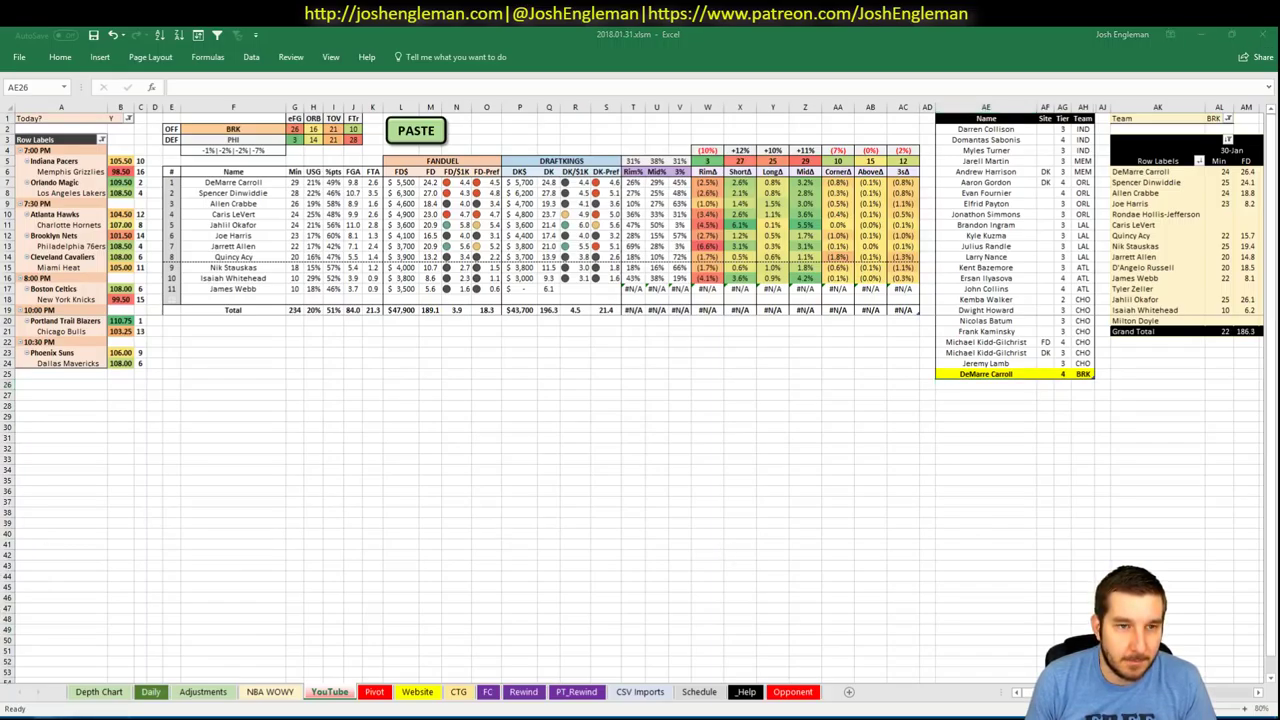
- Switch to the nbawowy page in the browser and change the team from Hornets to Nets
{"action": "key", "text": "alt+Tab"}
{"action": "left_click", "coordinate": [340, 33]}
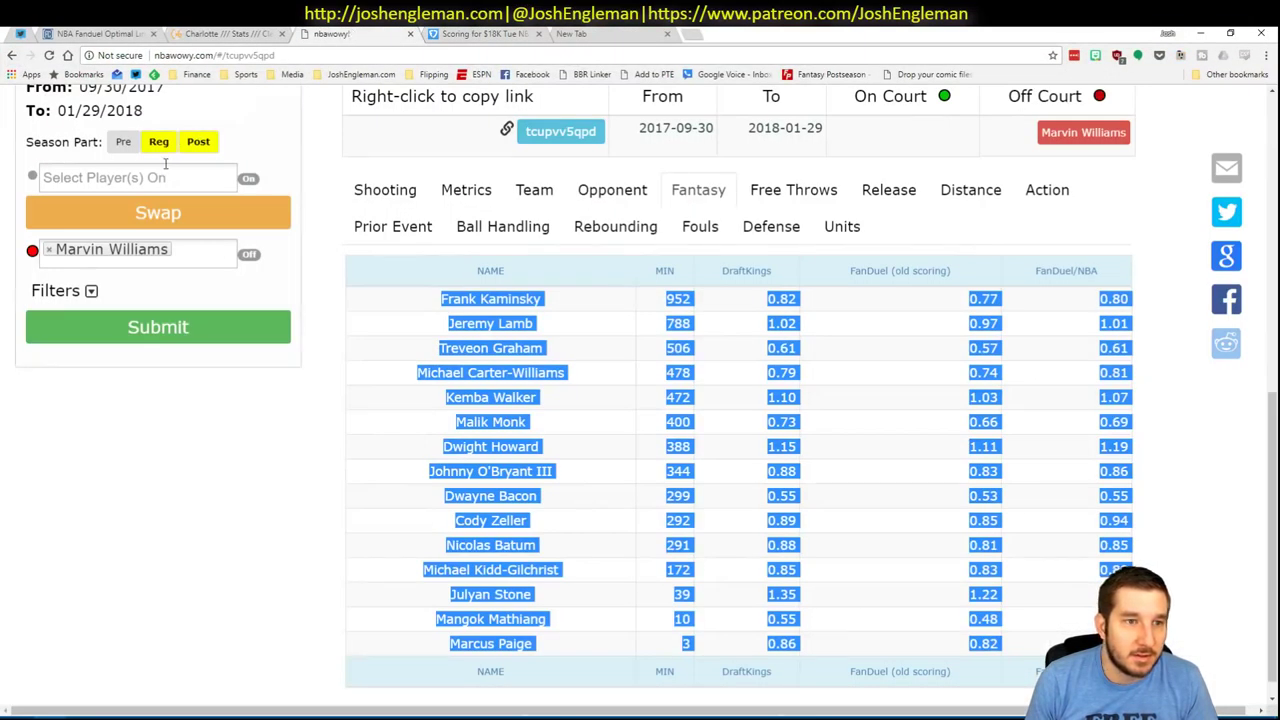
{"action": "scroll", "coordinate": [231, 186], "scroll_direction": "up", "scroll_amount": 3}
{"action": "left_click", "coordinate": [89, 318]}
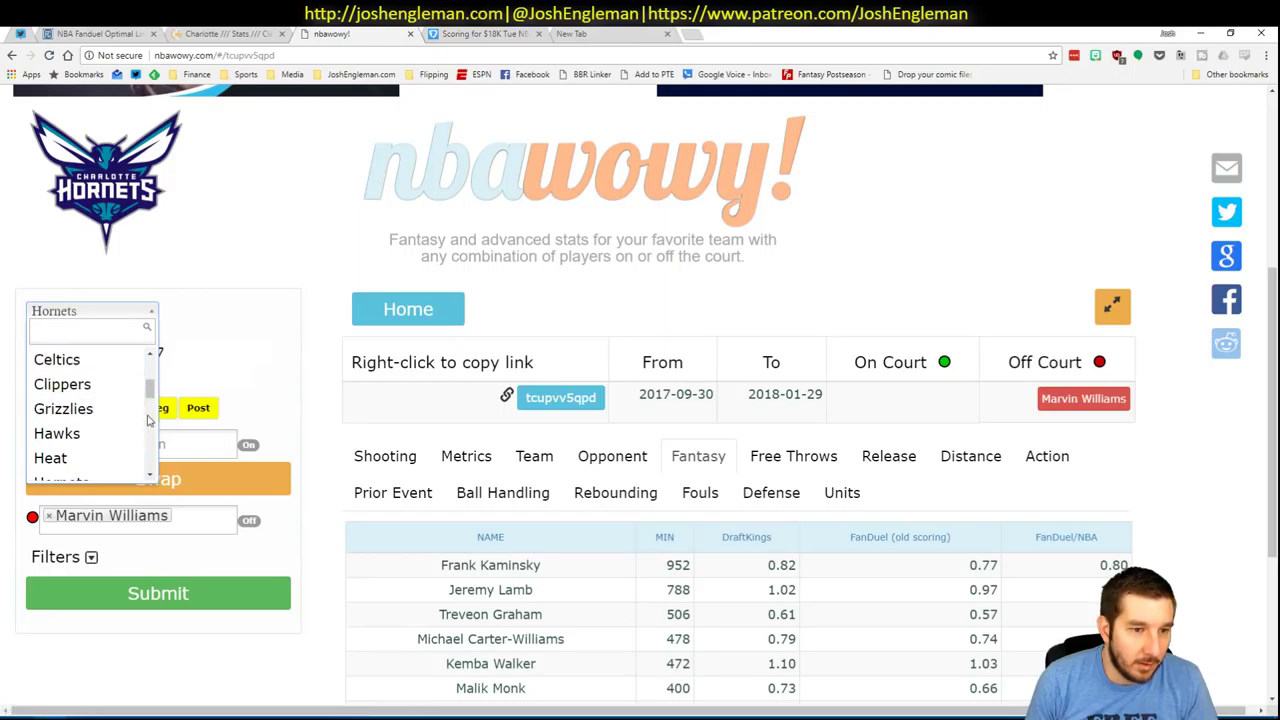
{"action": "scroll", "coordinate": [140, 410], "scroll_direction": "down", "scroll_amount": 4}
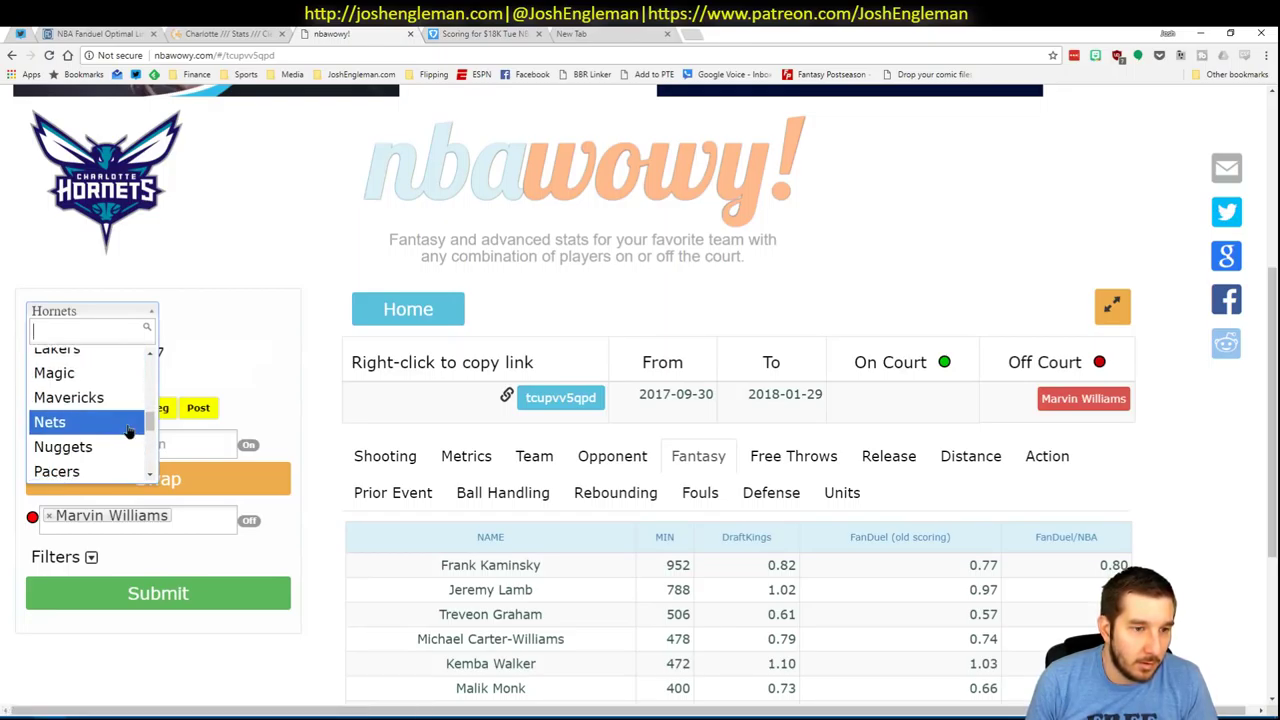
{"action": "left_click", "coordinate": [50, 422]}
- Set Rondae Hollis-Jefferson and D'Angelo Russell as off-court players, submit the query, and review the Nets' fantasy rates per minute
{"action": "left_click", "coordinate": [107, 478]}
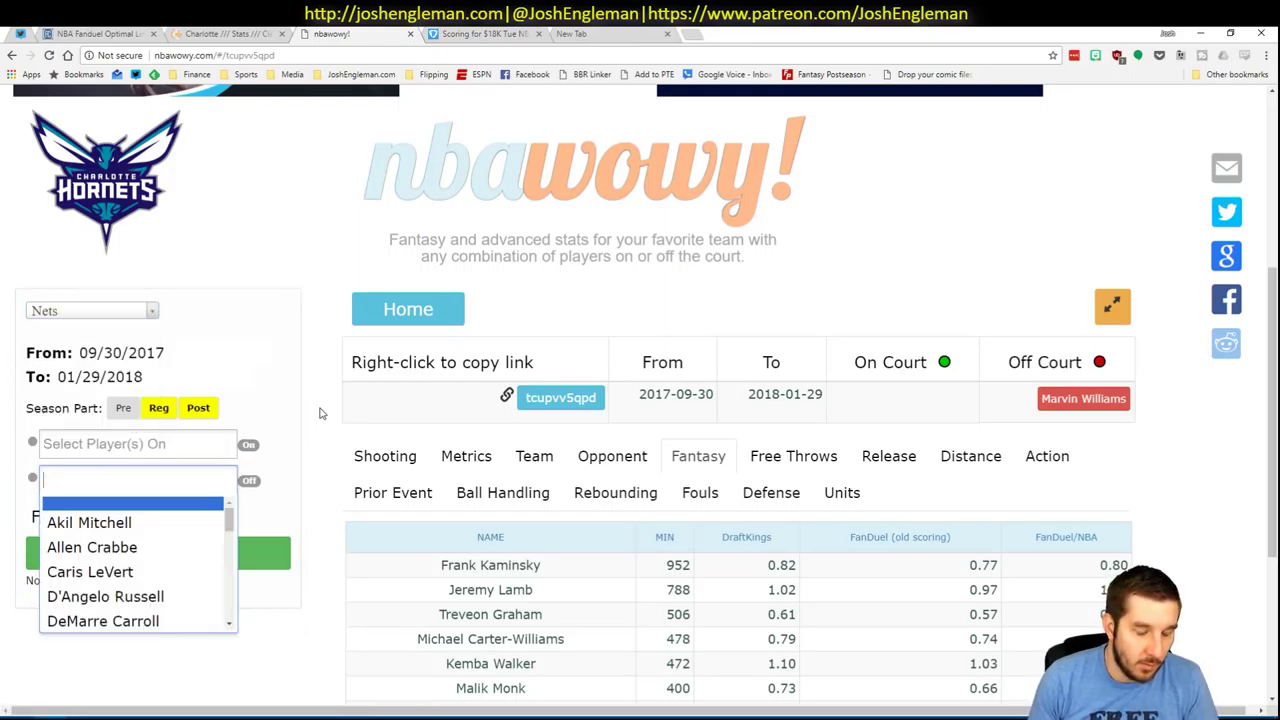
{"action": "type", "text": "rond"}
{"action": "key", "text": "Return"}
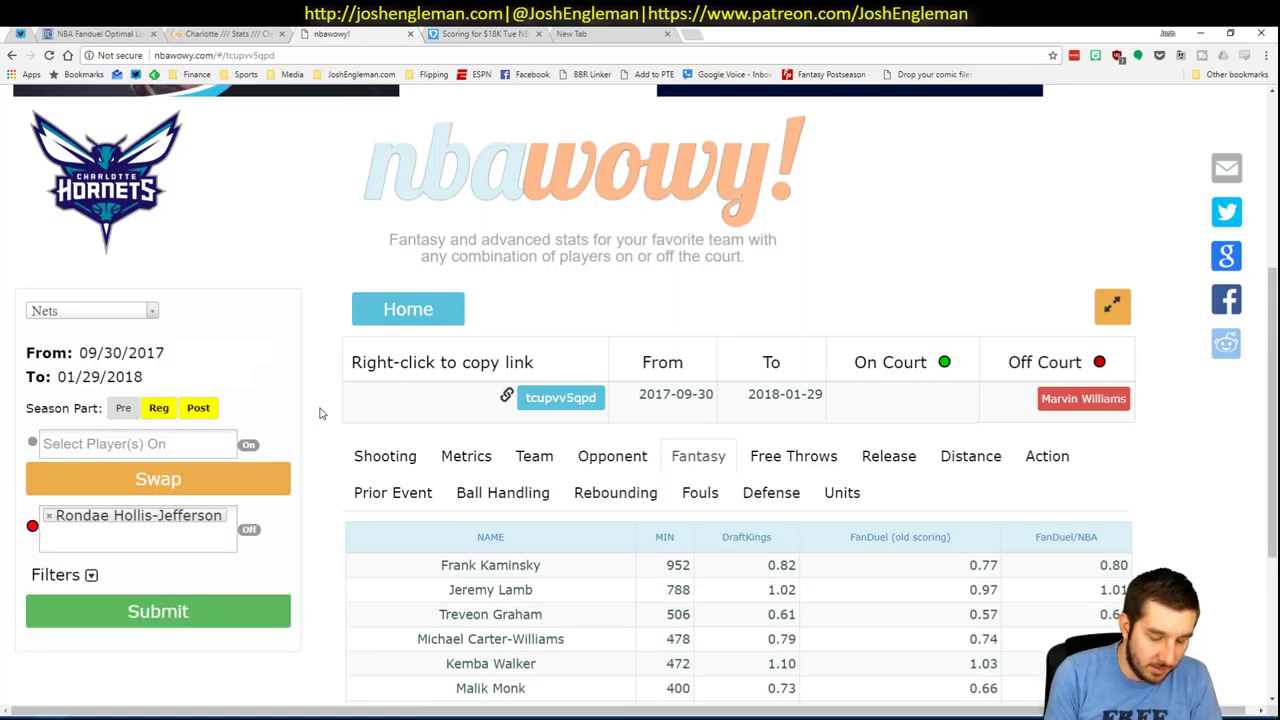
{"action": "type", "text": "russ"}
{"action": "key", "text": "Return"}
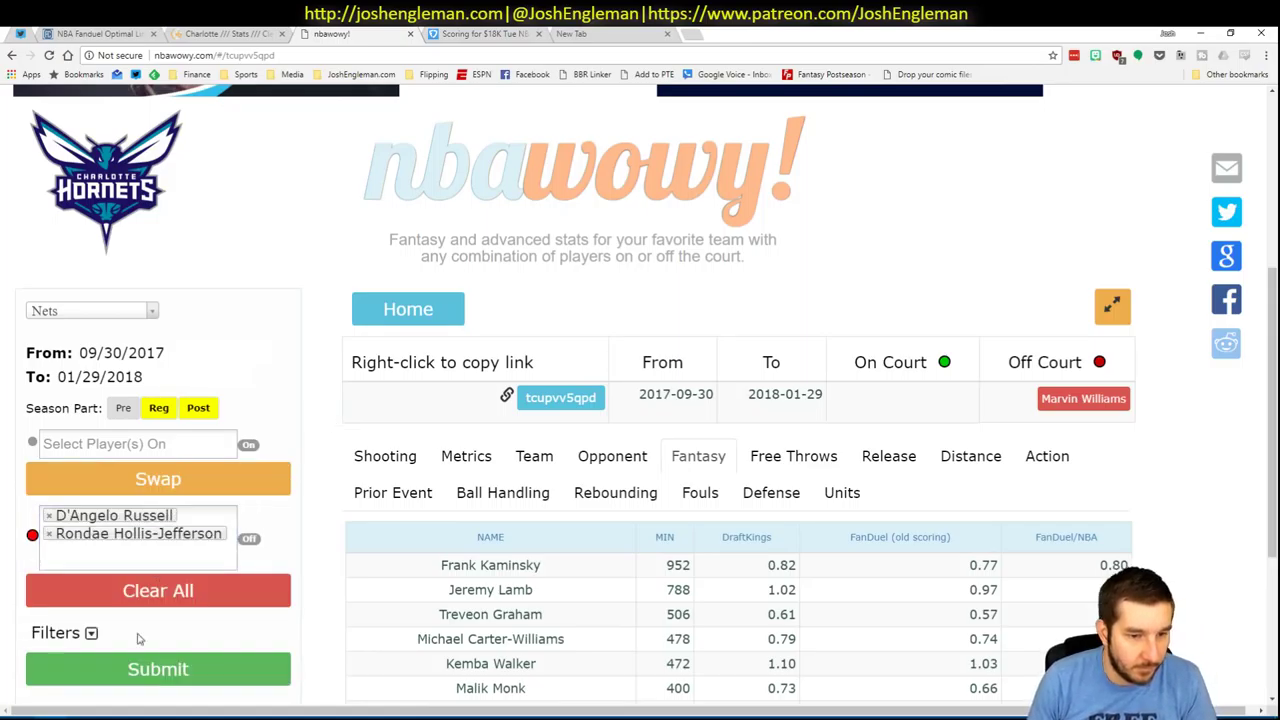
{"action": "left_click", "coordinate": [176, 683]}
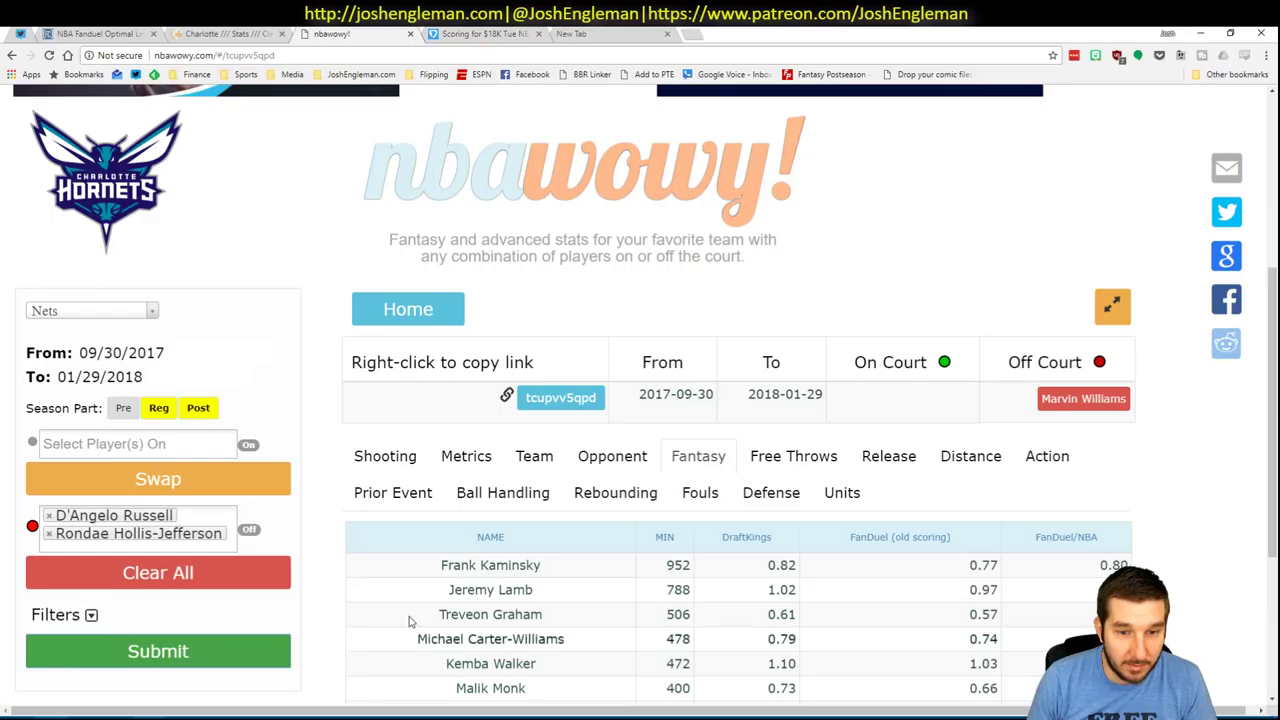
{"action": "left_click", "coordinate": [165, 662]}
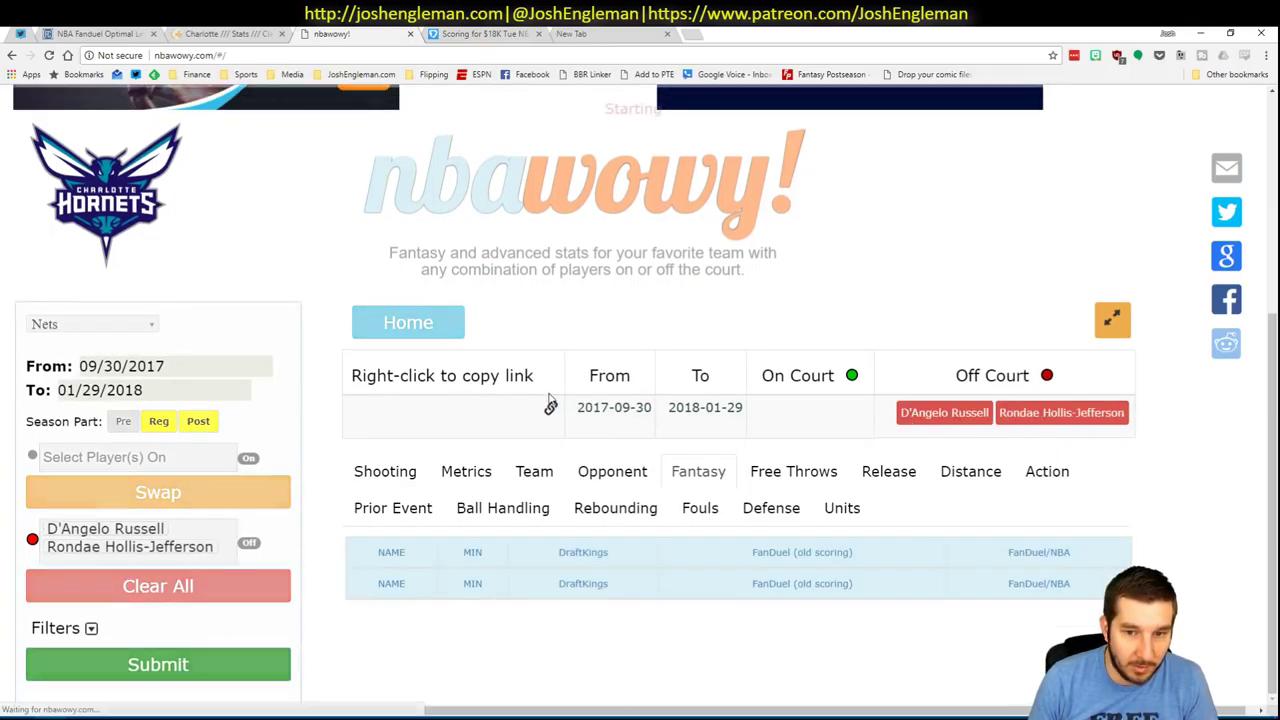
{"action": "scroll", "coordinate": [987, 416], "scroll_direction": "down", "scroll_amount": 2}
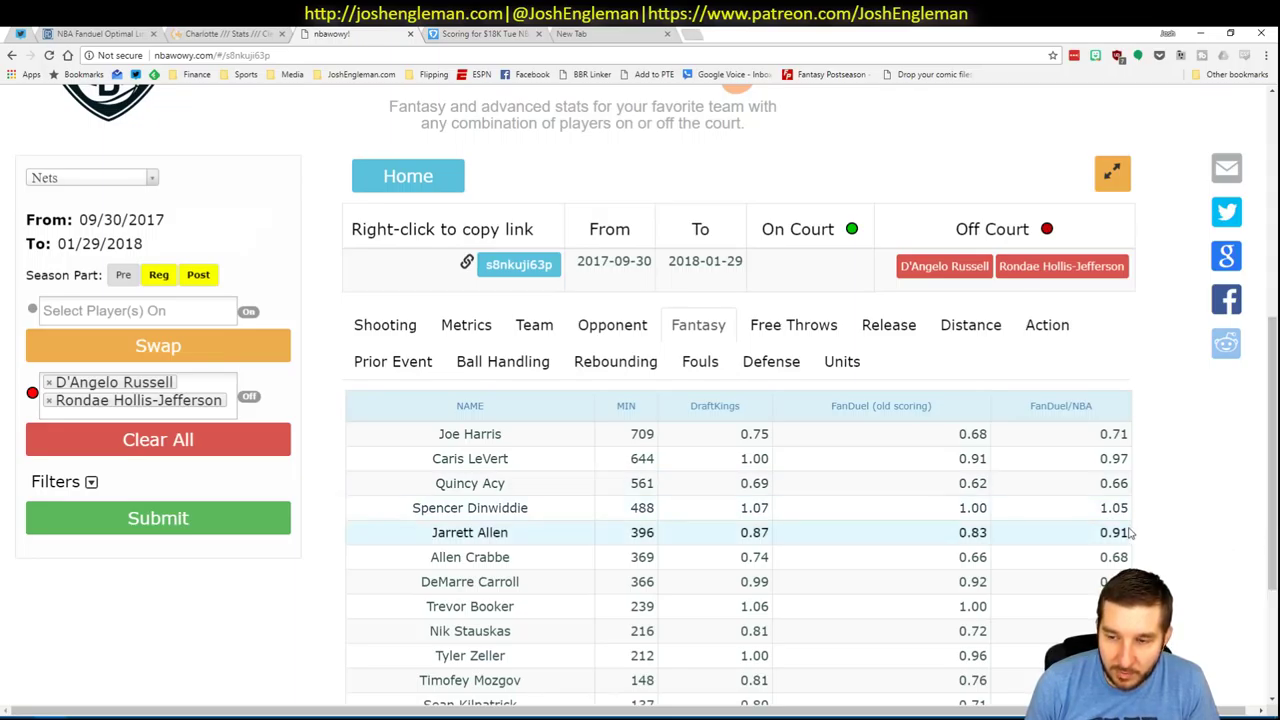
- Return to the Excel workbook and add Spencer Dinwiddie to the shortlist as tier 4 with the site left blank
{"action": "key", "text": "alt+Tab"}
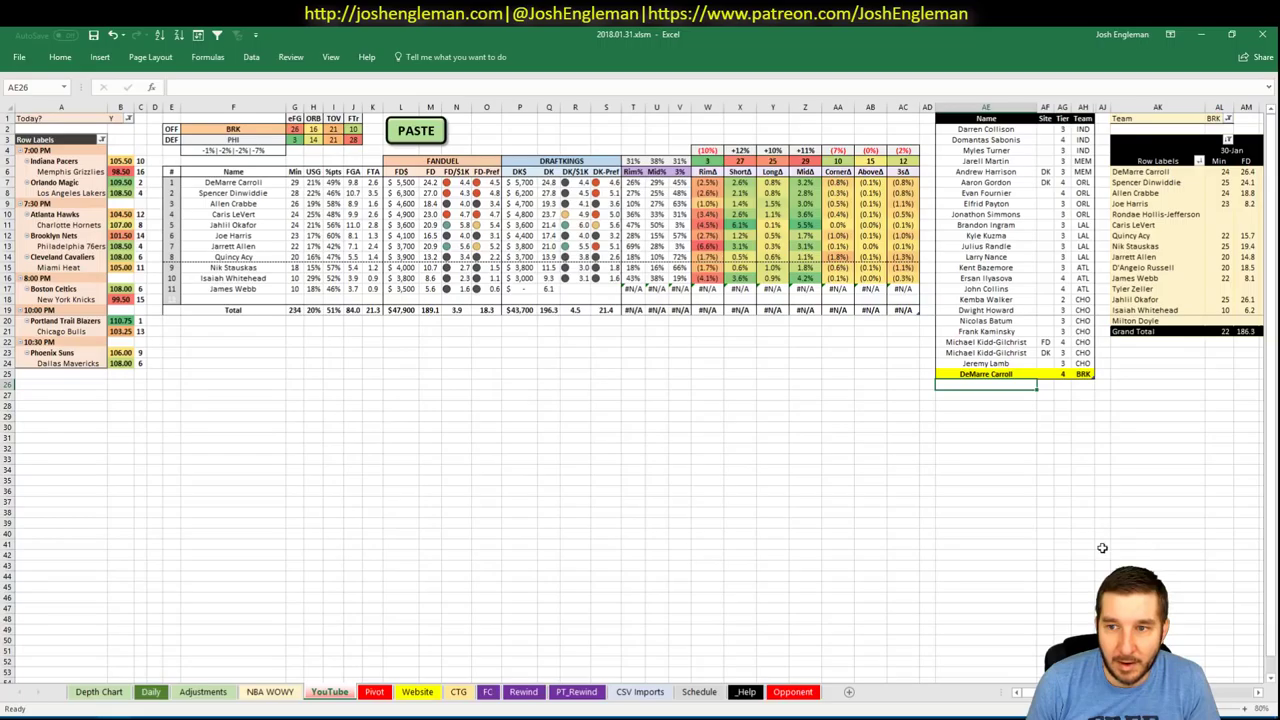
{"action": "type", "text": "Spen"}
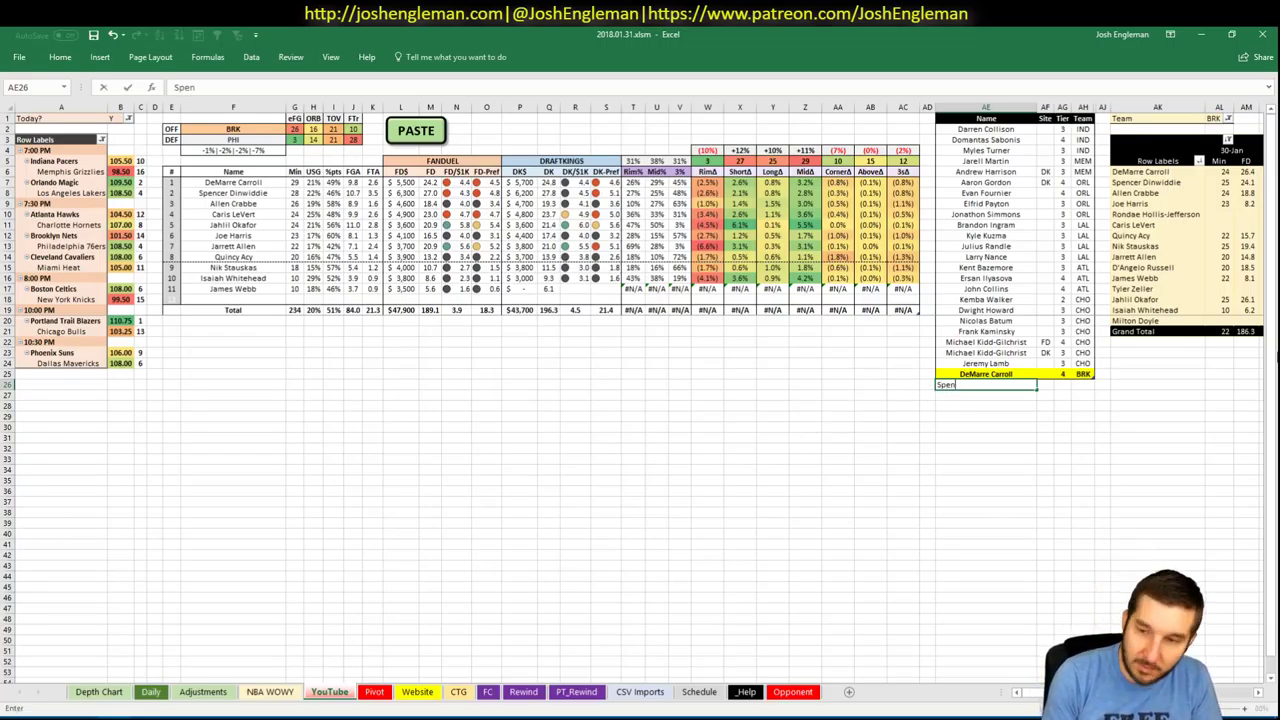
{"action": "type", "text": "cer Dinwiddie"}
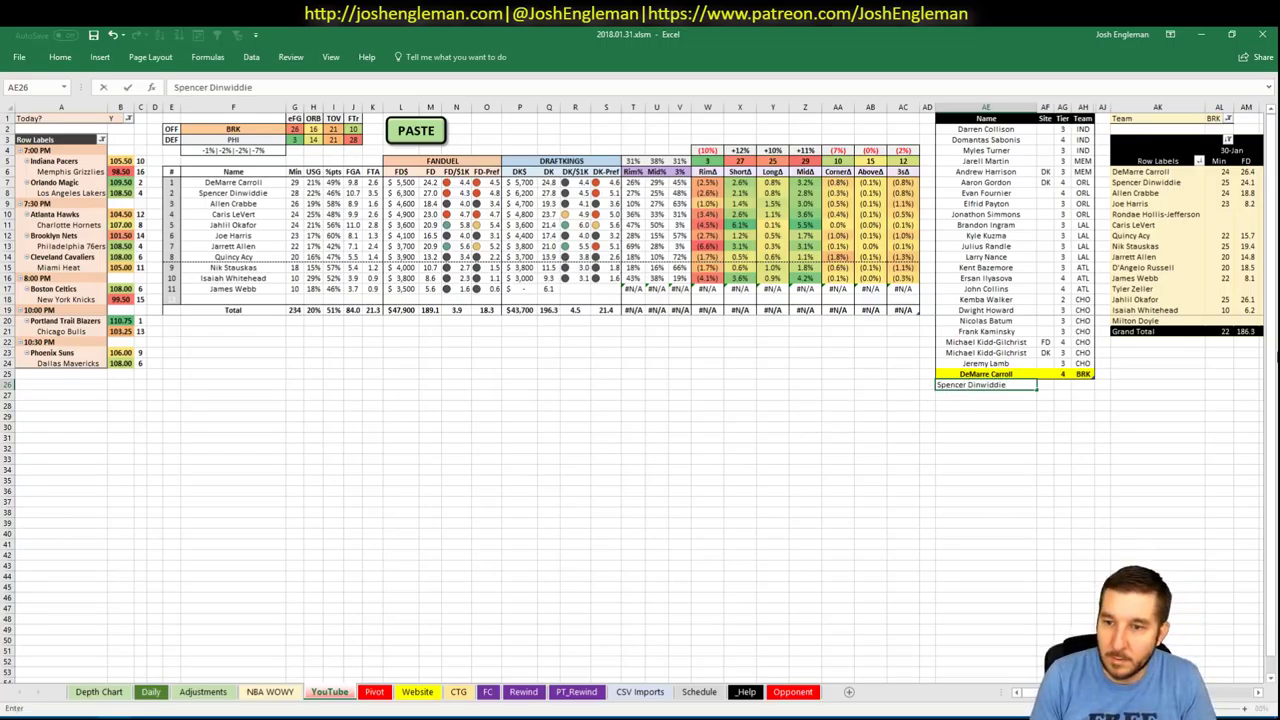
{"action": "key", "text": "Return"}
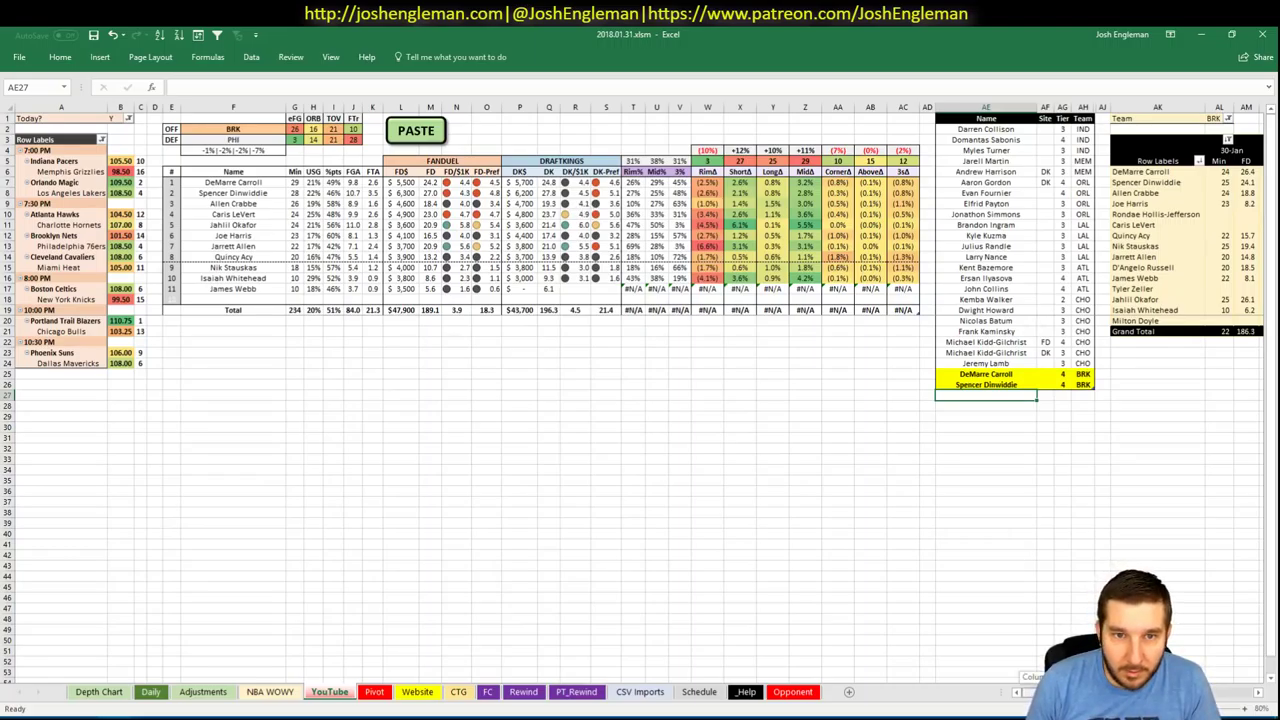
- Add Caris LeVert to the shortlist as tier 4 with the site left blank
{"action": "left_click_drag", "start_coordinate": [1150, 676], "coordinate": [886, 600]}
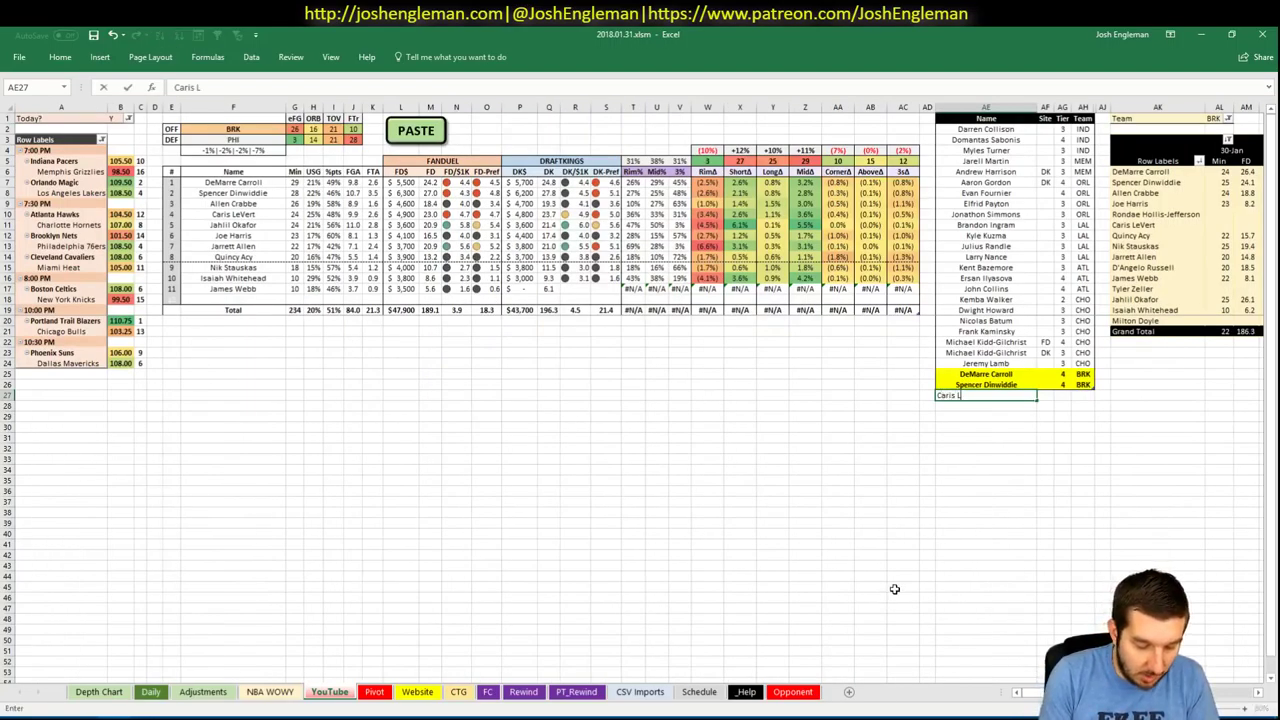
{"action": "type", "text": "Caris LeVert"}
{"action": "key", "text": "Return"}
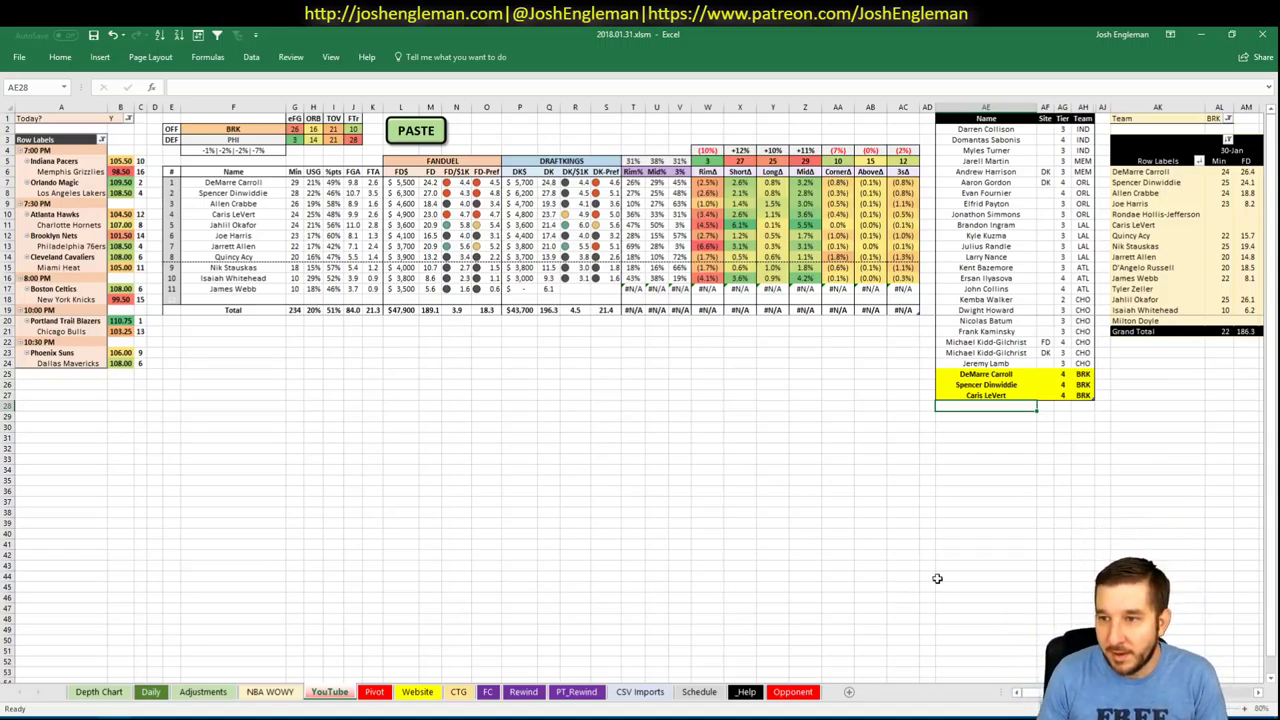
- Check the Nets' game log, and add Jahlil Okafor to the shortlist as tier 3 with the site left blank
{"action": "scroll", "coordinate": [640, 400], "scroll_direction": "right", "scroll_amount": 3}
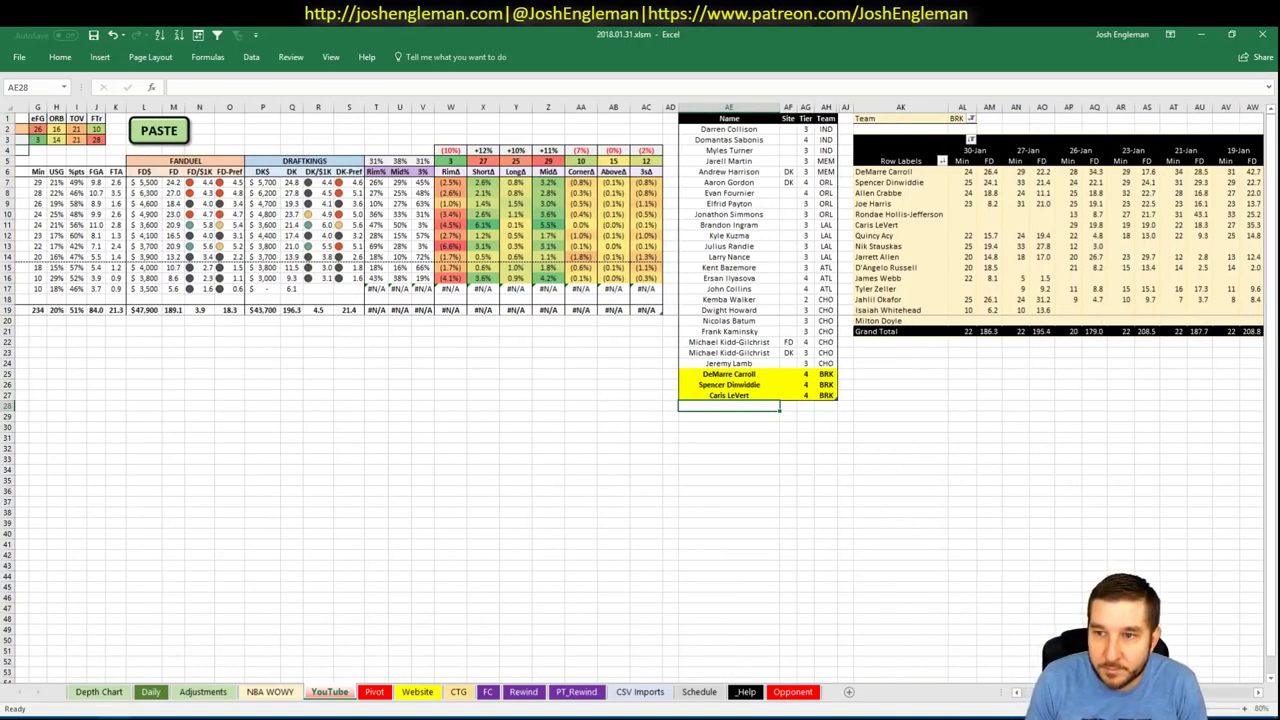
{"action": "scroll", "coordinate": [975, 685], "scroll_direction": "left", "scroll_amount": 3}
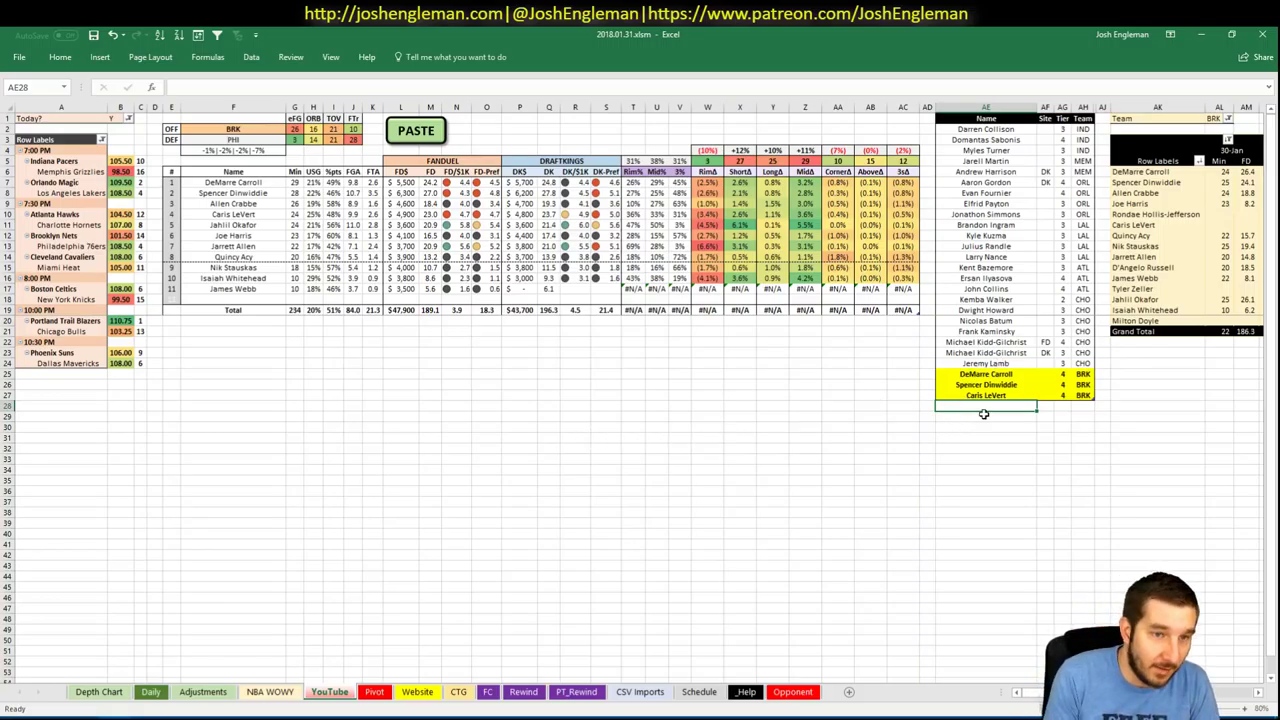
{"action": "type", "text": "Jahlil Oka"}
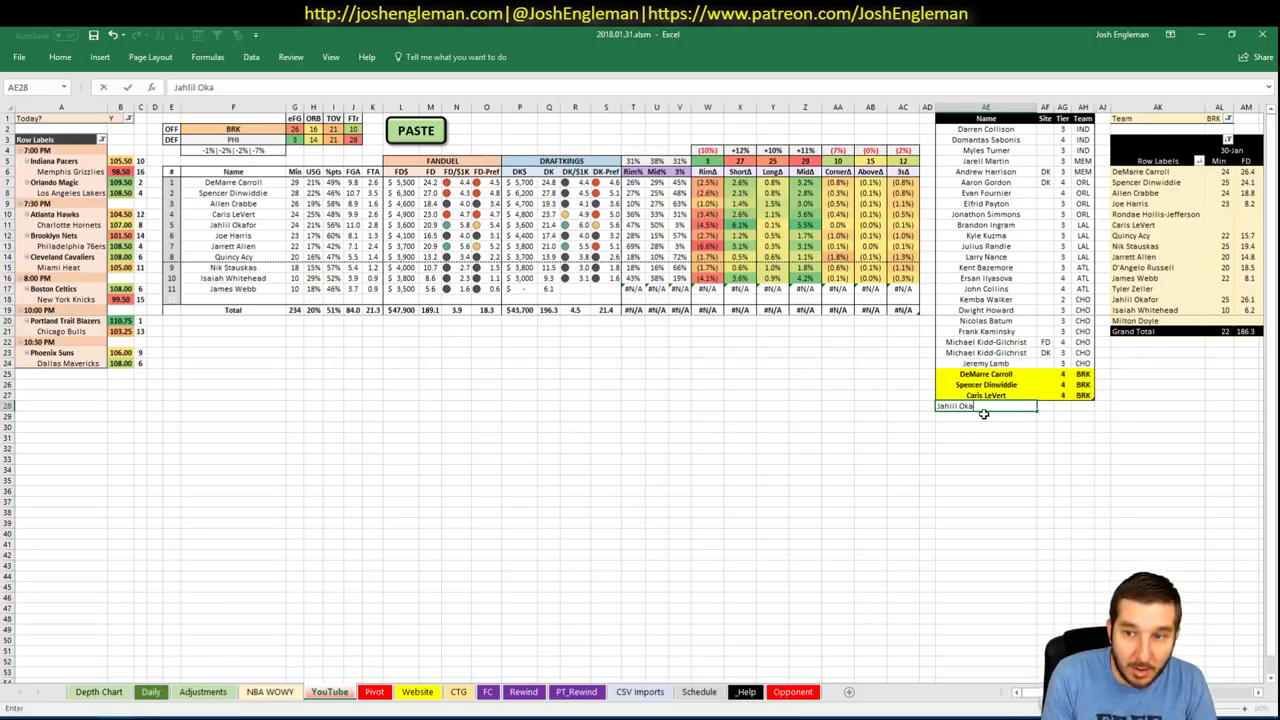
{"action": "type", "text": "for"}
{"action": "key", "text": "Tab"}
{"action": "key", "text": "Tab"}
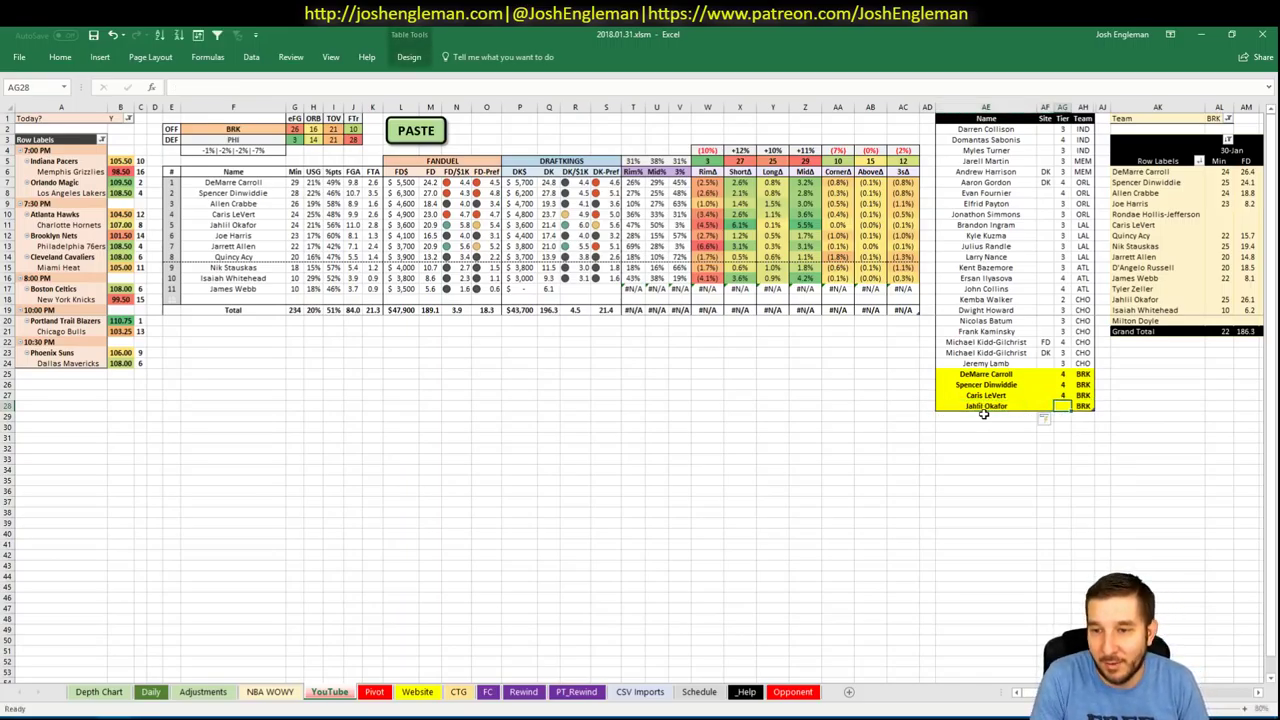
{"action": "type", "text": "3"}
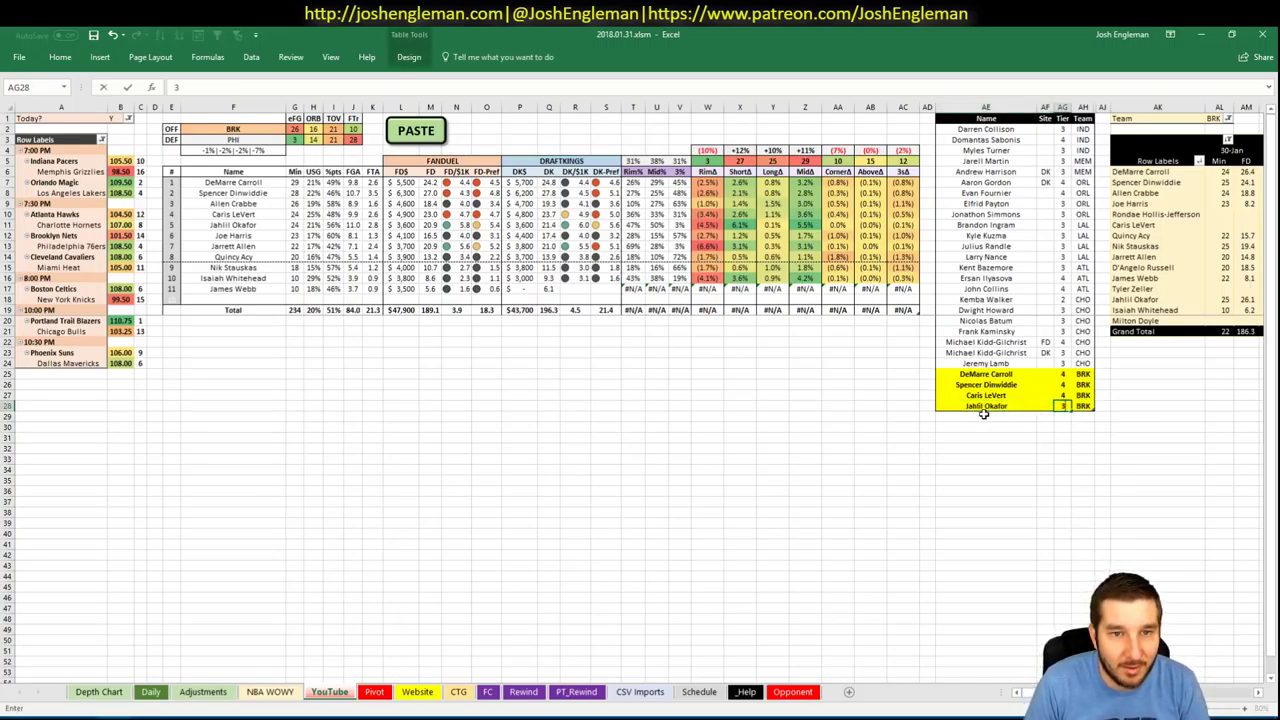
{"action": "key", "text": "Return"}
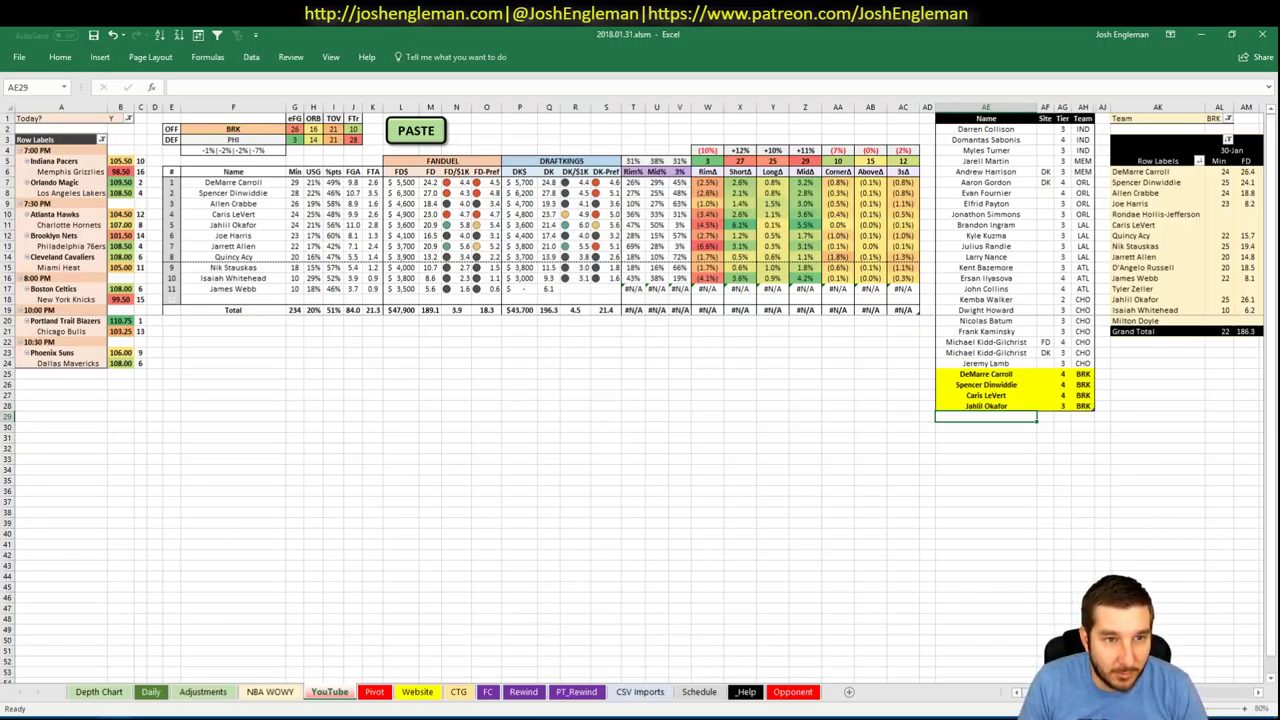
- Check the Nets' game log, and add Jarrett Allen to the shortlist as tier 4 with the site left blank
{"action": "scroll", "coordinate": [640, 390], "scroll_direction": "right", "scroll_amount": 3}
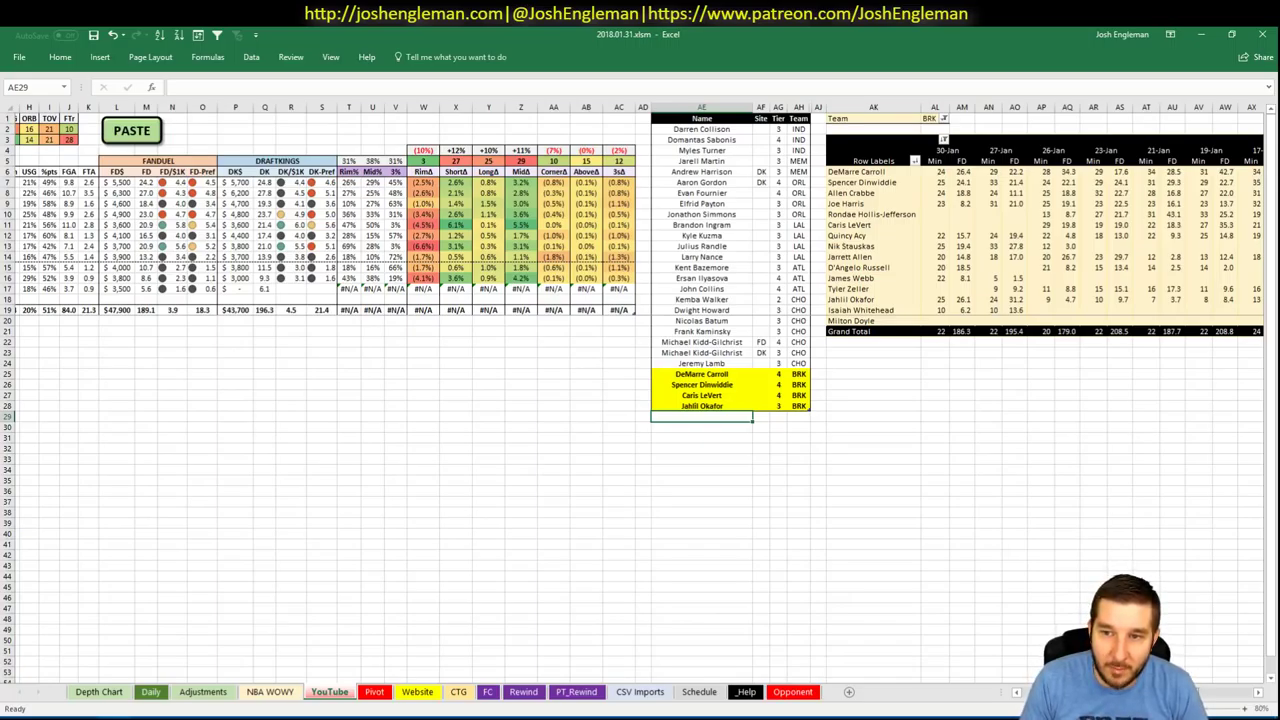
{"action": "scroll", "coordinate": [932, 658], "scroll_direction": "left", "scroll_amount": 3}
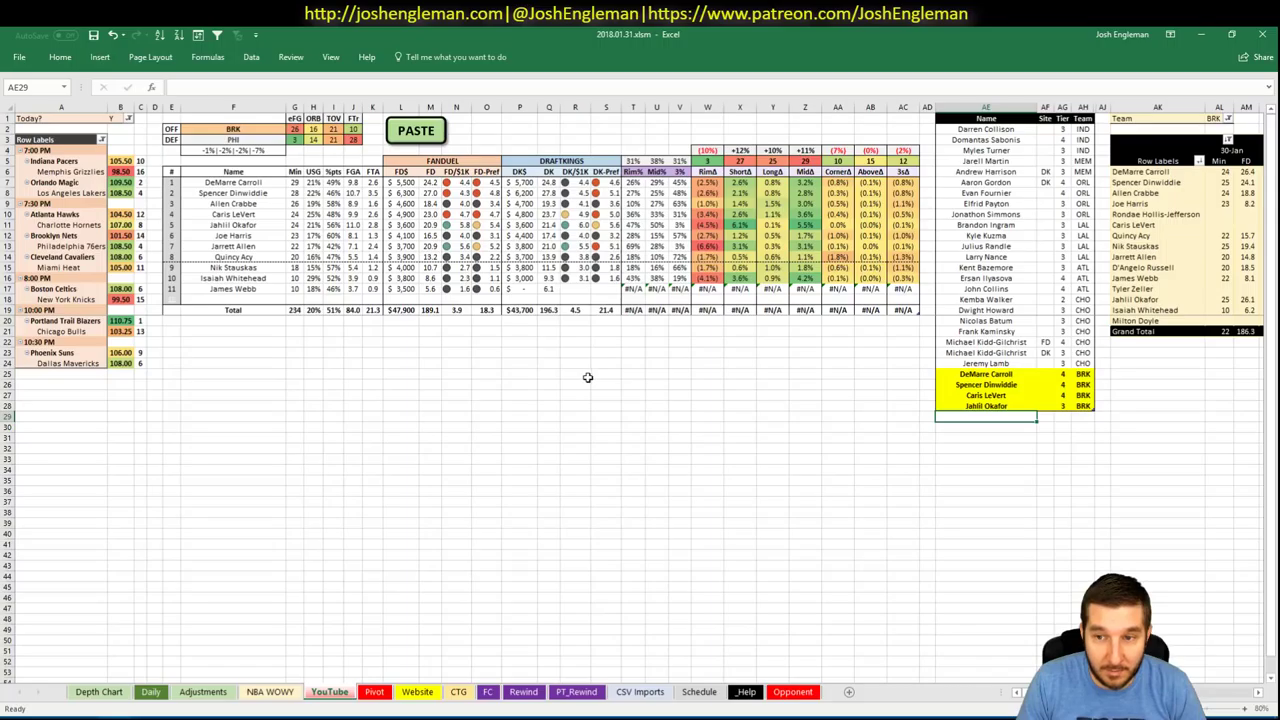
{"action": "left_click", "coordinate": [763, 373]}
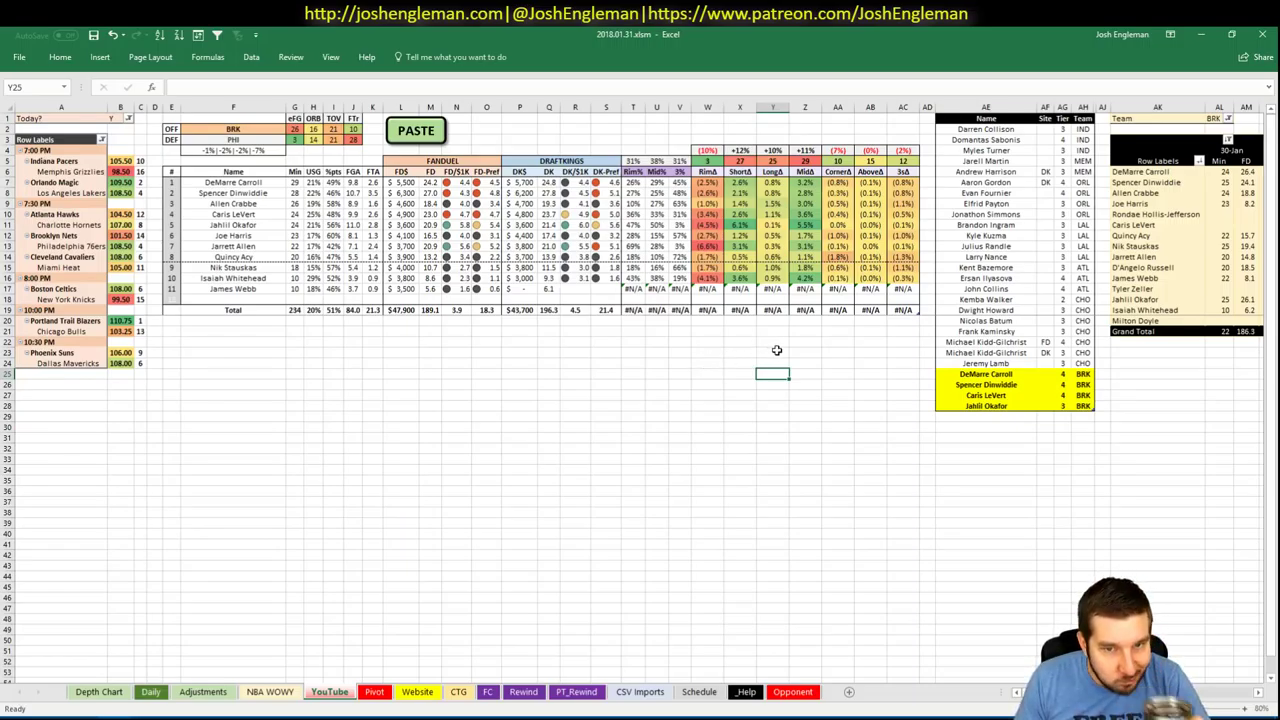
{"action": "left_click", "coordinate": [1036, 418]}
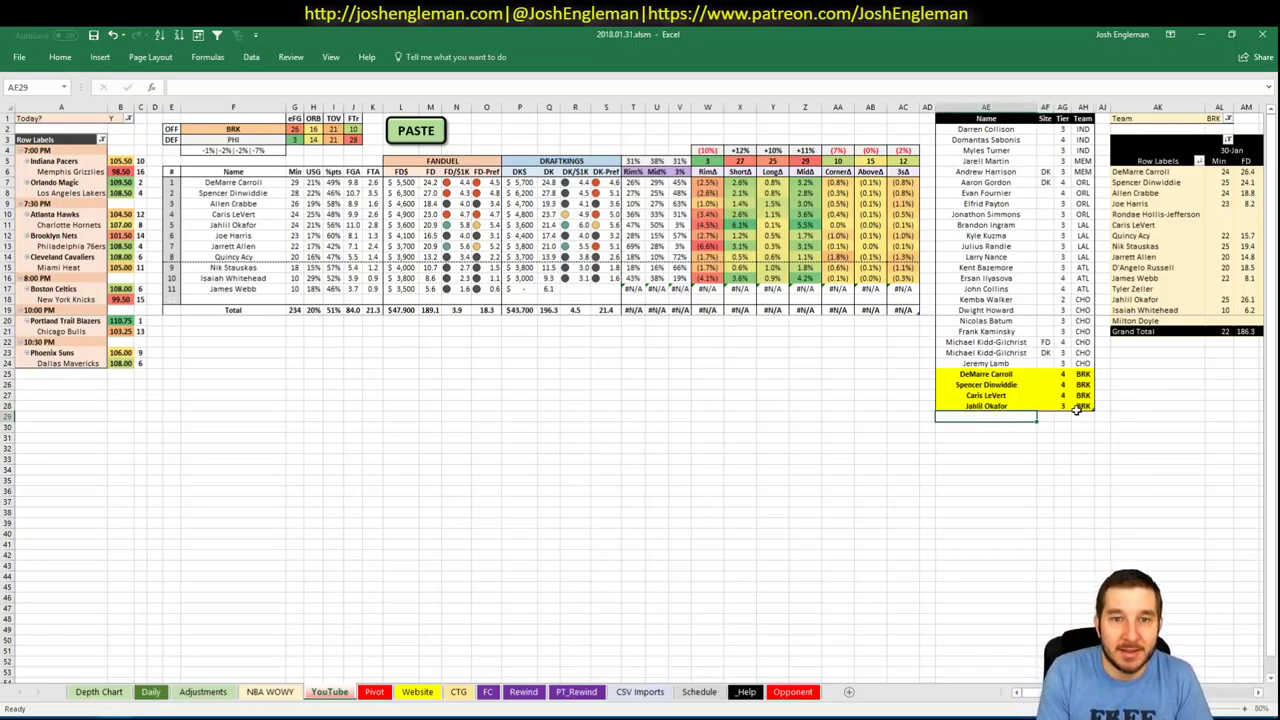
{"action": "type", "text": "Jarrett"}
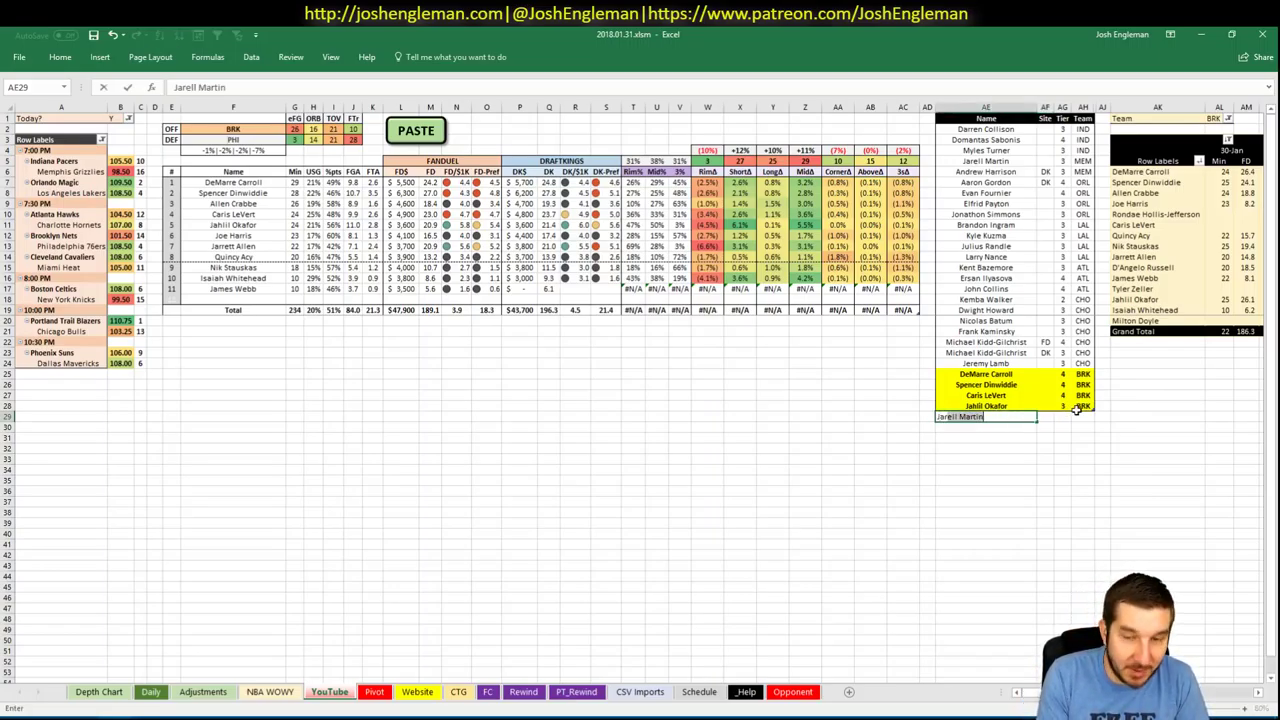
{"action": "type", "text": " Allen"}
{"action": "key", "text": "Tab"}
{"action": "key", "text": "Tab"}
{"action": "key", "text": "Return"}
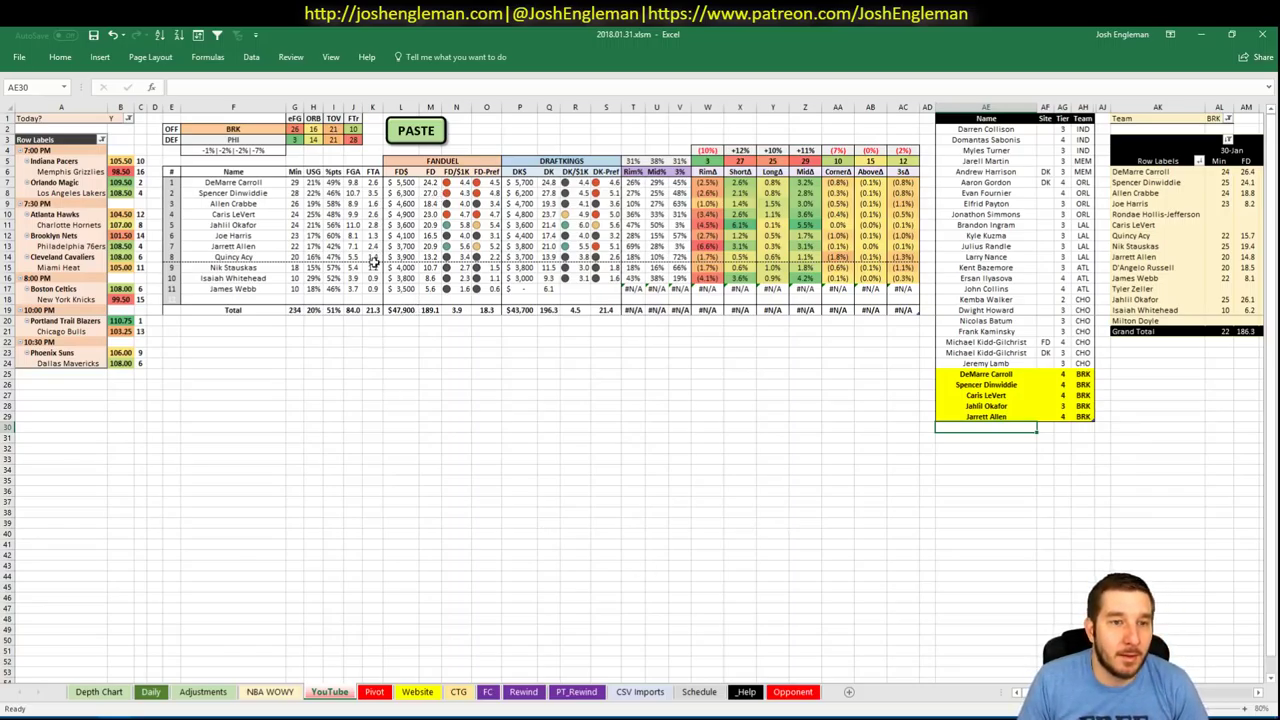
- Set the offensive team of the projections table to PHI
{"action": "left_click", "coordinate": [234, 225]}
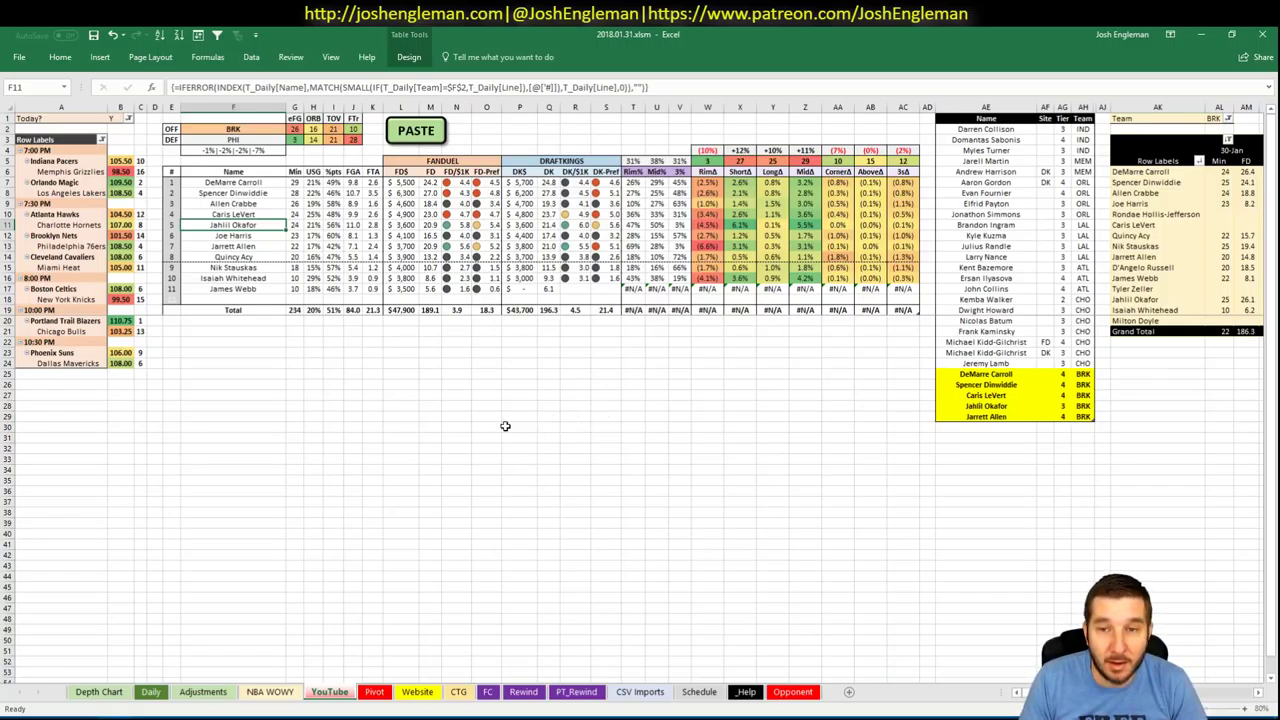
{"action": "left_click", "coordinate": [240, 139]}
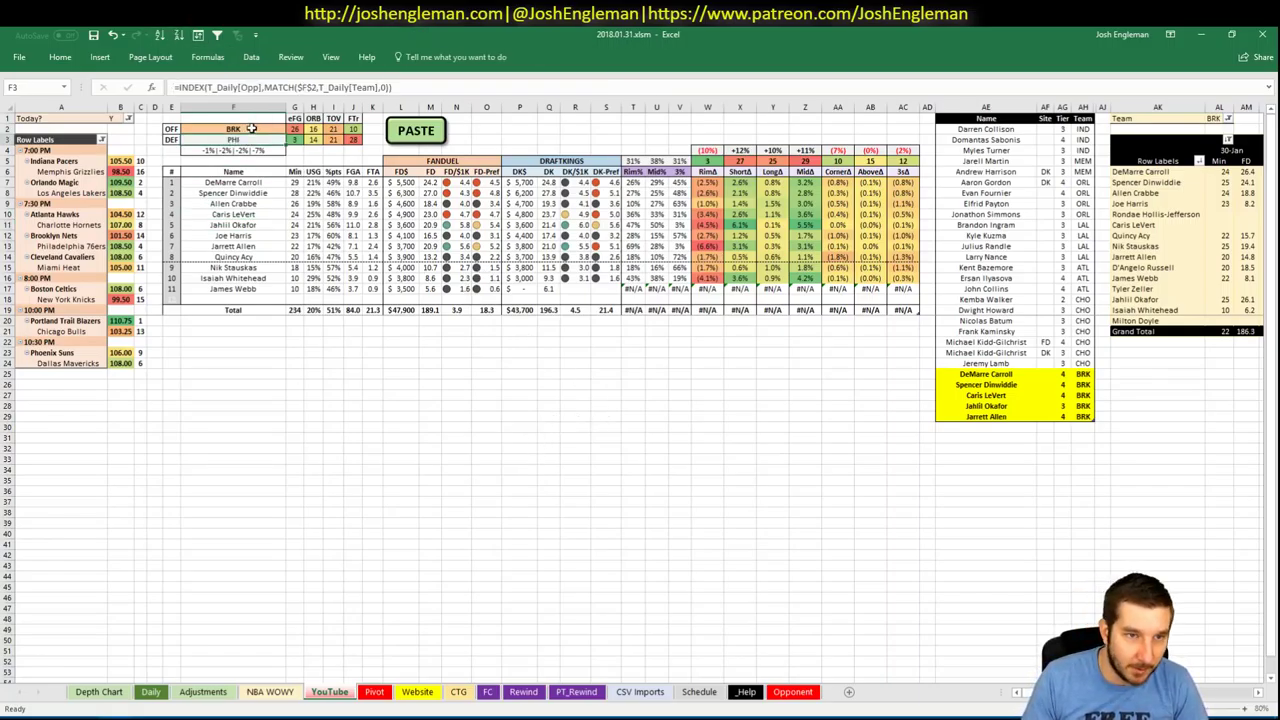
{"action": "left_click", "coordinate": [252, 128]}
{"action": "type", "text": "PHI"}
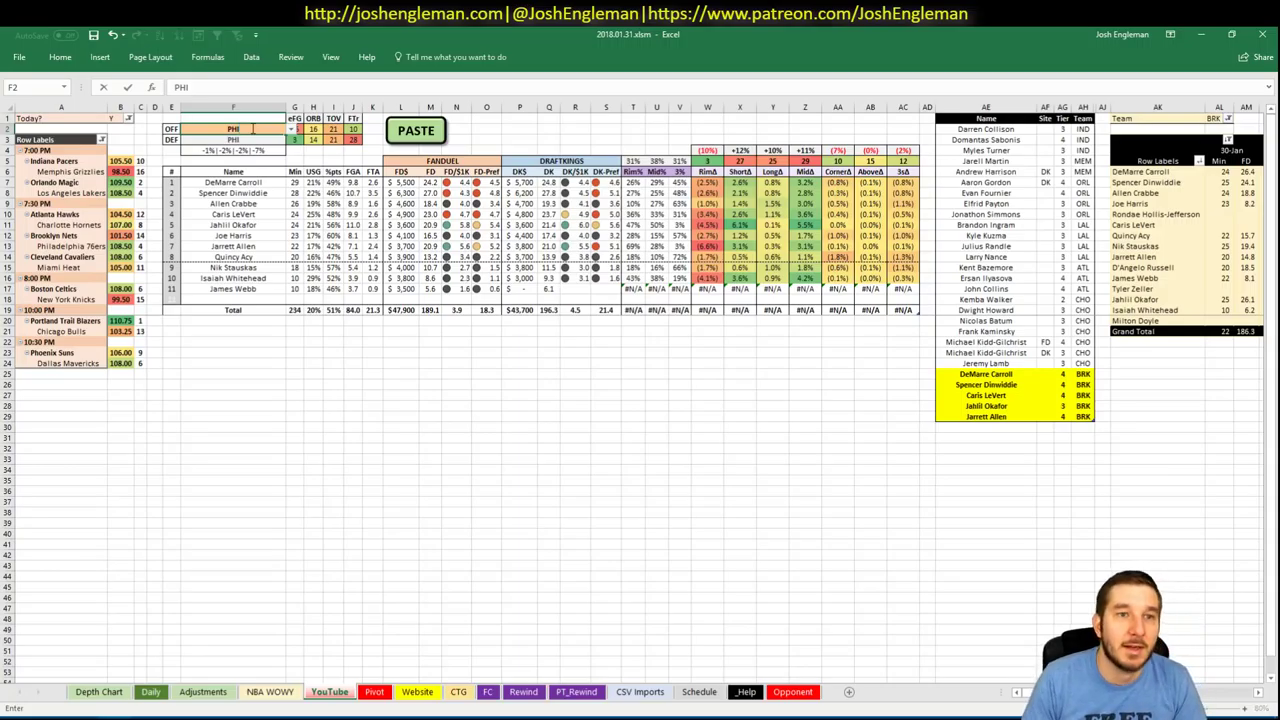
{"action": "key", "text": "Return"}
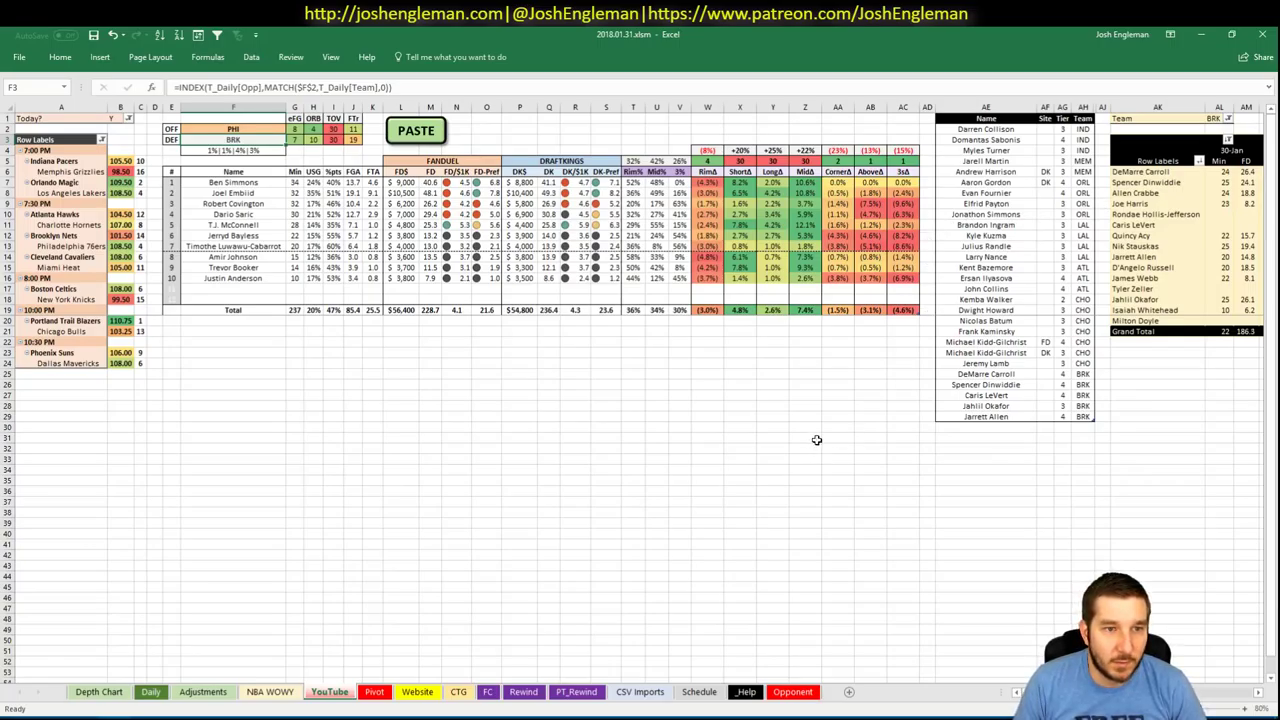
- Filter the game log pivot table to team PHI
{"action": "left_click", "coordinate": [1216, 118]}
{"action": "type", "text": "PHI"}
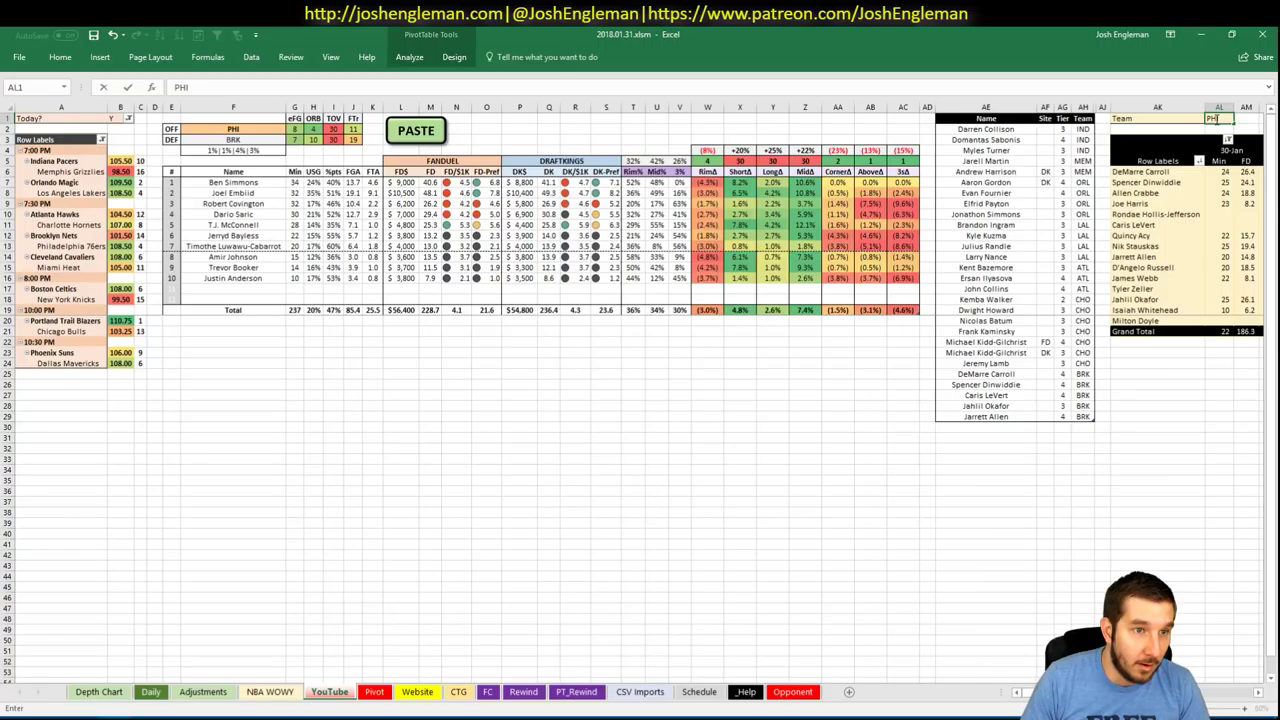
{"action": "key", "text": "Return"}
{"action": "left_click", "coordinate": [313, 340]}
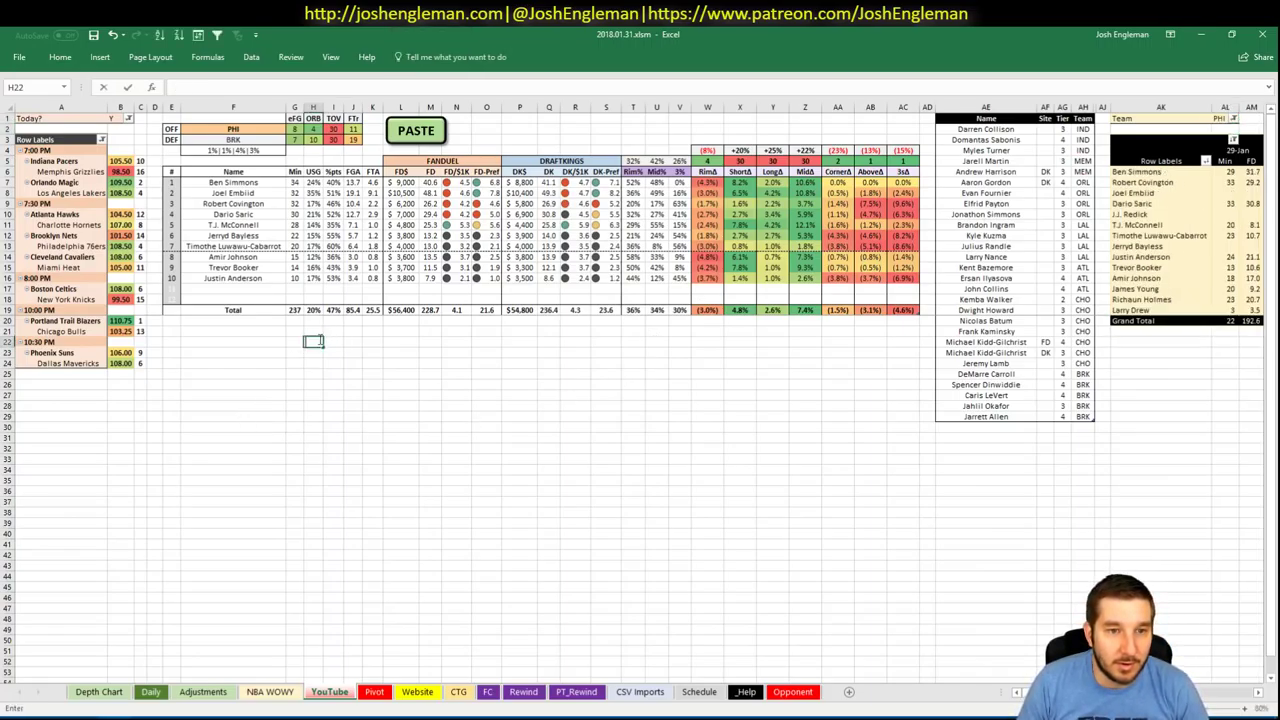
{"action": "left_click", "coordinate": [313, 330]}
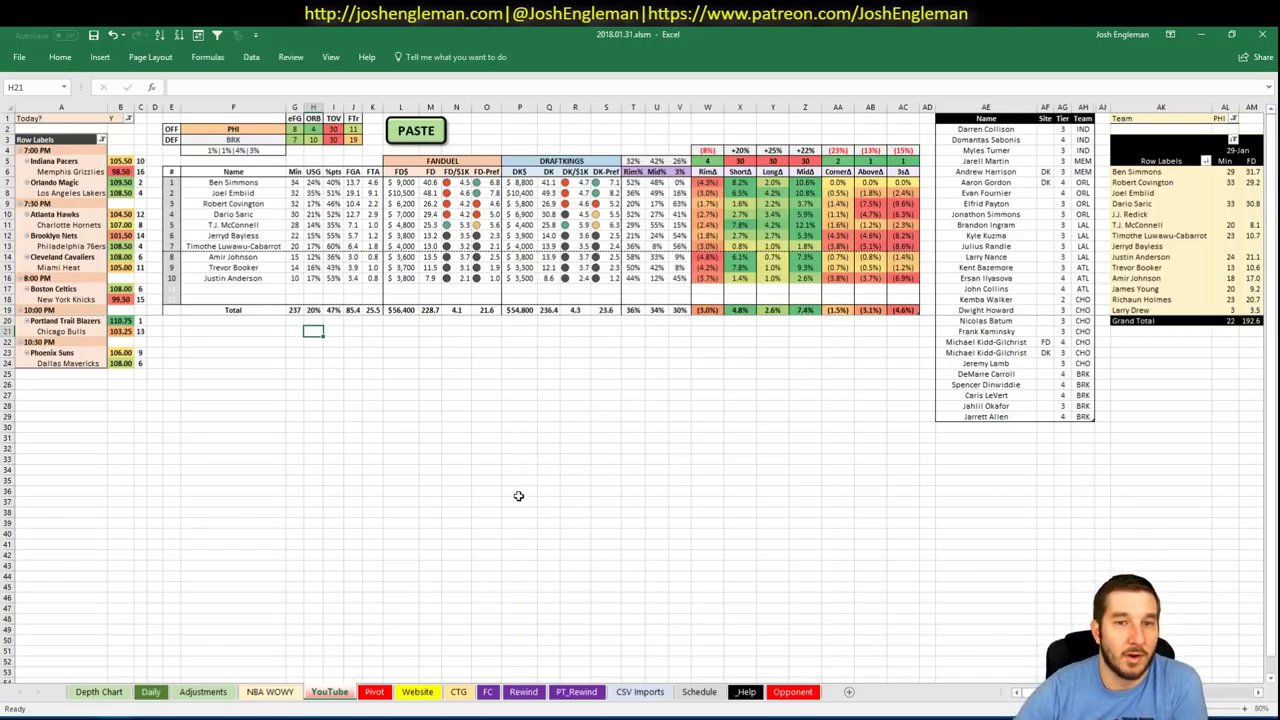
- Switch to FantasyCruncher to review Ben Simmons' game log, and return to the Excel workbook to check the 76ers' recent minutes and fantasy points
{"action": "left_click", "coordinate": [1076, 439]}
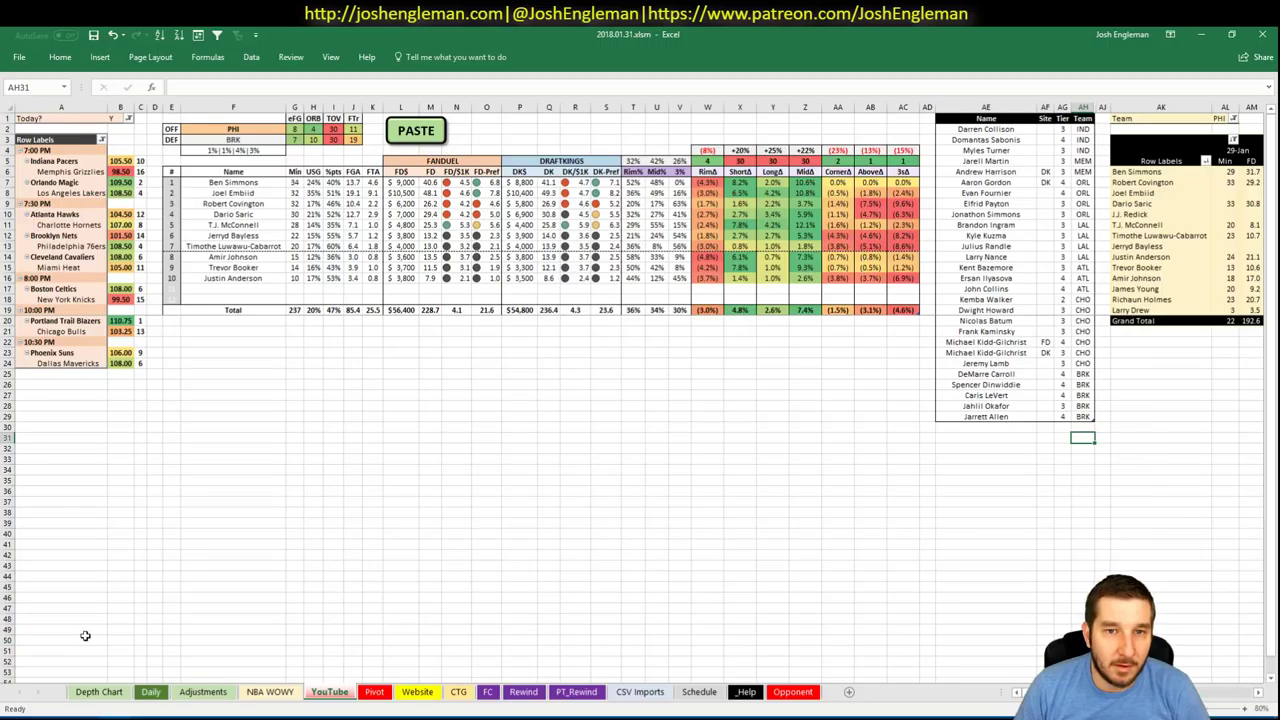
{"action": "key", "text": "alt+Tab"}
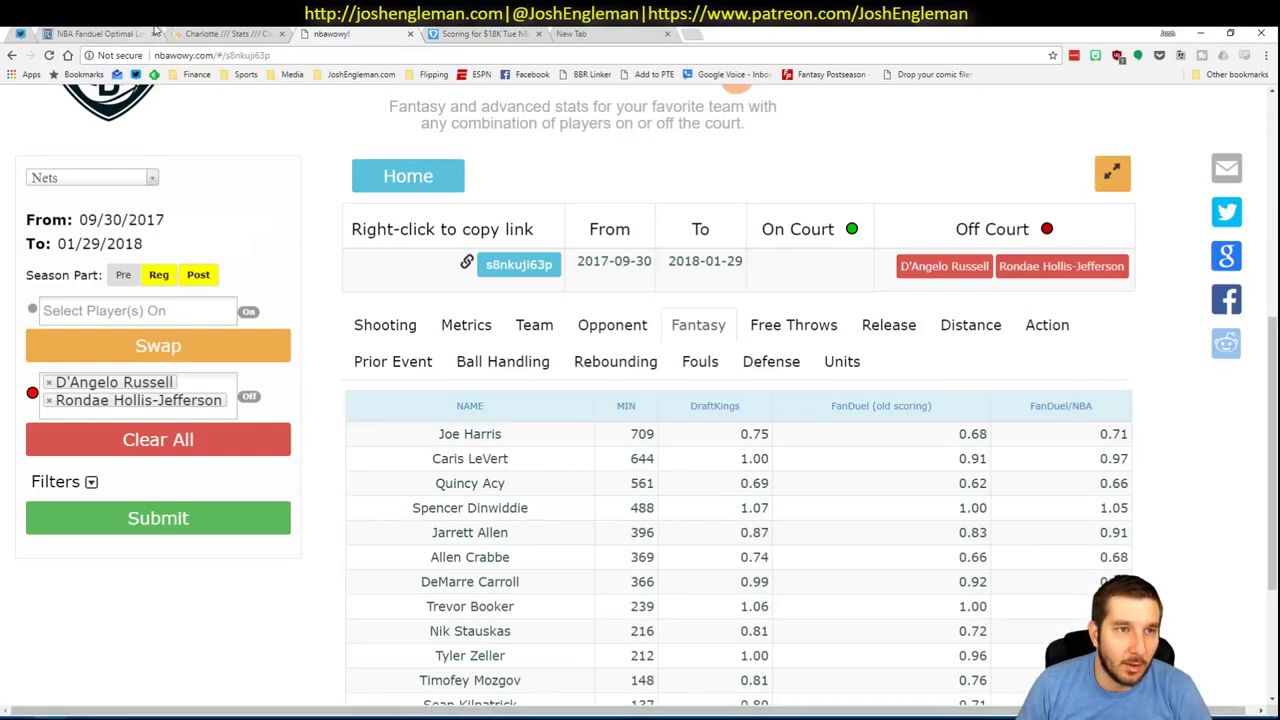
{"action": "left_click", "coordinate": [153, 31]}
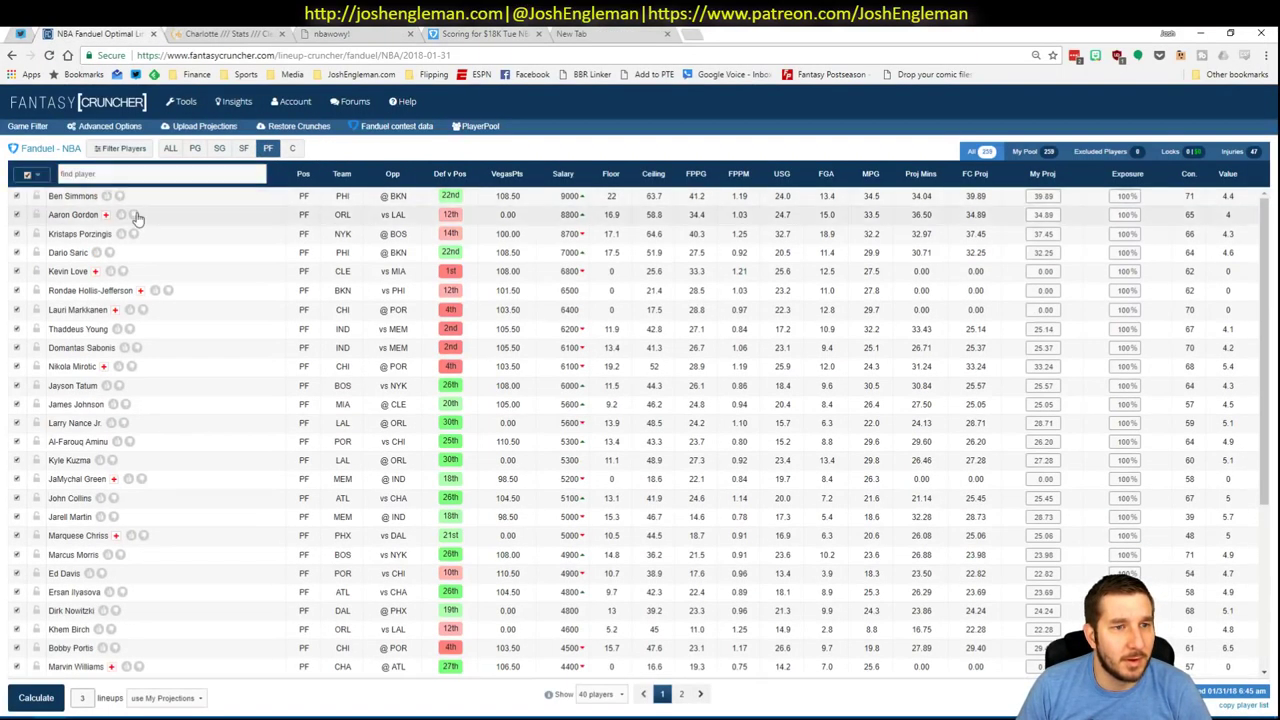
{"action": "left_click", "coordinate": [73, 196]}
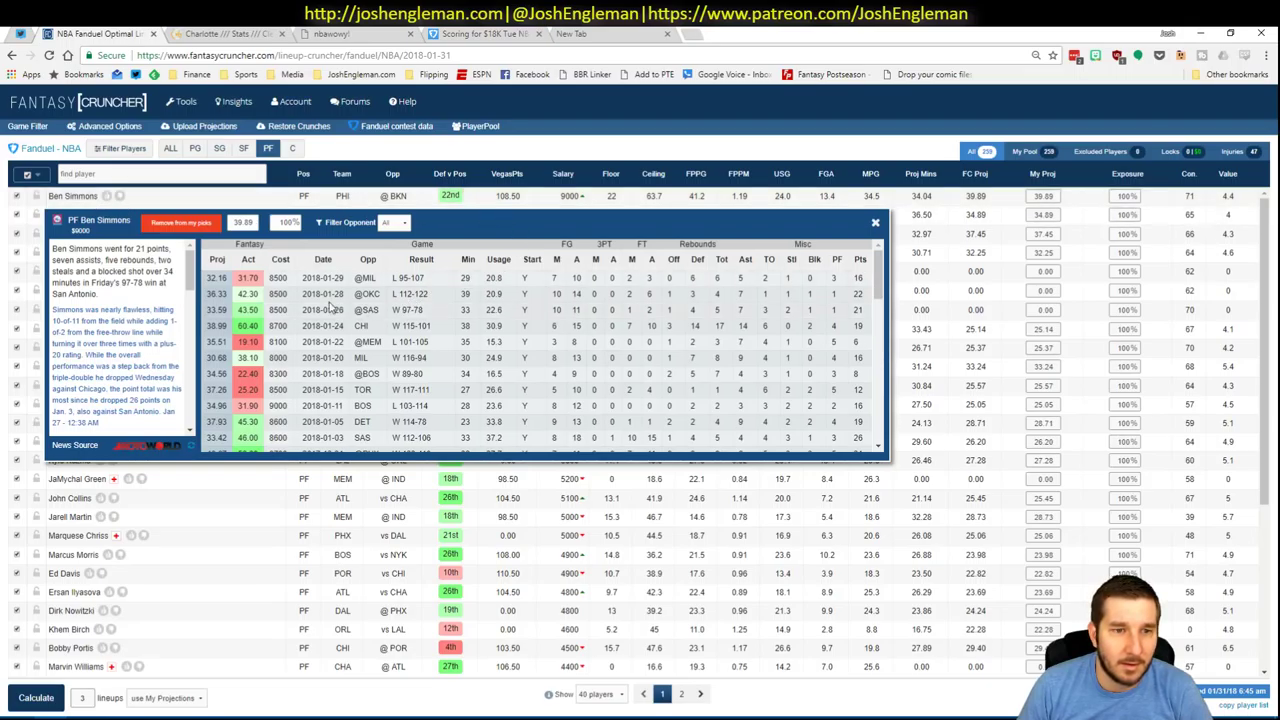
{"action": "left_click", "coordinate": [876, 223]}
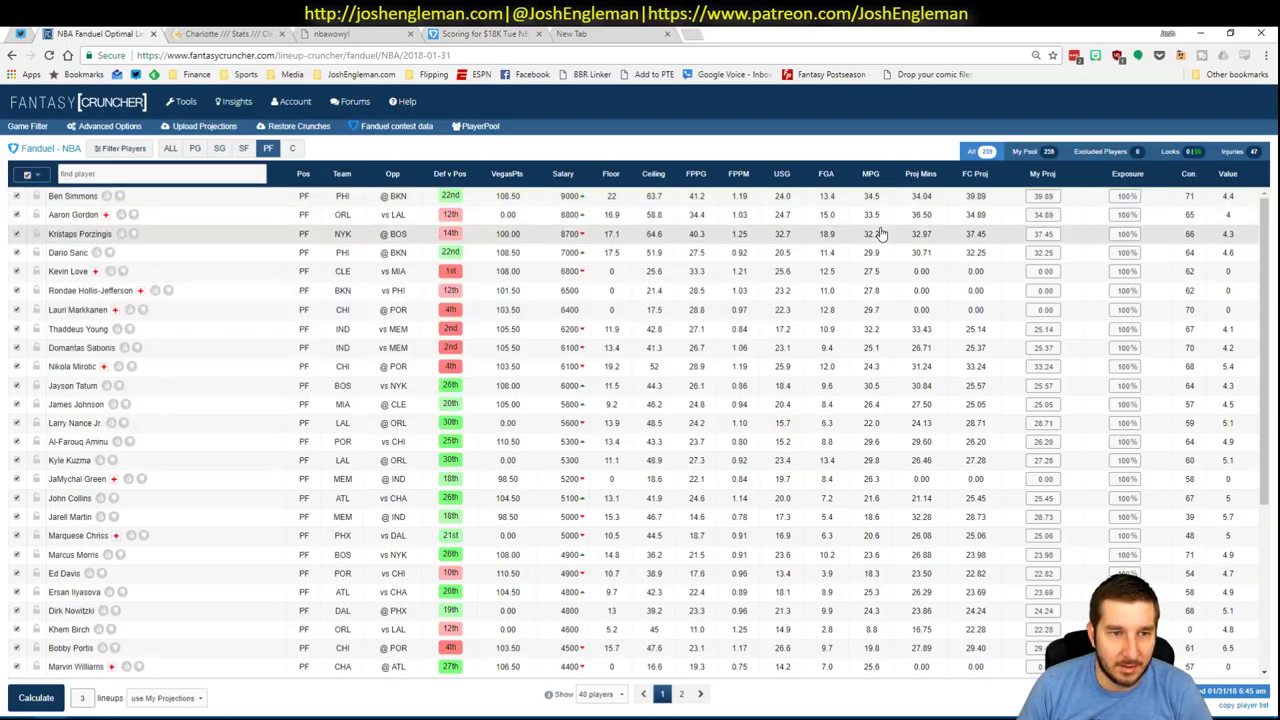
{"action": "key", "text": "alt+Tab"}
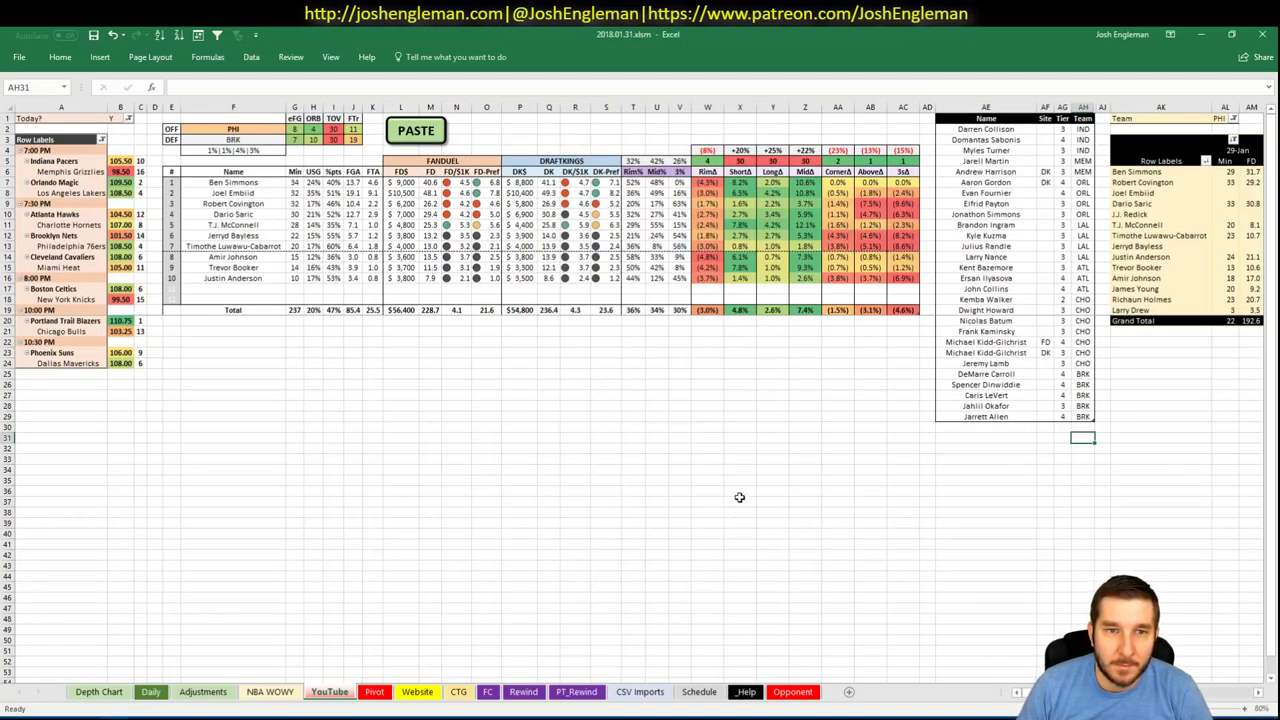
{"action": "scroll", "coordinate": [1215, 707], "scroll_direction": "right", "scroll_amount": 10}
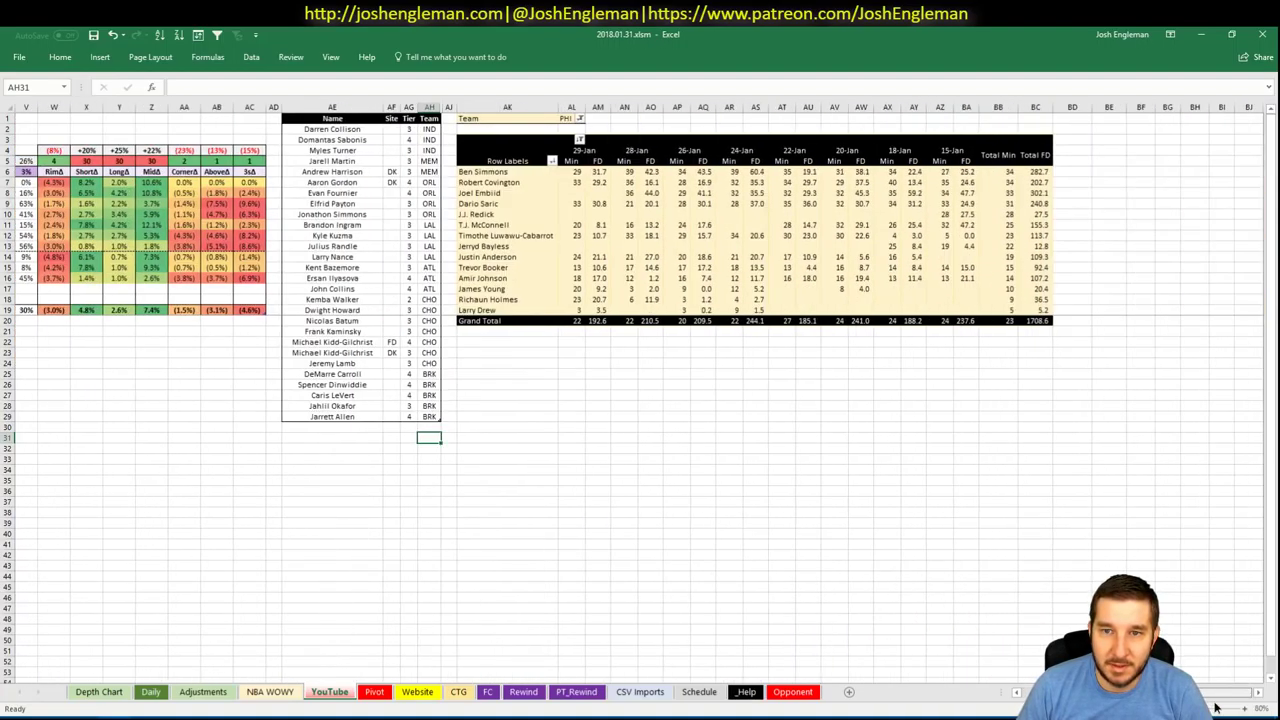
{"action": "scroll", "coordinate": [1215, 707], "scroll_direction": "left", "scroll_amount": 10}
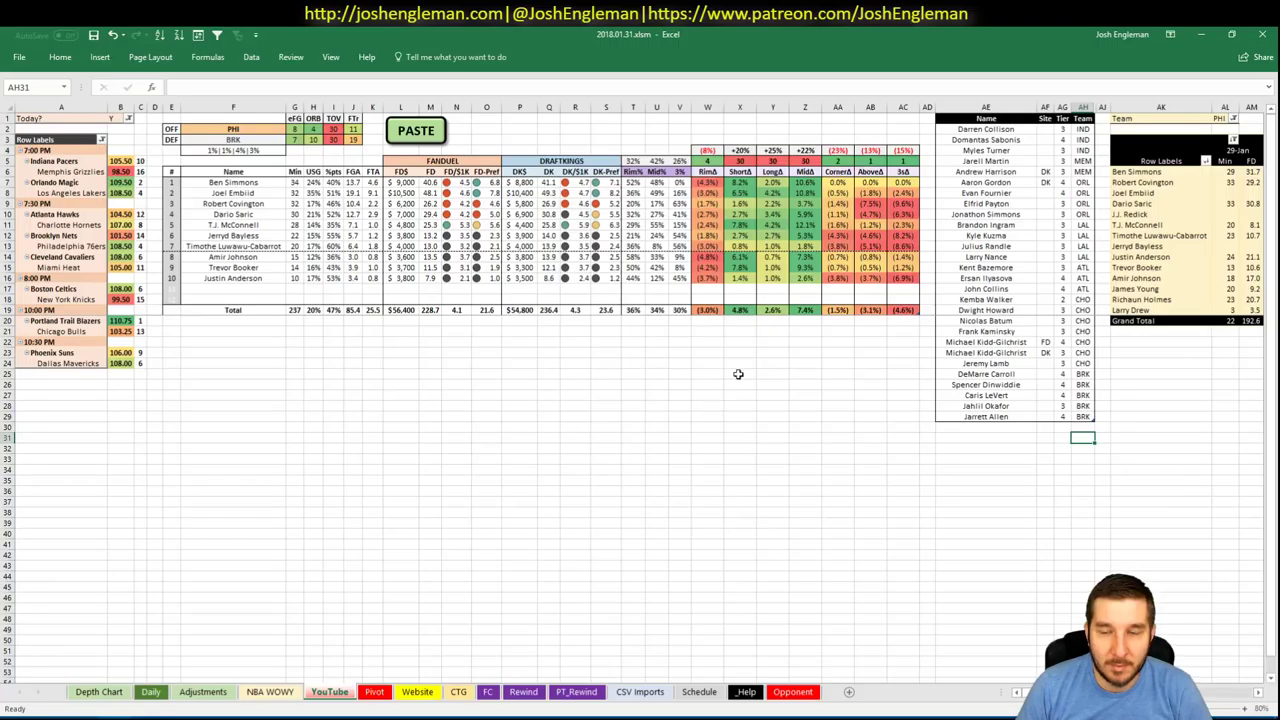
- Switch to FantasyCruncher, filter Ben Simmons' game log to opponent BKN, and reset the opponent filter to All
{"action": "key", "text": "alt+Tab"}
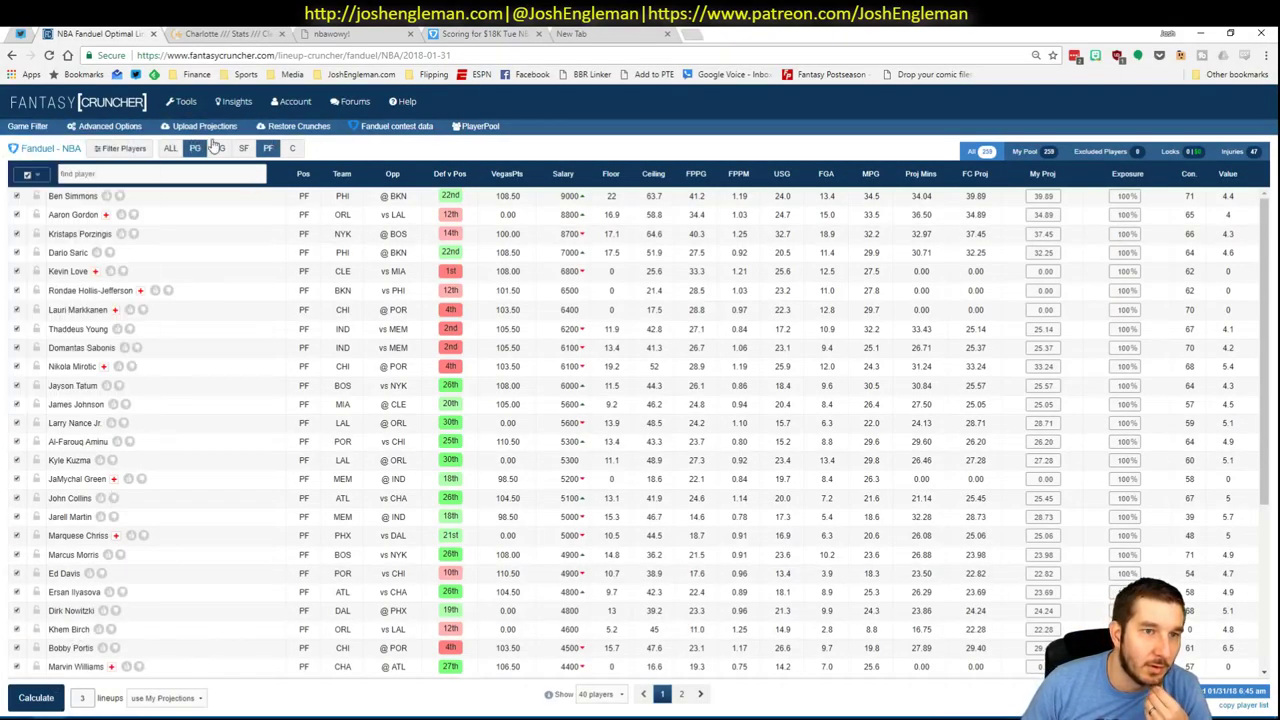
{"action": "left_click", "coordinate": [72, 197]}
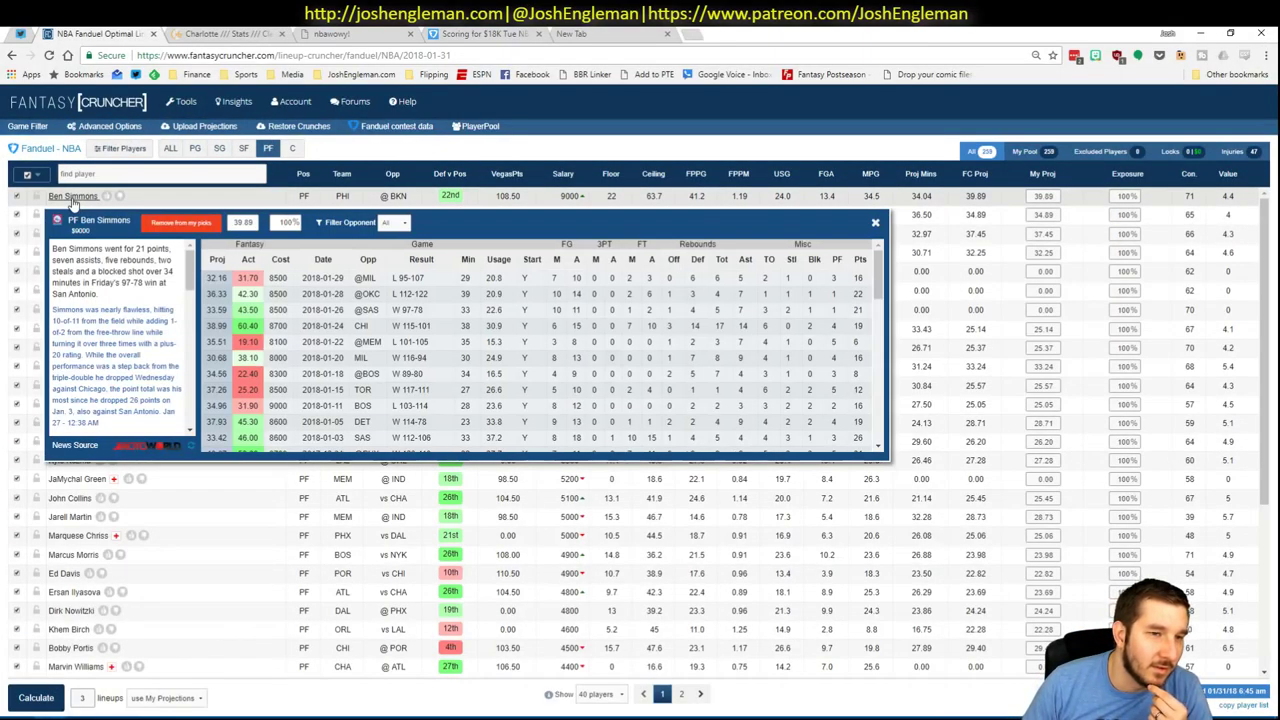
{"action": "left_click", "coordinate": [405, 226]}
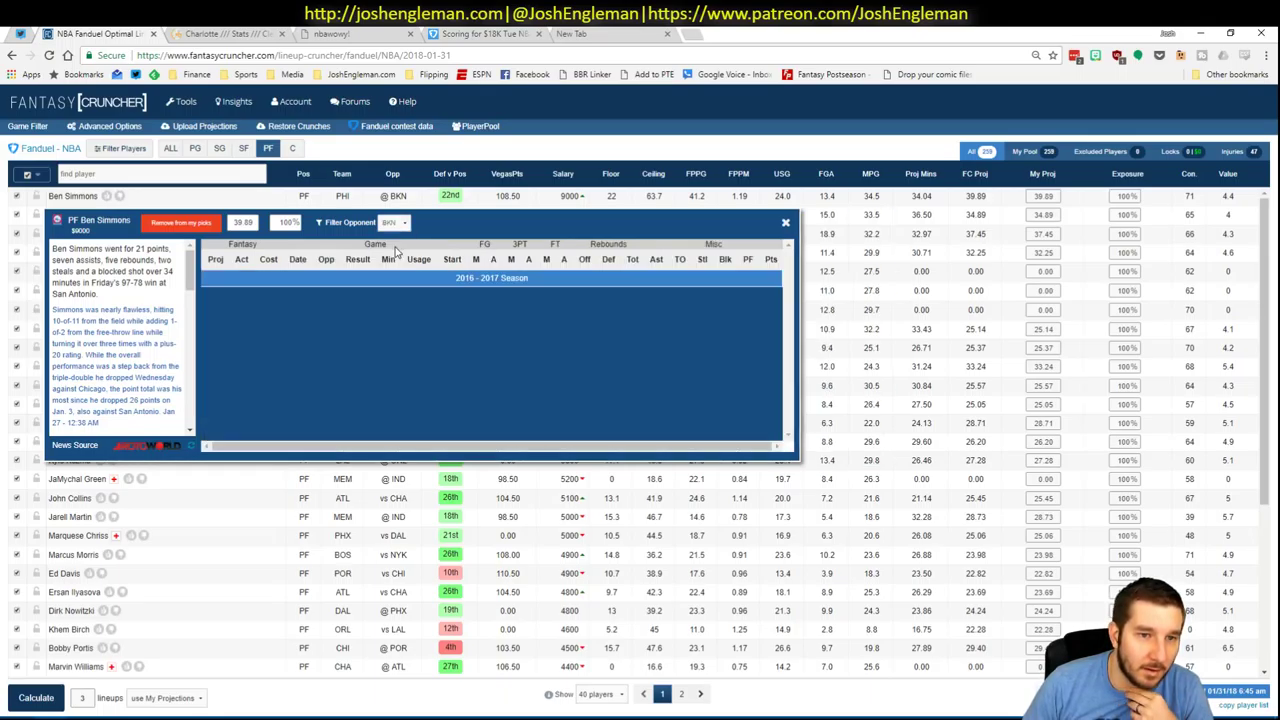
{"action": "left_click", "coordinate": [400, 253]}
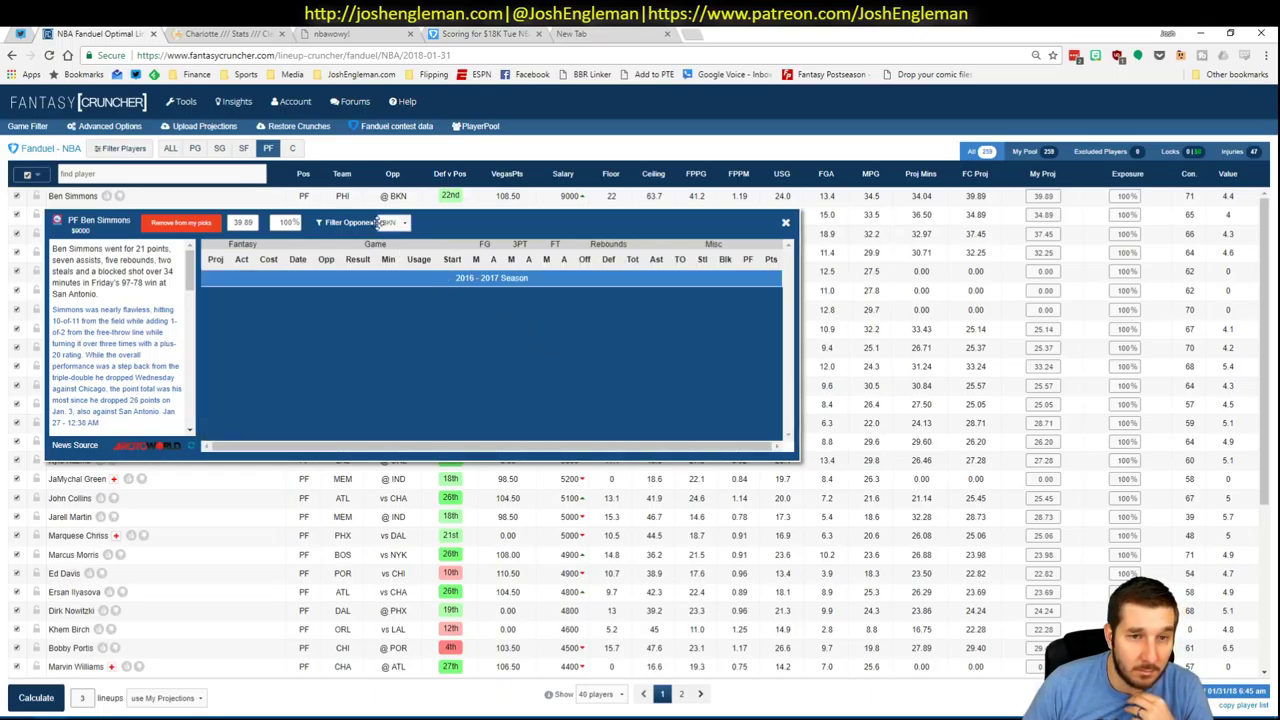
{"action": "left_click", "coordinate": [386, 223]}
{"action": "left_click", "coordinate": [384, 246]}
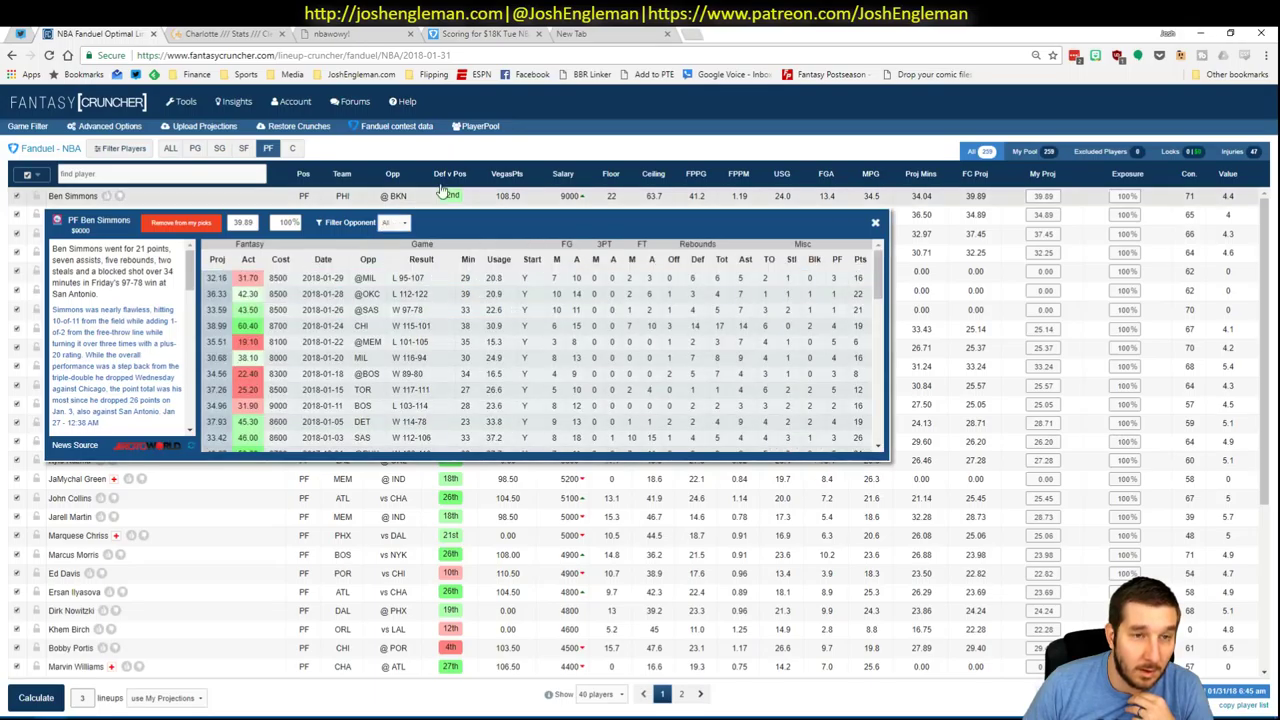
{"action": "left_click", "coordinate": [875, 222]}
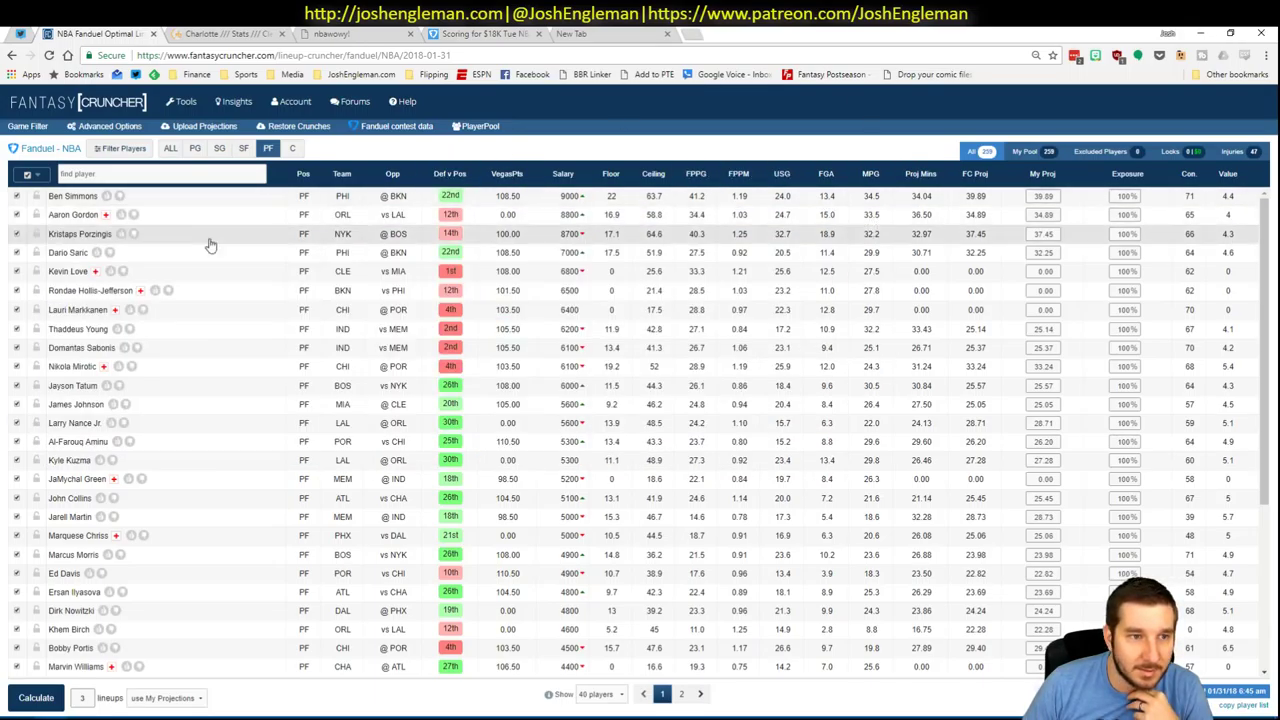
- Review Dario Saric's game log, filtered to opponent BKN
{"action": "left_click", "coordinate": [68, 252]}
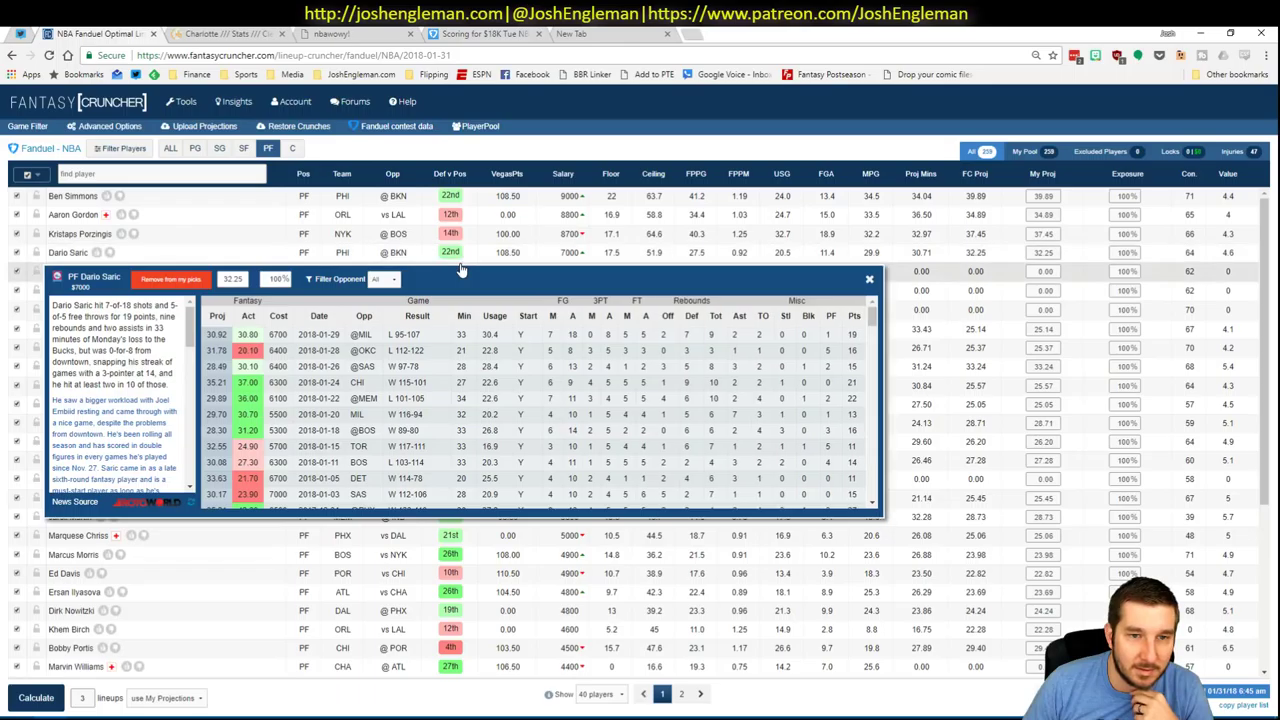
{"action": "left_click", "coordinate": [384, 279]}
{"action": "left_click", "coordinate": [384, 305]}
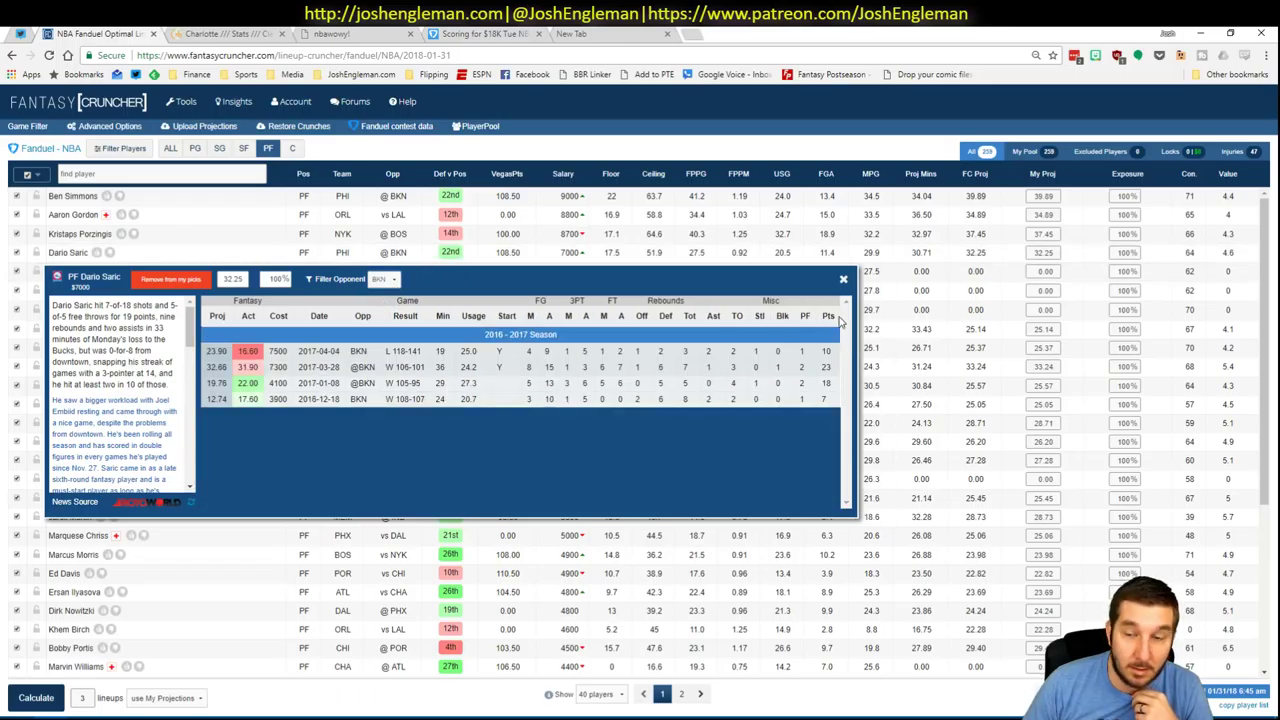
{"action": "left_click", "coordinate": [843, 279]}
- Return to the Excel workbook and add Ben Simmons to the shortlist as tier 4 with the site left blank
{"action": "key", "text": "alt+Tab"}
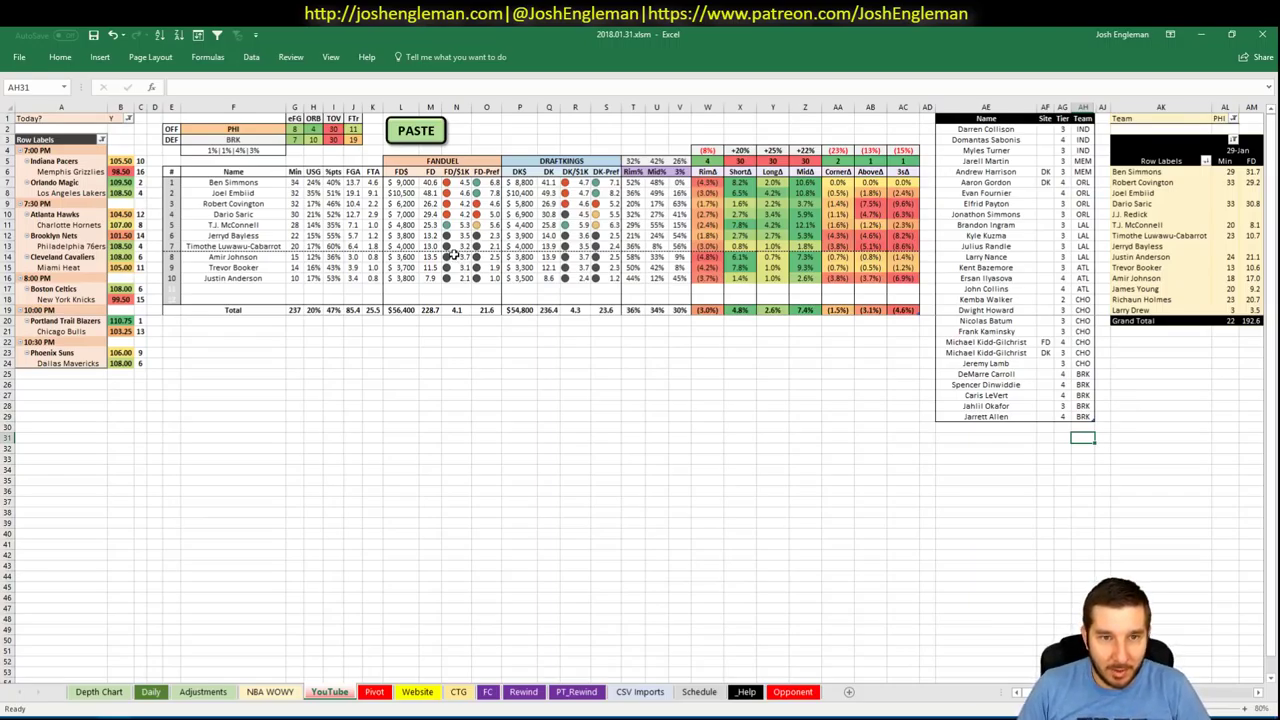
{"action": "left_click", "coordinate": [390, 423]}
{"action": "key", "text": "alt+Tab"}
{"action": "key", "text": "alt+Tab"}
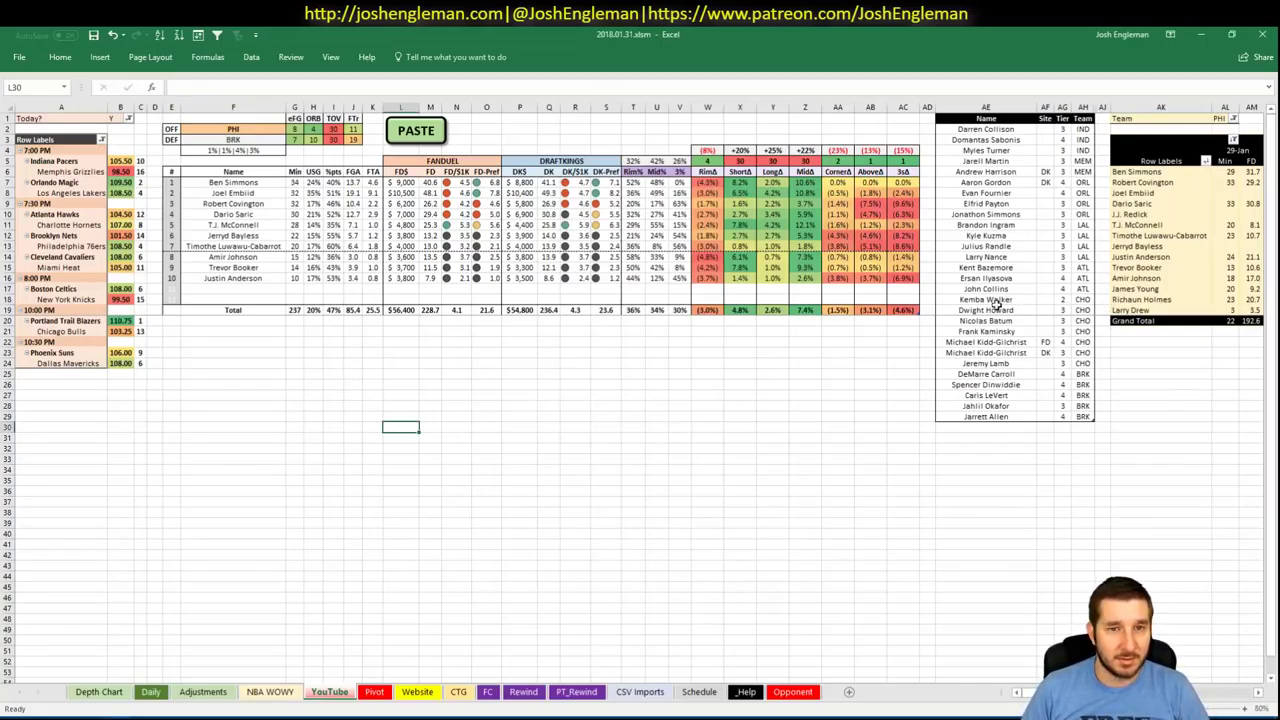
{"action": "left_click", "coordinate": [1001, 428]}
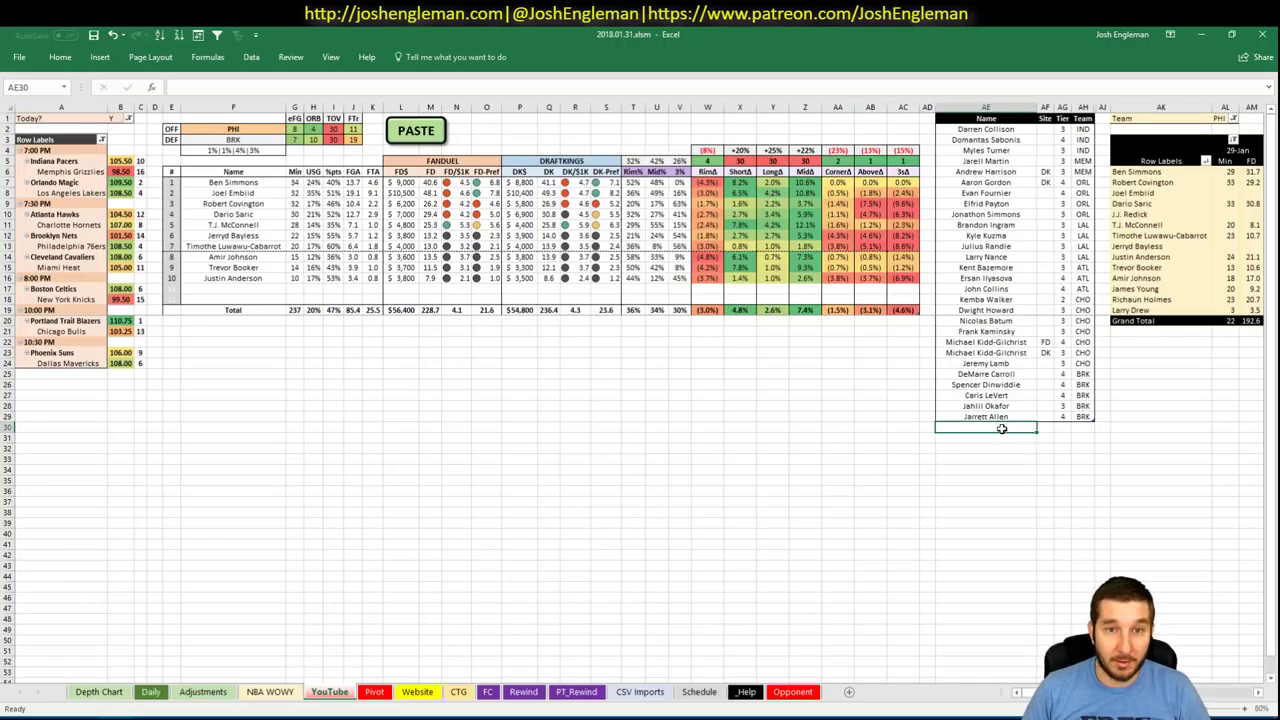
{"action": "type", "text": "Ben Simmons"}
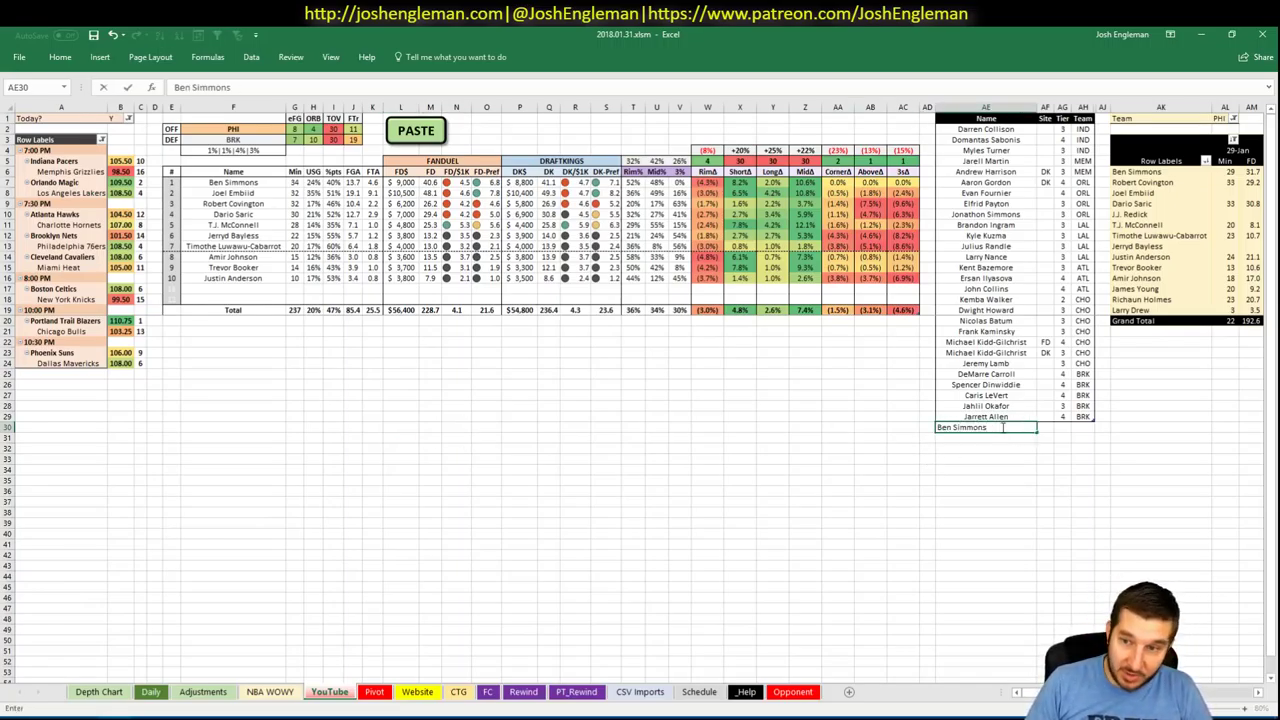
{"action": "key", "text": "Left"}
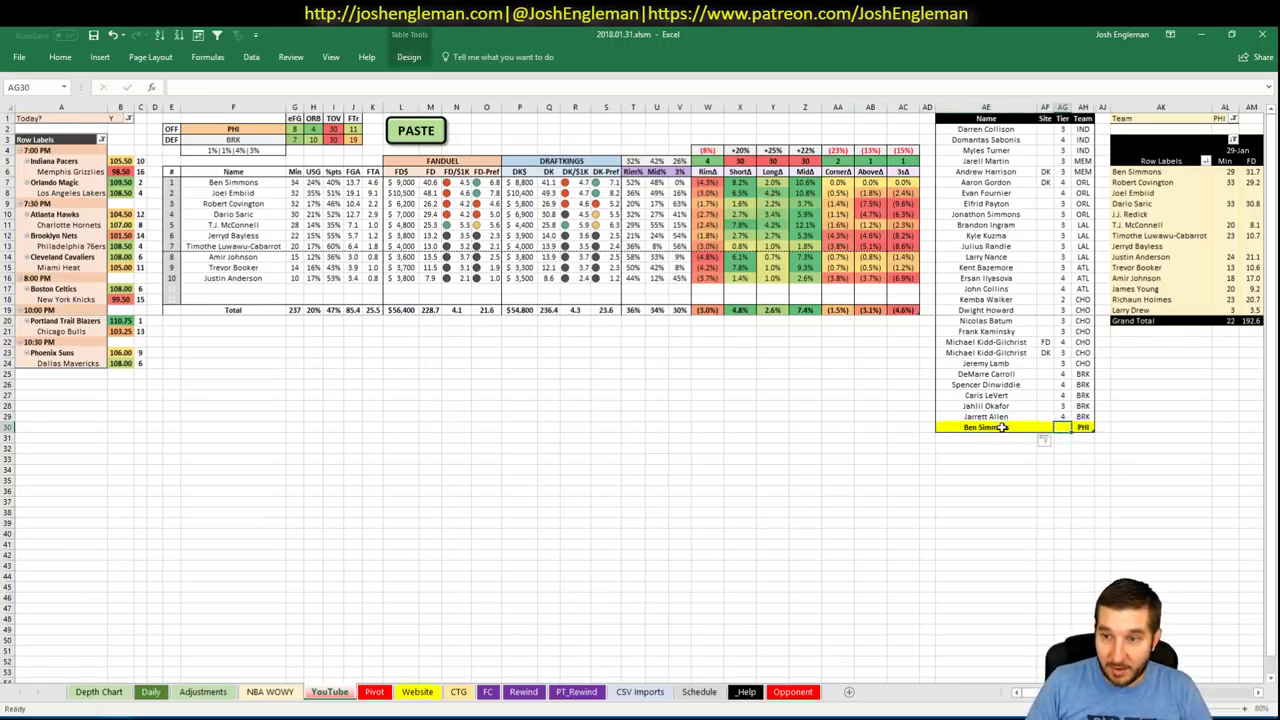
{"action": "key", "text": "Right"}
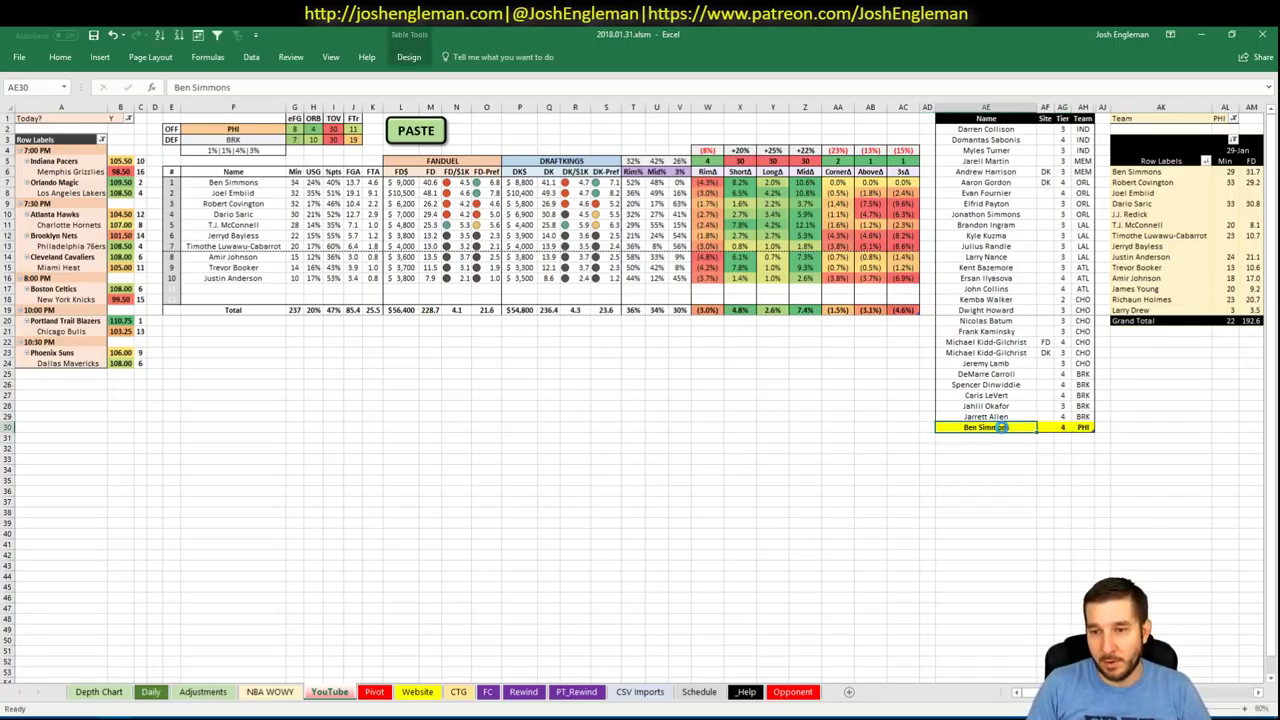
- Remove Ben Simmons' entry from the last row of the shortlist
{"action": "key", "text": "Delete"}
{"action": "key", "text": "Right"}
{"action": "key", "text": "Right"}
{"action": "key", "text": "Left"}
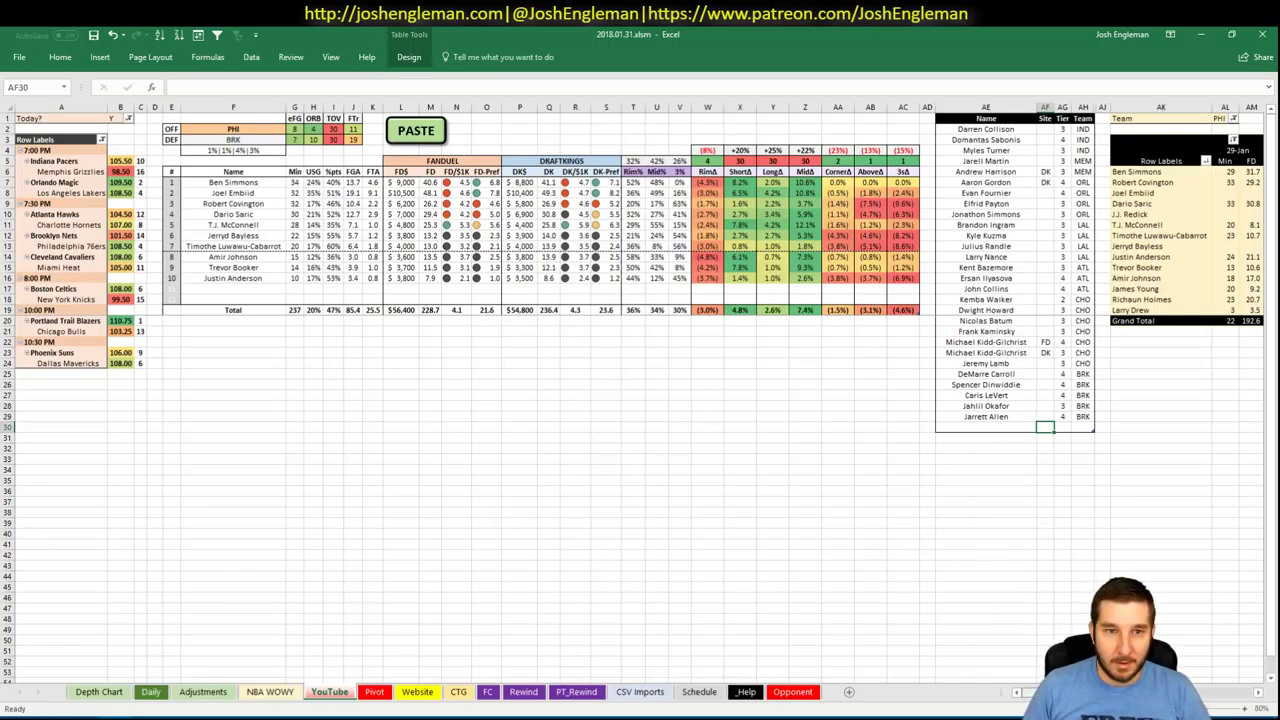
- Check the 76ers' recent minutes and fantasy points, and add Joel Embiid to the shortlist as tier 2 with the site left blank
{"action": "scroll", "coordinate": [640, 392], "scroll_direction": "right", "scroll_amount": 6}
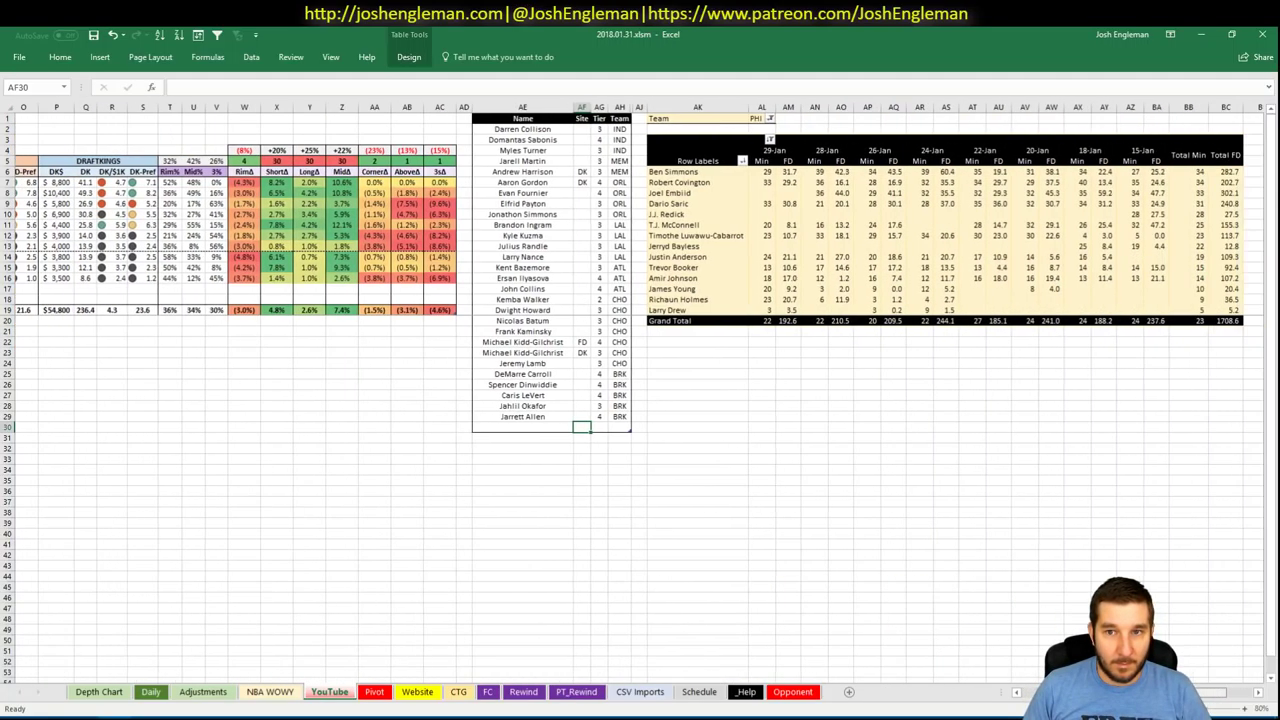
{"action": "left_click", "coordinate": [1033, 686]}
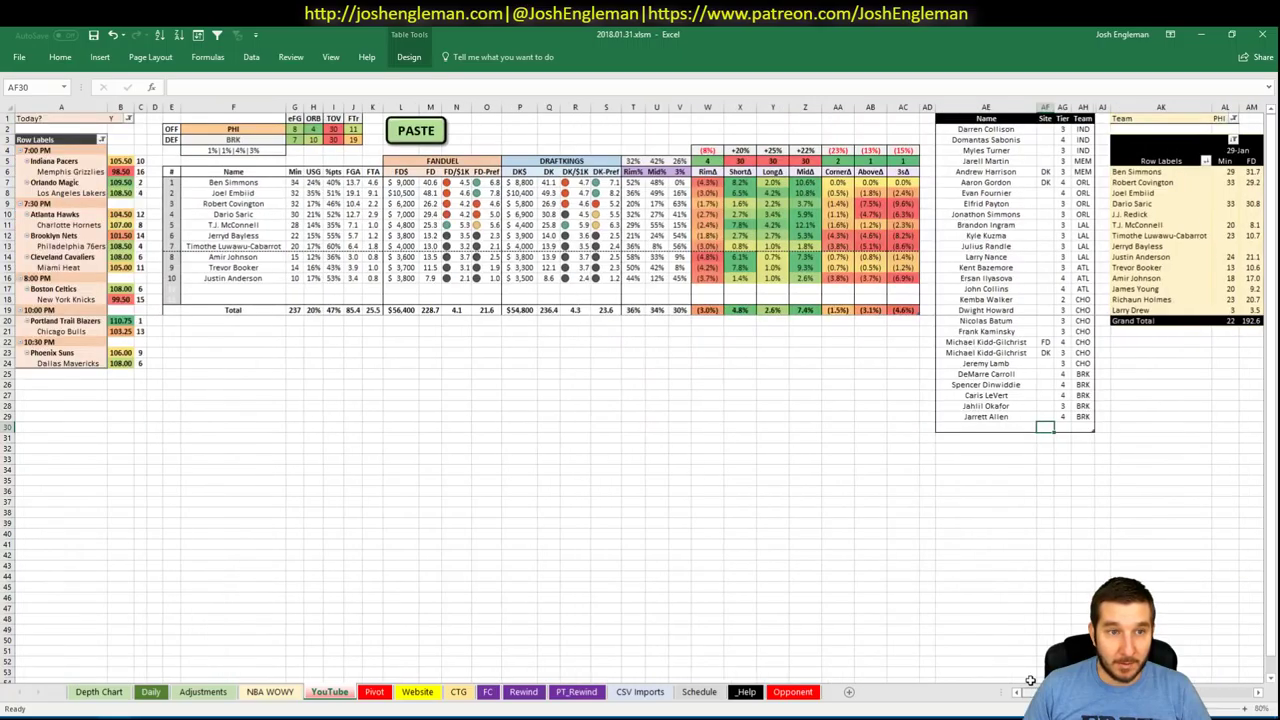
{"action": "type", "text": "Joel Embiid"}
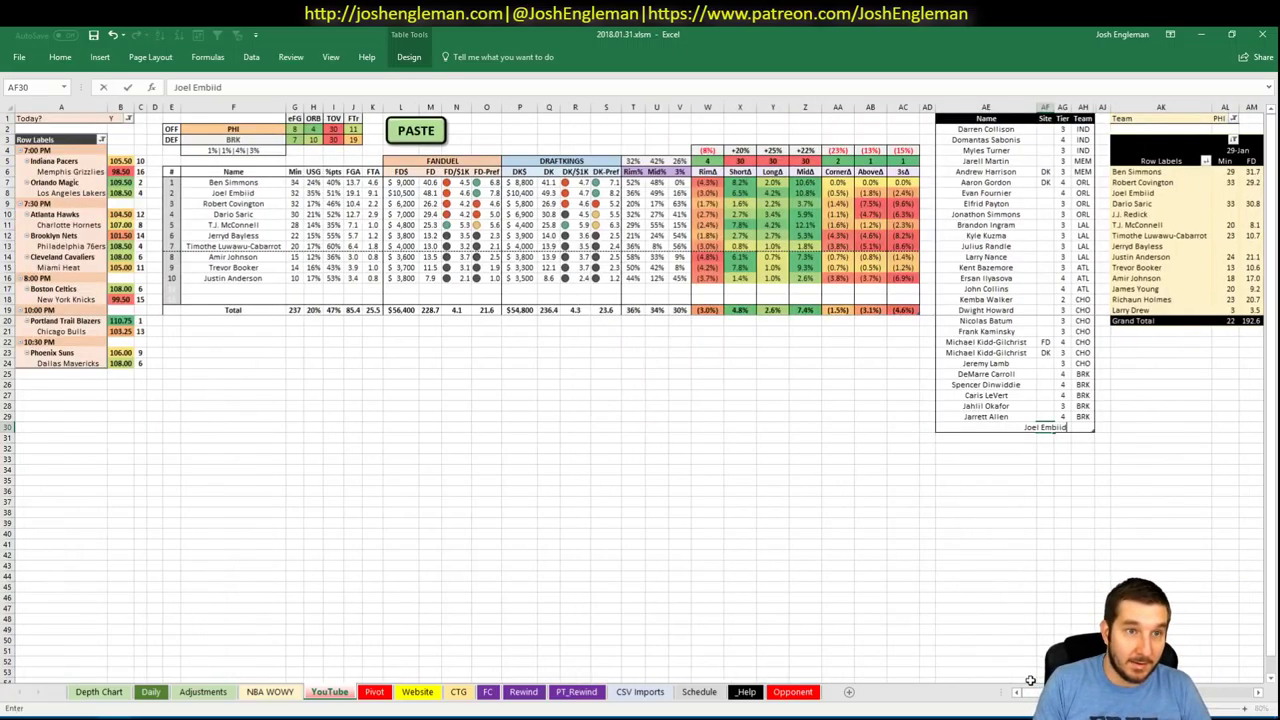
{"action": "key", "text": "ctrl+Return"}
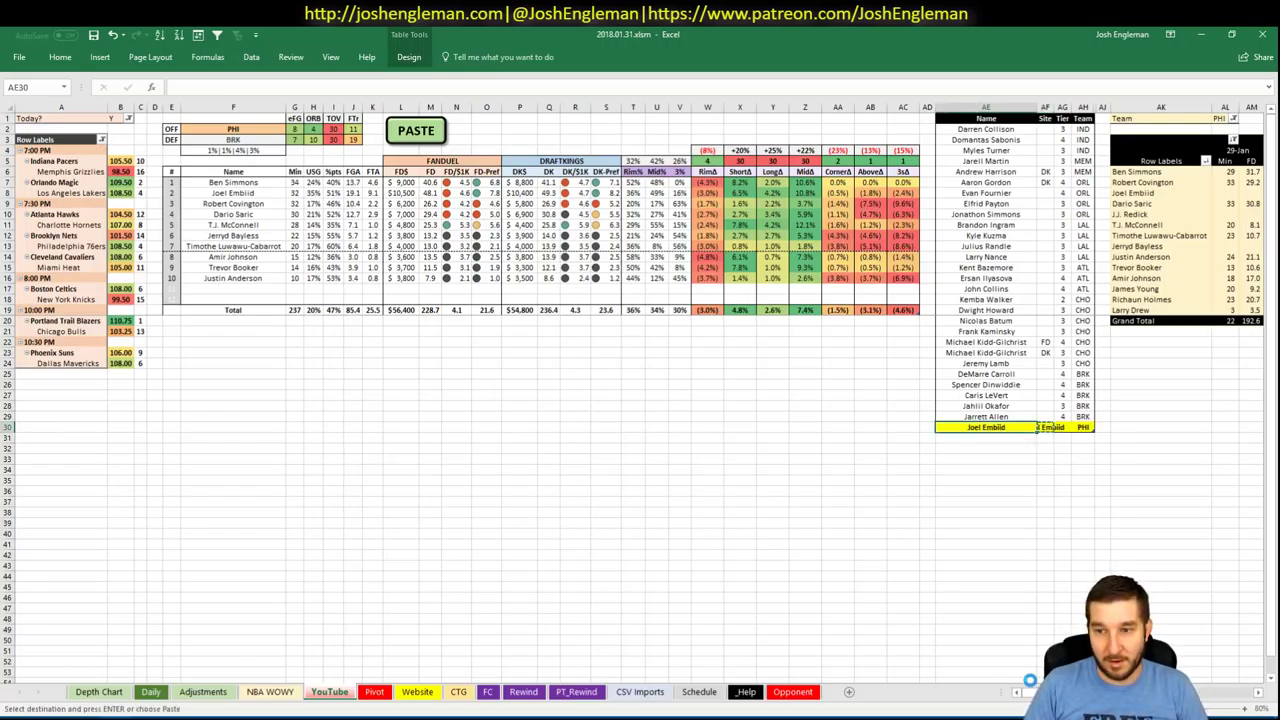
{"action": "key", "text": "Right"}
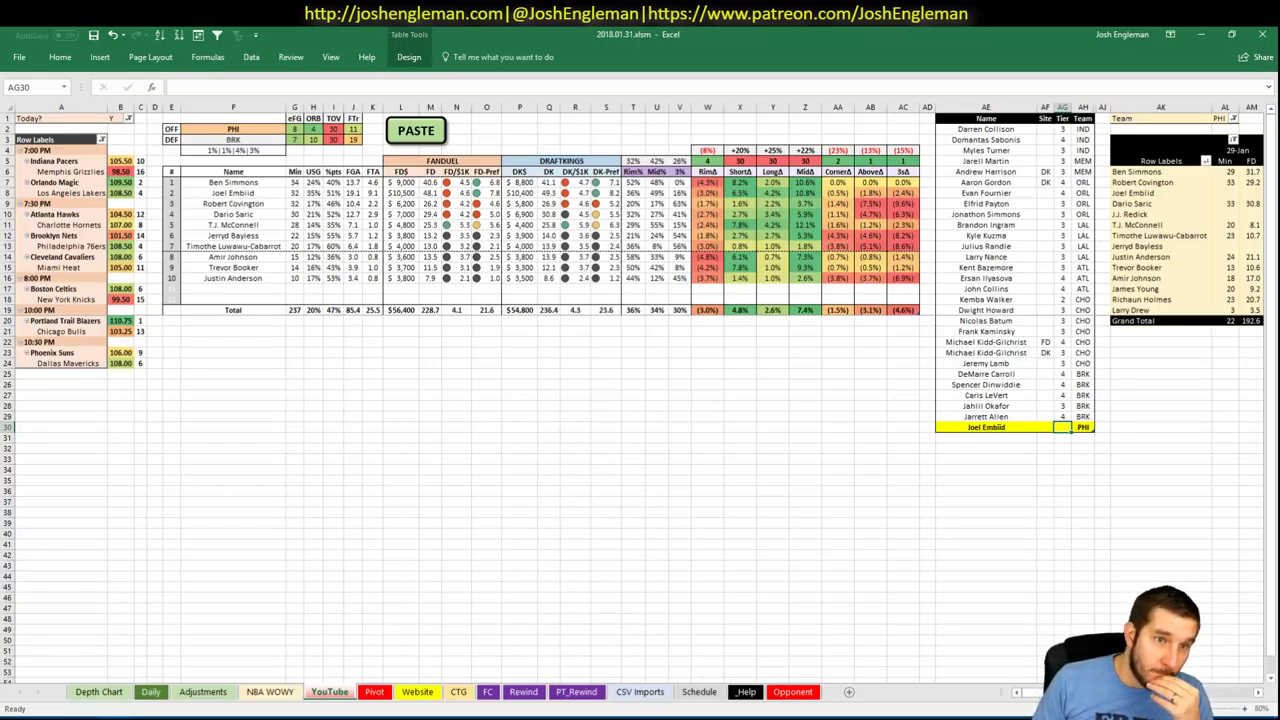
{"action": "type", "text": "2"}
{"action": "key", "text": "Return"}
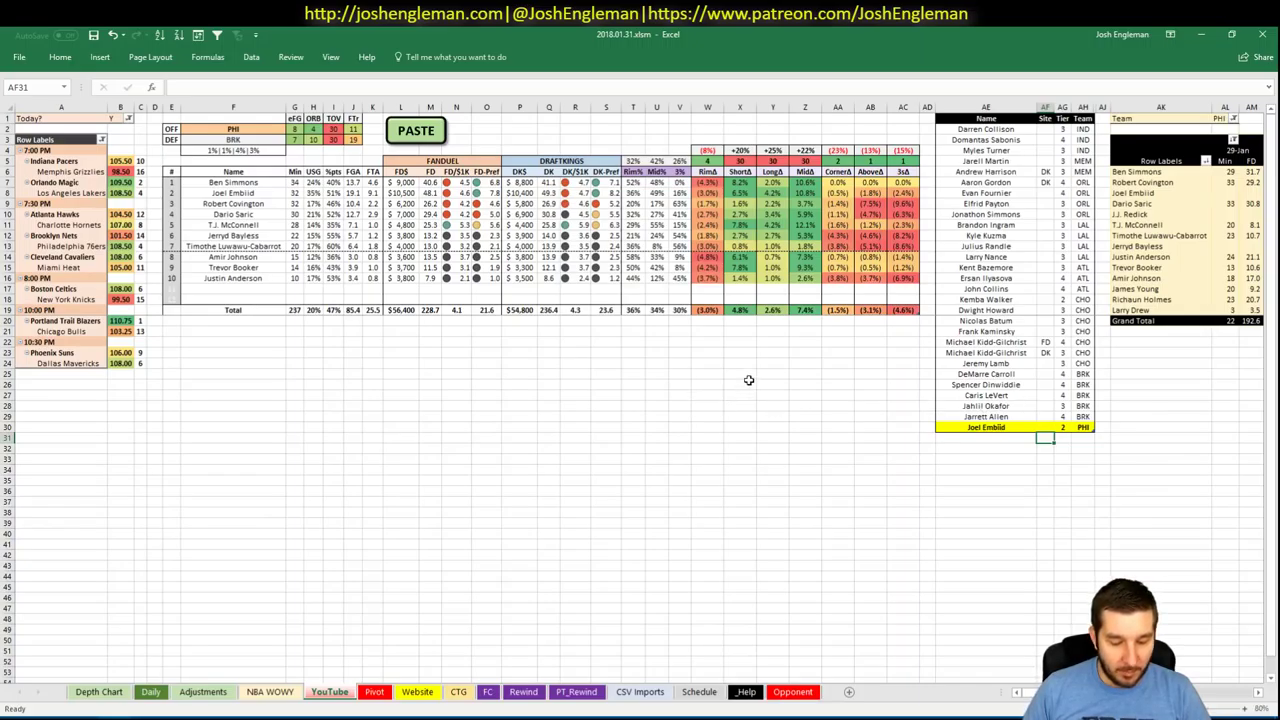
- Switch to the Charlotte Hornets lineups page on Cleaning the Glass in the browser and open the center player filter
{"action": "left_click", "coordinate": [576, 354]}
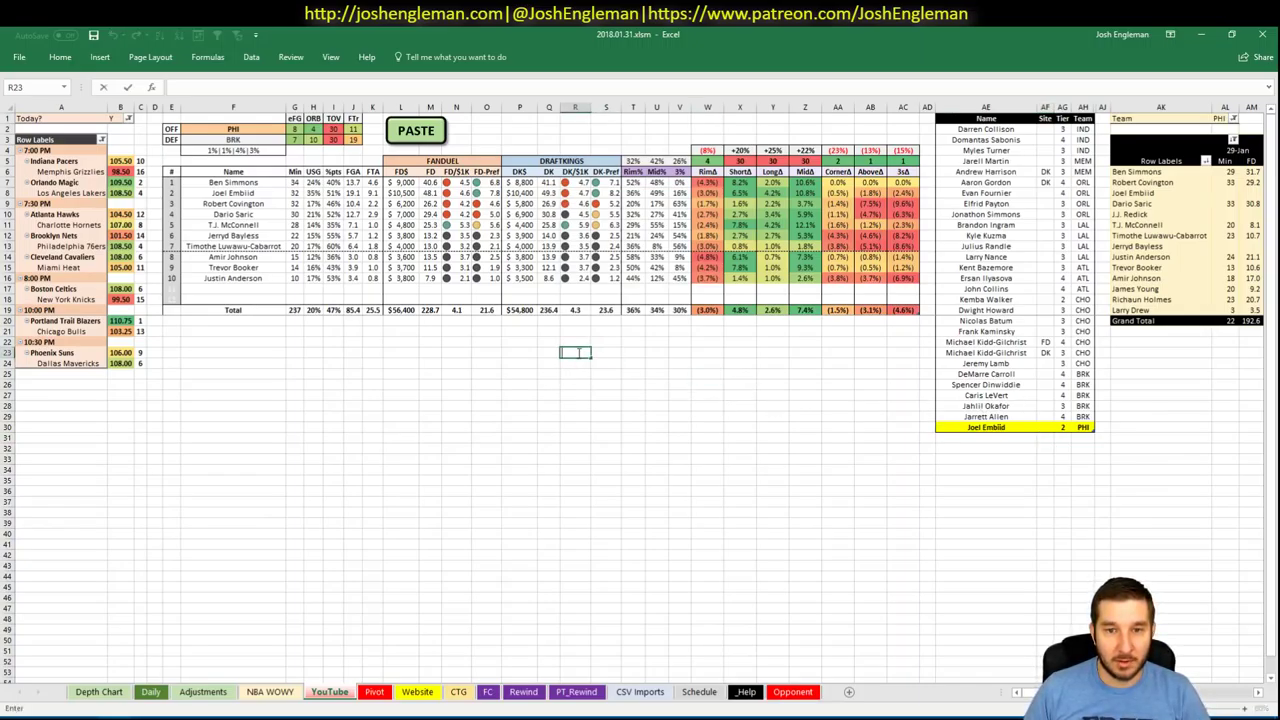
{"action": "key", "text": "alt+Tab"}
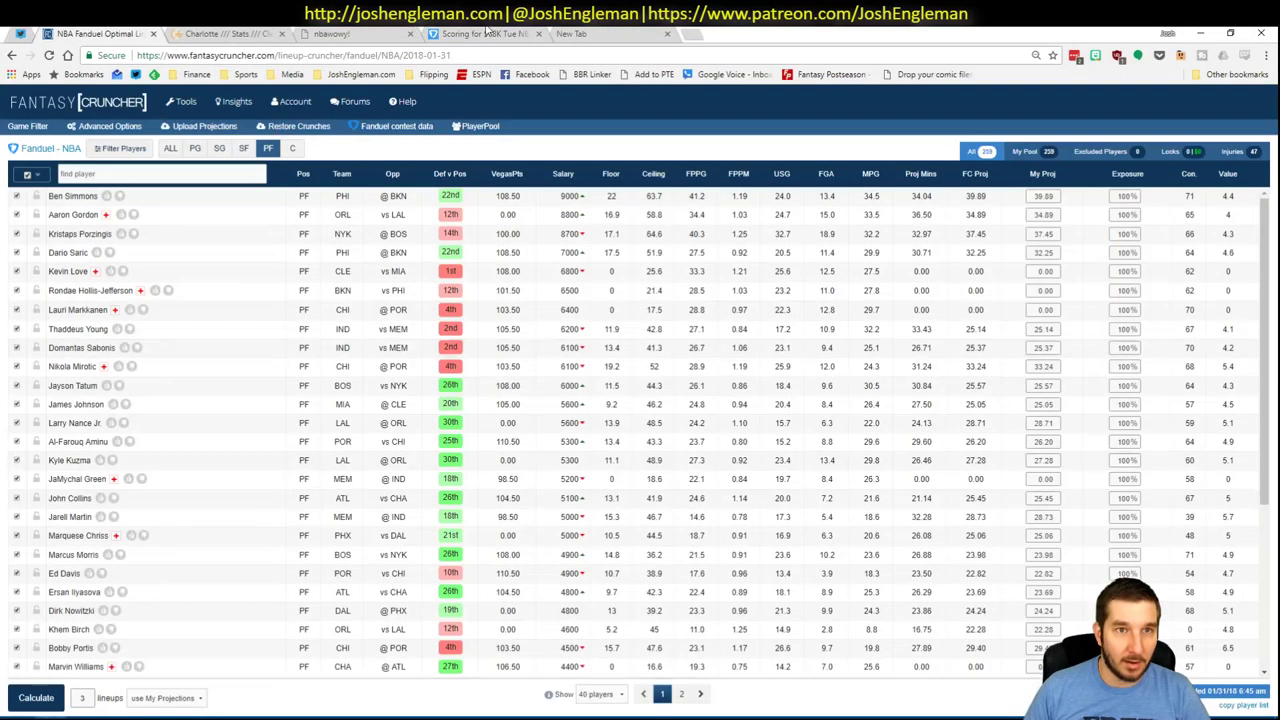
{"action": "key", "text": "ctrl+Tab"}
{"action": "scroll", "coordinate": [350, 195], "scroll_direction": "up", "scroll_amount": 3}
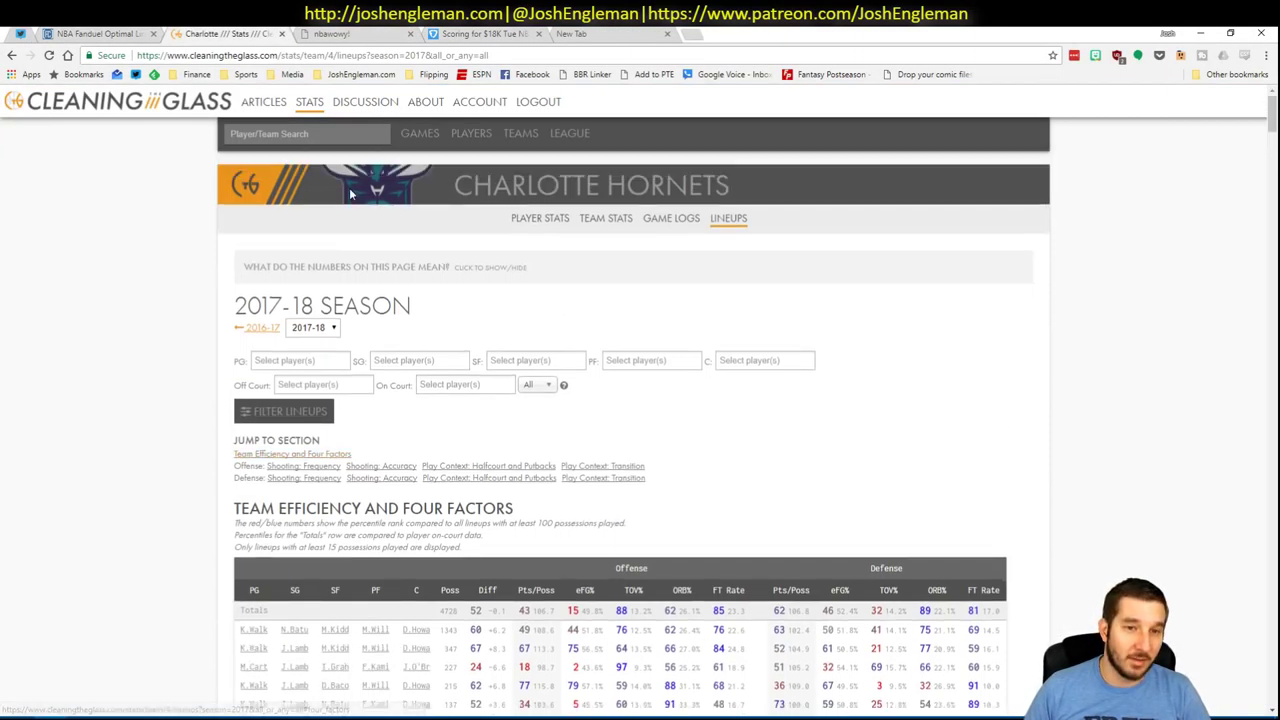
{"action": "left_click", "coordinate": [781, 360]}
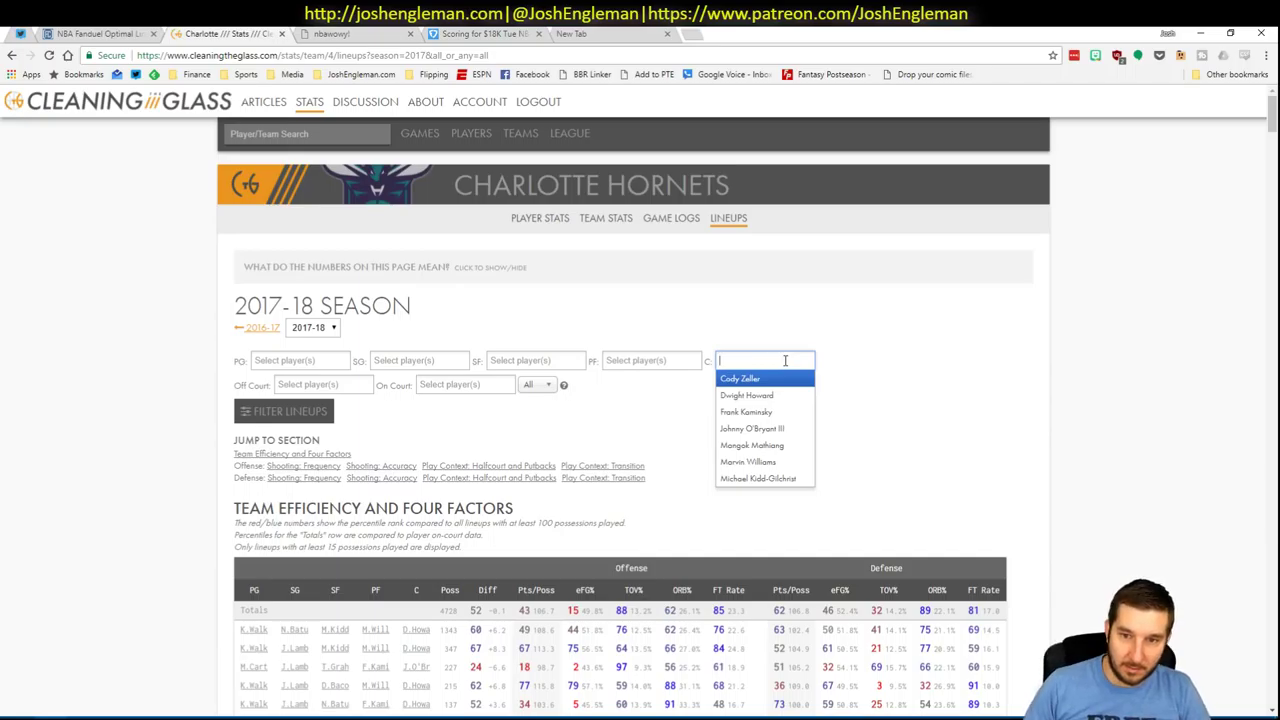
- Search for the Brooklyn Nets and open their 2017-18 lineup statistics
{"action": "left_click", "coordinate": [823, 437]}
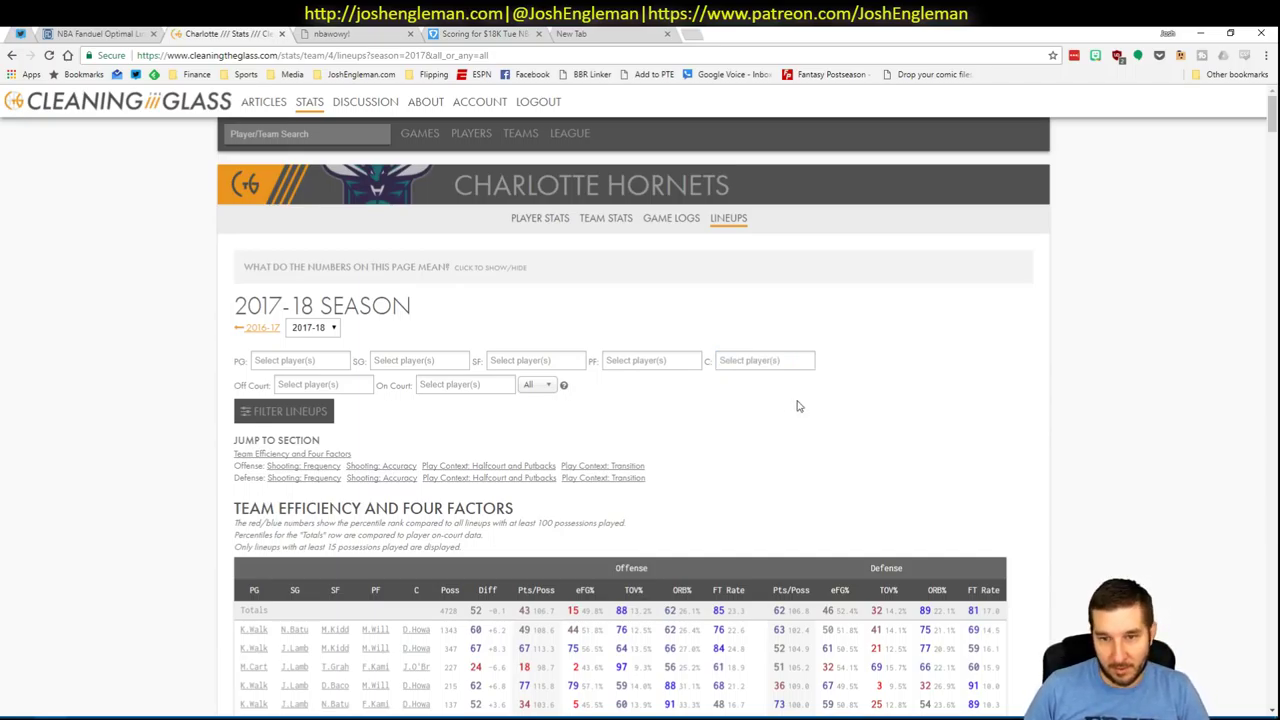
{"action": "left_click", "coordinate": [283, 132]}
{"action": "type", "text": "Brooklyn Nets"}
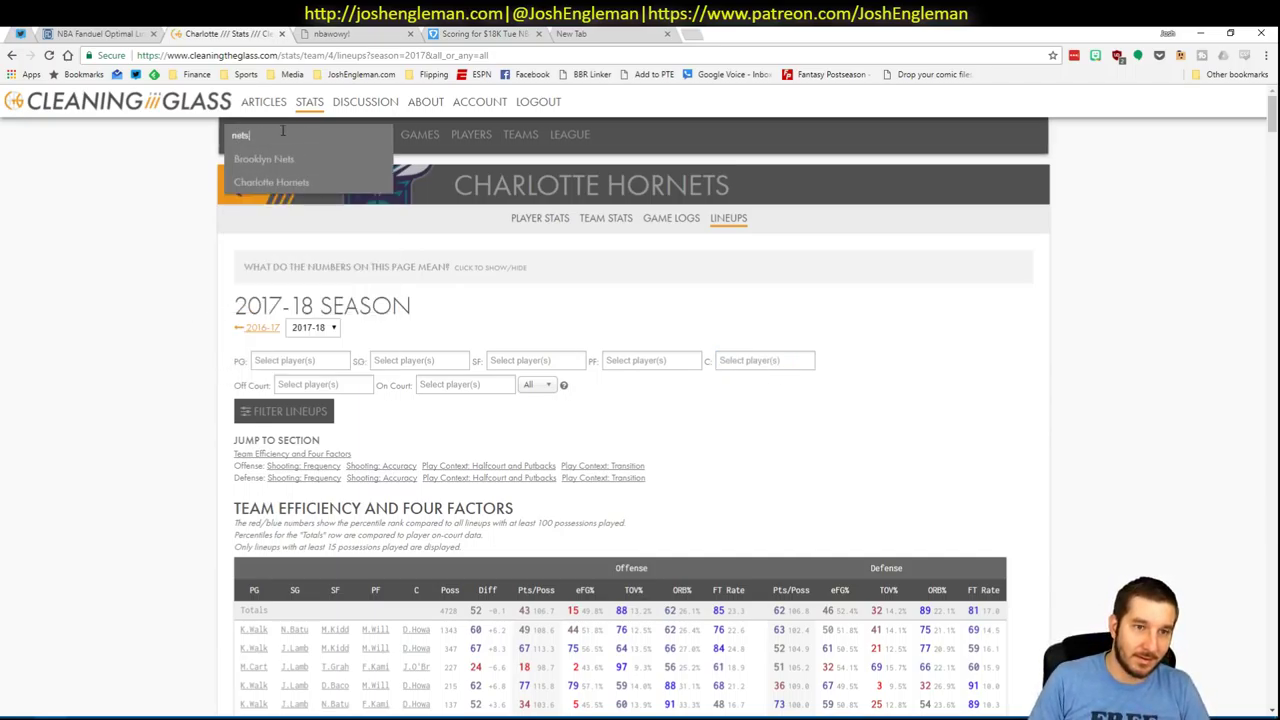
{"action": "key", "text": "Return"}
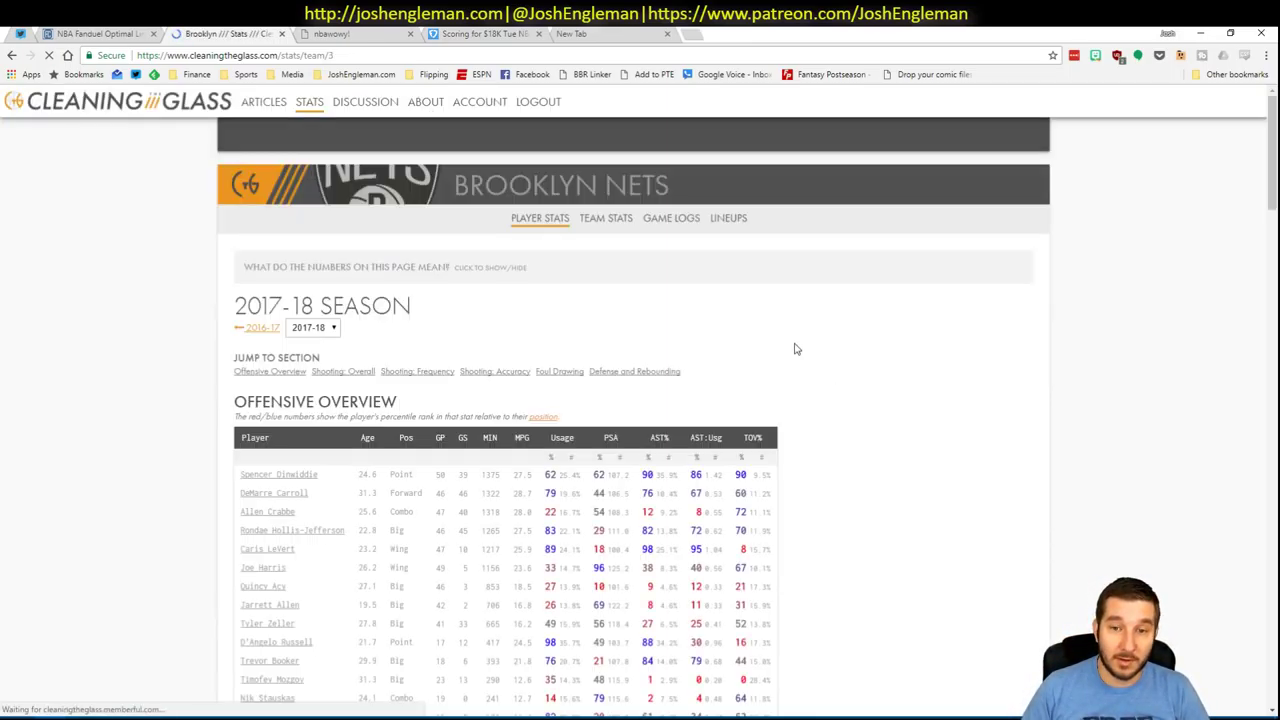
{"action": "left_click", "coordinate": [717, 220]}
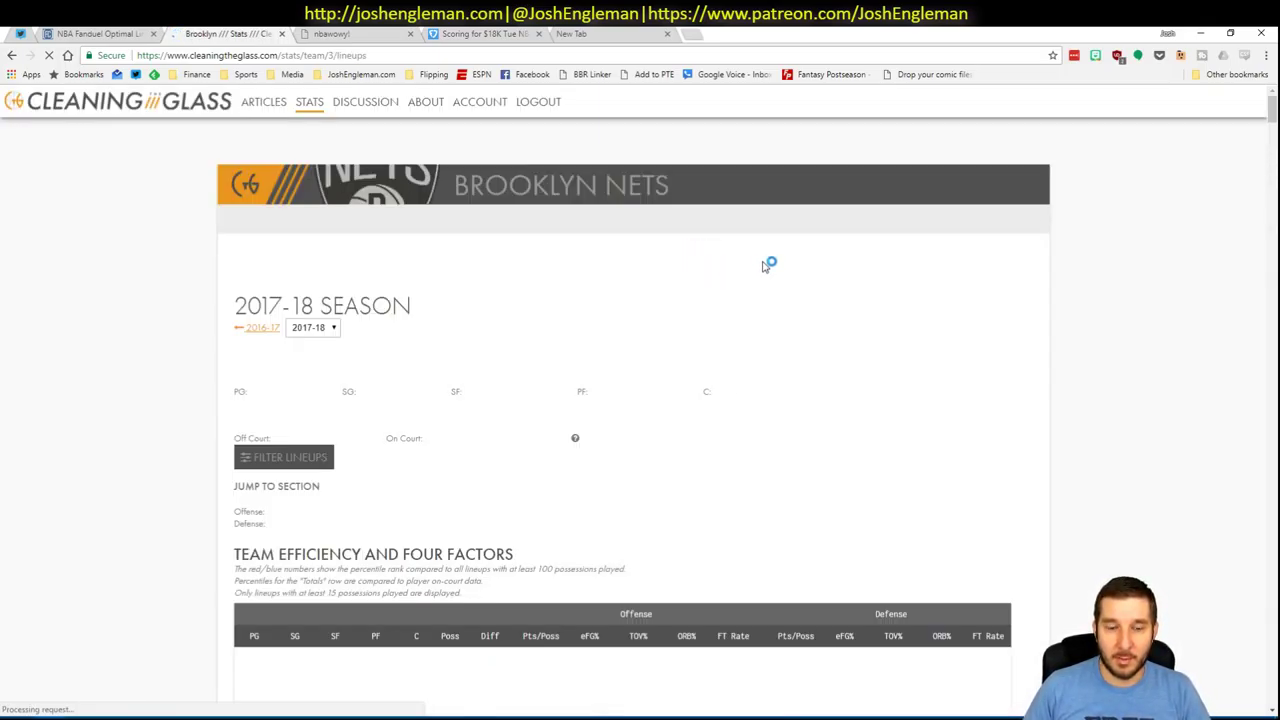
- Filter the Nets lineups to those with Rondae Hollis-Jefferson at center and examine the team efficiency table
{"action": "left_click", "coordinate": [763, 360]}
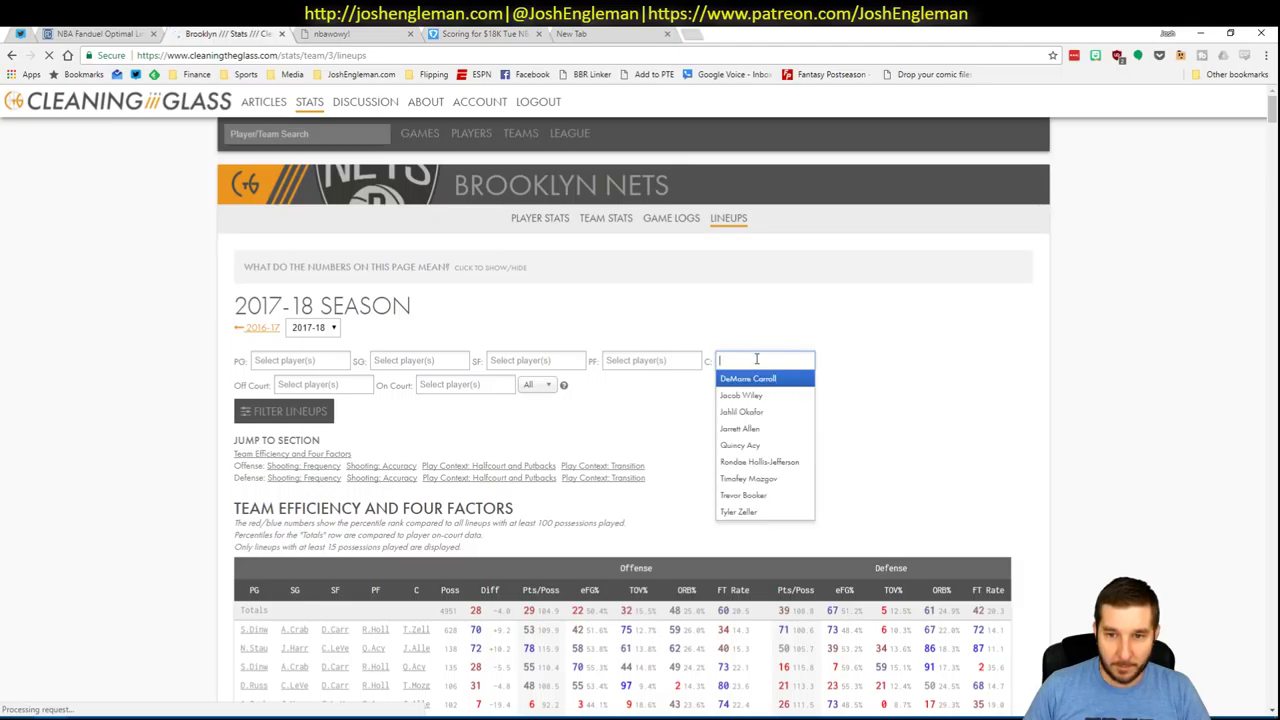
{"action": "left_click", "coordinate": [773, 461]}
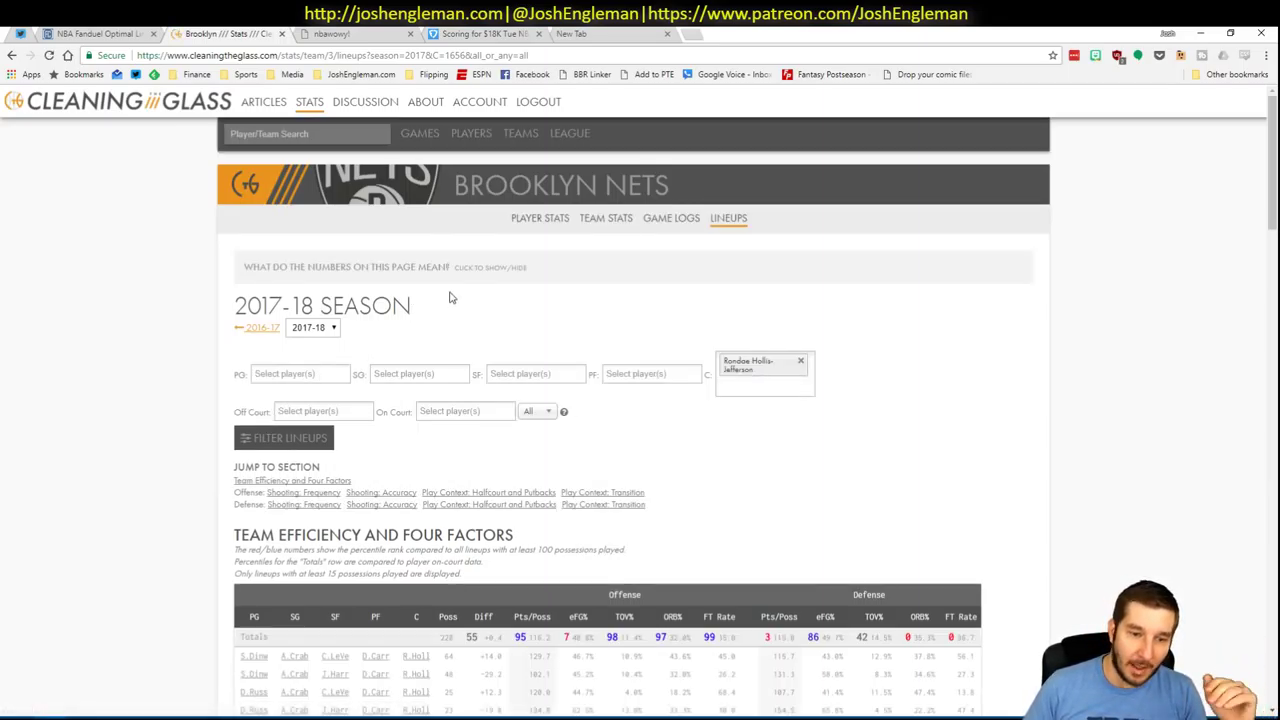
{"action": "scroll", "coordinate": [449, 294], "scroll_direction": "down", "scroll_amount": 2}
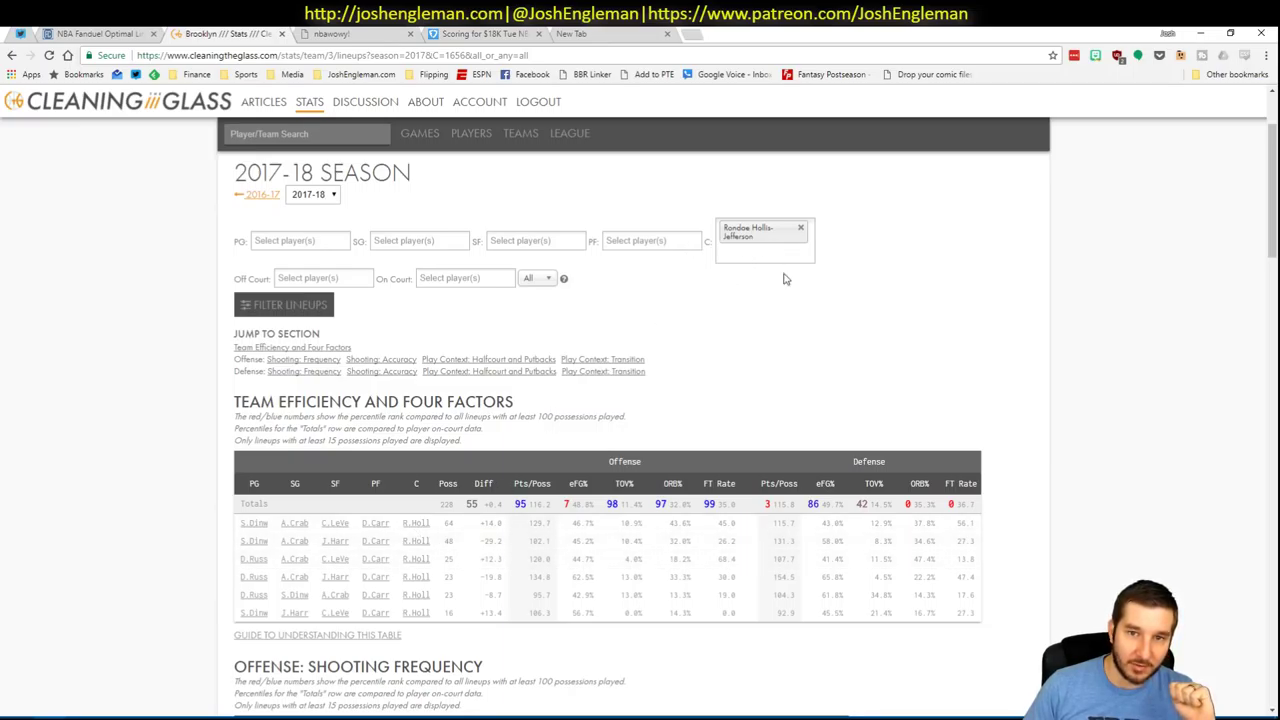
- Remove Rondae Hollis-Jefferson from the center filter and check the list of Nets players available at center
{"action": "left_click", "coordinate": [800, 228]}
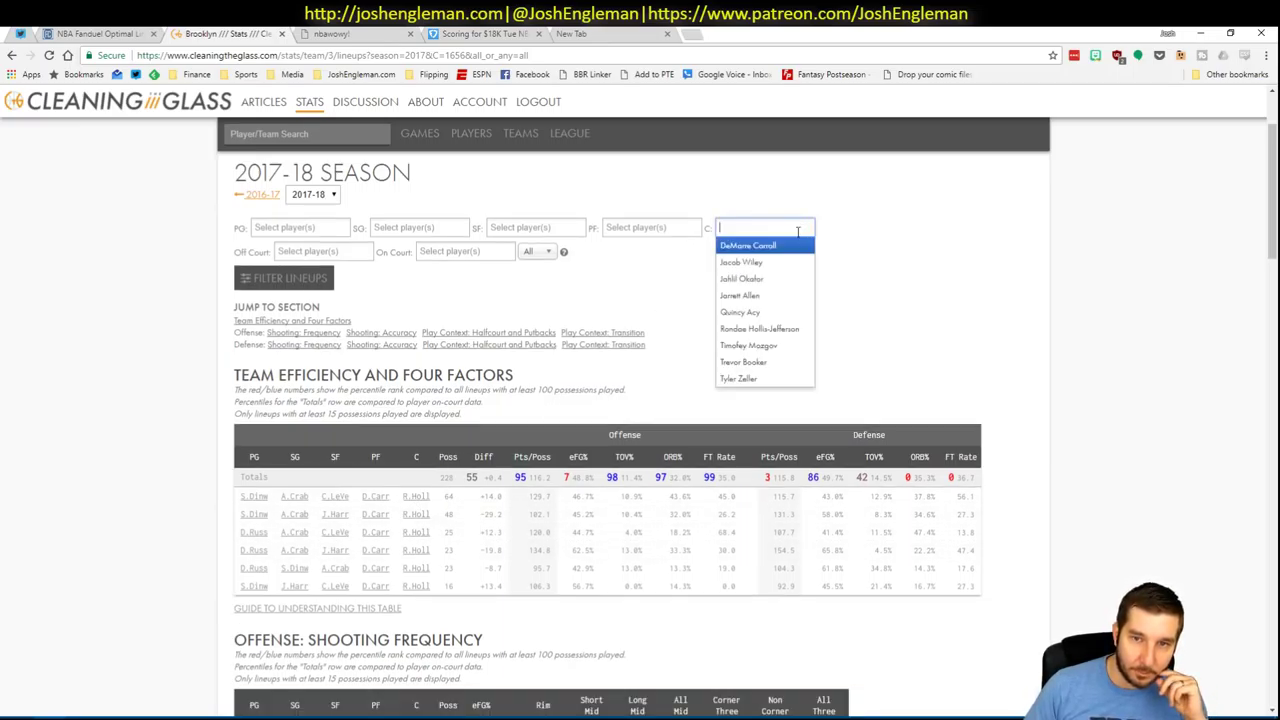
{"action": "key", "text": "Escape"}
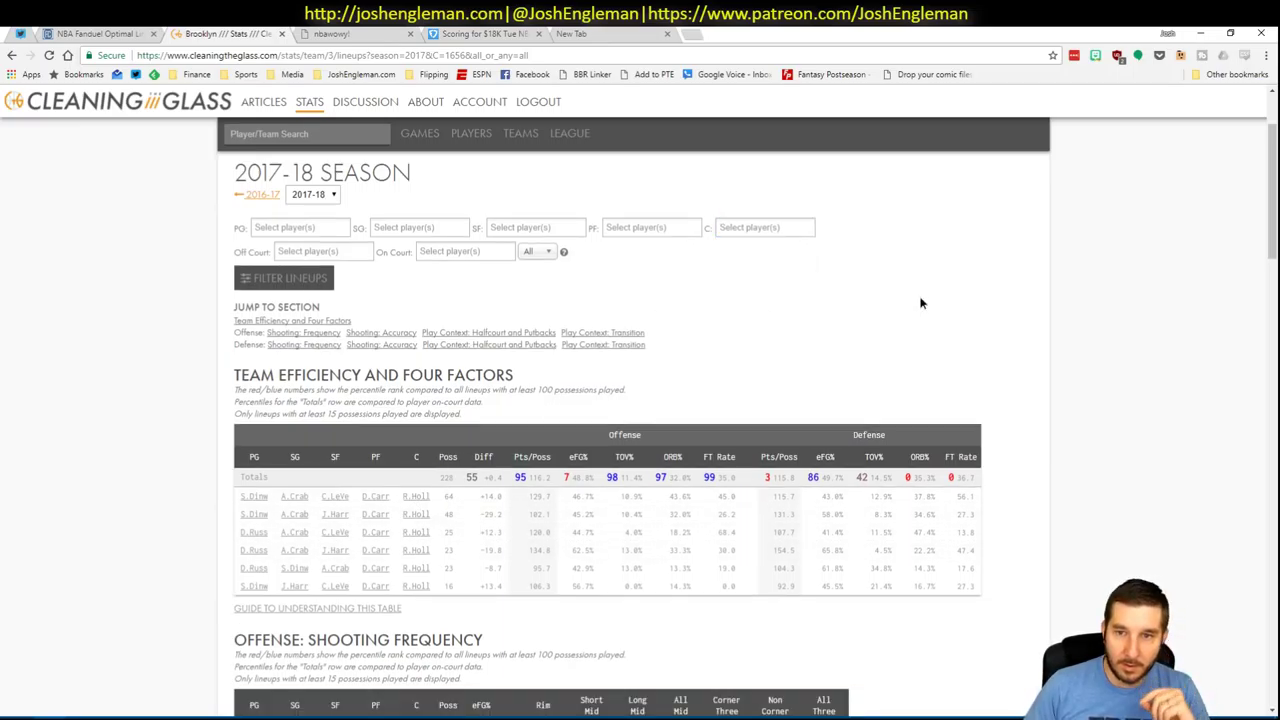
{"action": "left_click", "coordinate": [739, 222]}
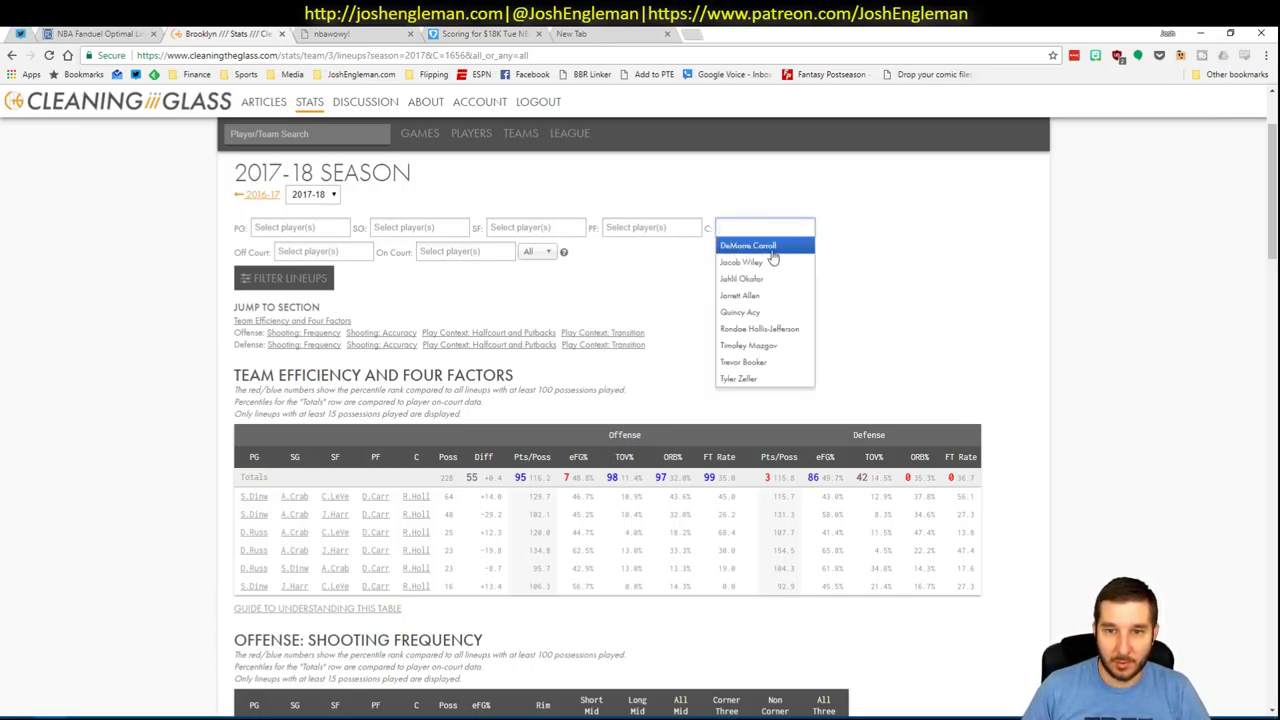
{"action": "left_click", "coordinate": [870, 325]}
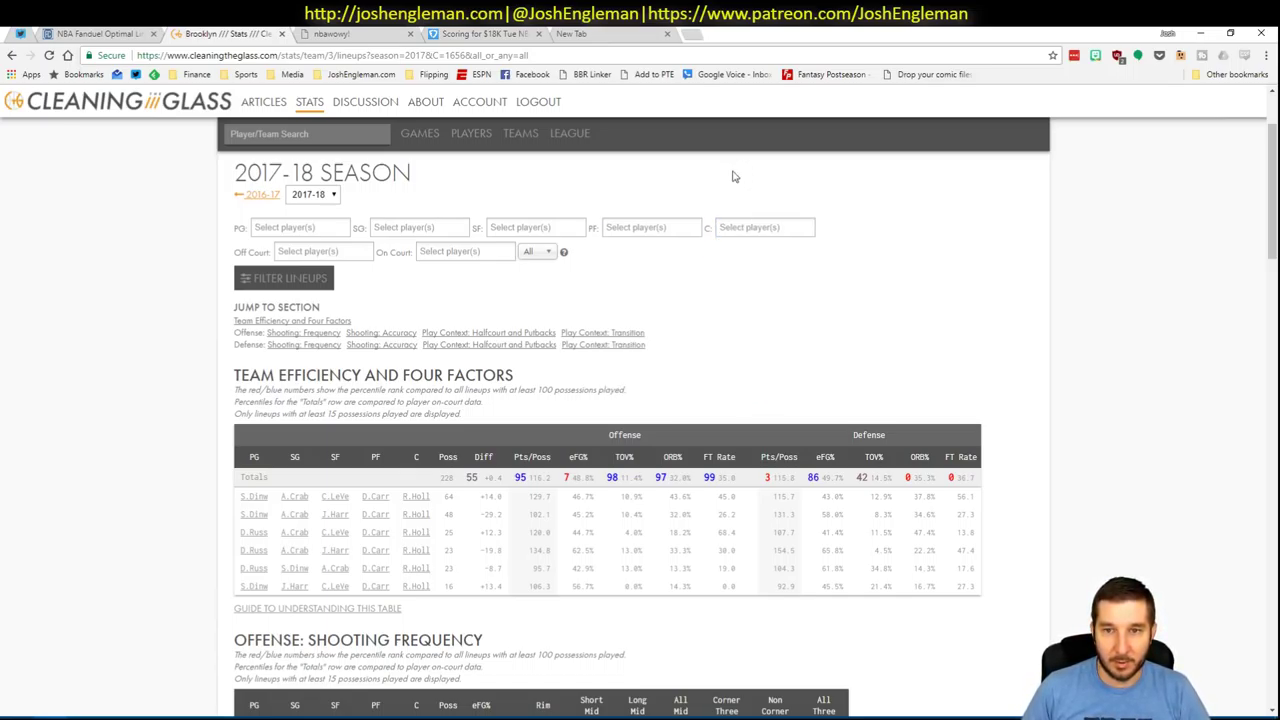
{"action": "left_click", "coordinate": [740, 227]}
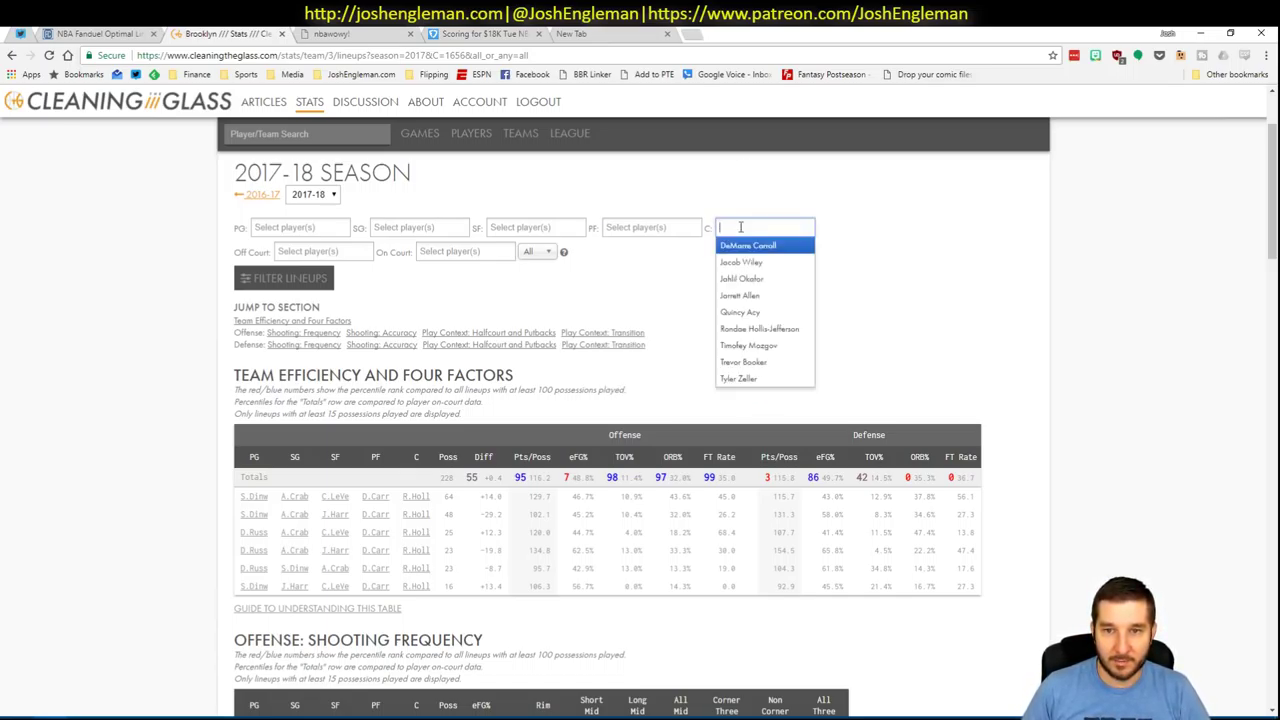
{"action": "left_click", "coordinate": [865, 311]}
- Switch to the Excel workbook and add Robert Covington as tier 3 below Joel Embiid in the player list
{"action": "key", "text": "alt+Tab"}
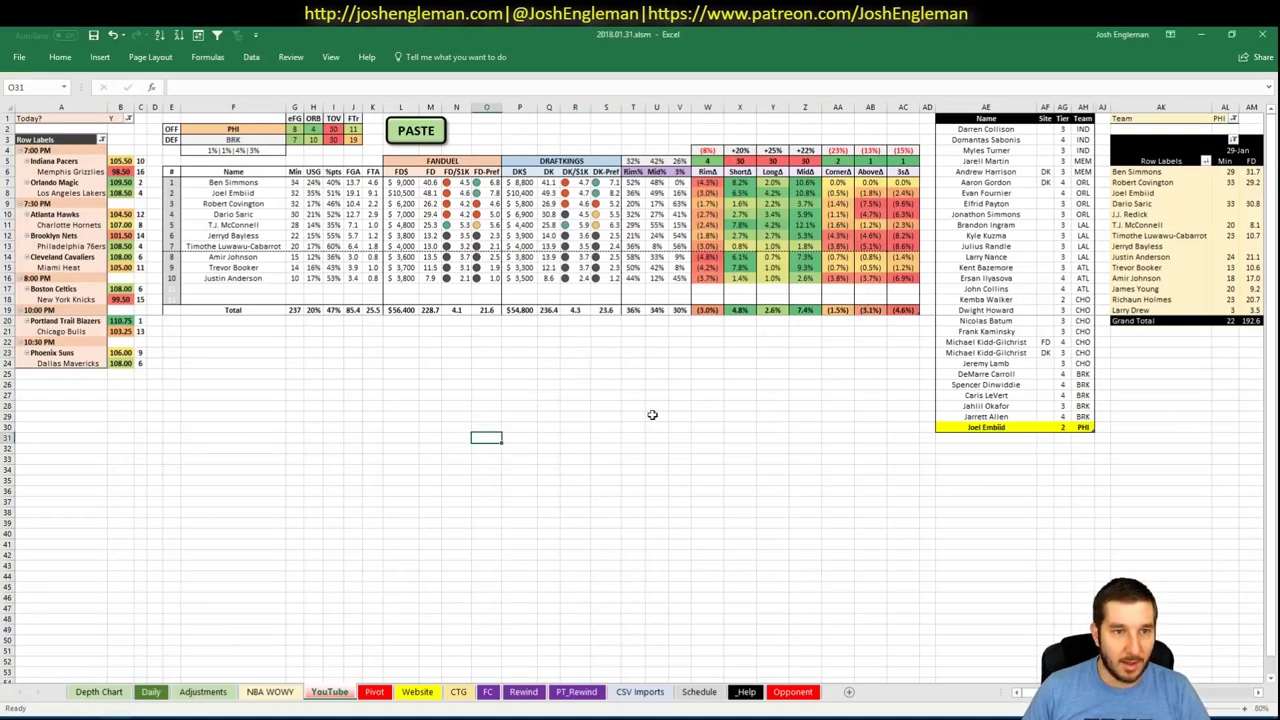
{"action": "left_click", "coordinate": [1015, 441]}
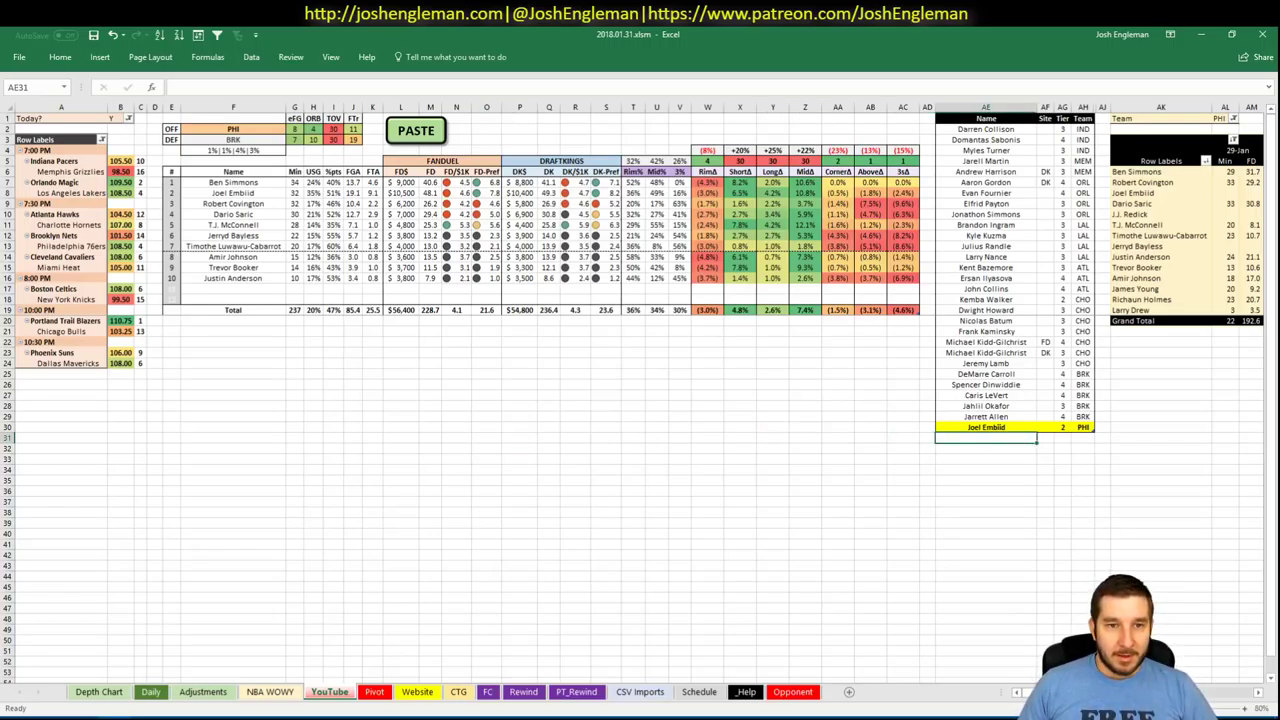
{"action": "scroll", "coordinate": [1218, 690], "scroll_direction": "right", "scroll_amount": 7}
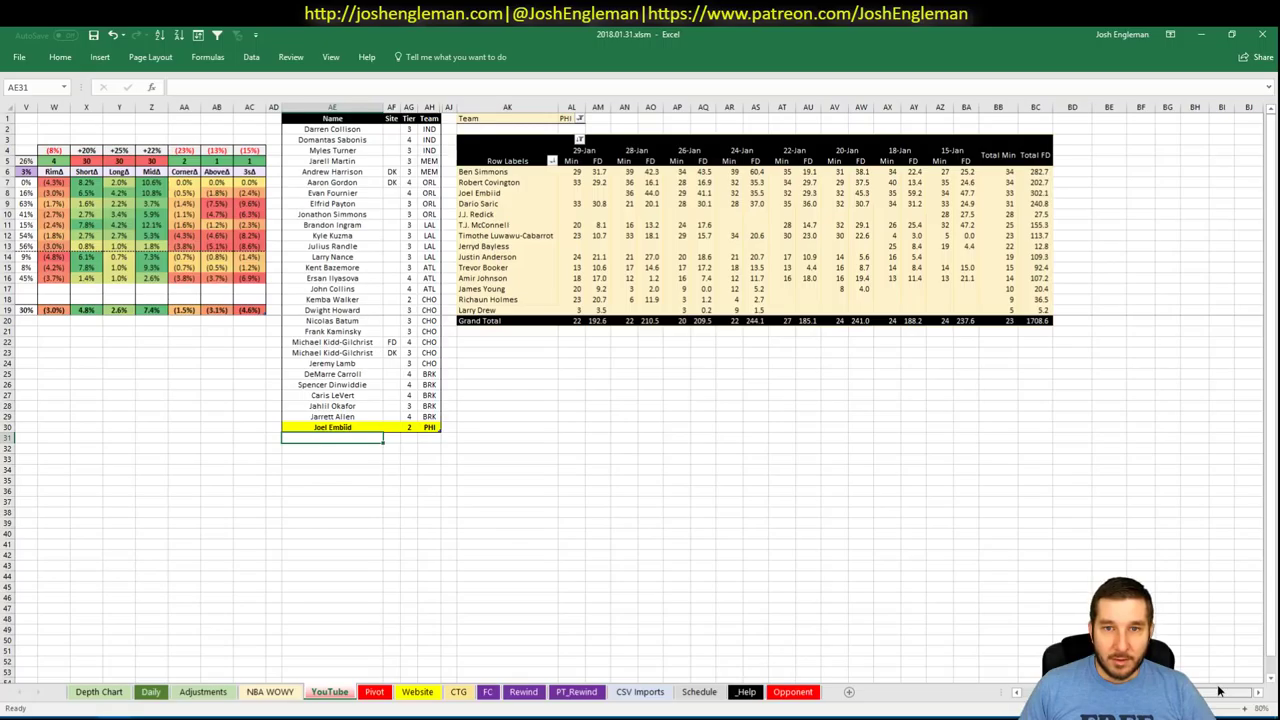
{"action": "scroll", "coordinate": [873, 618], "scroll_direction": "left", "scroll_amount": 7}
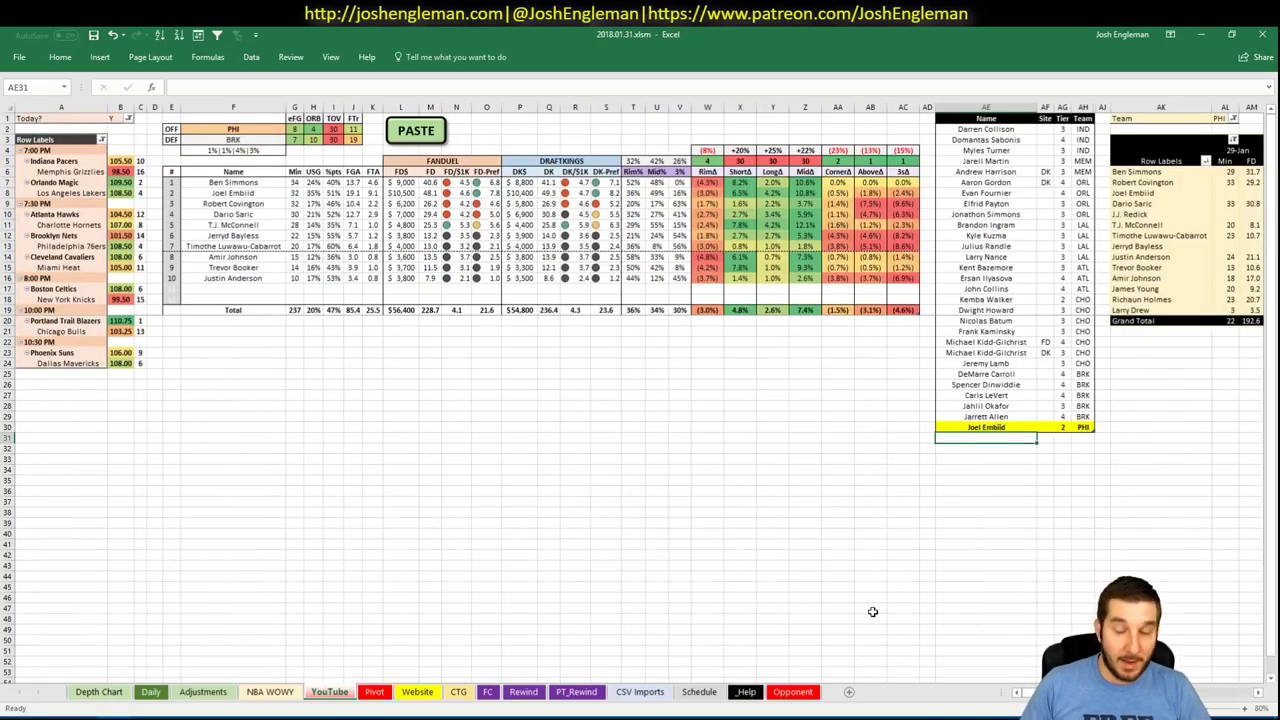
{"action": "type", "text": "Robert Co"}
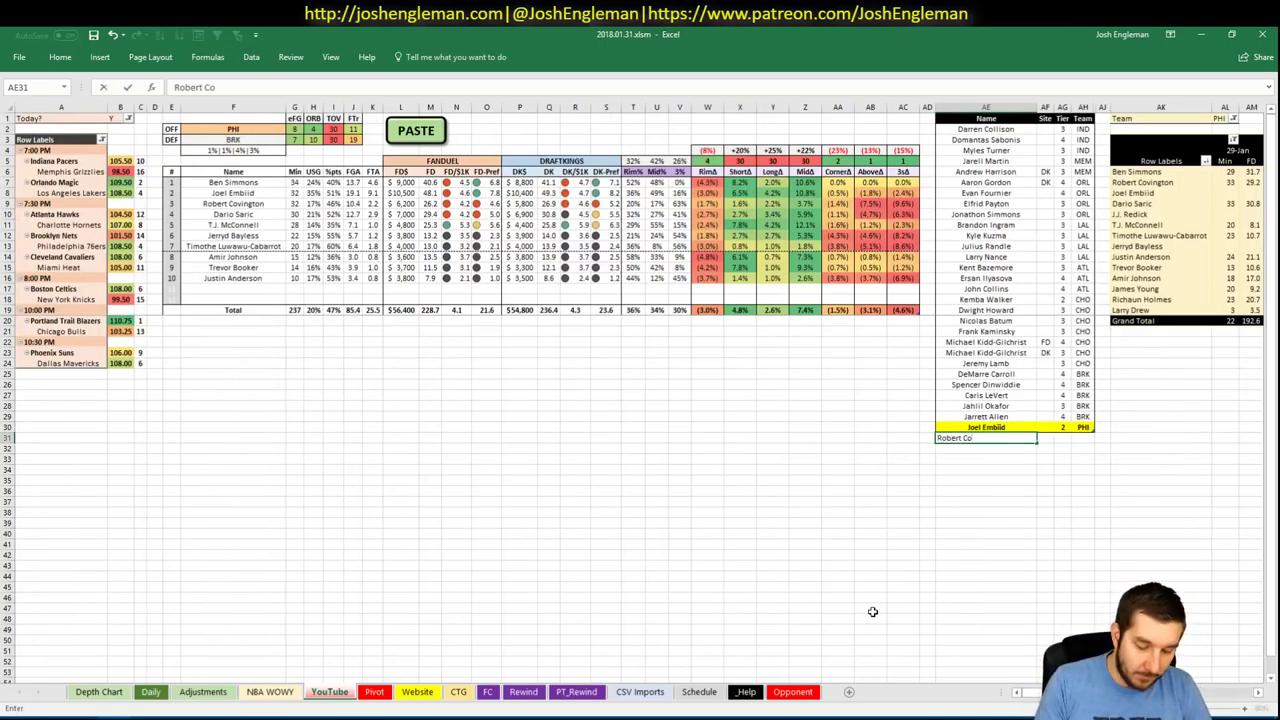
{"action": "type", "text": "vington"}
{"action": "key", "text": "Tab"}
{"action": "key", "text": "Tab"}
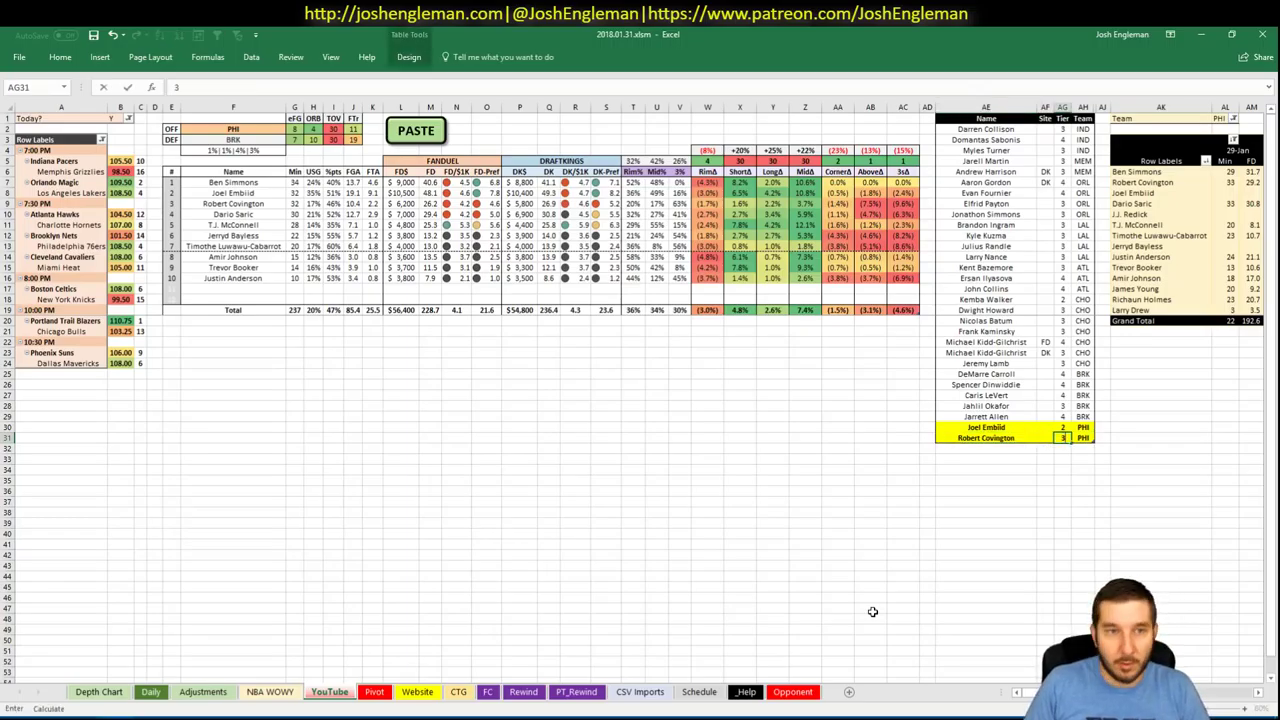
{"action": "key", "text": "Return"}
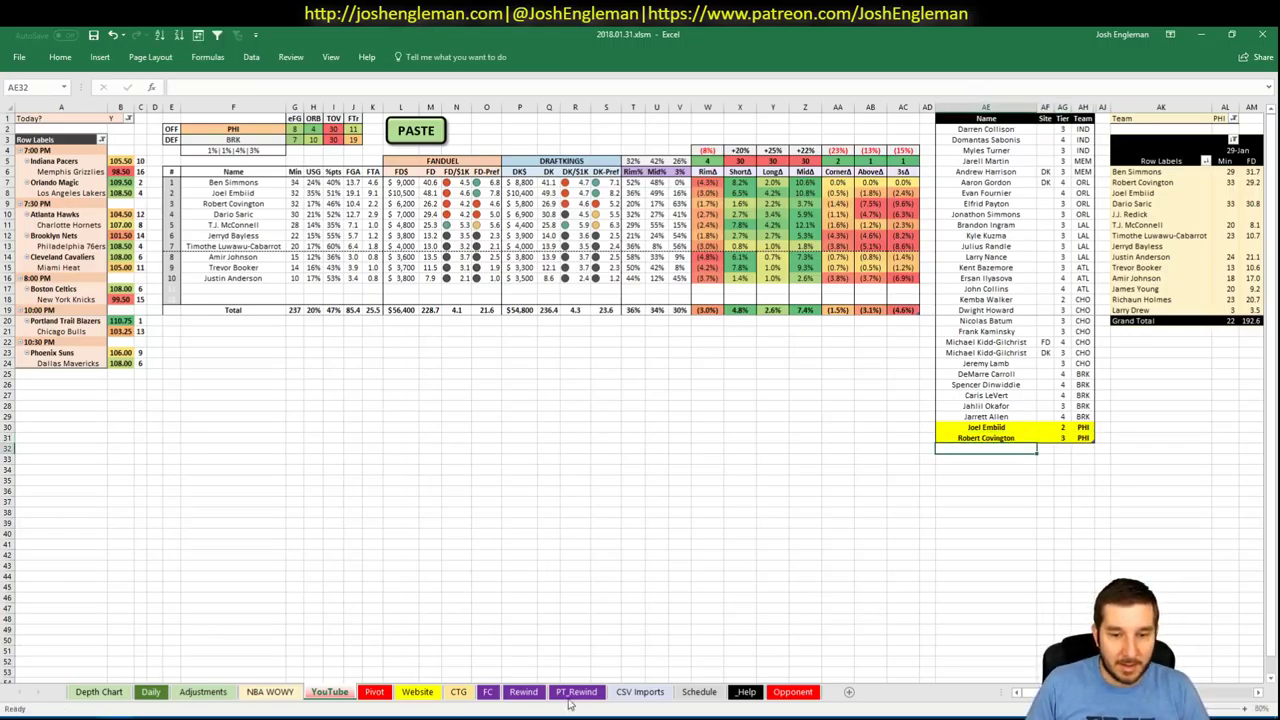
- Open the CSV Imports sheet and bring up the MP and FPPM chart with its pivot table
{"action": "left_click", "coordinate": [640, 692]}
{"action": "left_click", "coordinate": [1237, 690]}
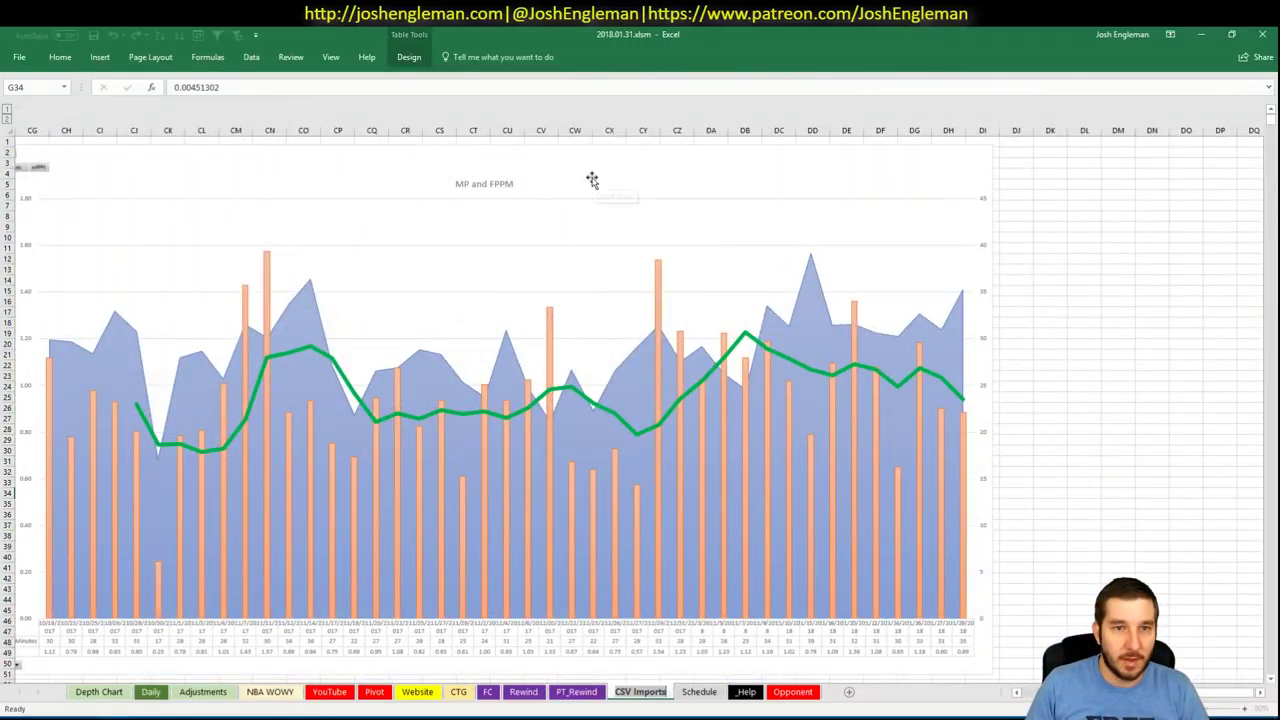
{"action": "double_click", "coordinate": [590, 180]}
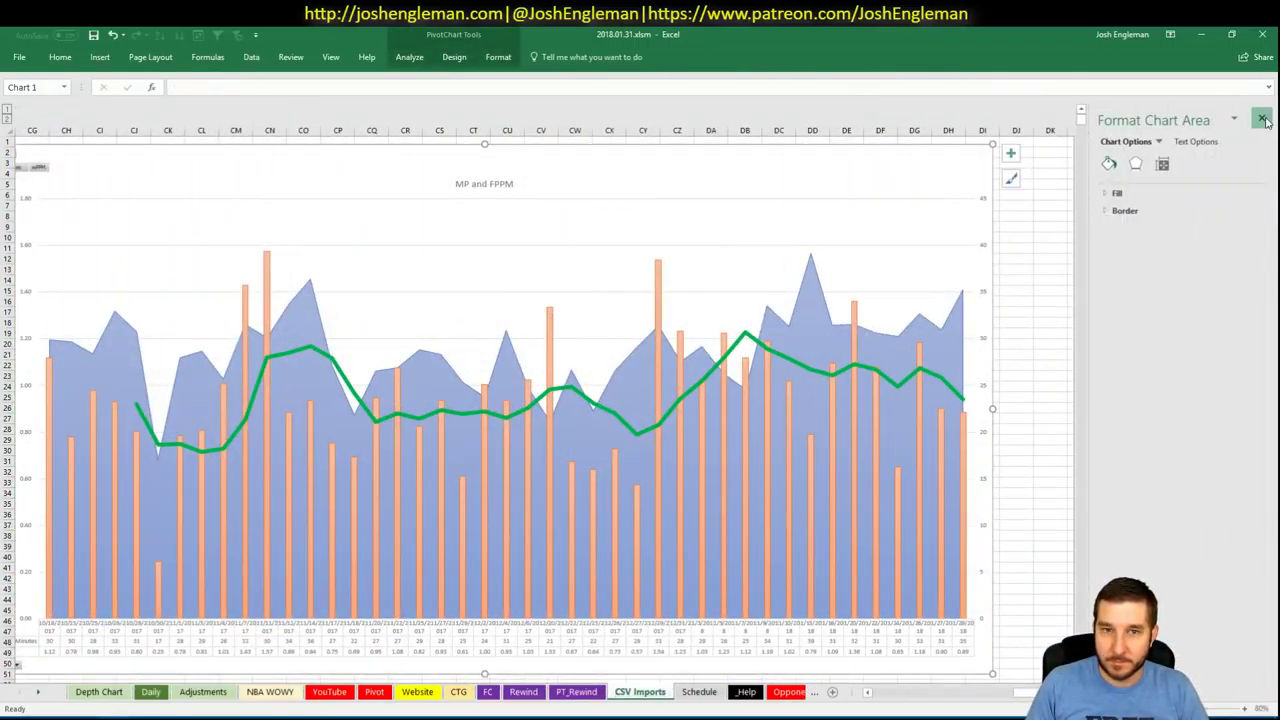
{"action": "left_click", "coordinate": [1261, 118]}
{"action": "scroll", "coordinate": [1210, 692], "scroll_direction": "left", "scroll_amount": 5}
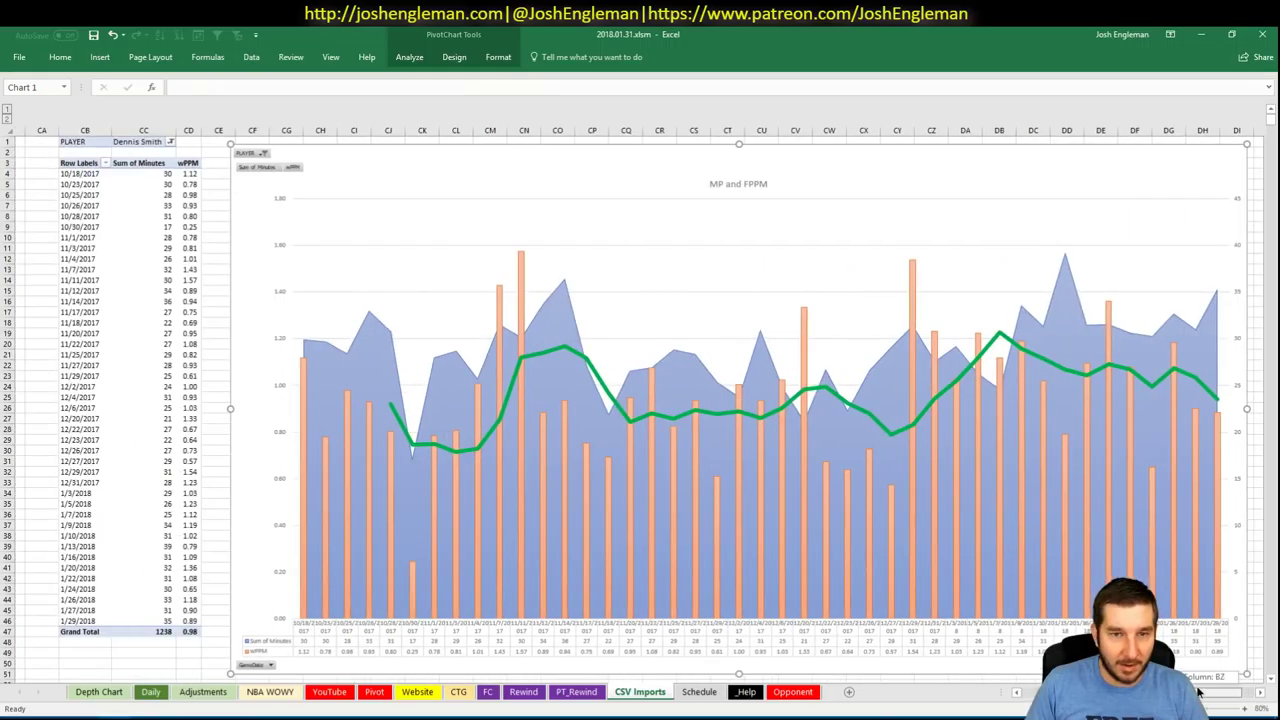
- Try to set the pivot table's PLAYER filter to "Robert Convington"
{"action": "left_click", "coordinate": [100, 141]}
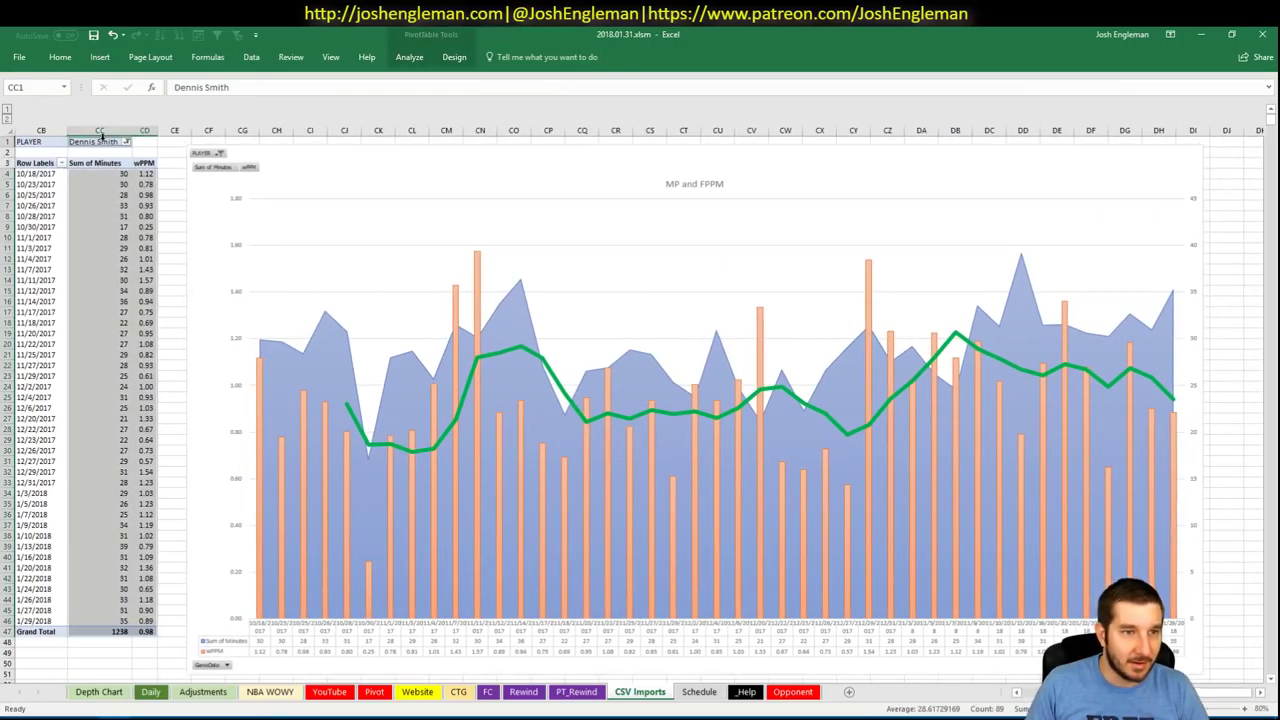
{"action": "left_click", "coordinate": [126, 141]}
{"action": "left_click", "coordinate": [103, 142]}
{"action": "type", "text": "R"}
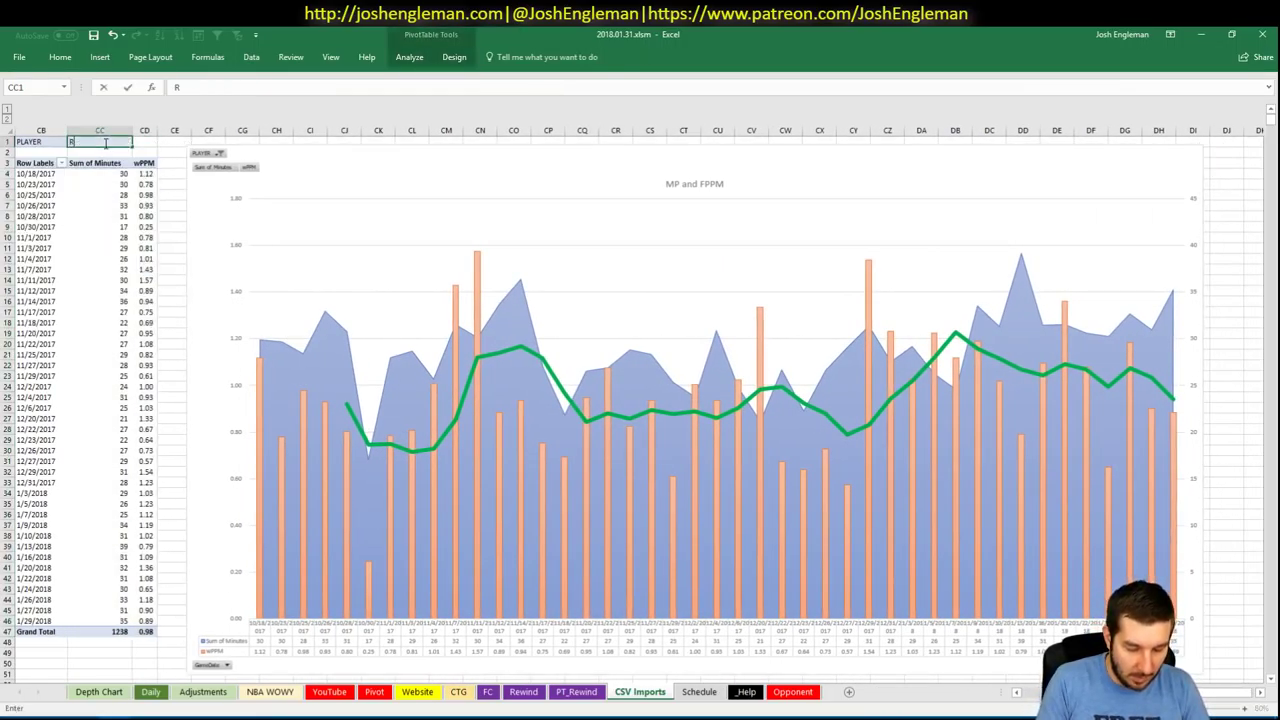
{"action": "type", "text": "obert Covingt"}
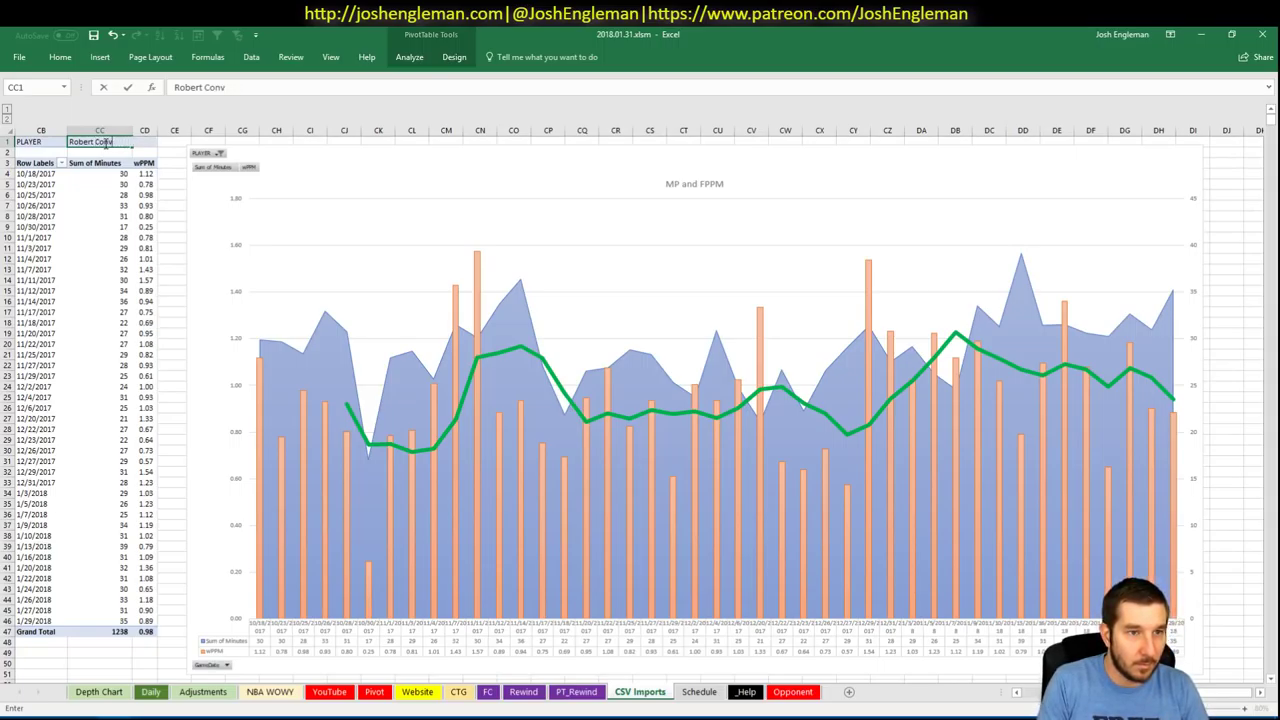
{"action": "type", "text": "ington"}
{"action": "key", "text": "Return"}
{"action": "key", "text": "Return"}
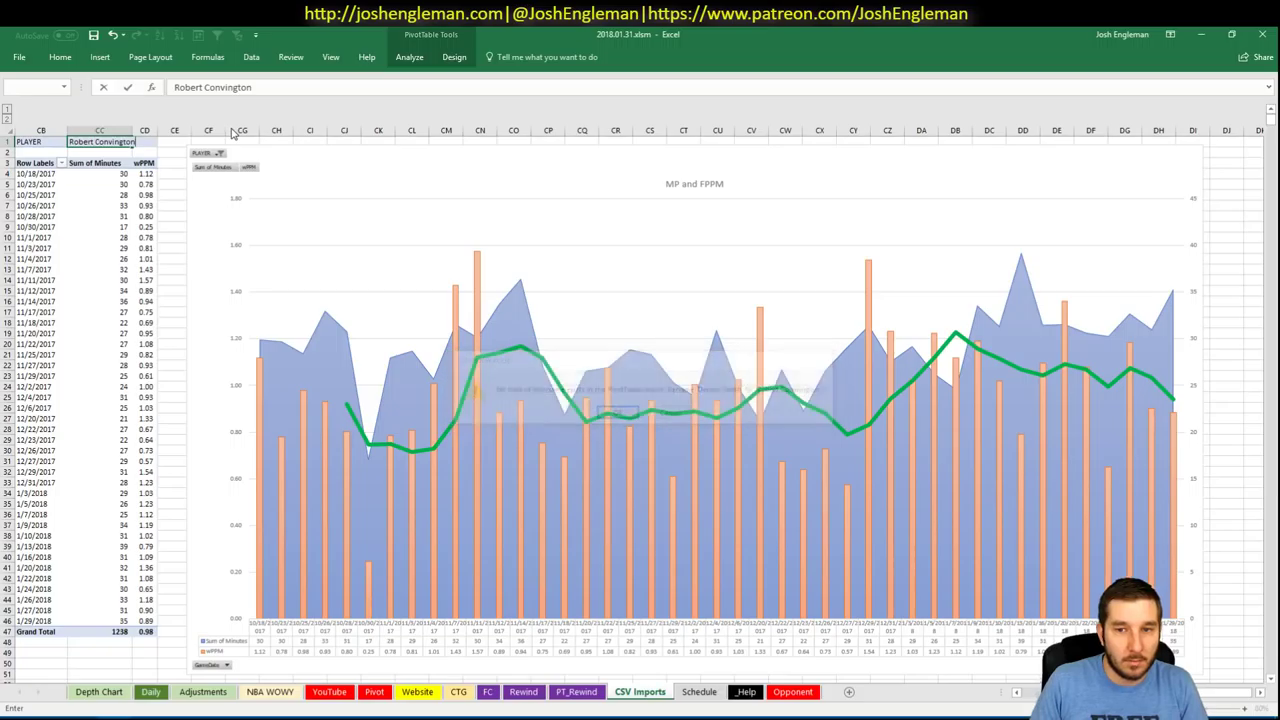
- Set the PLAYER filter of the minutes and wPPM pivot table to Robert Covington
{"action": "key", "text": "Up"}
{"action": "type", "text": "R"}
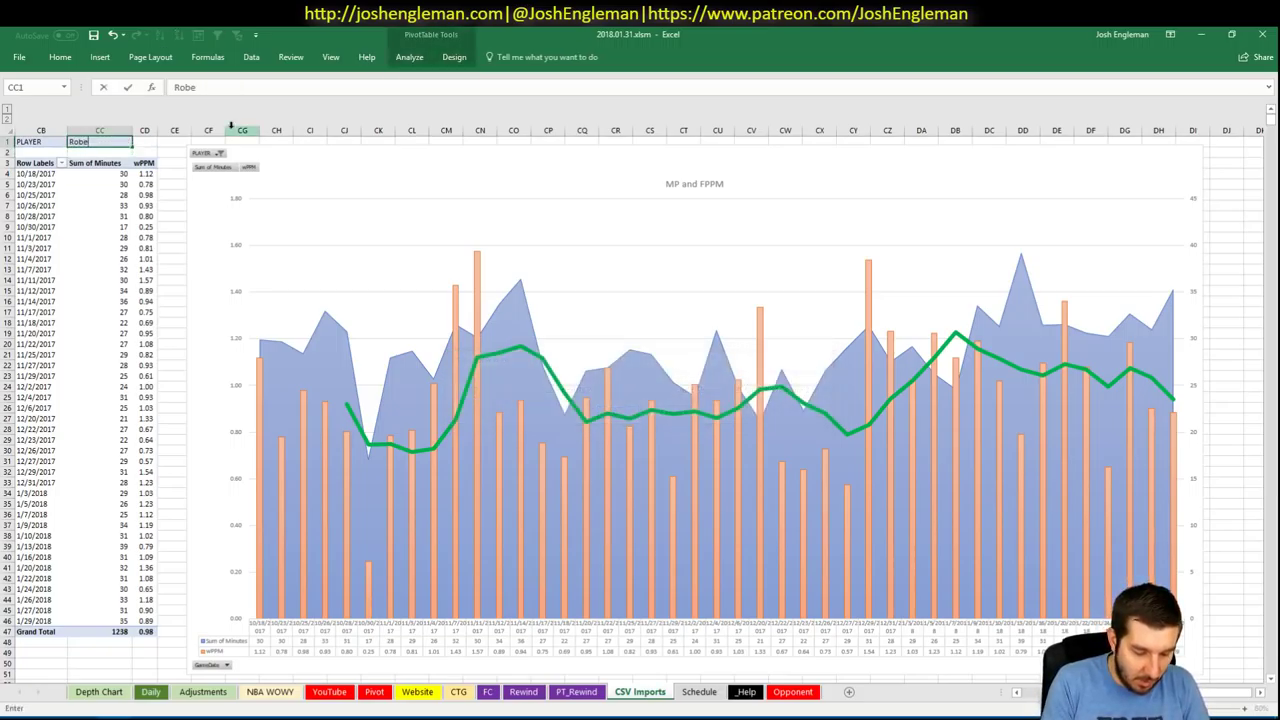
{"action": "type", "text": "obert Covington"}
{"action": "key", "text": "Return"}
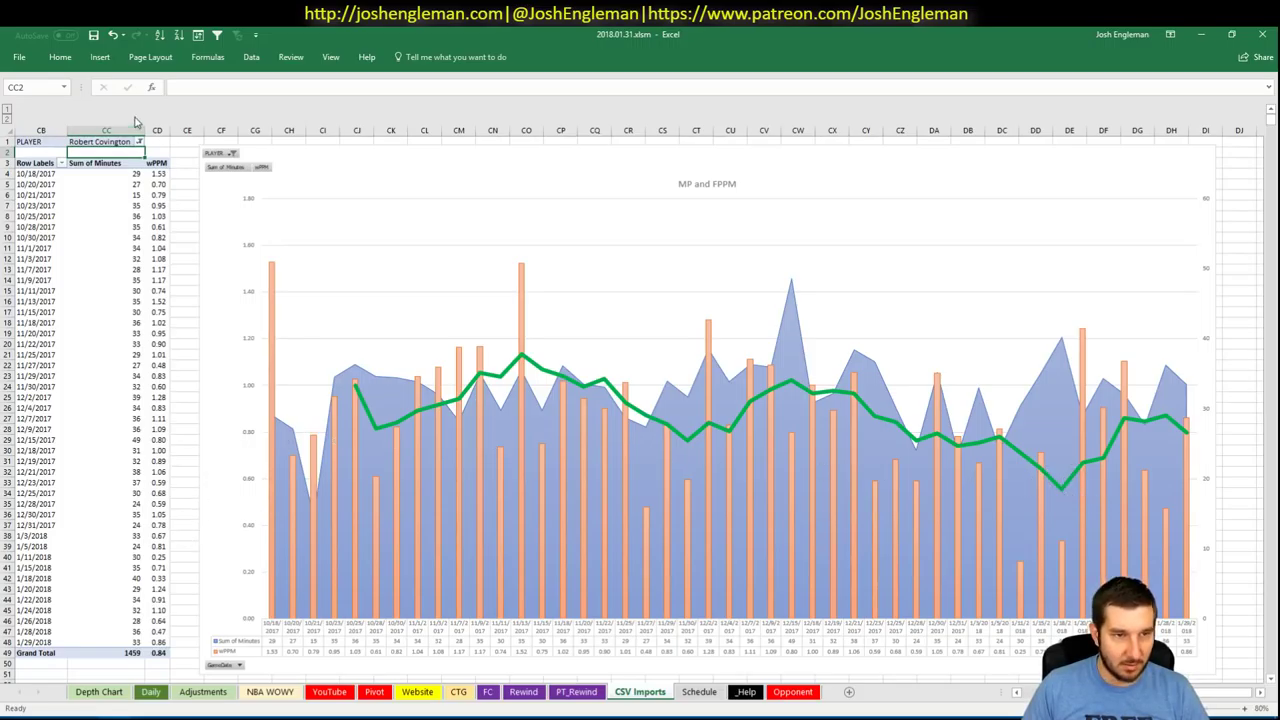
- Return to the YouTube sheet and examine the Philadelphia players' recent minutes and FD points by date
{"action": "left_click", "coordinate": [150, 691]}
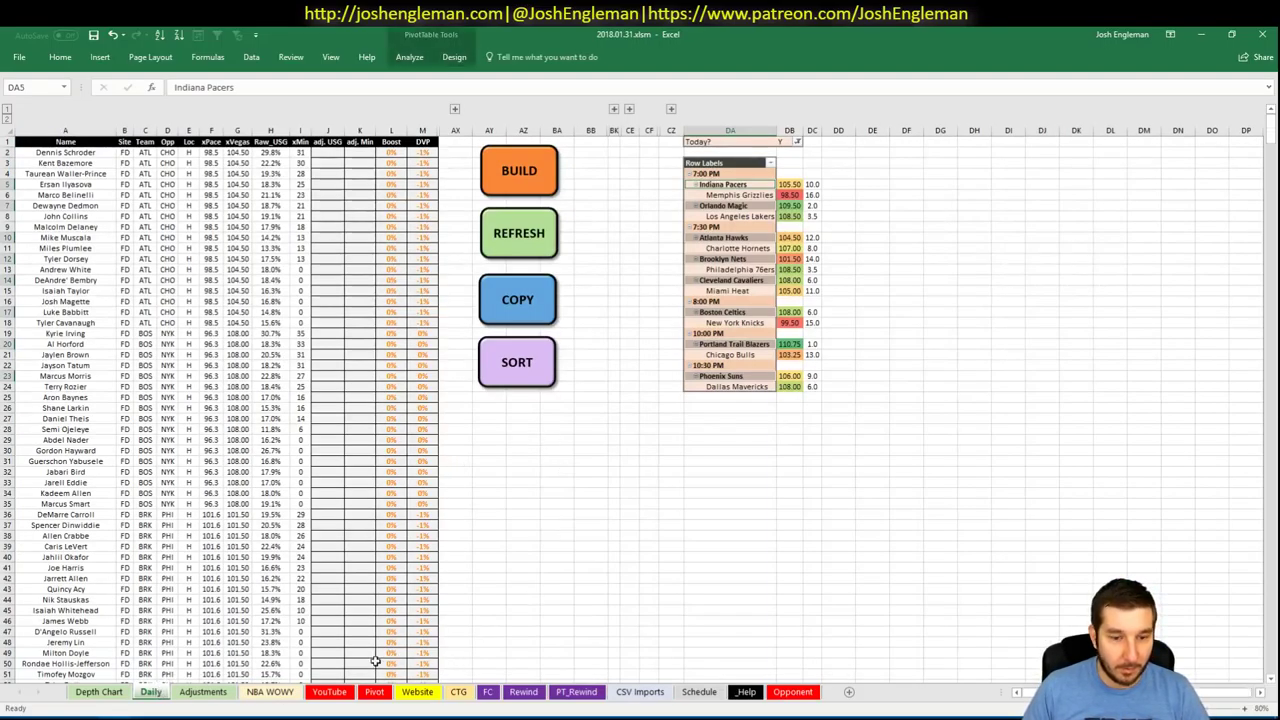
{"action": "left_click", "coordinate": [329, 691]}
{"action": "left_click", "coordinate": [456, 437]}
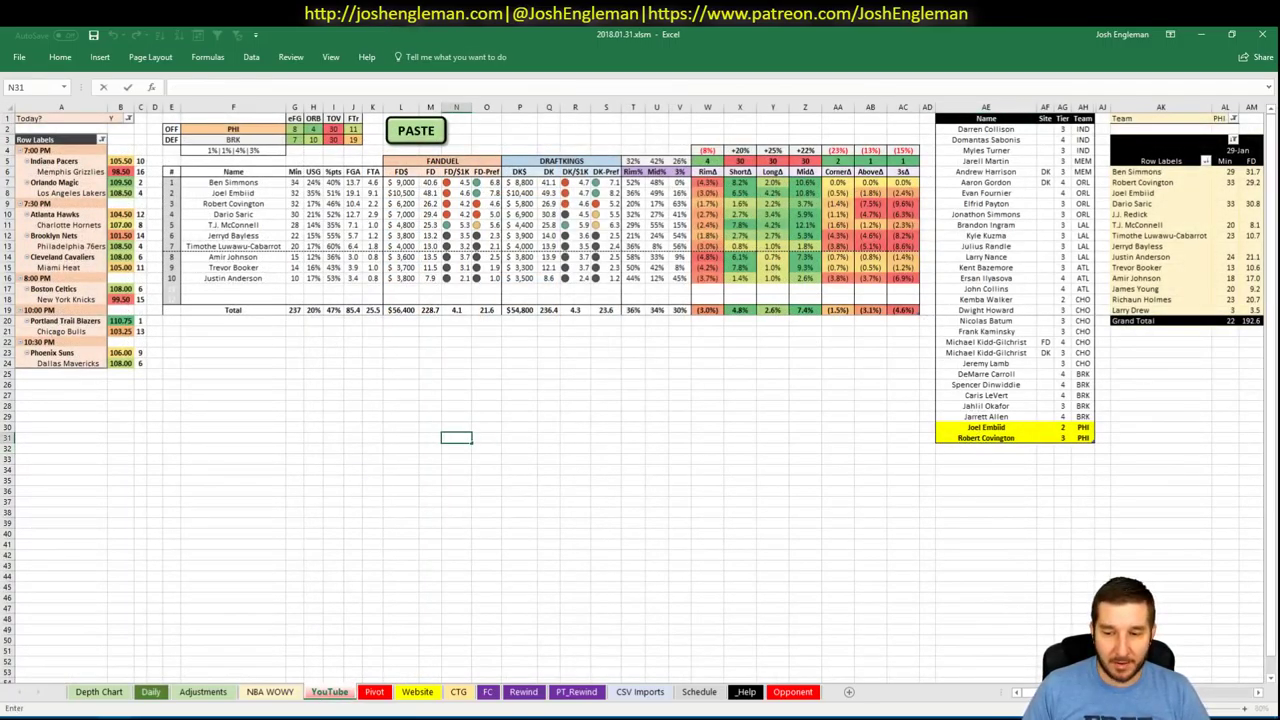
{"action": "scroll", "coordinate": [978, 698], "scroll_direction": "right", "scroll_amount": 10}
{"action": "scroll", "coordinate": [978, 698], "scroll_direction": "left", "scroll_amount": 10}
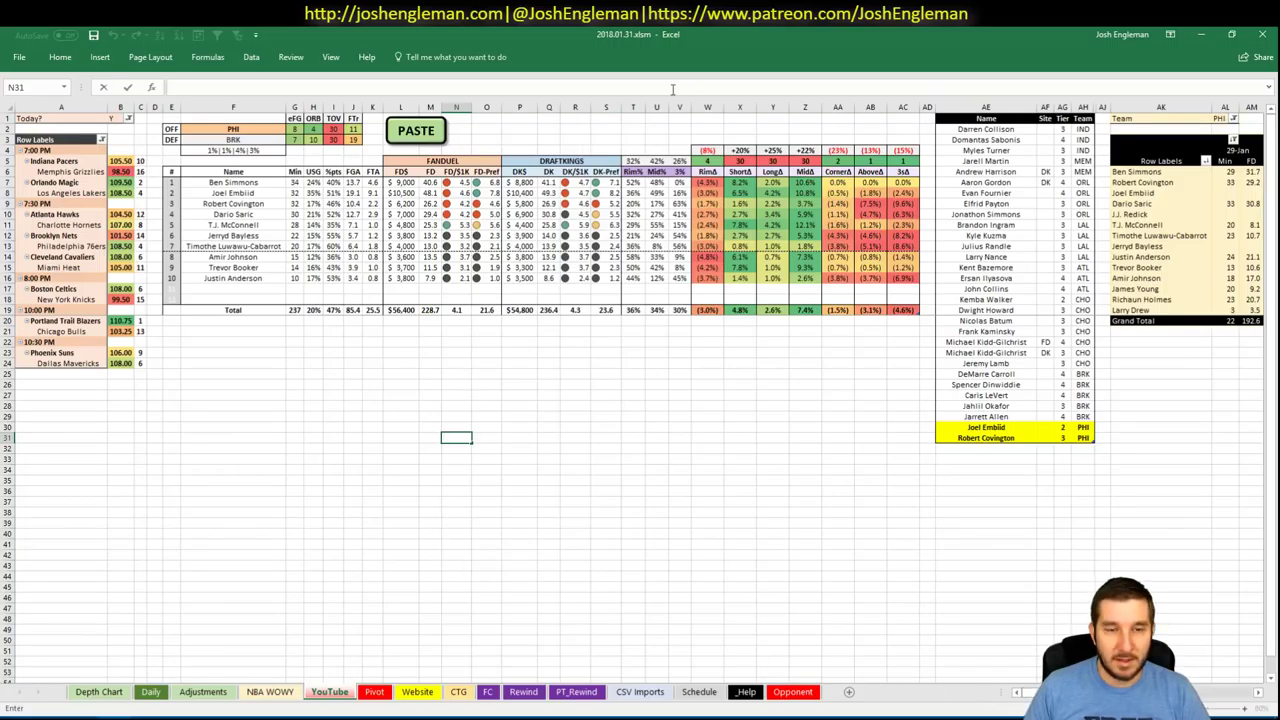
- Add T.J. McConnell to the pick list below Robert Covington with tier 3
{"action": "left_click", "coordinate": [984, 449]}
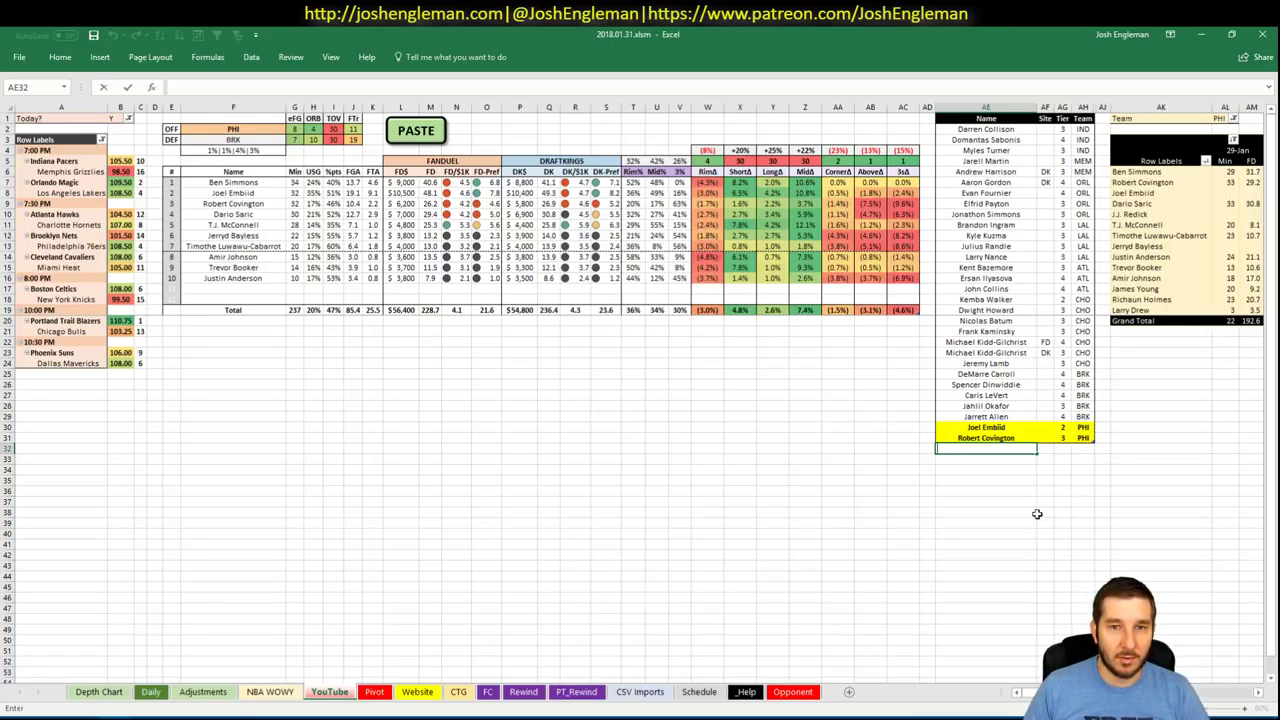
{"action": "scroll", "coordinate": [640, 400], "scroll_direction": "right", "scroll_amount": 5}
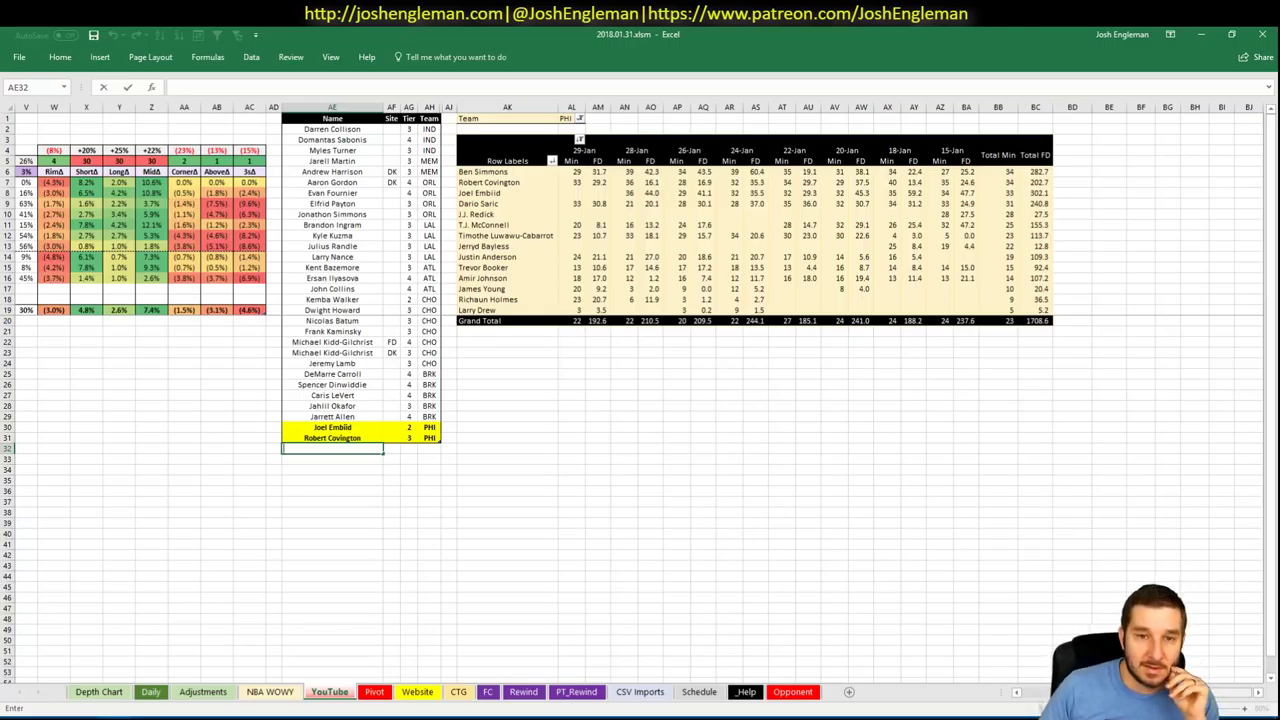
{"action": "left_click", "coordinate": [1040, 693]}
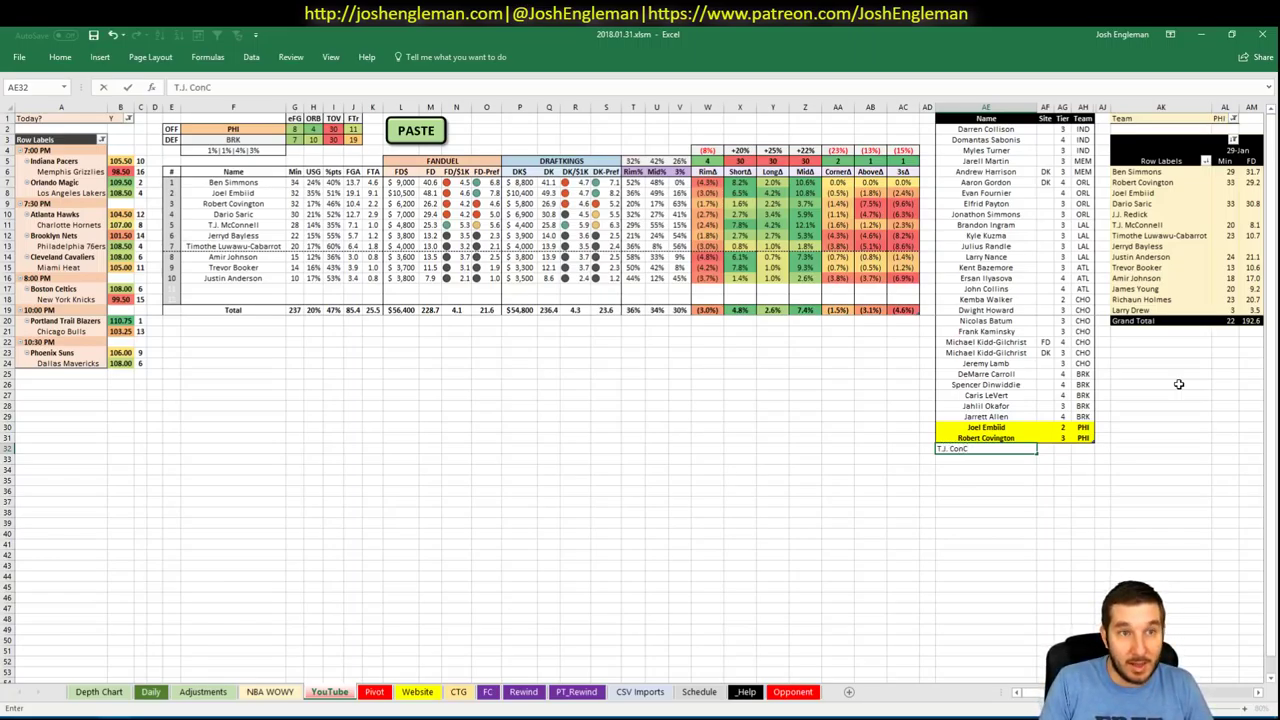
{"action": "key", "text": "BackSpace"}
{"action": "key", "text": "BackSpace"}
{"action": "key", "text": "BackSpace"}
{"action": "type", "text": "McConnell"}
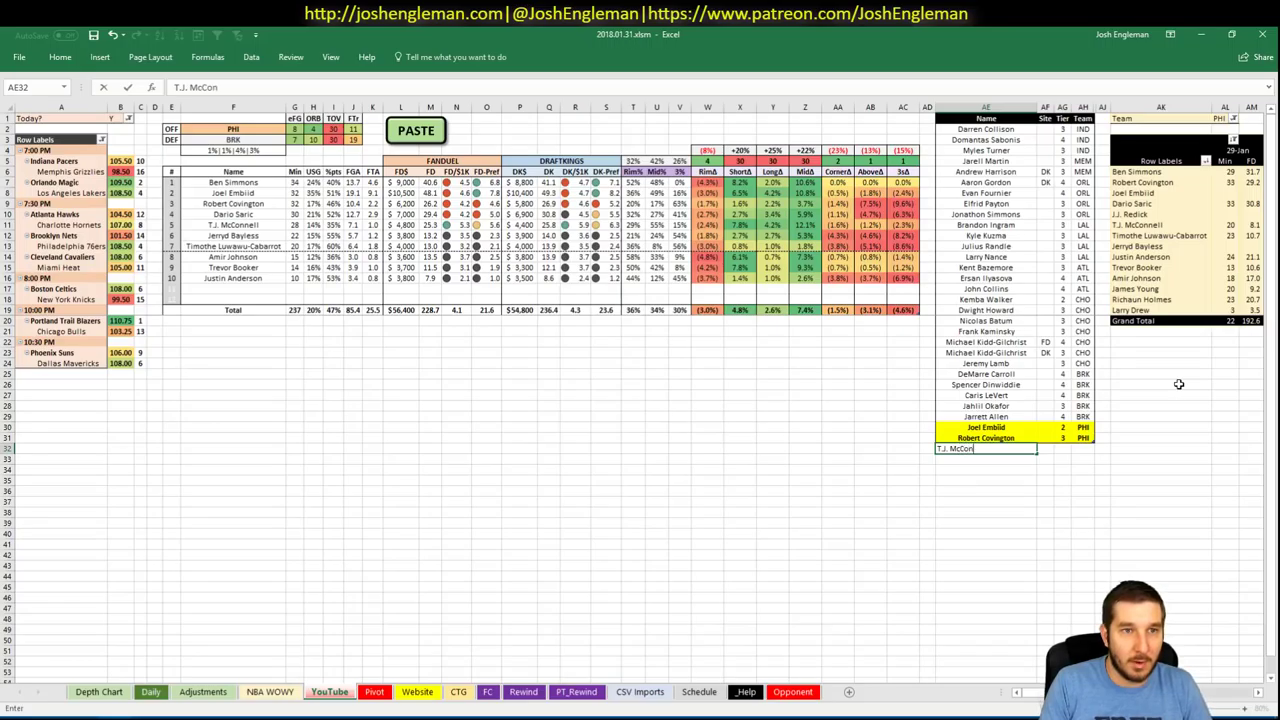
{"action": "key", "text": "Tab"}
{"action": "key", "text": "Tab"}
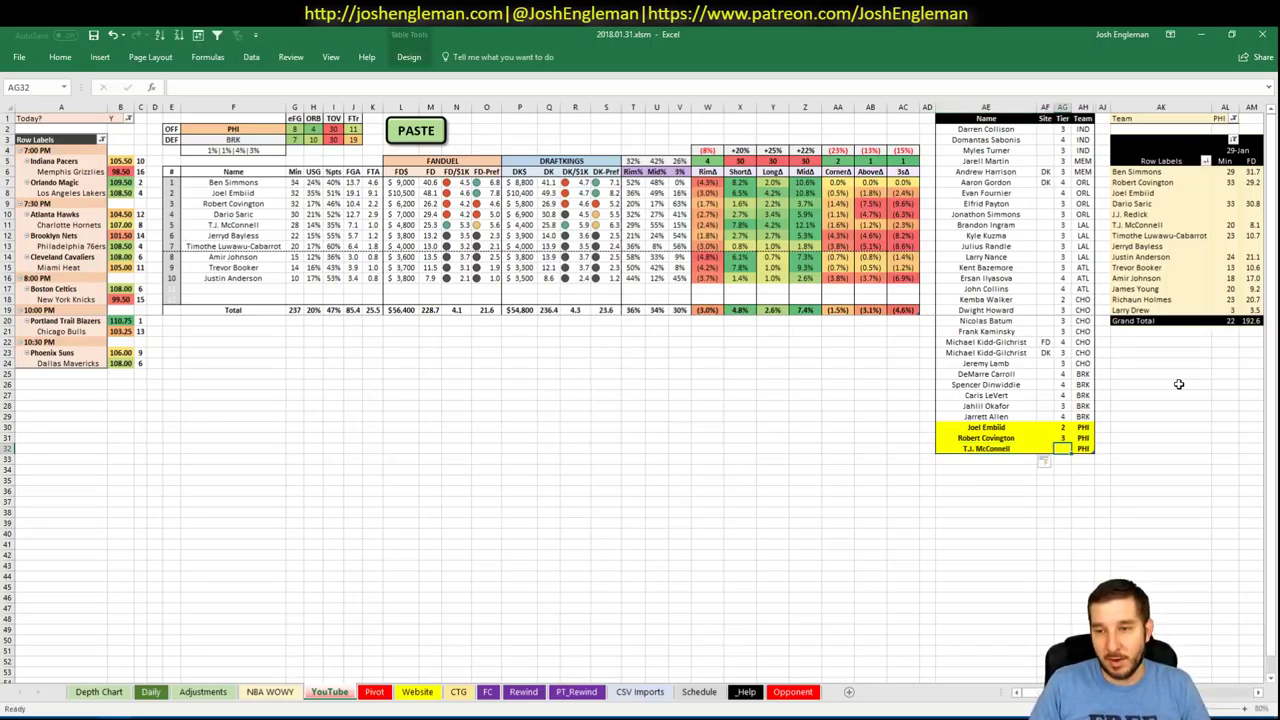
{"action": "type", "text": "3"}
{"action": "key", "text": "Return"}
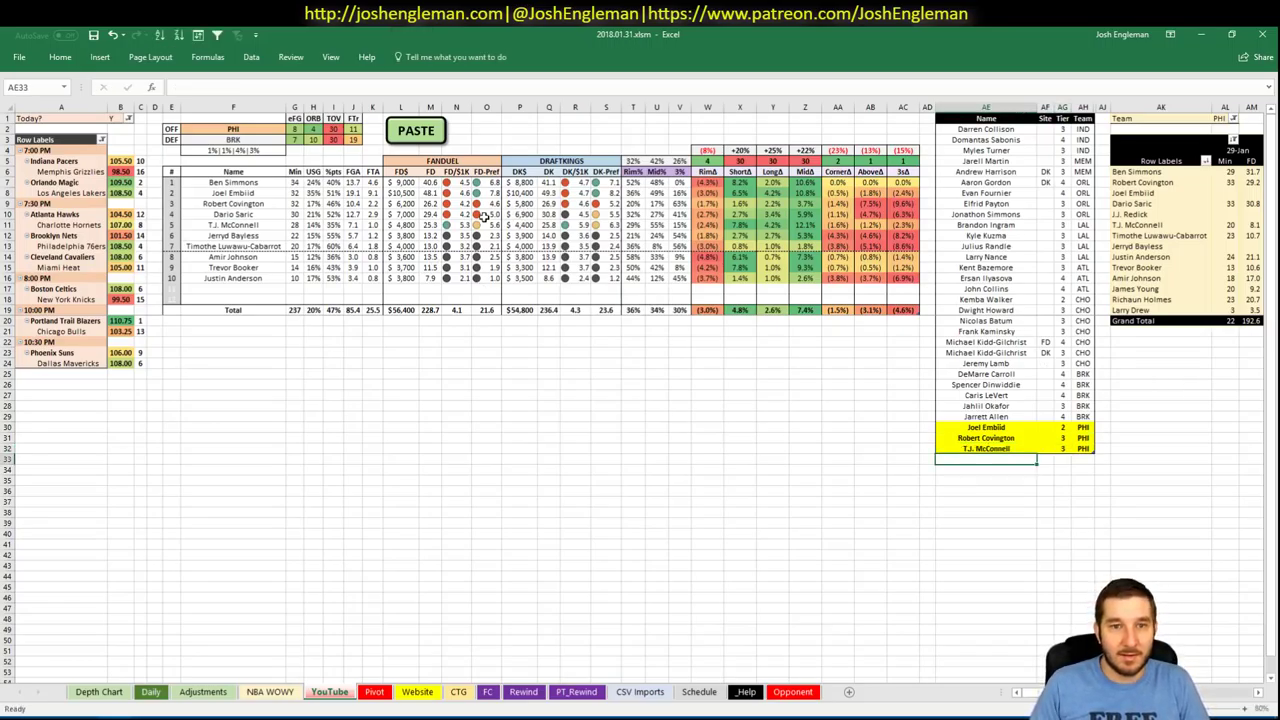
- Examine the Philadelphia players' FanDuel and DraftKings projections on the Pivot sheet
{"action": "left_click", "coordinate": [424, 350]}
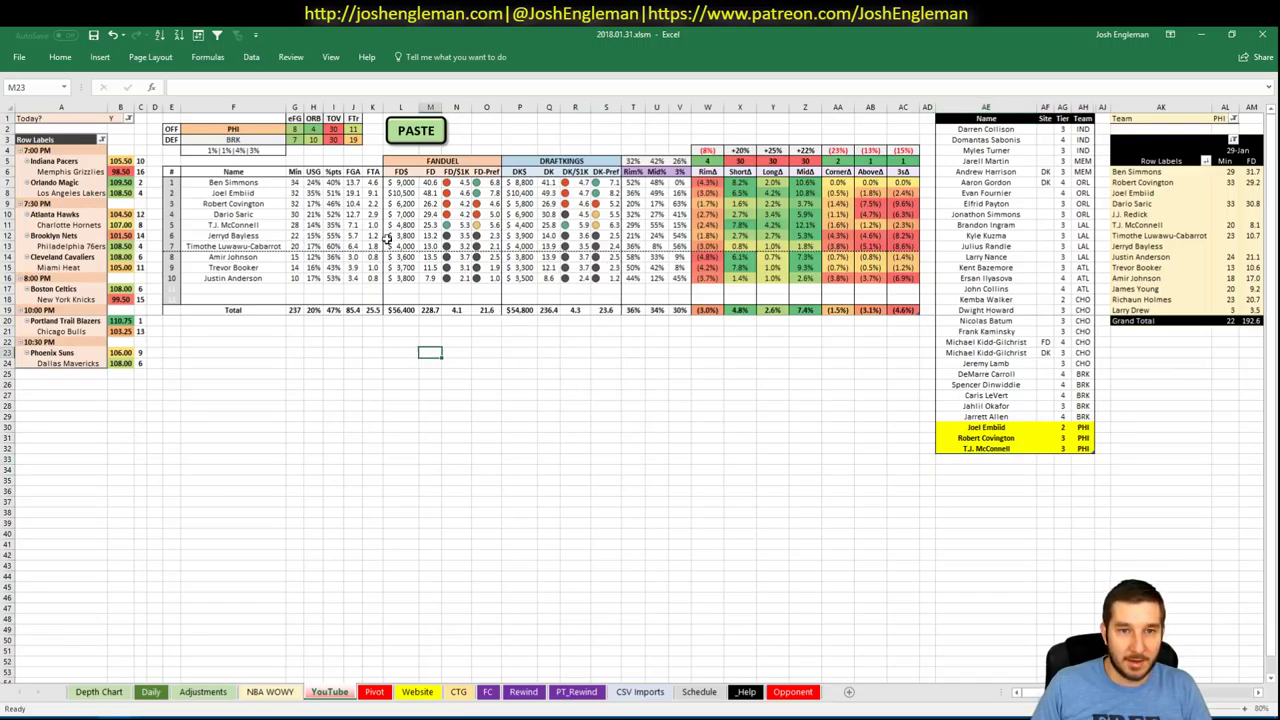
{"action": "left_click", "coordinate": [374, 692]}
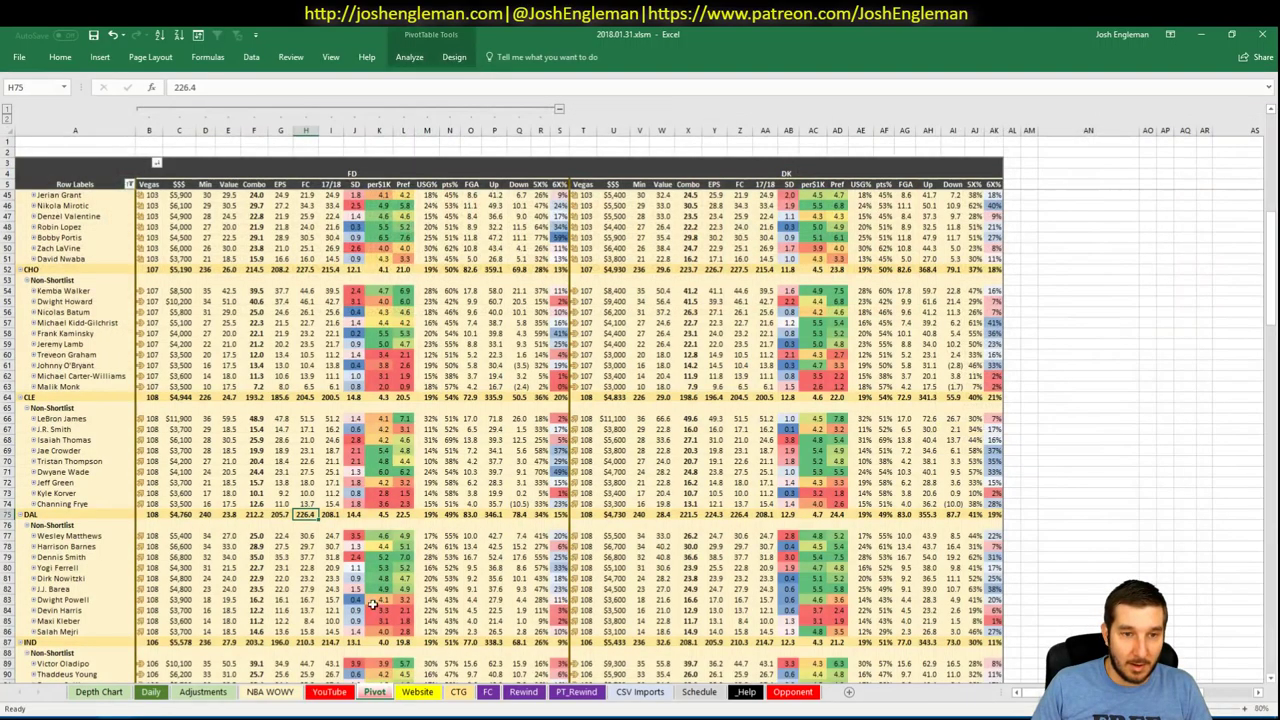
{"action": "scroll", "coordinate": [305, 487], "scroll_direction": "down", "scroll_amount": 20}
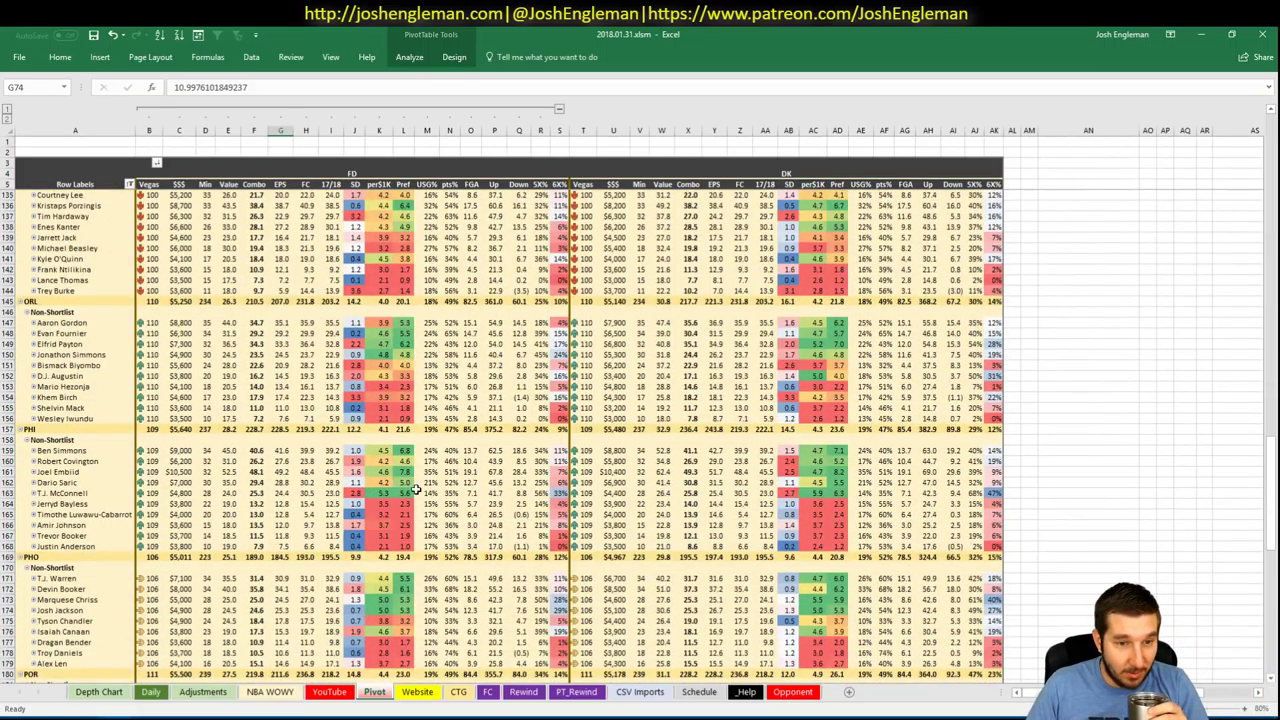
{"action": "mouse_move", "coordinate": [682, 483]}
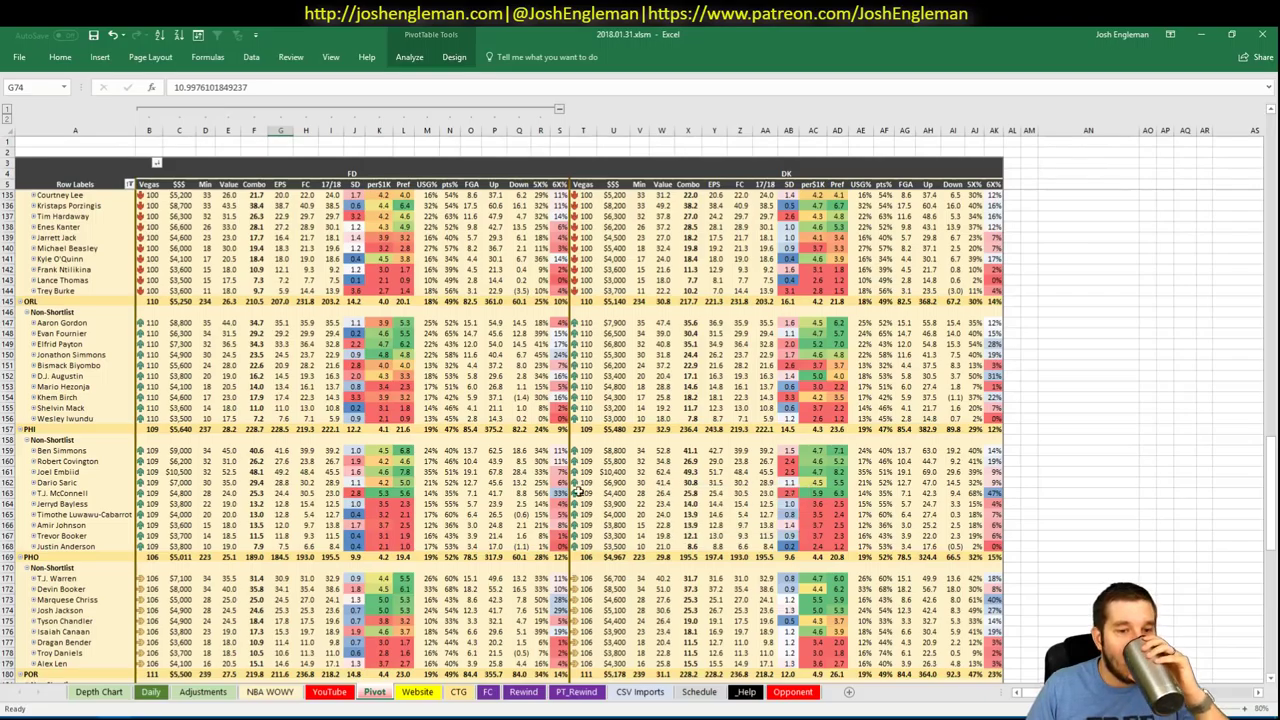
{"action": "left_click", "coordinate": [158, 691]}
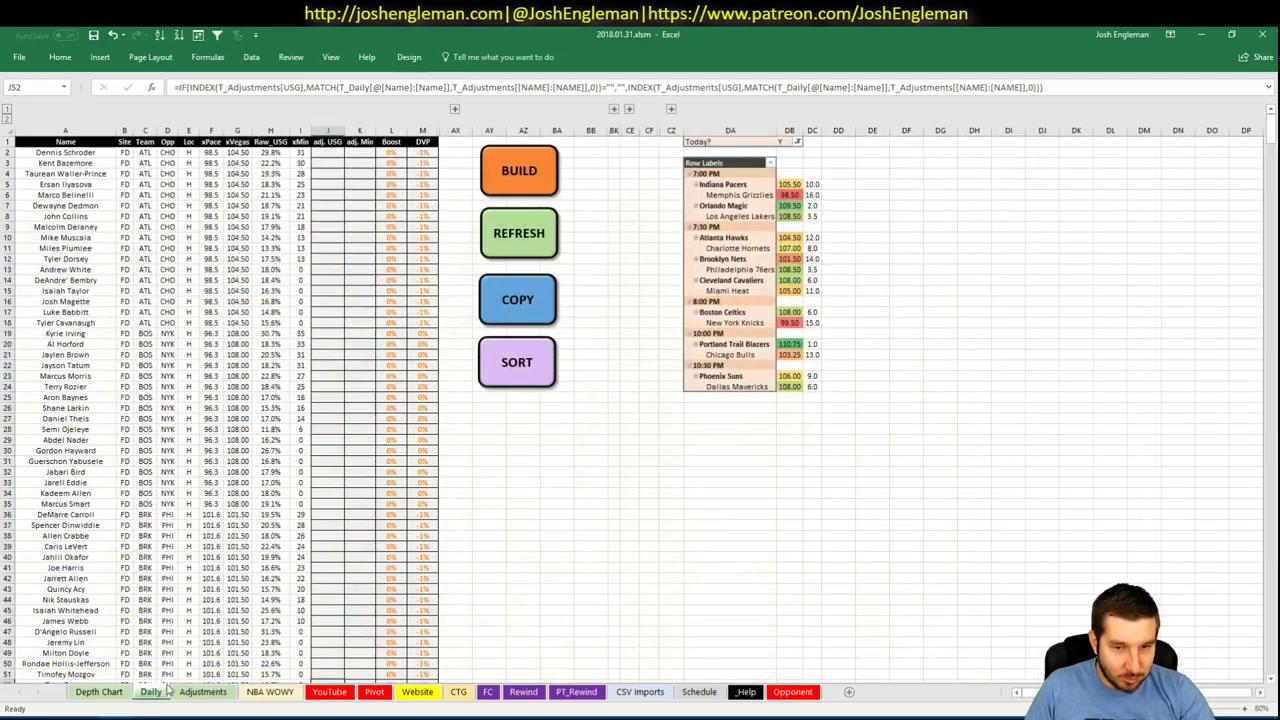
- Return to the YouTube sheet and set the offensive team of the matchup table to CLE
{"action": "left_click", "coordinate": [330, 692]}
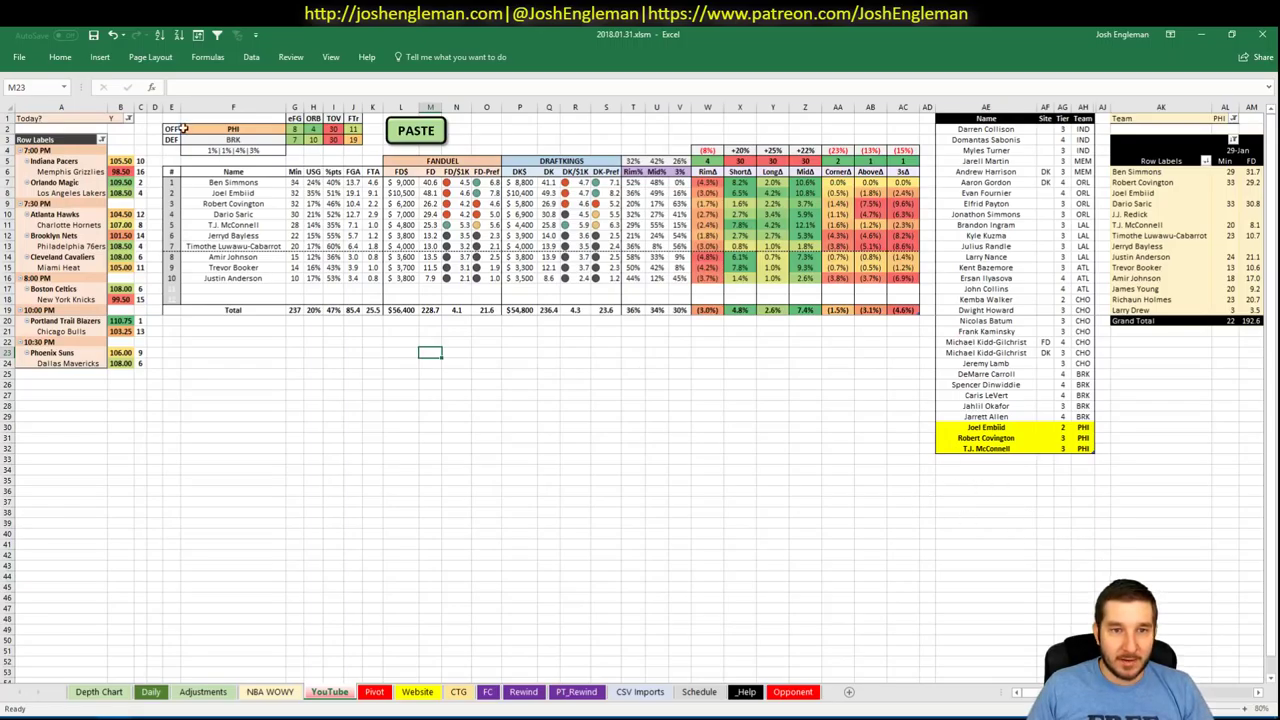
{"action": "left_click", "coordinate": [231, 130]}
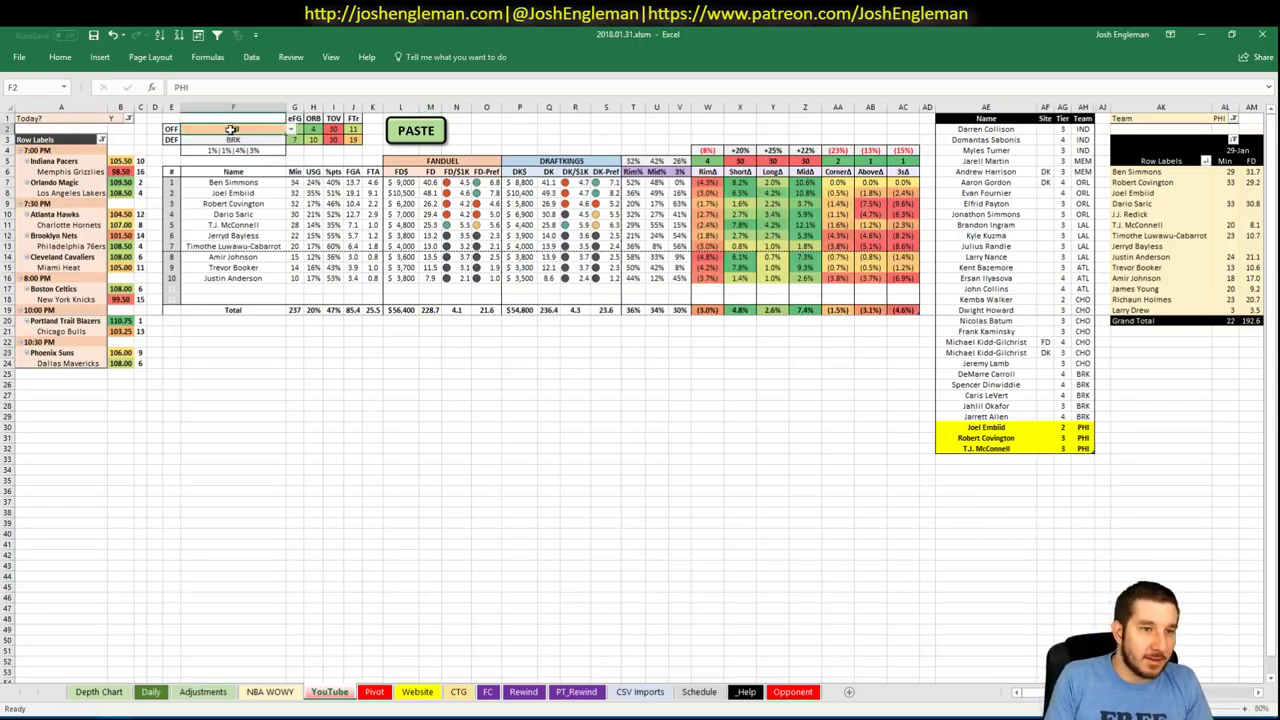
{"action": "type", "text": "CLE"}
{"action": "key", "text": "Return"}
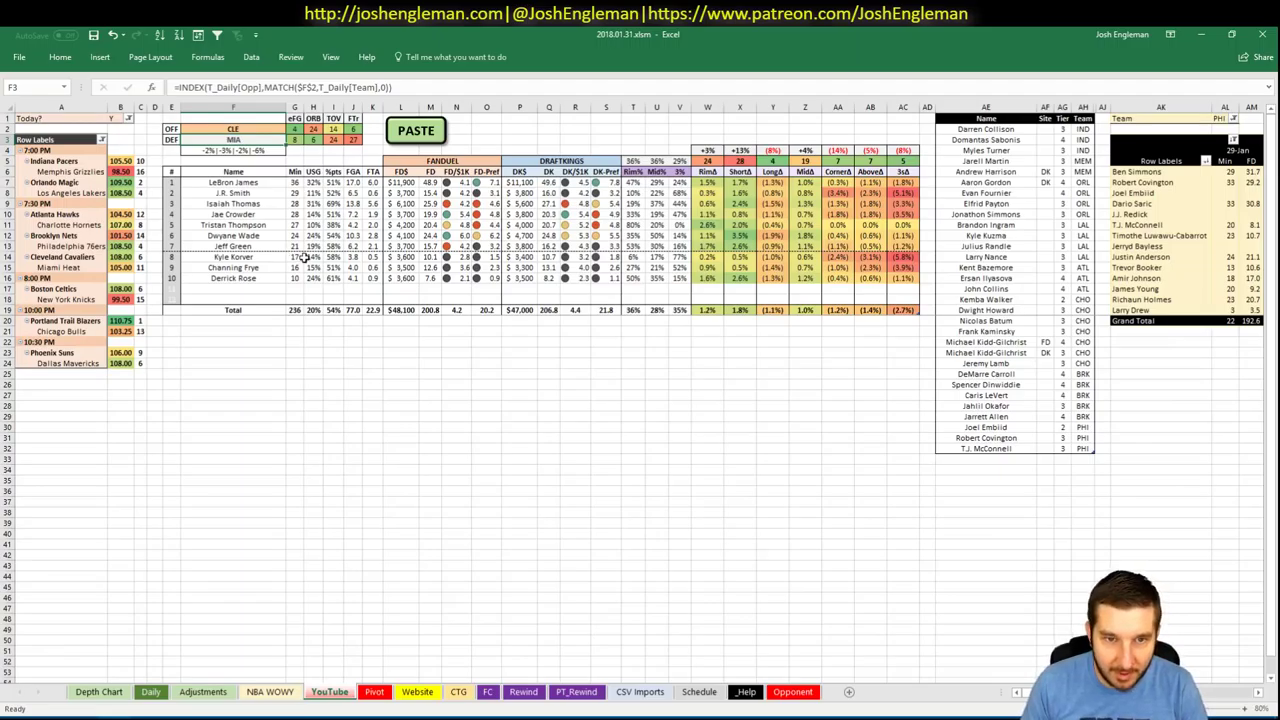
{"action": "left_click", "coordinate": [1030, 460]}
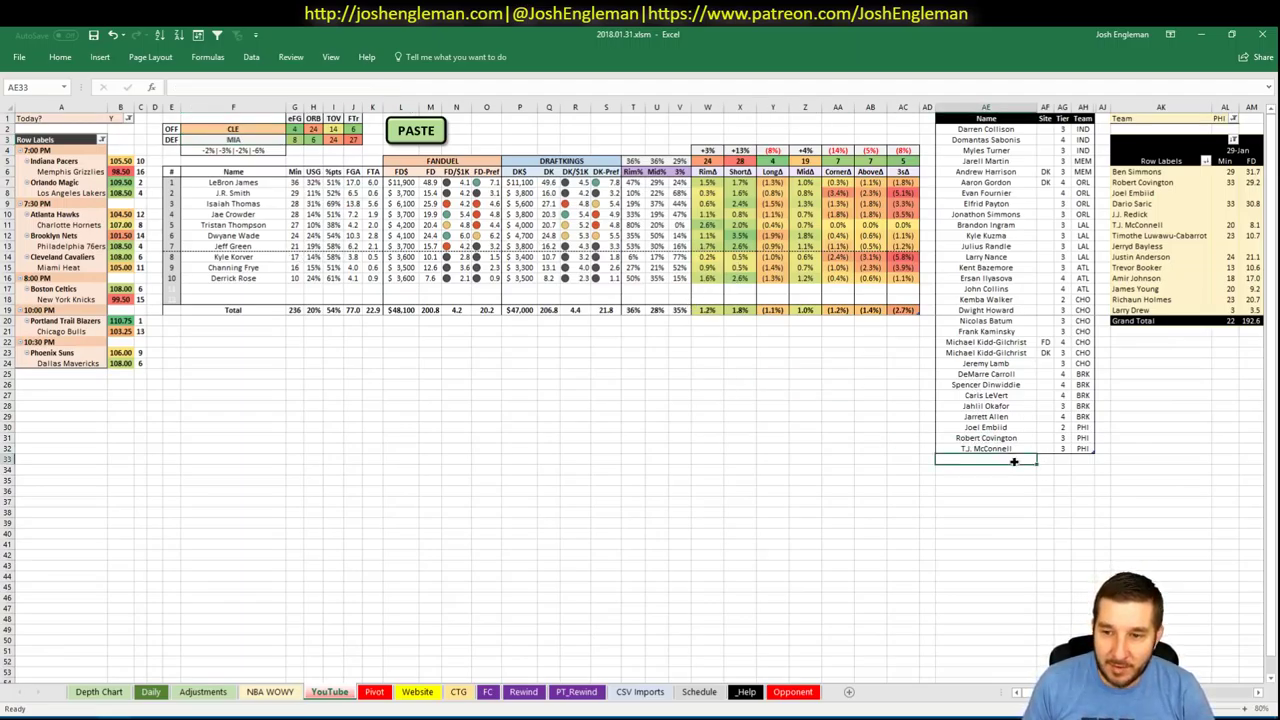
- Filter the recent-games pivot table to team CLE and review the players' minutes and FD points by date
{"action": "left_click", "coordinate": [1218, 120]}
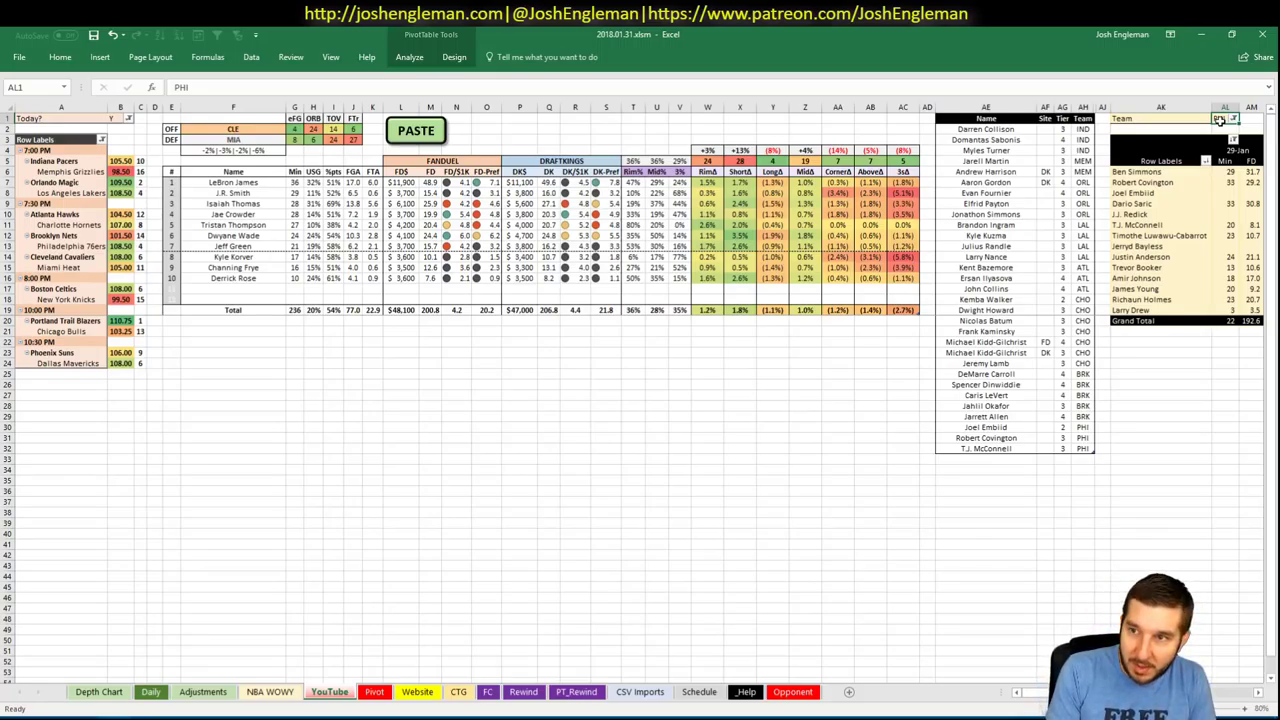
{"action": "type", "text": "CLE"}
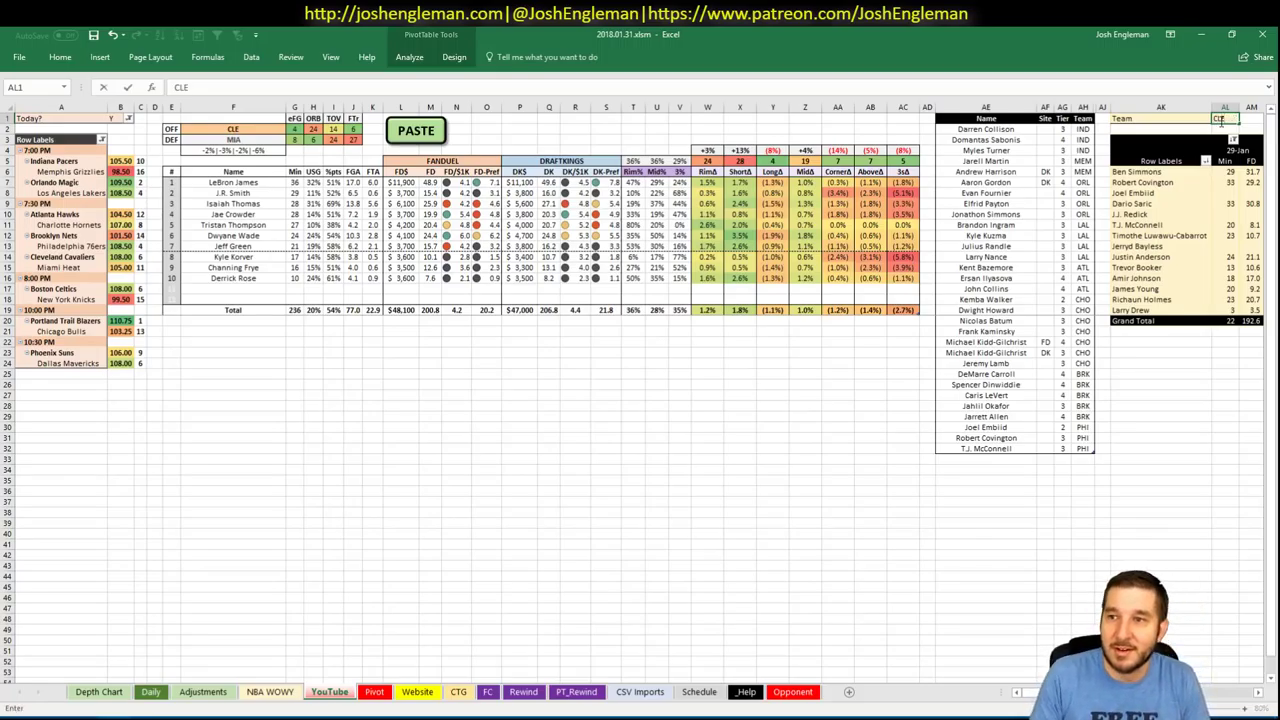
{"action": "key", "text": "Return"}
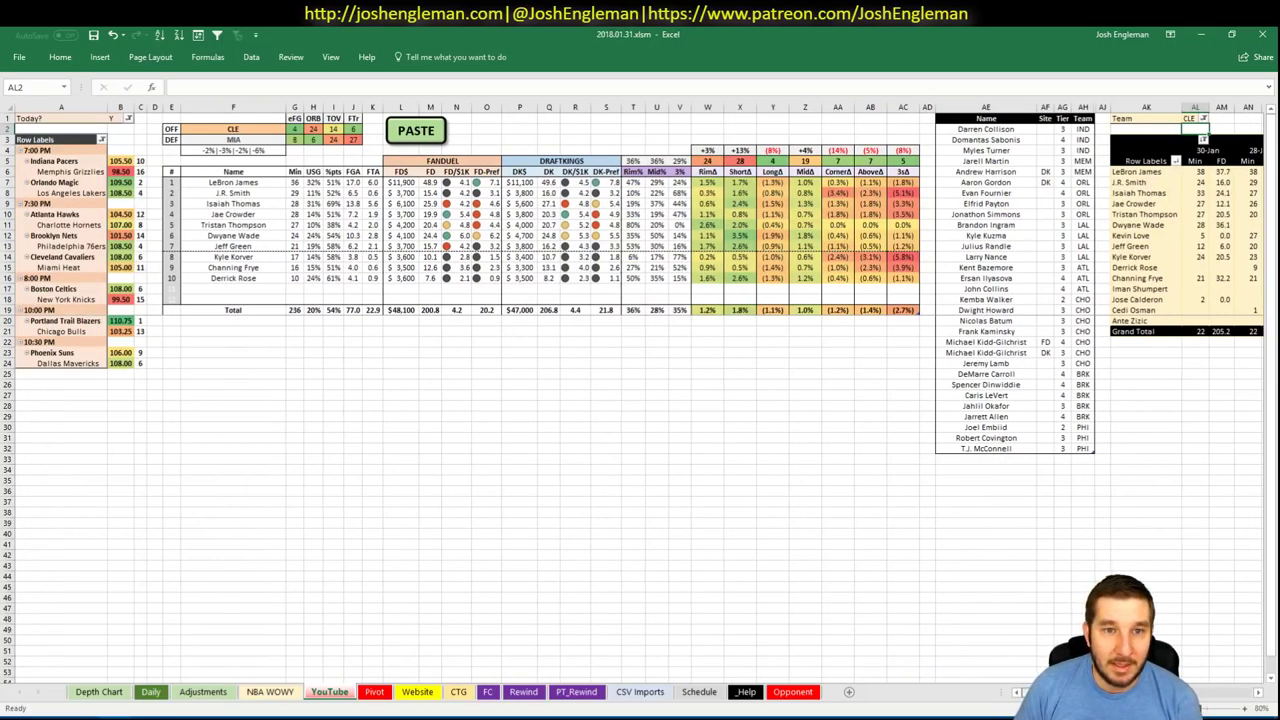
{"action": "scroll", "coordinate": [1220, 708], "scroll_direction": "right", "scroll_amount": 7}
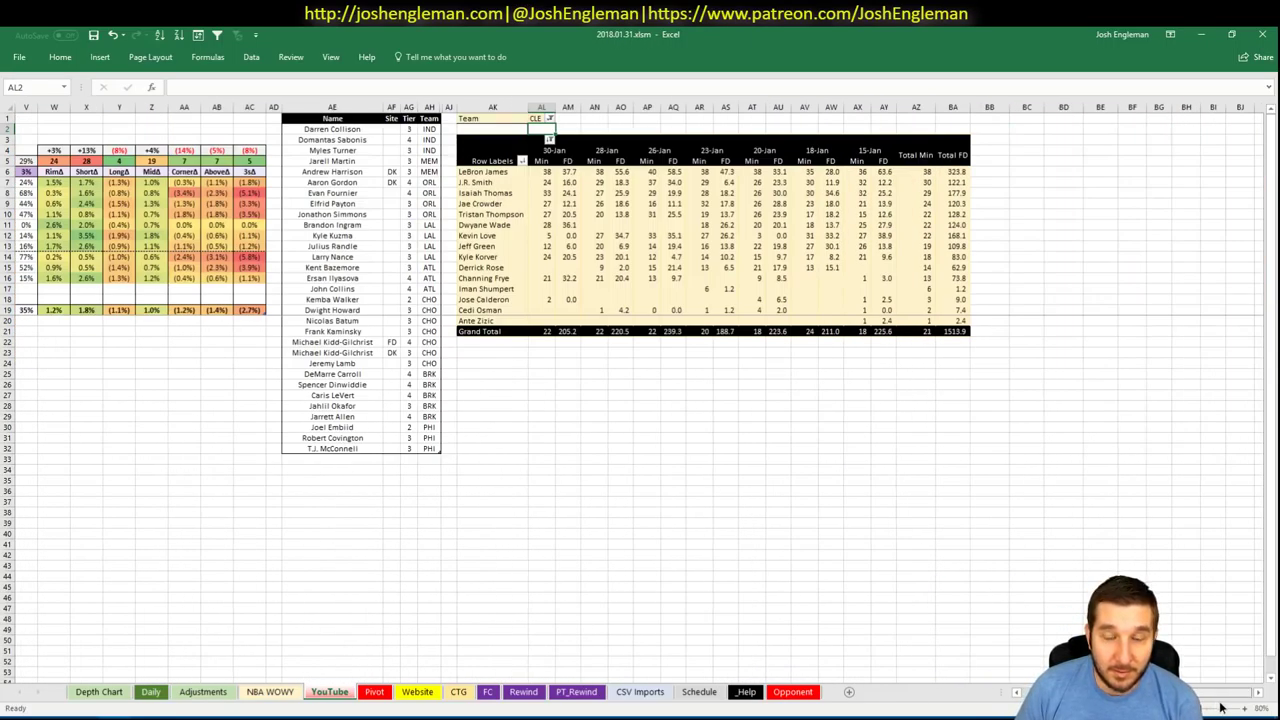
{"action": "scroll", "coordinate": [1220, 708], "scroll_direction": "left", "scroll_amount": 7}
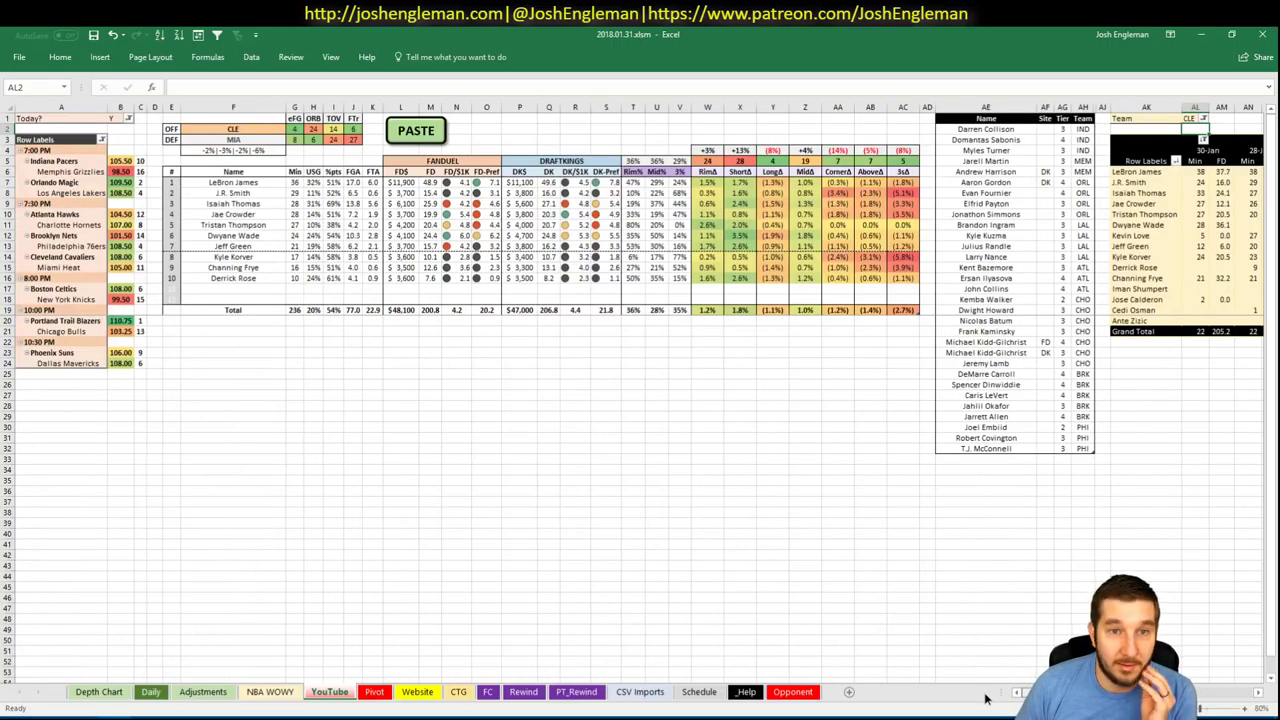
{"action": "scroll", "coordinate": [1005, 697], "scroll_direction": "right", "scroll_amount": 7}
{"action": "scroll", "coordinate": [1005, 697], "scroll_direction": "left", "scroll_amount": 7}
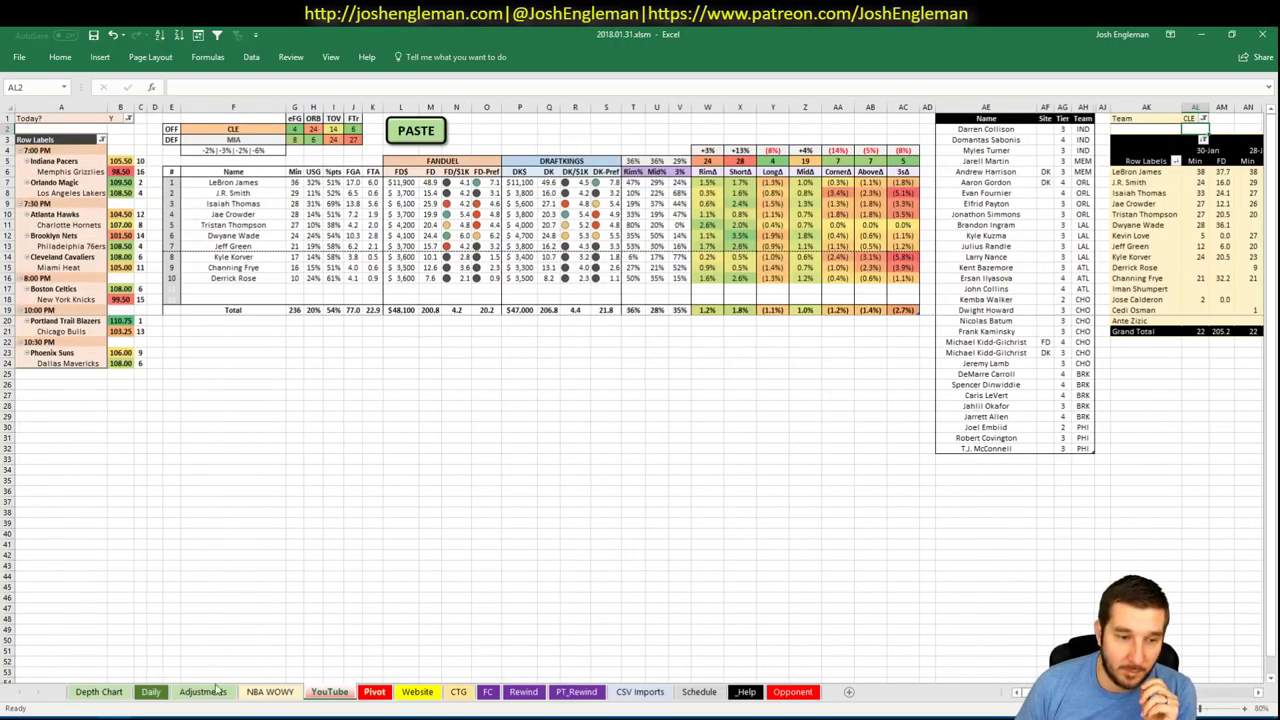
- Switch to FantasyCruncher in the browser, list the small forwards and review LeBron James's game log against opponent MIA
{"action": "key", "text": "alt+Tab"}
{"action": "left_click", "coordinate": [250, 33]}
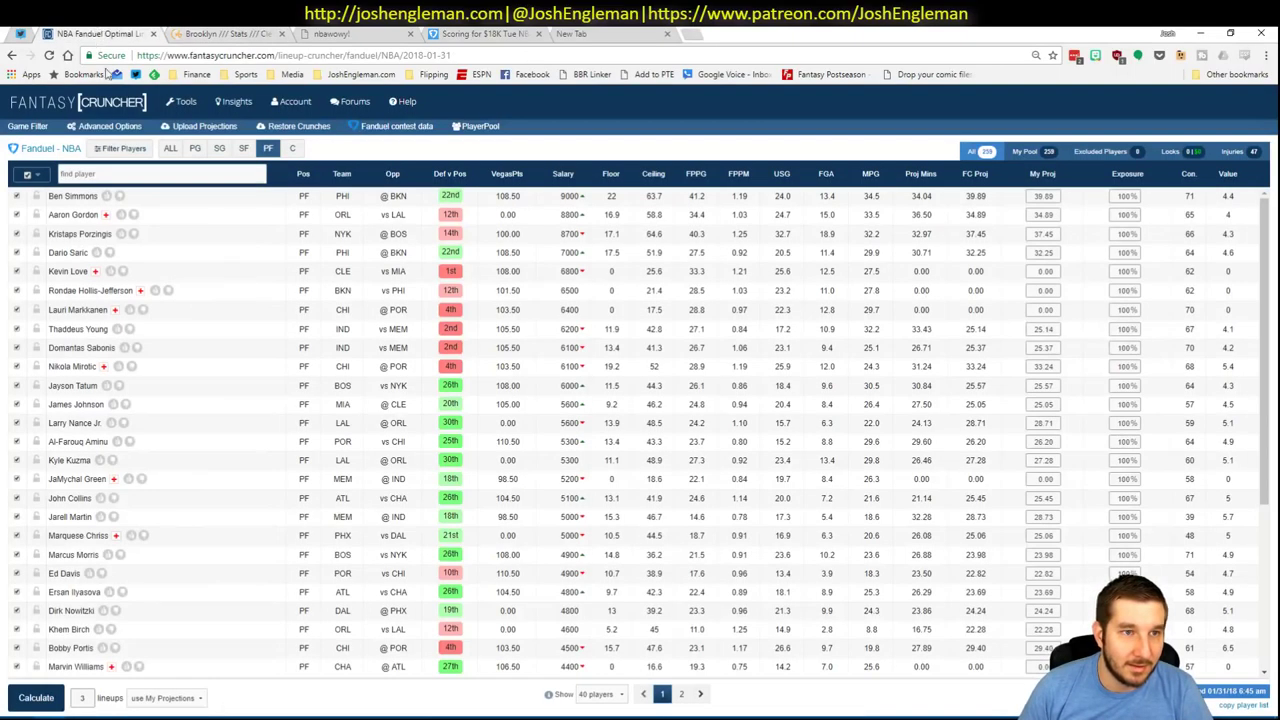
{"action": "left_click", "coordinate": [245, 149]}
{"action": "left_click", "coordinate": [68, 196]}
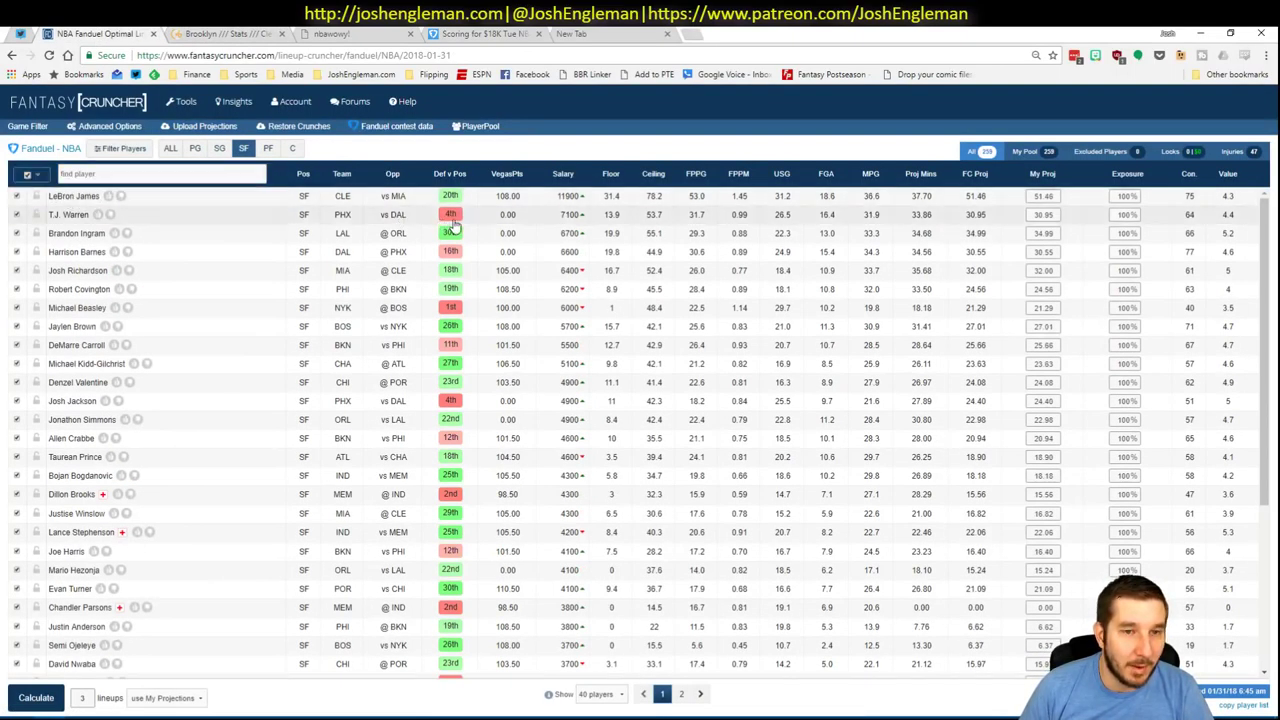
{"action": "left_click", "coordinate": [387, 224]}
{"action": "left_click", "coordinate": [393, 245]}
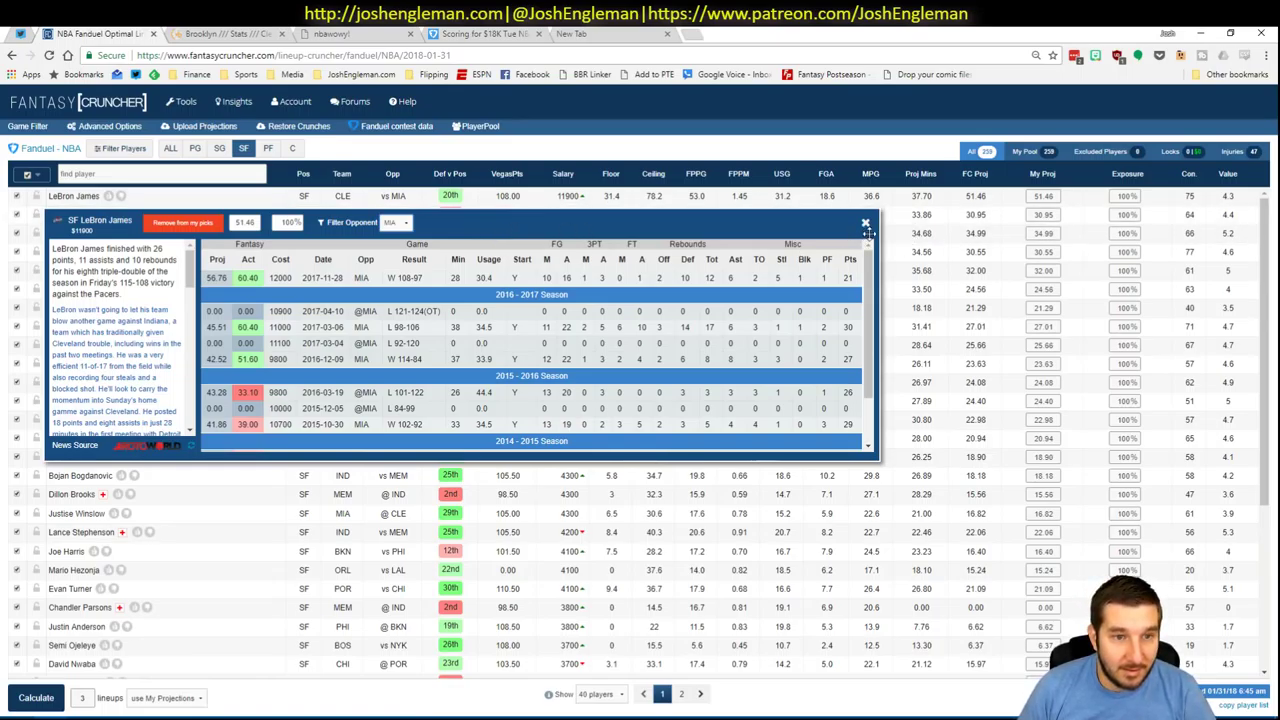
- Switch back to Excel and add LeBron James to the pick list with tier 4
{"action": "key", "text": "alt+Tab"}
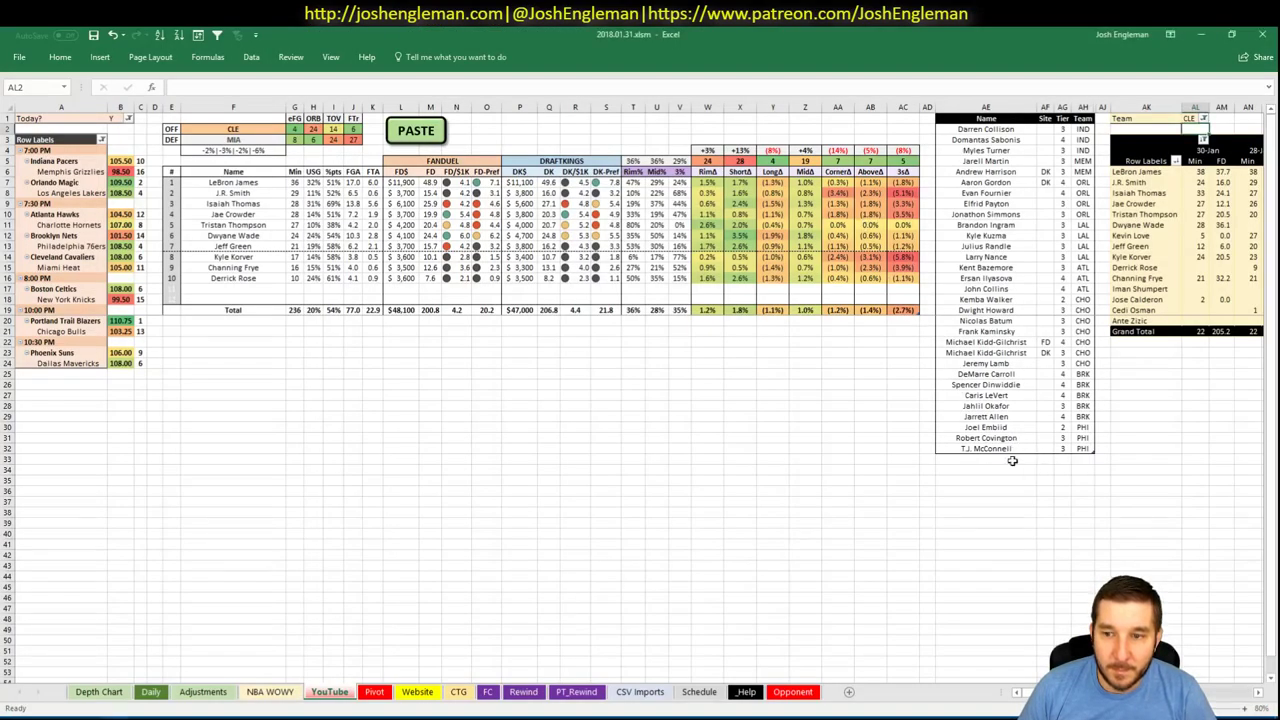
{"action": "left_click", "coordinate": [987, 457]}
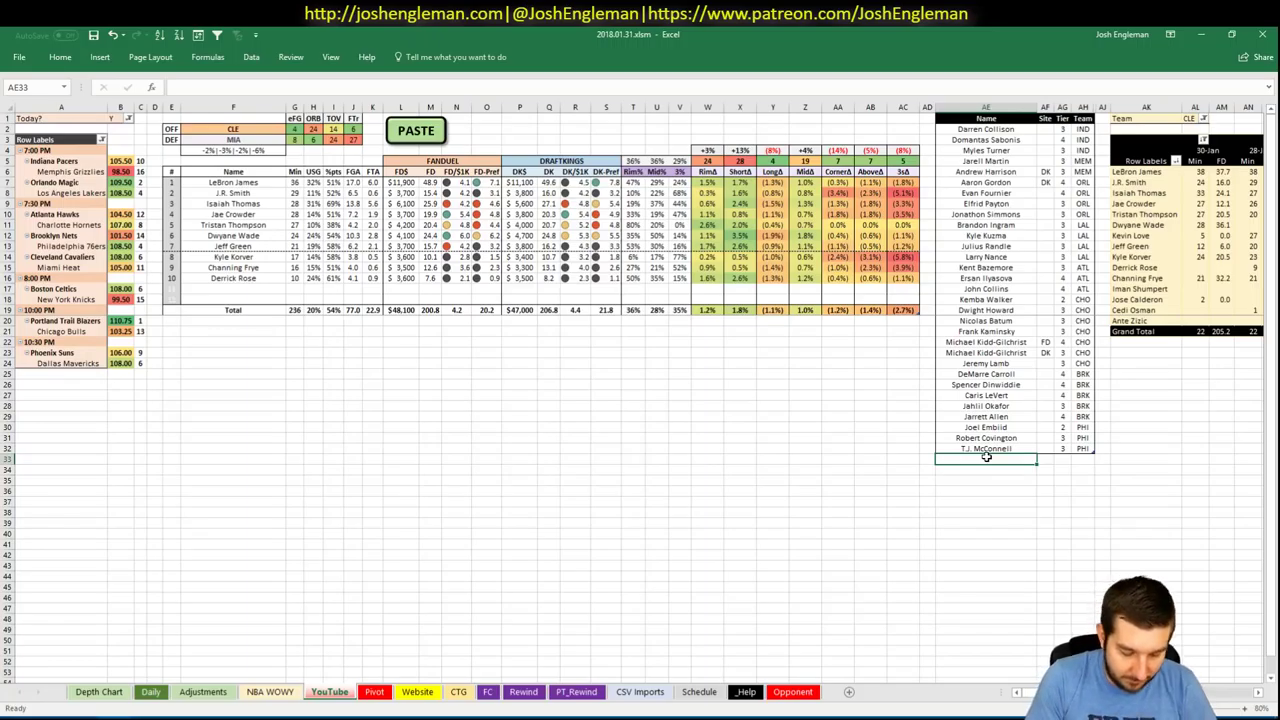
{"action": "type", "text": "LeBron James"}
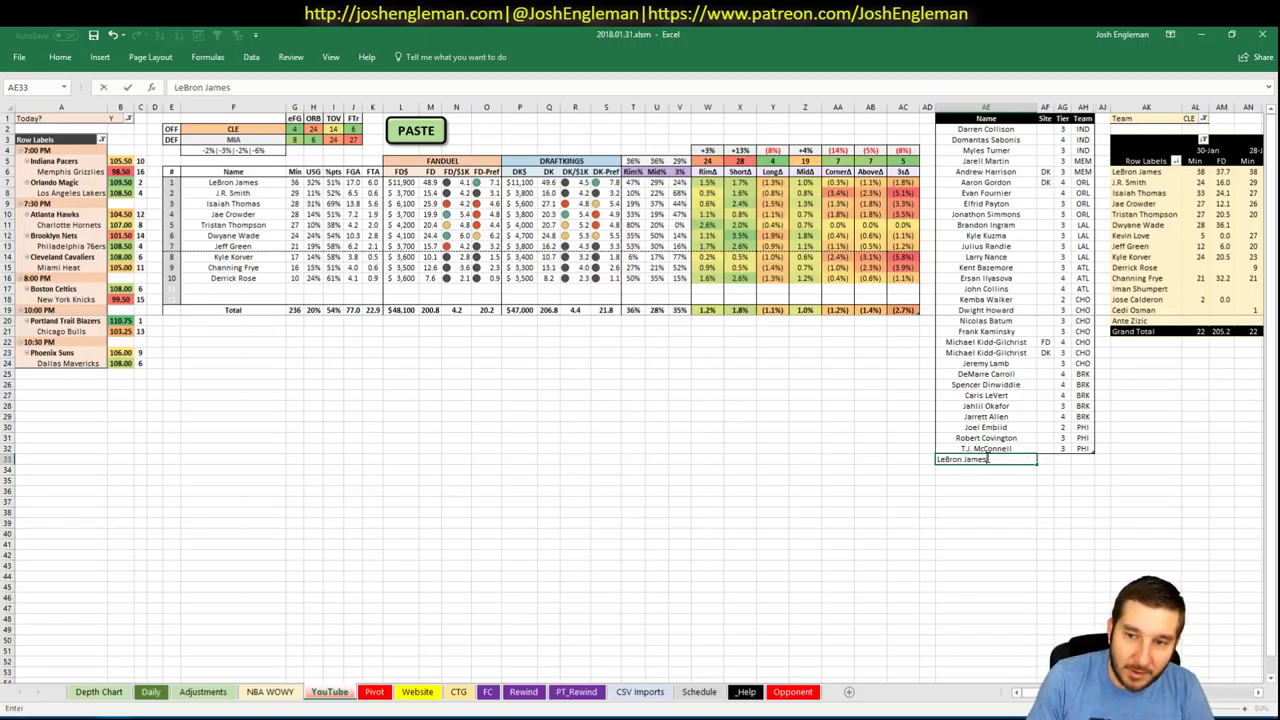
{"action": "key", "text": "Return"}
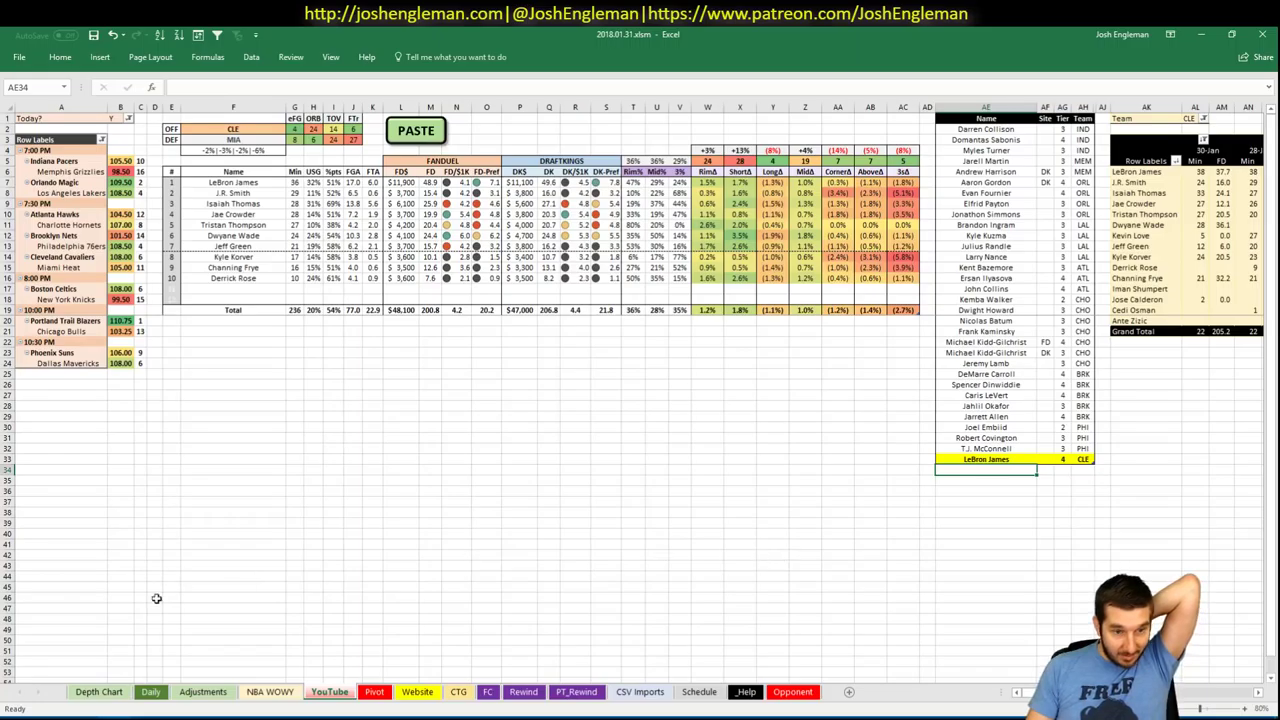
- Switch to the Cleaning the Glass page in the browser, search for "cav" and open the Cleveland Cavaliers' lineup statistics
{"action": "key", "text": "alt+Tab"}
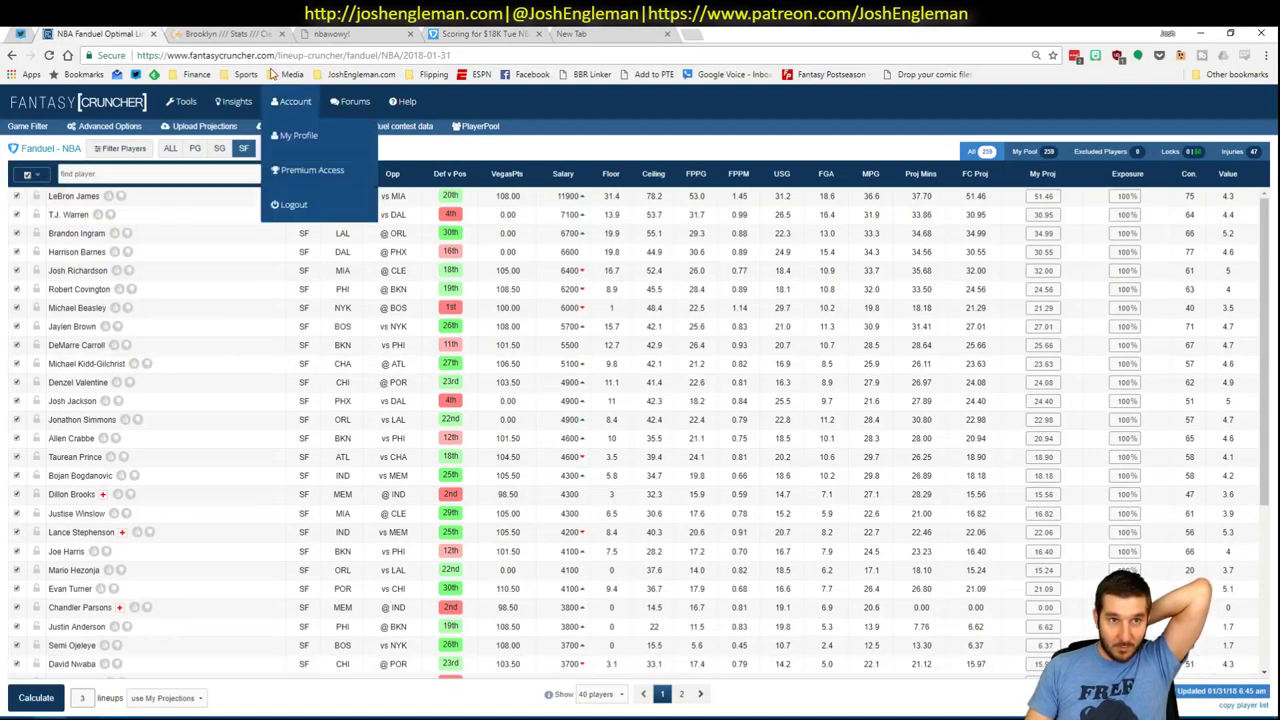
{"action": "left_click", "coordinate": [249, 32]}
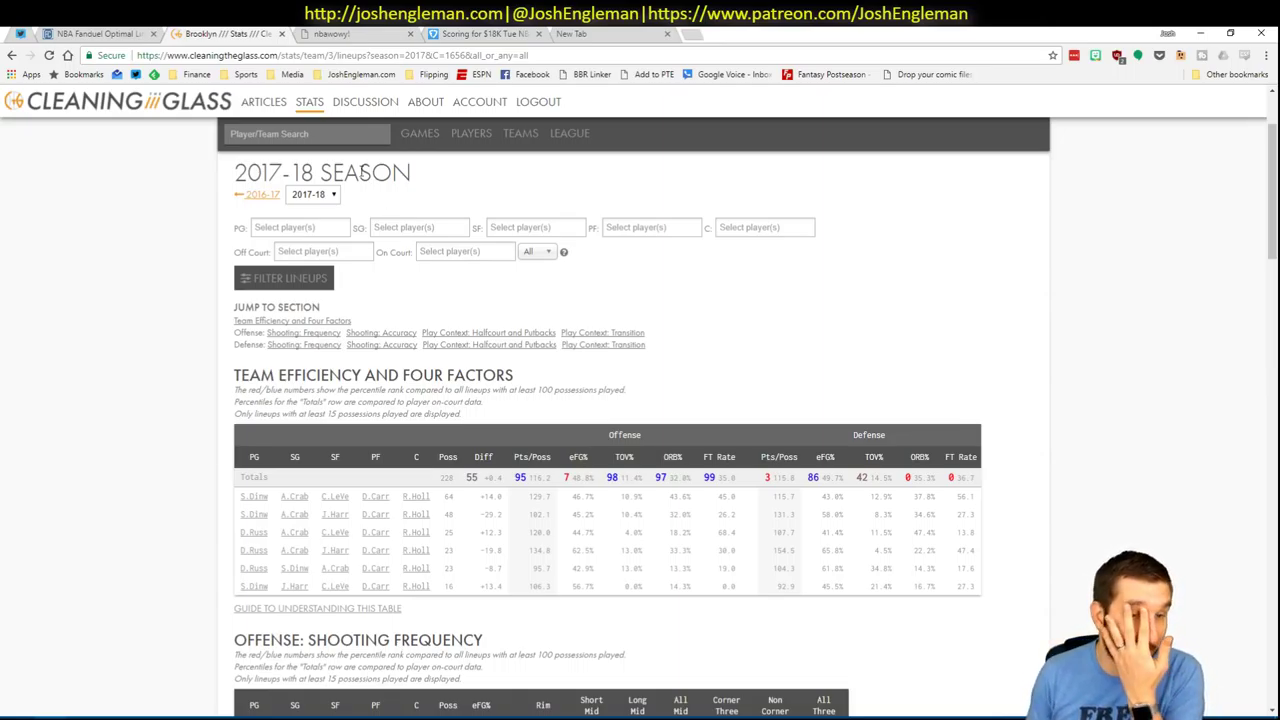
{"action": "left_click", "coordinate": [320, 134]}
{"action": "type", "text": "cle"}
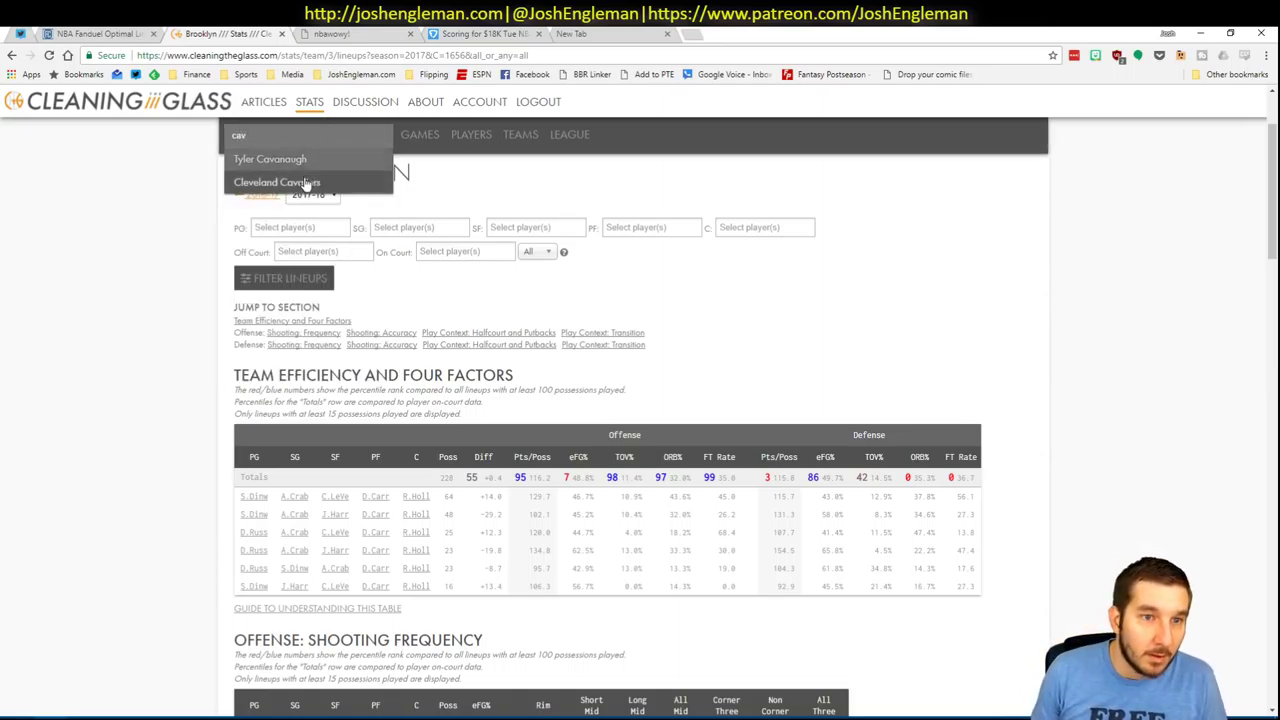
{"action": "left_click", "coordinate": [306, 177]}
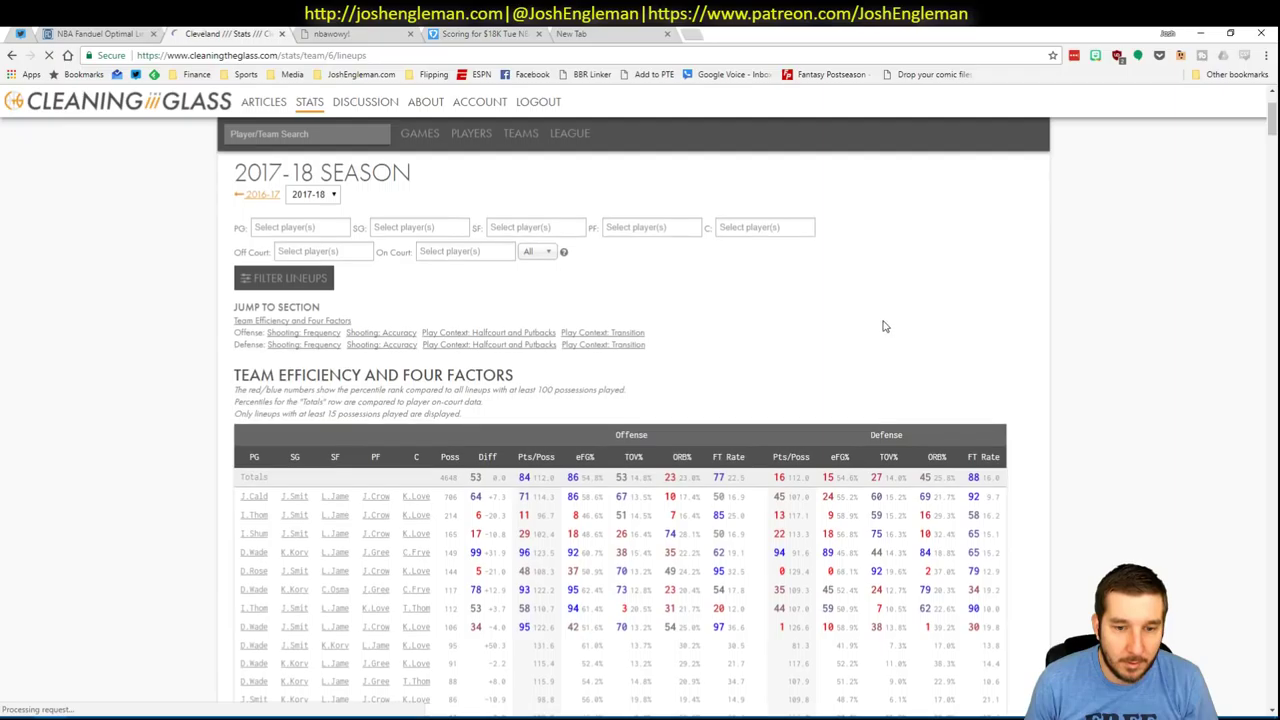
- Filter the Cleveland Cavaliers' 2017-18 lineup statistics to lineups with Kevin Love off court
{"action": "scroll", "coordinate": [886, 323], "scroll_direction": "down", "scroll_amount": 2}
{"action": "double_click", "coordinate": [542, 478]}
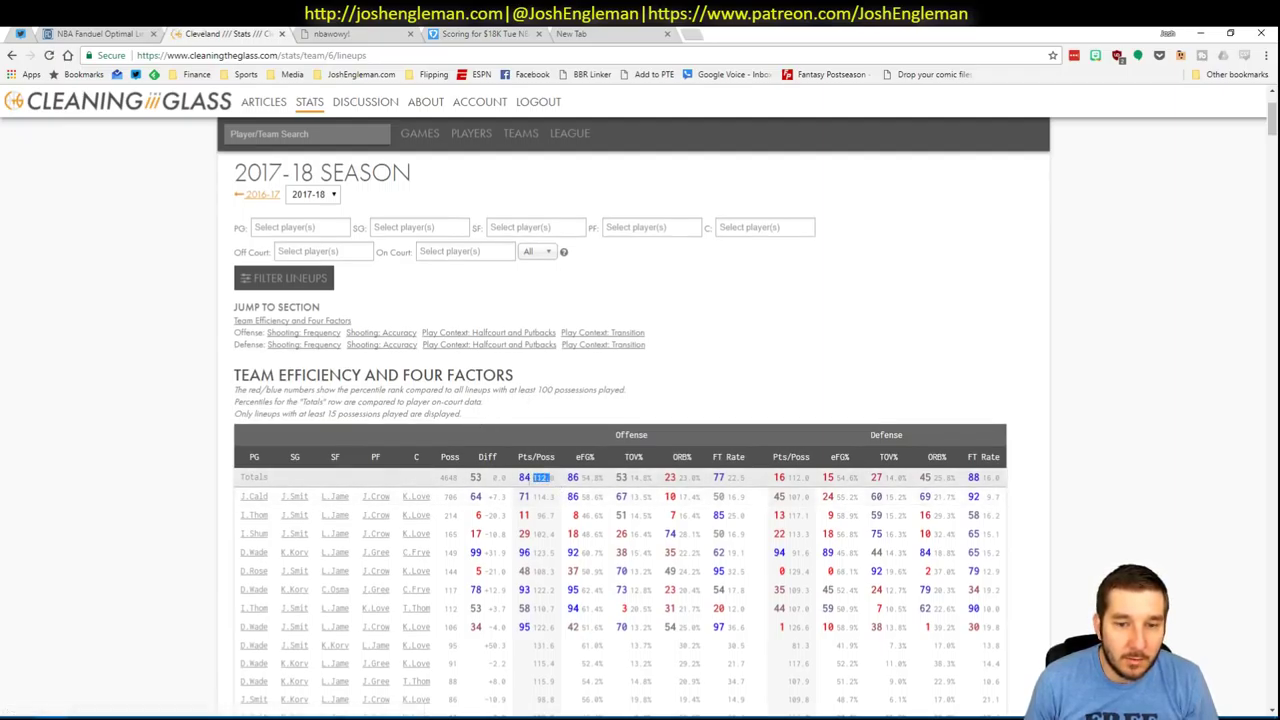
{"action": "left_click", "coordinate": [354, 250]}
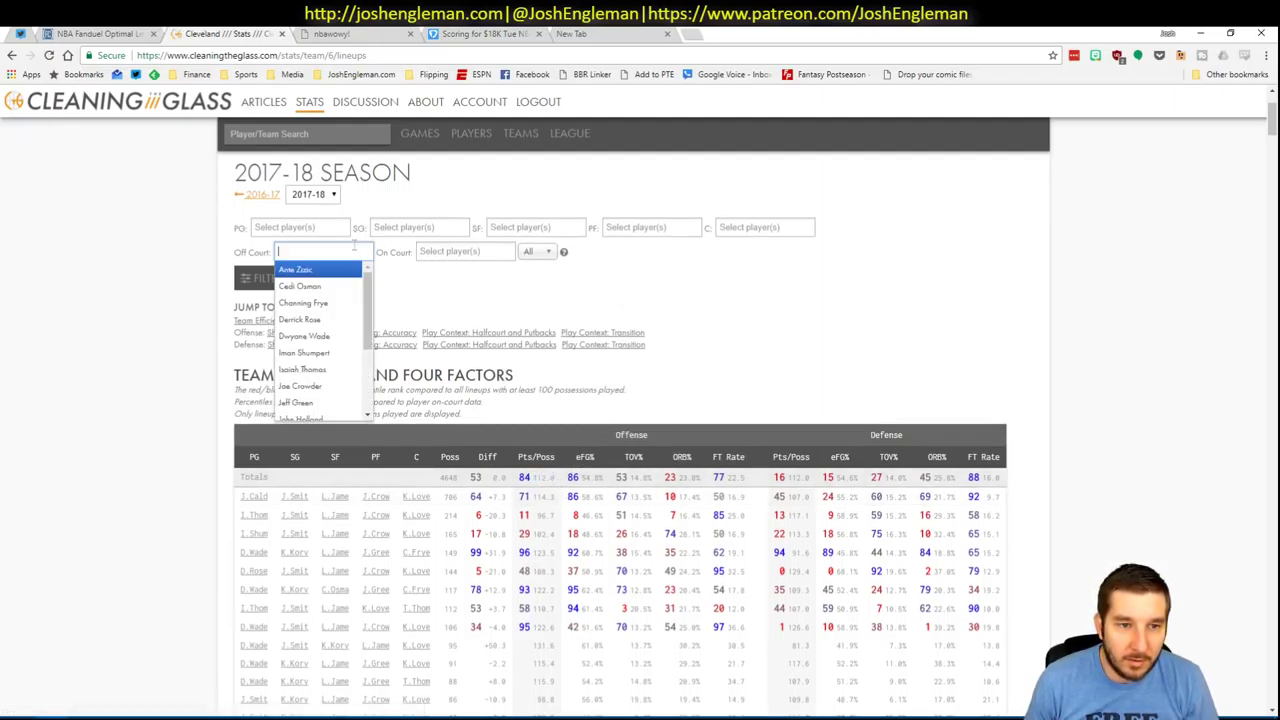
{"action": "type", "text": "kev"}
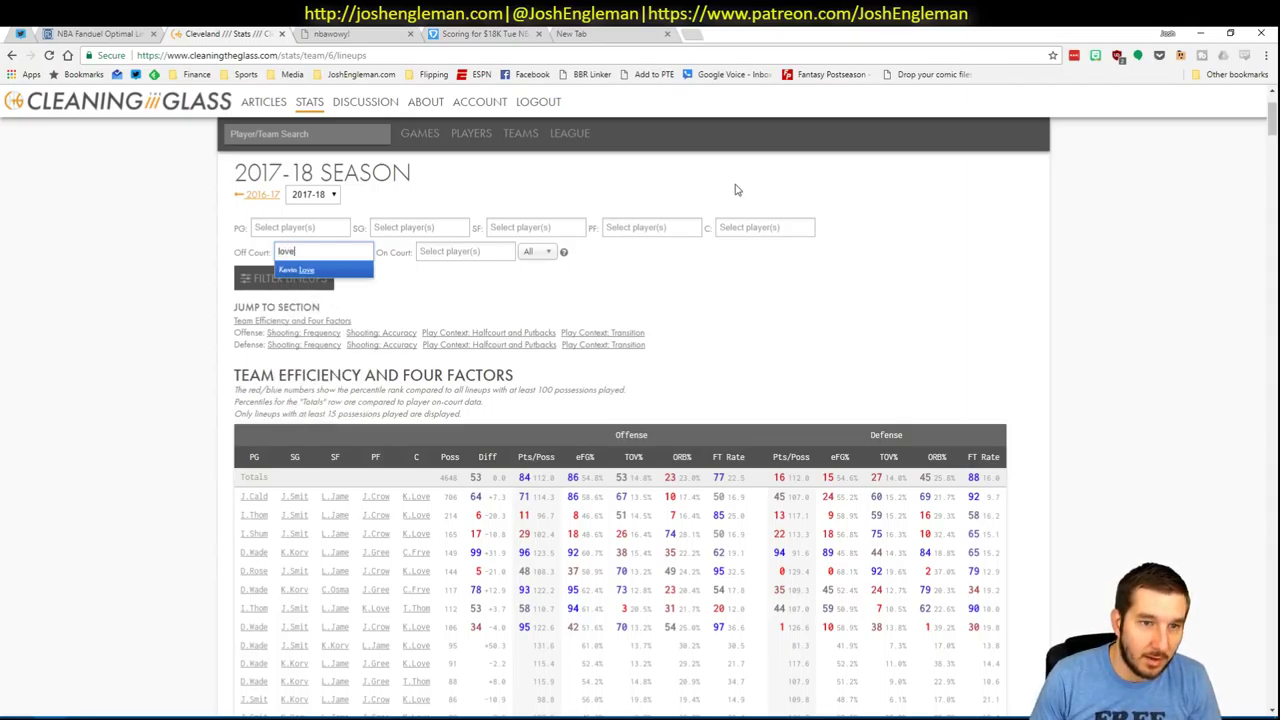
{"action": "left_click", "coordinate": [304, 270]}
{"action": "left_click", "coordinate": [310, 280]}
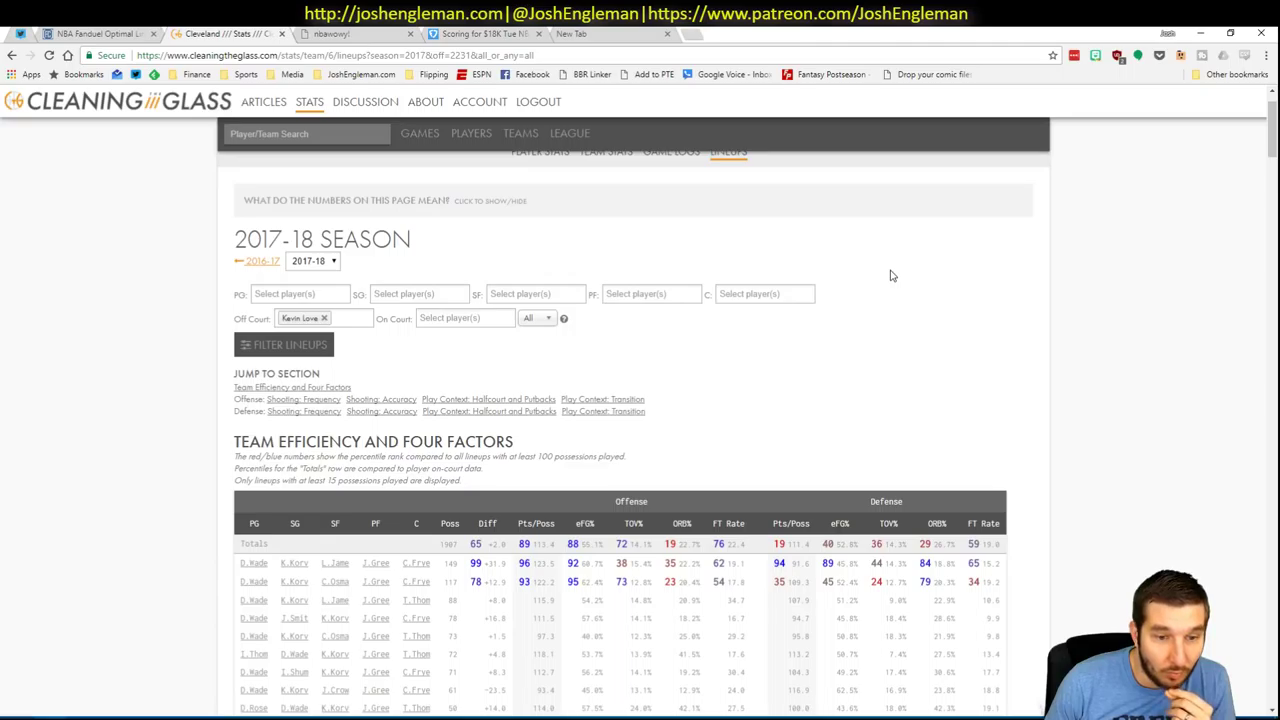
- Review the team efficiency figures for lineups without Kevin Love and clear the off-court filter
{"action": "scroll", "coordinate": [892, 275], "scroll_direction": "down", "scroll_amount": 1}
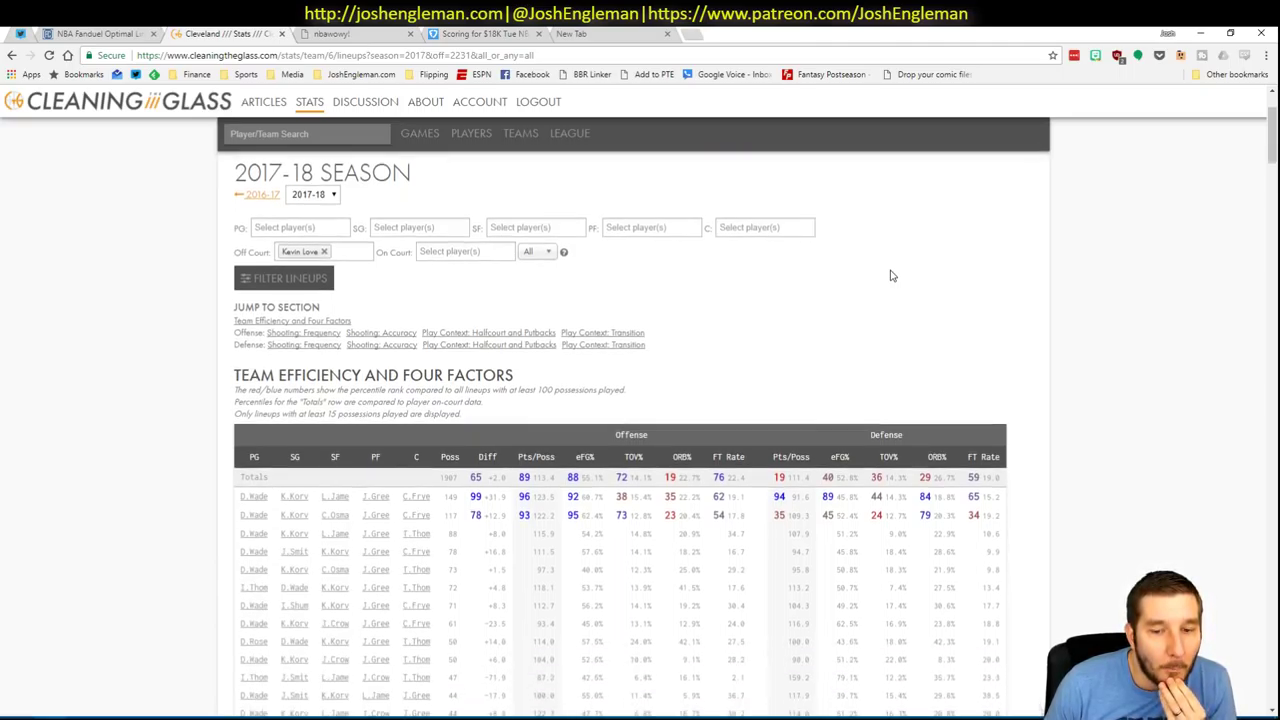
{"action": "scroll", "coordinate": [892, 275], "scroll_direction": "down", "scroll_amount": 1}
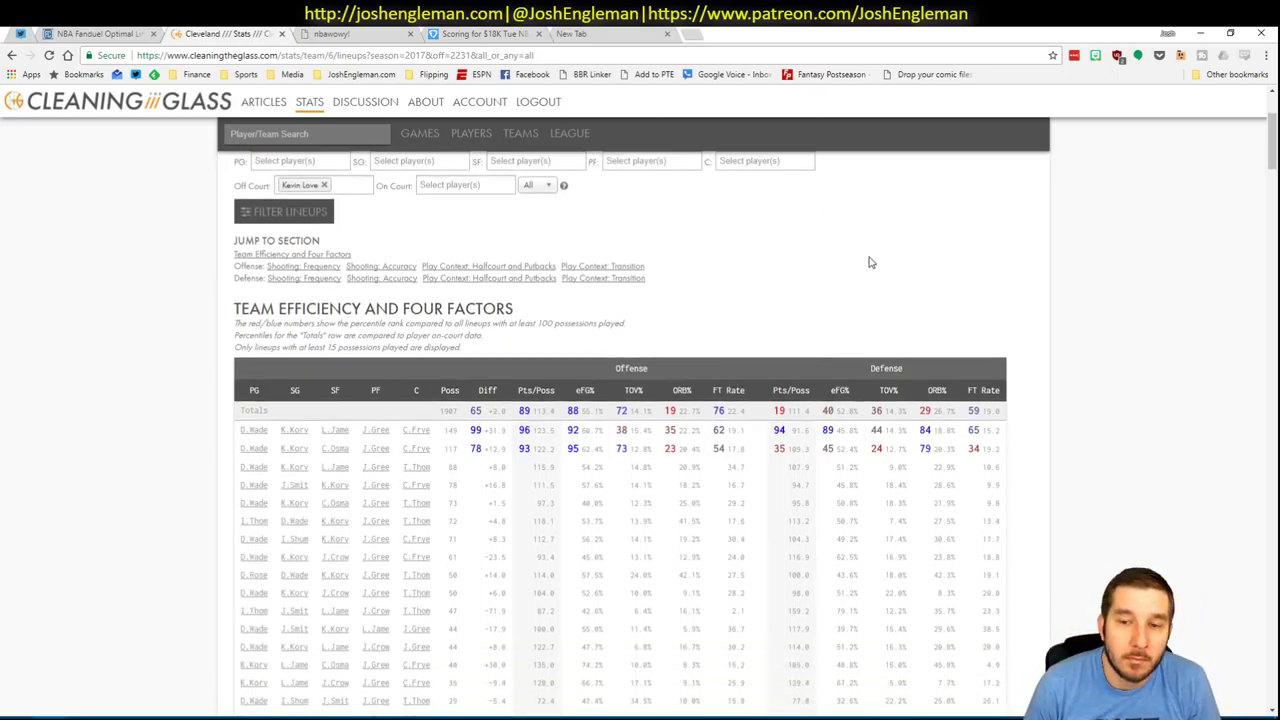
{"action": "left_click", "coordinate": [325, 186]}
{"action": "left_click", "coordinate": [320, 214]}
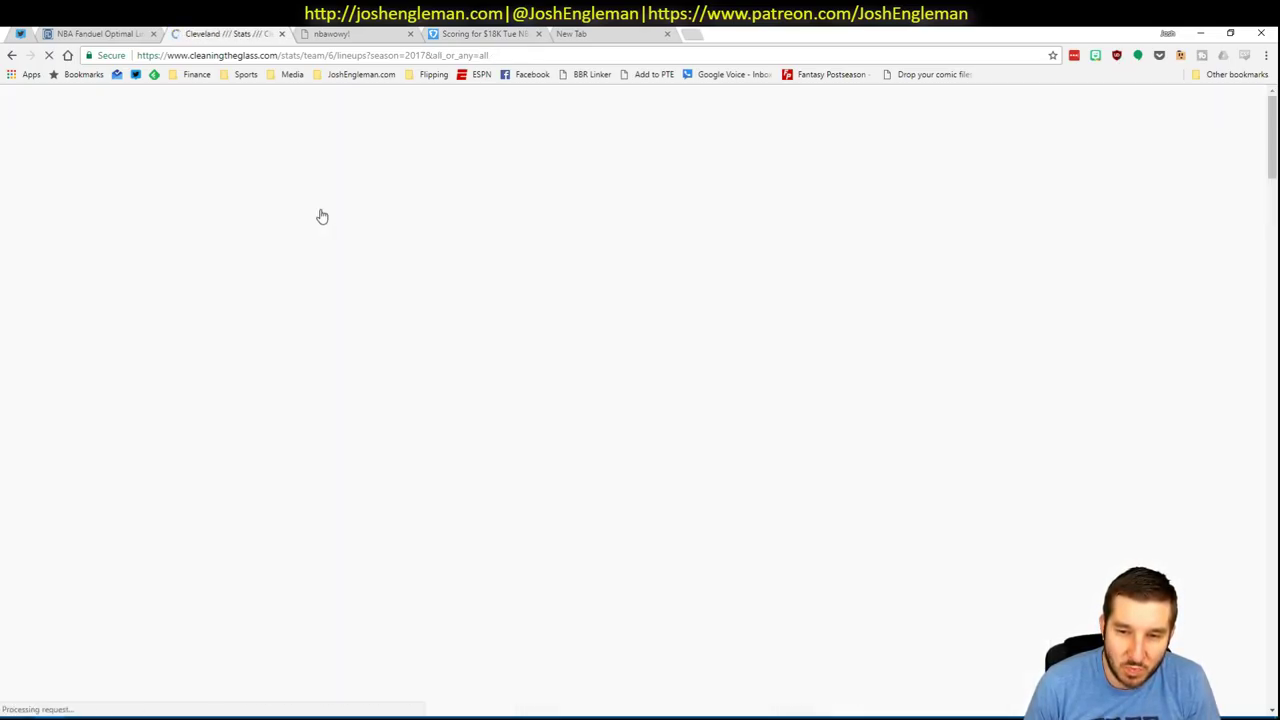
- Switch back to Excel and review the CLE players' recent minutes and FD points in the pivot table
{"action": "key", "text": "alt+Tab"}
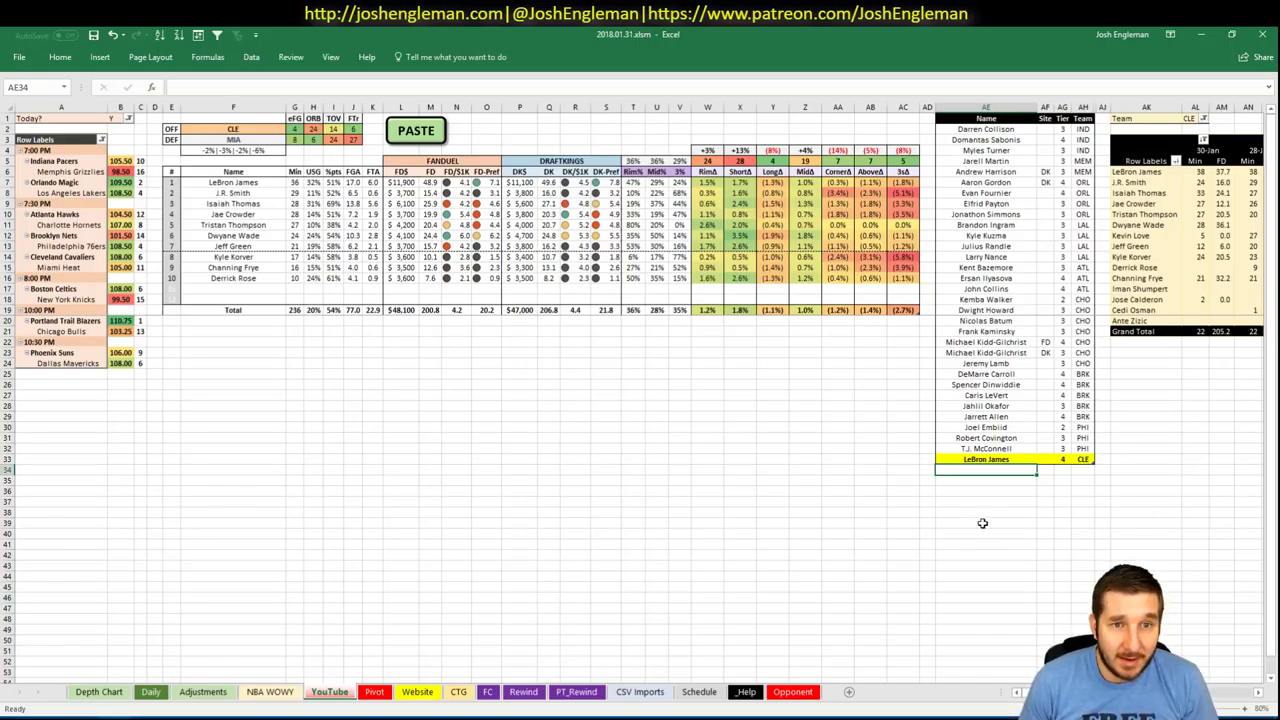
{"action": "scroll", "coordinate": [640, 390], "scroll_direction": "right", "scroll_amount": 7}
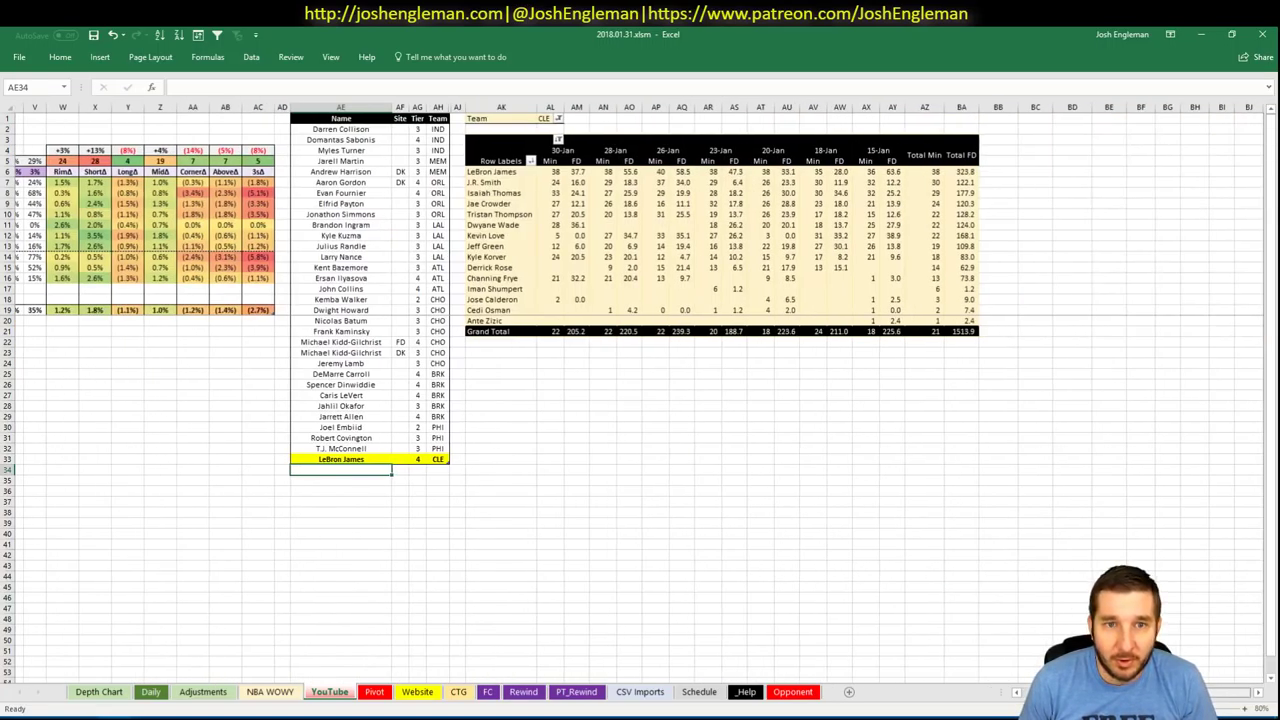
{"action": "scroll", "coordinate": [640, 390], "scroll_direction": "right", "scroll_amount": 1}
{"action": "scroll", "coordinate": [640, 390], "scroll_direction": "left", "scroll_amount": 7}
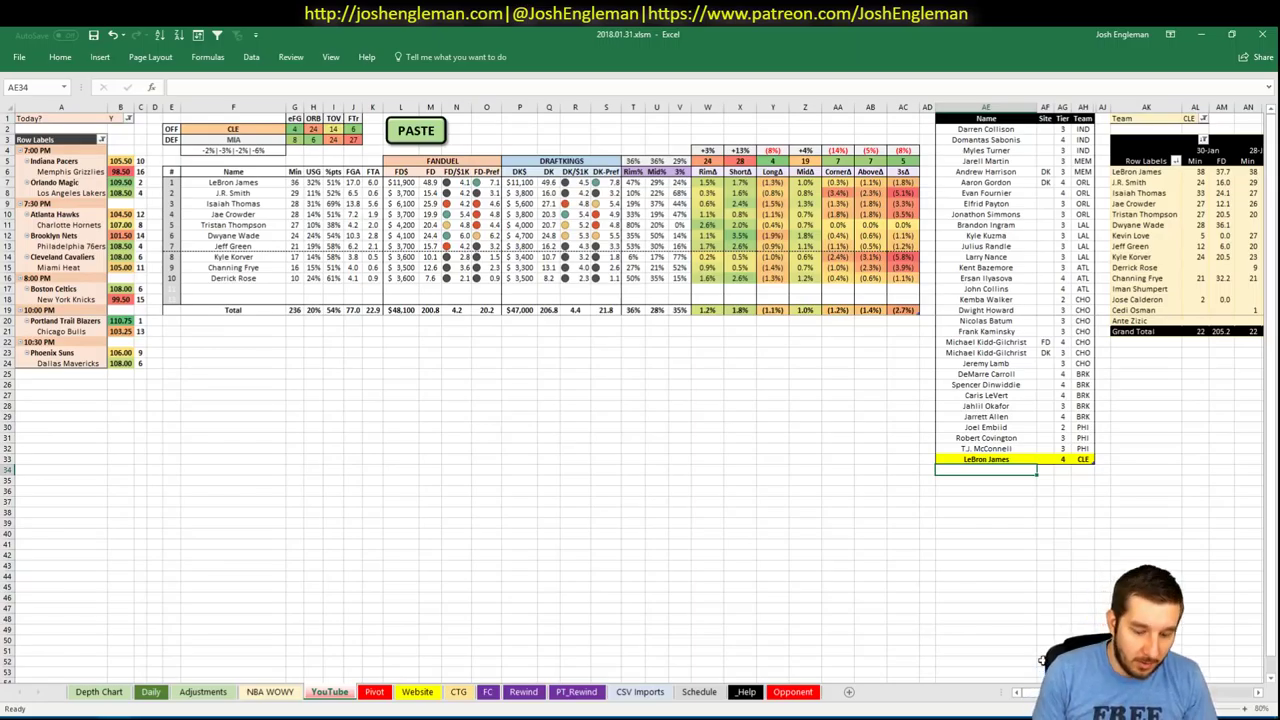
- Add Jae Crowder to the pick list with tier 3
{"action": "type", "text": "Jae Crowd"}
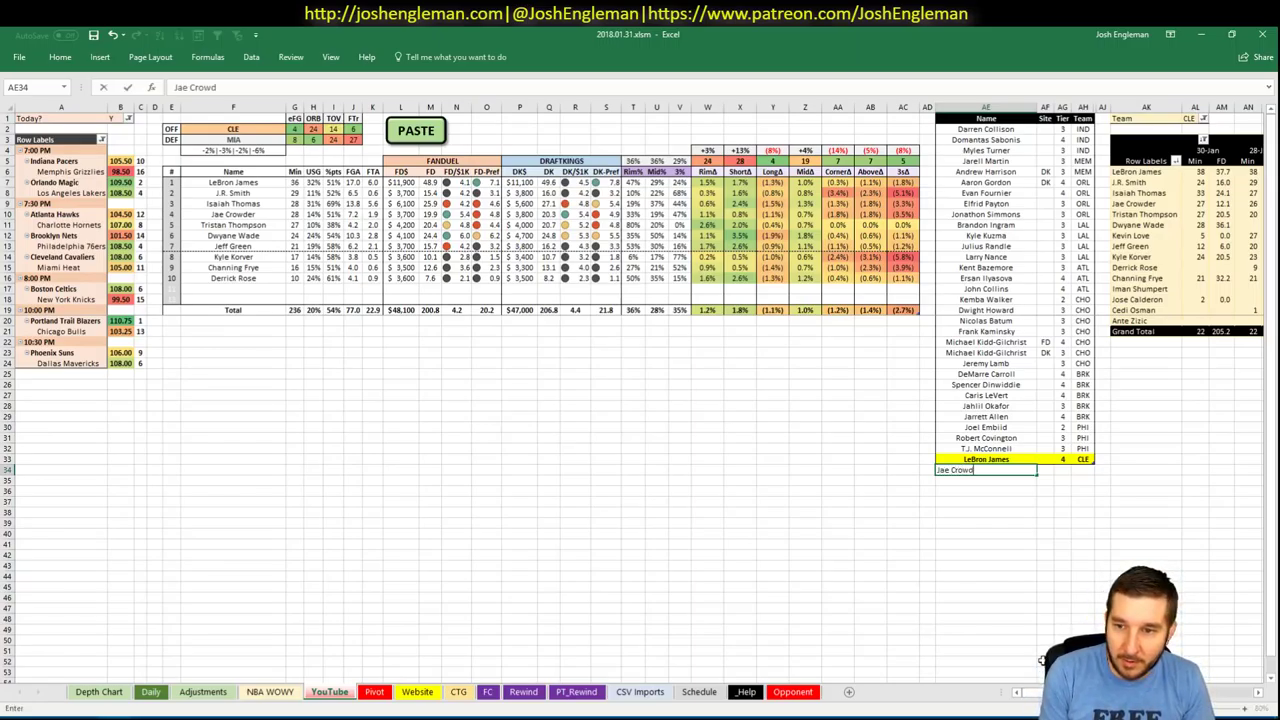
{"action": "type", "text": "er"}
{"action": "key", "text": "Tab"}
{"action": "key", "text": "Tab"}
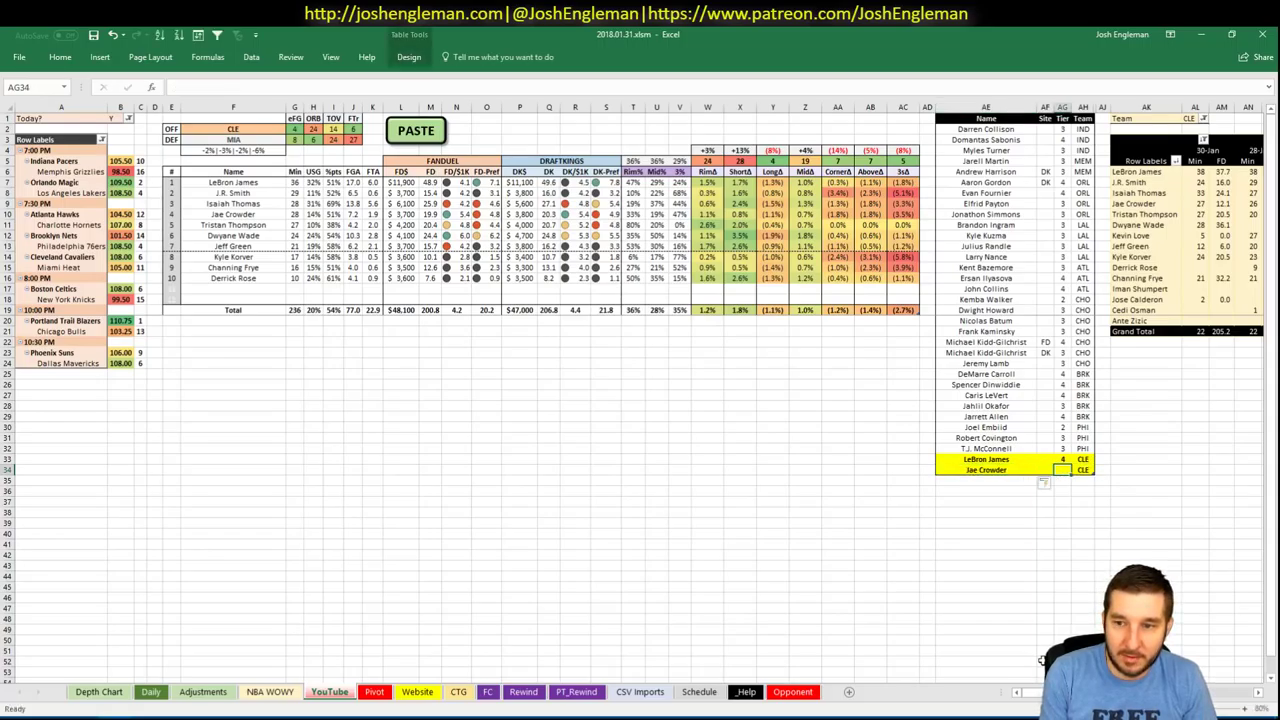
{"action": "type", "text": "3"}
{"action": "key", "text": "Return"}
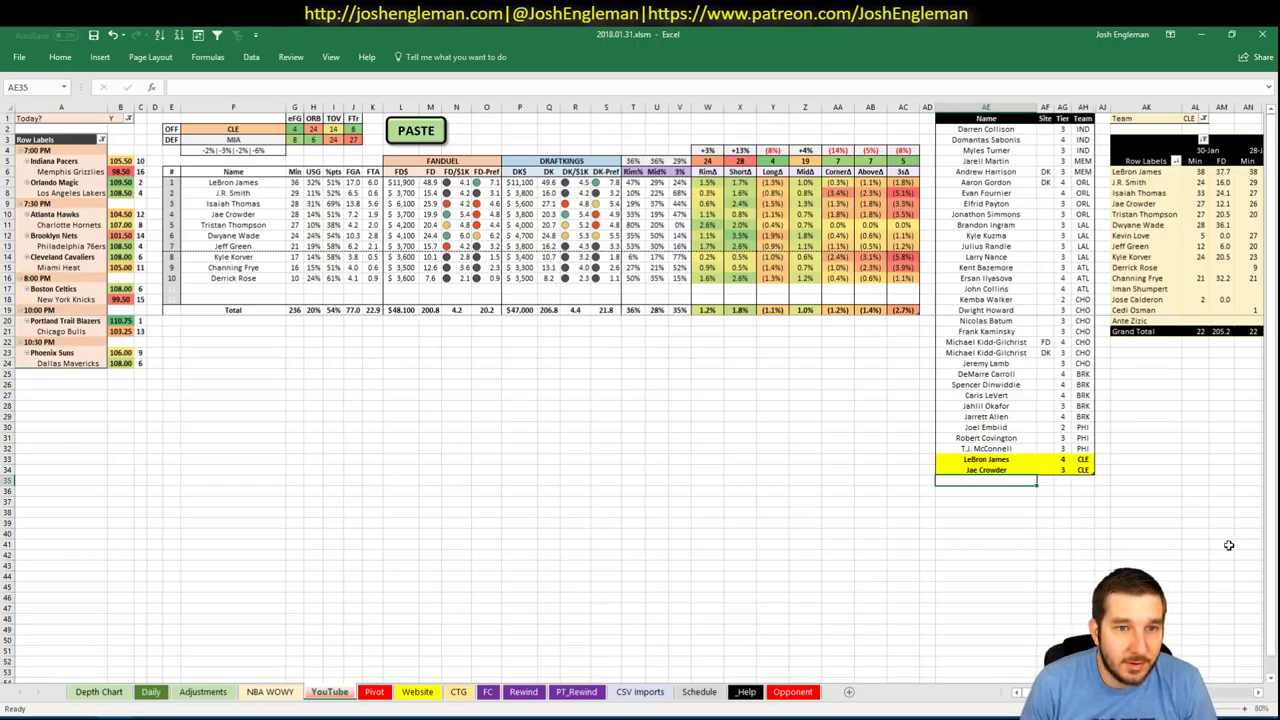
- Check the CLE recent-games pivot table and add Tristan Thompson to the pick list with tier 3
{"action": "scroll", "coordinate": [640, 400], "scroll_direction": "right", "scroll_amount": 5}
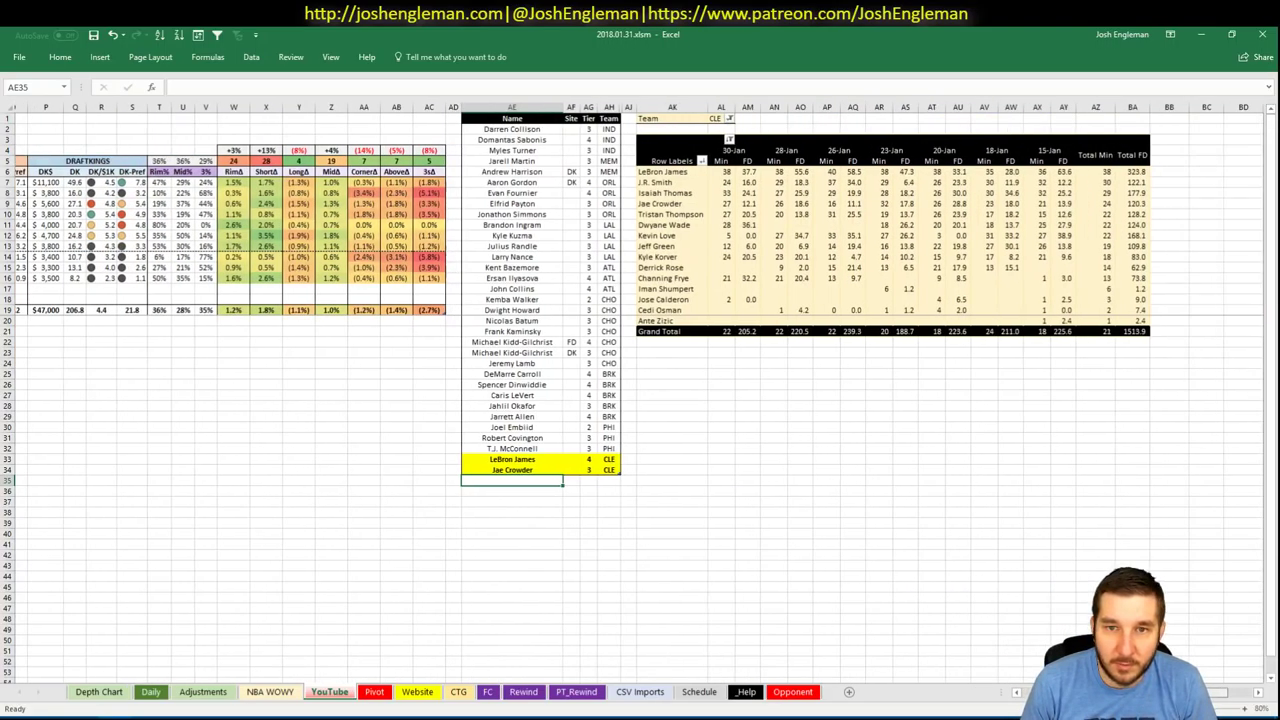
{"action": "scroll", "coordinate": [1014, 667], "scroll_direction": "left", "scroll_amount": 5}
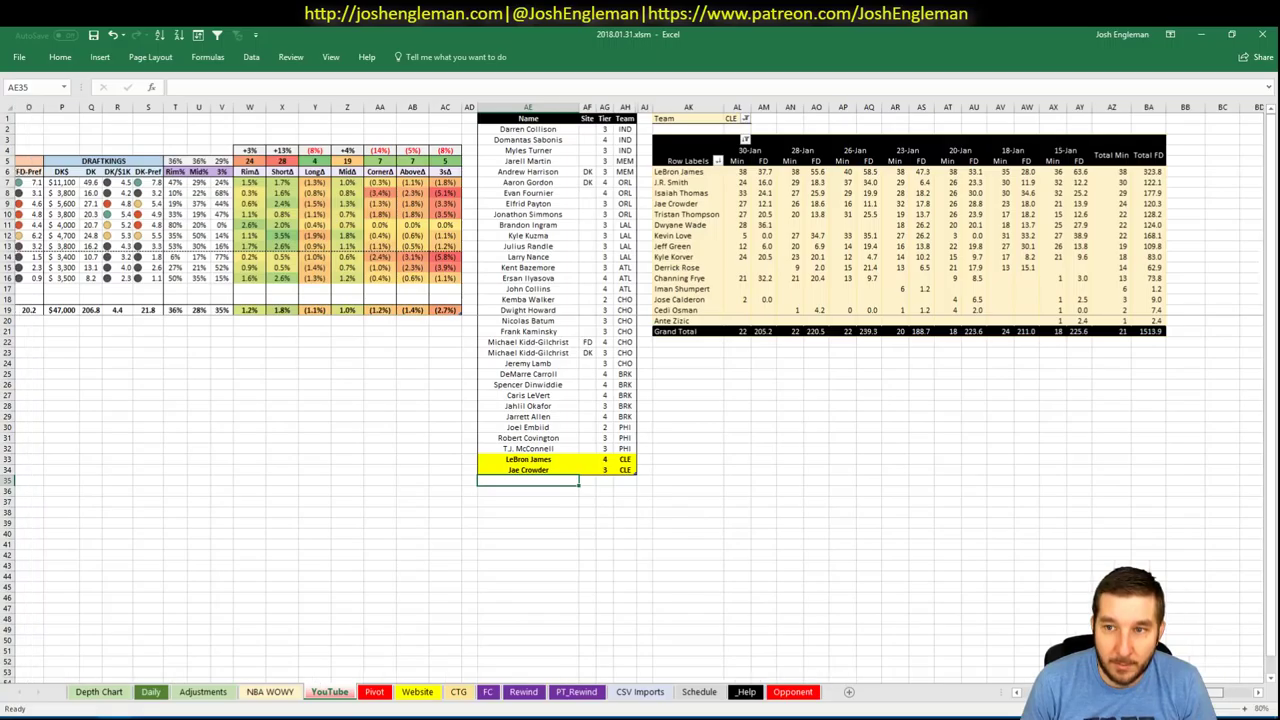
{"action": "type", "text": "Trist"}
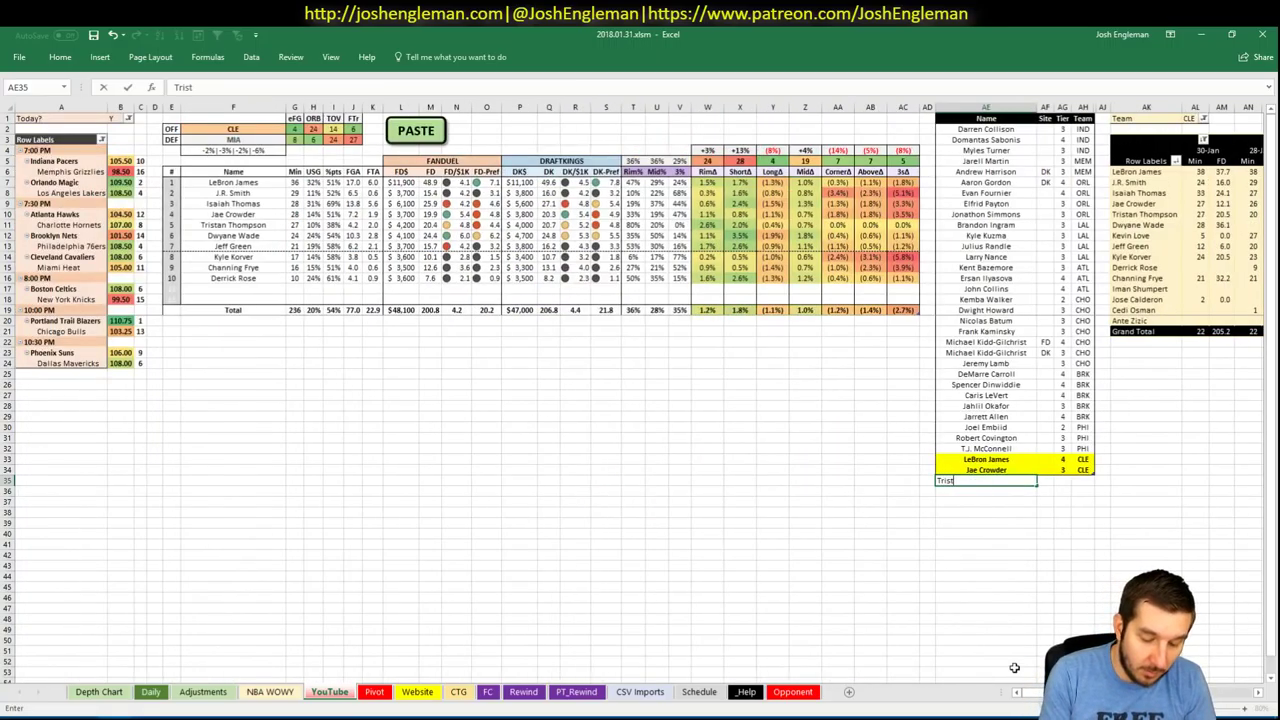
{"action": "type", "text": "an Thompson"}
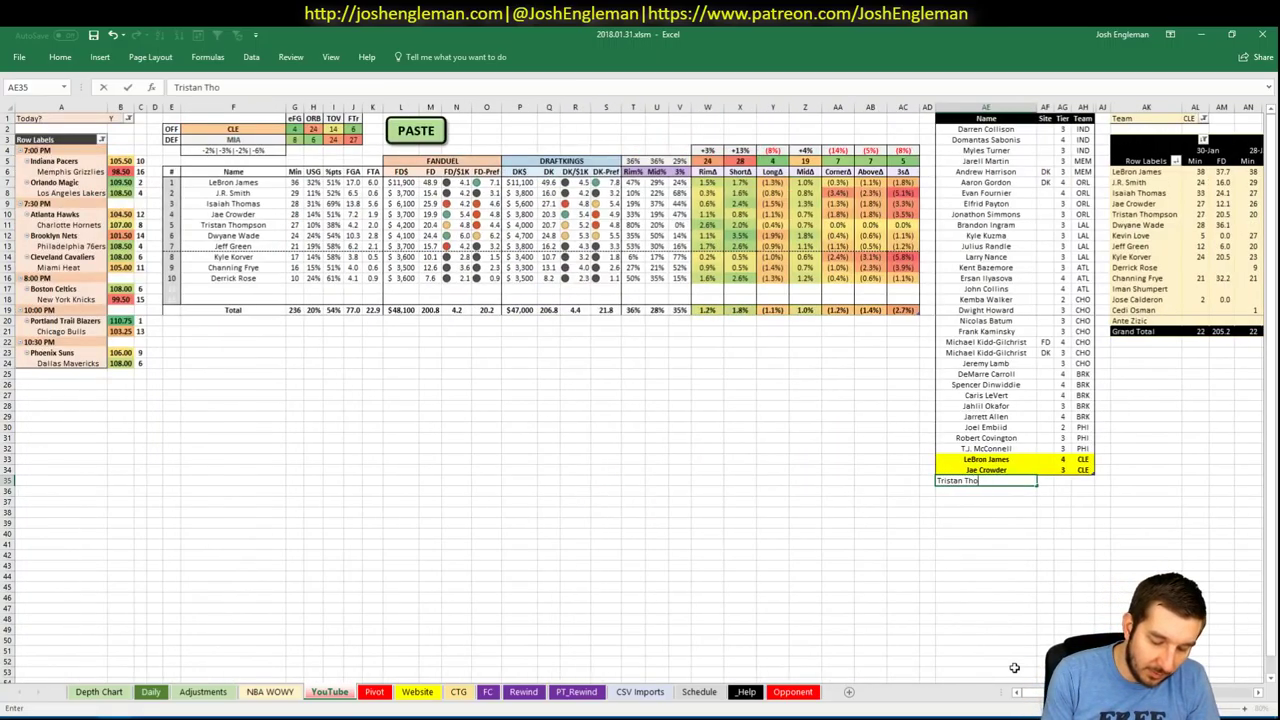
{"action": "key", "text": "Tab"}
{"action": "key", "text": "Tab"}
{"action": "type", "text": "3"}
{"action": "key", "text": "Return"}
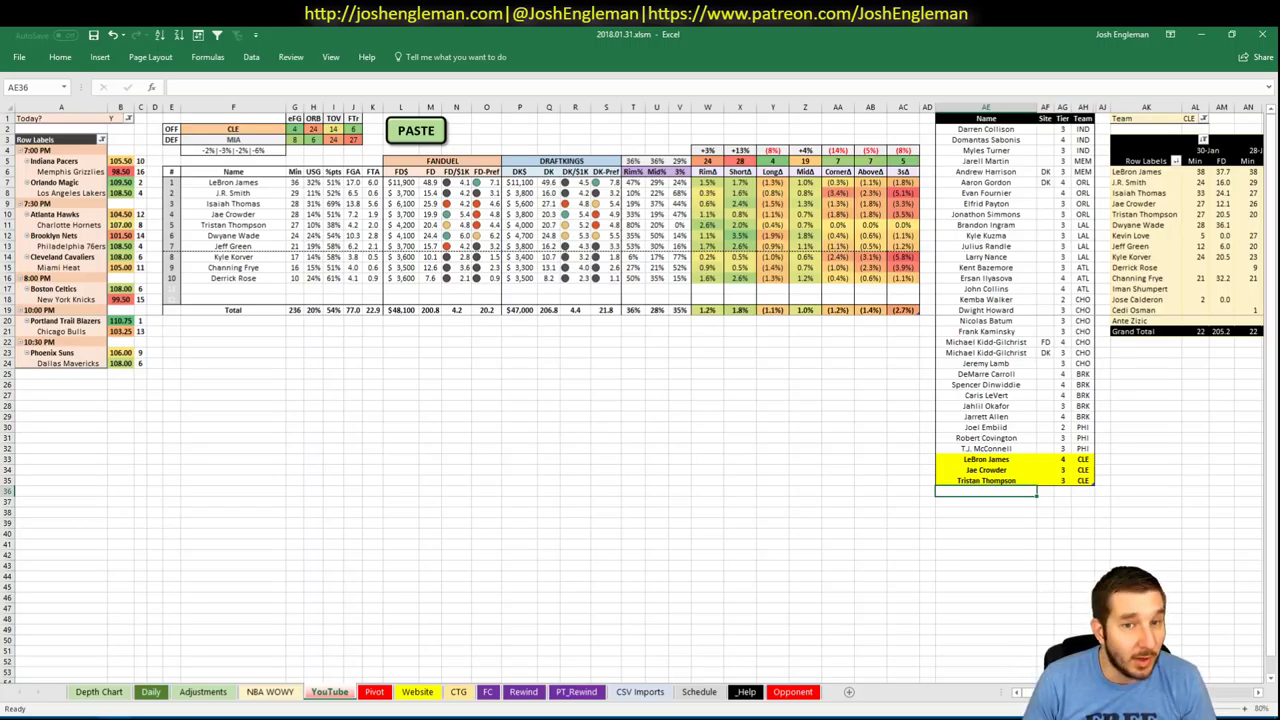
- Check the CLE recent games again and add Dwyane Wade to the pick list with tier 3
{"action": "scroll", "coordinate": [640, 400], "scroll_direction": "right", "scroll_amount": 5}
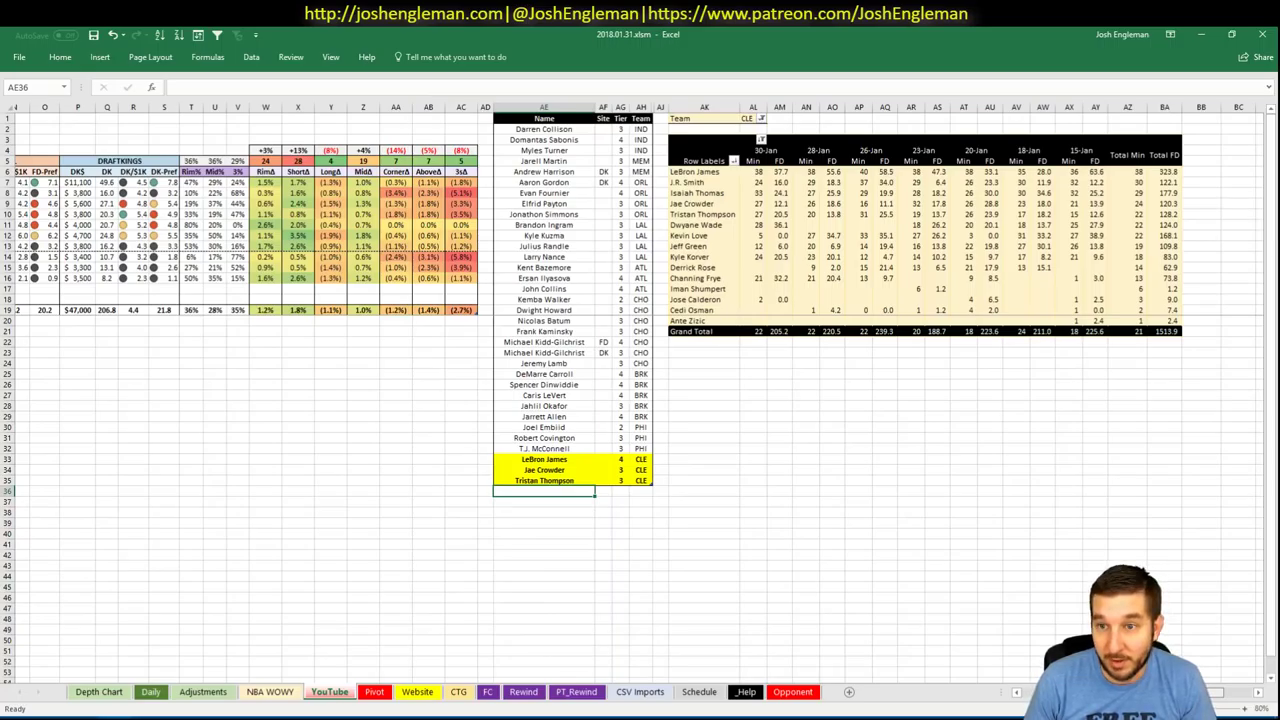
{"action": "scroll", "coordinate": [1000, 665], "scroll_direction": "left", "scroll_amount": 5}
{"action": "type", "text": "Dwya"}
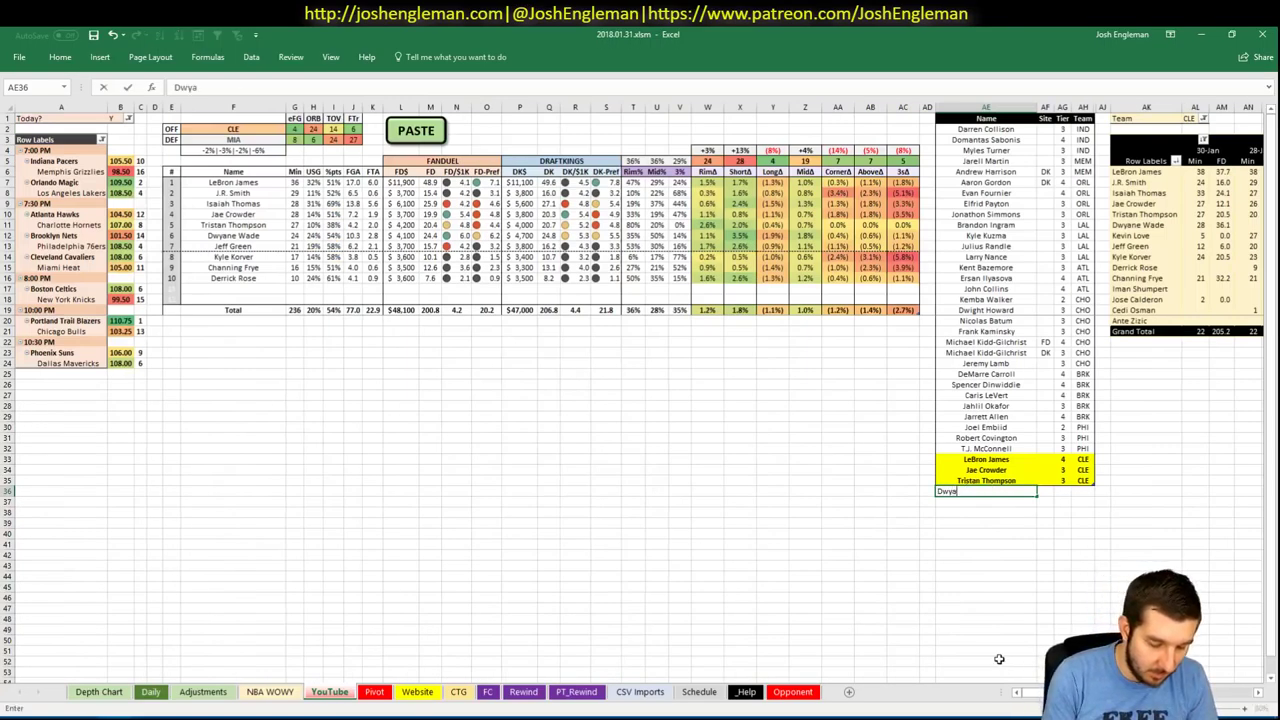
{"action": "type", "text": "ne Wade"}
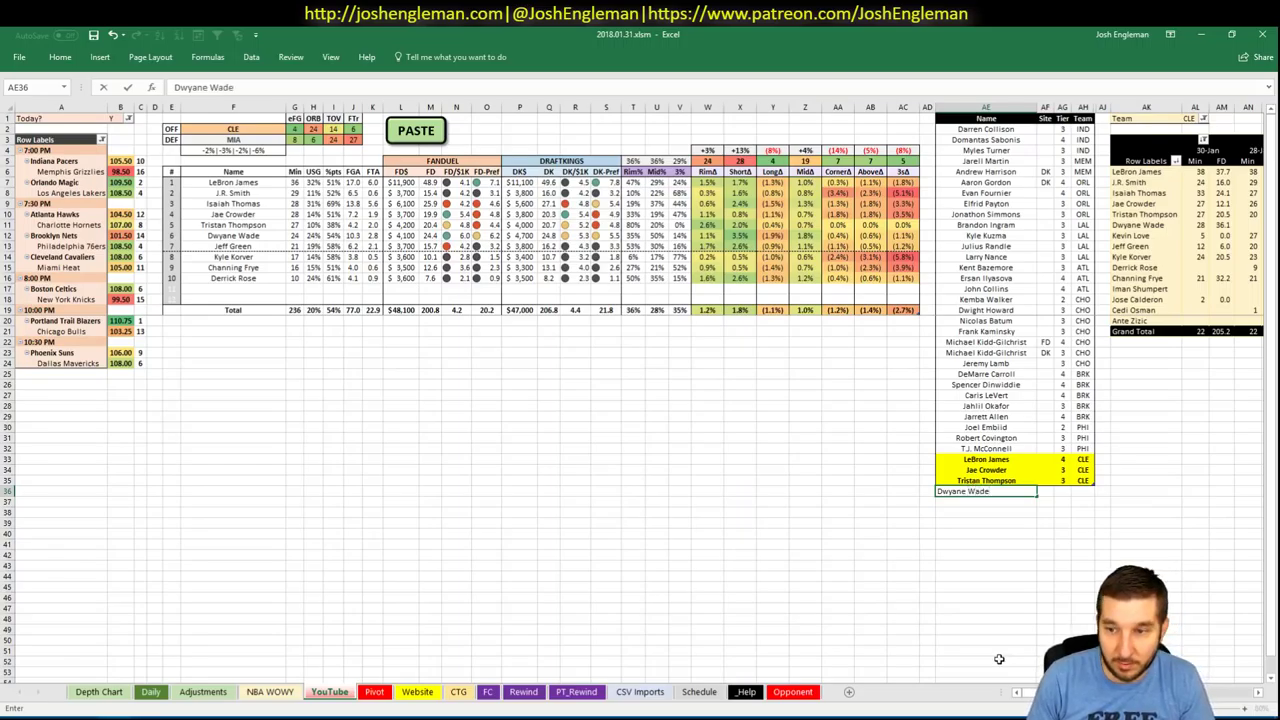
{"action": "key", "text": "Return"}
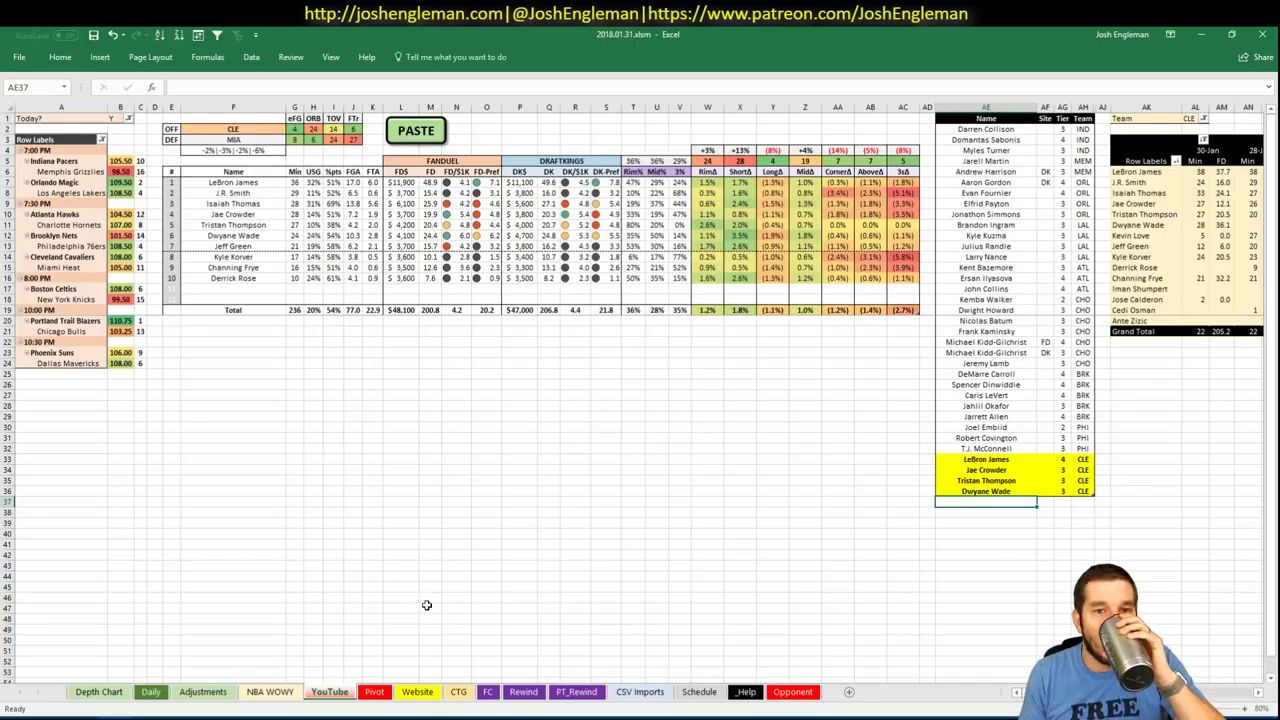
- Set the OFF team above the projections table to MIA
{"action": "left_click", "coordinate": [262, 126]}
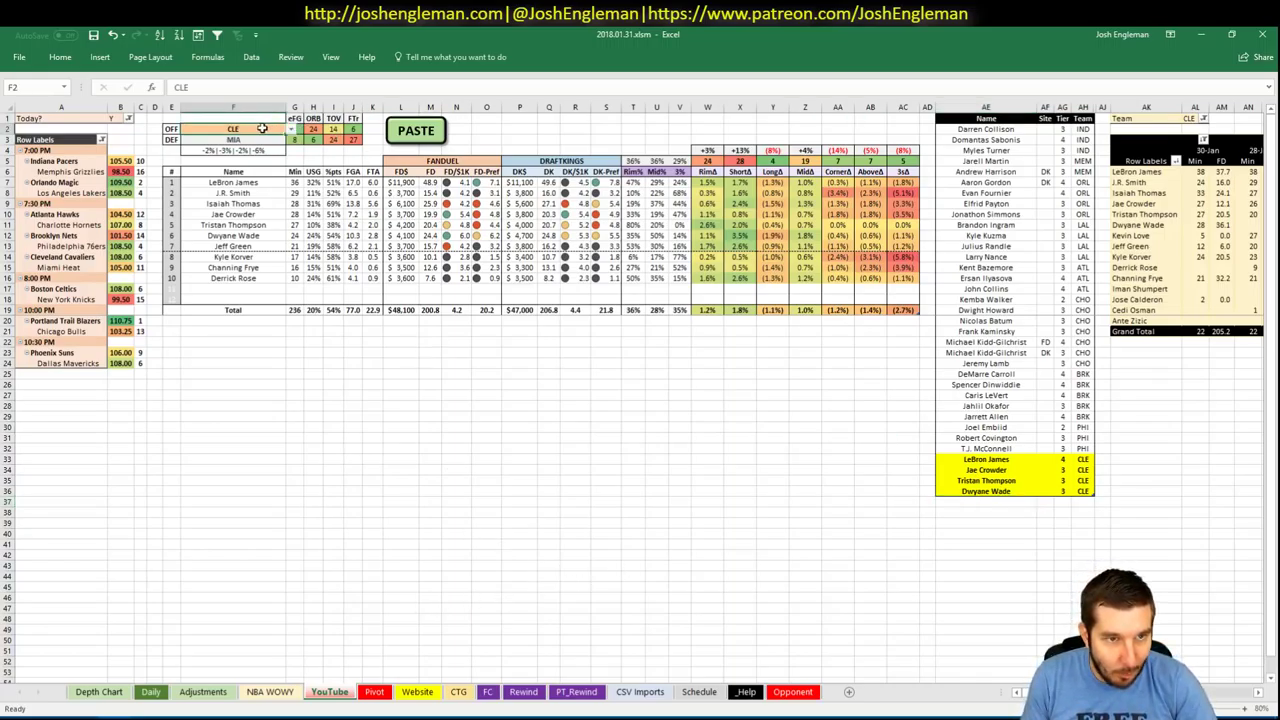
{"action": "type", "text": "MIA"}
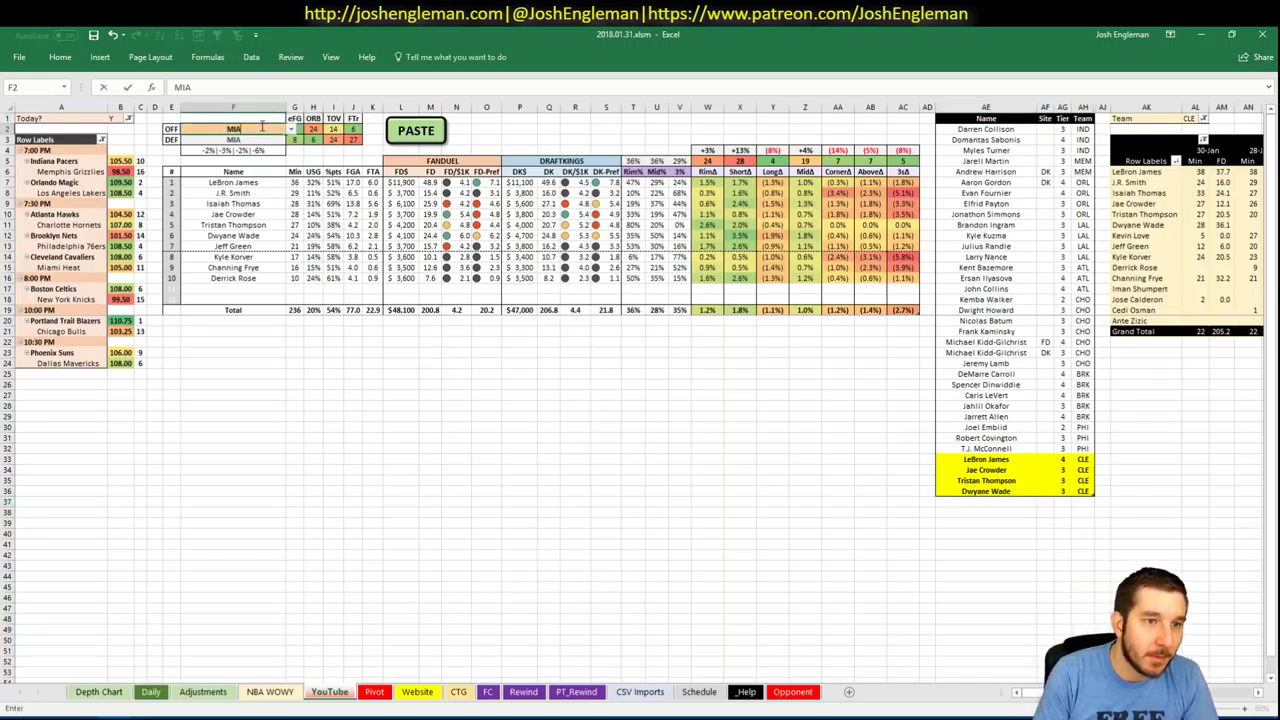
{"action": "key", "text": "Return"}
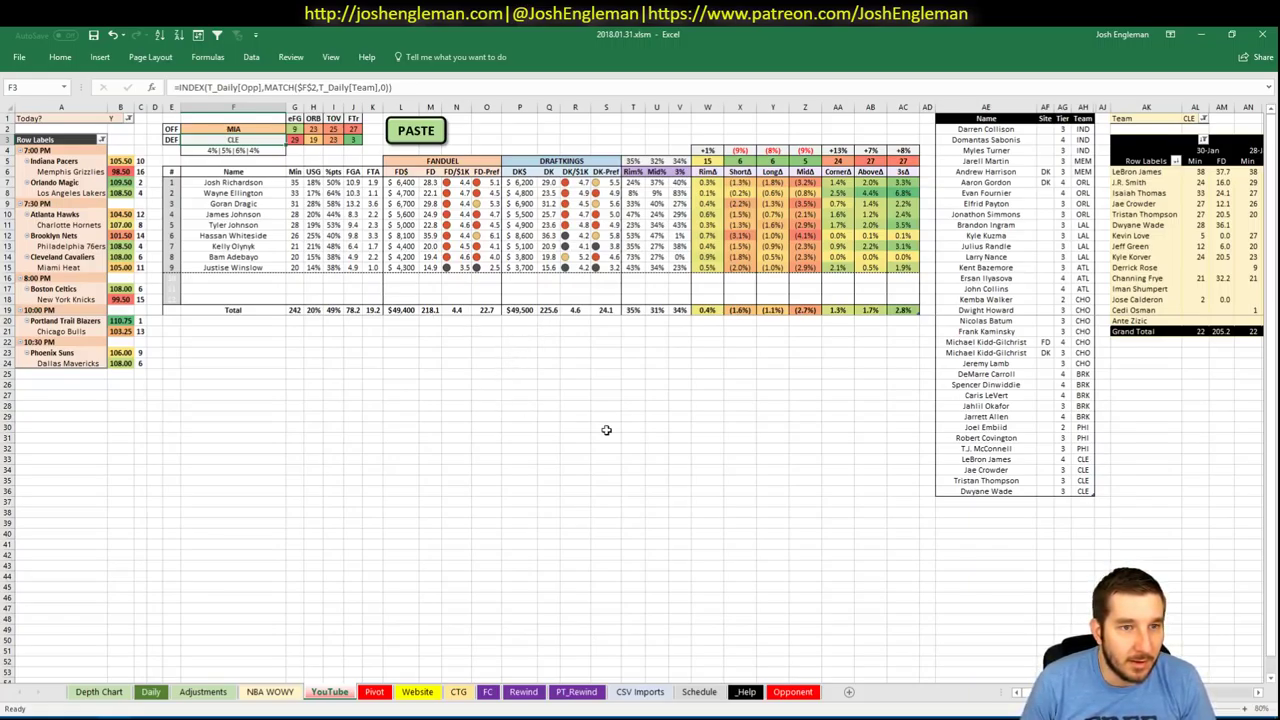
- Filter the recent-games pivot table to team MIA and review the players' minutes and FD points by date
{"action": "left_click", "coordinate": [764, 511]}
{"action": "left_click", "coordinate": [1193, 119]}
{"action": "type", "text": "MIA"}
{"action": "key", "text": "Return"}
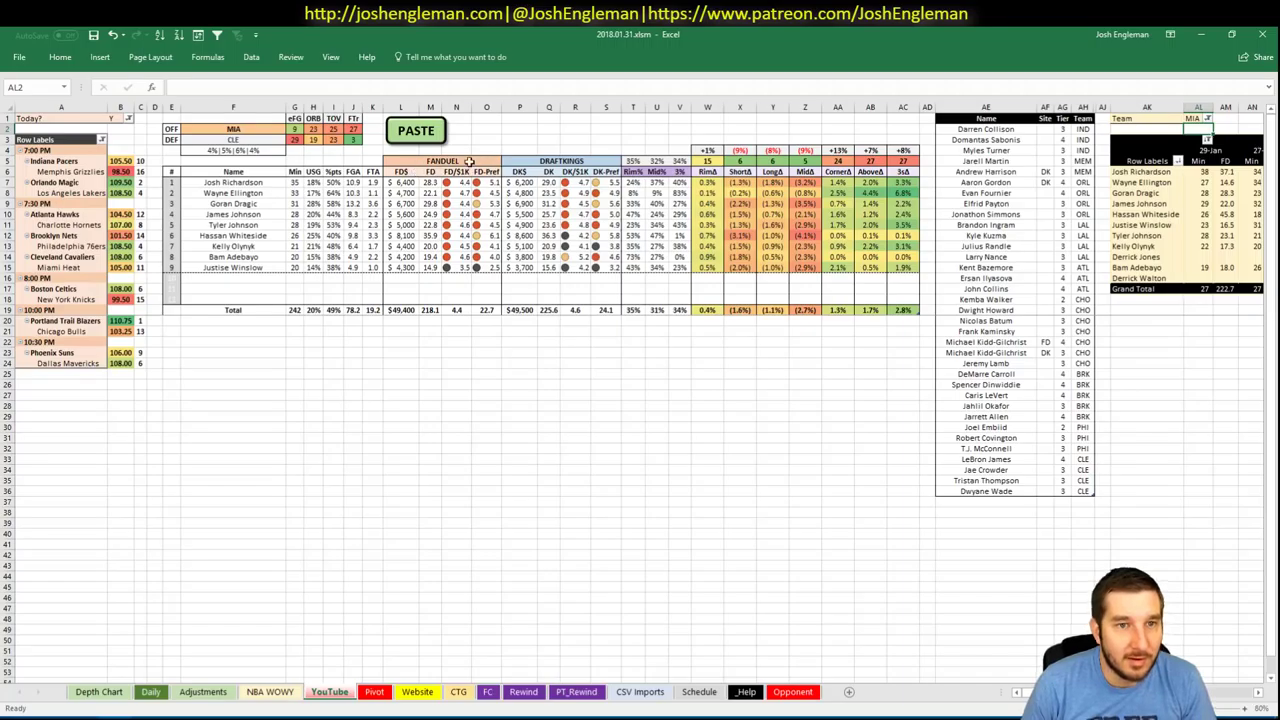
{"action": "left_click", "coordinate": [992, 503]}
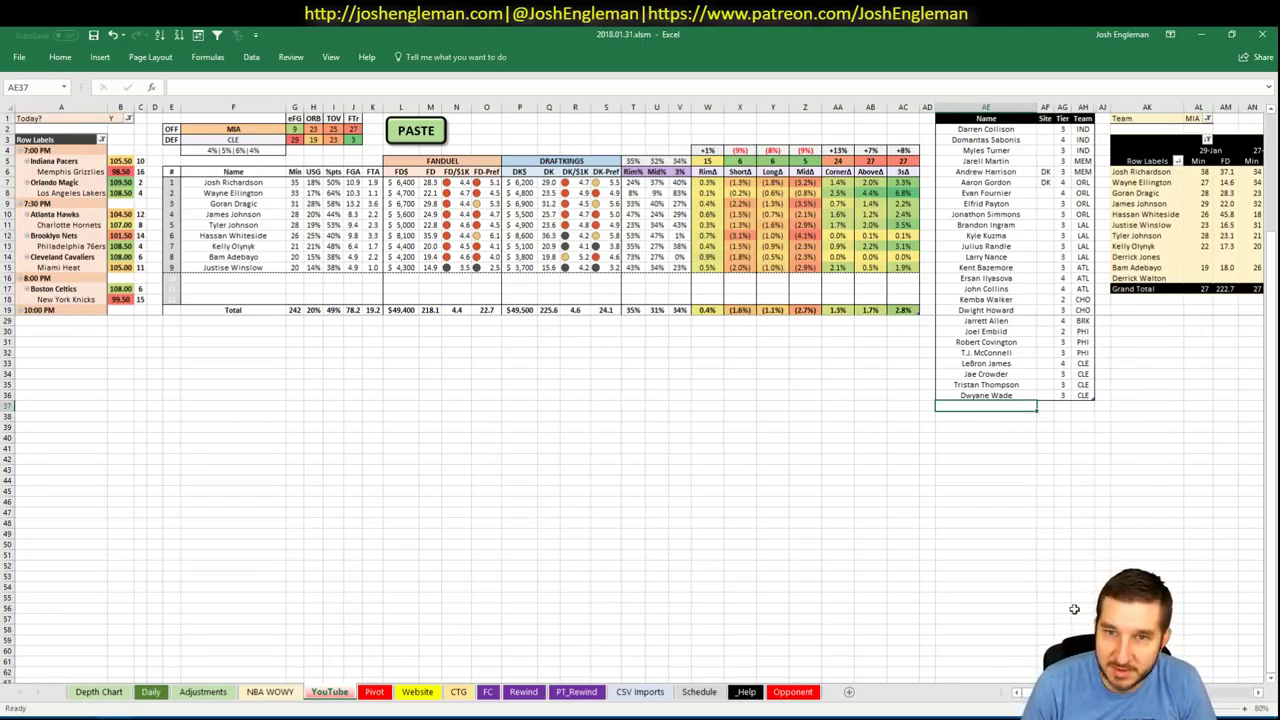
{"action": "scroll", "coordinate": [640, 400], "scroll_direction": "right", "scroll_amount": 7}
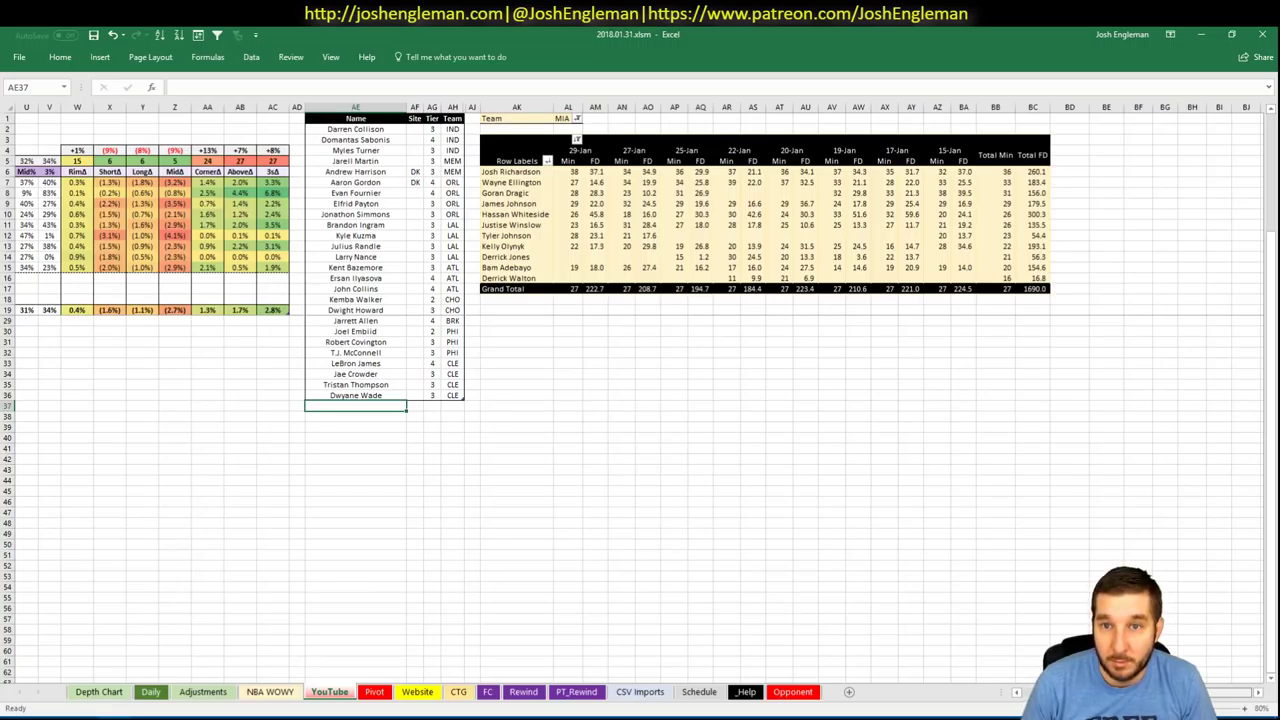
{"action": "scroll", "coordinate": [771, 640], "scroll_direction": "left", "scroll_amount": 7}
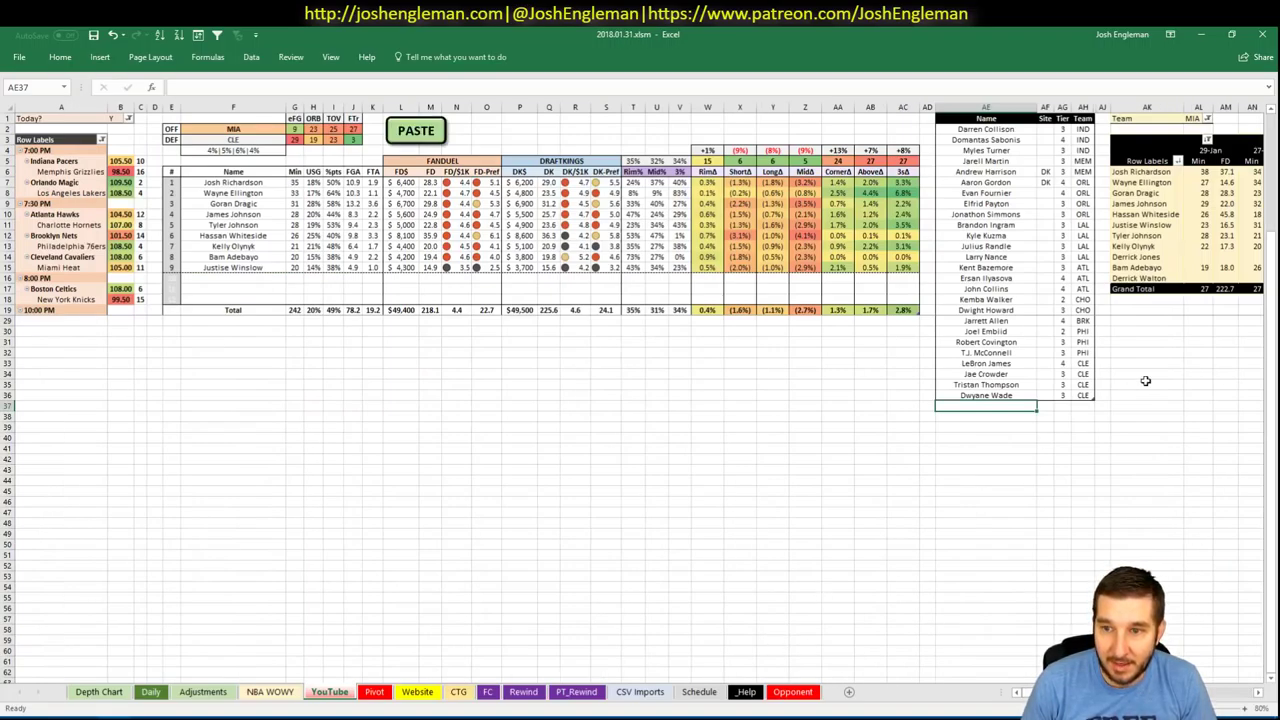
- Add Josh Richardson to the pick list with tier 3
{"action": "type", "text": "Josh Richardon"}
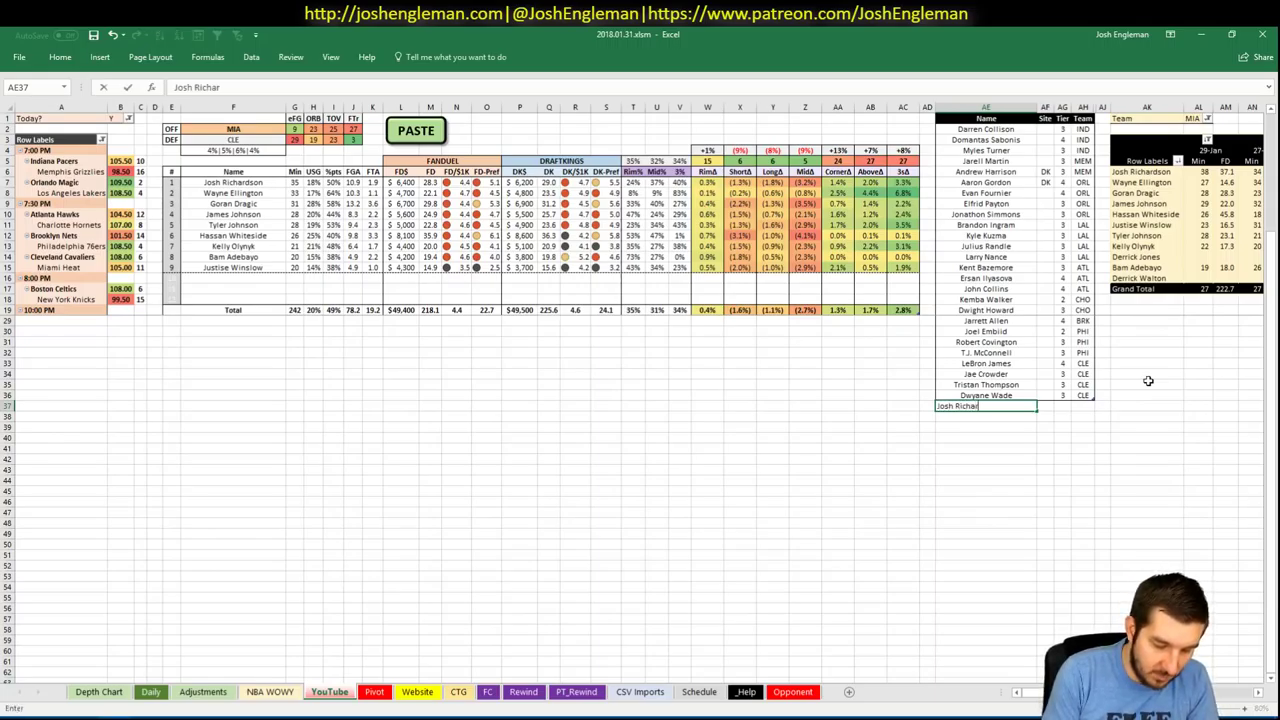
{"action": "key", "text": "BackSpace"}
{"action": "key", "text": "BackSpace"}
{"action": "type", "text": "son"}
{"action": "key", "text": "Tab"}
{"action": "key", "text": "Tab"}
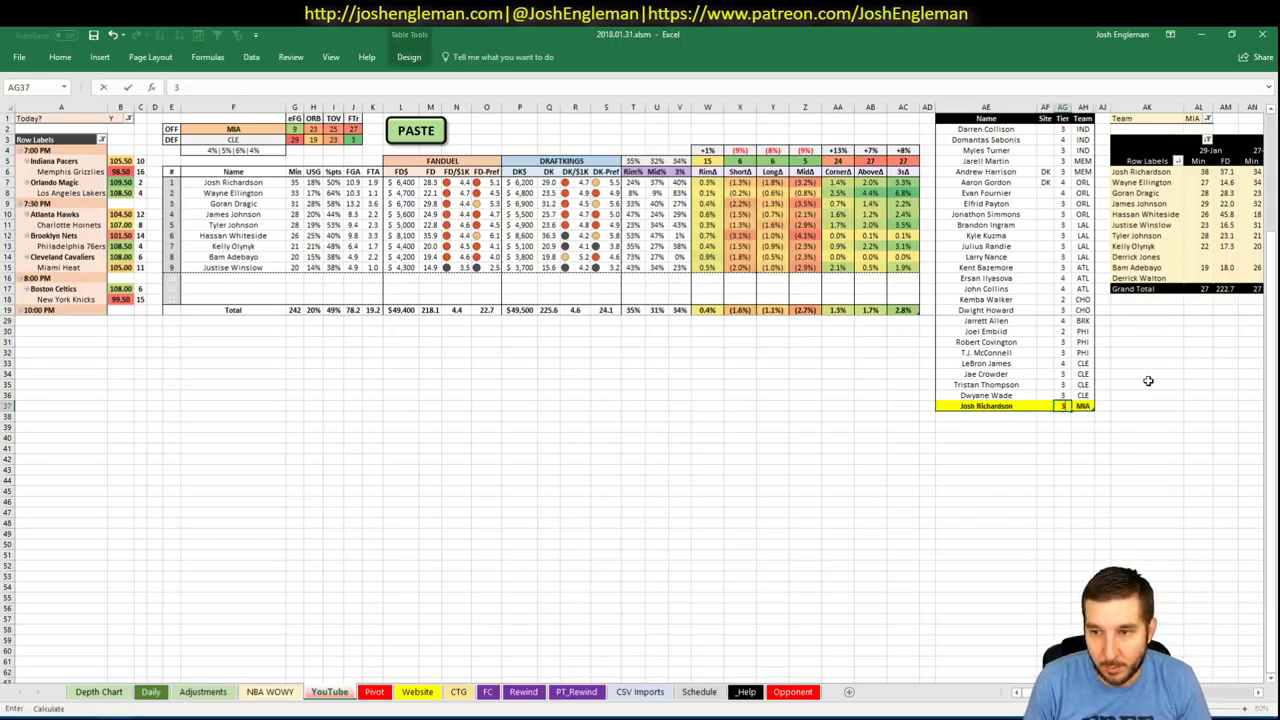
{"action": "key", "text": "Return"}
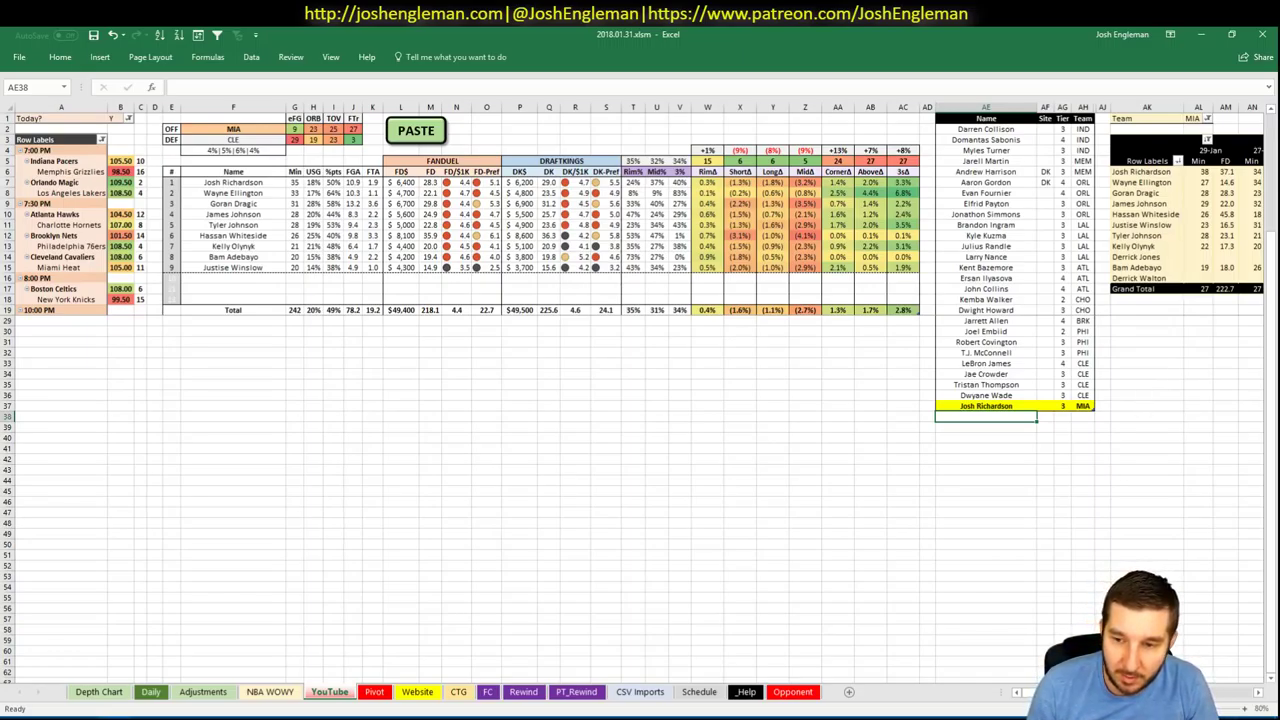
- Check the MIA recent games and add Wayne Ellington to the pick list with tier 3
{"action": "scroll", "coordinate": [640, 400], "scroll_direction": "right", "scroll_amount": 5}
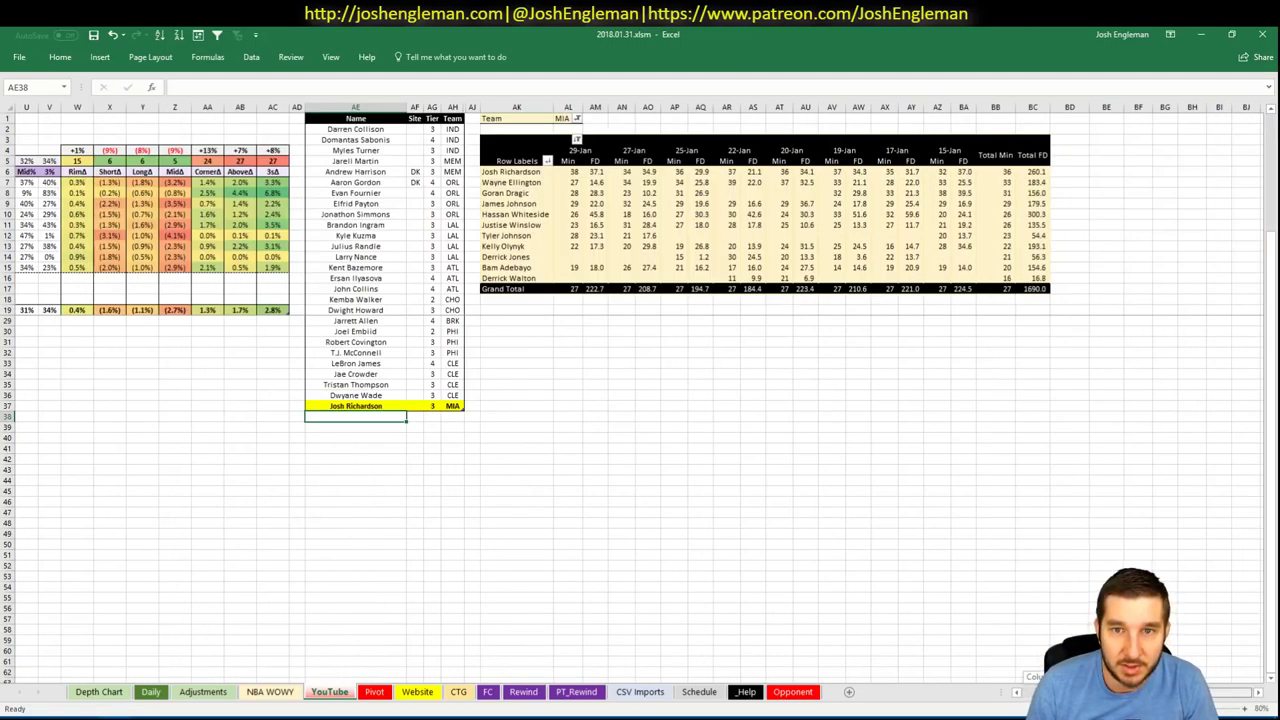
{"action": "scroll", "coordinate": [623, 620], "scroll_direction": "left", "scroll_amount": 5}
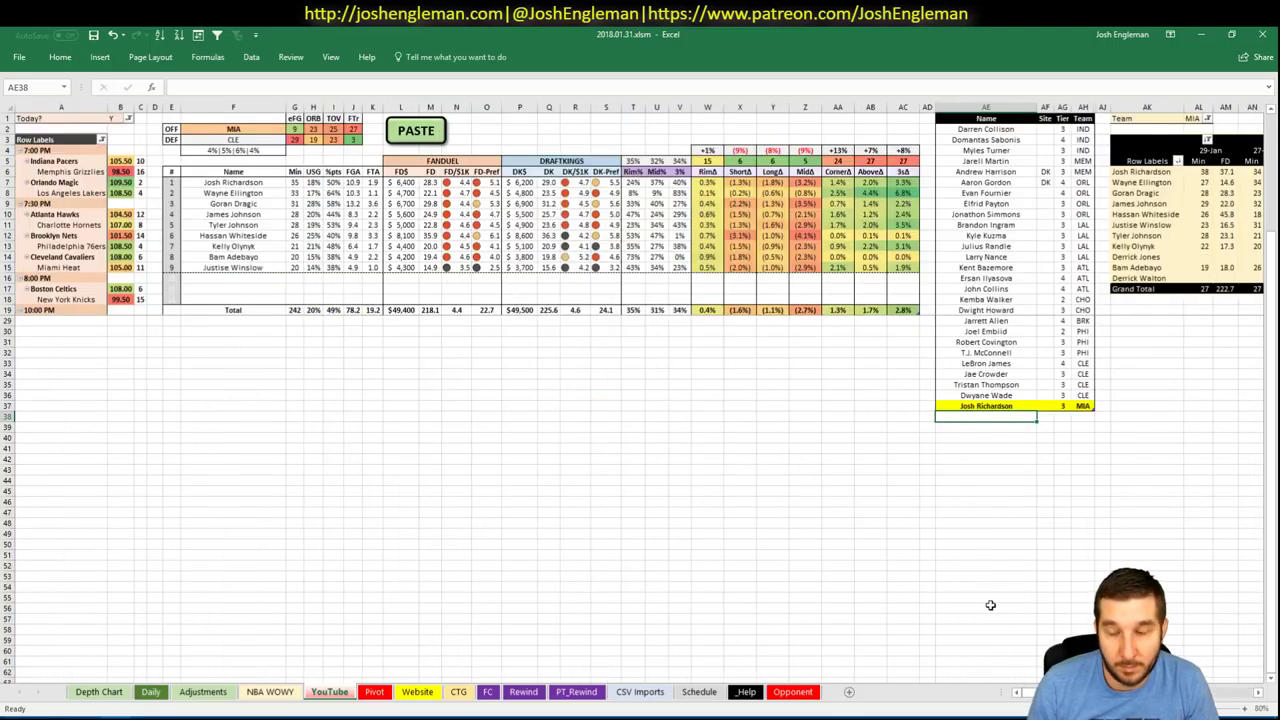
{"action": "type", "text": "w"}
{"action": "key", "text": "BackSpace"}
{"action": "type", "text": "Wayne Ellington"}
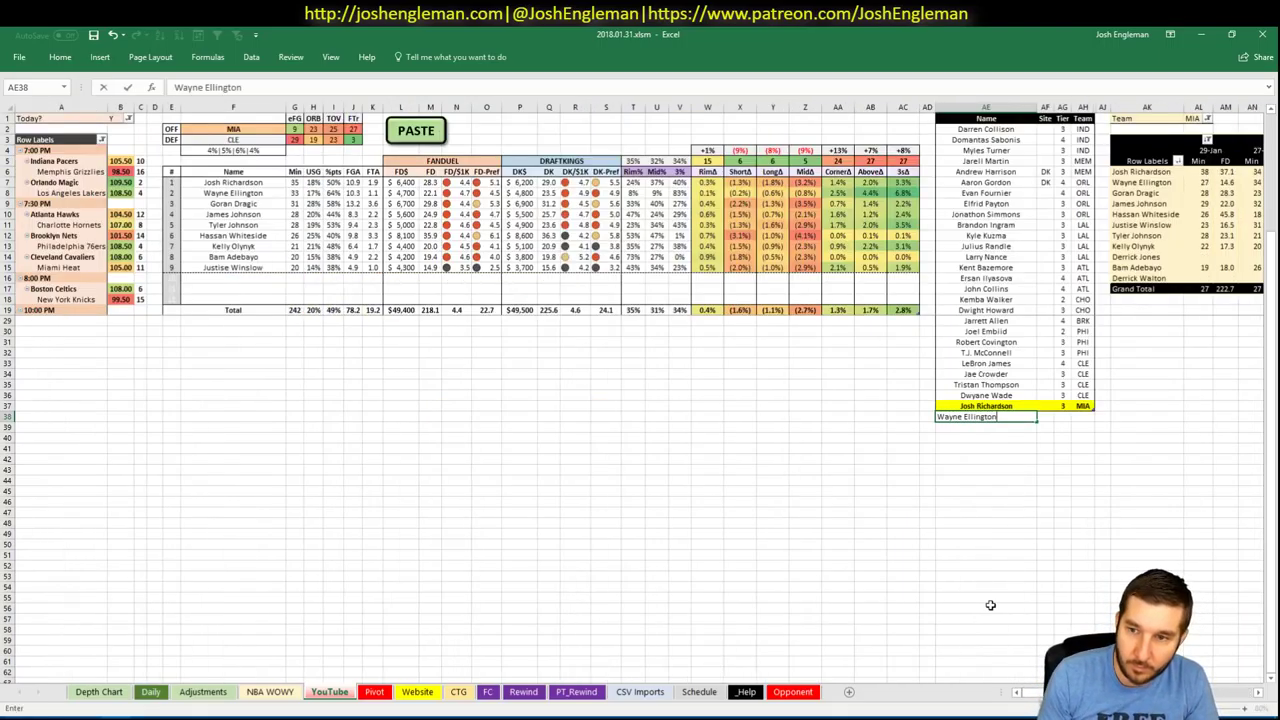
{"action": "key", "text": "Tab"}
{"action": "key", "text": "Tab"}
{"action": "type", "text": "3"}
{"action": "key", "text": "Return"}
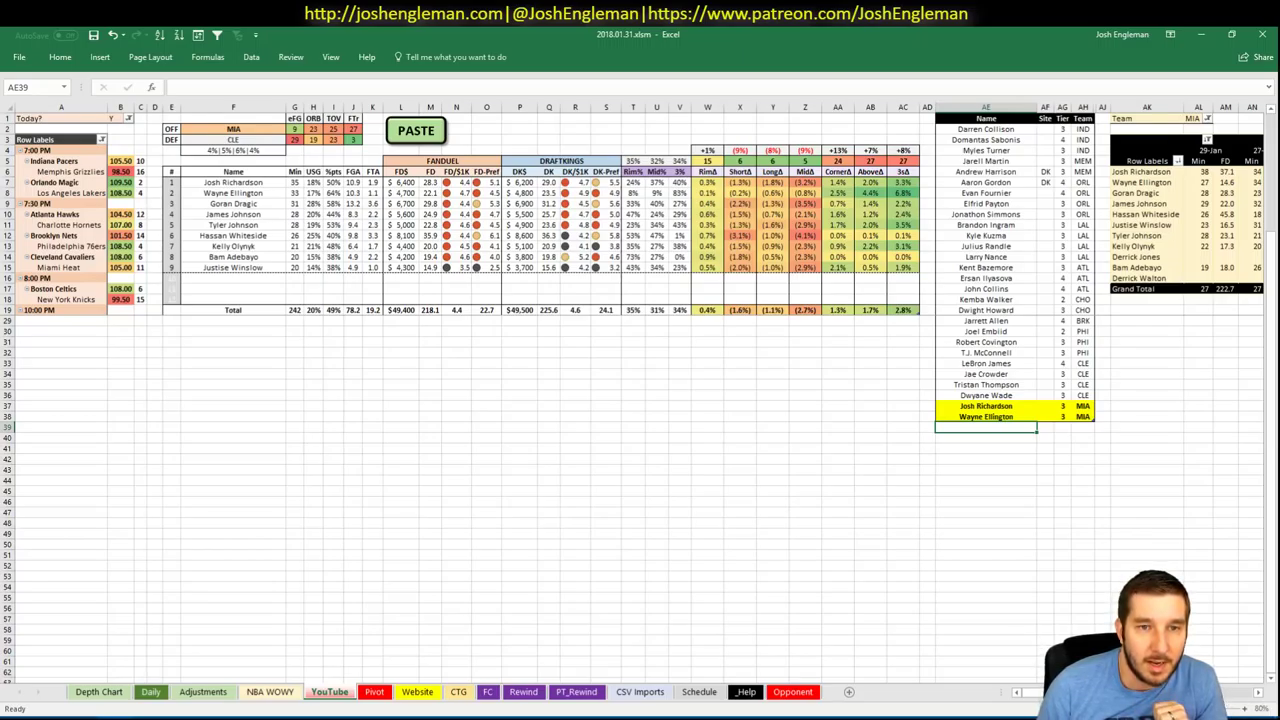
- Review the MIA recent games again and add Goran Dragic to the pick list with tier 3
{"action": "scroll", "coordinate": [640, 400], "scroll_direction": "right", "scroll_amount": 5}
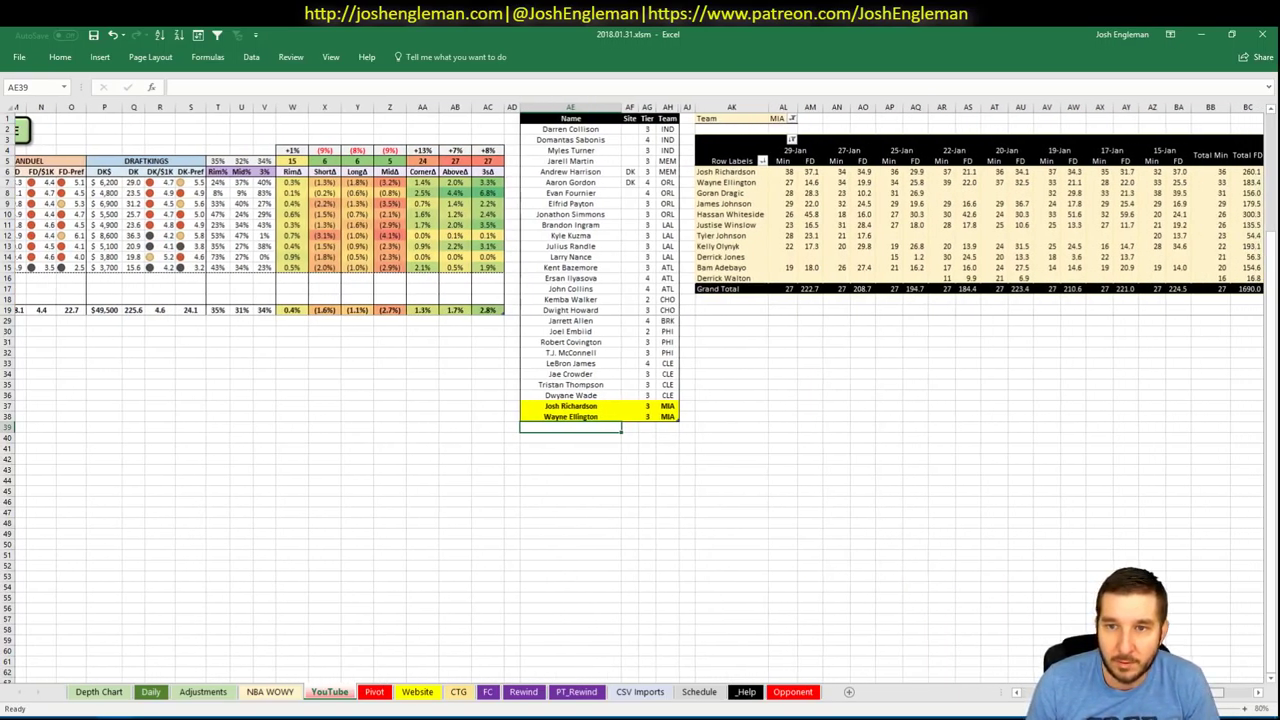
{"action": "scroll", "coordinate": [1215, 690], "scroll_direction": "right", "scroll_amount": 3}
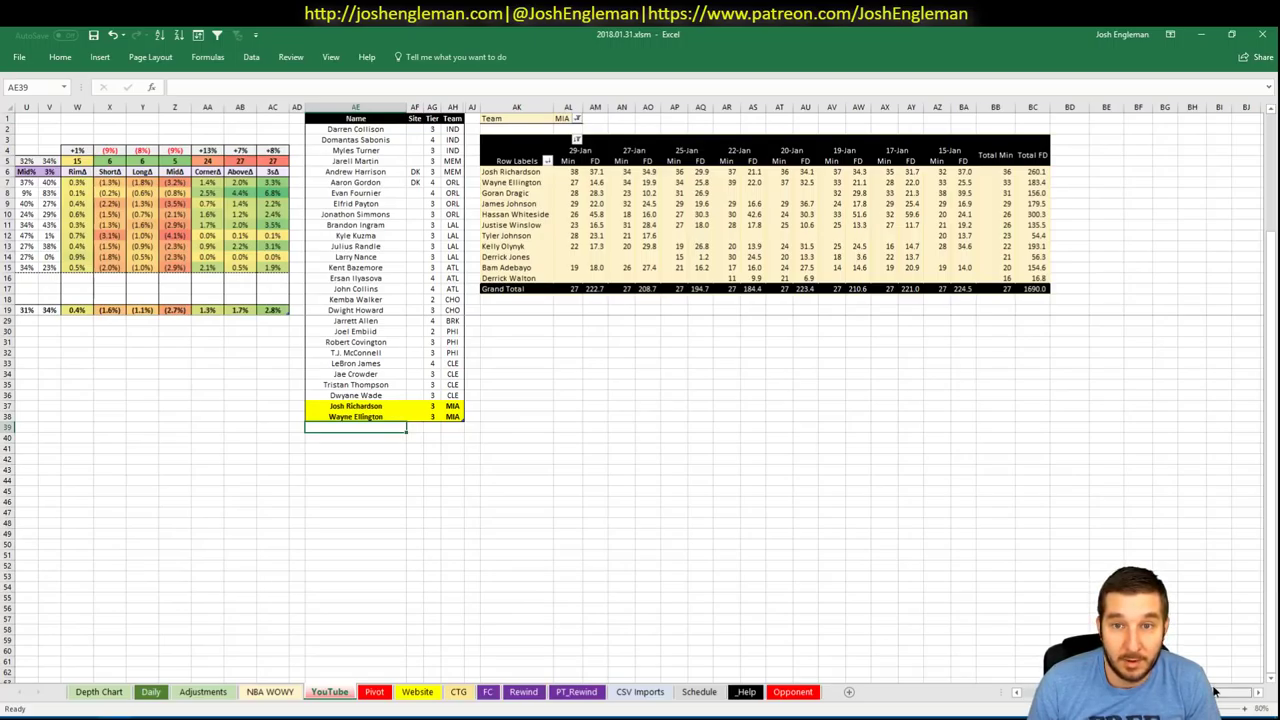
{"action": "scroll", "coordinate": [731, 623], "scroll_direction": "left", "scroll_amount": 8}
{"action": "type", "text": "Gon"}
{"action": "type", "text": "an"}
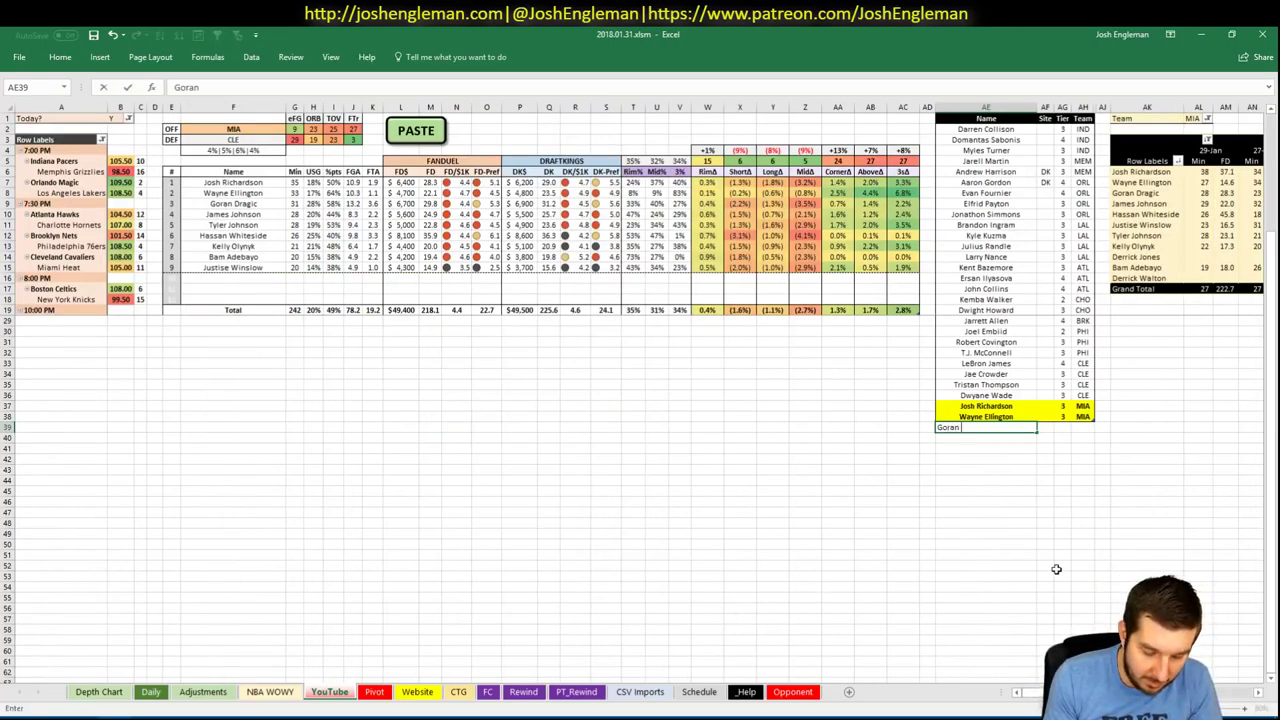
{"action": "type", "text": " Dragic"}
{"action": "key", "text": "Tab"}
{"action": "key", "text": "Tab"}
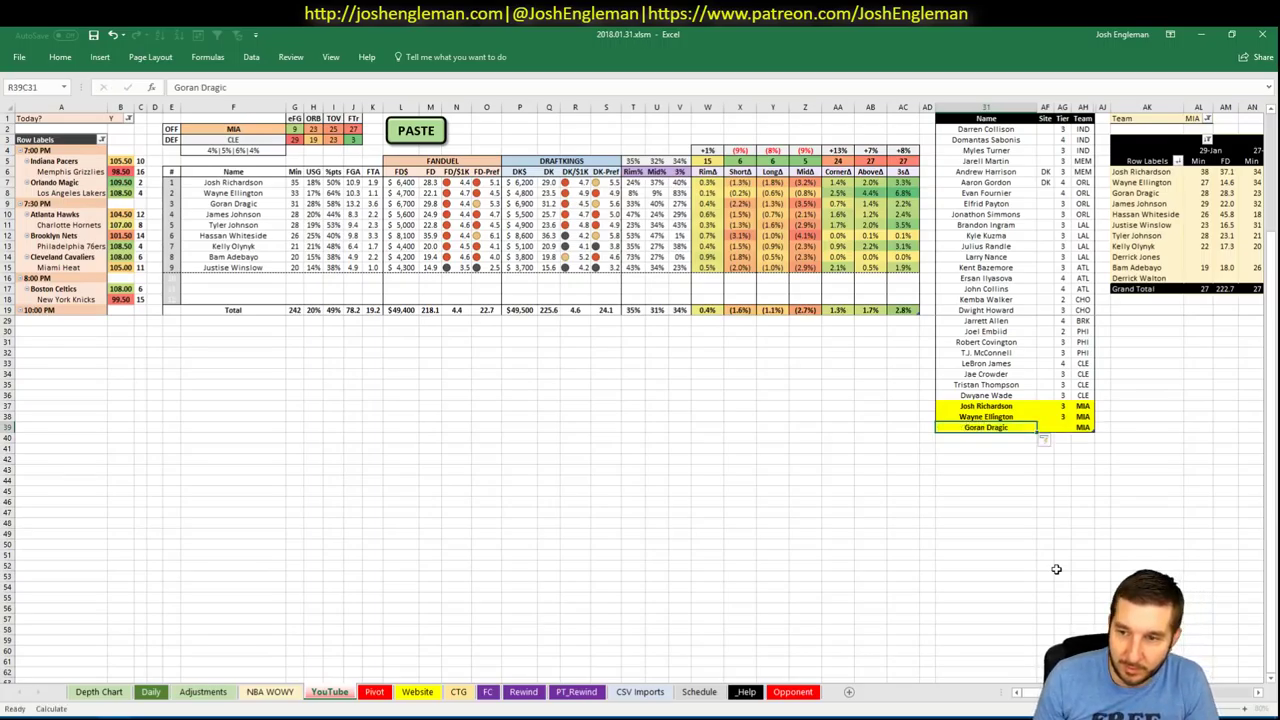
{"action": "type", "text": "3"}
{"action": "key", "text": "Return"}
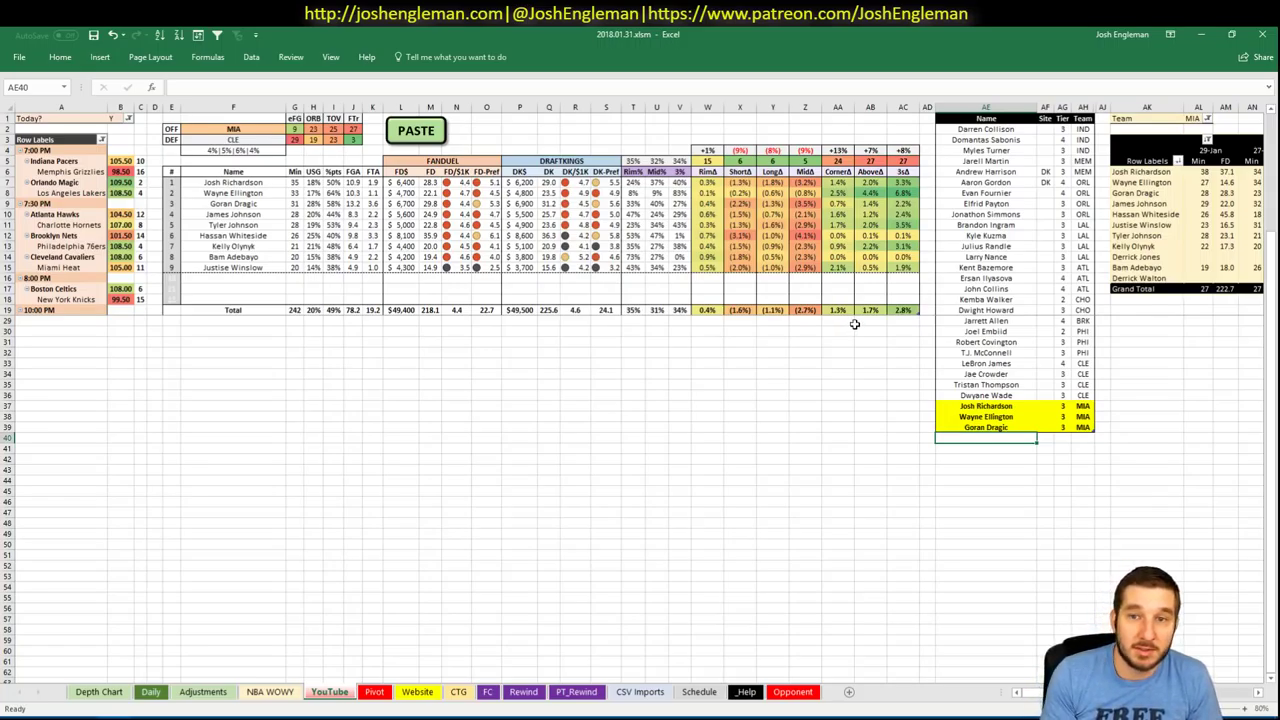
- Add James Johnson and Tyler Johnson to the pick list, both with tier 3
{"action": "type", "text": "James Johnson"}
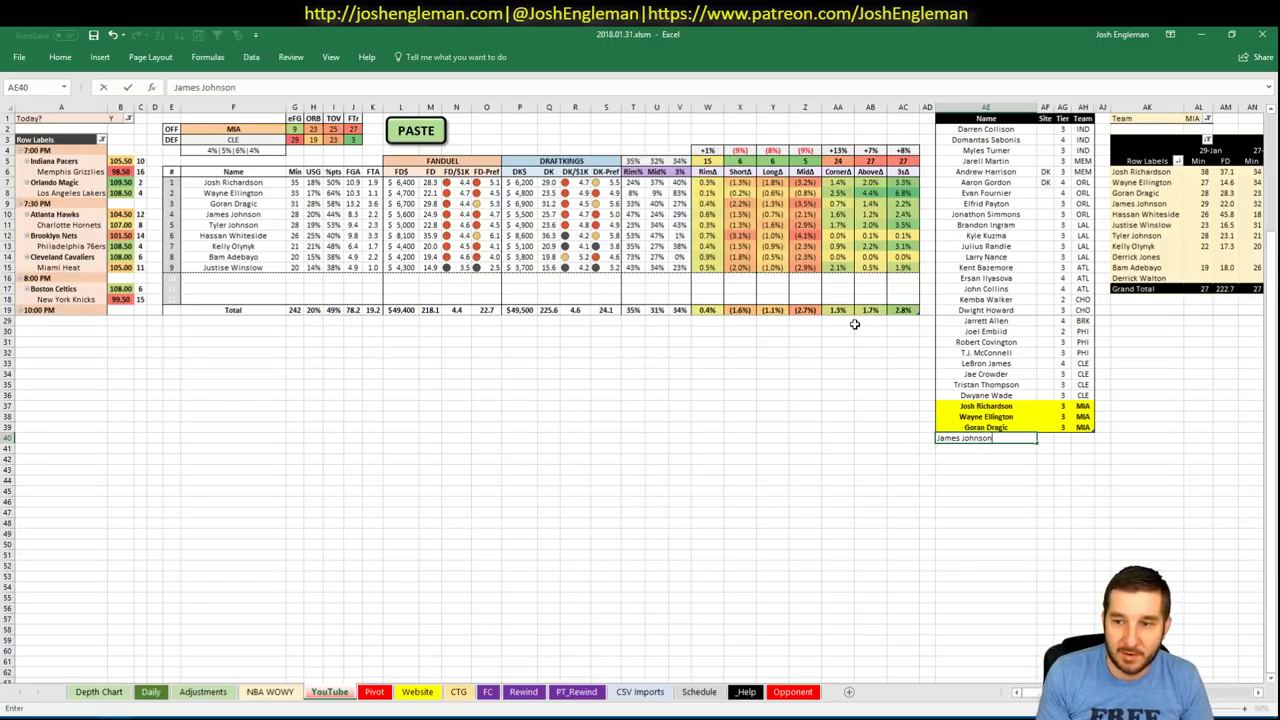
{"action": "key", "text": "Return"}
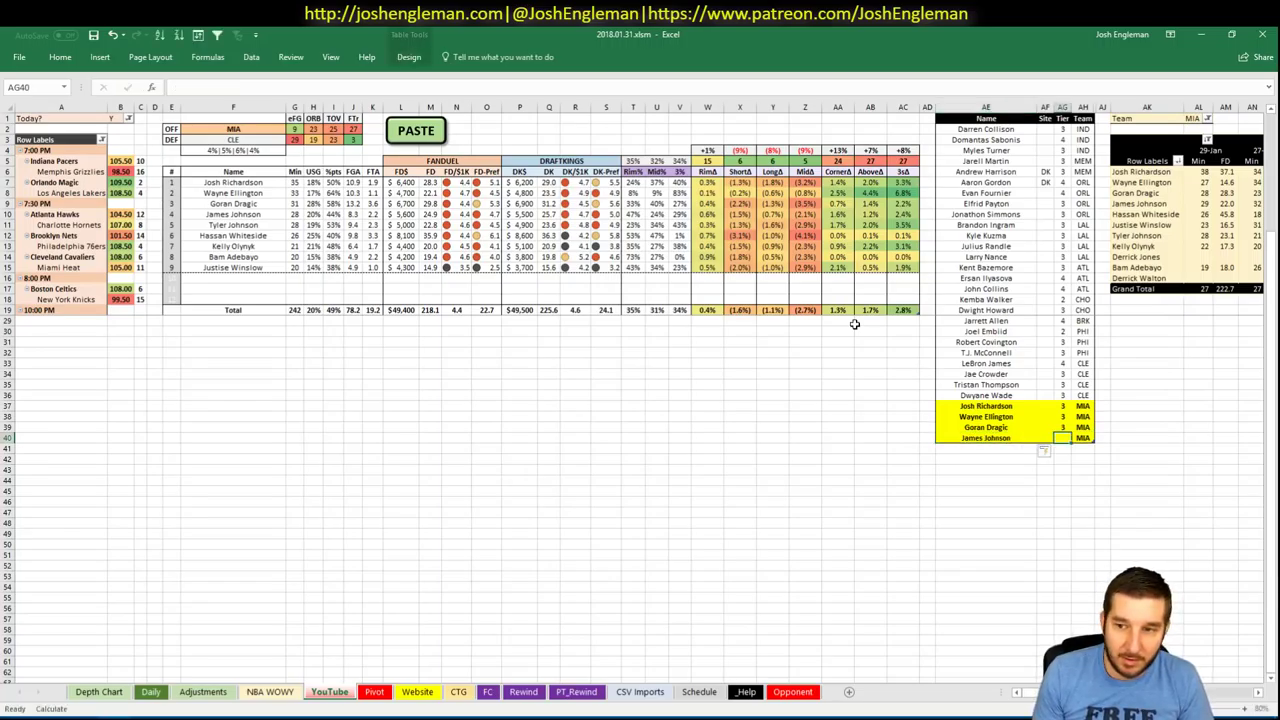
{"action": "type", "text": "Tyler Johnson"}
{"action": "key", "text": "Return"}
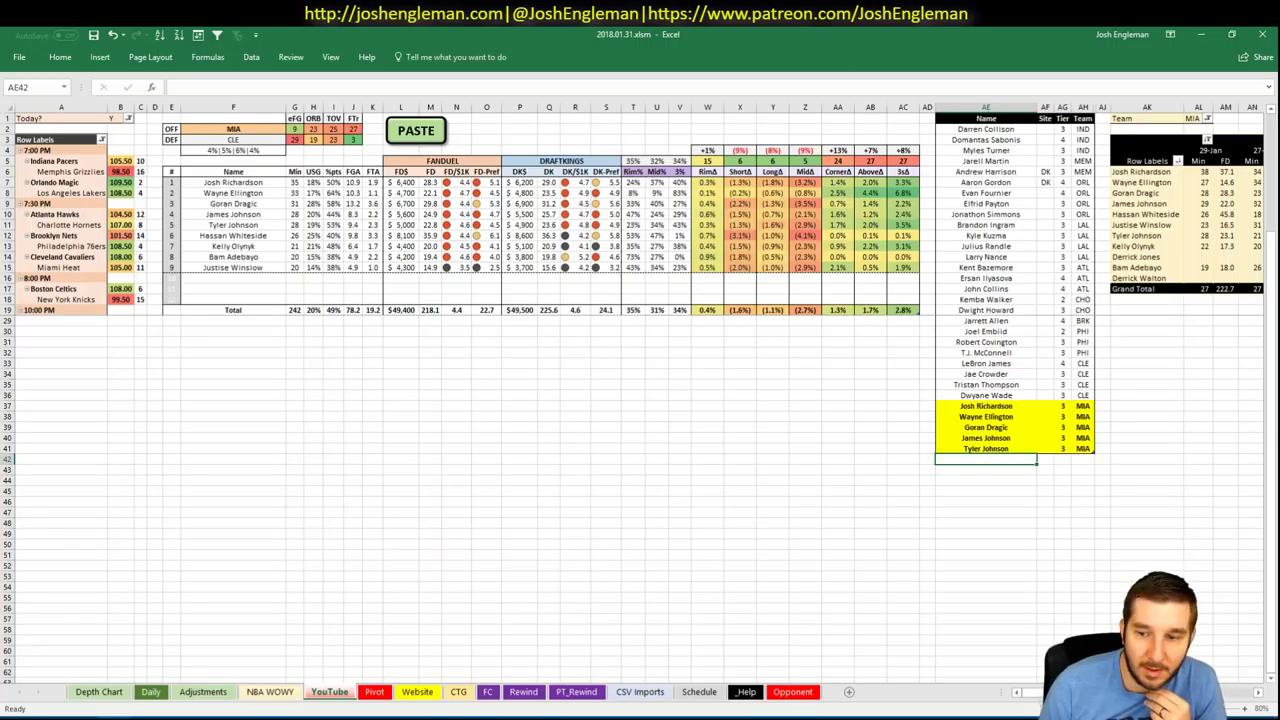
- Check the MIA minutes and FD points by date and add Hassan Whiteside to the pick list with tier 3
{"action": "scroll", "coordinate": [640, 400], "scroll_direction": "right", "scroll_amount": 6}
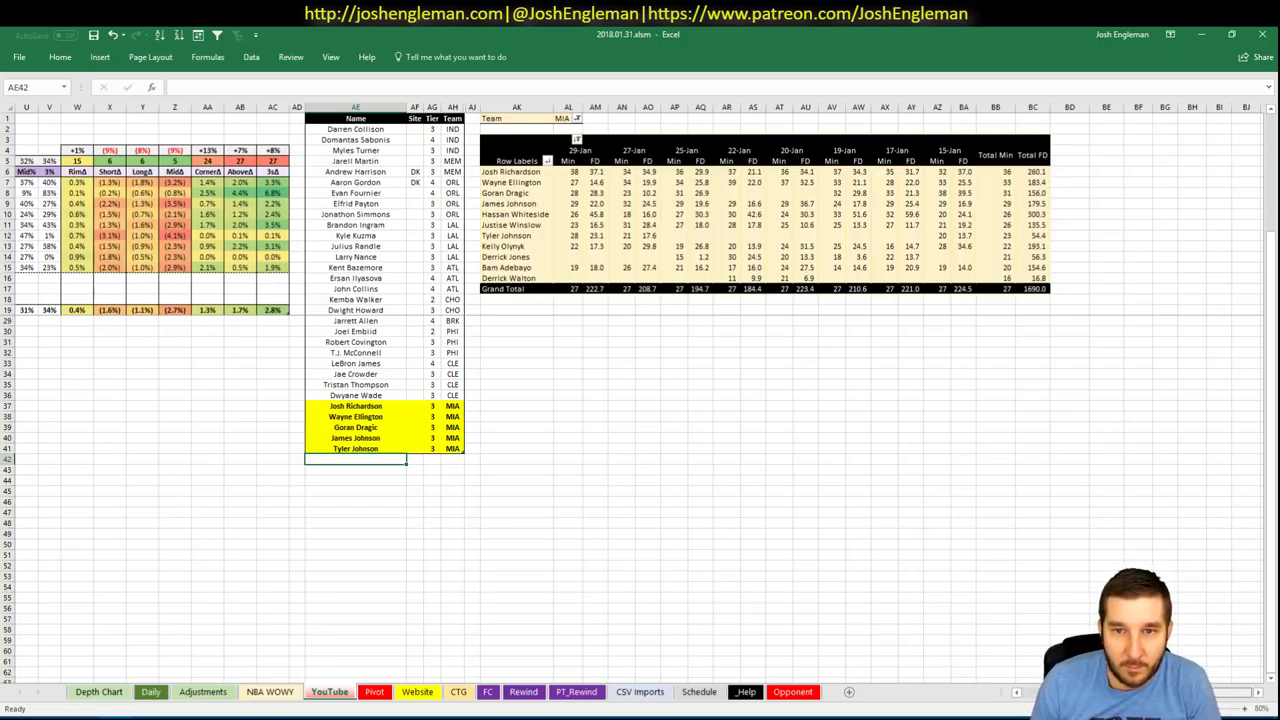
{"action": "scroll", "coordinate": [1023, 663], "scroll_direction": "left", "scroll_amount": 6}
{"action": "type", "text": "Hassan Whiteside"}
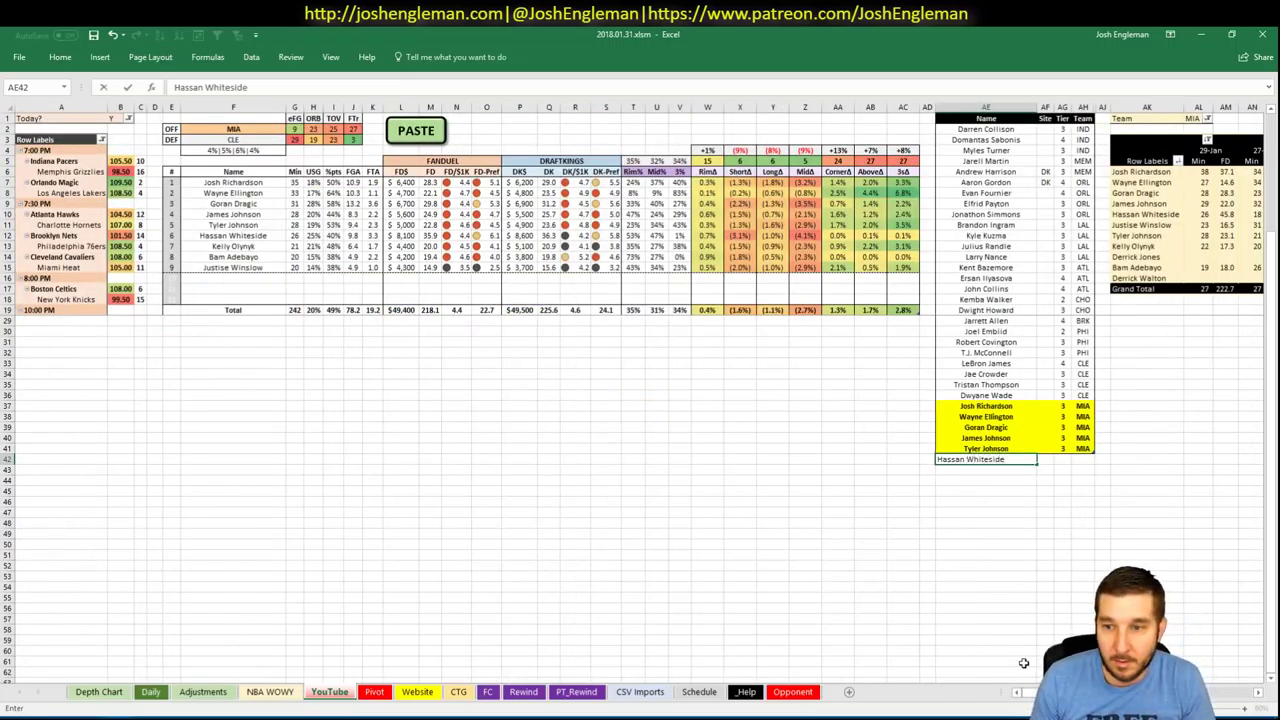
{"action": "key", "text": "Tab"}
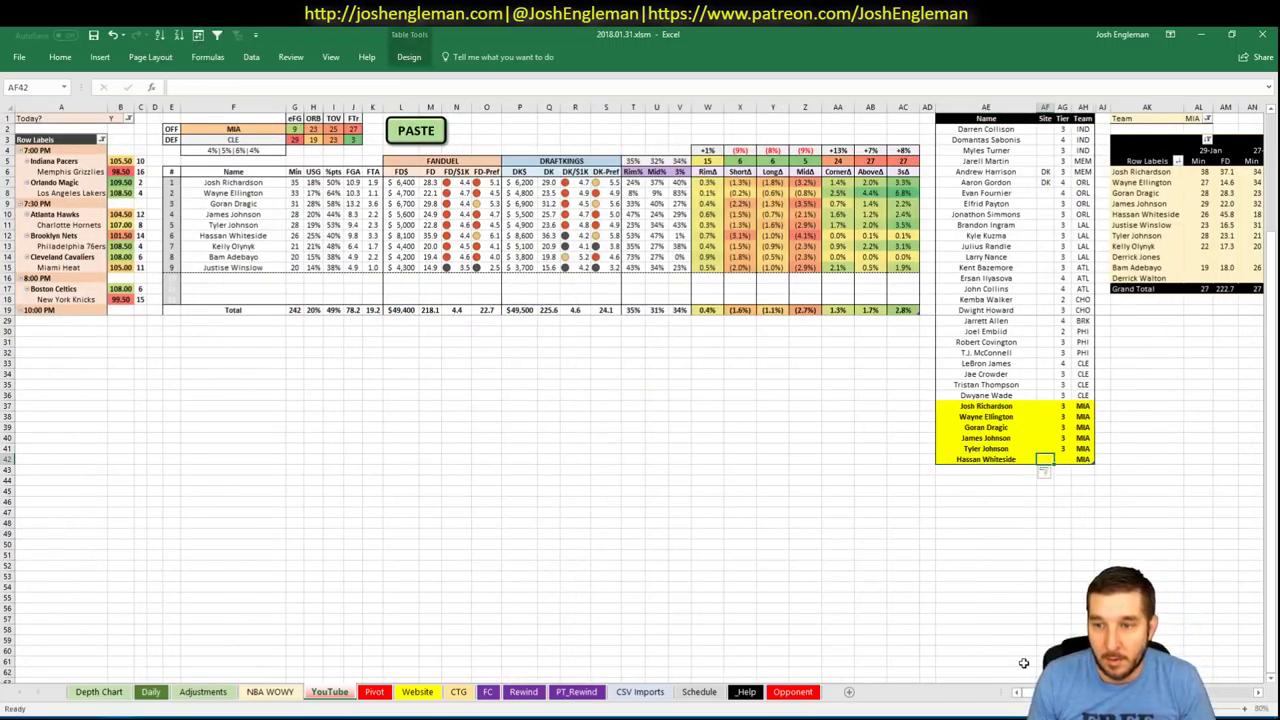
{"action": "key", "text": "Tab"}
{"action": "key", "text": "Return"}
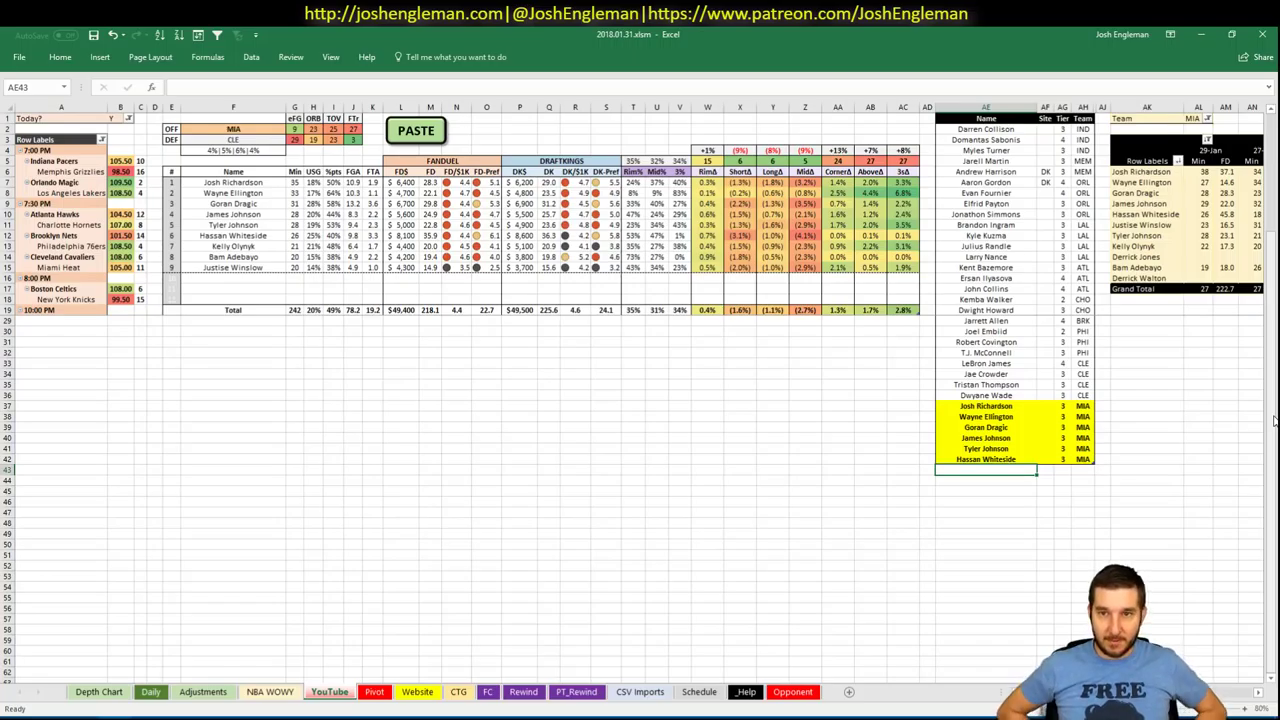
- Set the OFF team above the projections table to BOS
{"action": "left_click", "coordinate": [120, 512]}
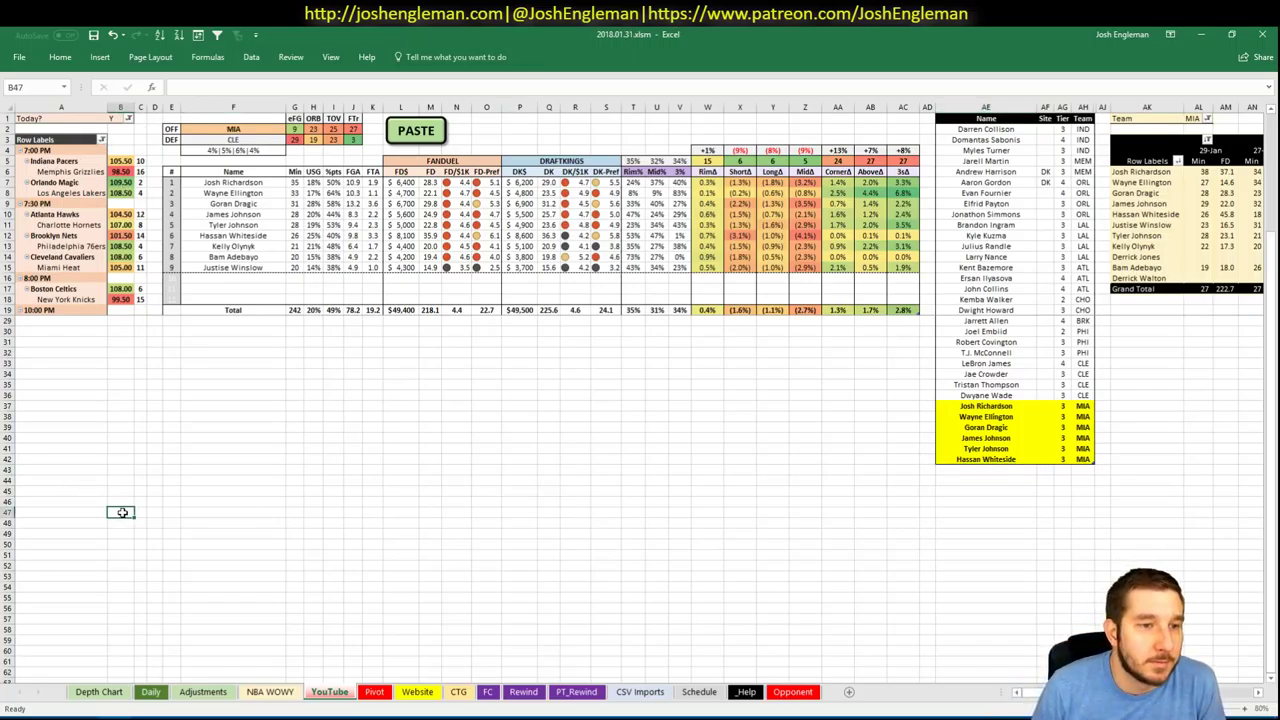
{"action": "left_click", "coordinate": [266, 130]}
{"action": "type", "text": "BOS"}
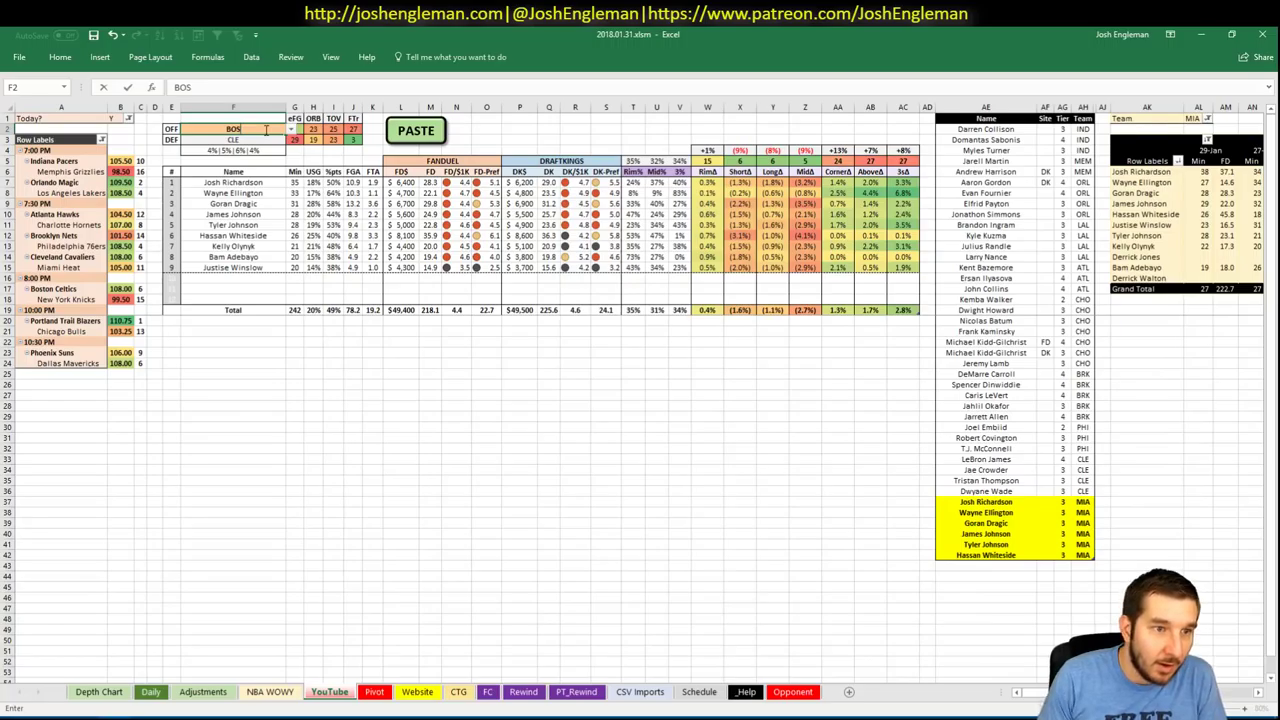
{"action": "key", "text": "Return"}
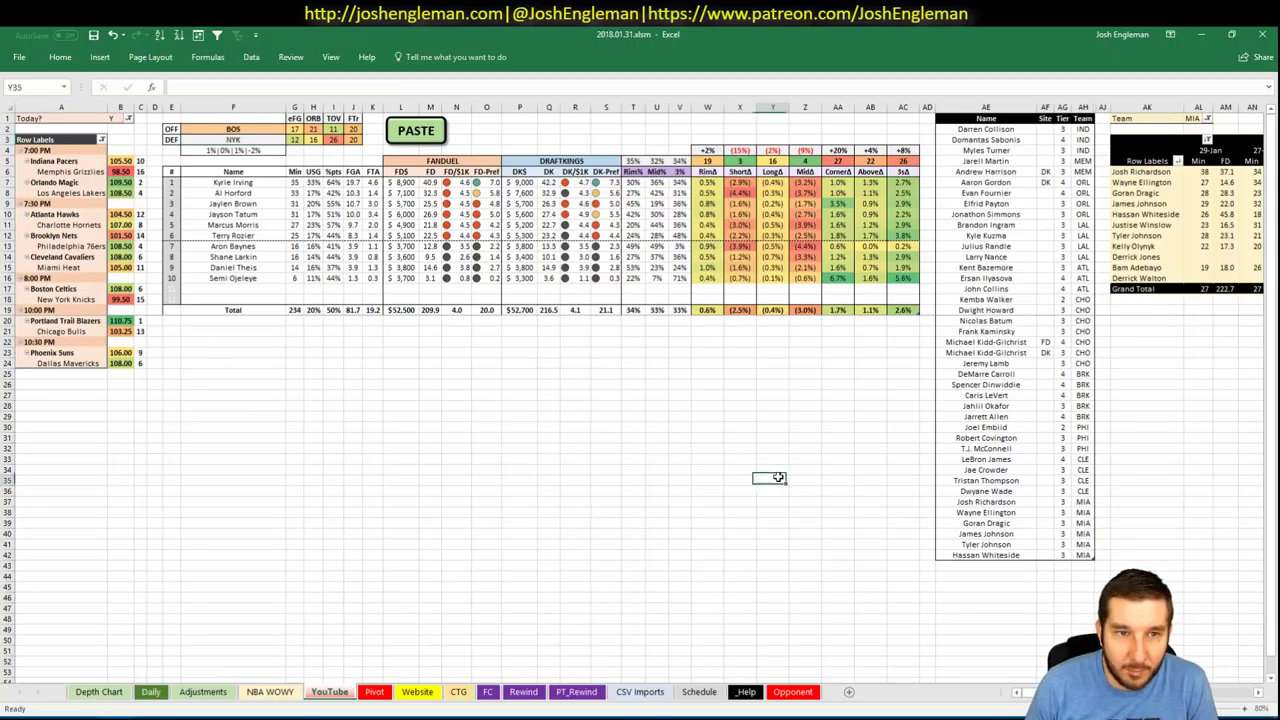
- Filter the recent-games pivot table to team BOS and review the players' minutes and FD points by date
{"action": "left_click", "coordinate": [998, 567]}
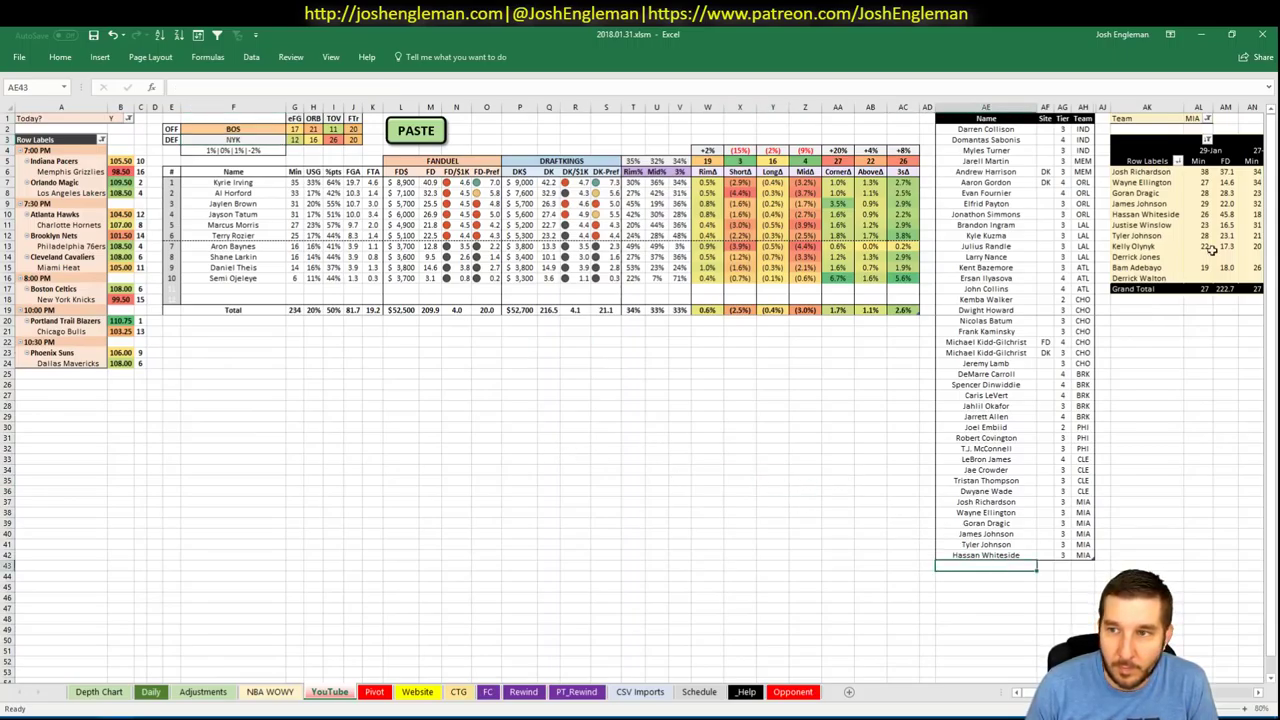
{"action": "left_click", "coordinate": [1192, 119]}
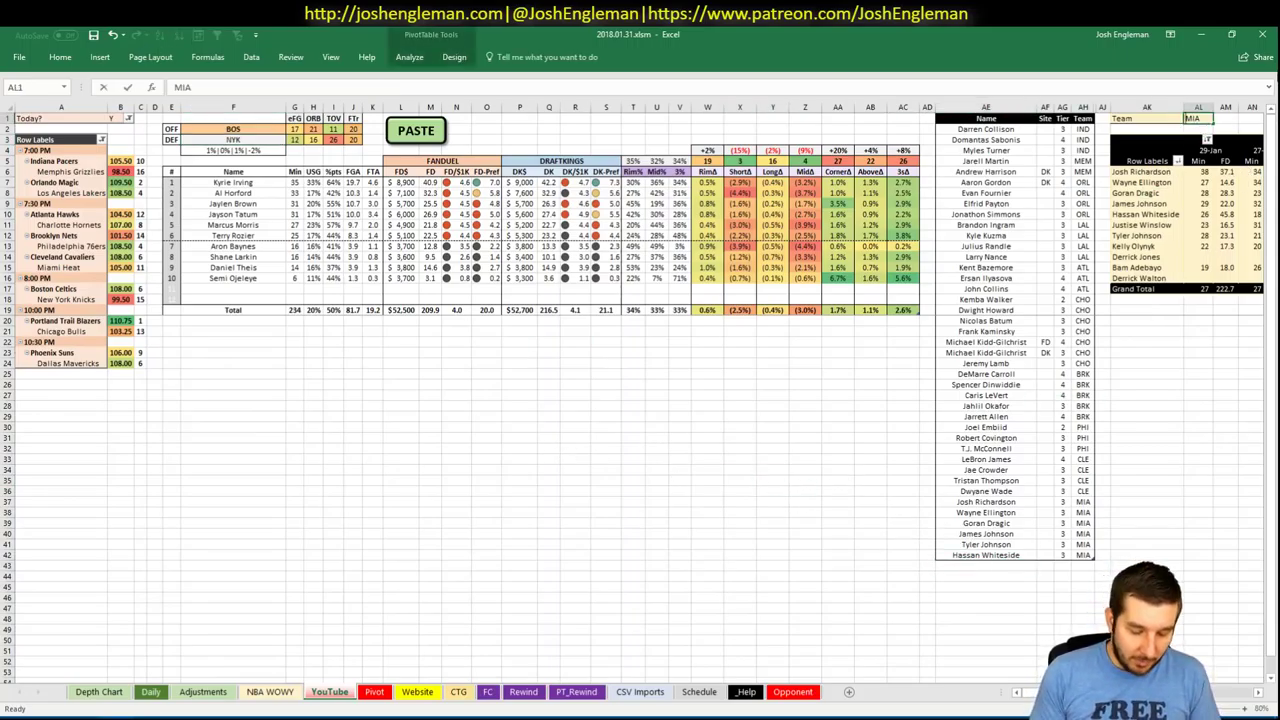
{"action": "type", "text": "BOS"}
{"action": "left_click", "coordinate": [716, 362]}
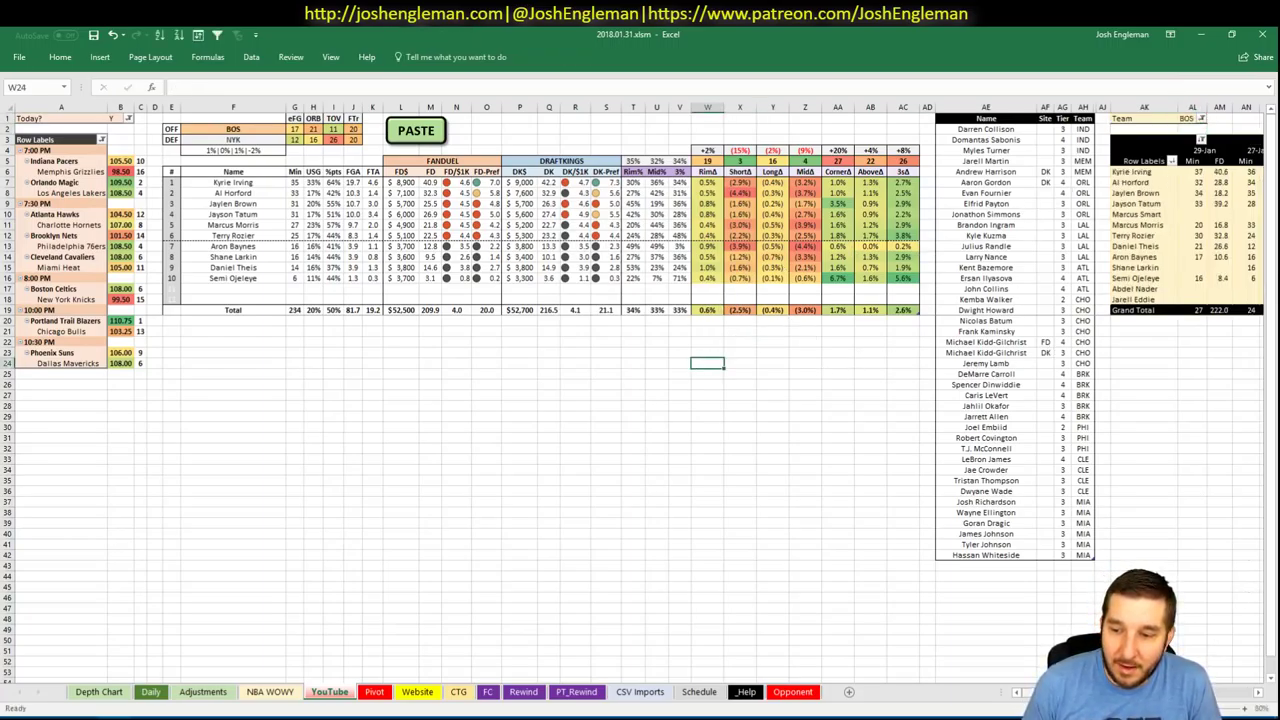
{"action": "scroll", "coordinate": [640, 390], "scroll_direction": "right", "scroll_amount": 4}
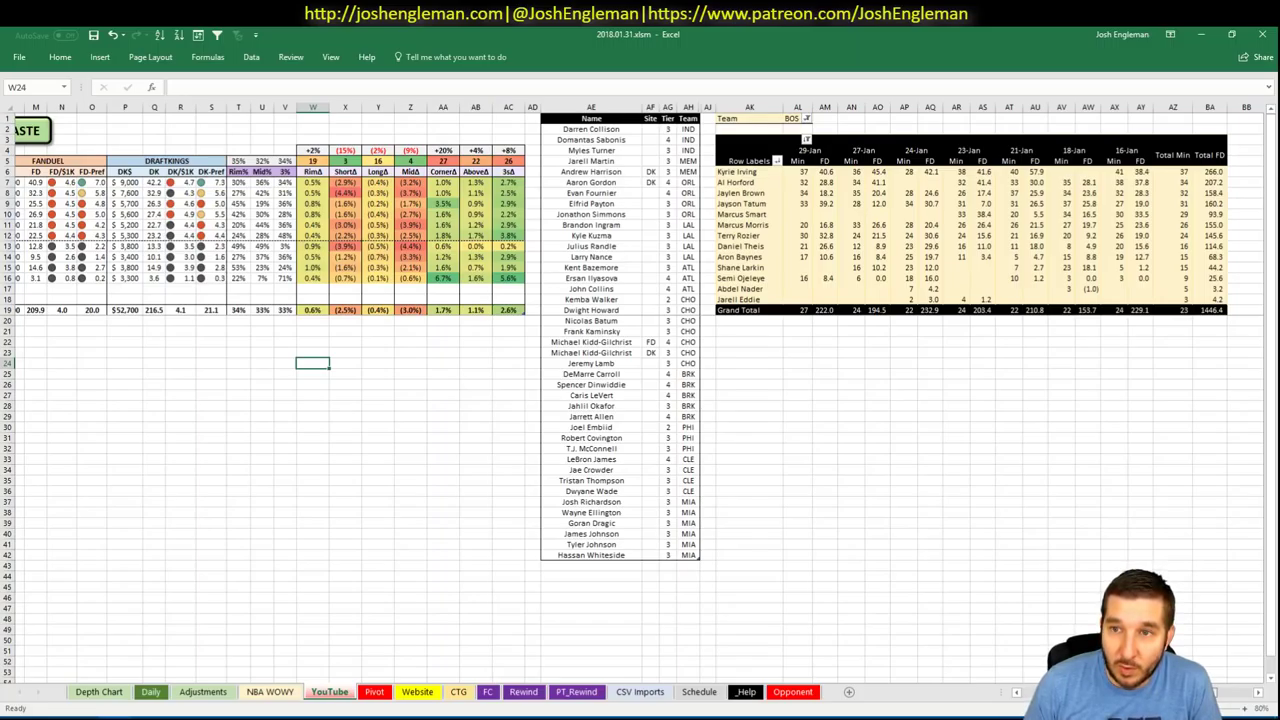
{"action": "scroll", "coordinate": [640, 390], "scroll_direction": "left", "scroll_amount": 4}
- Add Kyrie Irving to the pick list with tier 4
{"action": "left_click", "coordinate": [1000, 565]}
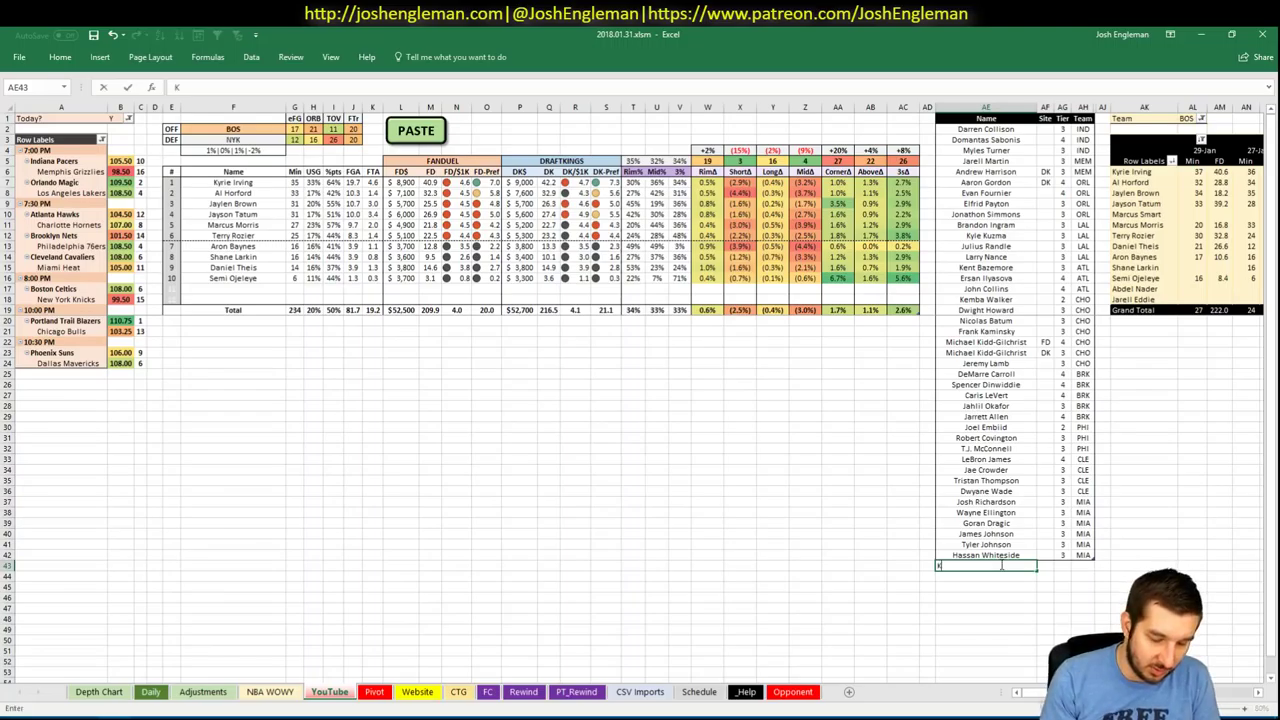
{"action": "type", "text": "Kyrie Irvin"}
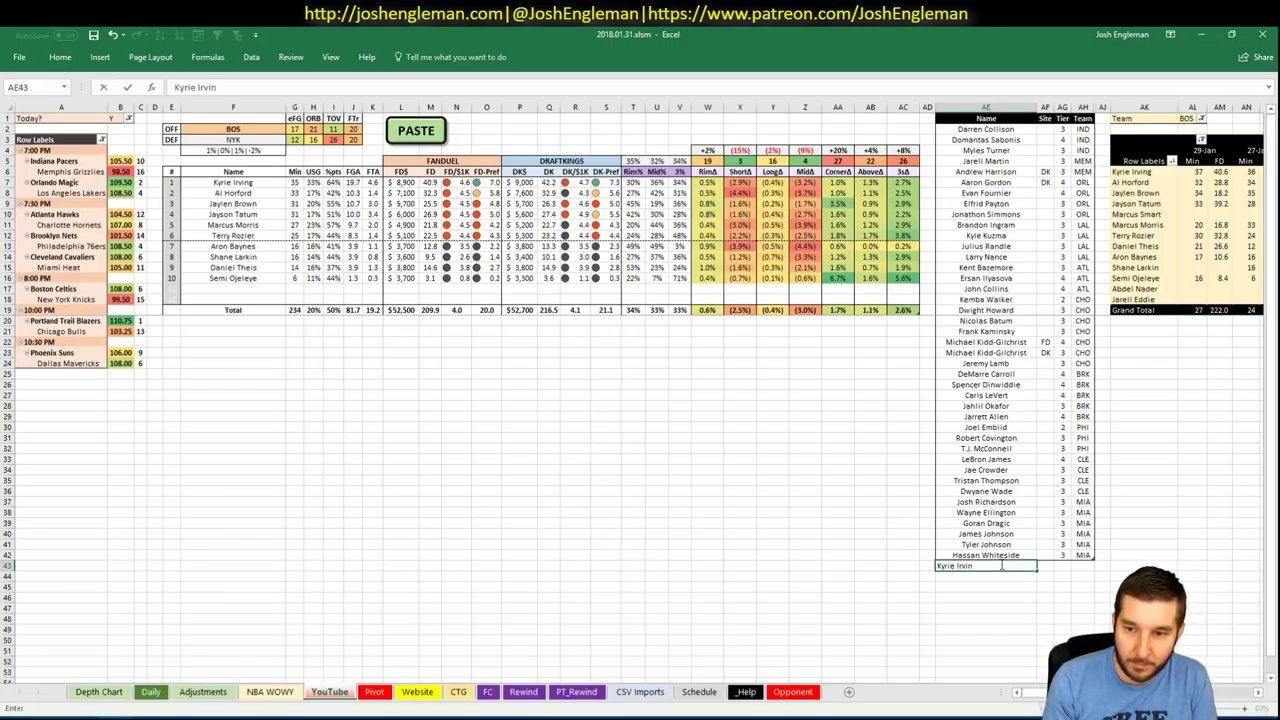
{"action": "type", "text": "g"}
{"action": "key", "text": "Return"}
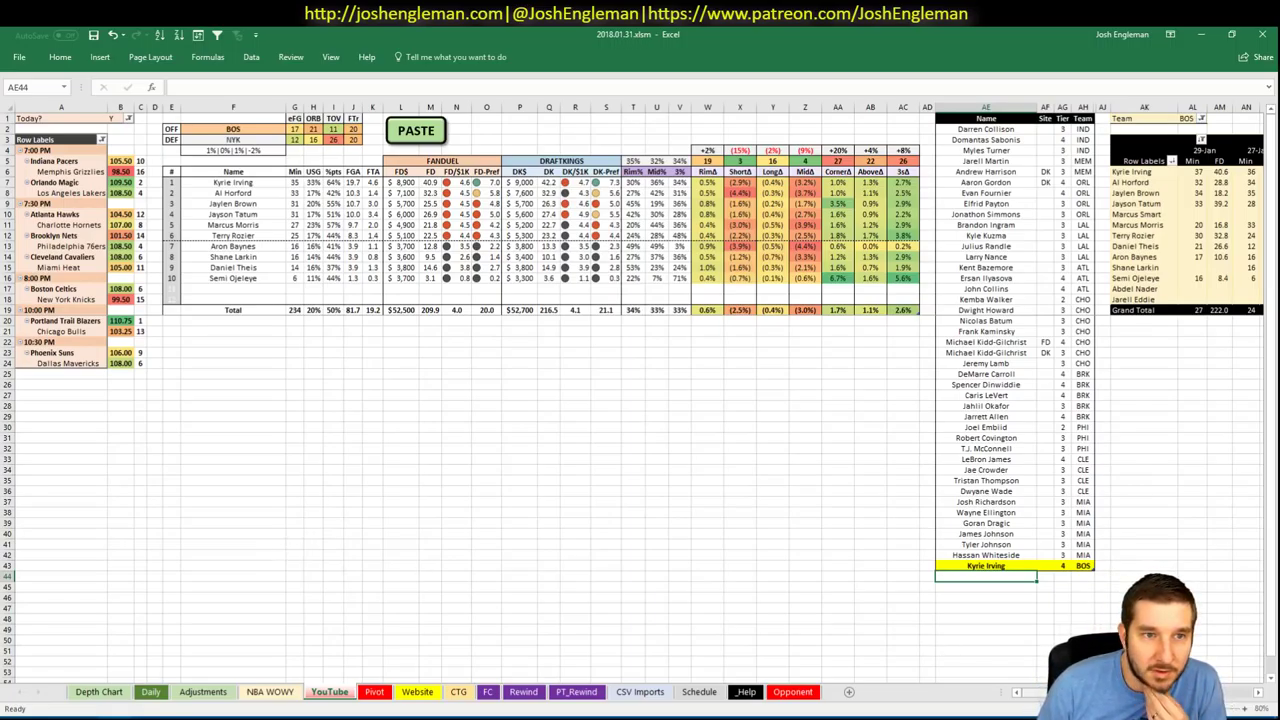
- Check the BOS recent games and add Al Horford to the pick list with tier 3
{"action": "scroll", "coordinate": [640, 390], "scroll_direction": "right", "scroll_amount": 6}
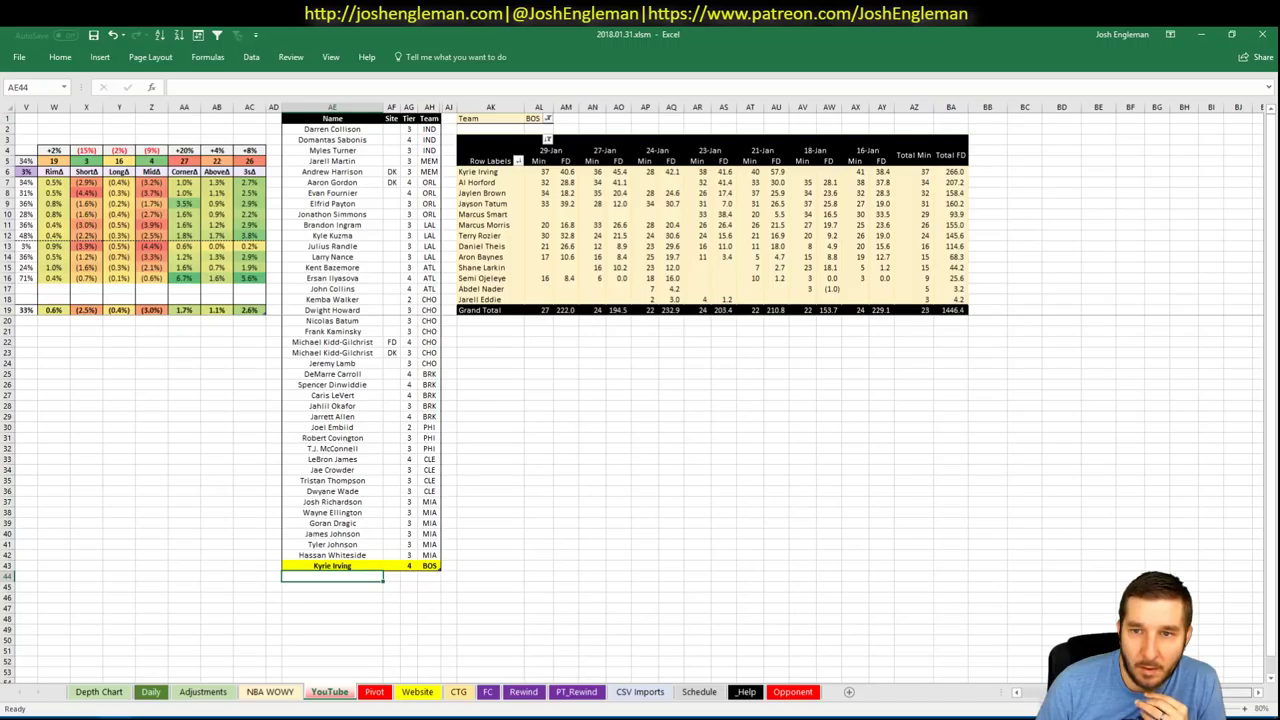
{"action": "scroll", "coordinate": [640, 390], "scroll_direction": "left", "scroll_amount": 6}
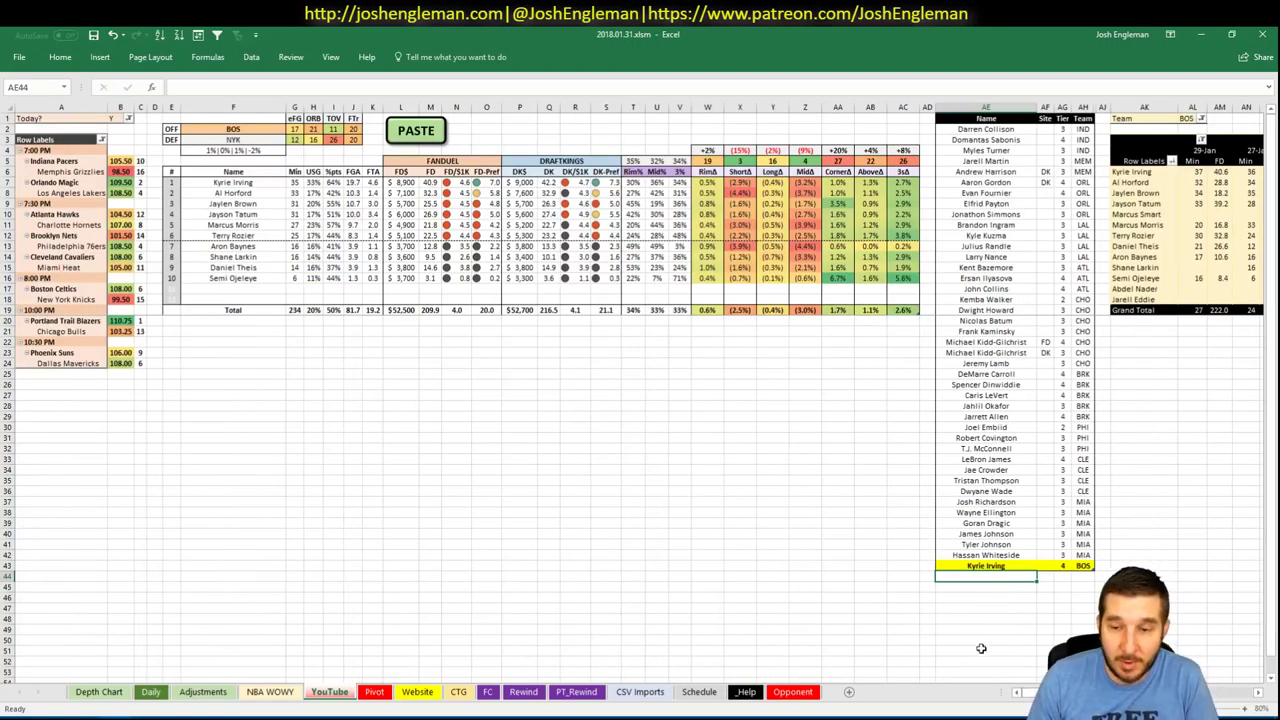
{"action": "type", "text": "Al Horford"}
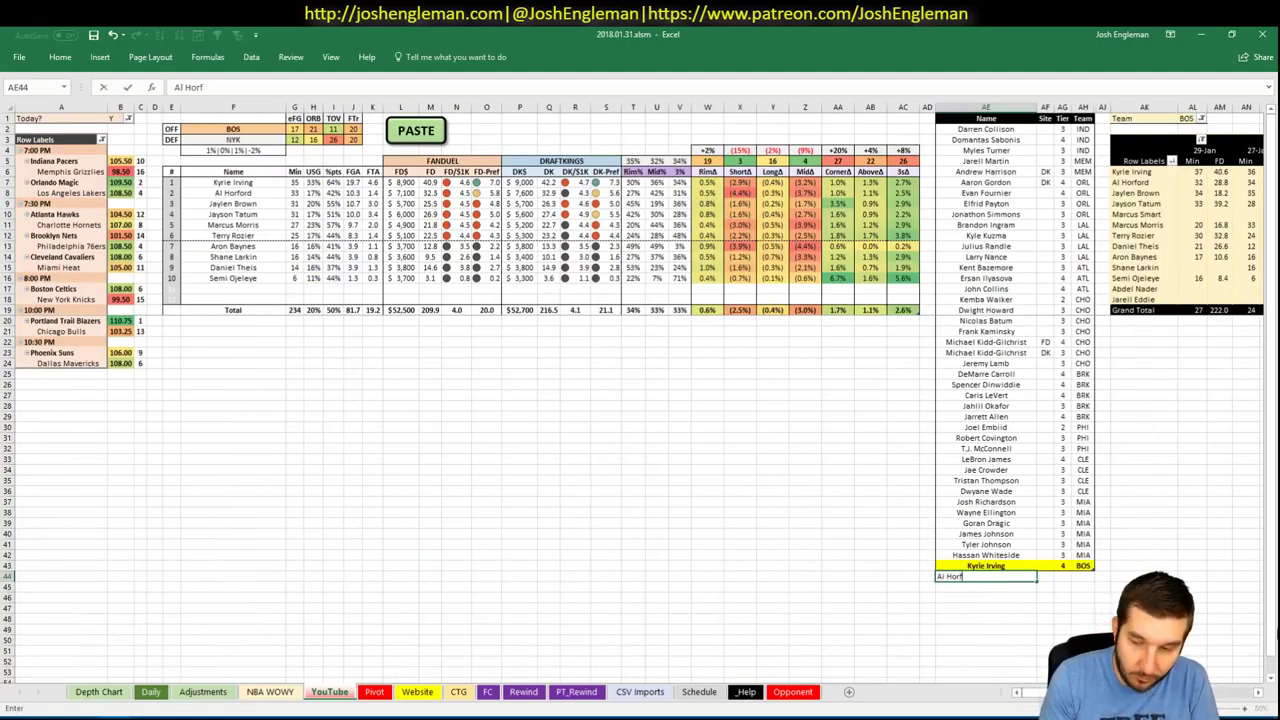
{"action": "key", "text": "Tab"}
{"action": "key", "text": "Tab"}
{"action": "type", "text": "3"}
{"action": "key", "text": "Return"}
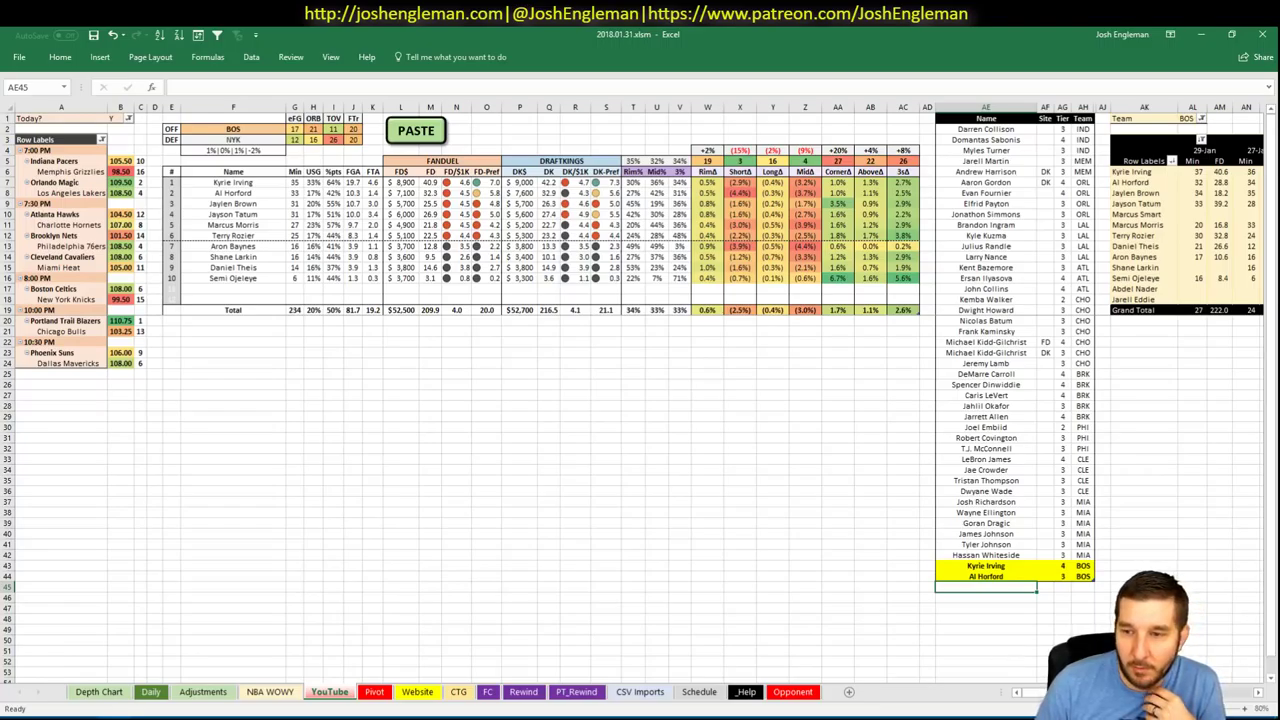
- Review the BOS players' recent games by date and add Jayson Tatum to the pick list with tier 4
{"action": "scroll", "coordinate": [640, 390], "scroll_direction": "right", "scroll_amount": 5}
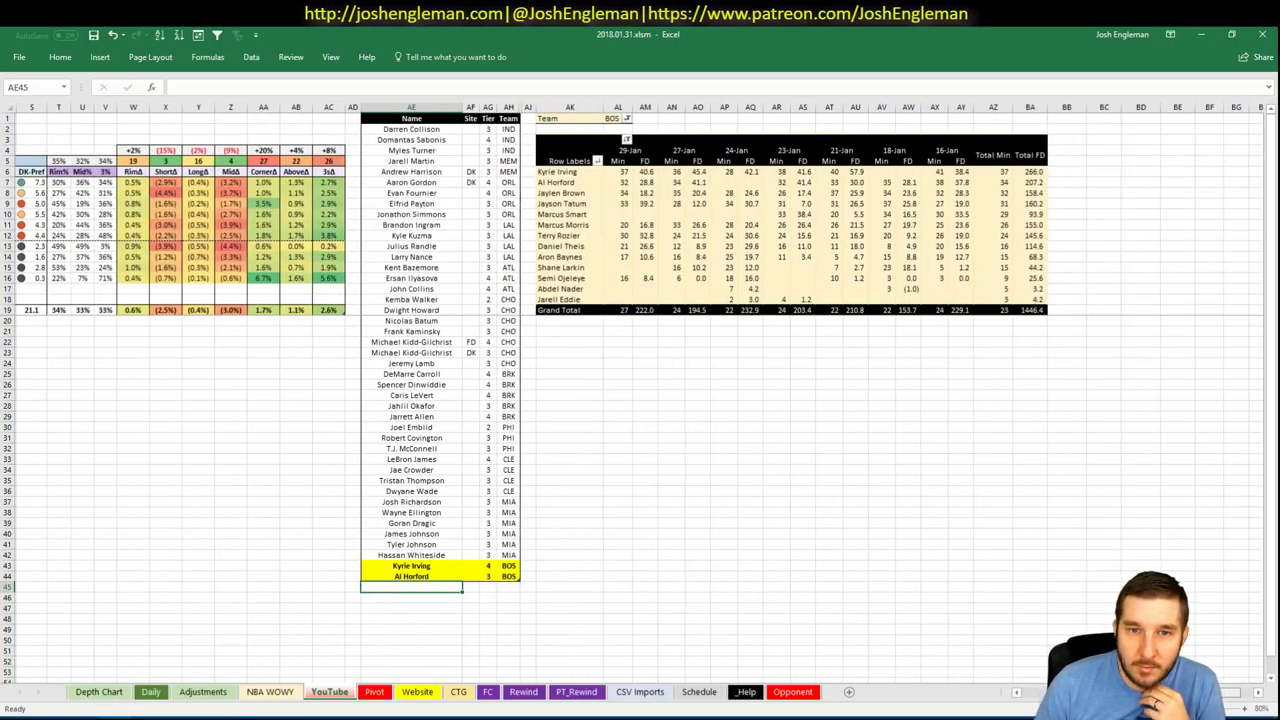
{"action": "scroll", "coordinate": [640, 390], "scroll_direction": "right", "scroll_amount": 2}
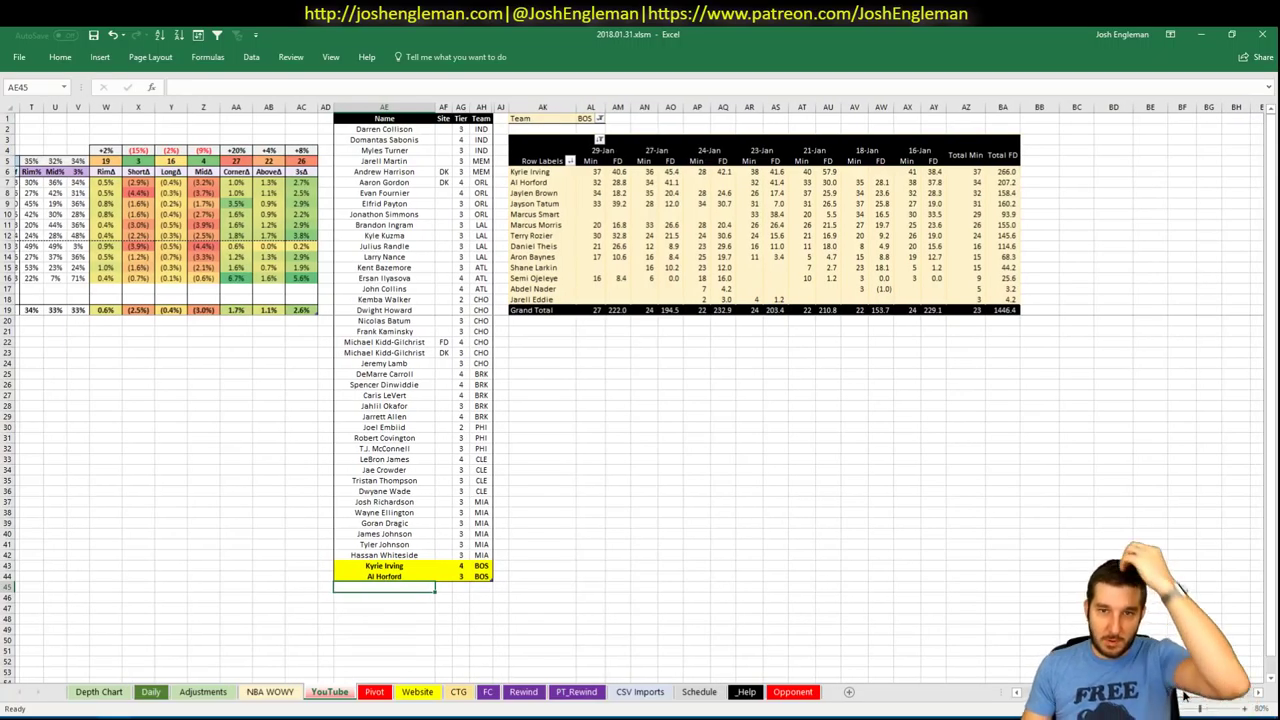
{"action": "scroll", "coordinate": [1187, 692], "scroll_direction": "right", "scroll_amount": 1}
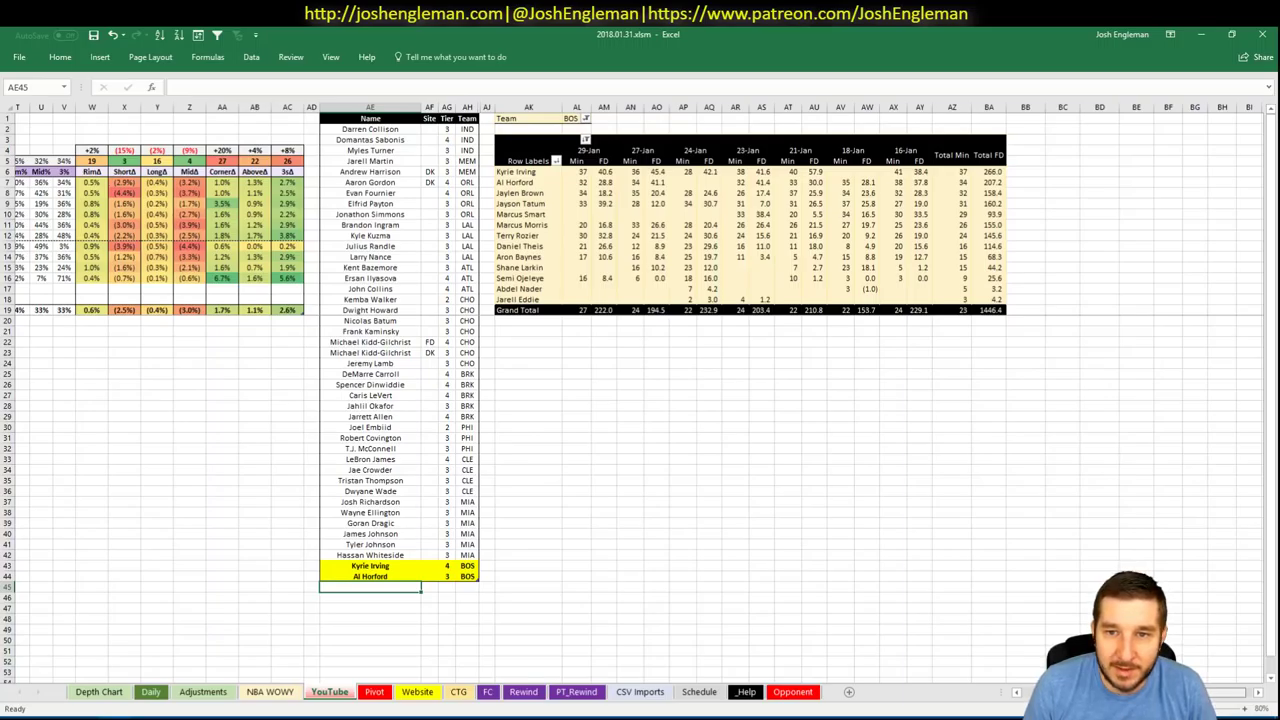
{"action": "scroll", "coordinate": [640, 390], "scroll_direction": "left", "scroll_amount": 15}
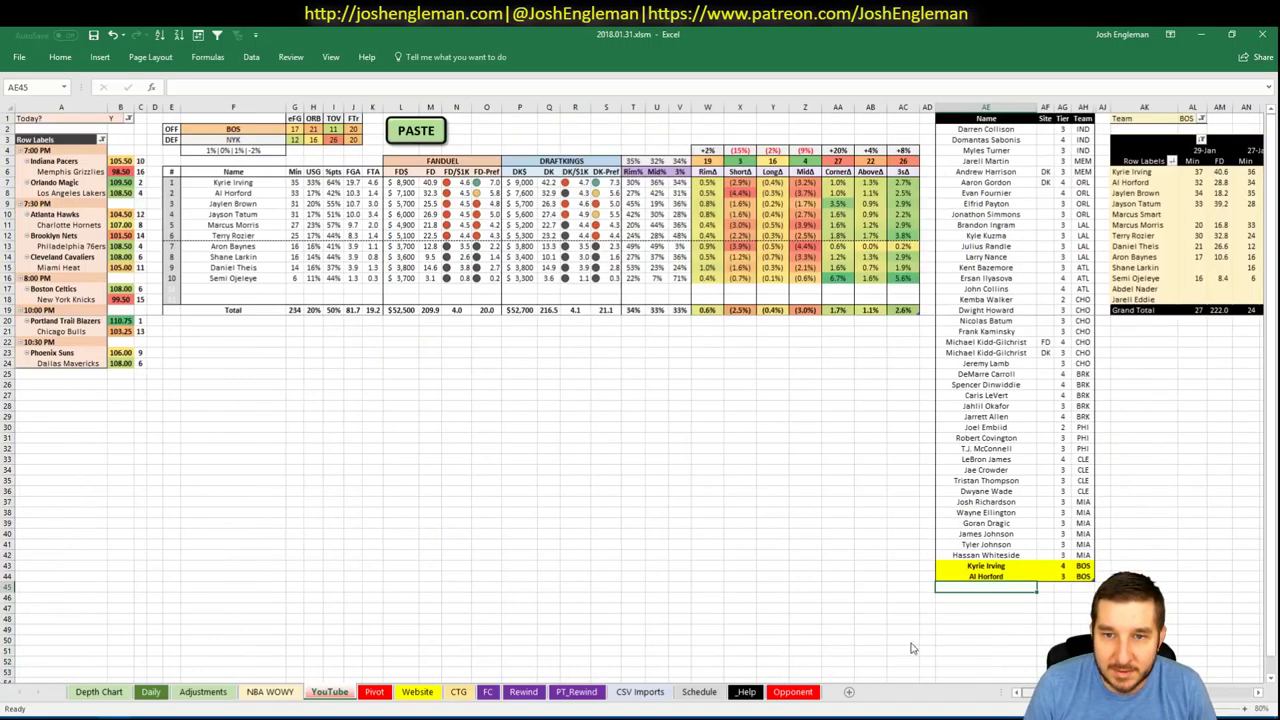
{"action": "type", "text": "Jayson Tatum"}
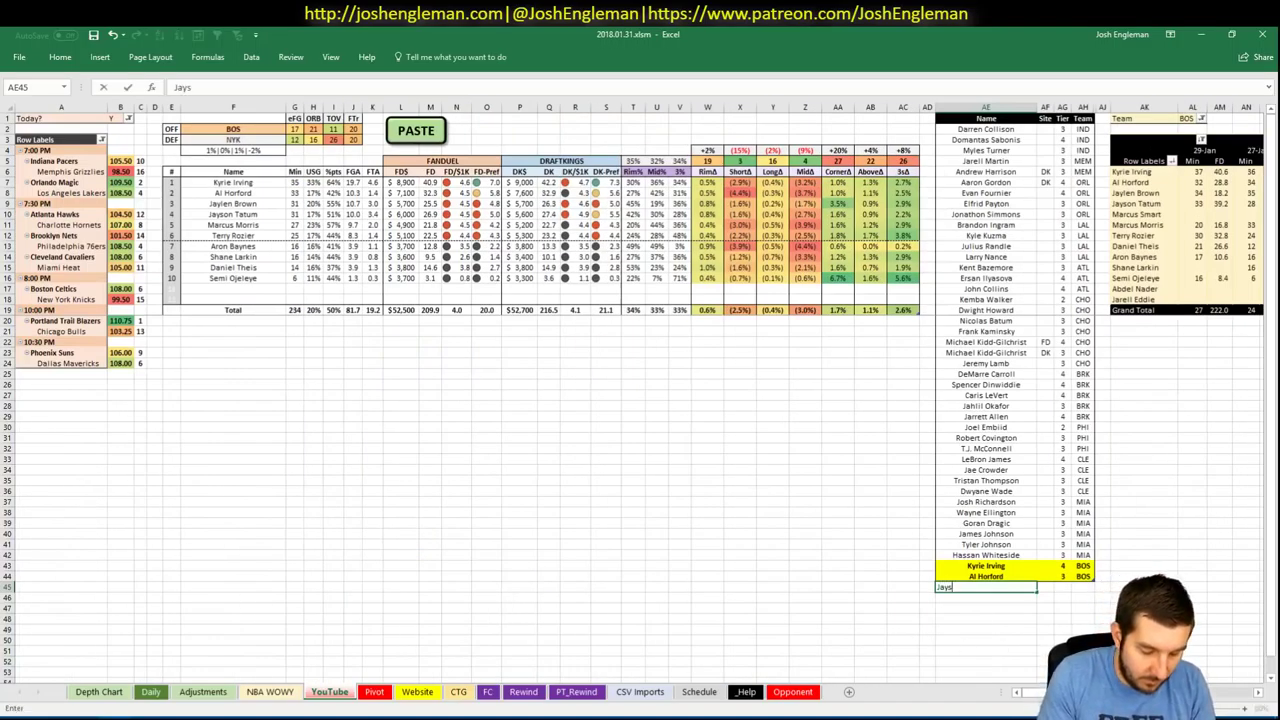
{"action": "key", "text": "Tab"}
{"action": "key", "text": "Tab"}
{"action": "type", "text": "4"}
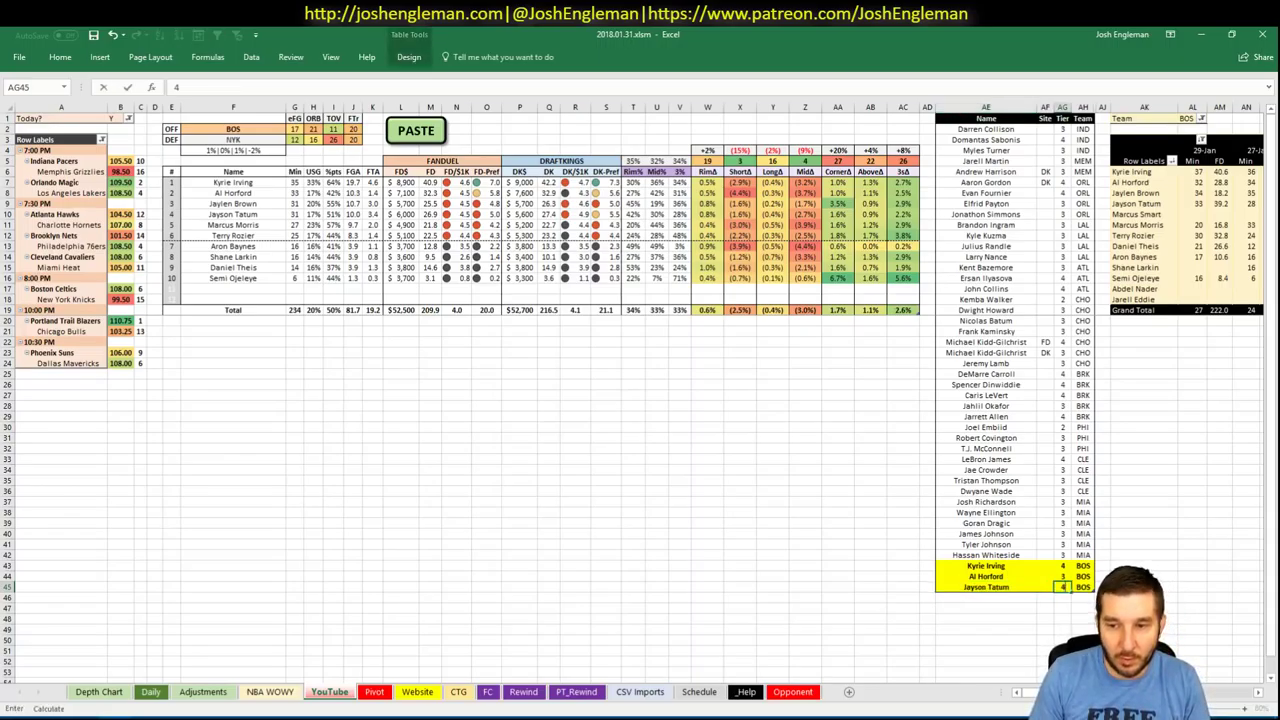
{"action": "key", "text": "Return"}
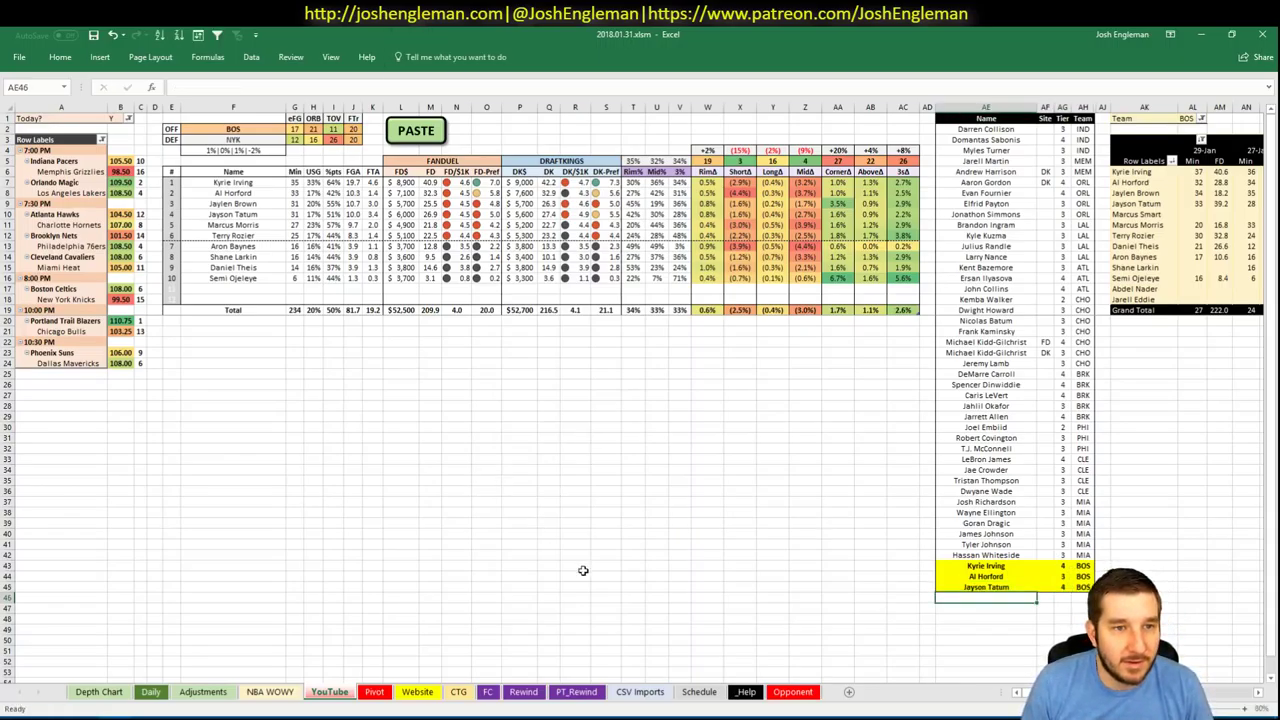
- Set the OFF team above the projections table to NYK
{"action": "left_click", "coordinate": [250, 131]}
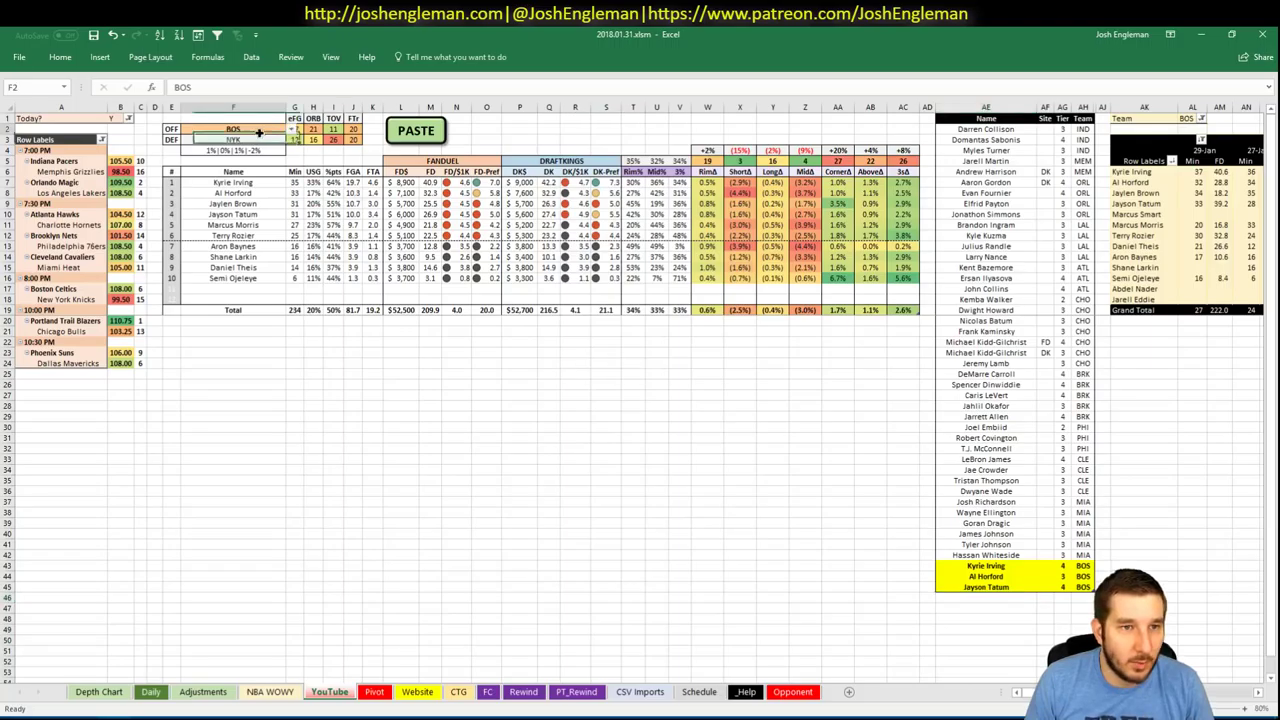
{"action": "type", "text": "NYK"}
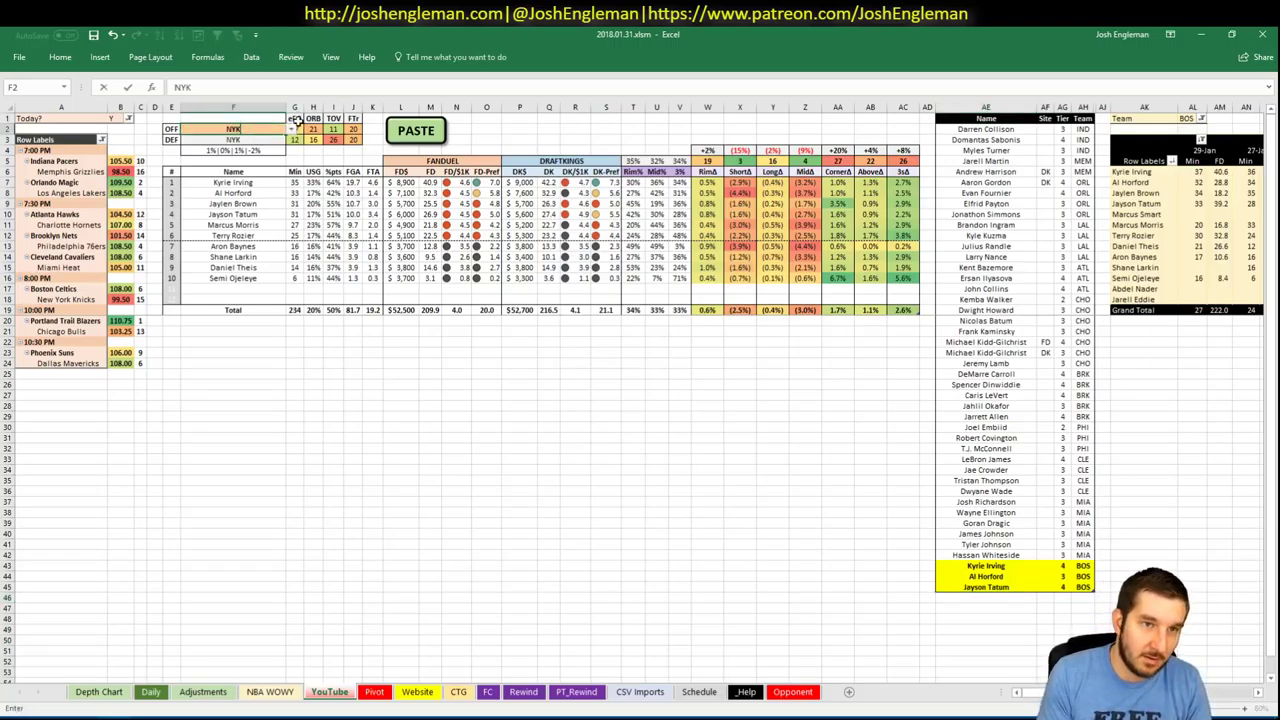
{"action": "key", "text": "Return"}
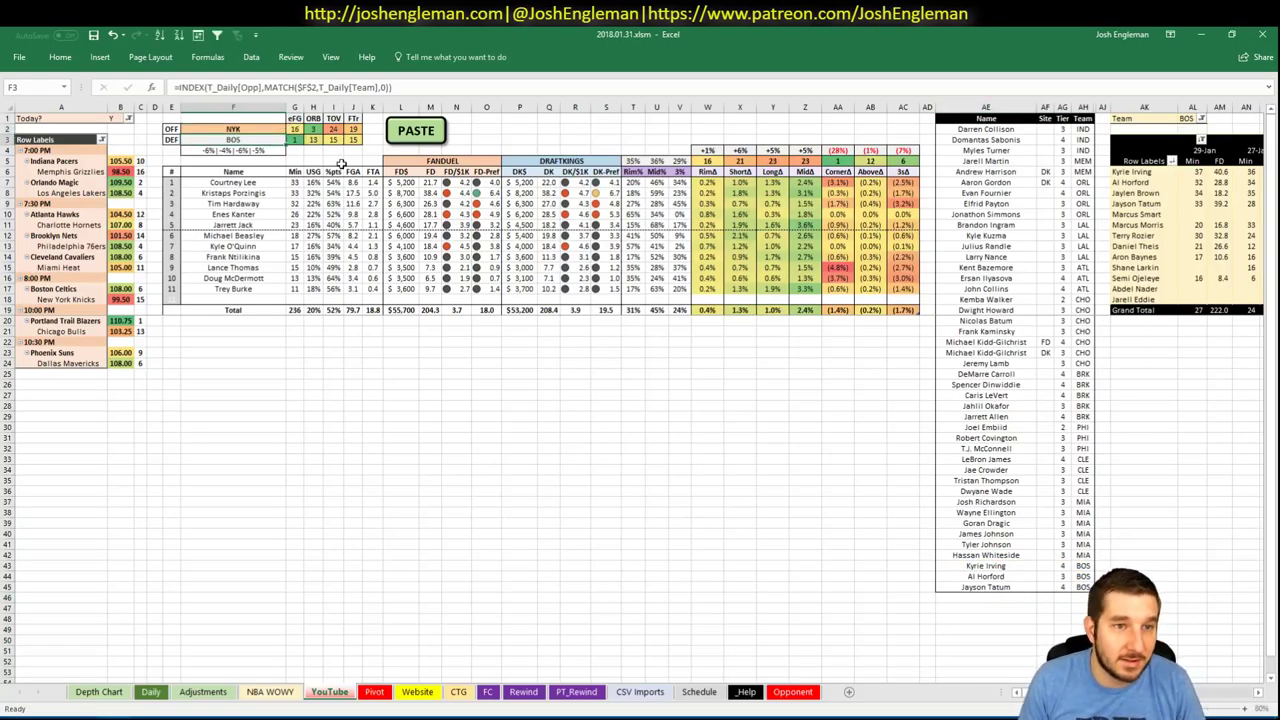
{"action": "left_click", "coordinate": [1012, 597]}
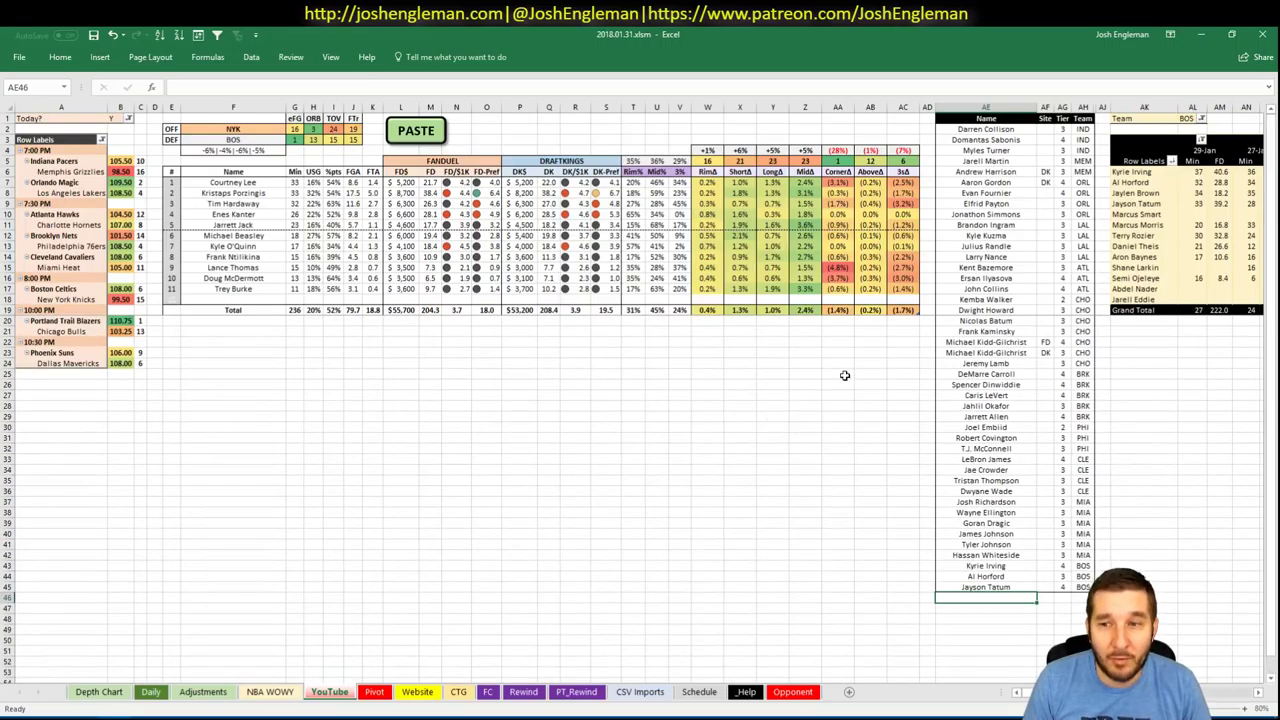
{"action": "left_click", "coordinate": [901, 459]}
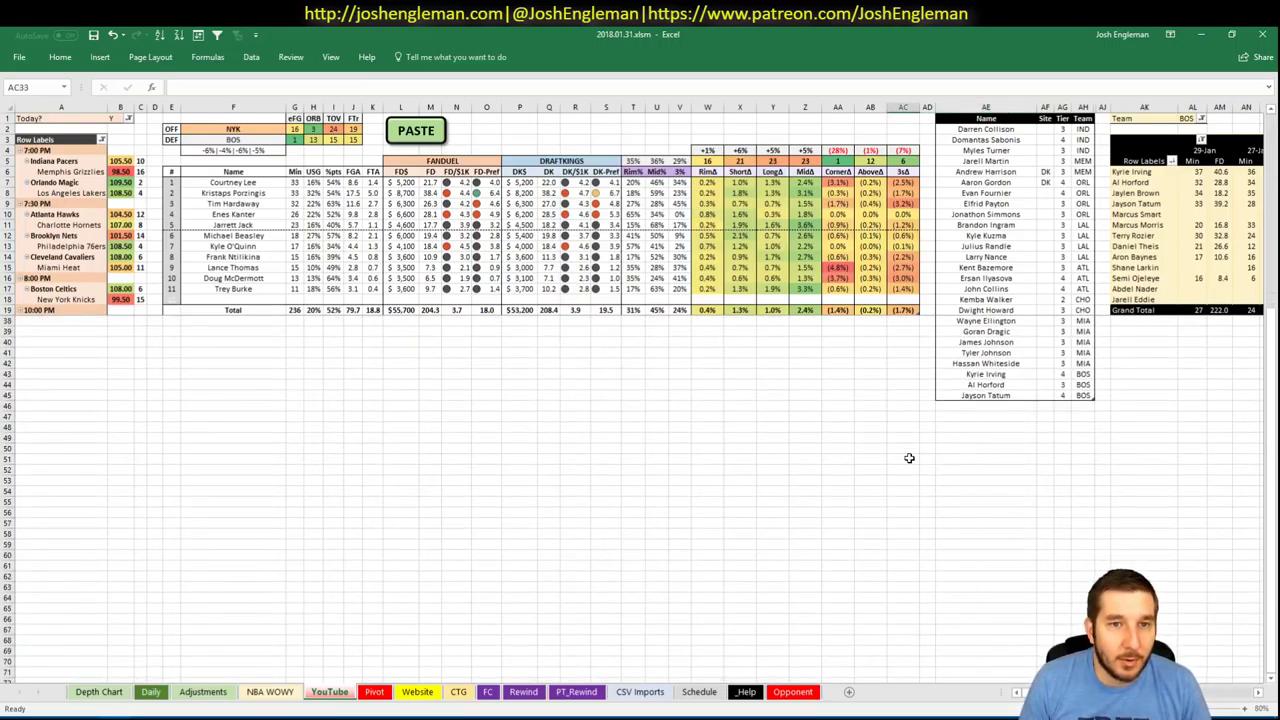
- Filter the recent-games pivot table to team NYK and review the players' minutes and FD points by date
{"action": "left_click", "coordinate": [1185, 119]}
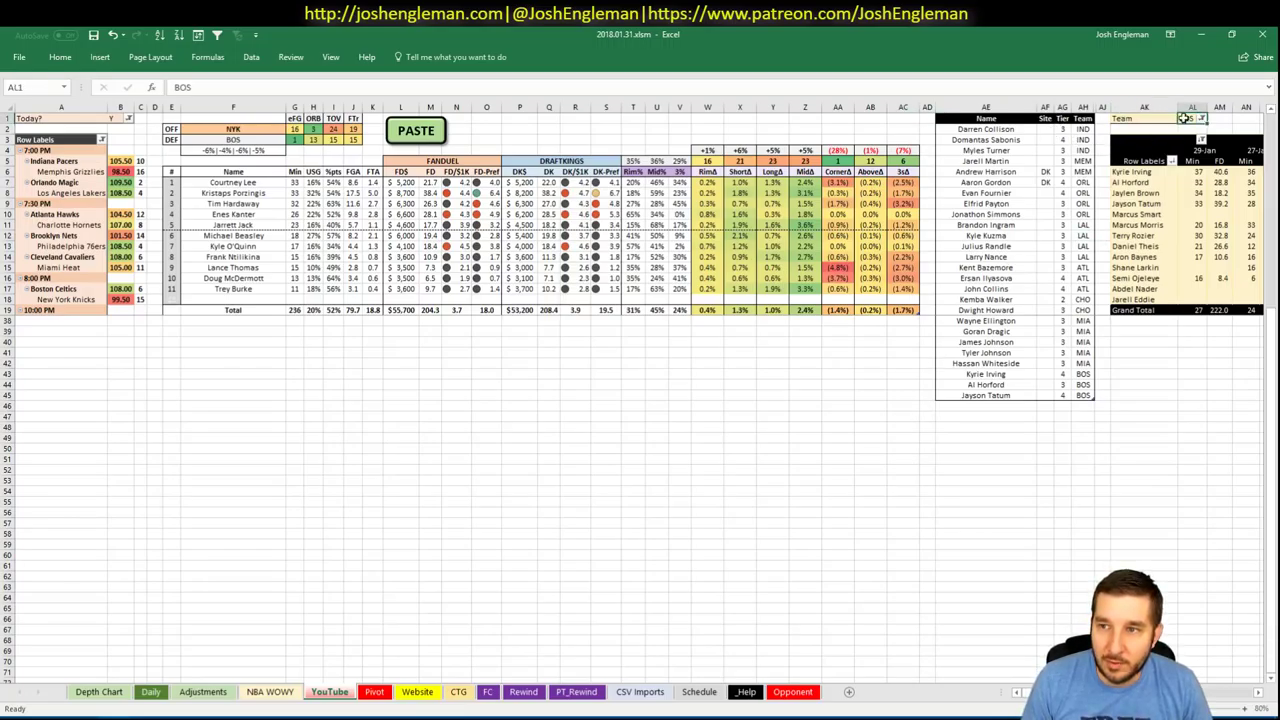
{"action": "type", "text": "NYK"}
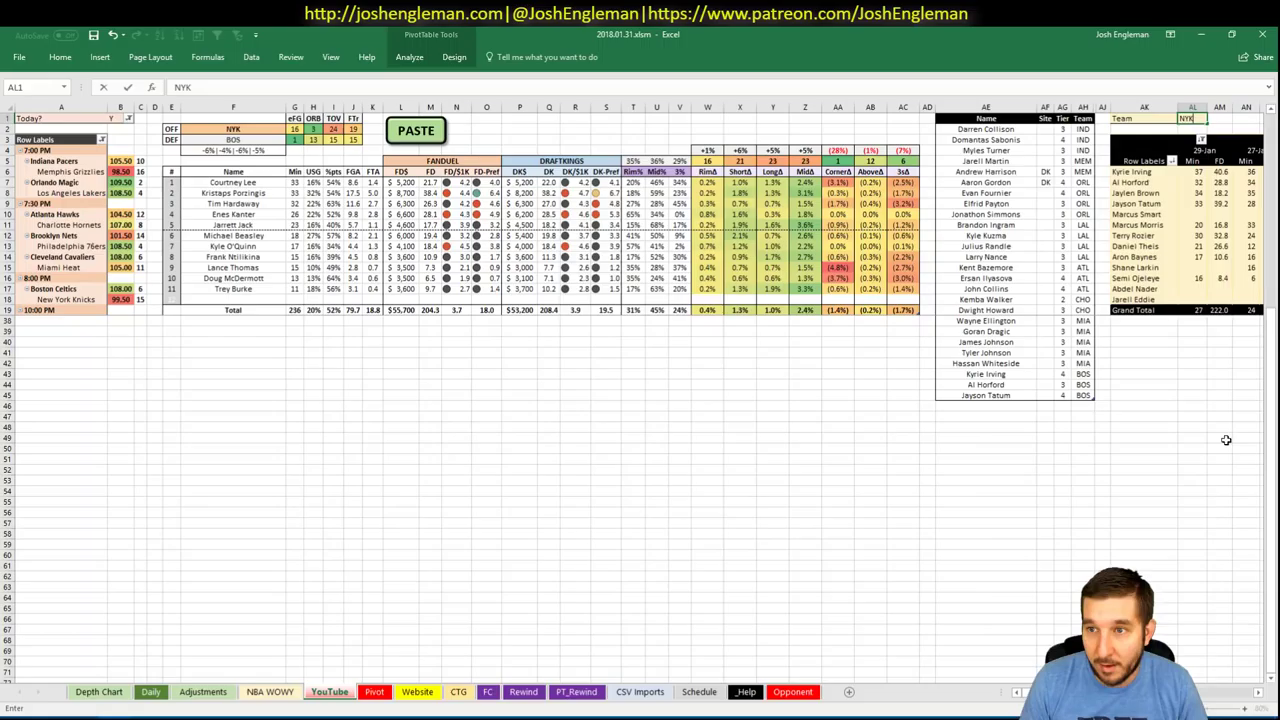
{"action": "key", "text": "Return"}
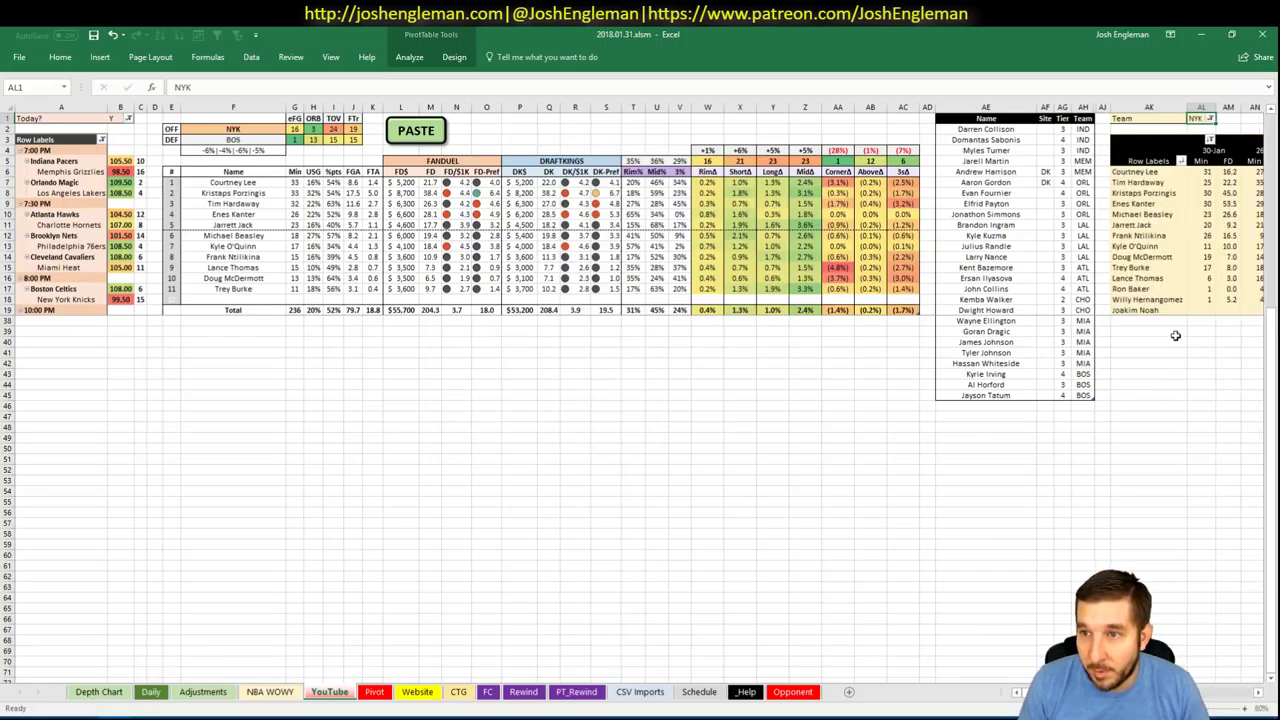
{"action": "scroll", "coordinate": [1207, 697], "scroll_direction": "right", "scroll_amount": 3}
{"action": "scroll", "coordinate": [1207, 699], "scroll_direction": "right", "scroll_amount": 3}
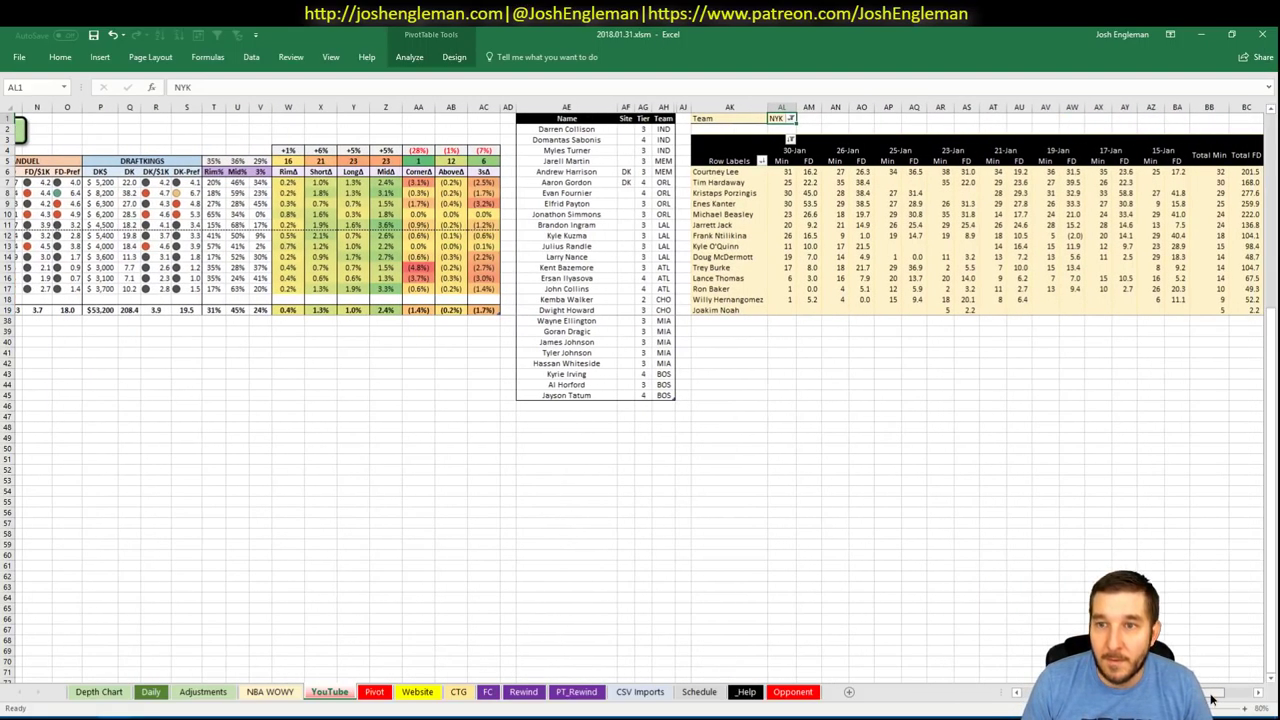
{"action": "scroll", "coordinate": [1215, 697], "scroll_direction": "left", "scroll_amount": 12}
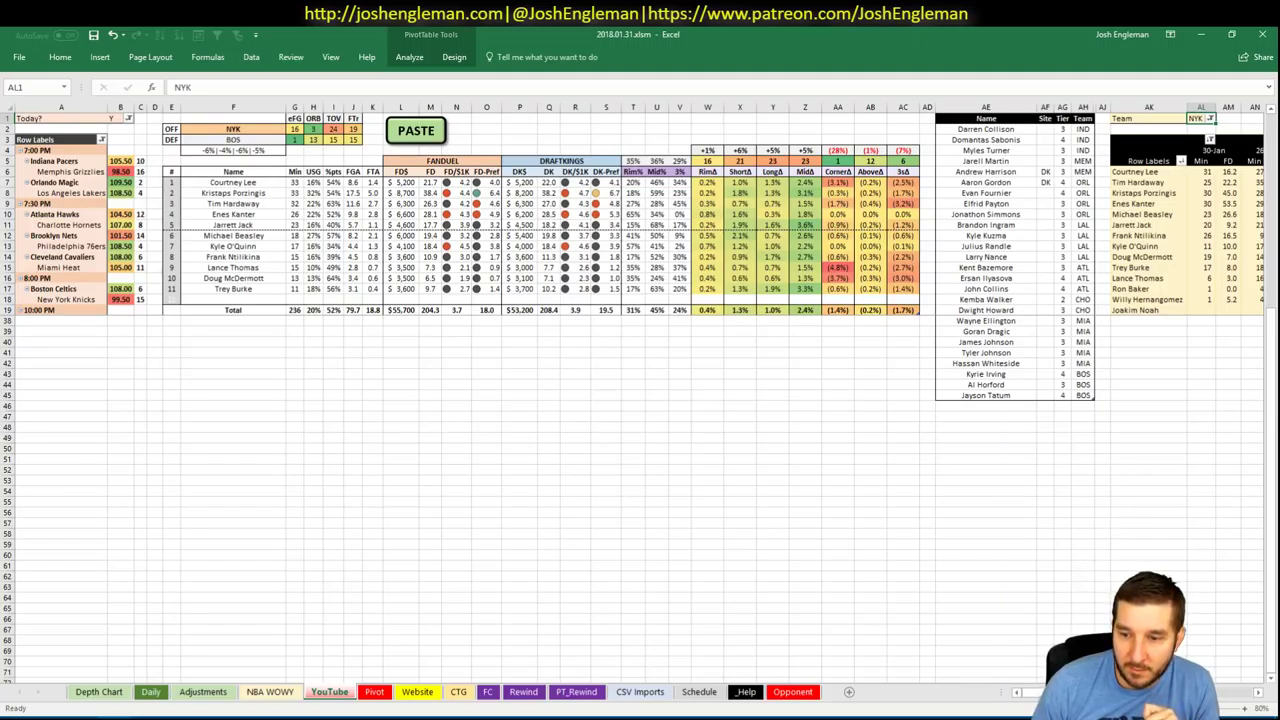
{"action": "scroll", "coordinate": [640, 390], "scroll_direction": "right", "scroll_amount": 6}
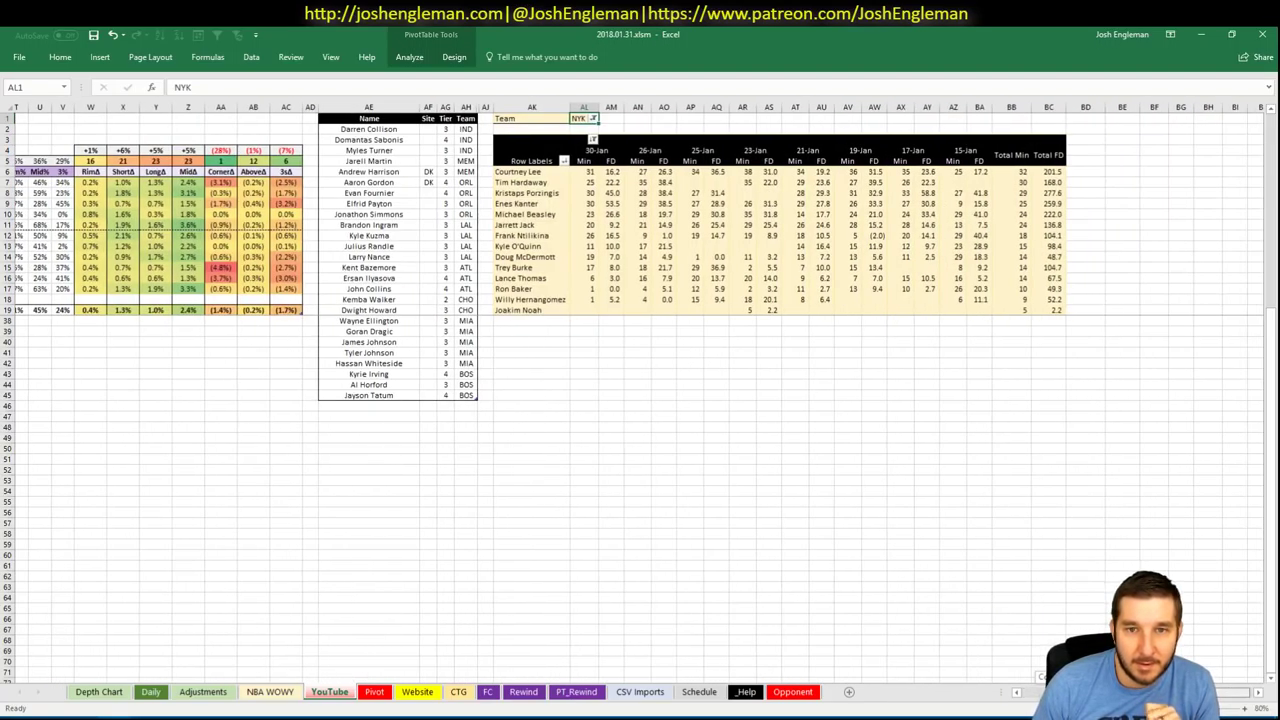
{"action": "scroll", "coordinate": [640, 390], "scroll_direction": "right", "scroll_amount": 1}
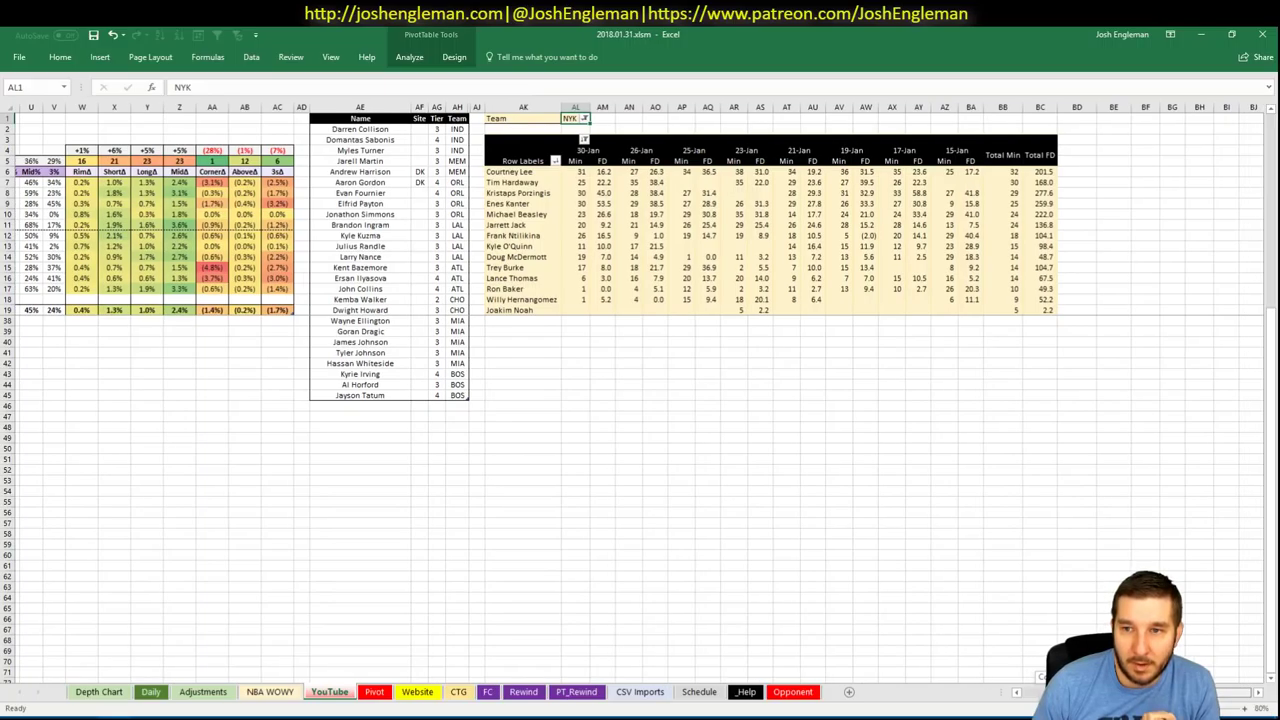
{"action": "scroll", "coordinate": [931, 646], "scroll_direction": "left", "scroll_amount": 7}
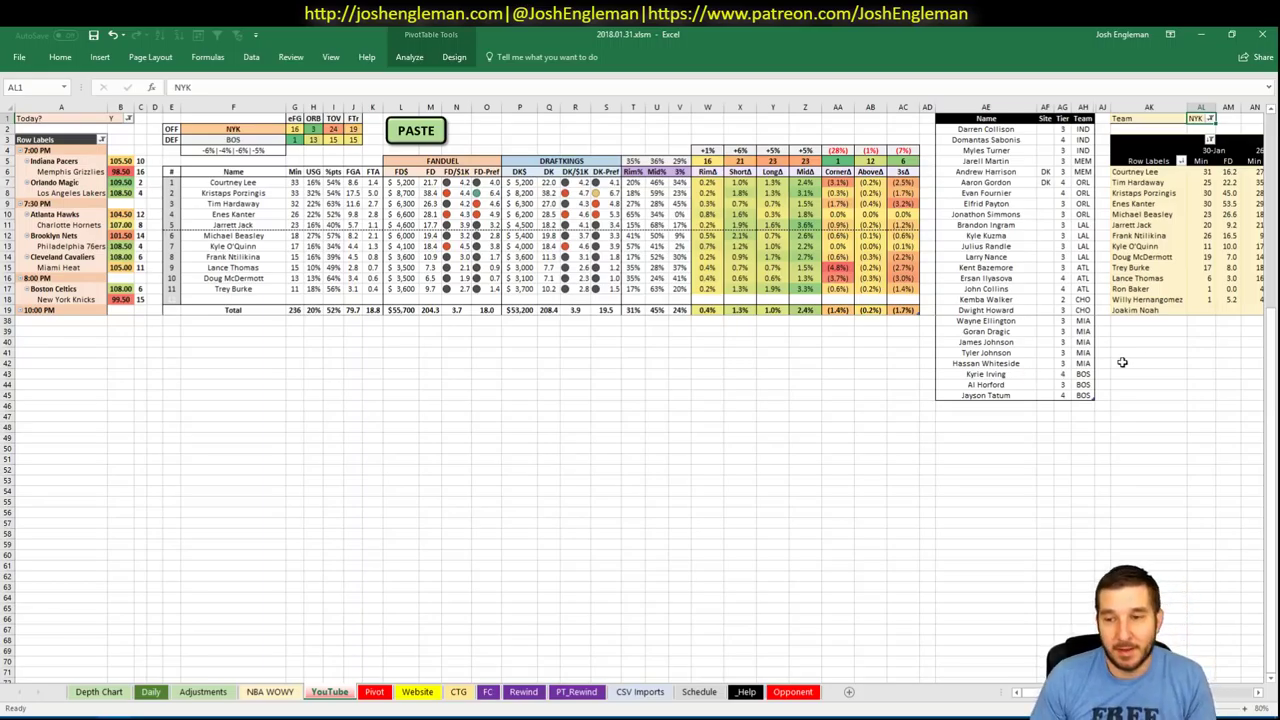
- Add Kristaps Porzingis to the pick list with tier 4
{"action": "left_click", "coordinate": [1020, 405]}
{"action": "type", "text": "Krist"}
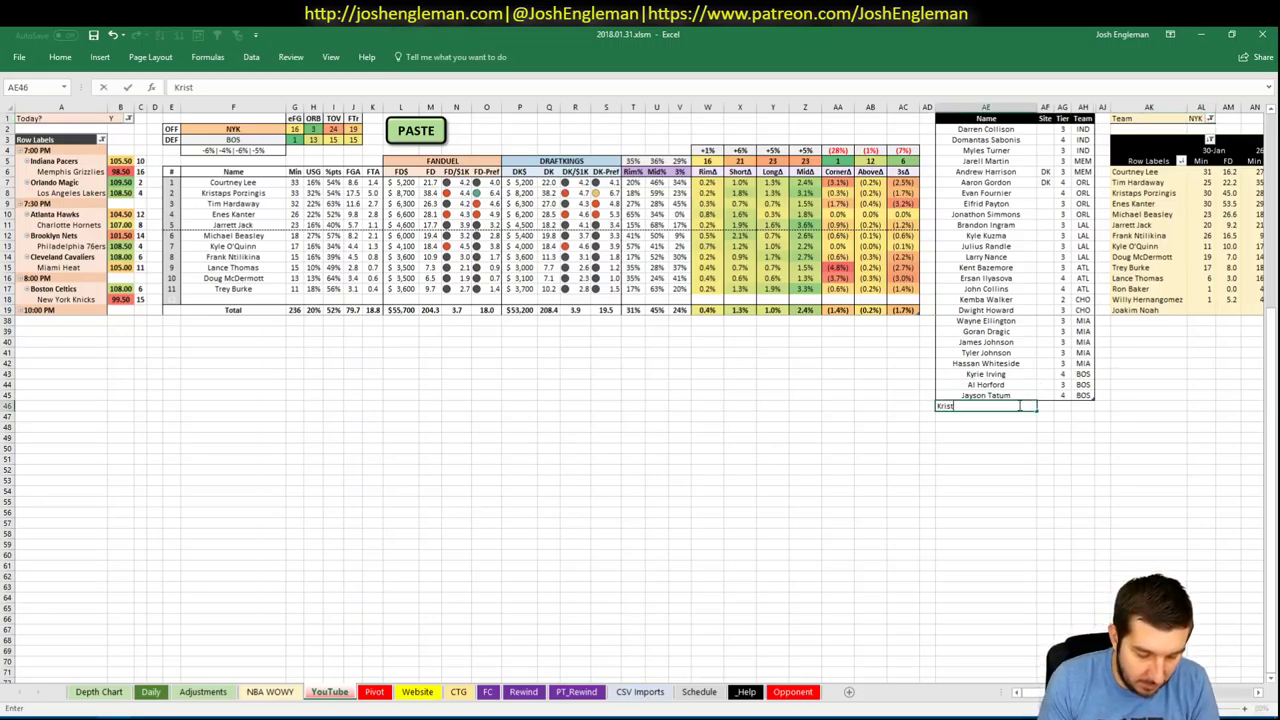
{"action": "type", "text": "aps Porzing"}
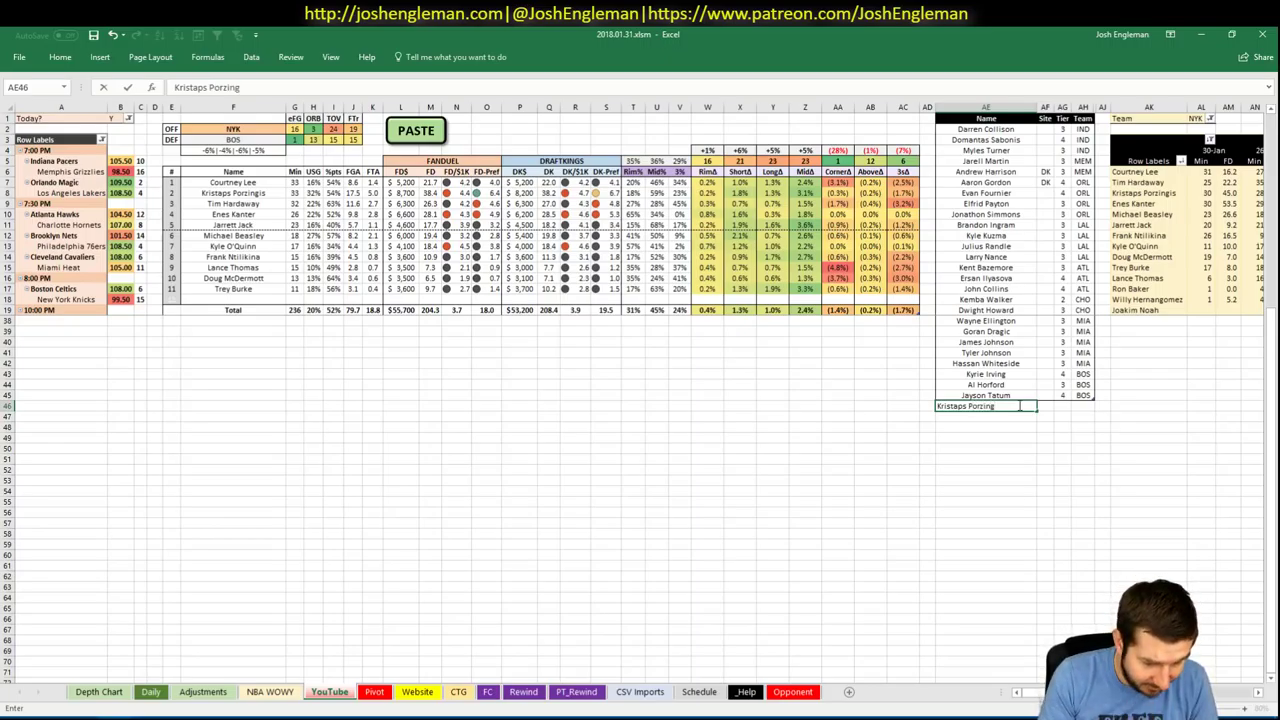
{"action": "type", "text": "is"}
{"action": "left_click", "coordinate": [1063, 405]}
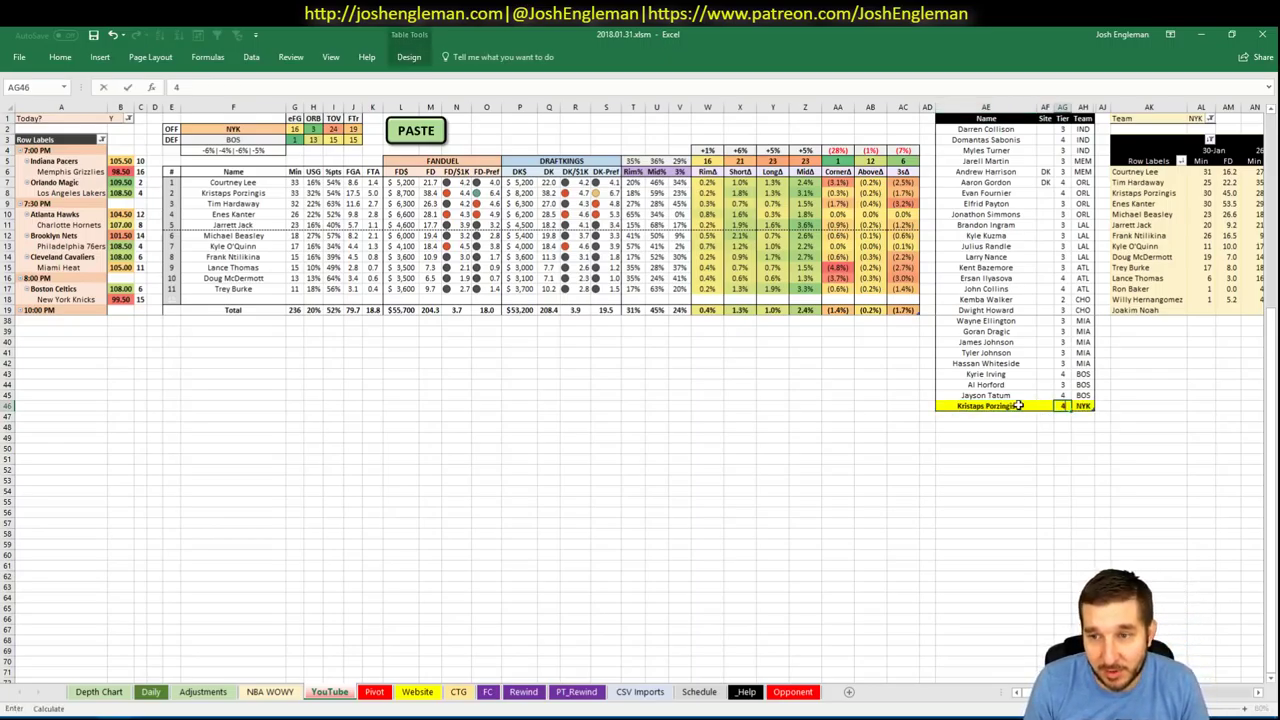
{"action": "type", "text": "4"}
{"action": "left_click", "coordinate": [1124, 396]}
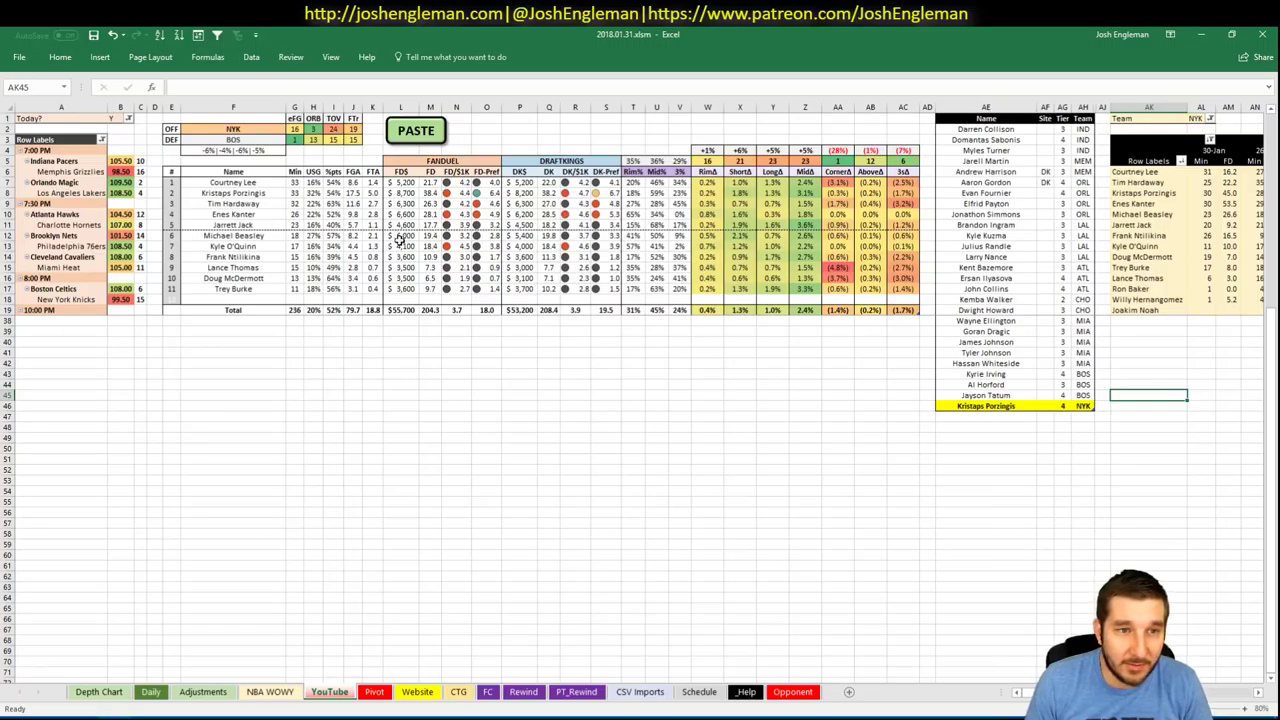
- Check the NYK projections and recent games, and add Enes Kanter to the pick list with tier 3
{"action": "left_click", "coordinate": [403, 352]}
{"action": "left_click", "coordinate": [399, 334]}
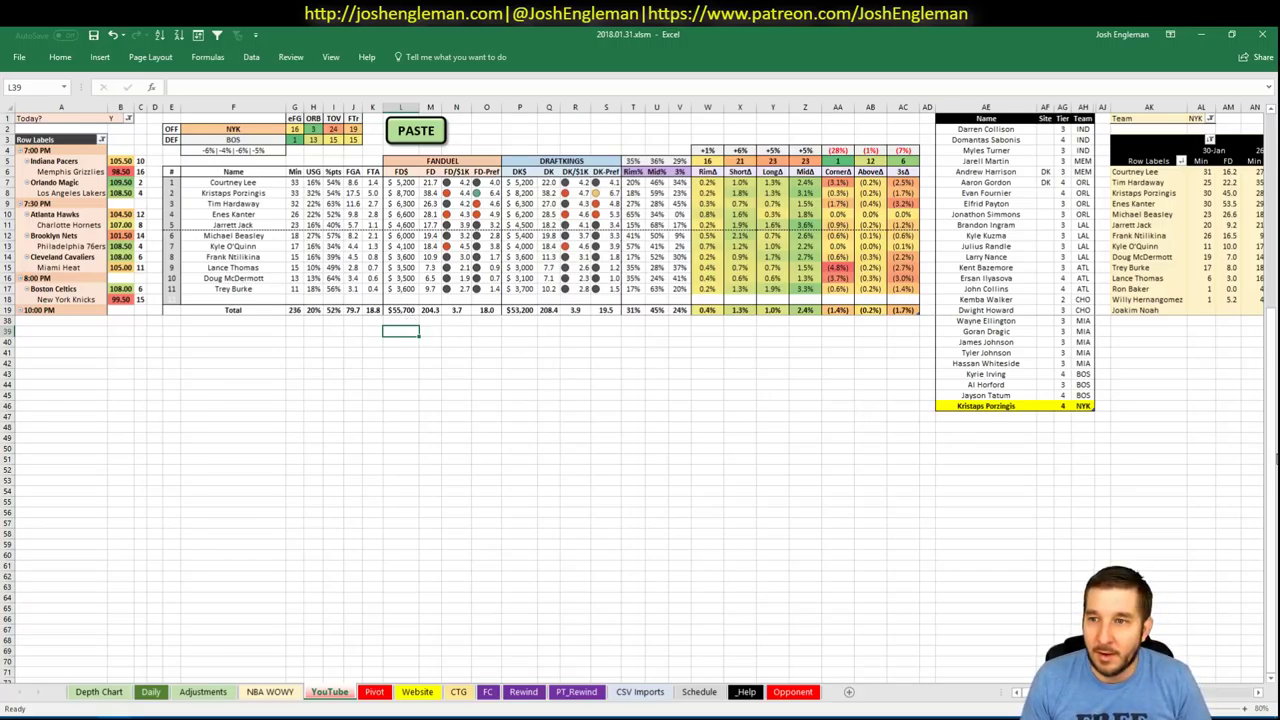
{"action": "scroll", "coordinate": [640, 400], "scroll_direction": "right", "scroll_amount": 5}
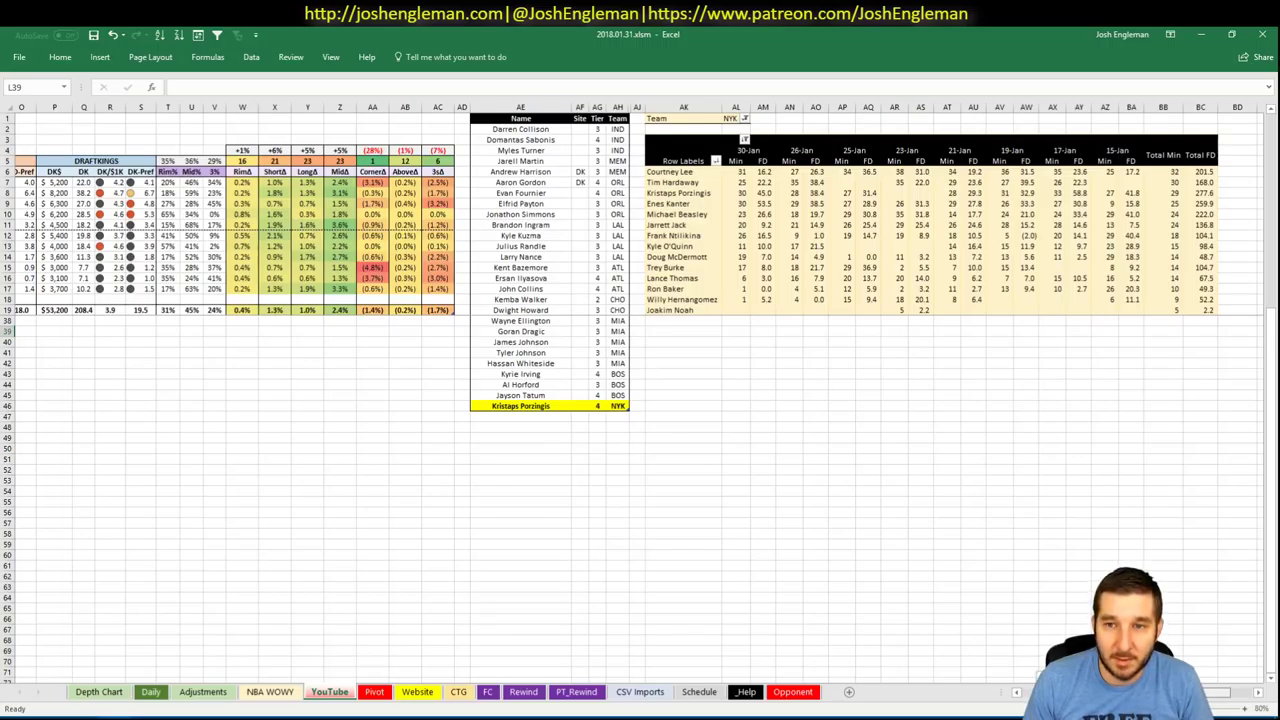
{"action": "scroll", "coordinate": [930, 670], "scroll_direction": "left", "scroll_amount": 5}
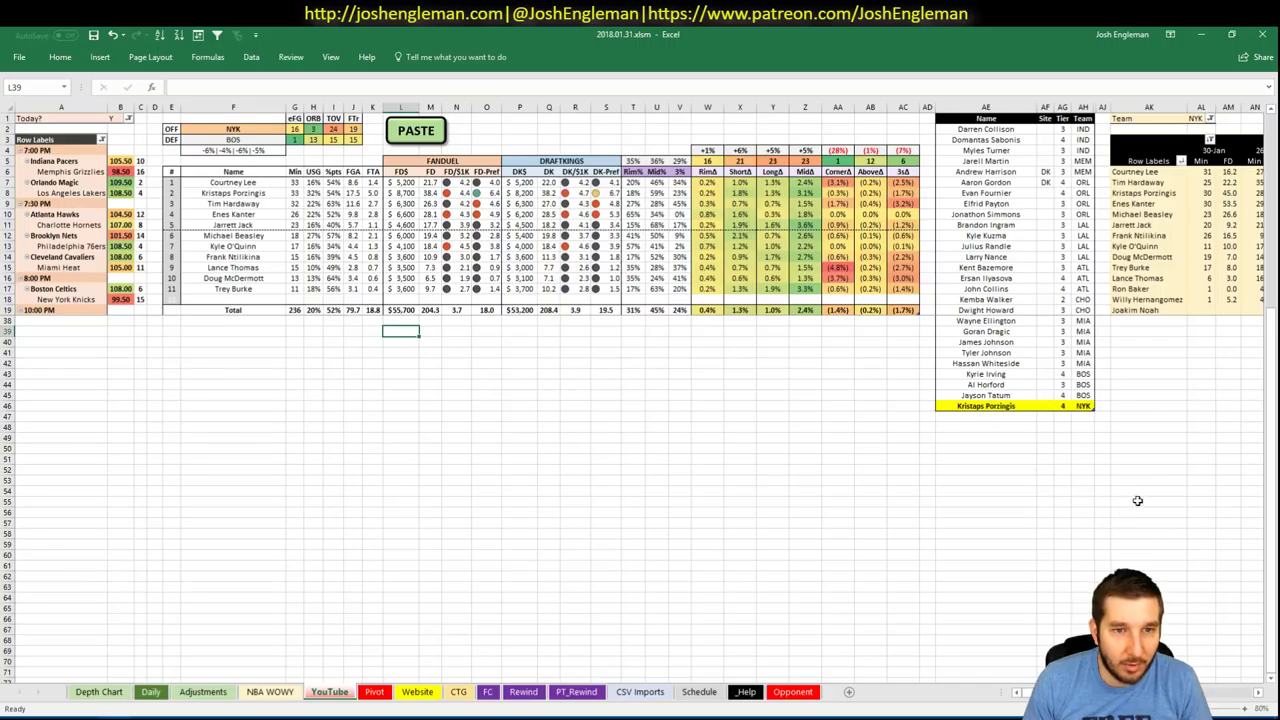
{"action": "left_click", "coordinate": [1006, 417]}
{"action": "type", "text": "Enes Kanter"}
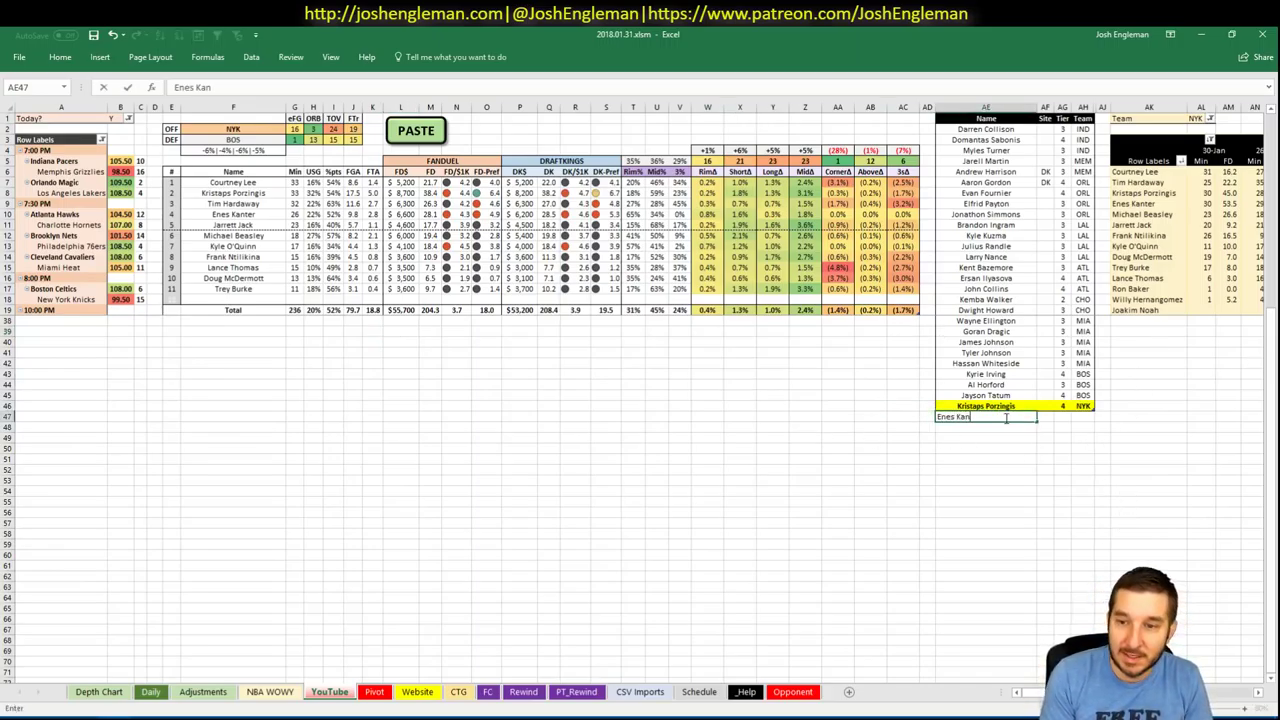
{"action": "key", "text": "Tab"}
{"action": "key", "text": "Tab"}
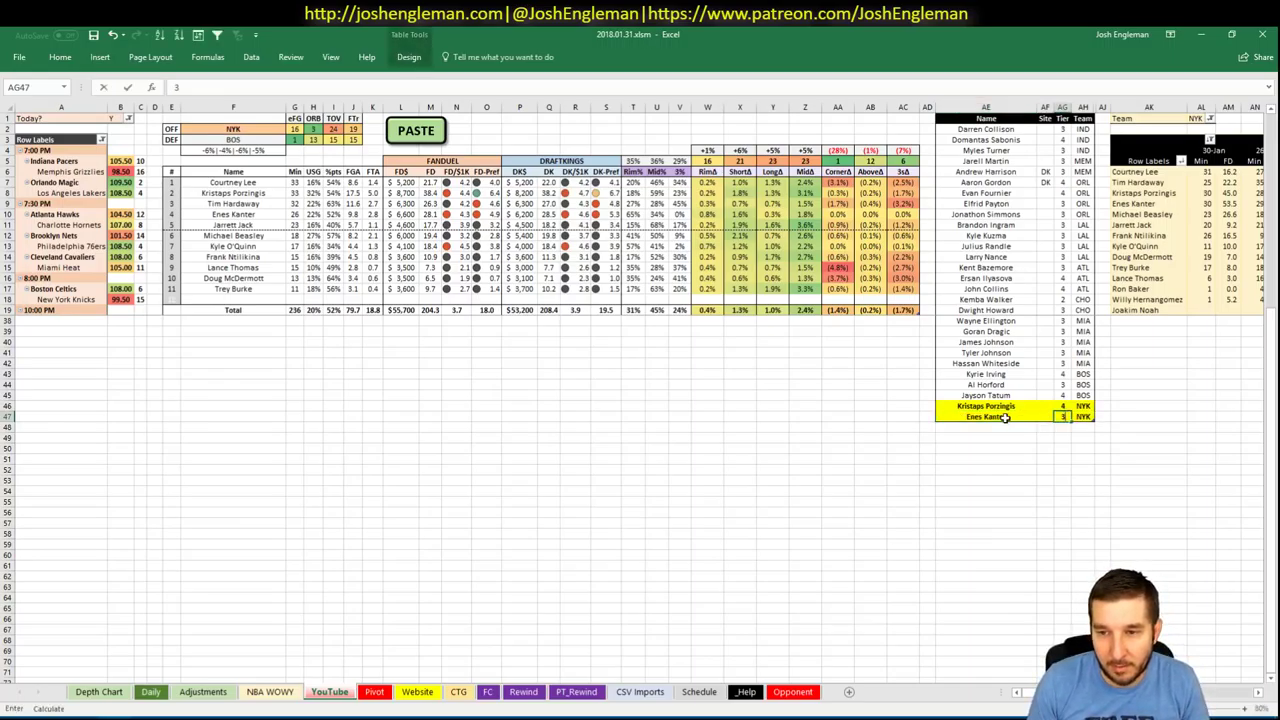
- Set the OFF team above the projections table to POR
{"action": "left_click", "coordinate": [236, 129]}
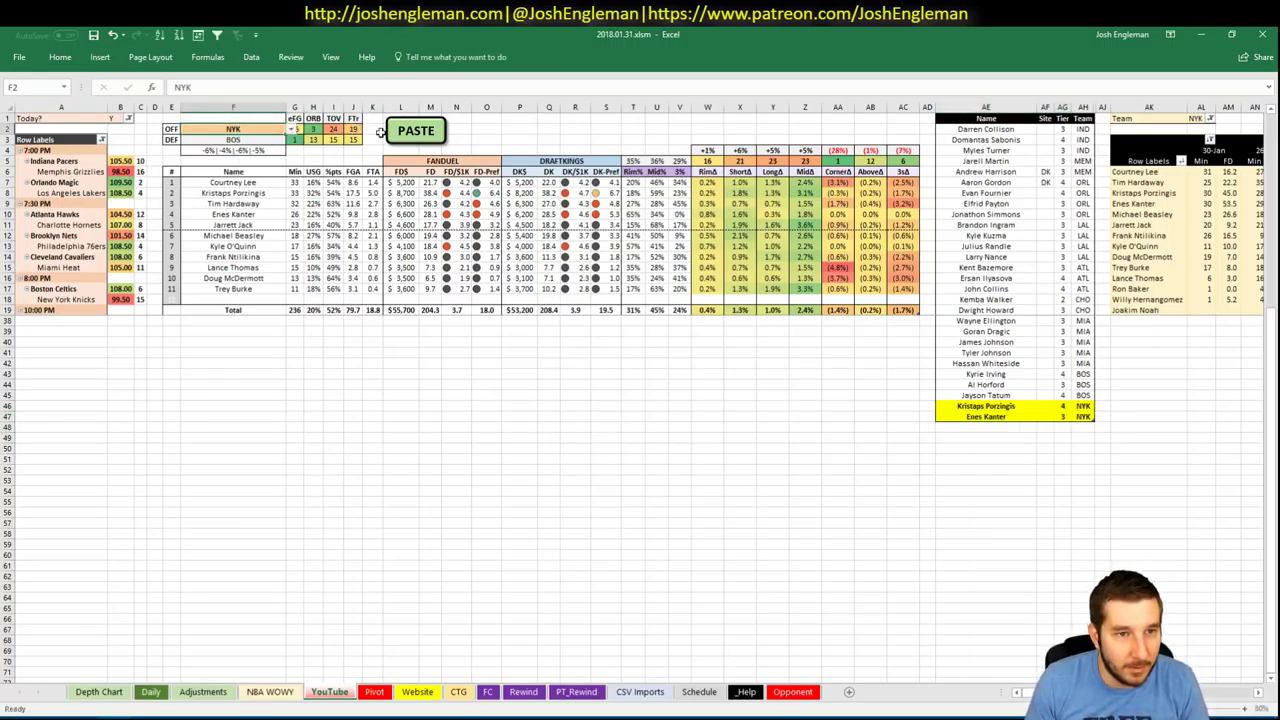
{"action": "left_click", "coordinate": [213, 494]}
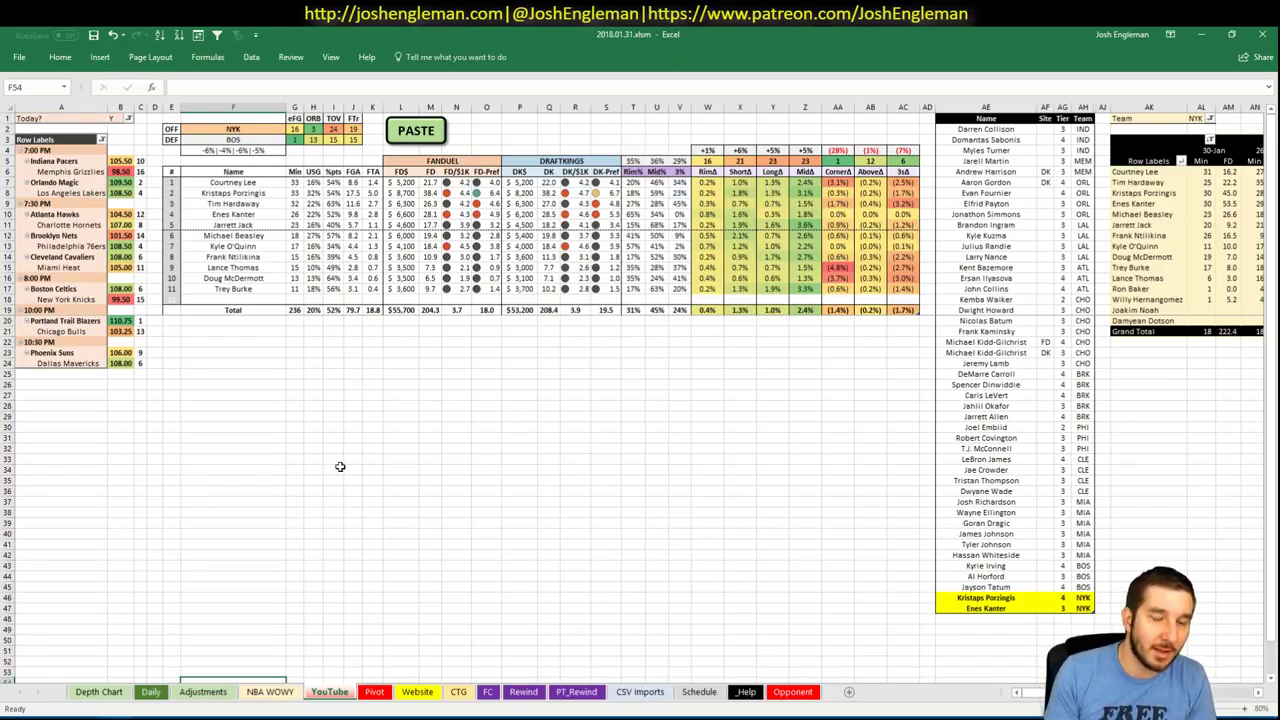
{"action": "left_click", "coordinate": [233, 130]}
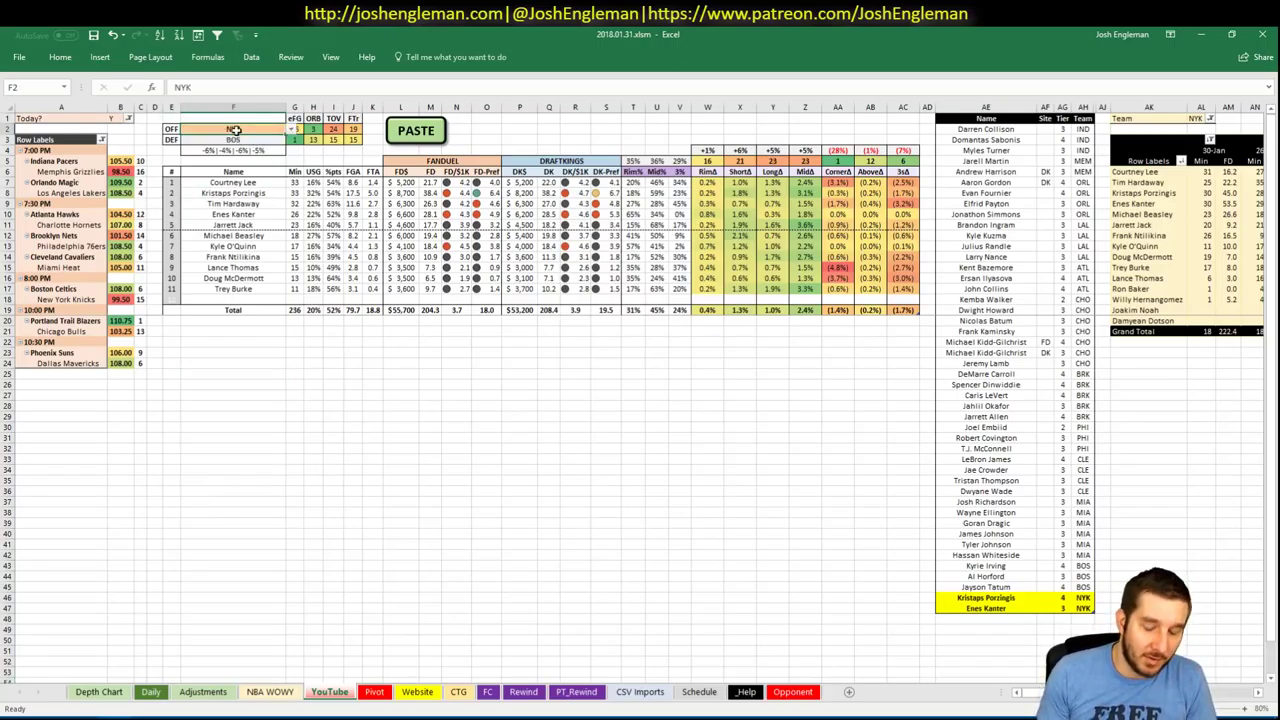
{"action": "type", "text": "POR"}
{"action": "key", "text": "Return"}
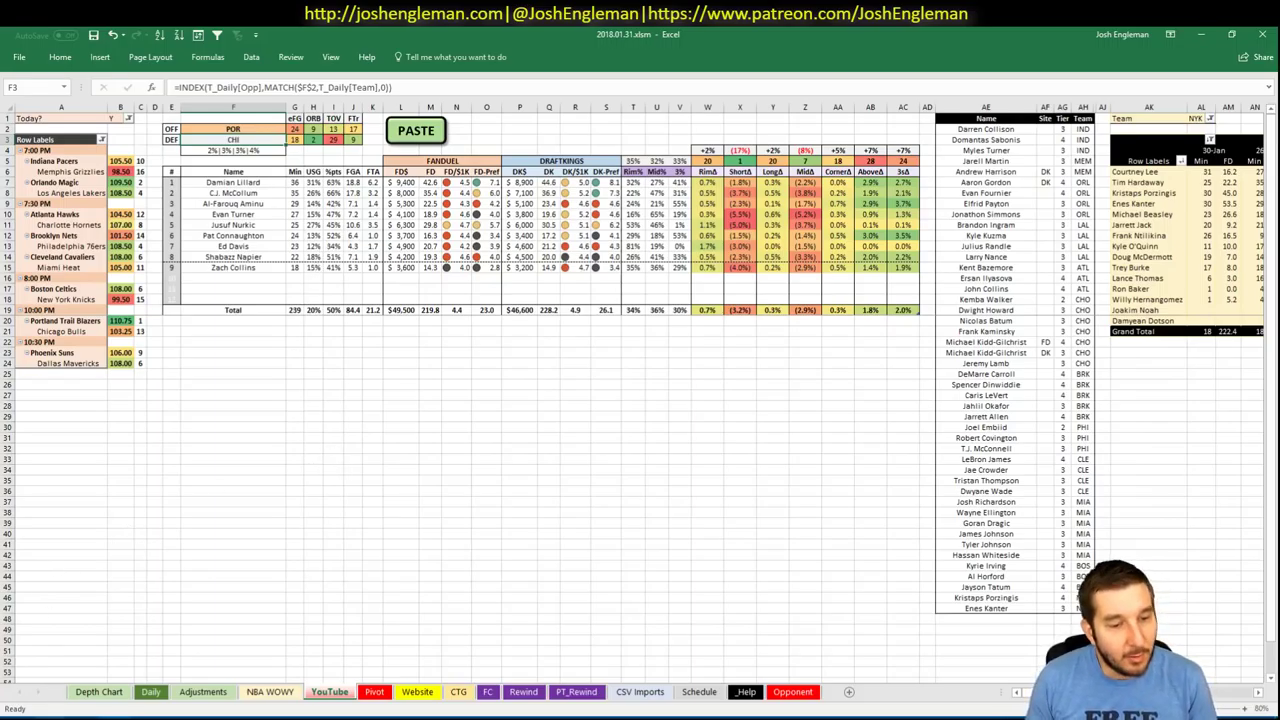
- Switch to Cleaning the Glass in Chrome, search for the Chicago Bulls and bring up their 2017-18 lineup statistics
{"action": "mouse_move", "coordinate": [70, 719]}
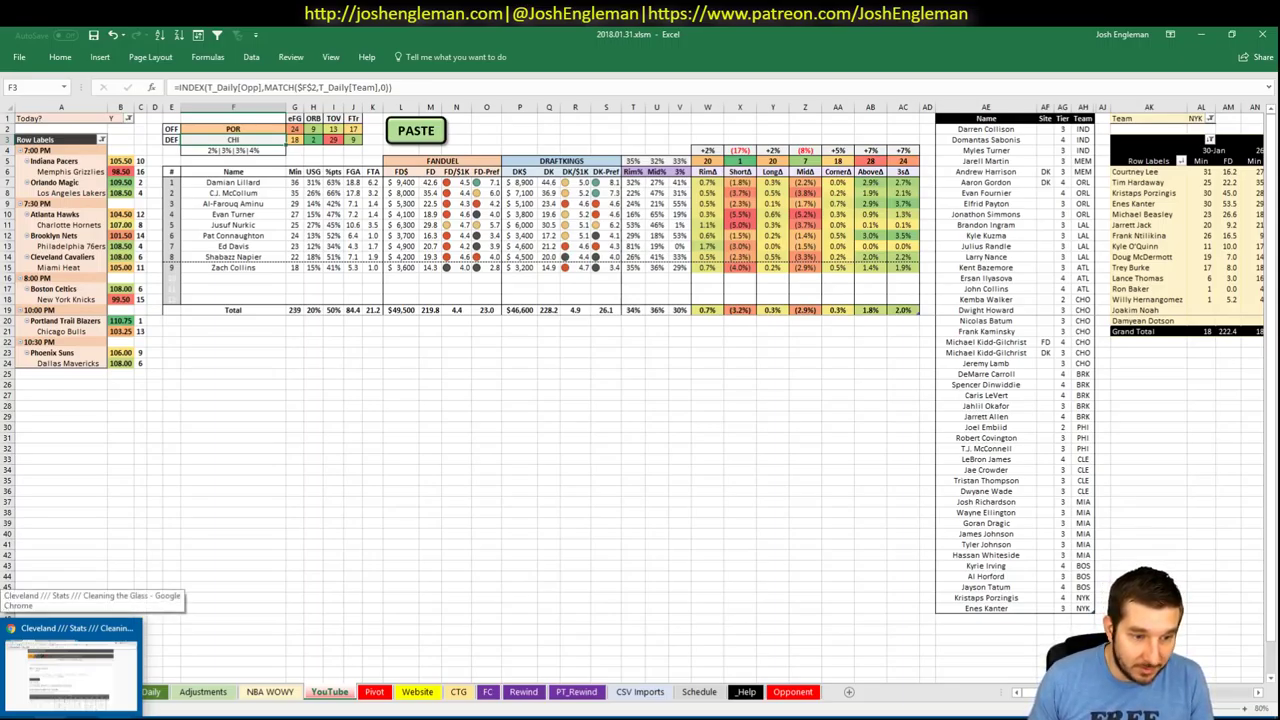
{"action": "left_click", "coordinate": [70, 665]}
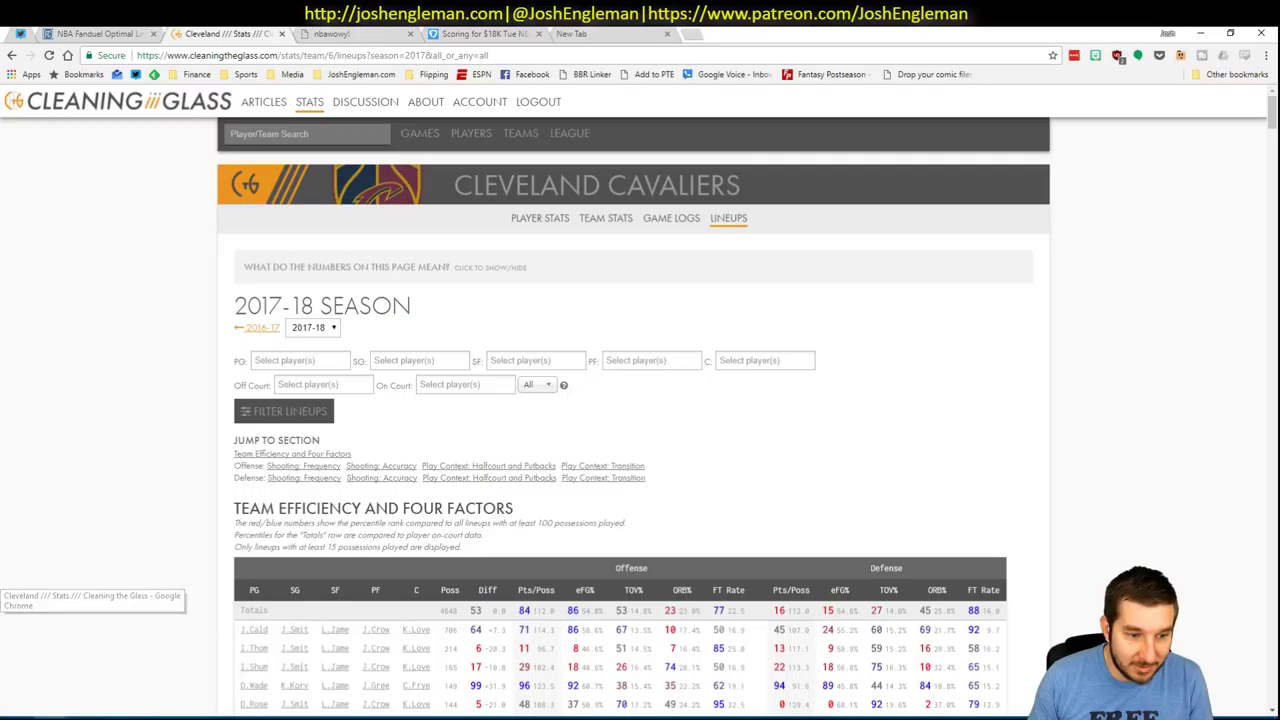
{"action": "left_click", "coordinate": [333, 130]}
{"action": "type", "text": "chi"}
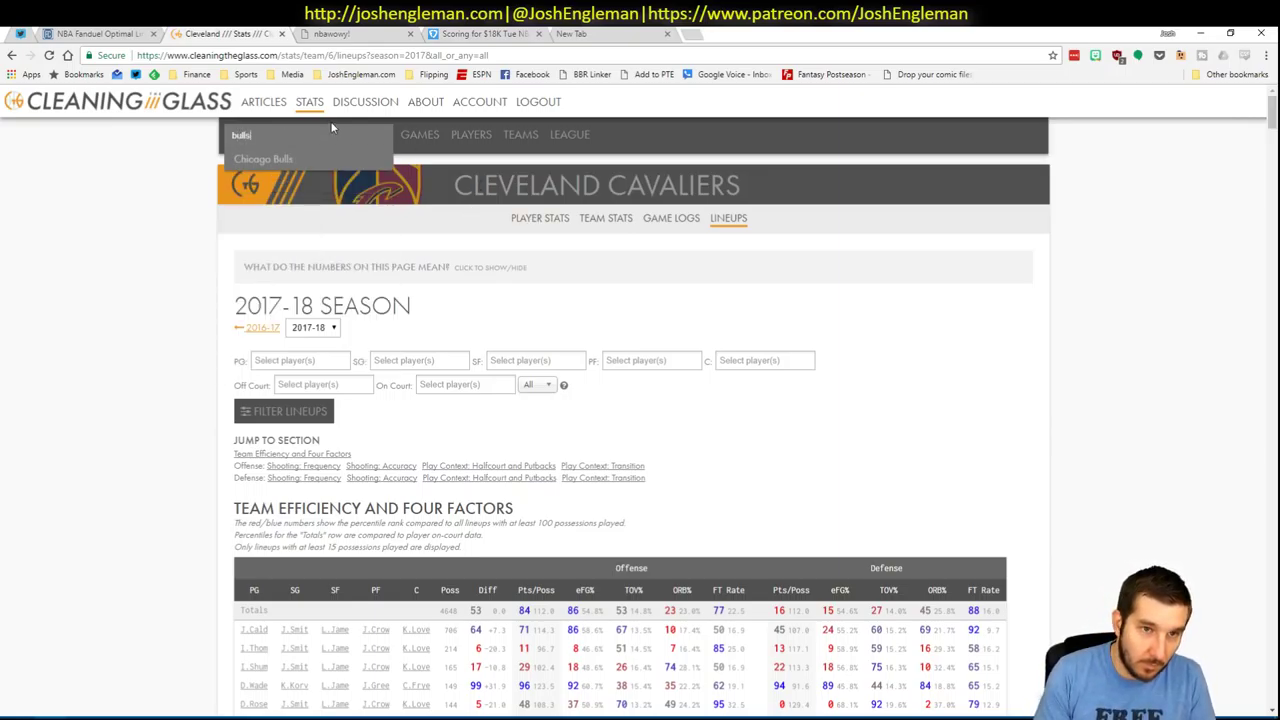
{"action": "key", "text": "Down"}
{"action": "key", "text": "Return"}
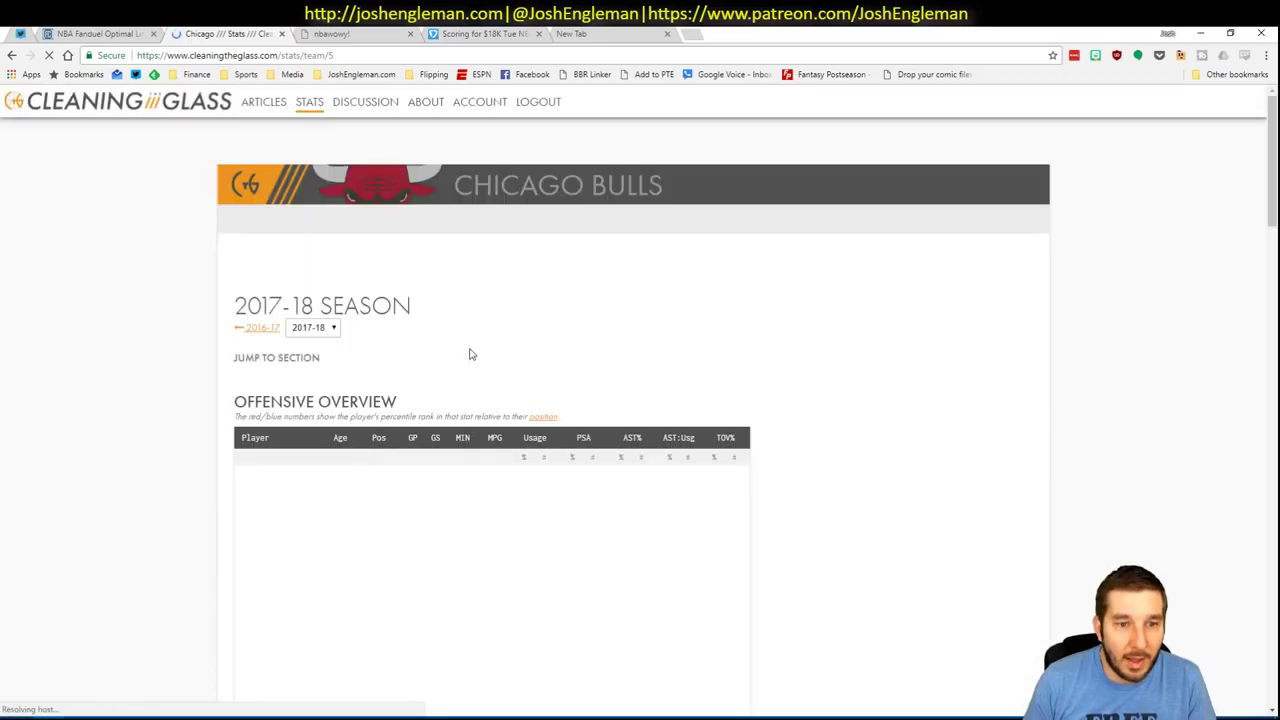
{"action": "scroll", "coordinate": [810, 310], "scroll_direction": "down", "scroll_amount": 1}
{"action": "scroll", "coordinate": [580, 271], "scroll_direction": "up", "scroll_amount": 1}
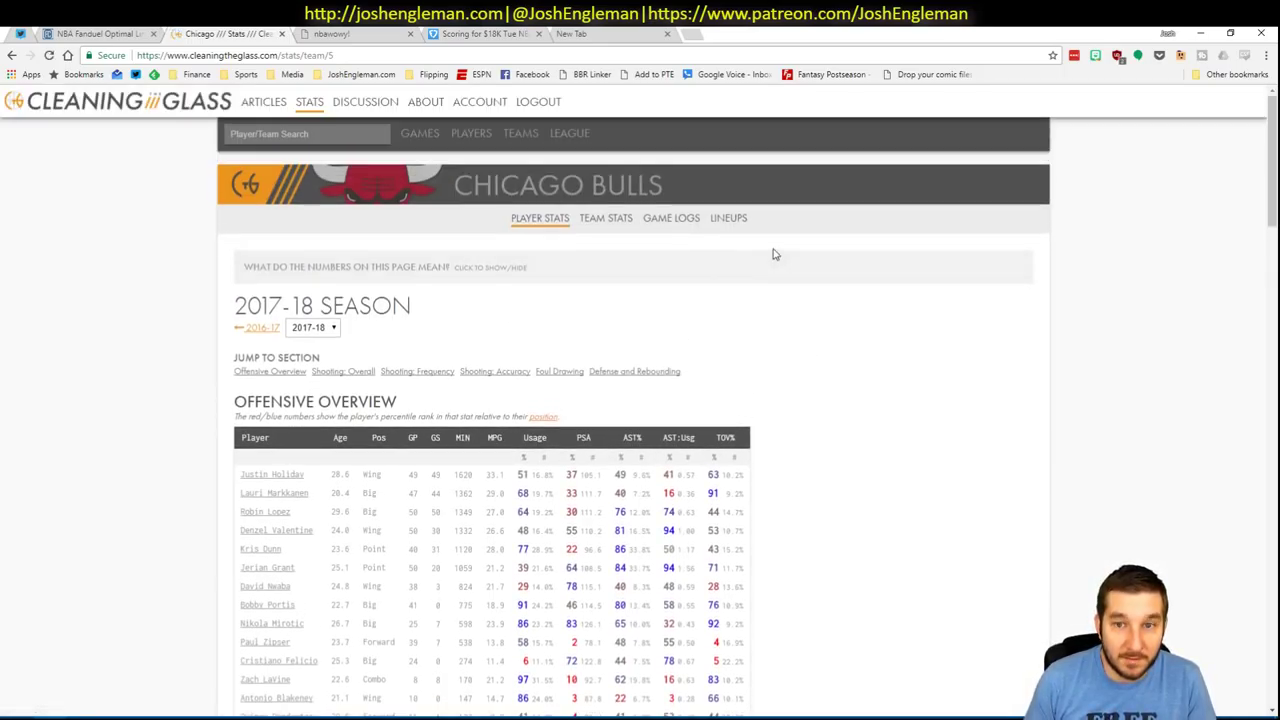
{"action": "left_click", "coordinate": [740, 220]}
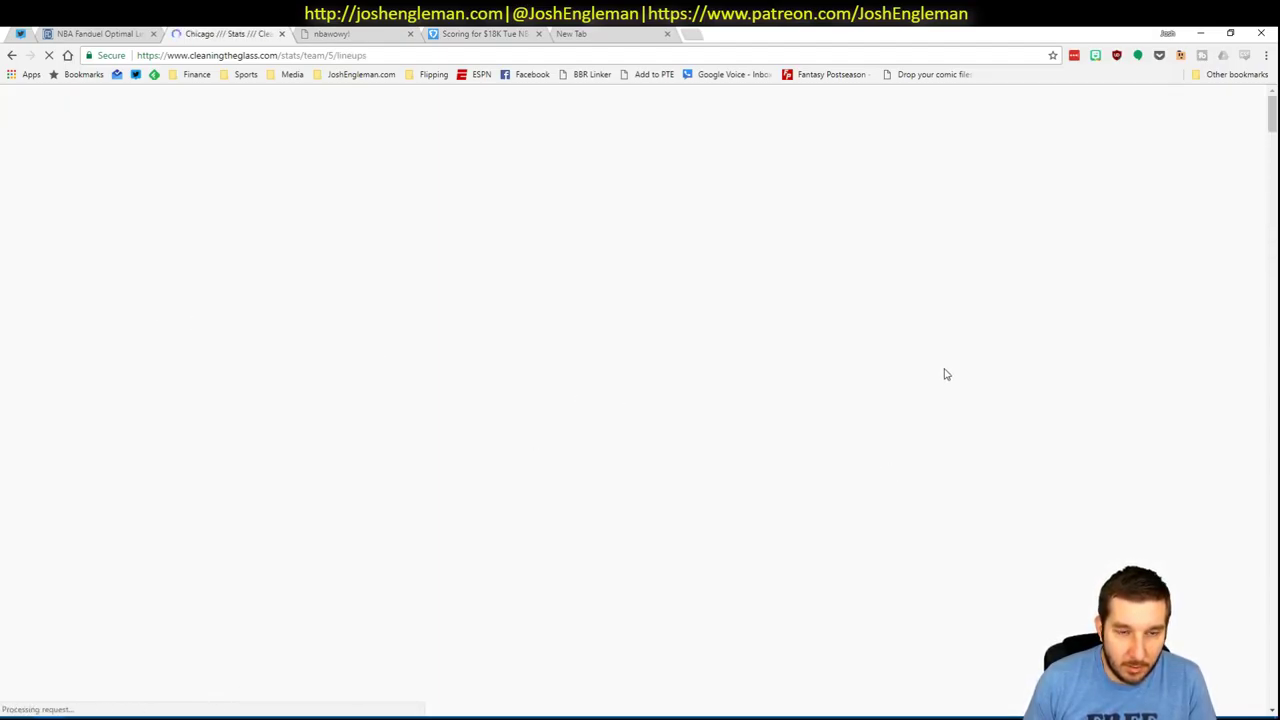
- Filter the Bulls lineups to those with Lauri Markkanen off court, review the efficiency figures, and return to the unfiltered lineups
{"action": "scroll", "coordinate": [1028, 394], "scroll_direction": "down", "scroll_amount": 2}
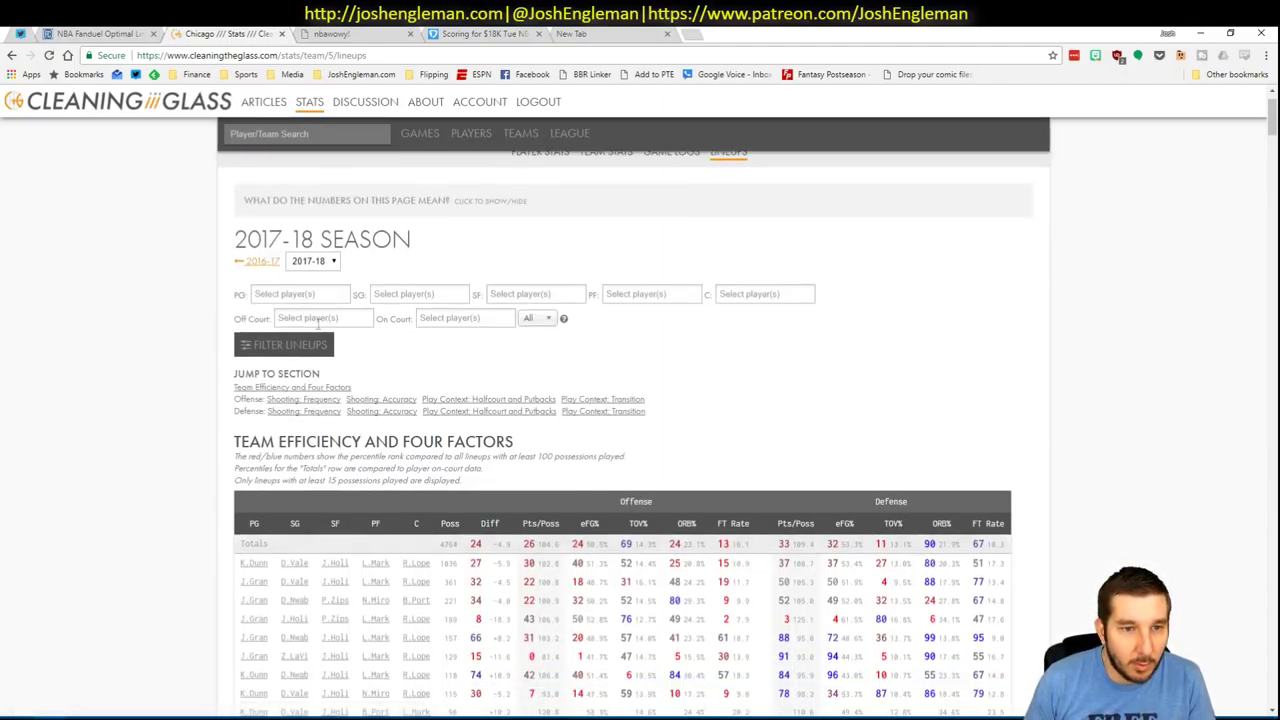
{"action": "left_click", "coordinate": [318, 320]}
{"action": "type", "text": "mark"}
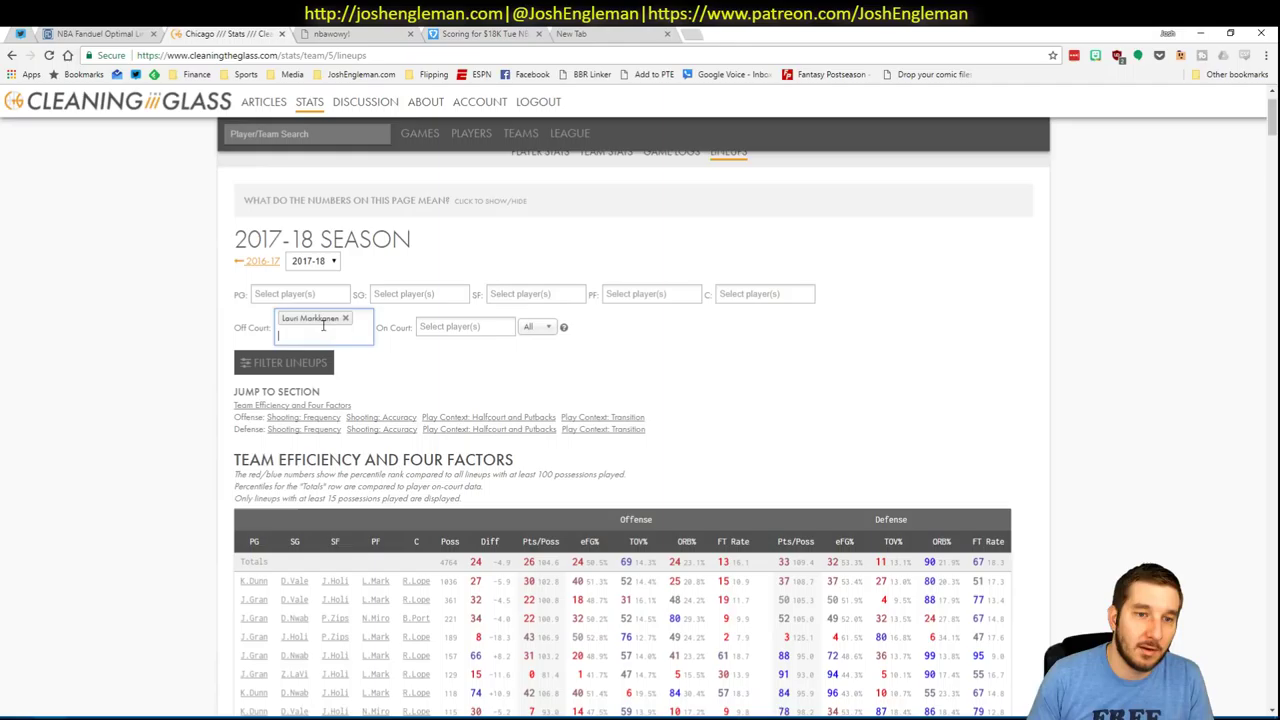
{"action": "left_click", "coordinate": [290, 363]}
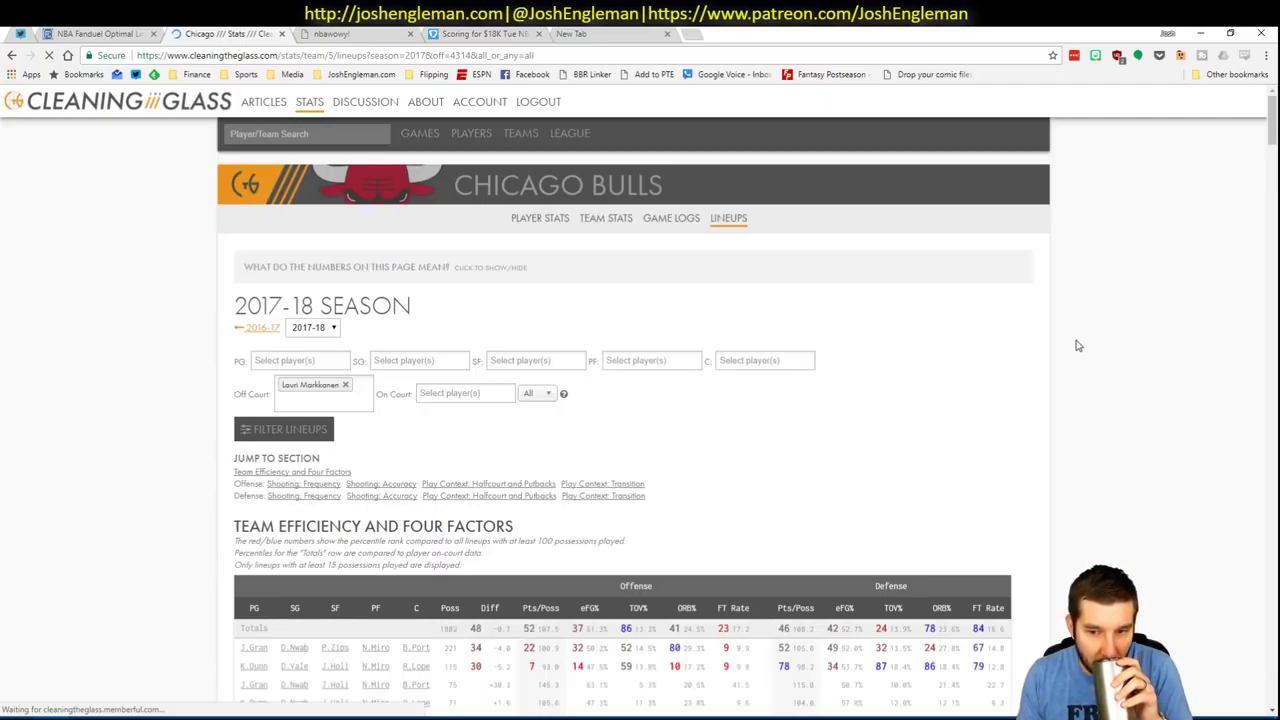
{"action": "left_click", "coordinate": [12, 55]}
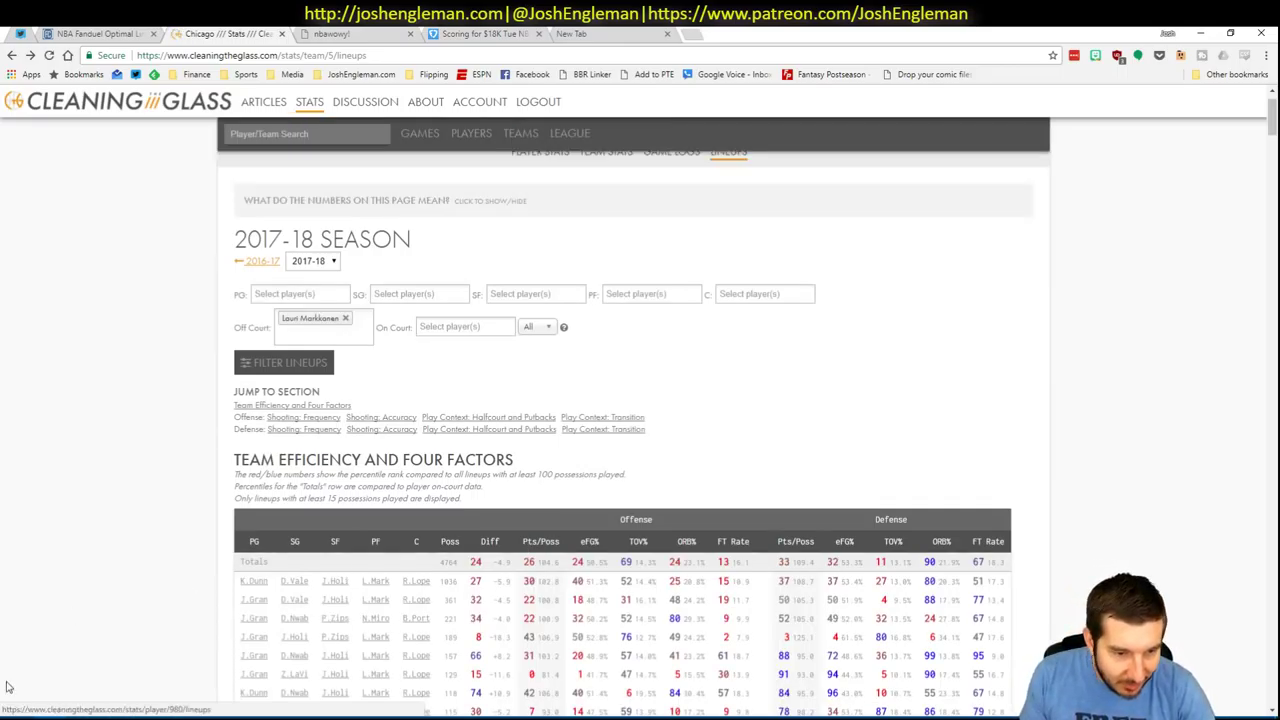
- Switch back to the Excel workbook and filter the recent-games pivot table to team POR
{"action": "left_click", "coordinate": [85, 708]}
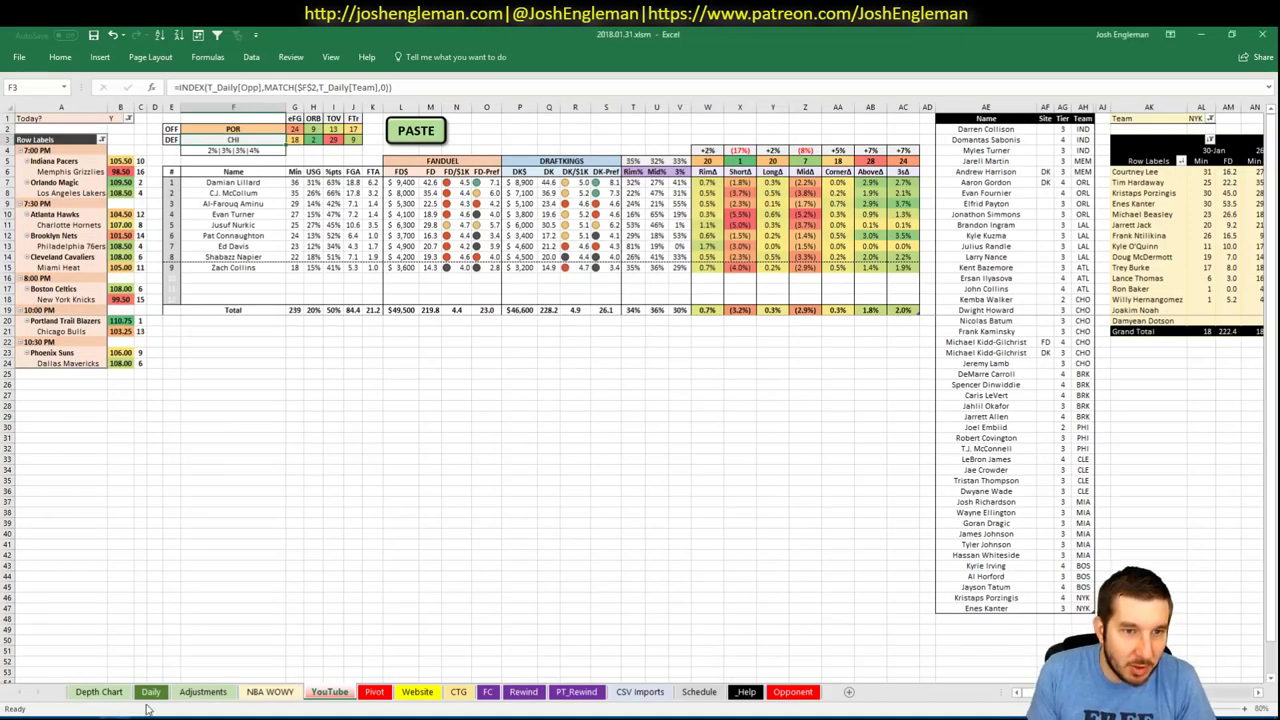
{"action": "left_click", "coordinate": [1024, 546]}
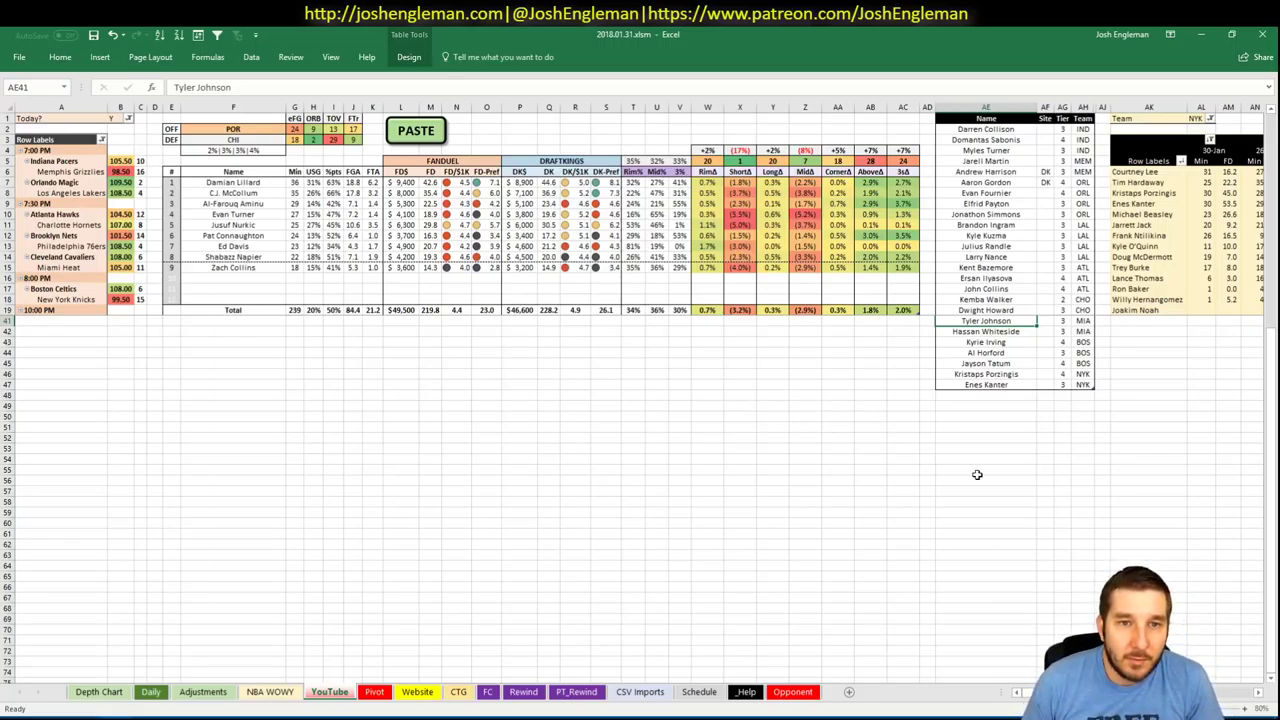
{"action": "left_click", "coordinate": [1193, 118]}
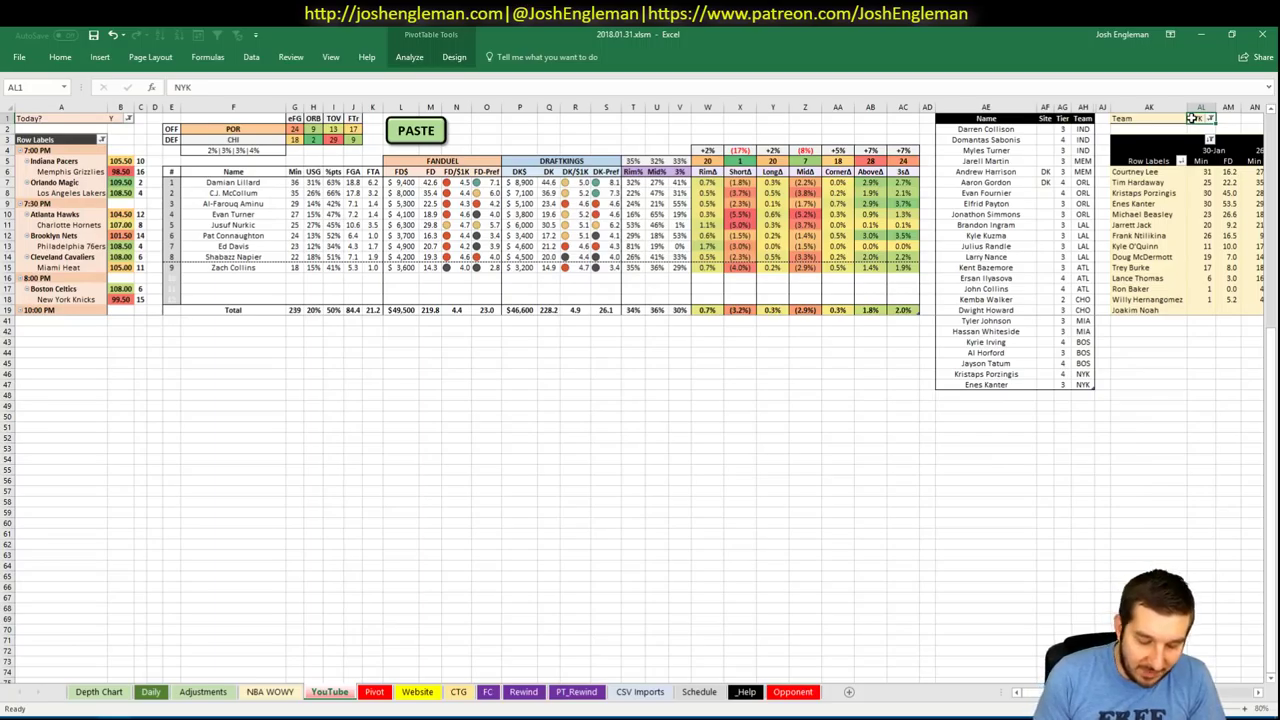
{"action": "type", "text": "POR"}
{"action": "key", "text": "Return"}
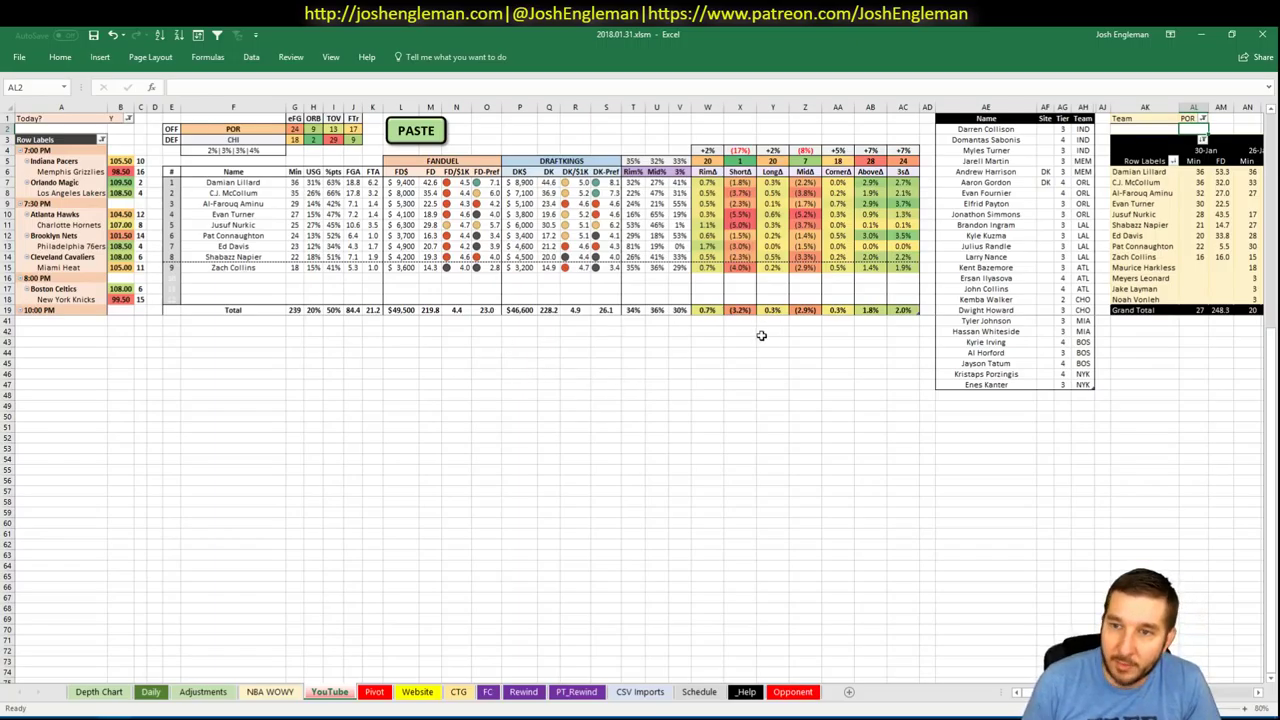
- Review the POR players' recent games and add Damian Lillard to the pick list with tier 3
{"action": "left_click", "coordinate": [990, 395]}
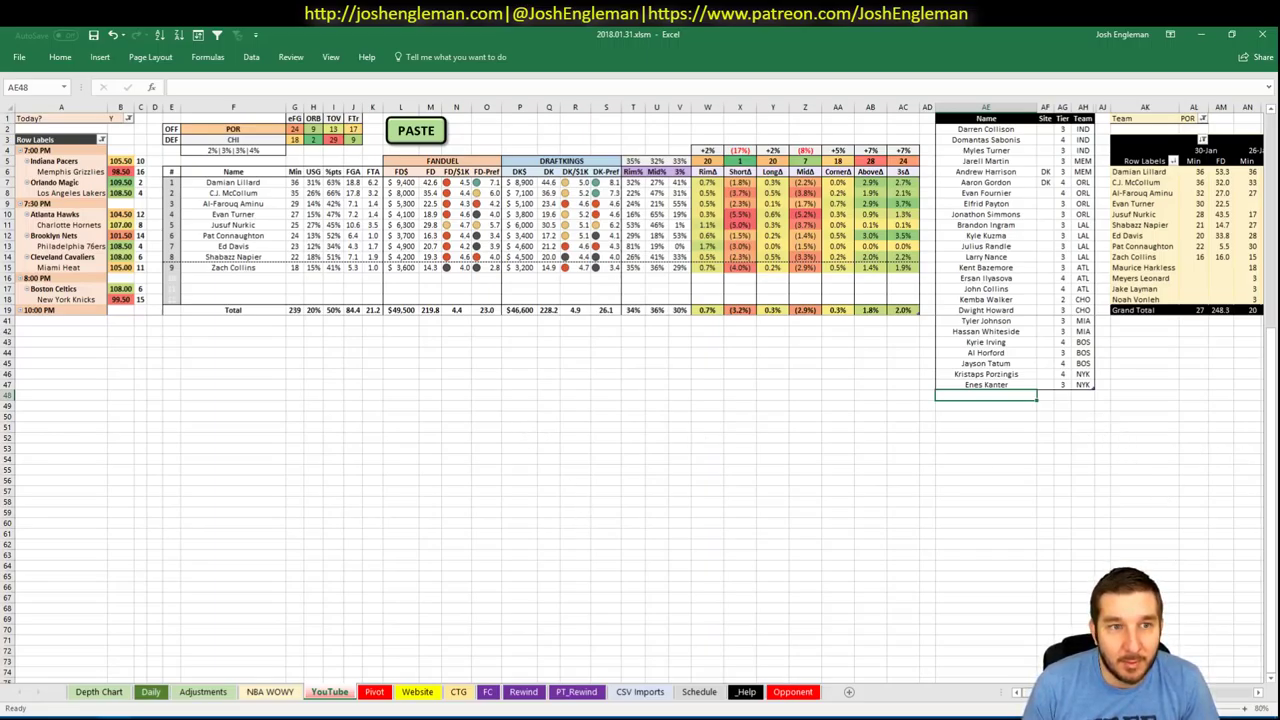
{"action": "scroll", "coordinate": [640, 390], "scroll_direction": "right", "scroll_amount": 1}
{"action": "scroll", "coordinate": [640, 390], "scroll_direction": "right", "scroll_amount": 7}
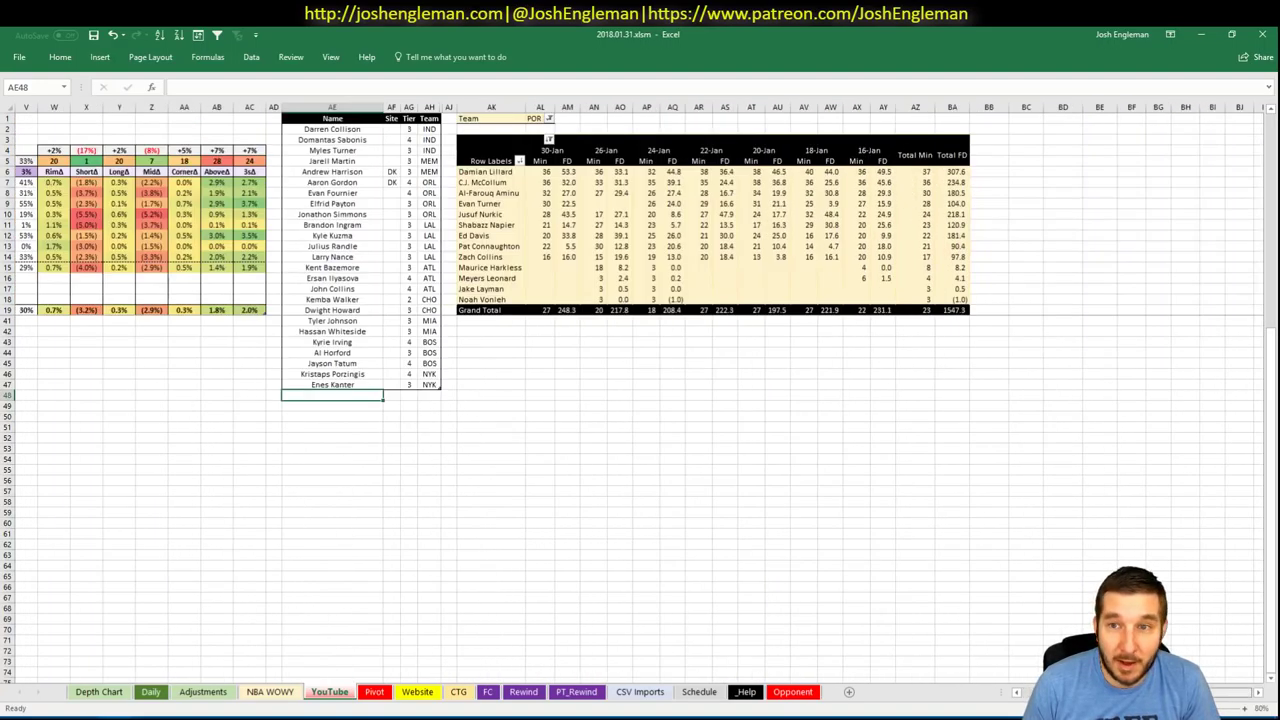
{"action": "scroll", "coordinate": [851, 594], "scroll_direction": "left", "scroll_amount": 8}
{"action": "type", "text": "D"}
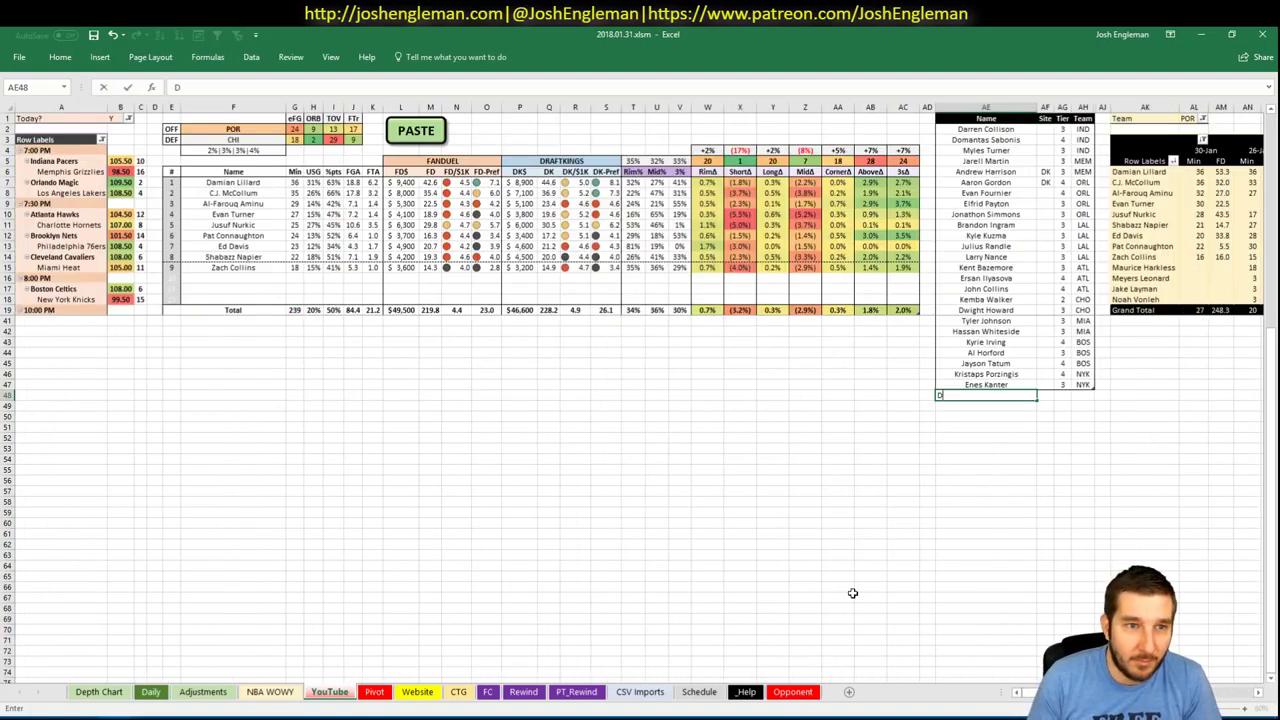
{"action": "type", "text": "amian Lillard"}
{"action": "key", "text": "Tab"}
{"action": "key", "text": "Tab"}
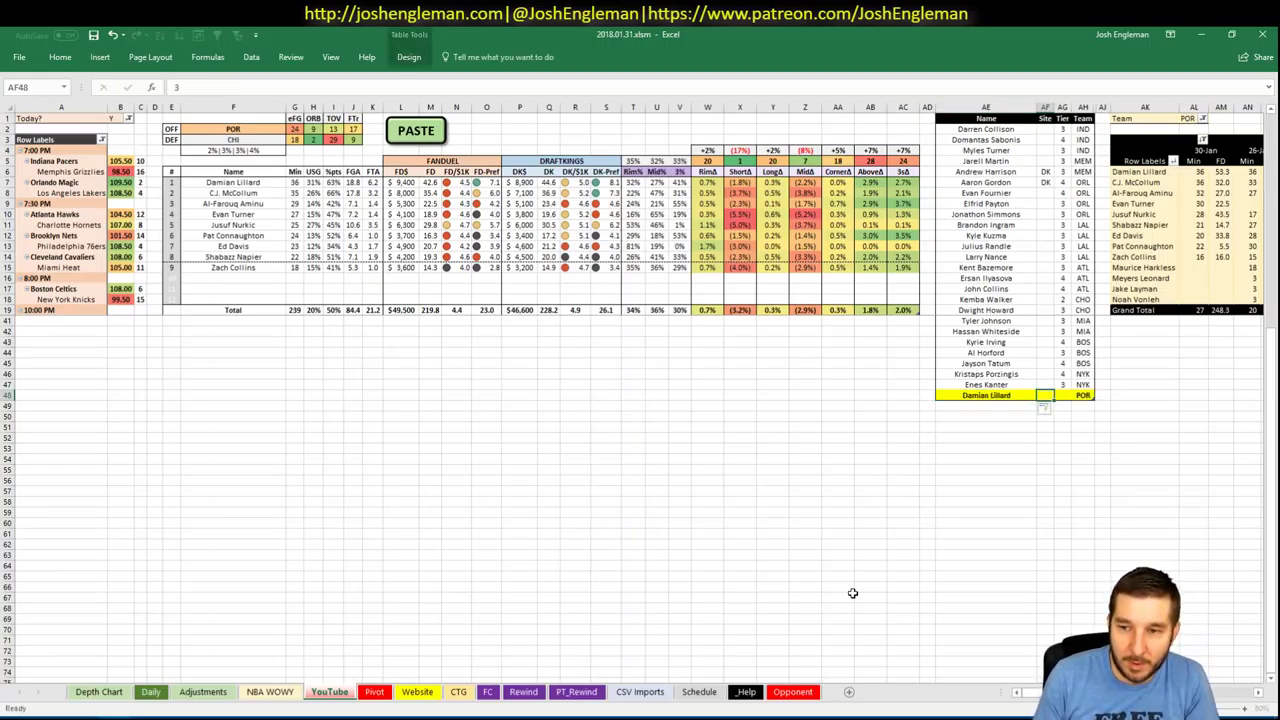
{"action": "type", "text": "3"}
{"action": "key", "text": "Return"}
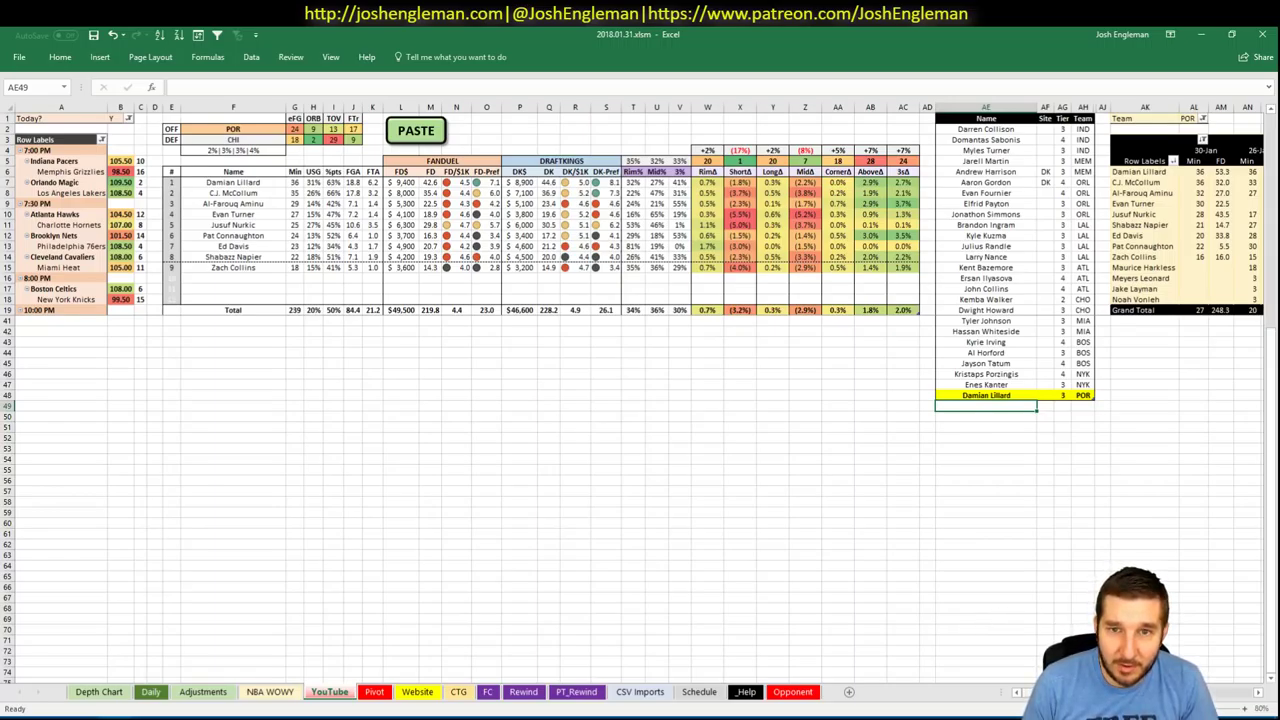
- Check the POR recent games again and add C.J. McCollum to the pick list for site FD with tier 4
{"action": "scroll", "coordinate": [640, 400], "scroll_direction": "right", "scroll_amount": 5}
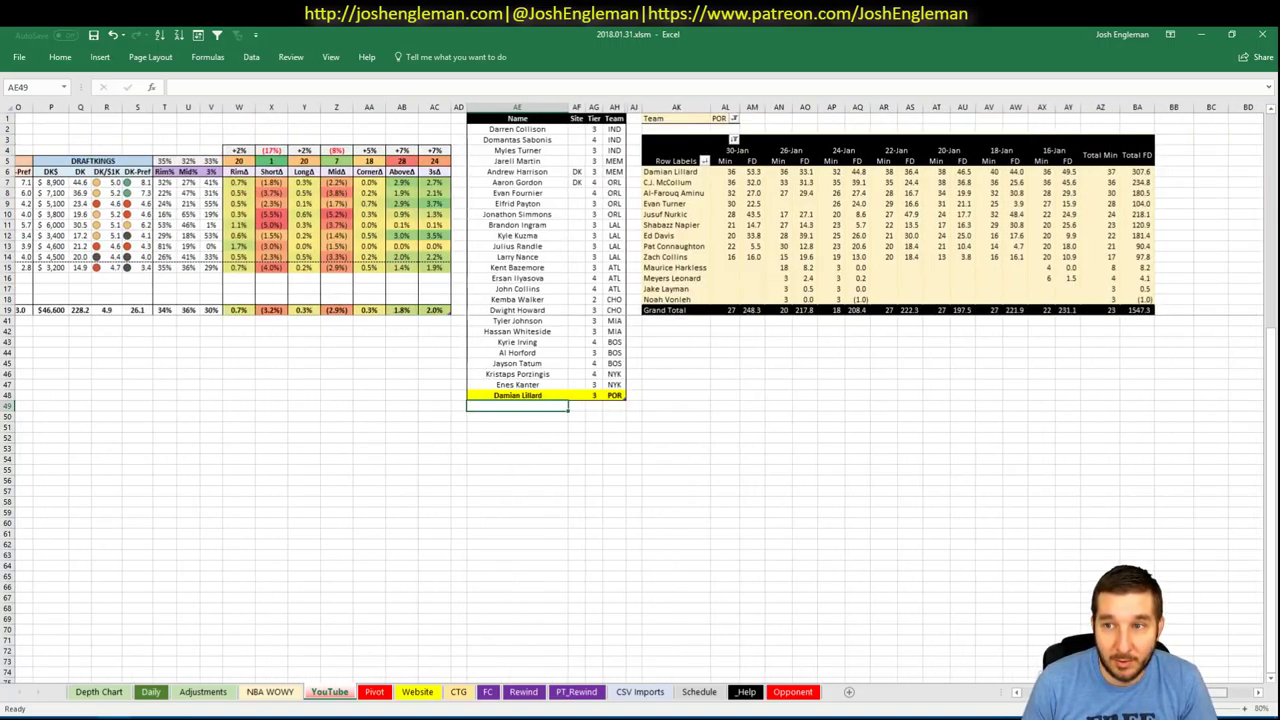
{"action": "scroll", "coordinate": [786, 625], "scroll_direction": "left", "scroll_amount": 5}
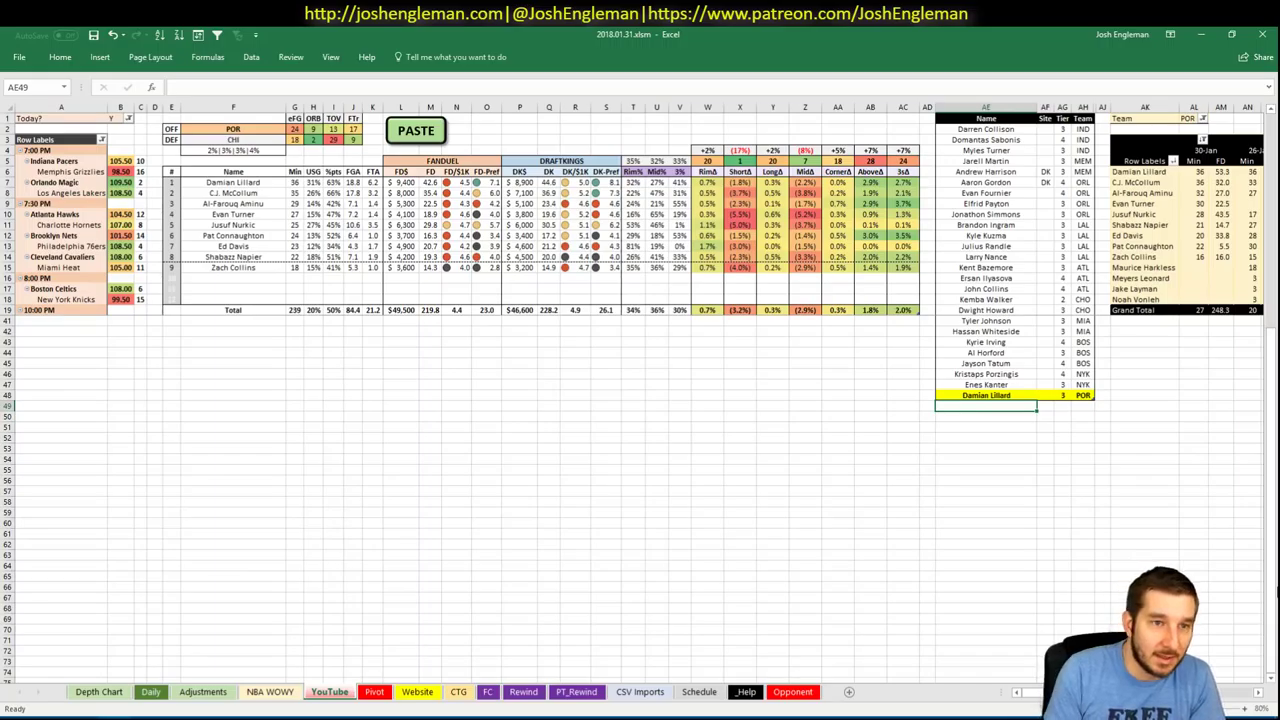
{"action": "type", "text": "C"}
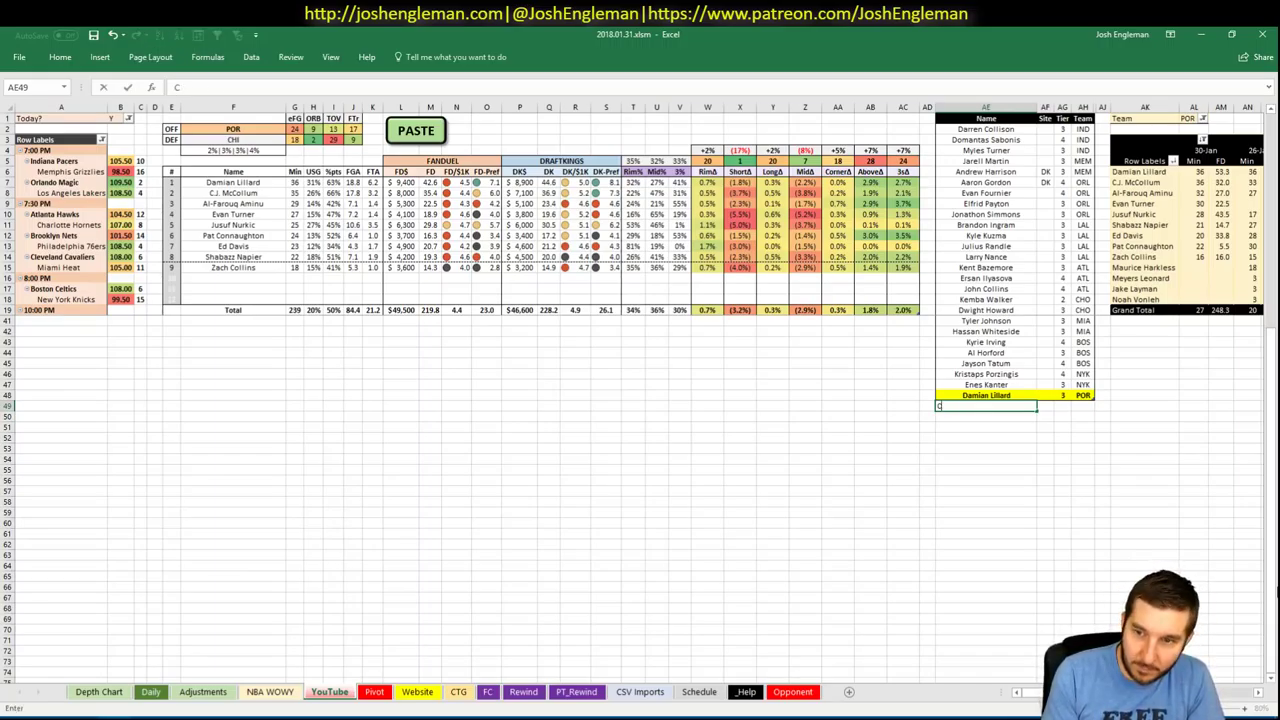
{"action": "type", "text": ".J. MC"}
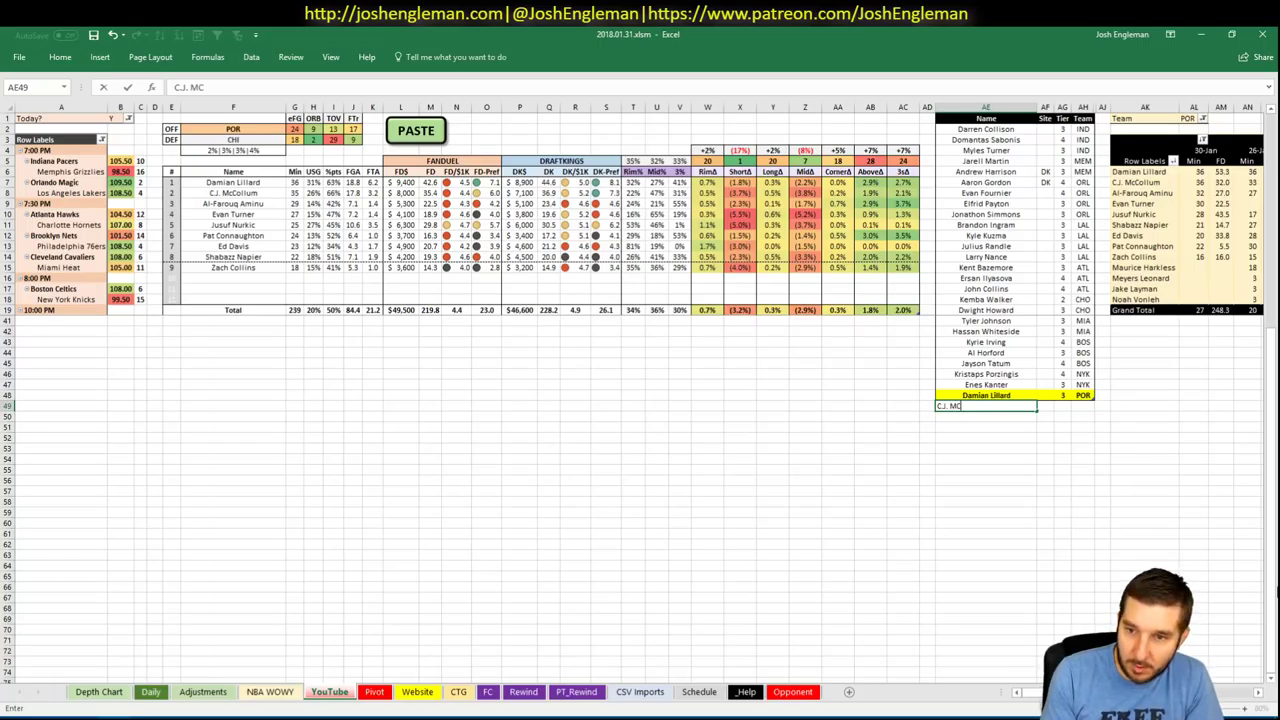
{"action": "type", "text": "Coll"}
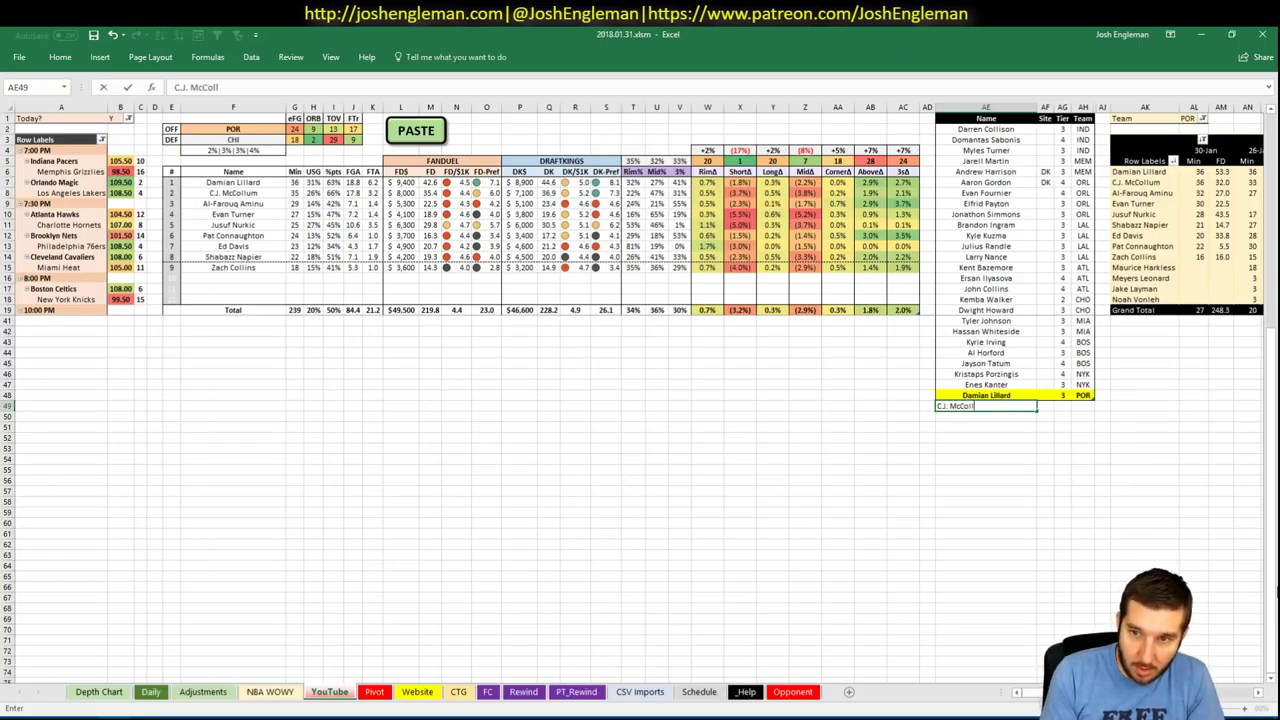
{"action": "type", "text": "um"}
{"action": "key", "text": "Tab"}
{"action": "type", "text": "FD"}
{"action": "key", "text": "Tab"}
{"action": "type", "text": "4"}
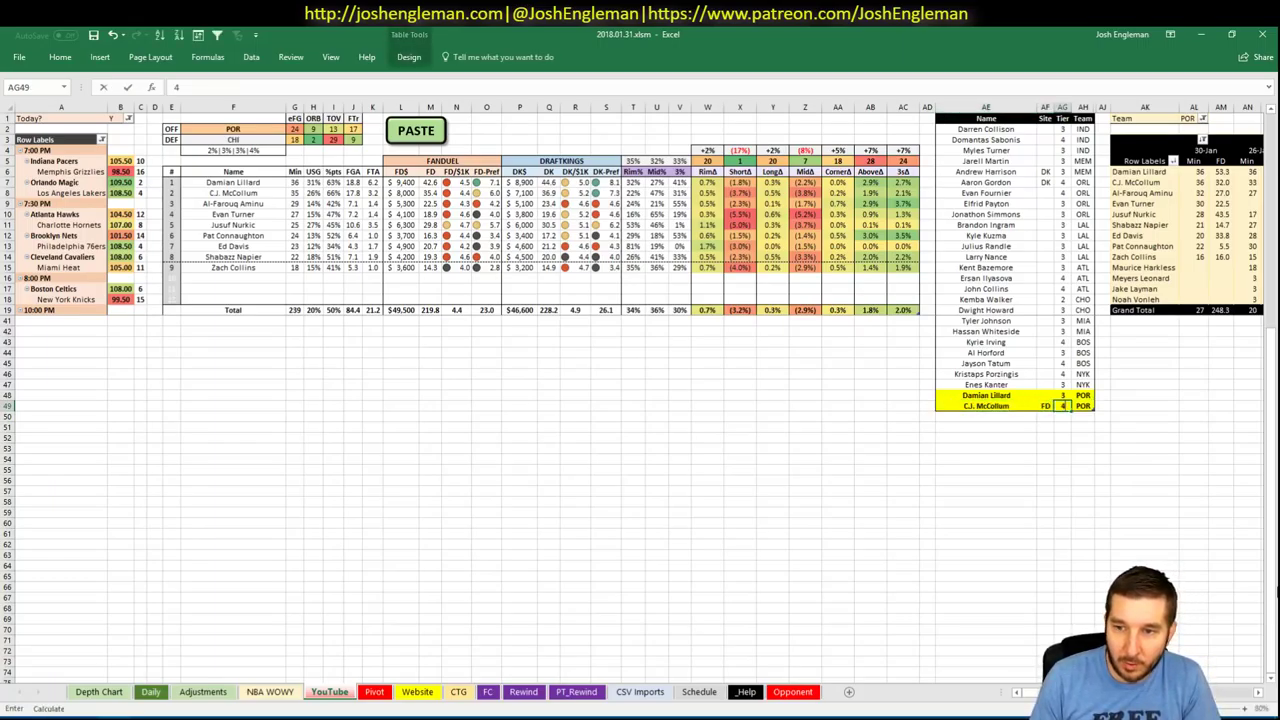
{"action": "key", "text": "Return"}
- Add a second C.J. McCollum entry to the pick list for site DK with tier 3
{"action": "type", "text": "C.J. McCollum"}
{"action": "key", "text": "Tab"}
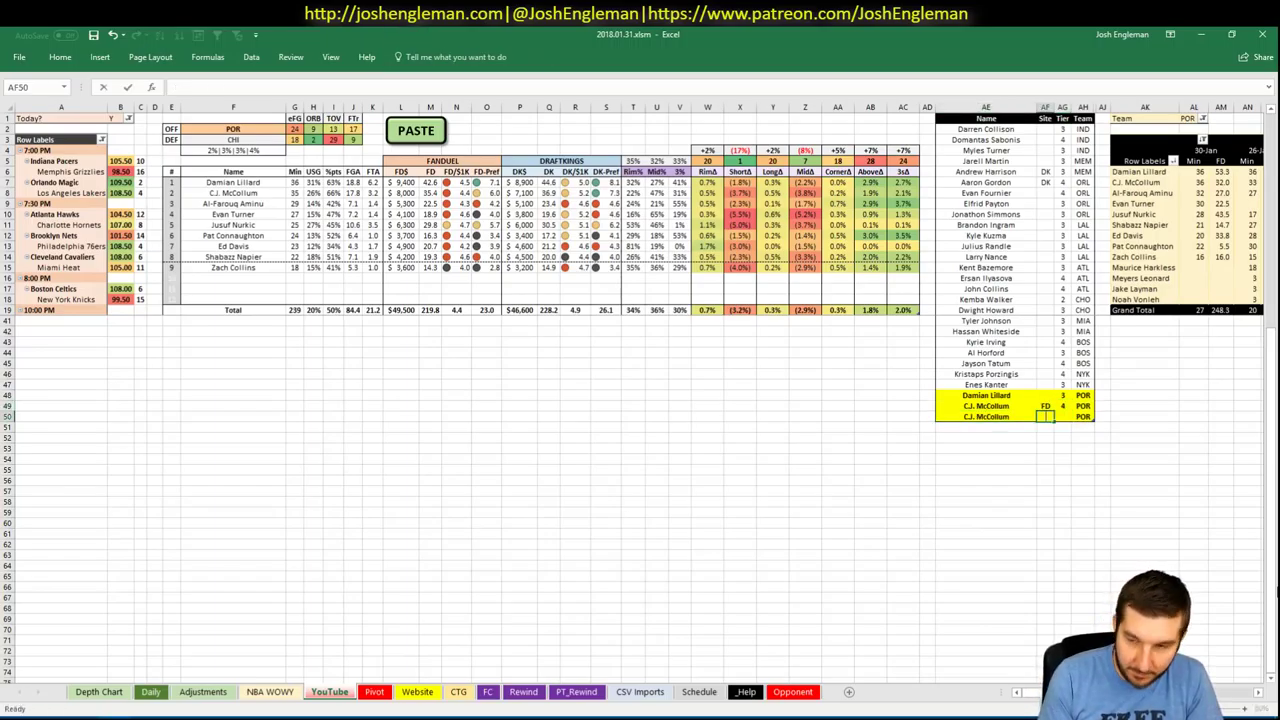
{"action": "type", "text": "DK"}
{"action": "key", "text": "Tab"}
{"action": "type", "text": "3"}
{"action": "key", "text": "Return"}
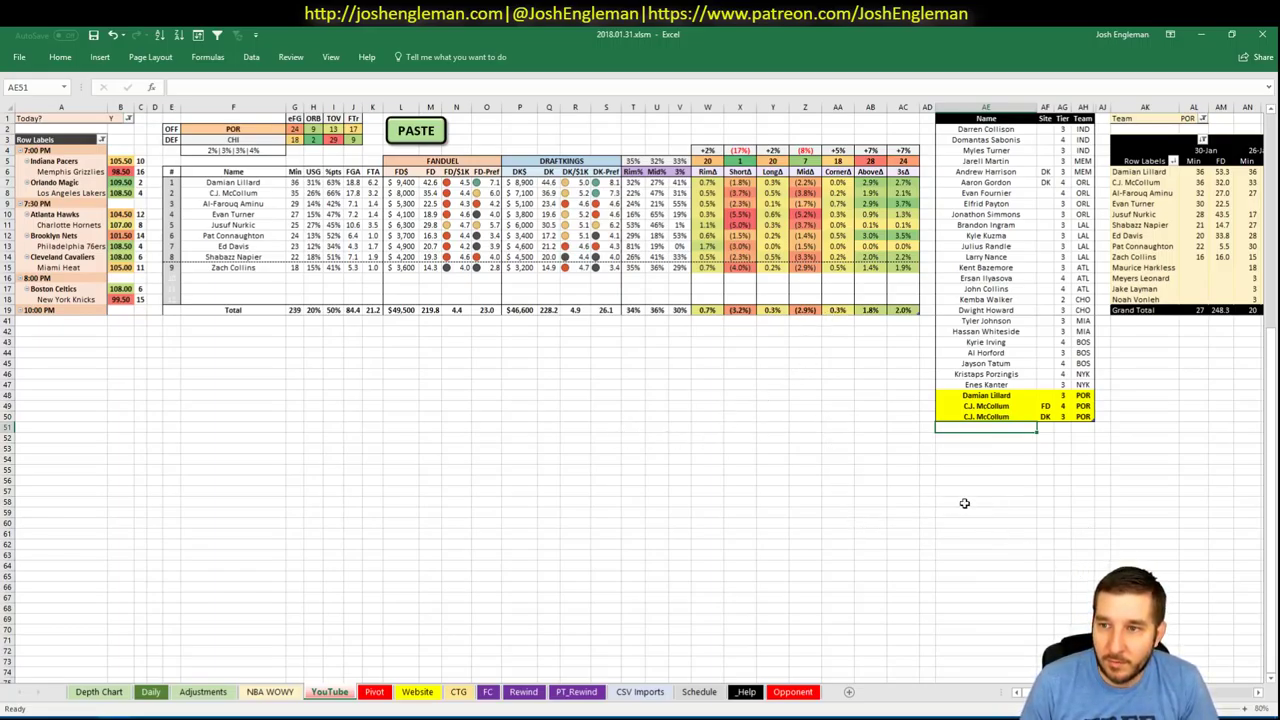
- Add Evan Turner to the pick list with tier 4
{"action": "type", "text": "Evan T"}
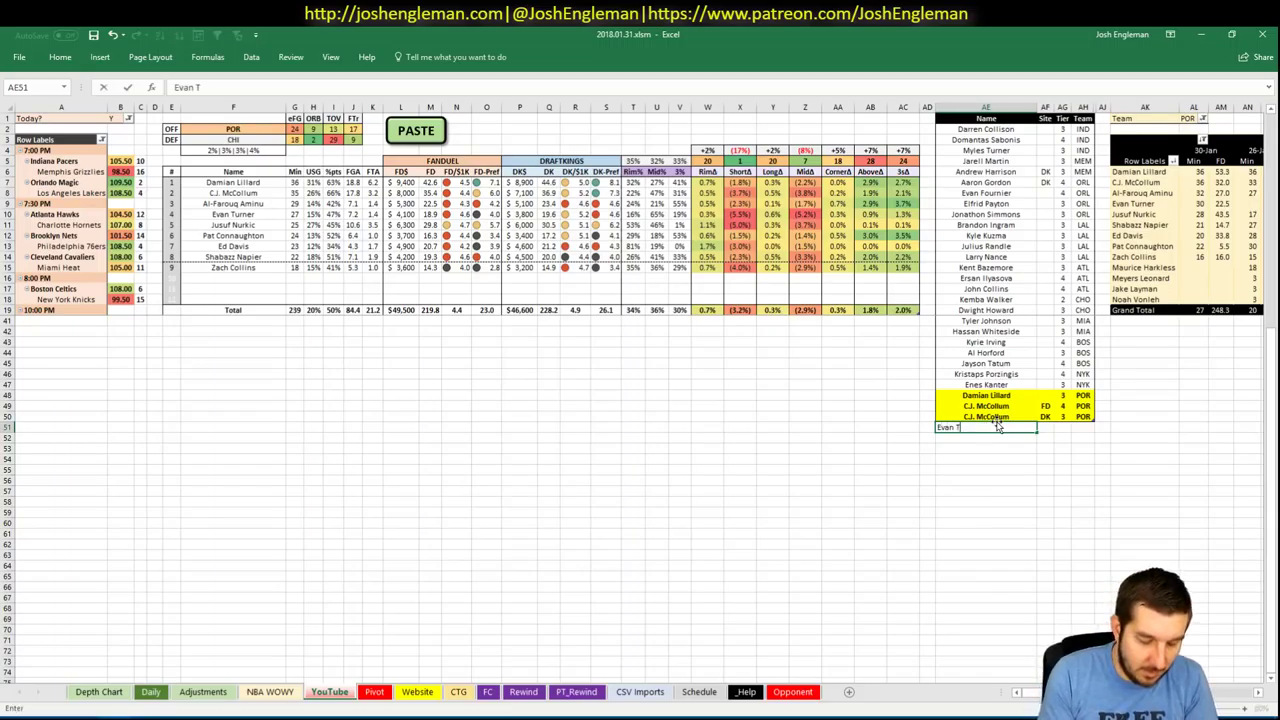
{"action": "type", "text": "urner"}
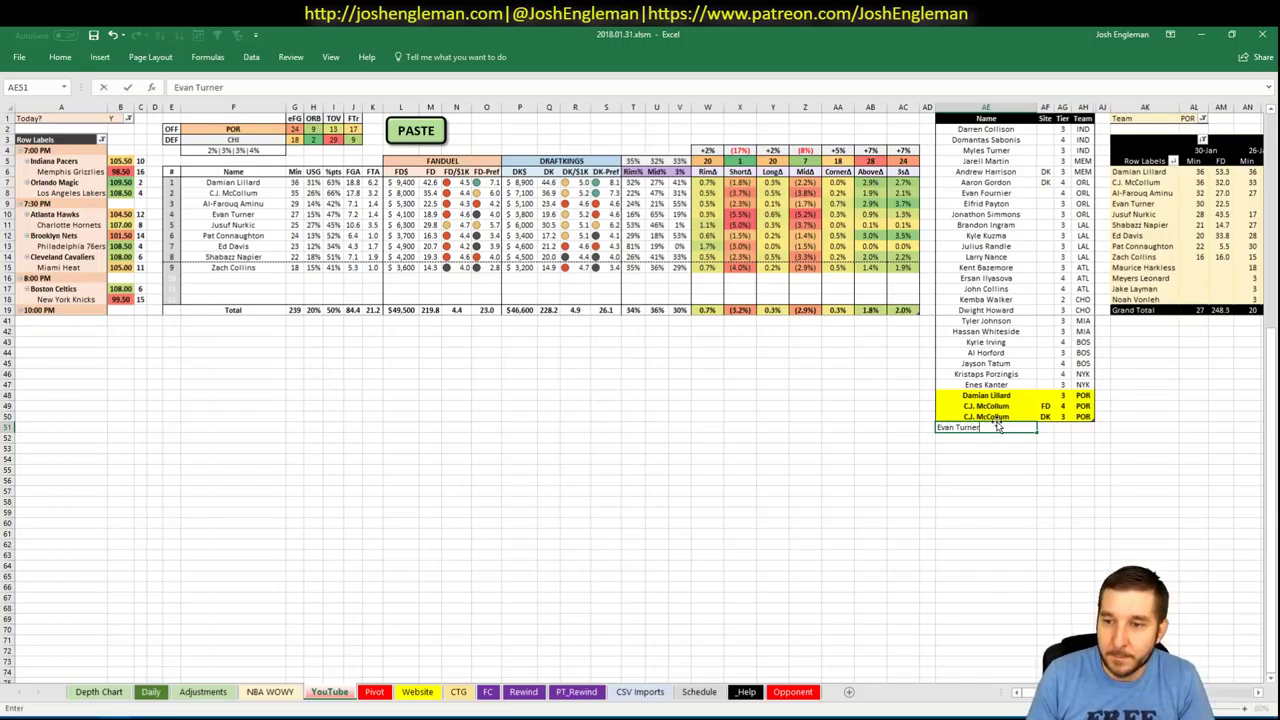
{"action": "key", "text": "Return"}
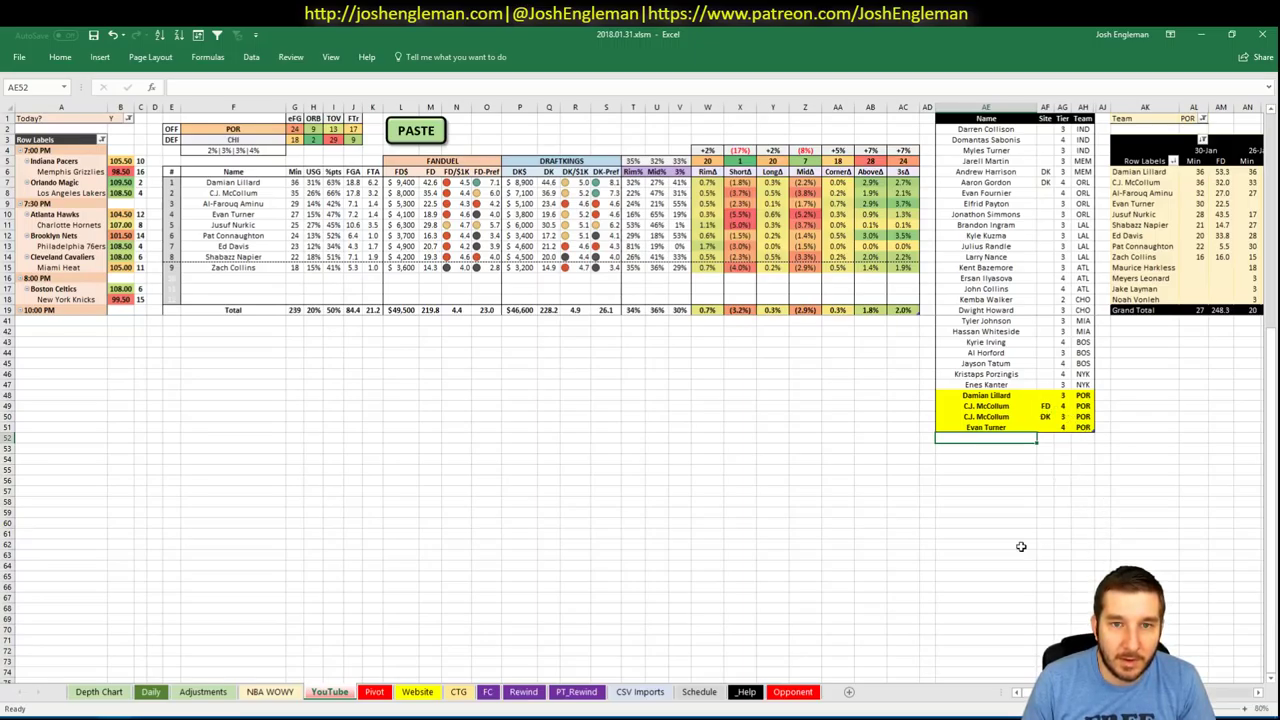
- Check the POR players' recent minutes and FD points, and add Jusuf Nurkic to the pick list with tier 3
{"action": "scroll", "coordinate": [1021, 546], "scroll_direction": "right", "scroll_amount": 5}
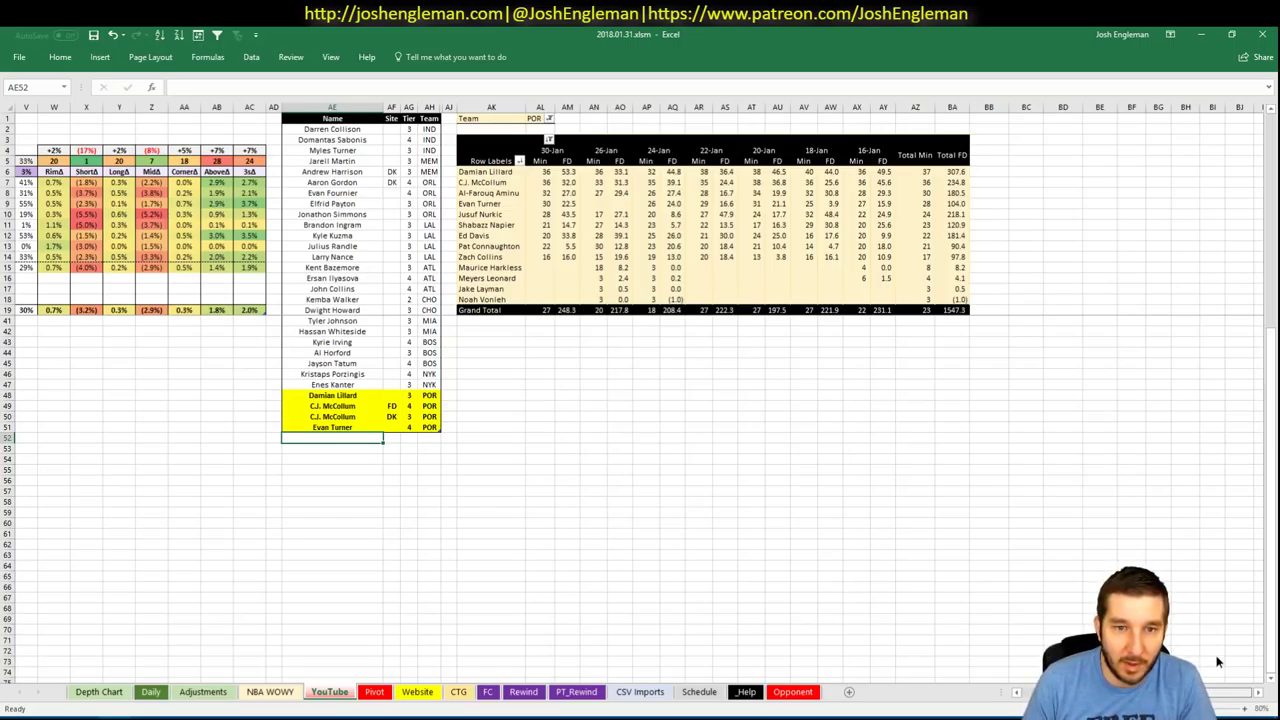
{"action": "scroll", "coordinate": [677, 557], "scroll_direction": "left", "scroll_amount": 5}
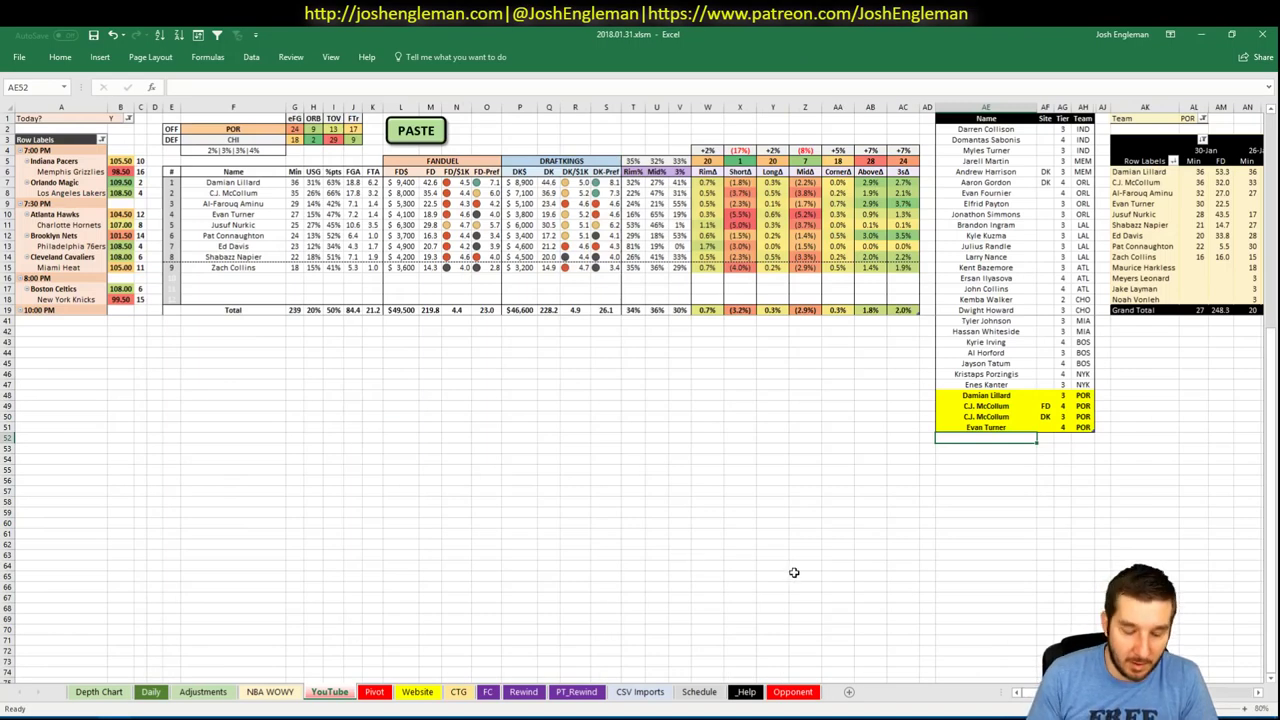
{"action": "type", "text": "Jusuf N"}
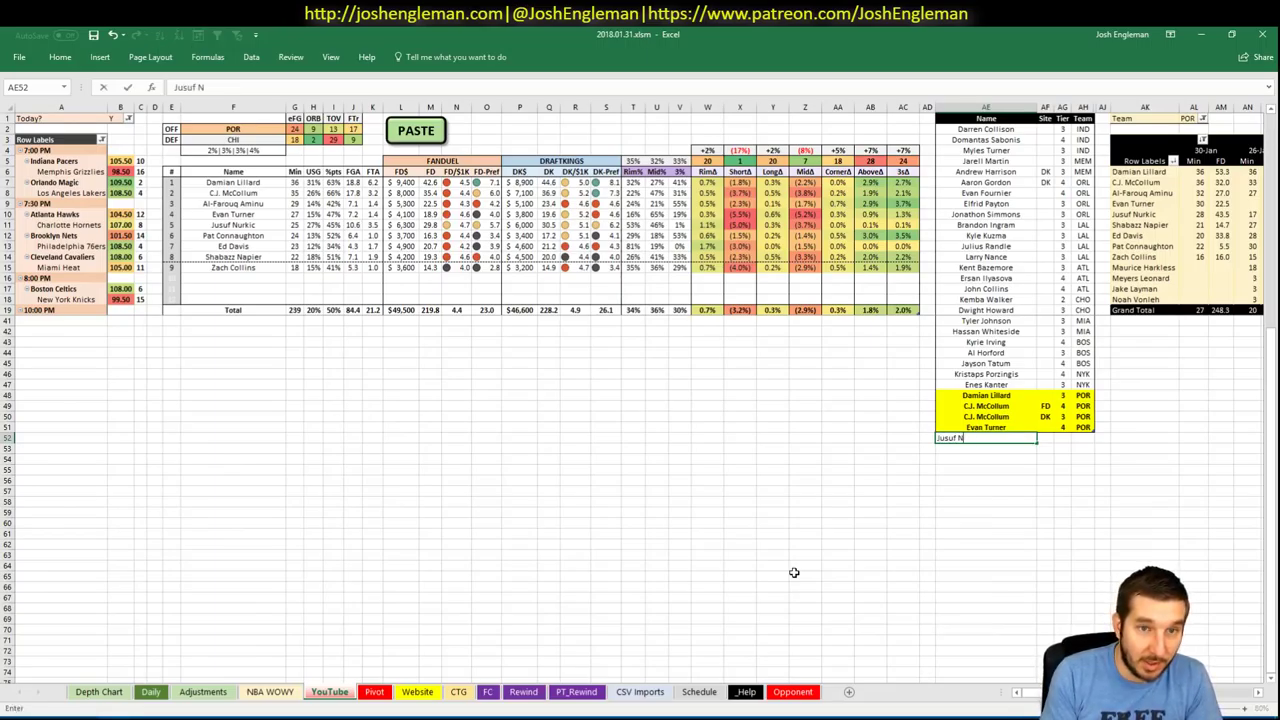
{"action": "type", "text": "urkic"}
{"action": "key", "text": "Tab"}
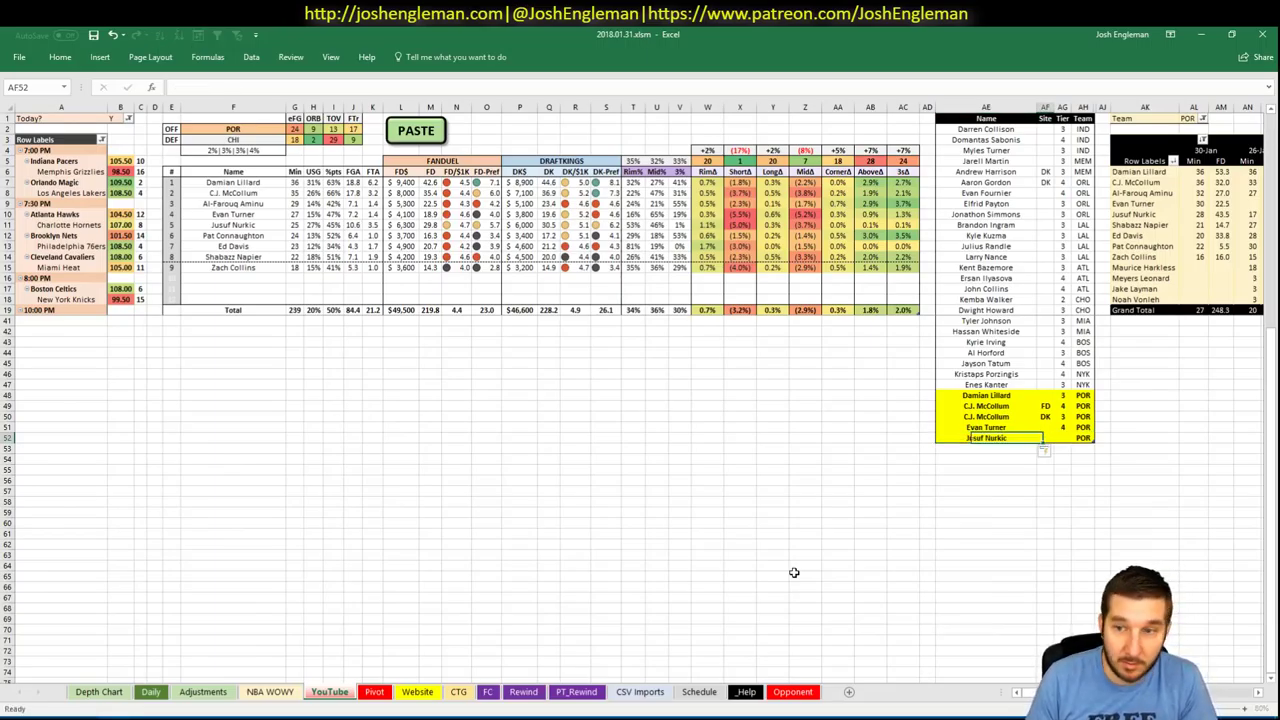
{"action": "key", "text": "Return"}
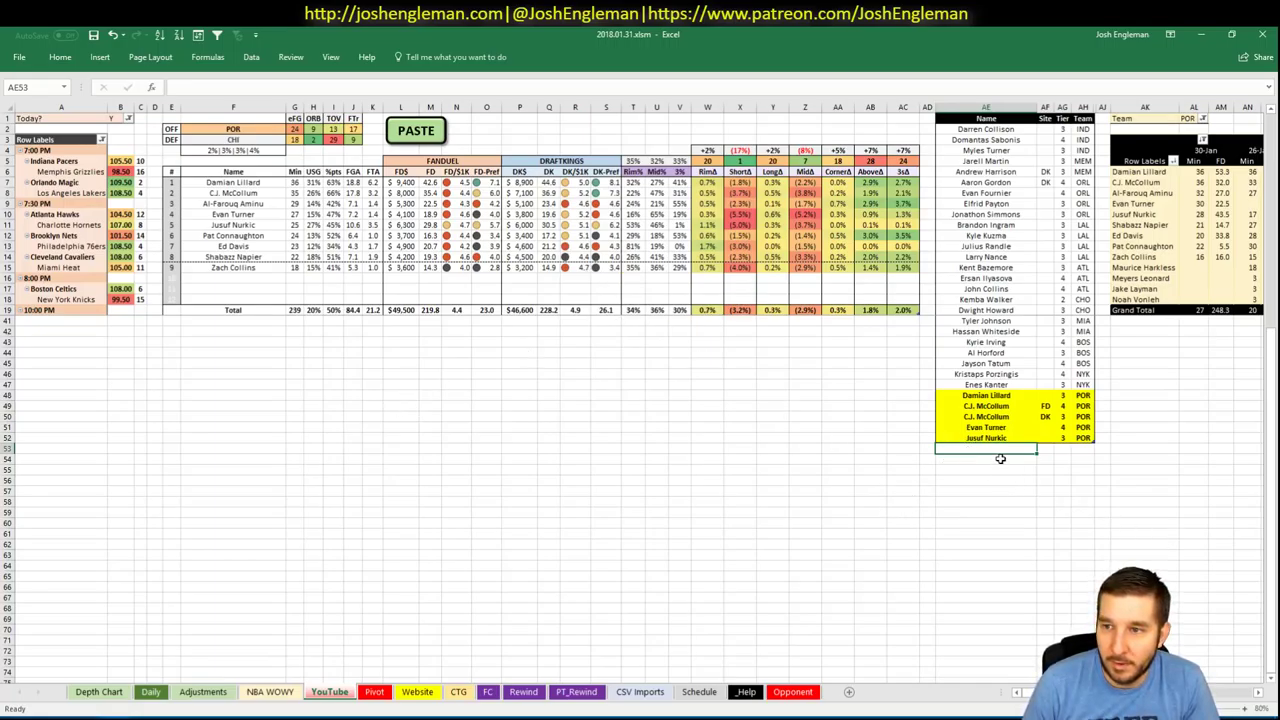
- Switch the offensive team of the matchup table to CHI
{"action": "left_click", "coordinate": [207, 130]}
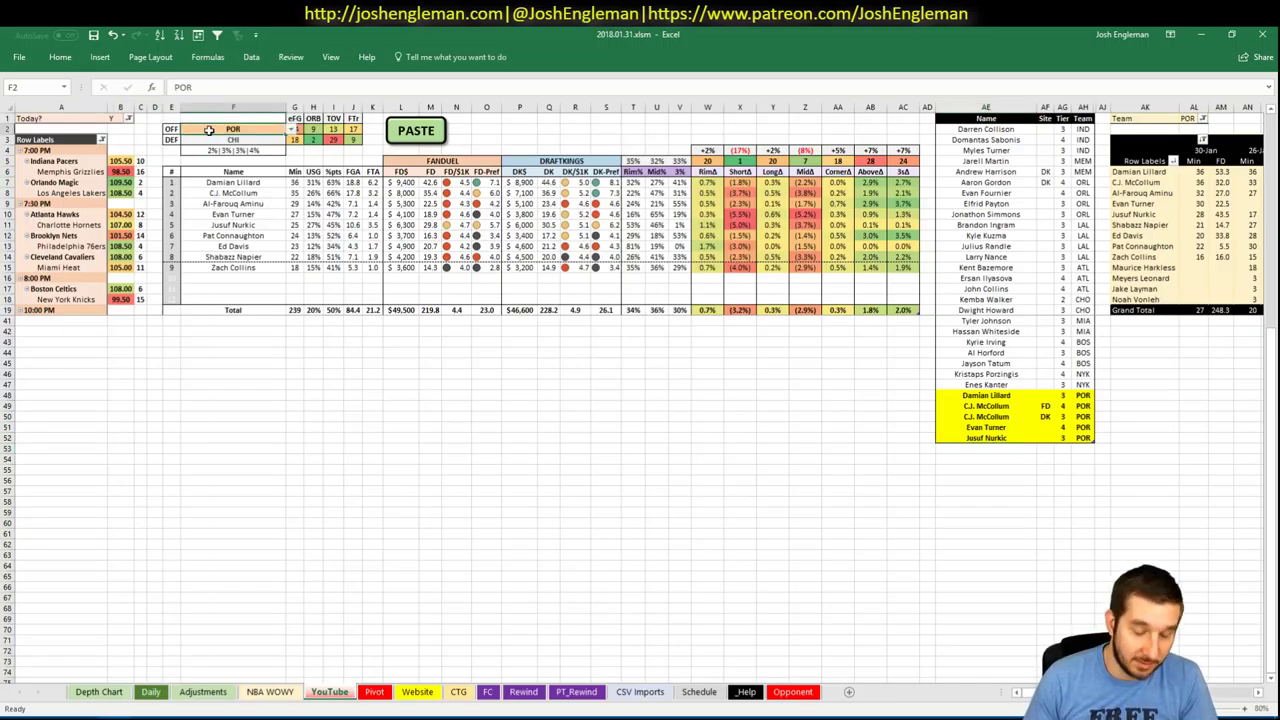
{"action": "type", "text": "CHI"}
{"action": "key", "text": "Return"}
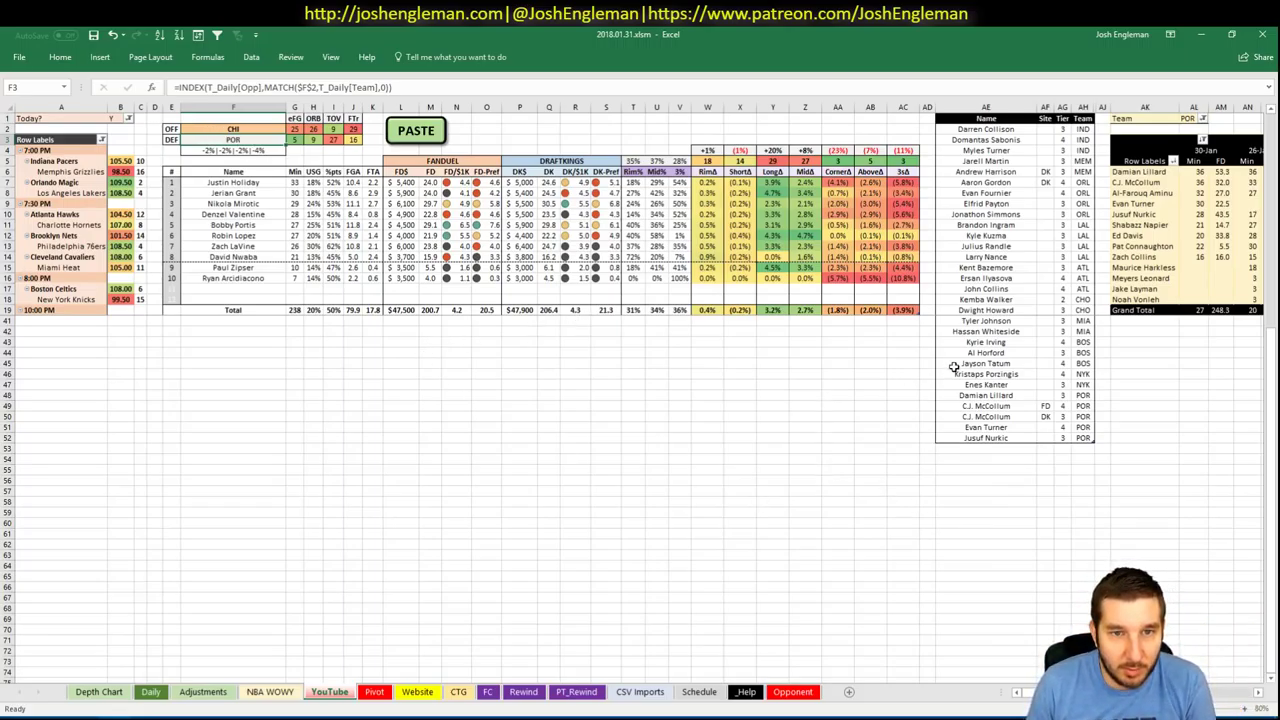
{"action": "left_click", "coordinate": [985, 447]}
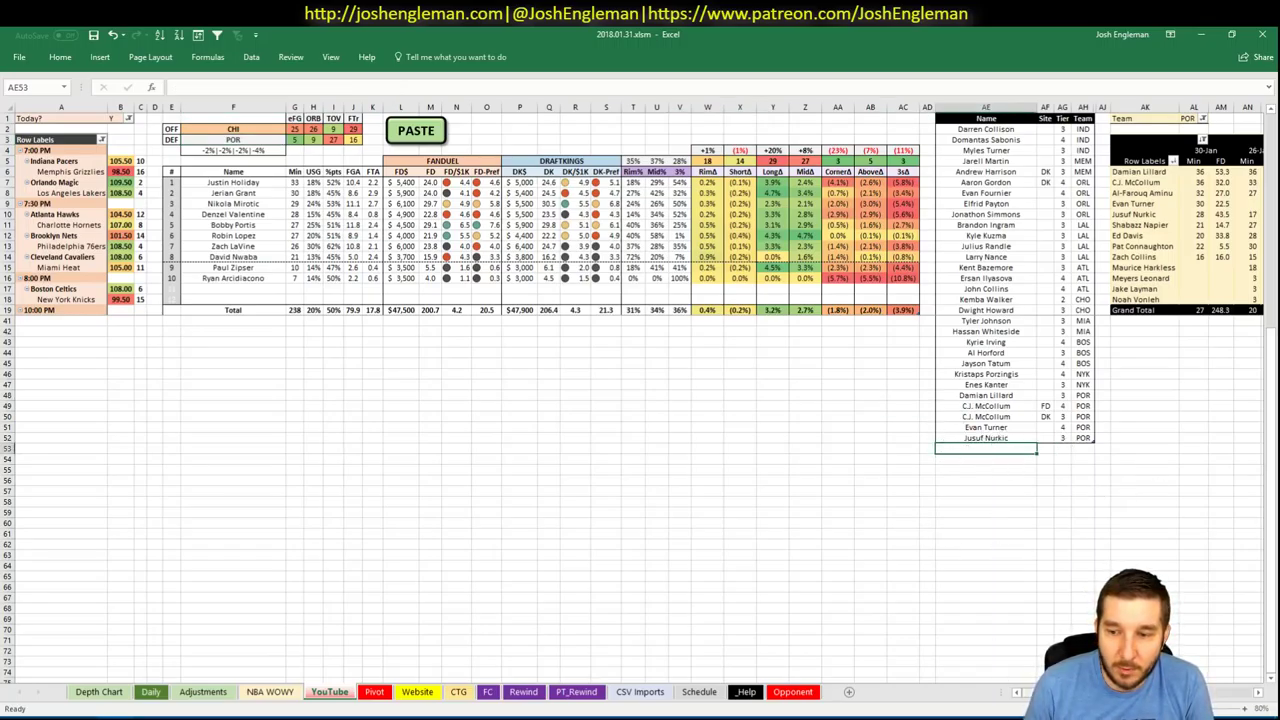
- Filter the recent games pivot table to team CHI and review the players' minutes and FD points
{"action": "scroll", "coordinate": [640, 392], "scroll_direction": "right", "scroll_amount": 1}
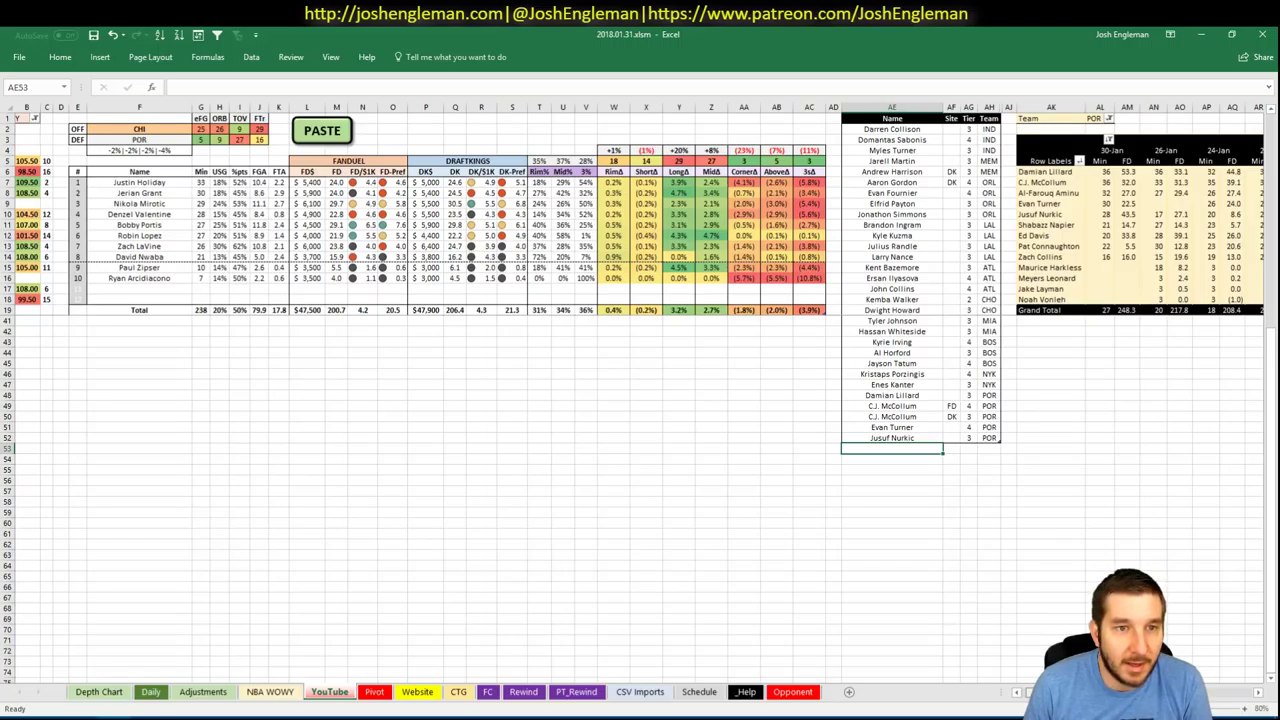
{"action": "scroll", "coordinate": [1210, 697], "scroll_direction": "right", "scroll_amount": 10}
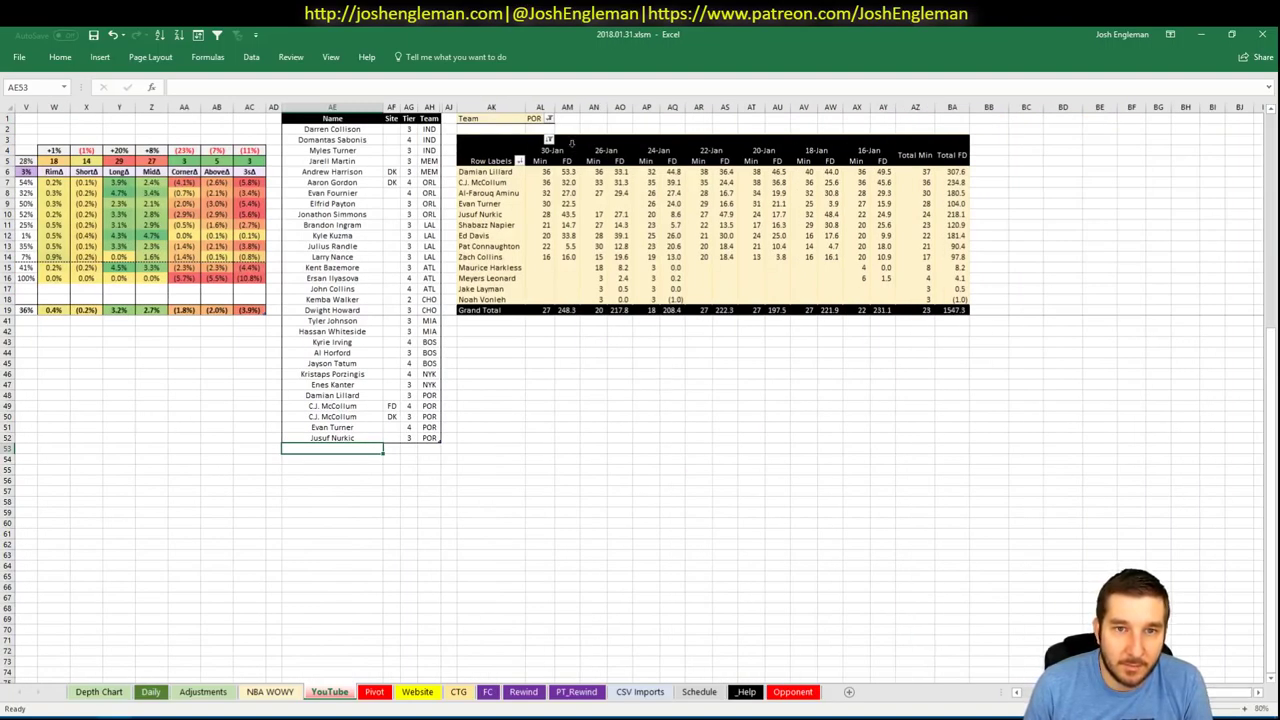
{"action": "left_click", "coordinate": [535, 118]}
{"action": "type", "text": "CHI"}
{"action": "key", "text": "Return"}
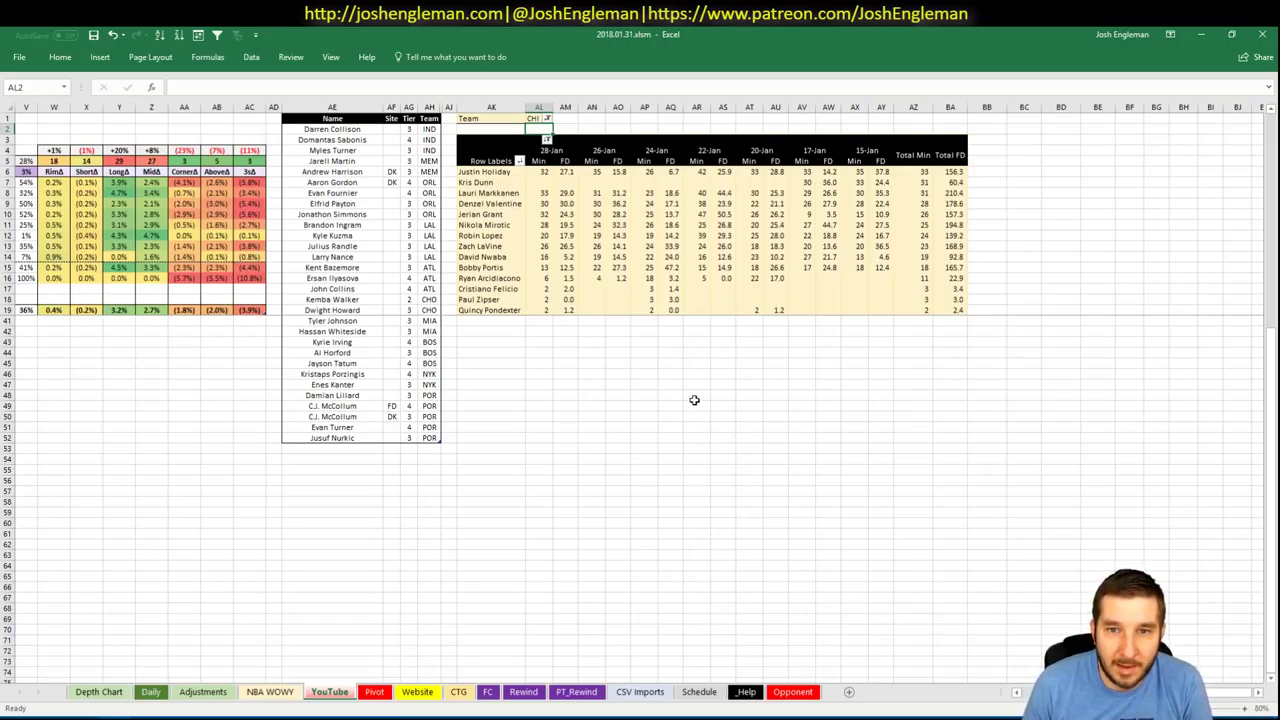
{"action": "scroll", "coordinate": [640, 400], "scroll_direction": "left", "scroll_amount": 7}
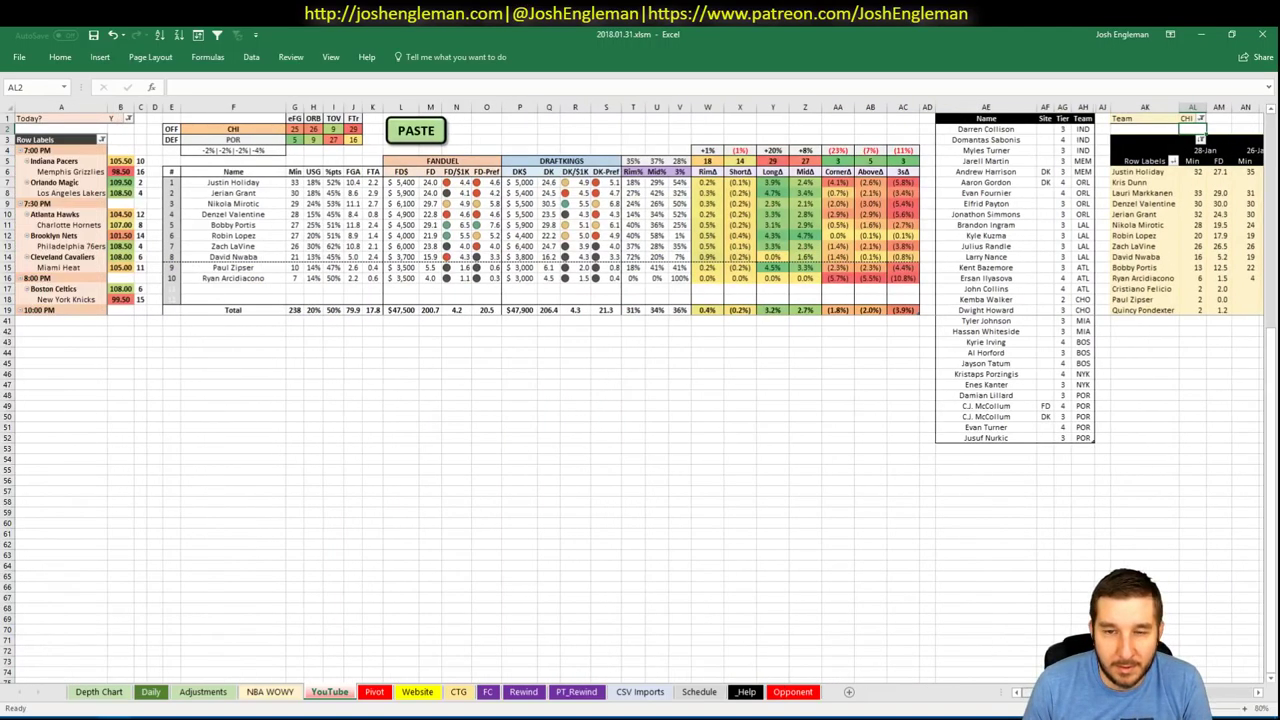
- Add Justin Holiday to the pick list for site DK with tier 4
{"action": "left_click", "coordinate": [999, 451]}
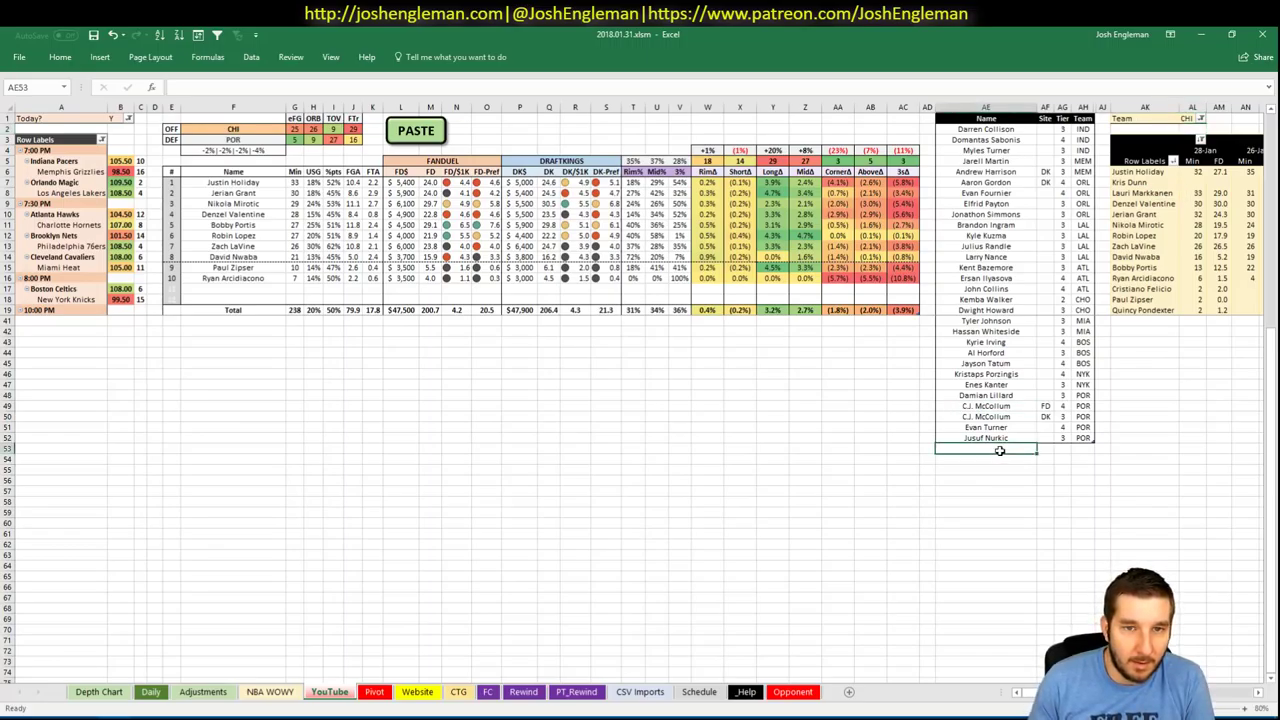
{"action": "type", "text": "Justin"}
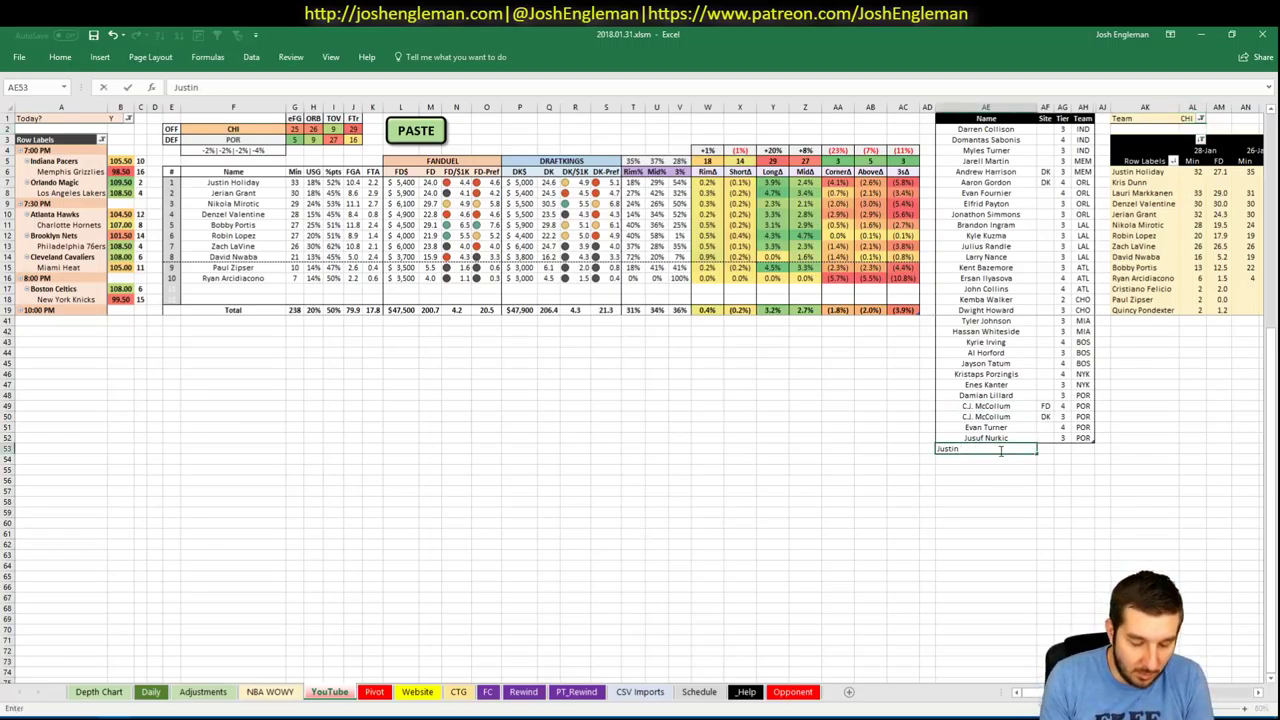
{"action": "type", "text": " Holiday"}
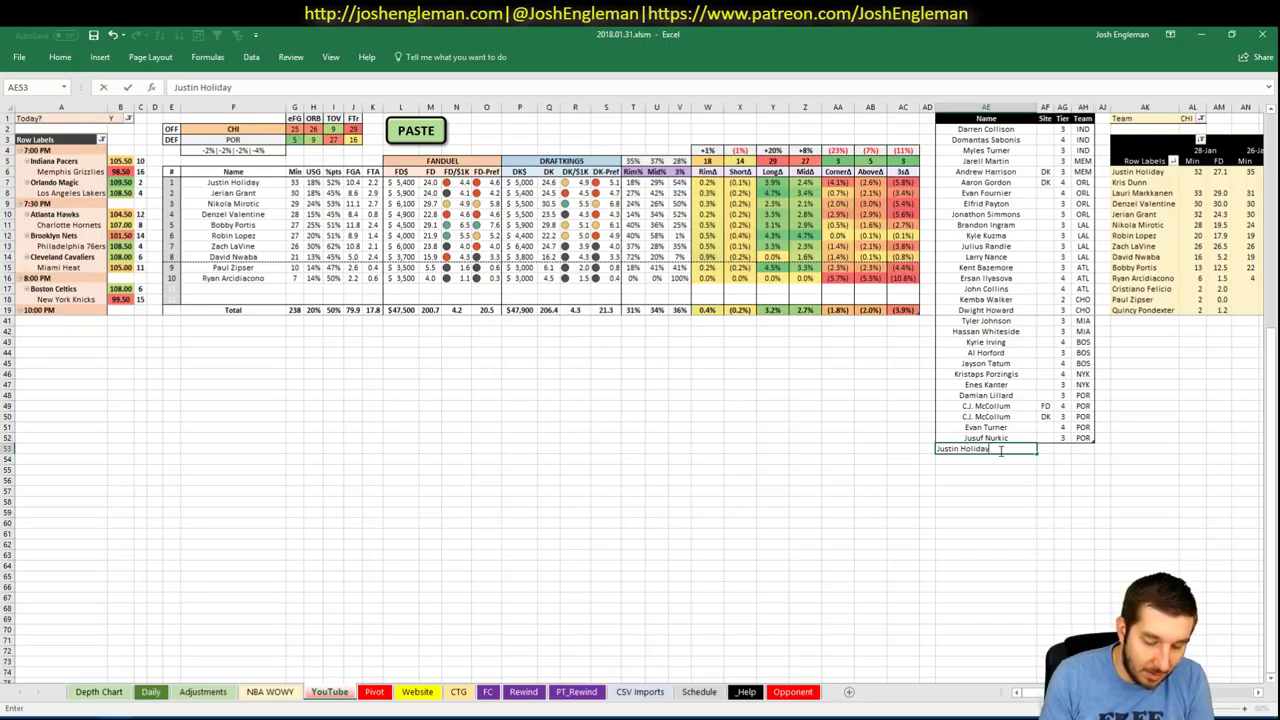
{"action": "key", "text": "Return"}
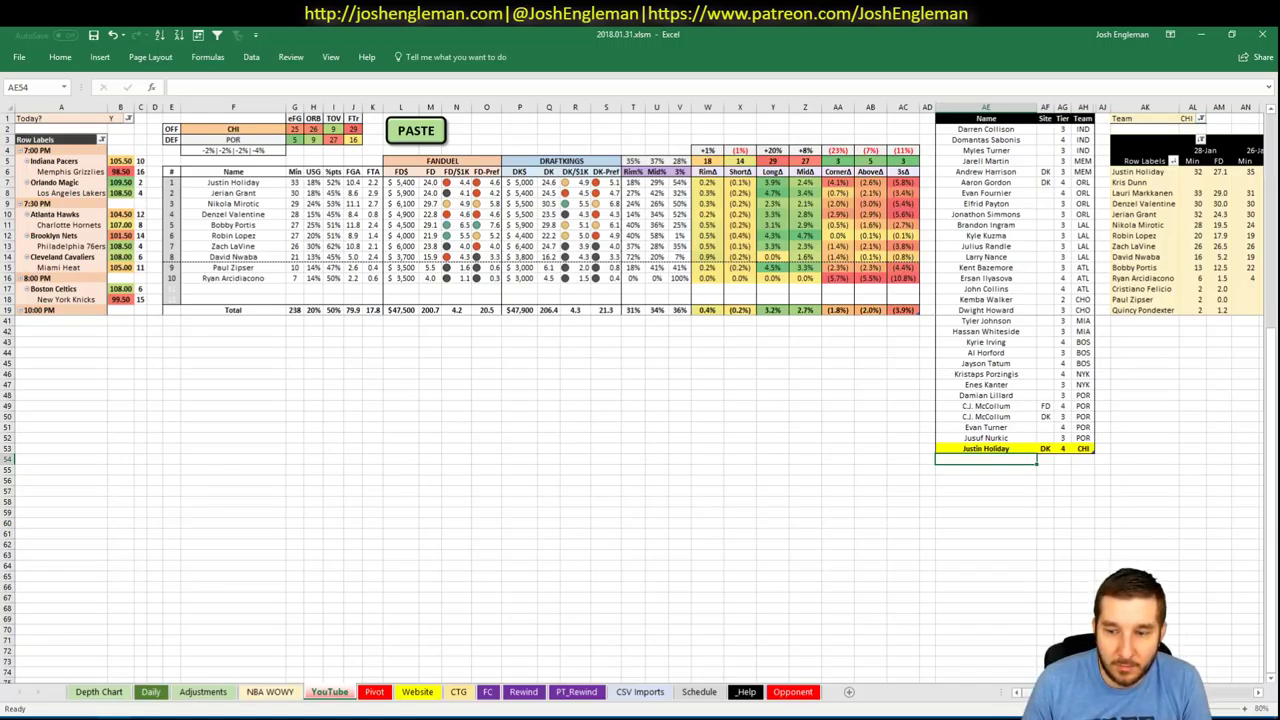
- Check the CHI players' recent games and add Nikola Mirotic to the pick list with tier 3
{"action": "scroll", "coordinate": [640, 390], "scroll_direction": "right", "scroll_amount": 5}
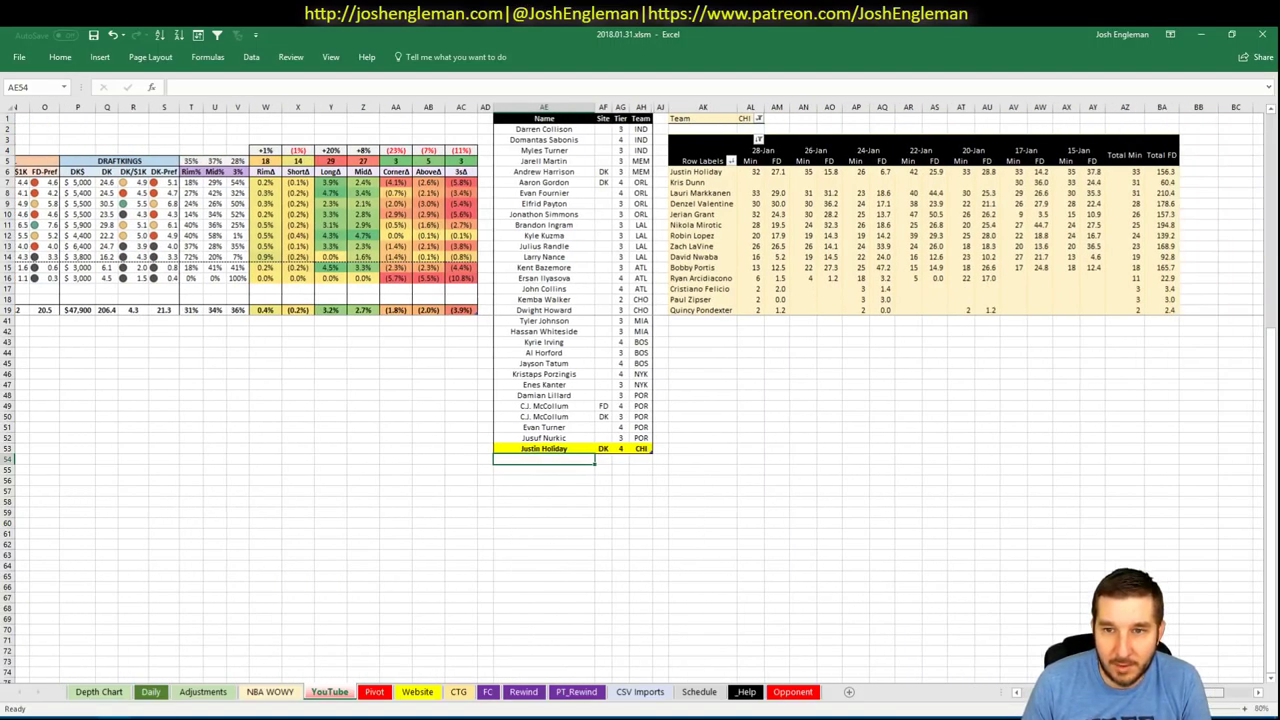
{"action": "scroll", "coordinate": [980, 650], "scroll_direction": "left", "scroll_amount": 5}
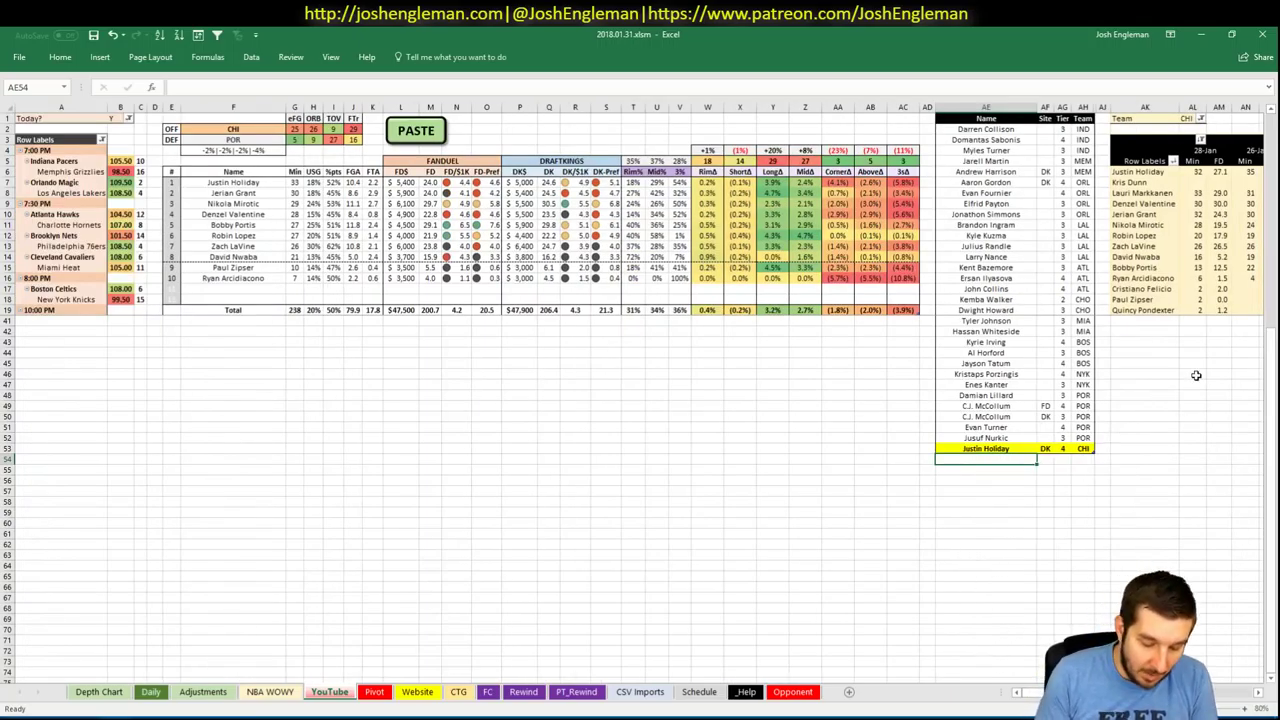
{"action": "type", "text": "Nikola Miro"}
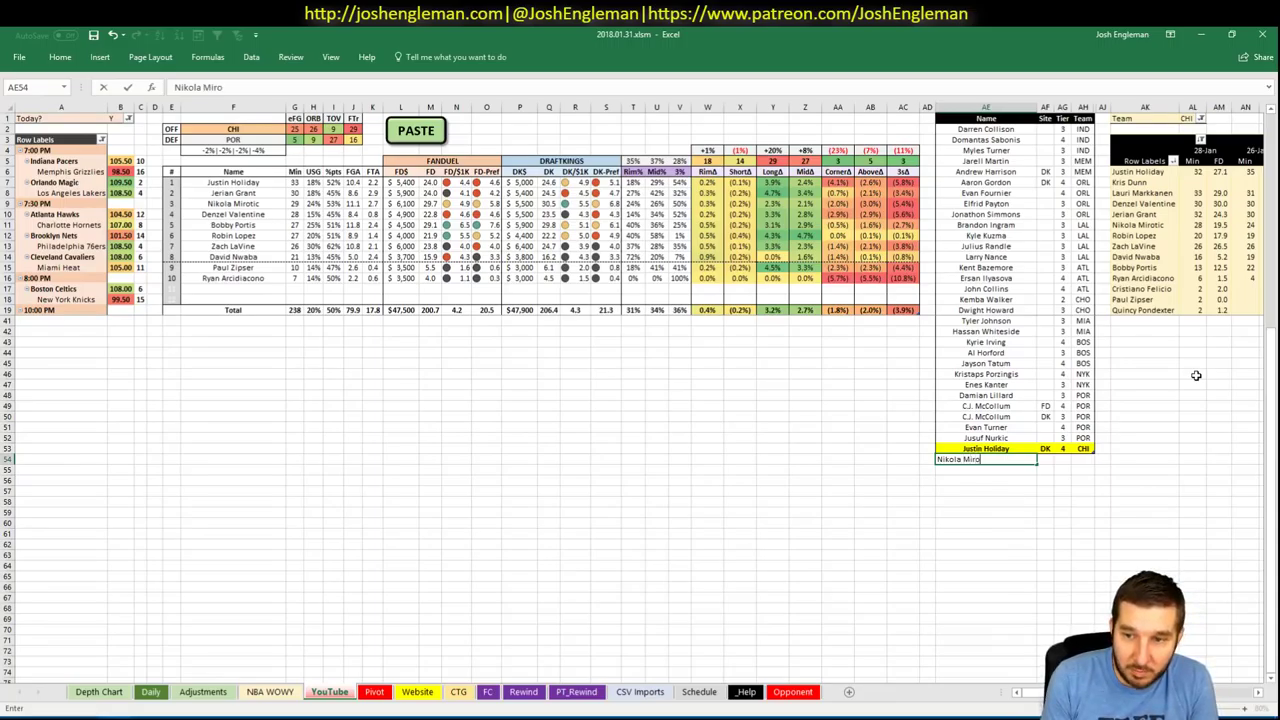
{"action": "key", "text": "Tab"}
{"action": "key", "text": "Tab"}
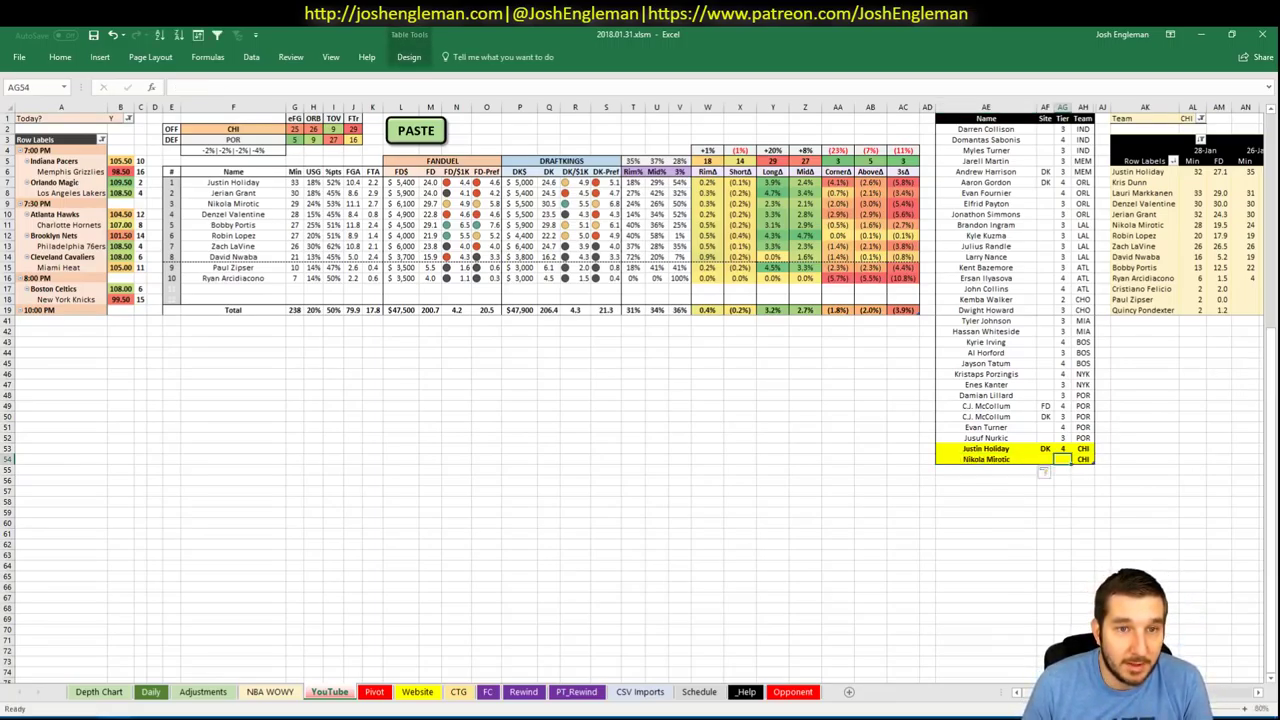
{"action": "scroll", "coordinate": [1043, 471], "scroll_direction": "right", "scroll_amount": 6}
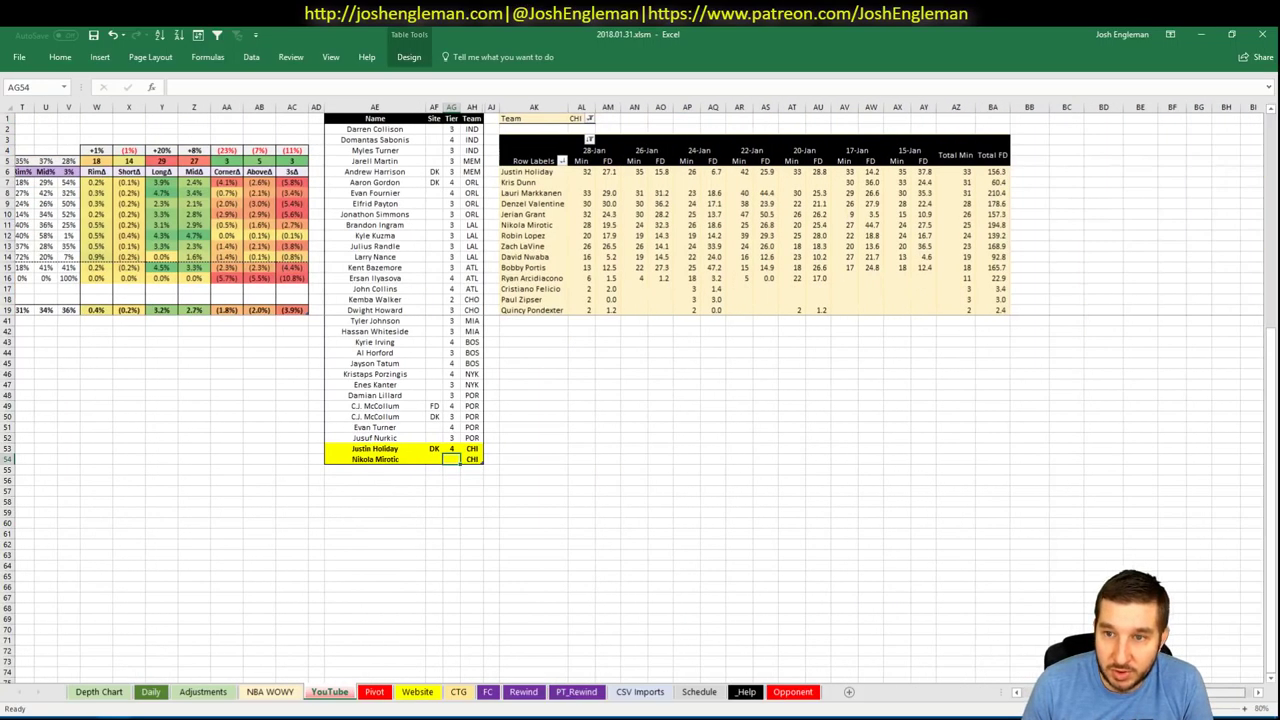
{"action": "scroll", "coordinate": [640, 393], "scroll_direction": "right", "scroll_amount": 1}
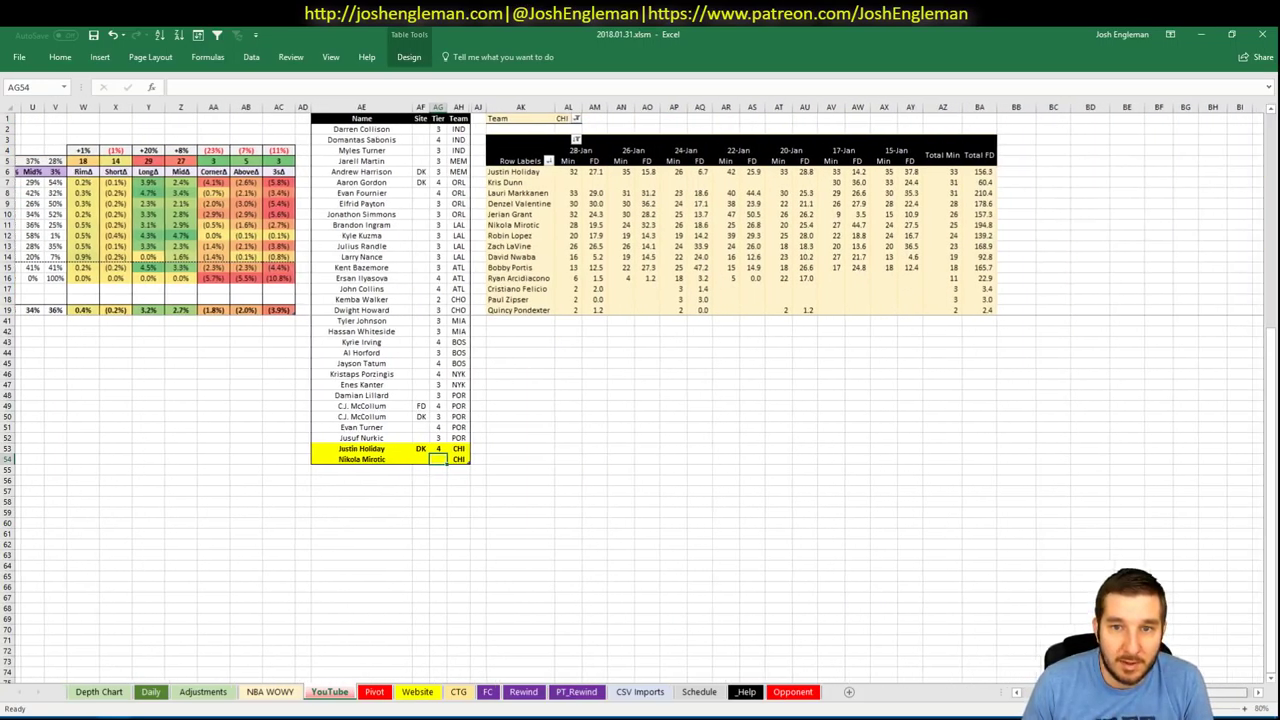
{"action": "scroll", "coordinate": [849, 626], "scroll_direction": "left", "scroll_amount": 7}
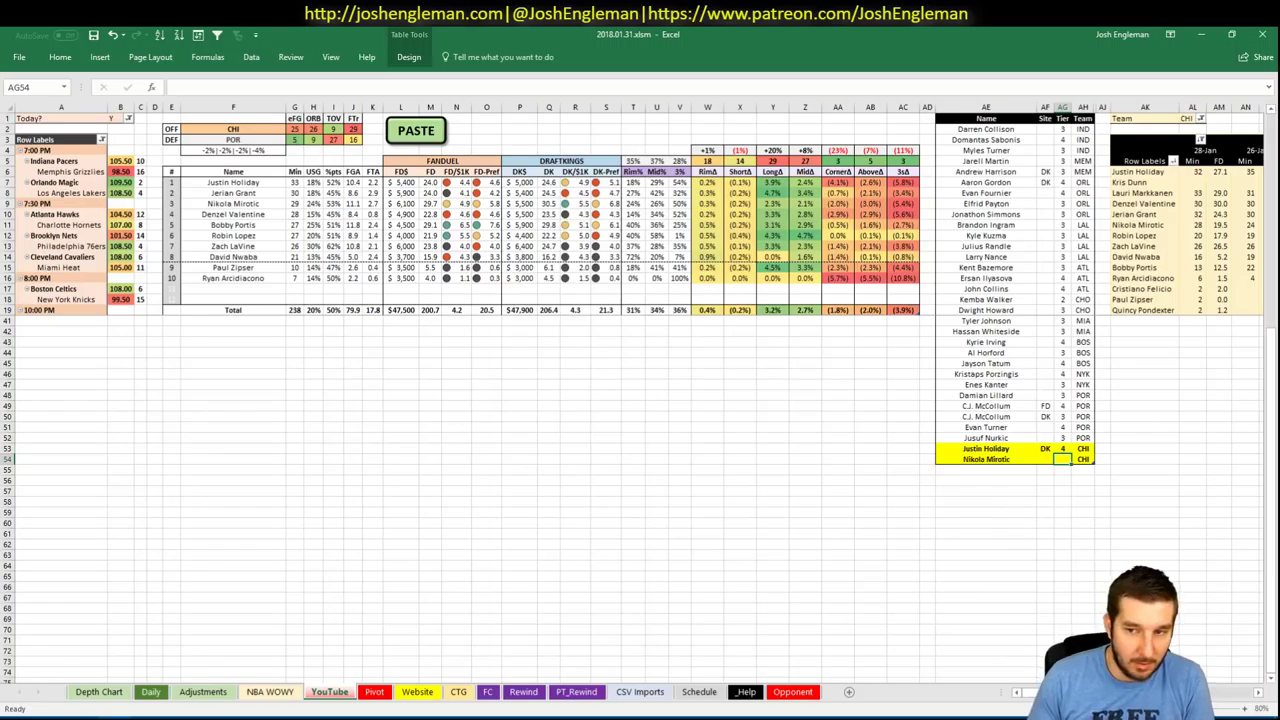
{"action": "type", "text": "3"}
{"action": "key", "text": "Return"}
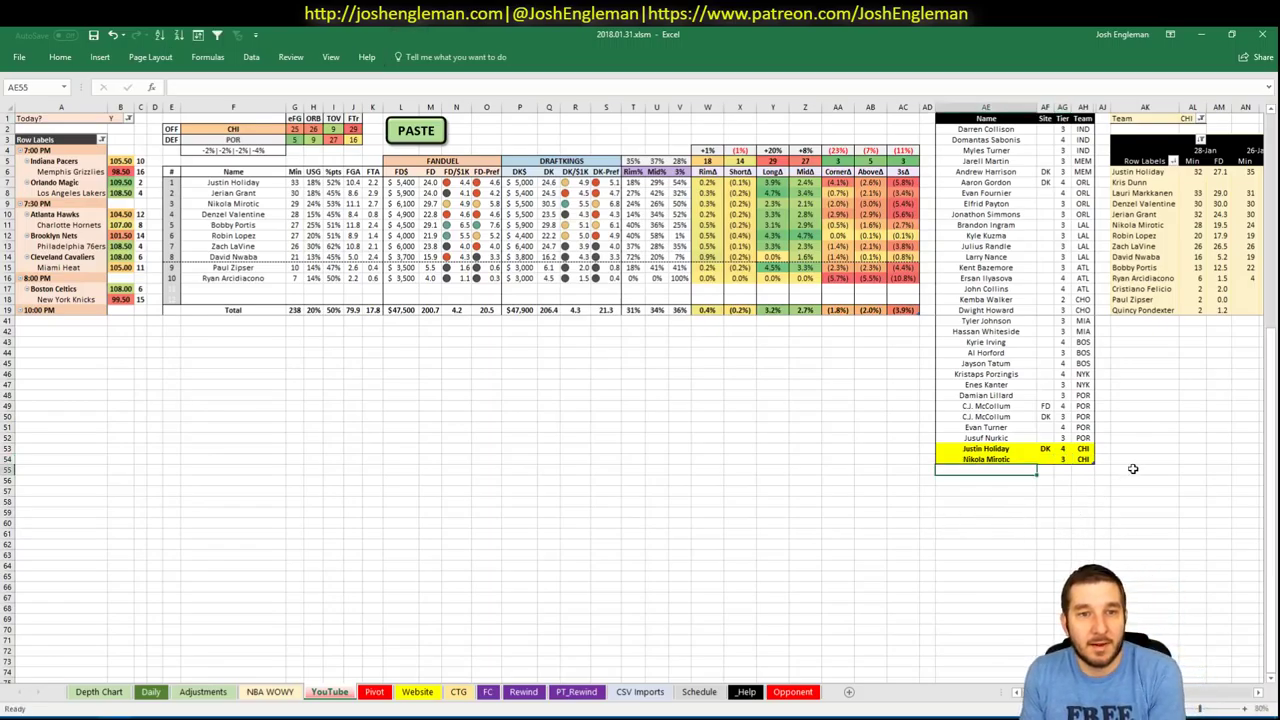
- Review the CHI recent minutes and FD points again, and add Denzel Valentine to the pick list with tier 4
{"action": "scroll", "coordinate": [1133, 469], "scroll_direction": "right", "scroll_amount": 7}
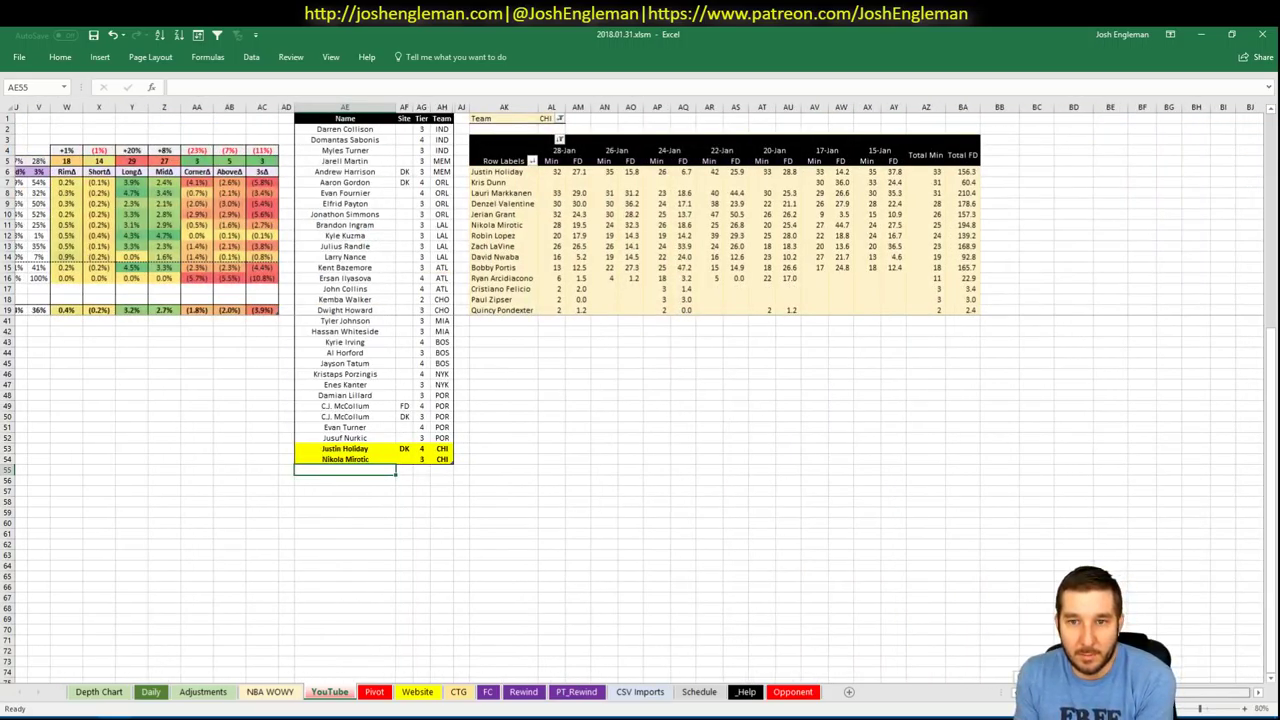
{"action": "scroll", "coordinate": [640, 390], "scroll_direction": "left", "scroll_amount": 1}
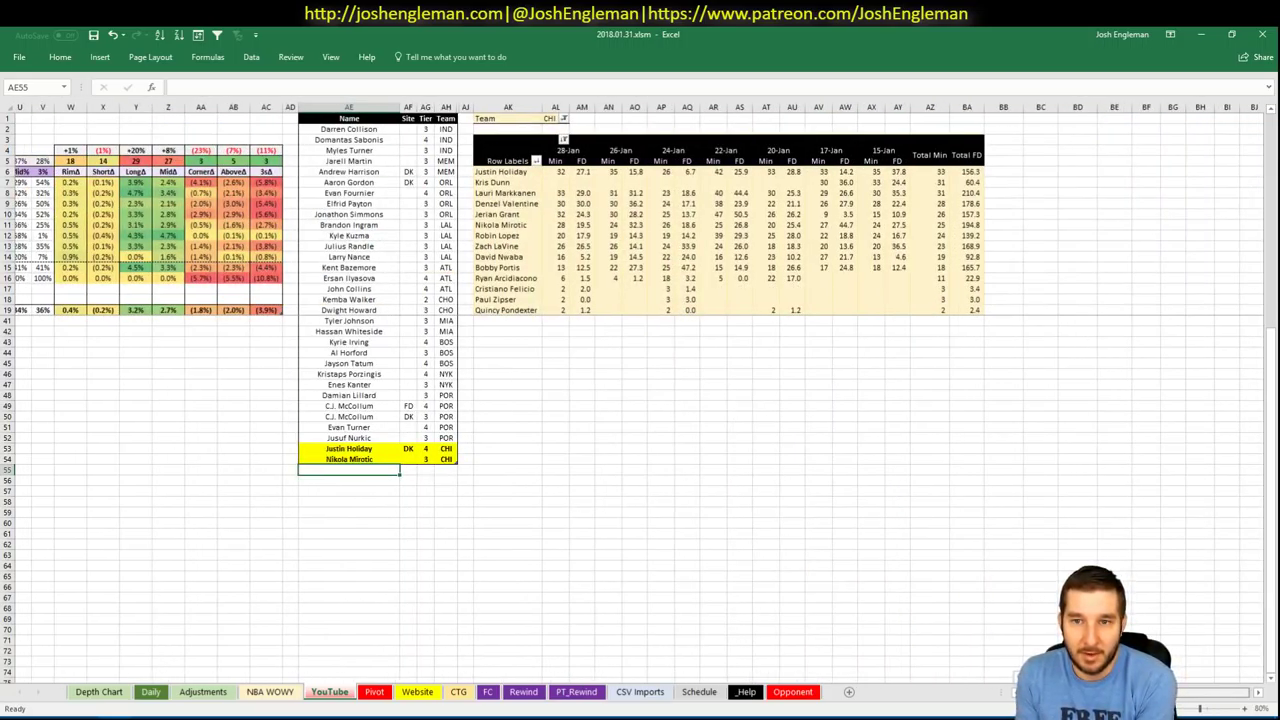
{"action": "scroll", "coordinate": [971, 651], "scroll_direction": "left", "scroll_amount": 10}
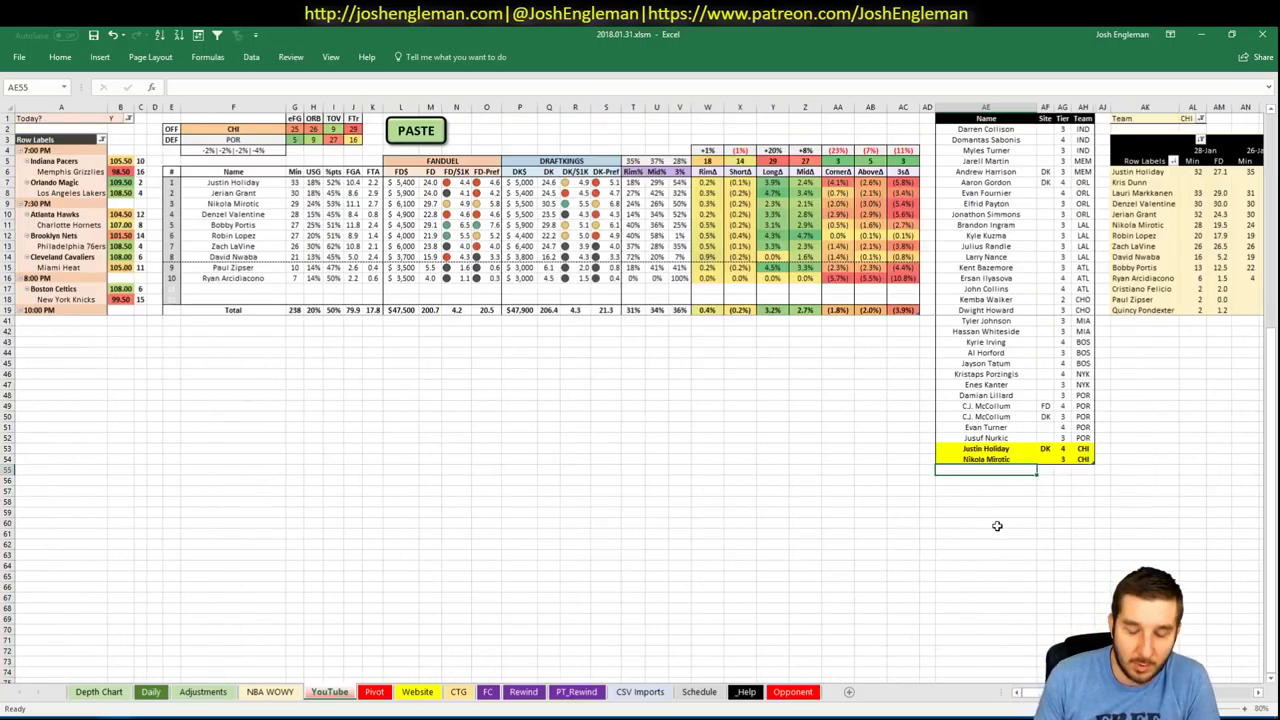
{"action": "type", "text": "Denzel"}
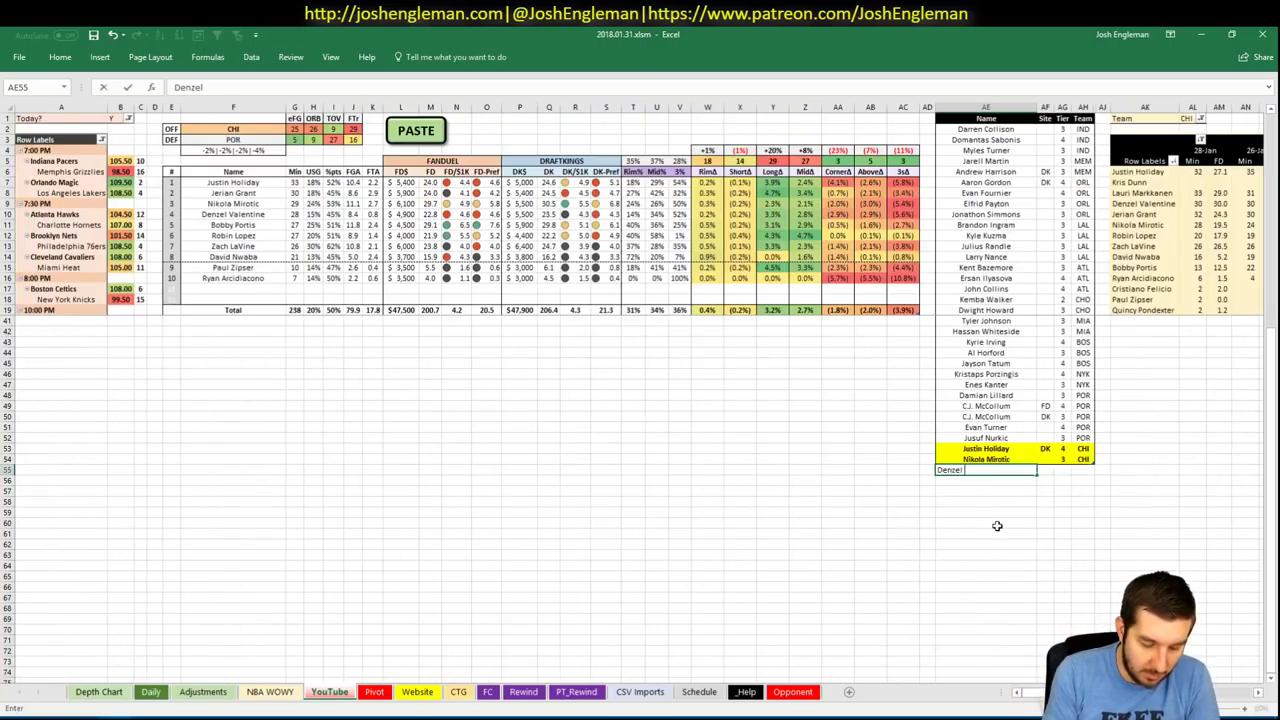
{"action": "type", "text": "Valentine"}
{"action": "key", "text": "Tab"}
{"action": "key", "text": "Tab"}
{"action": "type", "text": "4"}
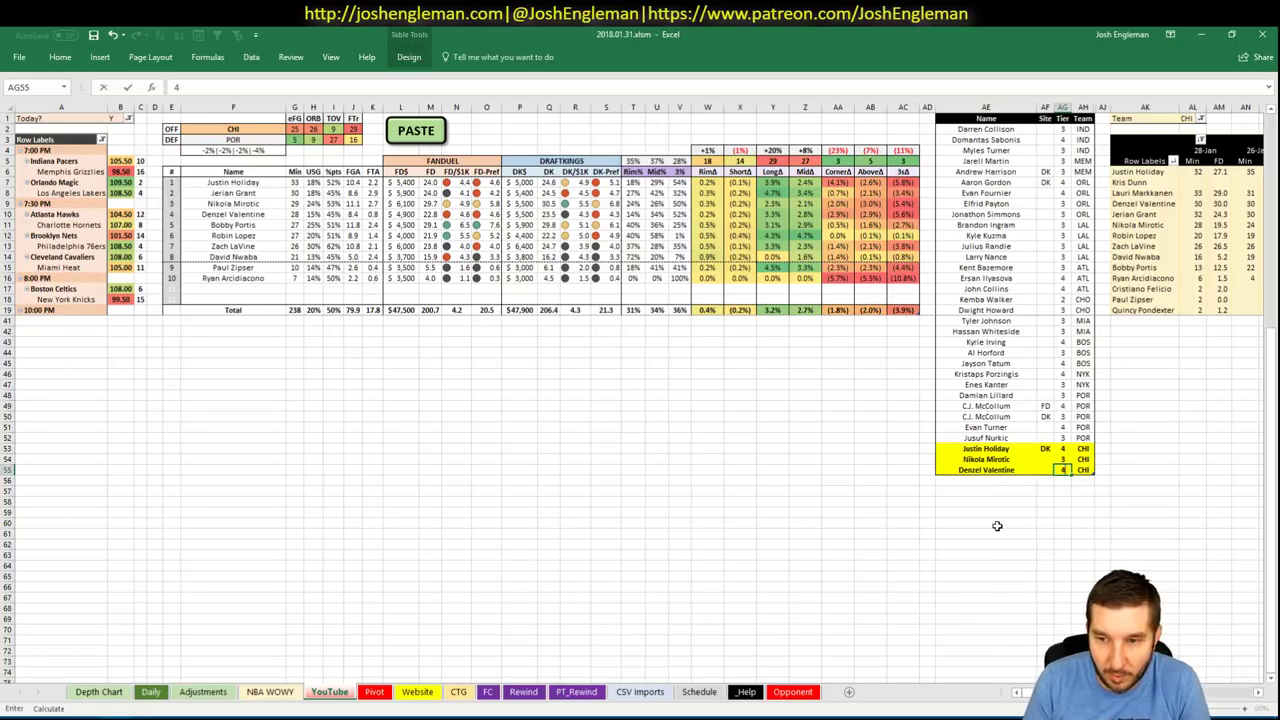
{"action": "key", "text": "Return"}
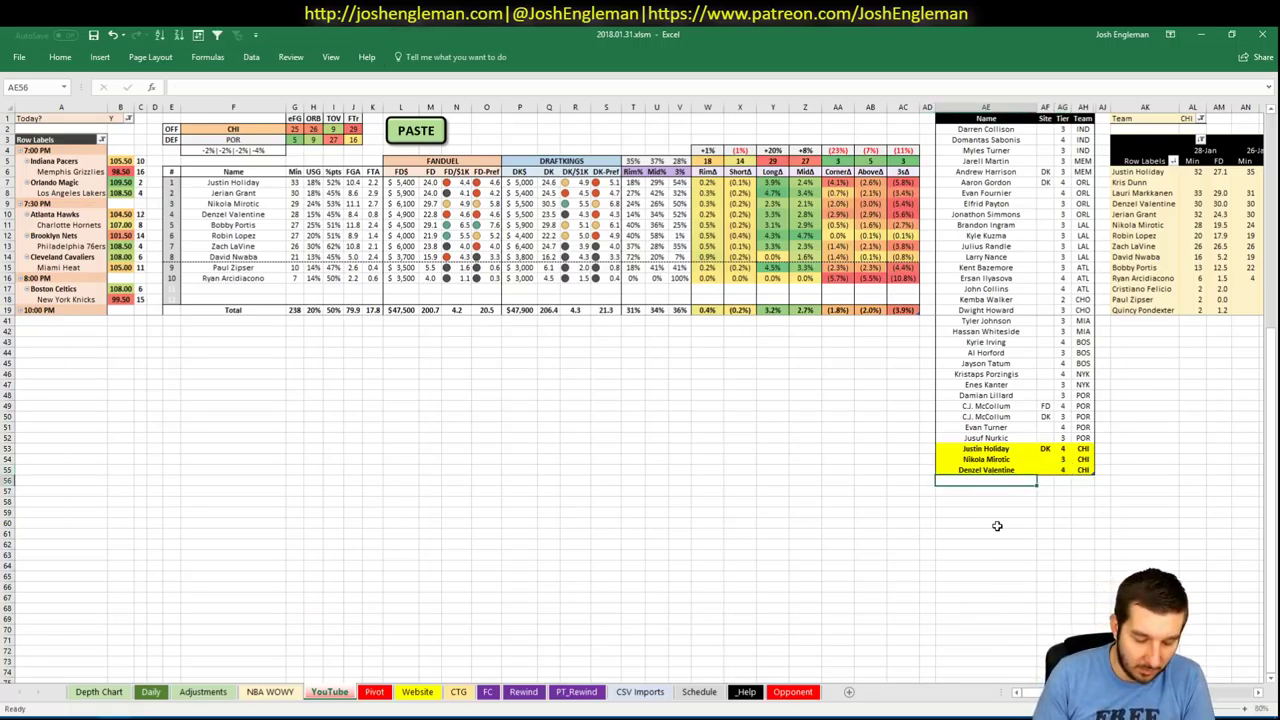
- Enter Bobby Portis as the next name in the pick list and check his recent minutes and FD points
{"action": "type", "text": "Bobby P"}
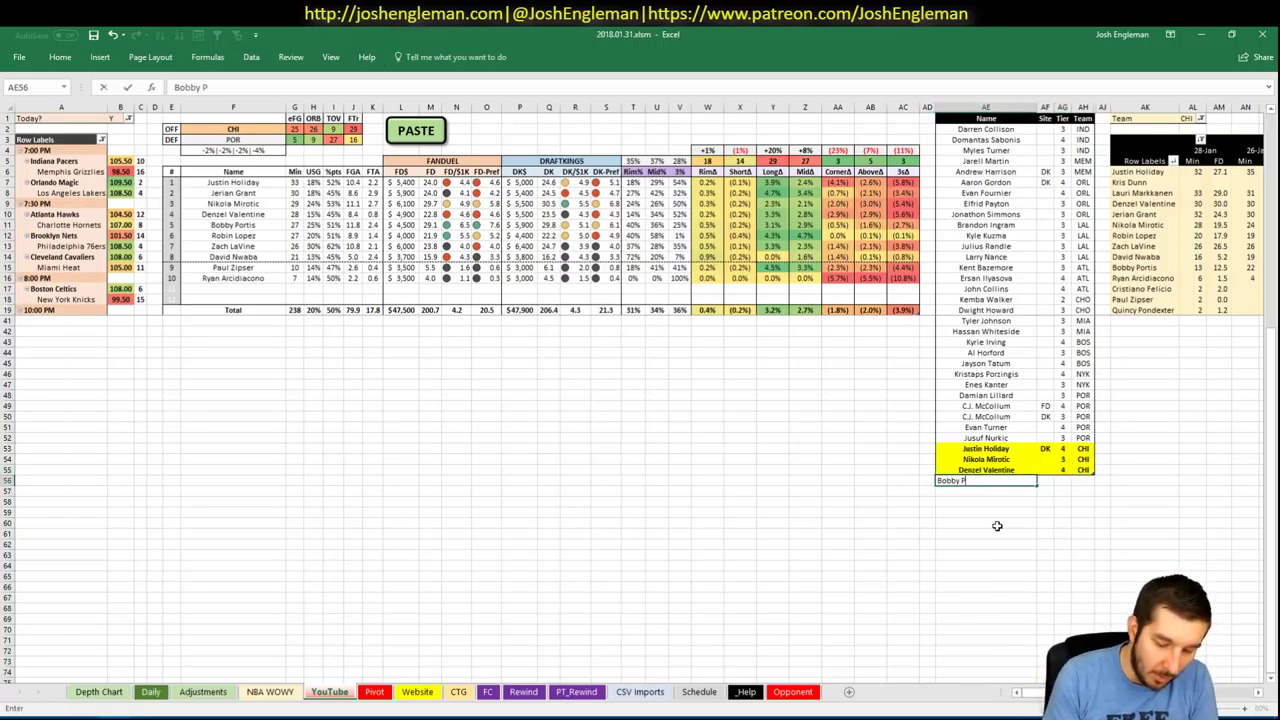
{"action": "type", "text": "ortis"}
{"action": "key", "text": "Tab"}
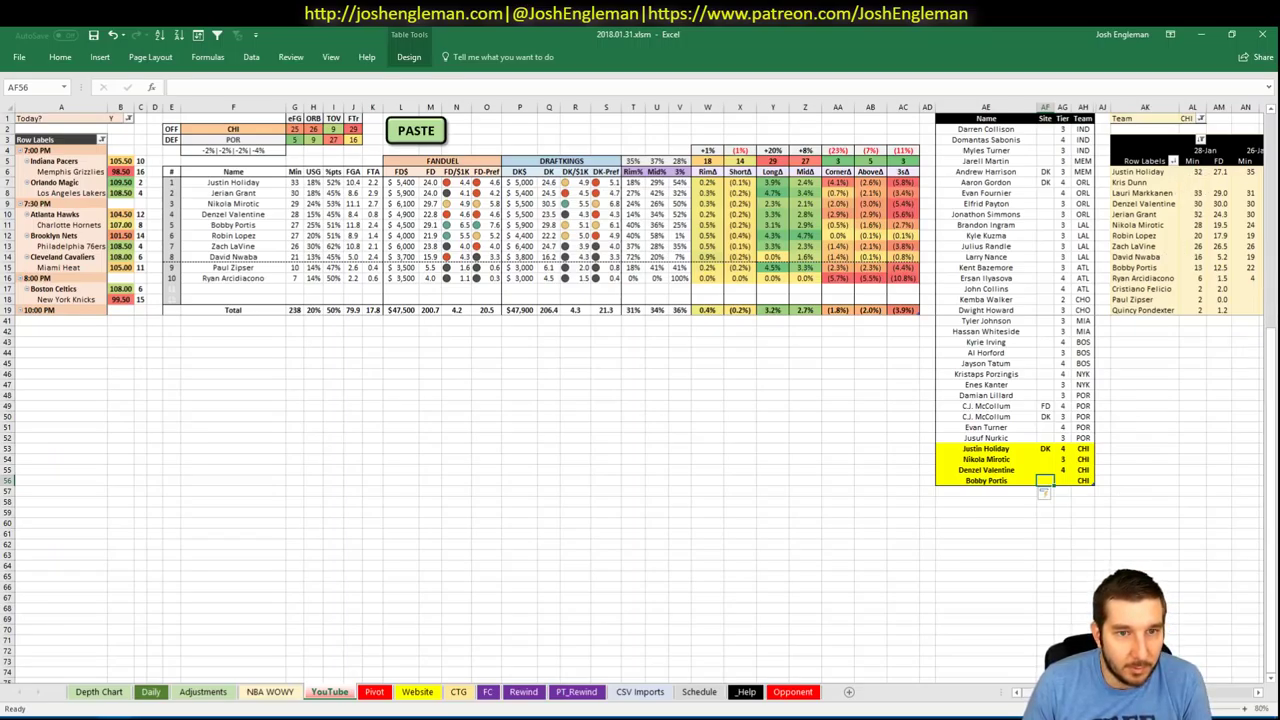
{"action": "scroll", "coordinate": [1043, 493], "scroll_direction": "right", "scroll_amount": 5}
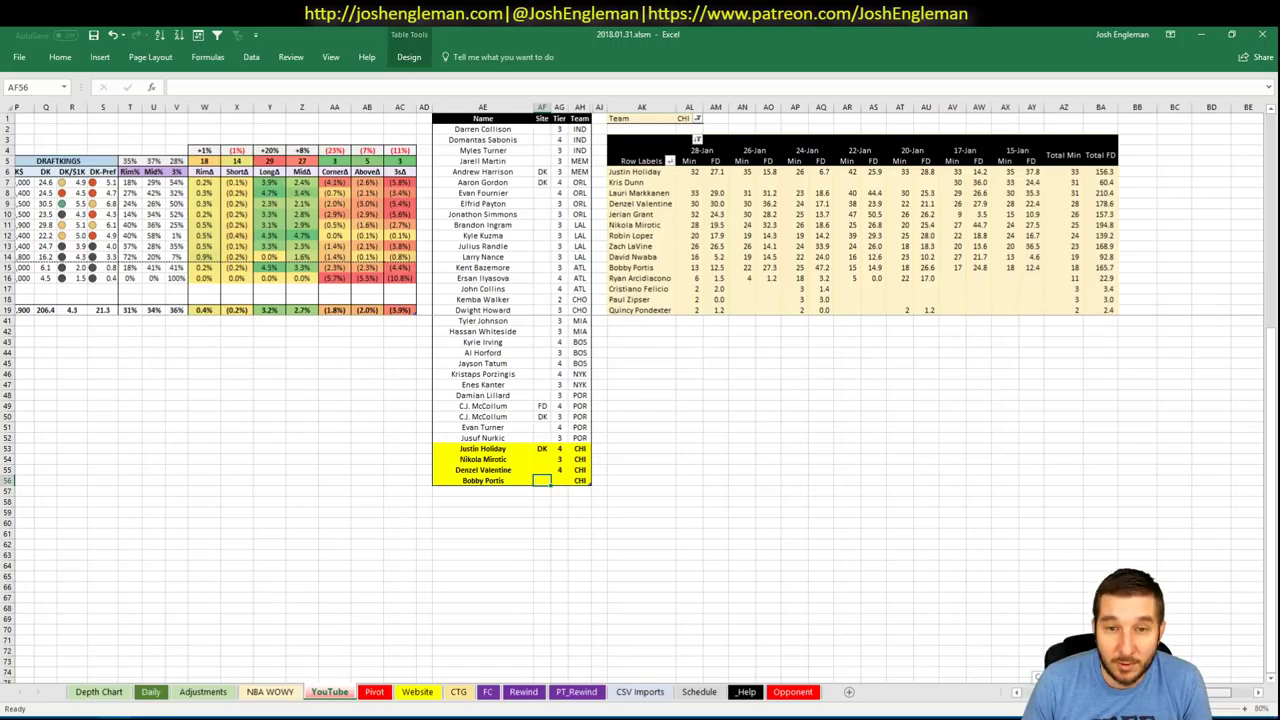
{"action": "scroll", "coordinate": [640, 400], "scroll_direction": "right", "scroll_amount": 1}
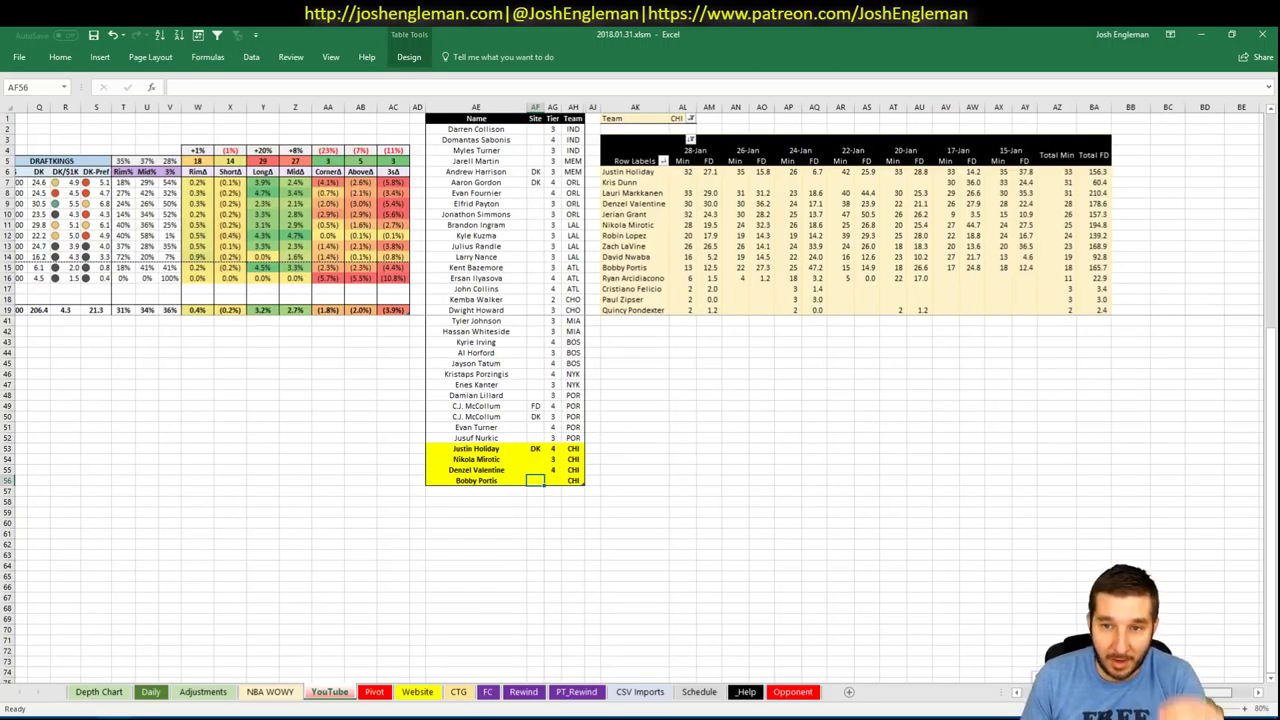
{"action": "scroll", "coordinate": [640, 400], "scroll_direction": "right", "scroll_amount": 1}
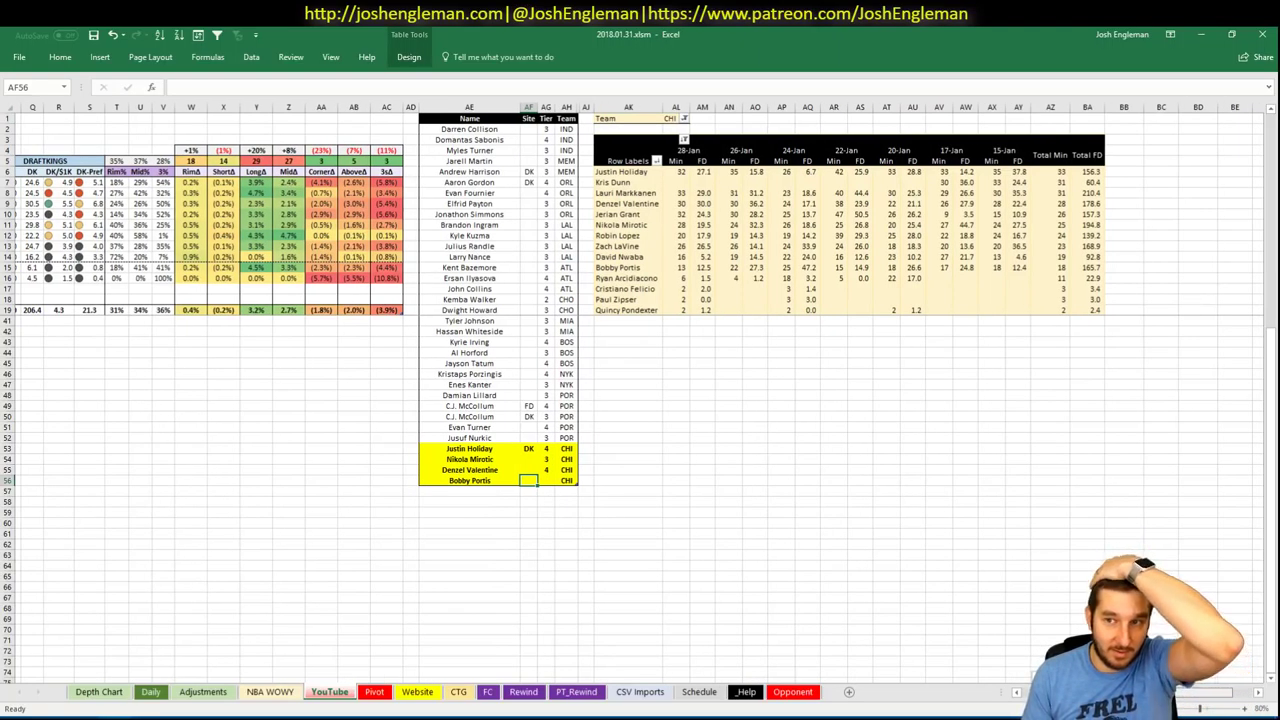
{"action": "scroll", "coordinate": [640, 400], "scroll_direction": "right", "scroll_amount": 1}
{"action": "scroll", "coordinate": [929, 665], "scroll_direction": "left", "scroll_amount": 10}
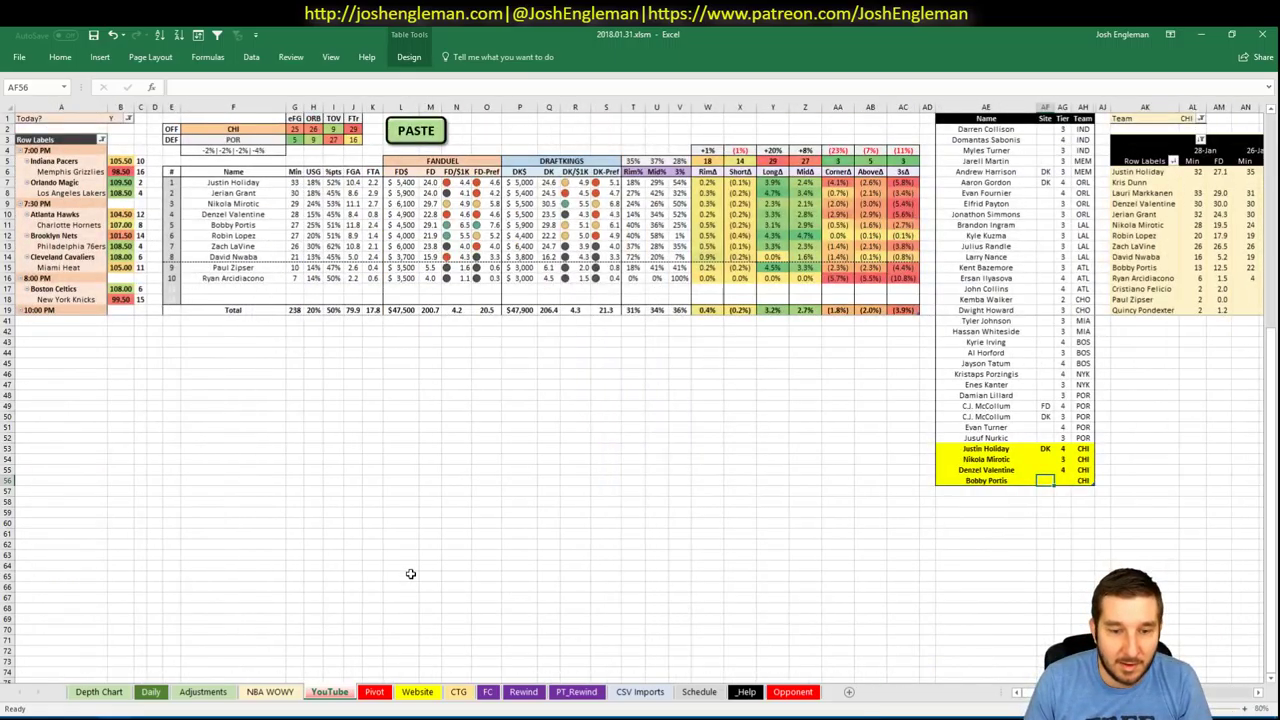
- Look up the CHI players' projections on the Pivot sheet and inspect Bobby Portis's FanDuel projection on the YouTube sheet
{"action": "left_click", "coordinate": [373, 691]}
{"action": "scroll", "coordinate": [307, 505], "scroll_direction": "up", "scroll_amount": 3}
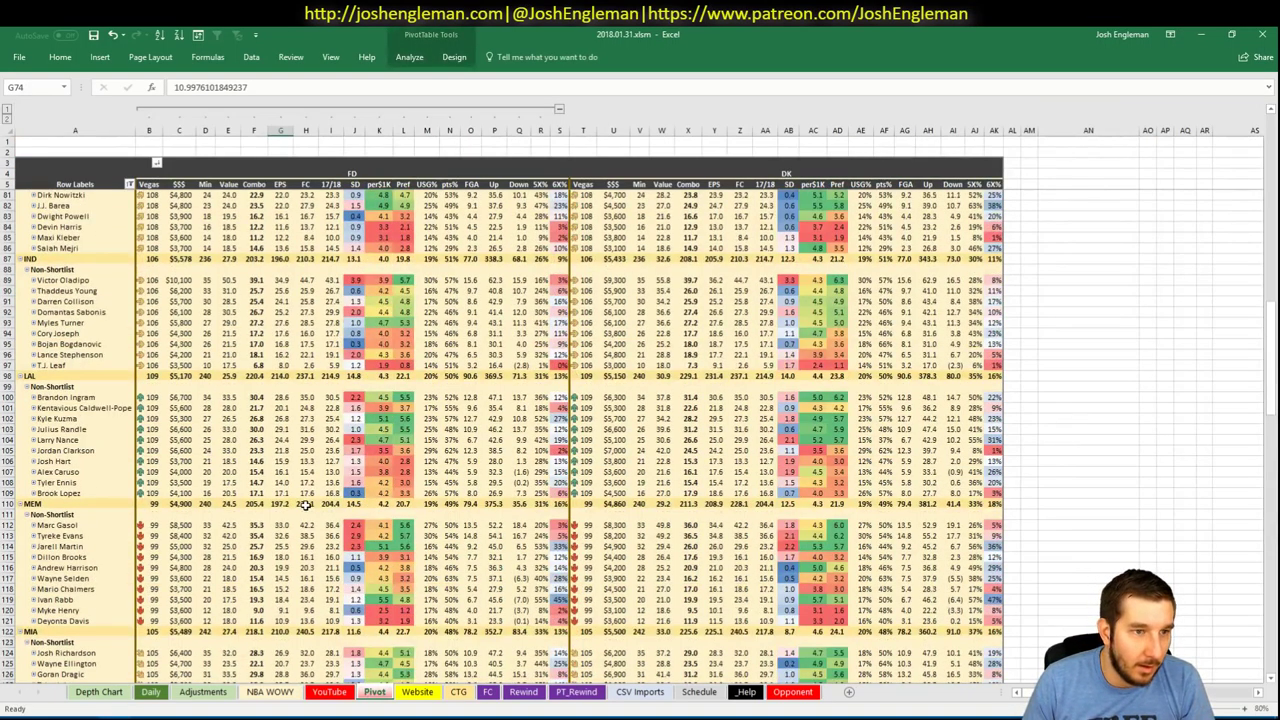
{"action": "scroll", "coordinate": [307, 505], "scroll_direction": "up", "scroll_amount": 17}
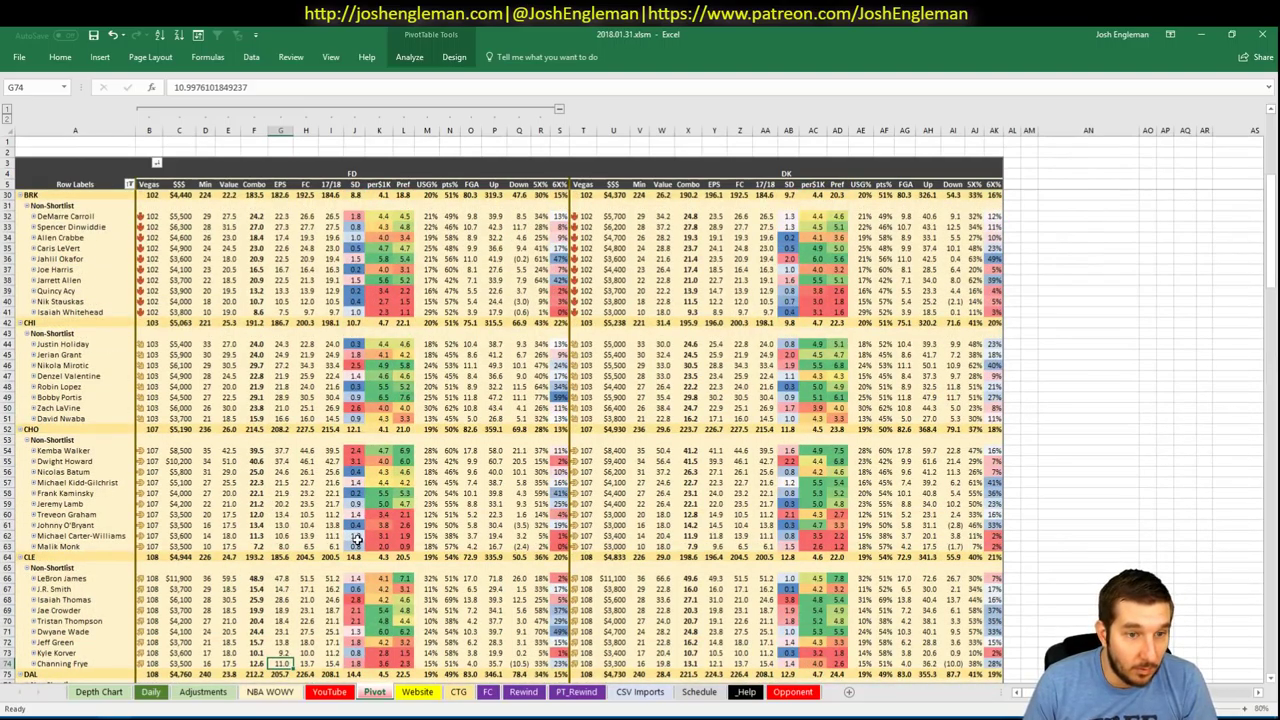
{"action": "left_click", "coordinate": [155, 692]}
{"action": "left_click", "coordinate": [333, 692]}
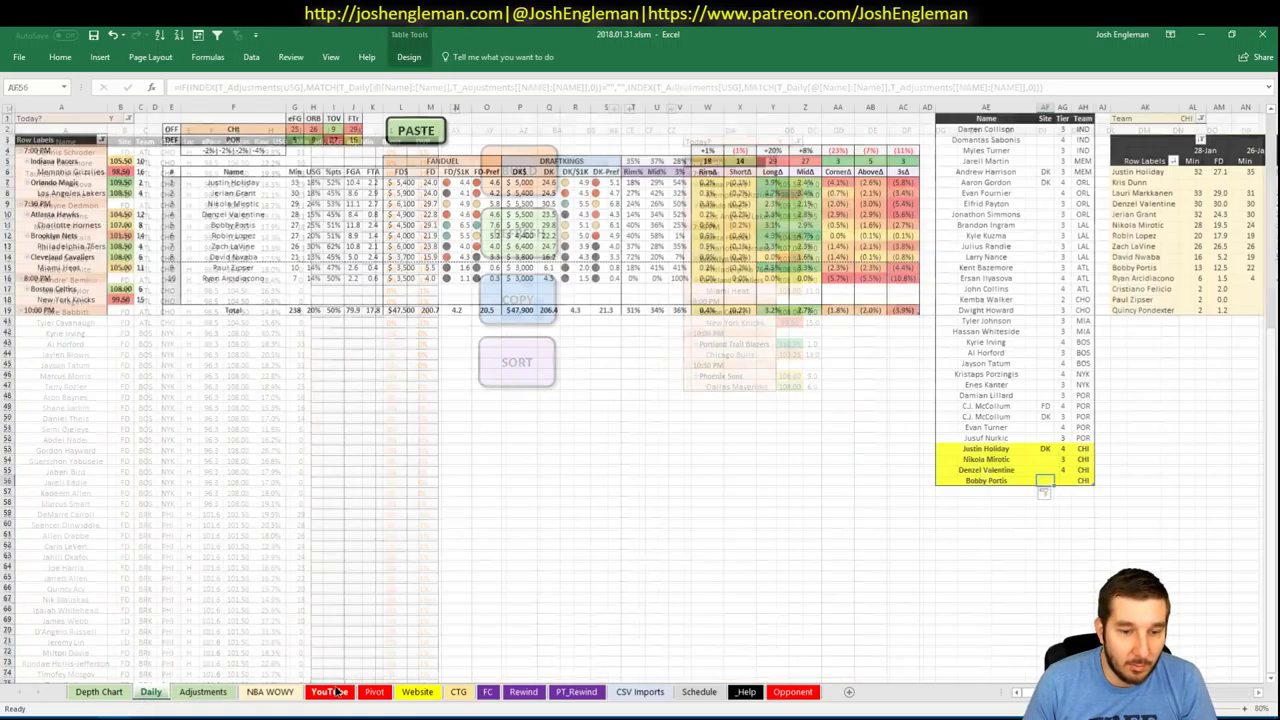
{"action": "left_click", "coordinate": [428, 225]}
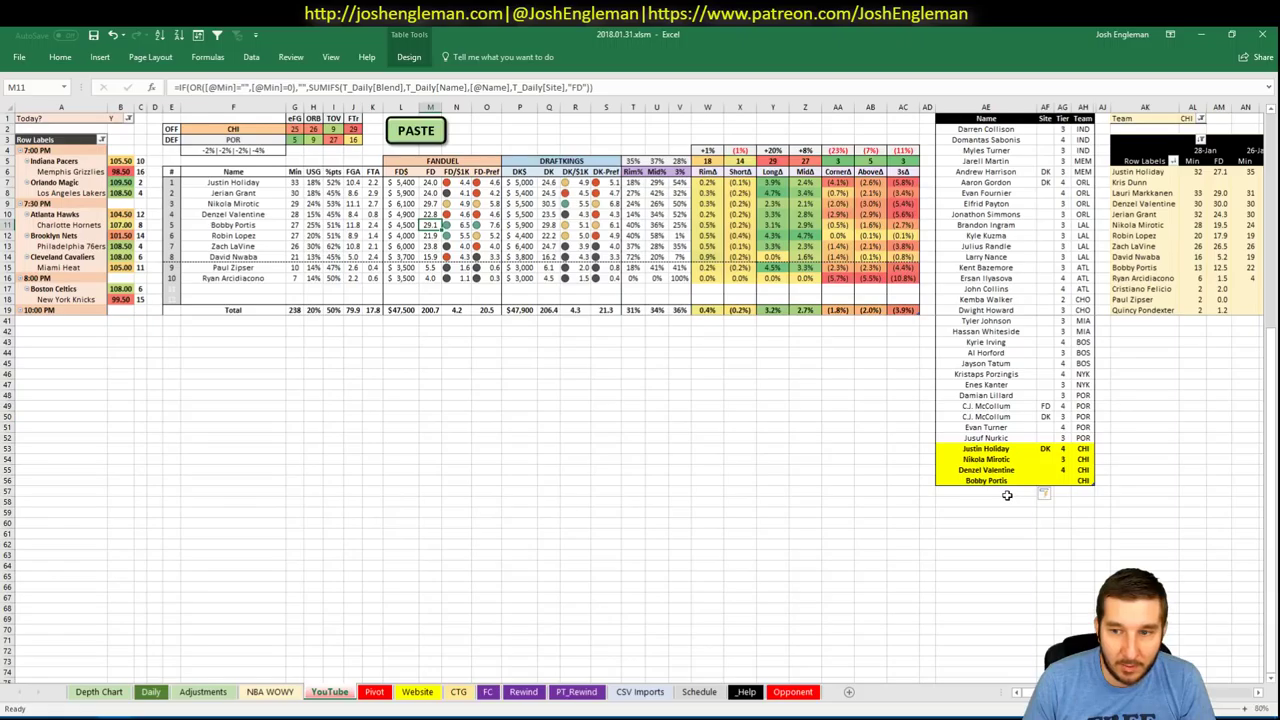
- Give Bobby Portis tier 1 in the pick list and mark that entry for site FD
{"action": "left_click", "coordinate": [1062, 480]}
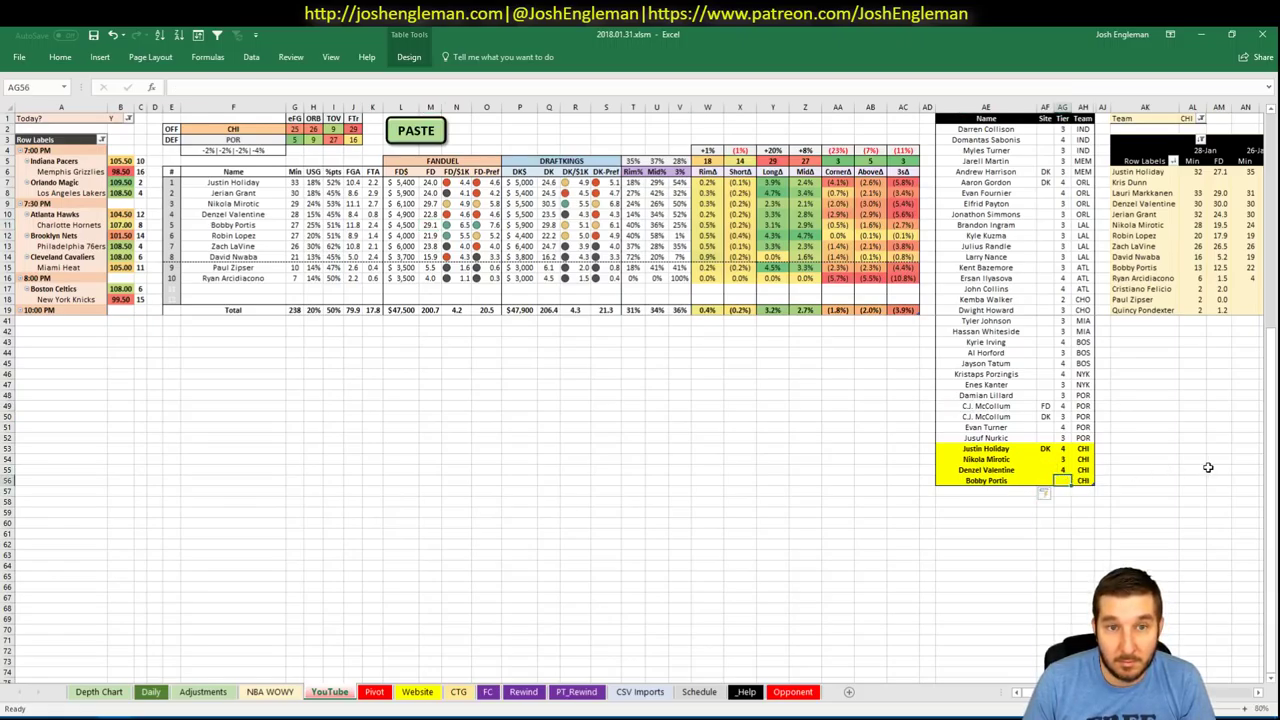
{"action": "type", "text": "1"}
{"action": "key", "text": "Left"}
{"action": "type", "text": "FD"}
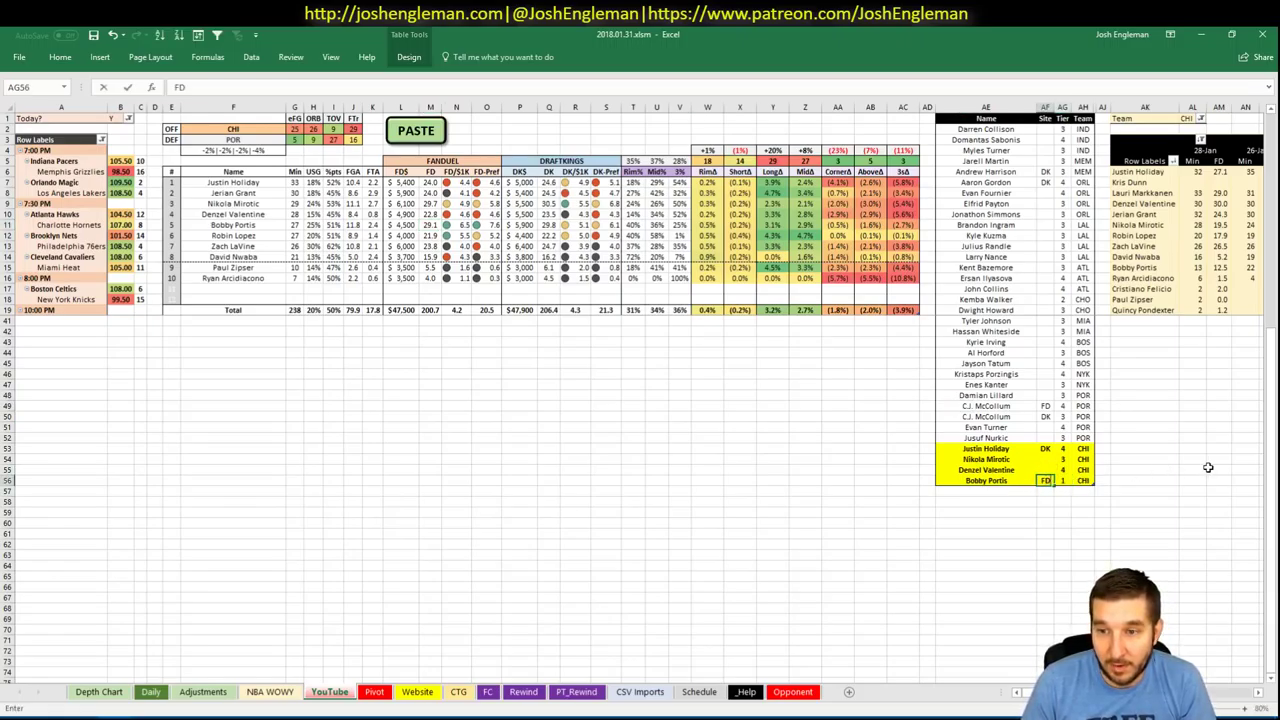
- Add a second Bobby Portis entry to the pick list with site DK and tier 2
{"action": "key", "text": "Left"}
{"action": "key", "text": "Down"}
{"action": "type", "text": "Bo"}
{"action": "key", "text": "Right"}
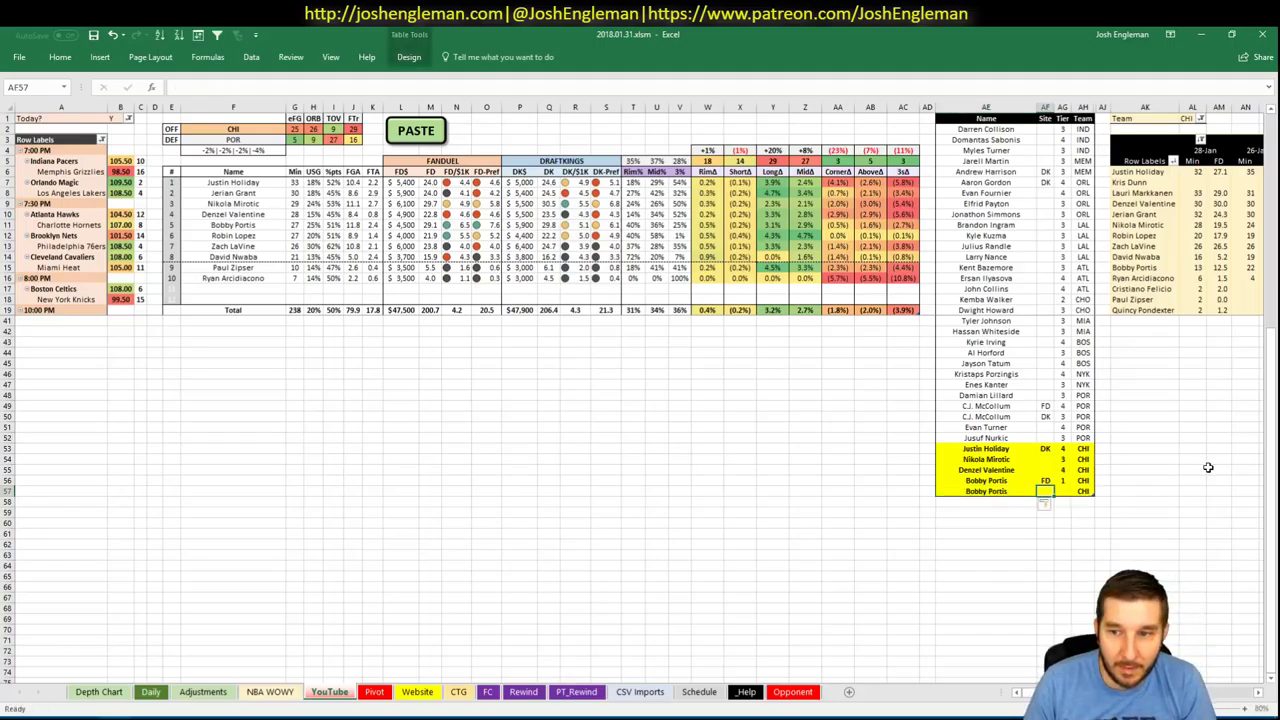
{"action": "key", "text": "Right"}
{"action": "key", "text": "Left"}
{"action": "type", "text": "DK"}
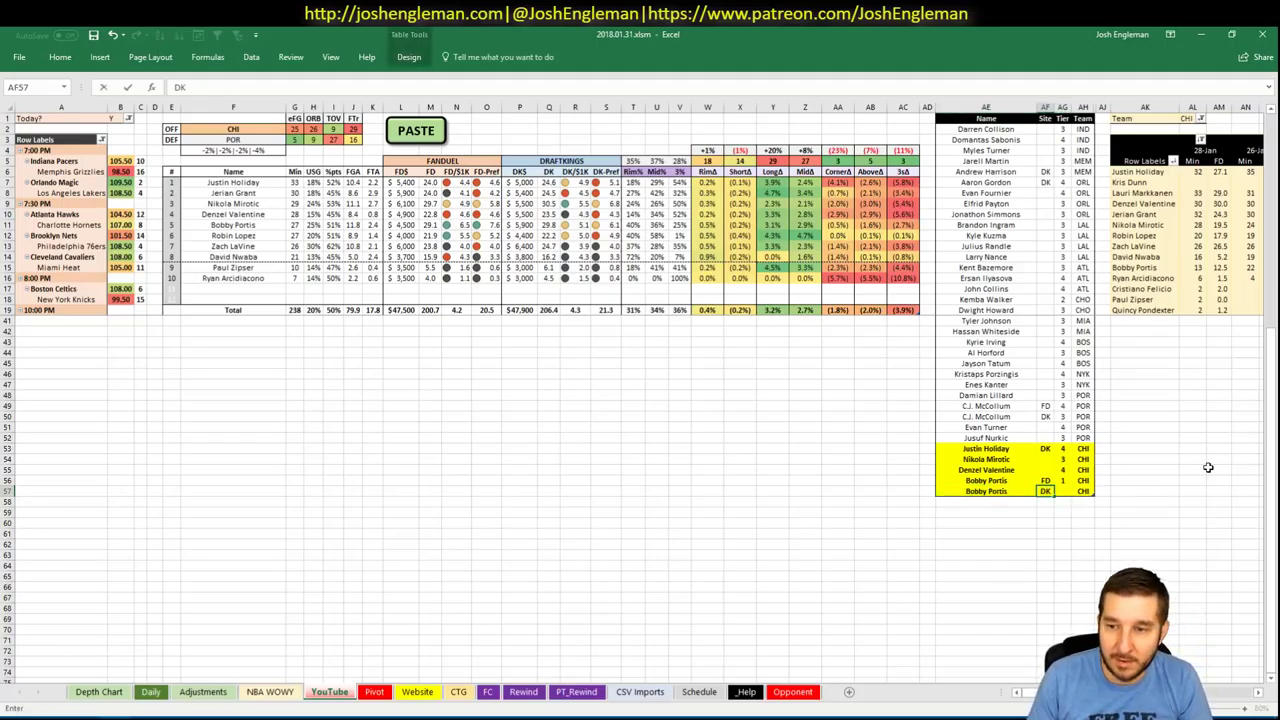
{"action": "key", "text": "Return"}
{"action": "key", "text": "Left"}
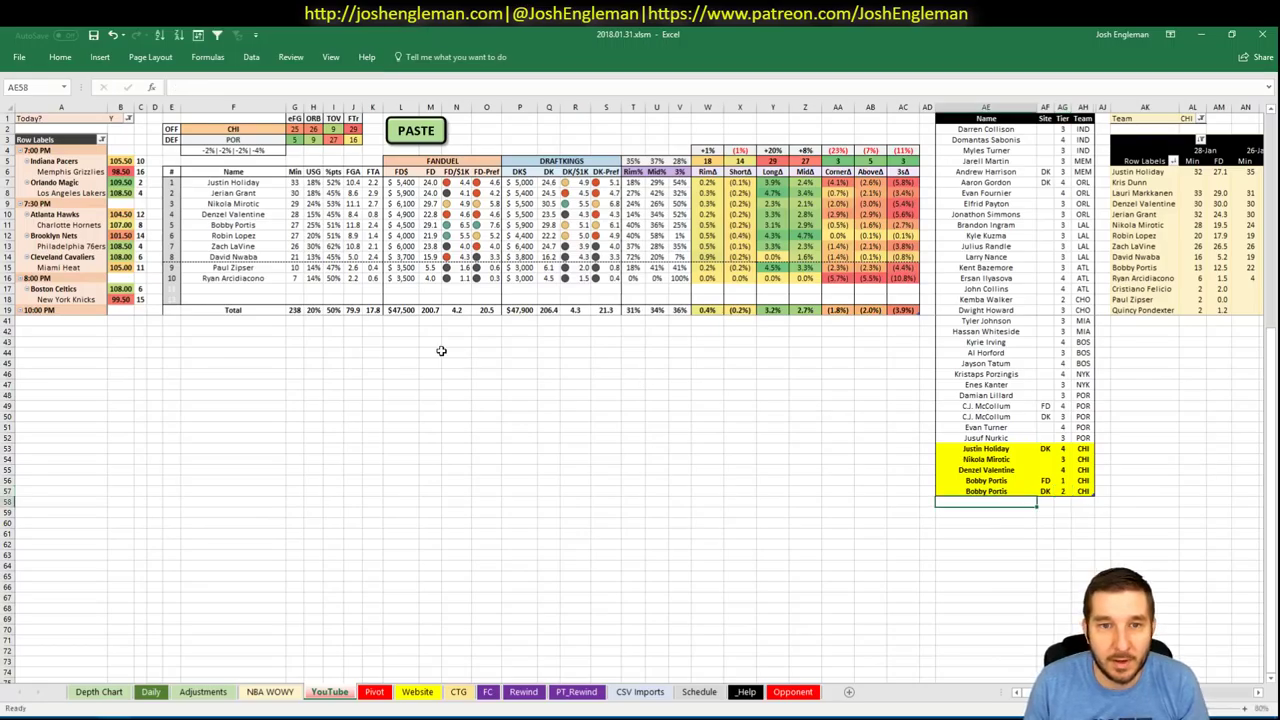
{"action": "left_click", "coordinate": [1043, 491]}
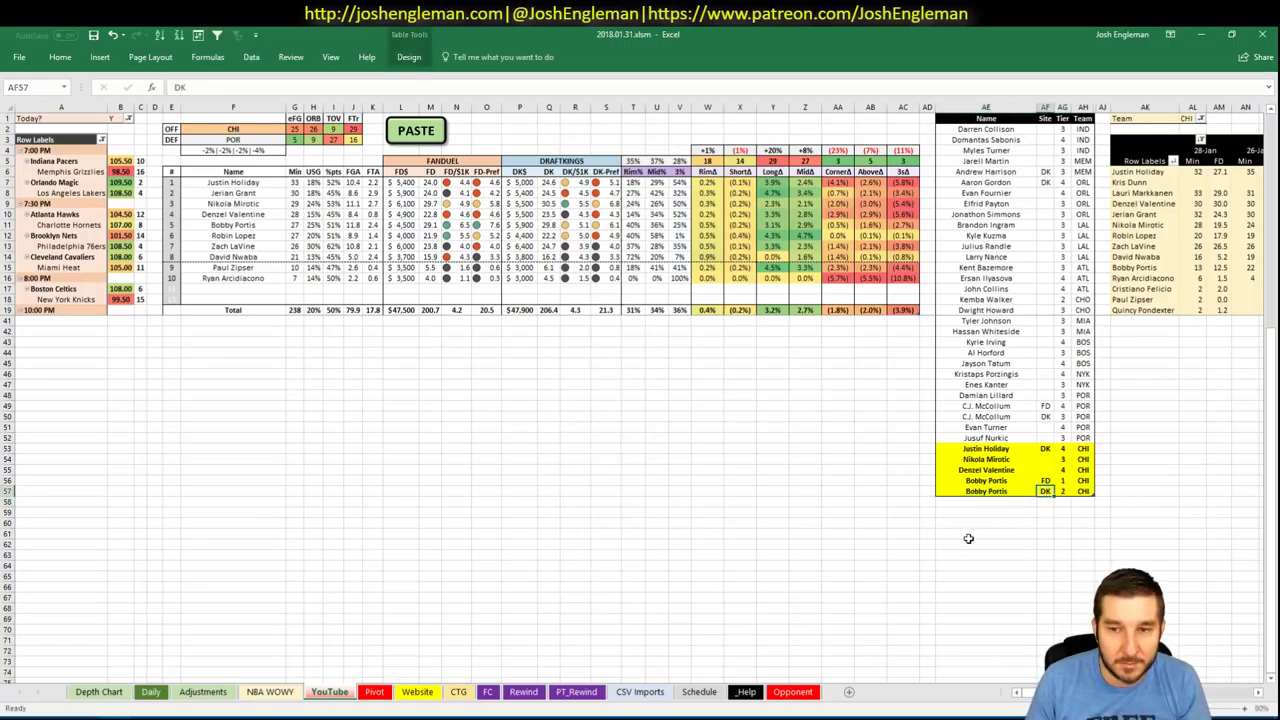
{"action": "left_click", "coordinate": [978, 503]}
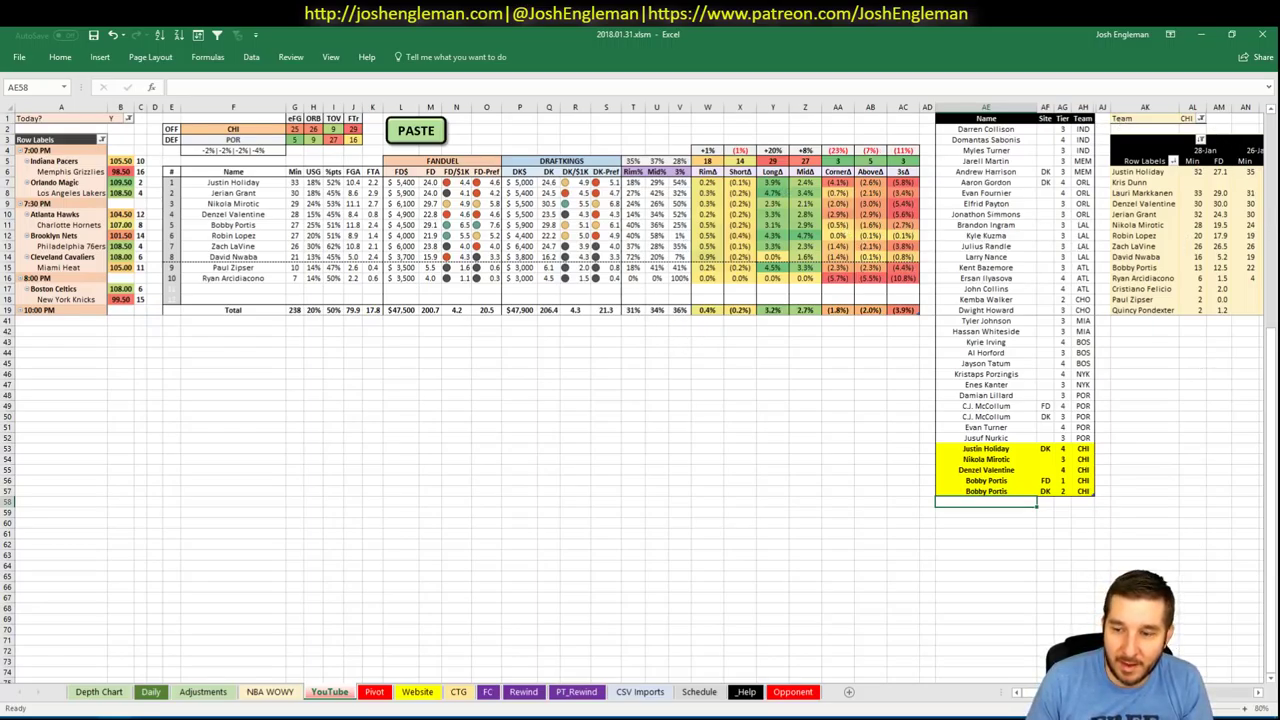
- Review the CHI players' recent minutes and FD points, and add Robin Lopez to the pick list with tier 3
{"action": "scroll", "coordinate": [640, 390], "scroll_direction": "right", "scroll_amount": 5}
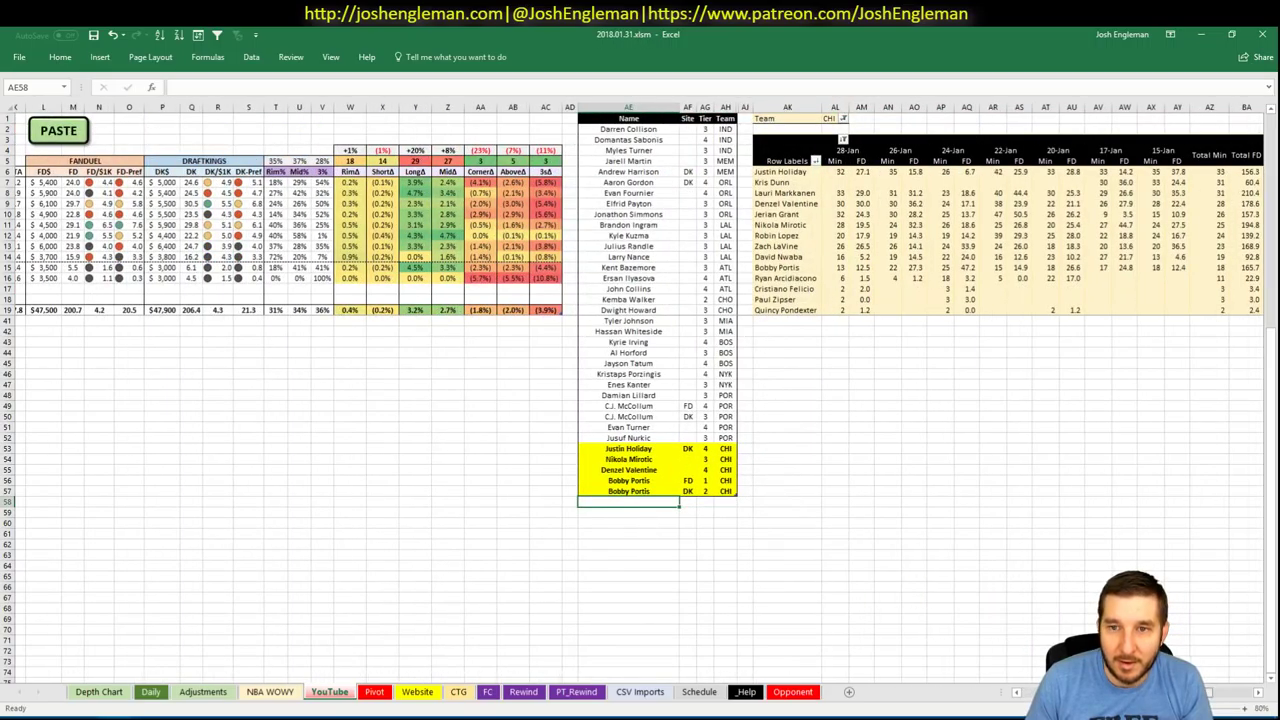
{"action": "scroll", "coordinate": [1020, 631], "scroll_direction": "left", "scroll_amount": 5}
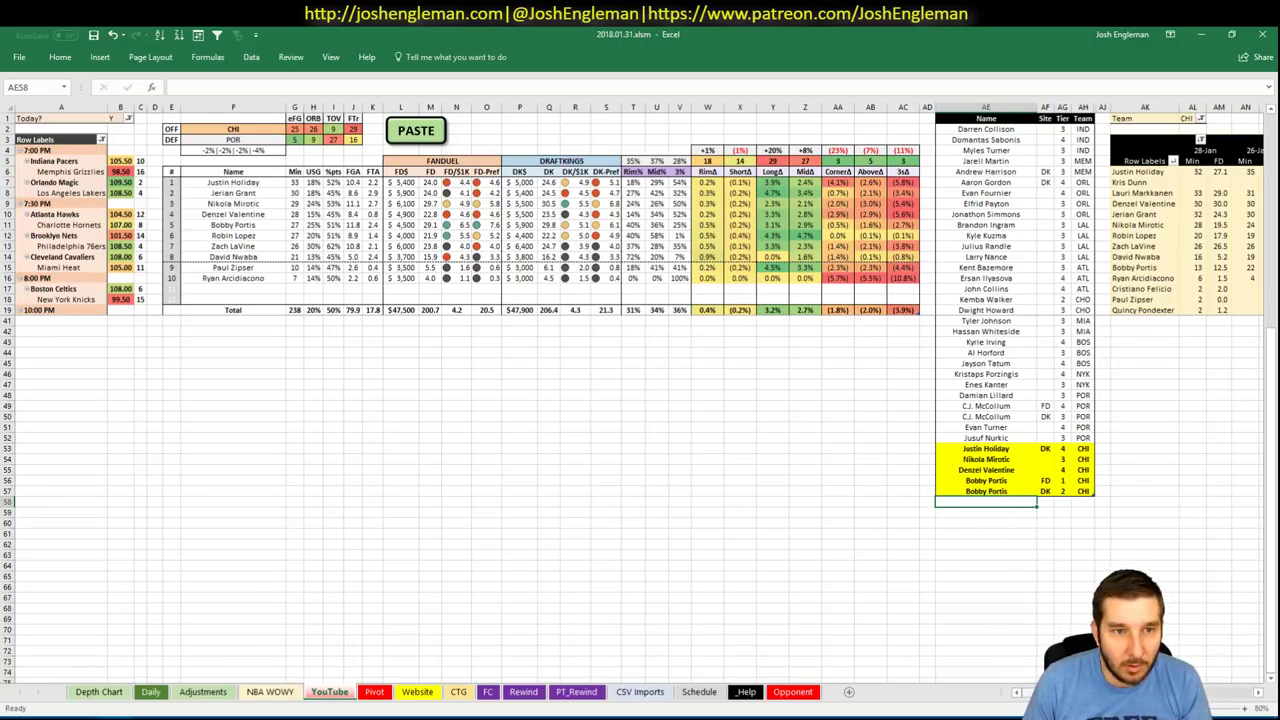
{"action": "left_click_drag", "start_coordinate": [1030, 692], "coordinate": [1030, 692]}
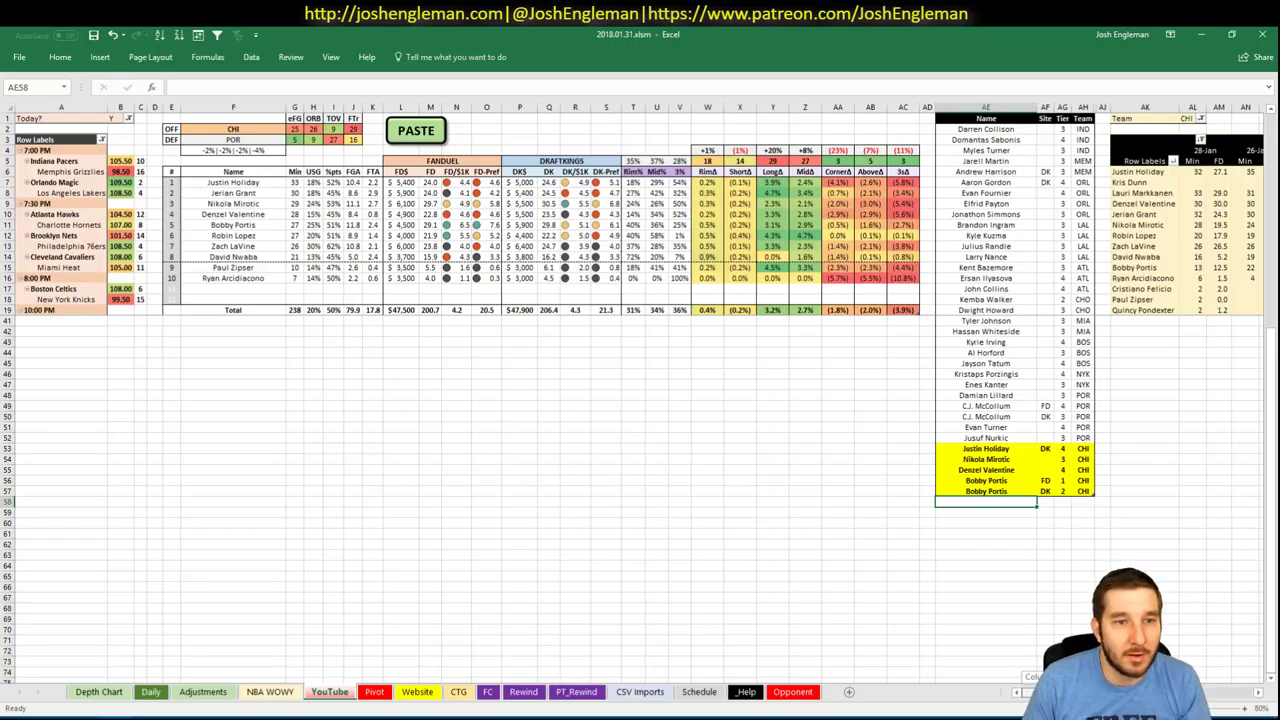
{"action": "left_click_drag", "start_coordinate": [1030, 692], "coordinate": [970, 668]}
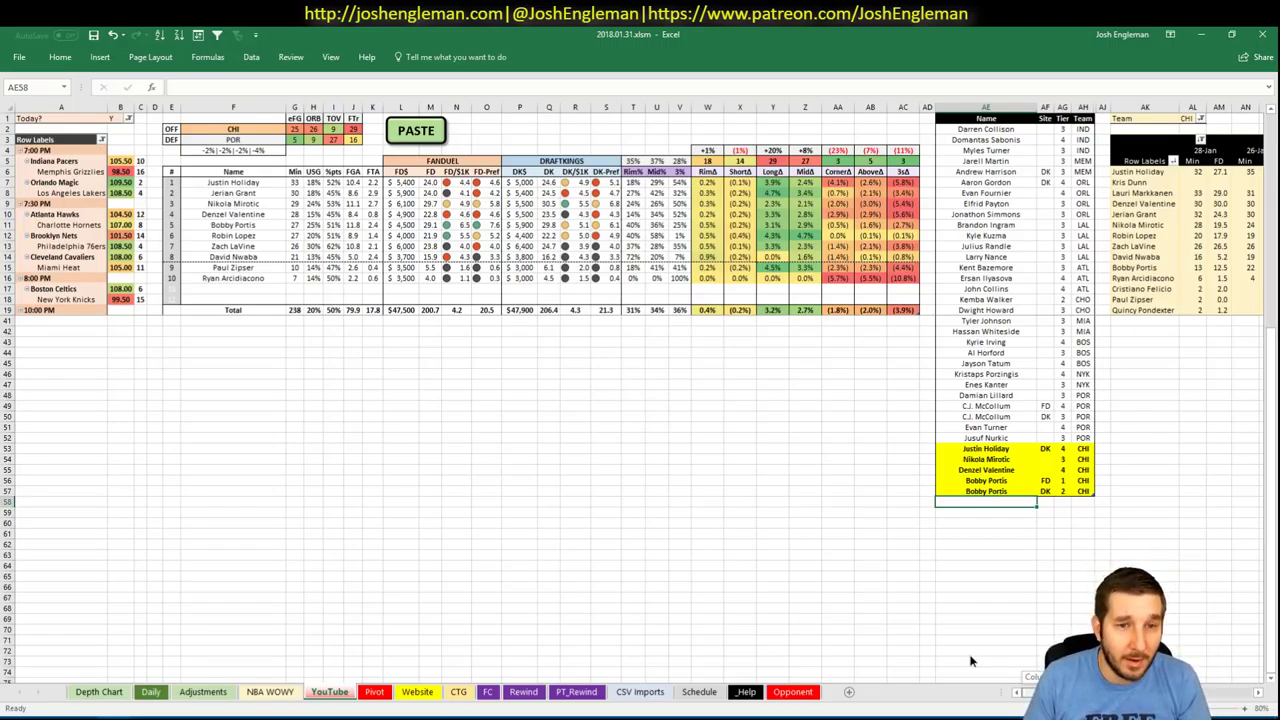
{"action": "scroll", "coordinate": [970, 660], "scroll_direction": "right", "scroll_amount": 7}
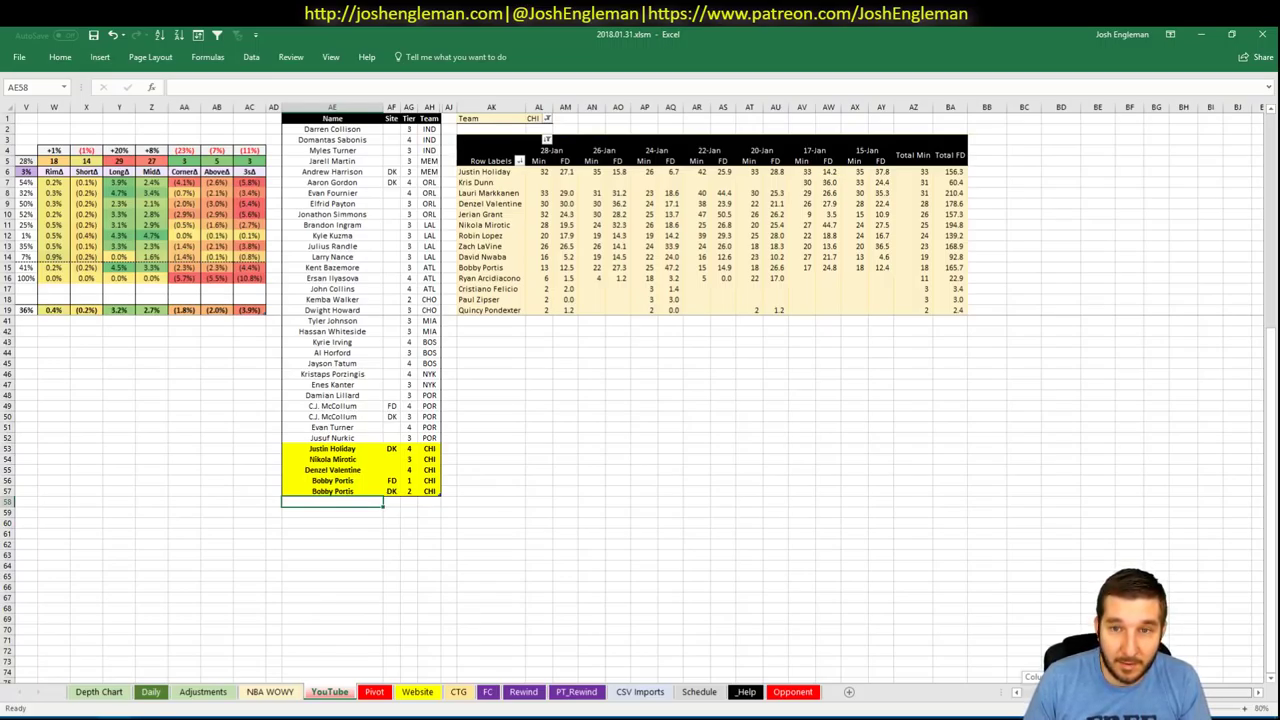
{"action": "scroll", "coordinate": [957, 623], "scroll_direction": "left", "scroll_amount": 7}
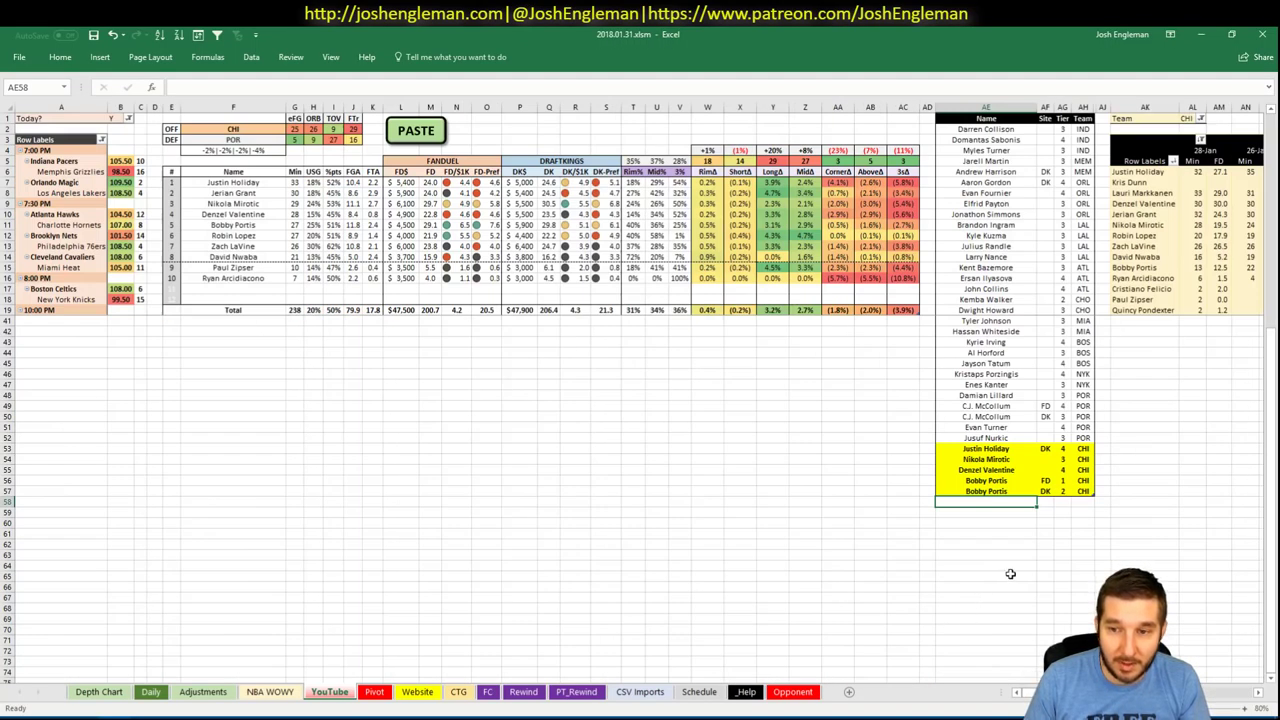
{"action": "type", "text": "Robin Lop"}
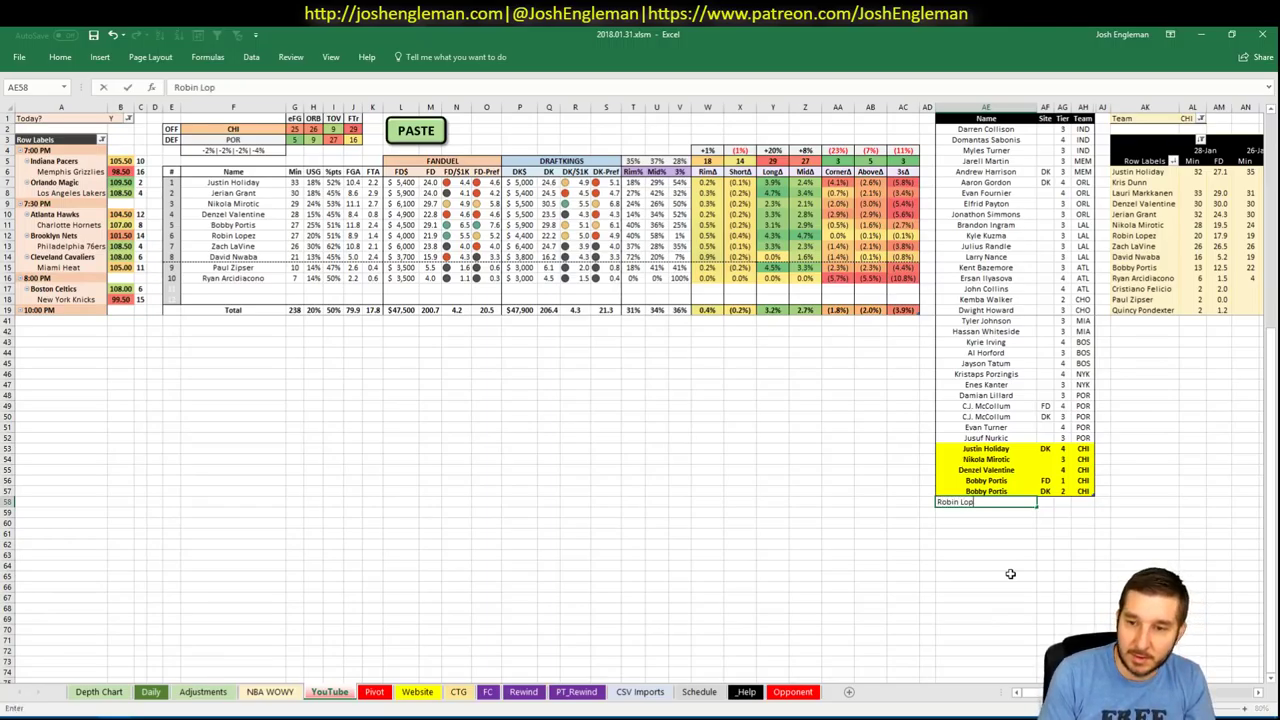
{"action": "type", "text": "ez"}
{"action": "key", "text": "Return"}
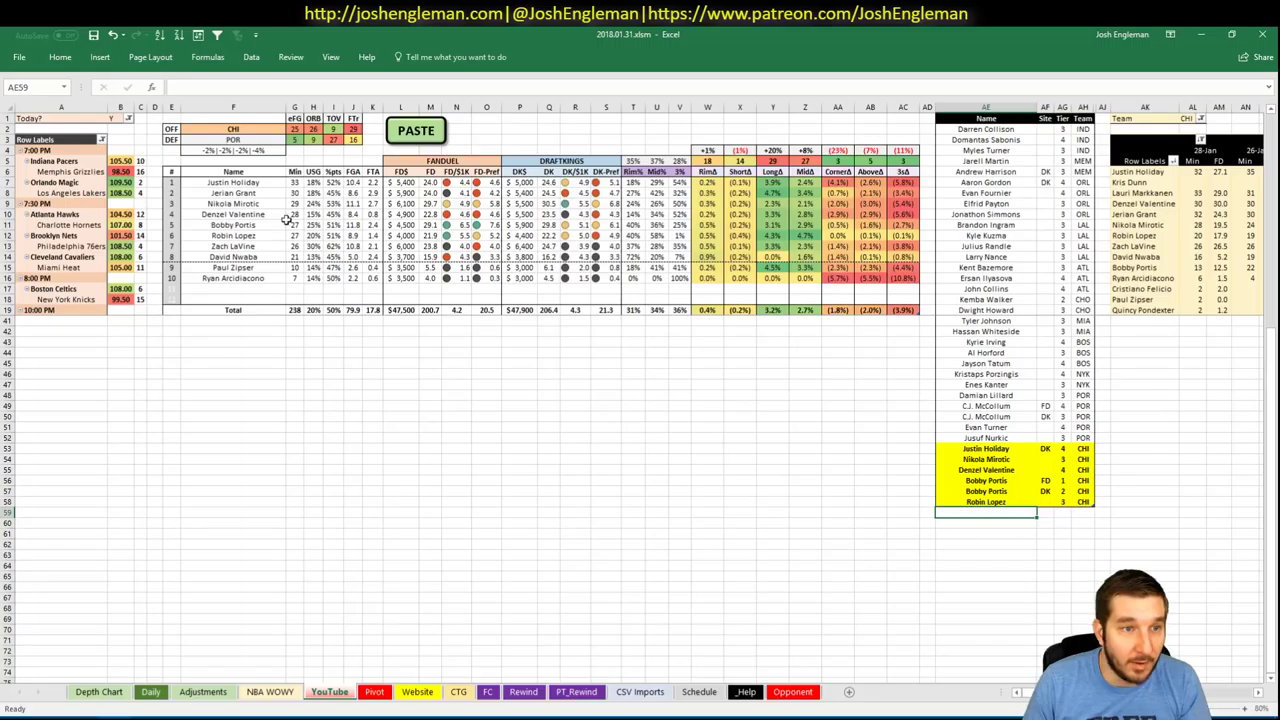
- Switch the offensive team of the matchup table to PHO and filter the recent games pivot table to PHO
{"action": "left_click", "coordinate": [120, 388]}
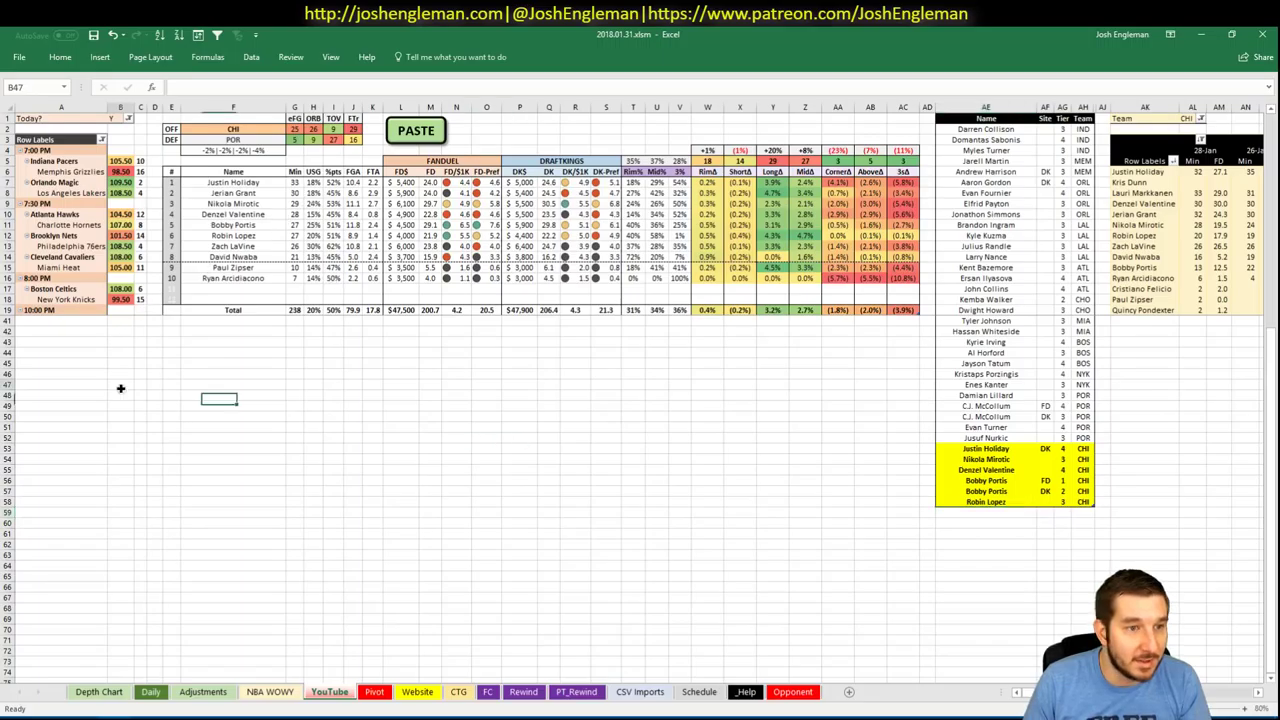
{"action": "left_click", "coordinate": [251, 131]}
{"action": "type", "text": "PHO"}
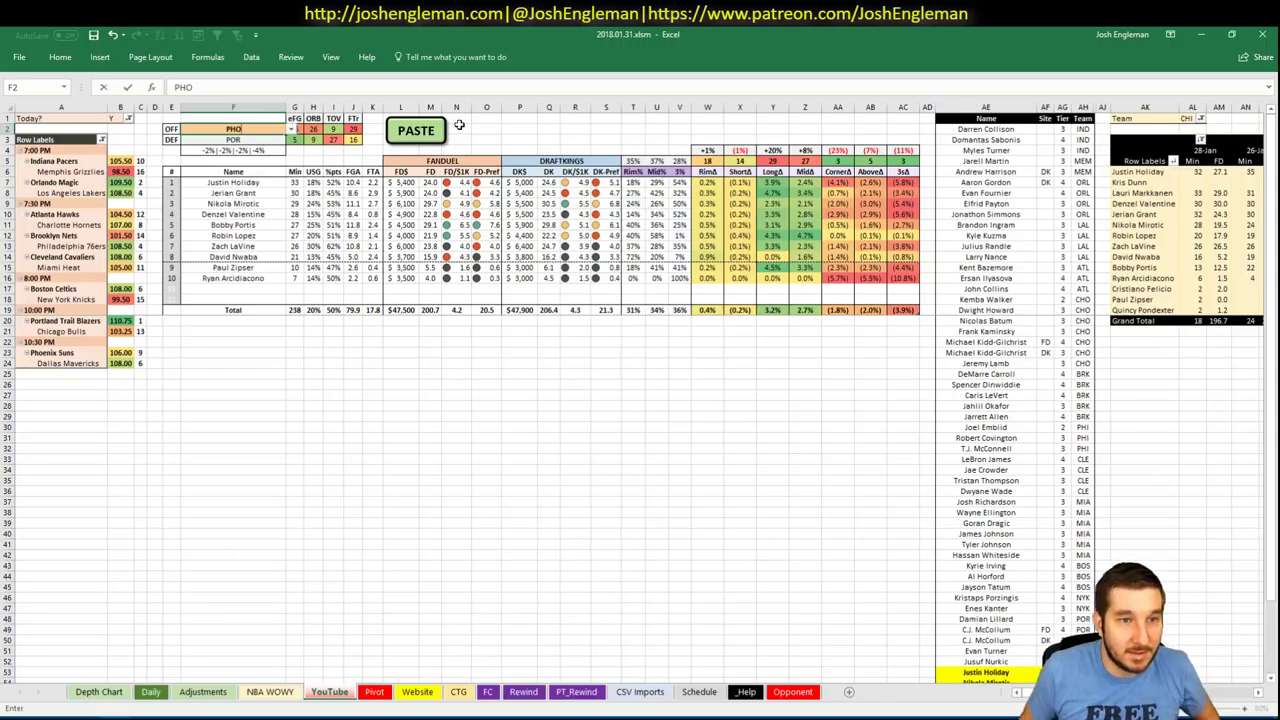
{"action": "key", "text": "Return"}
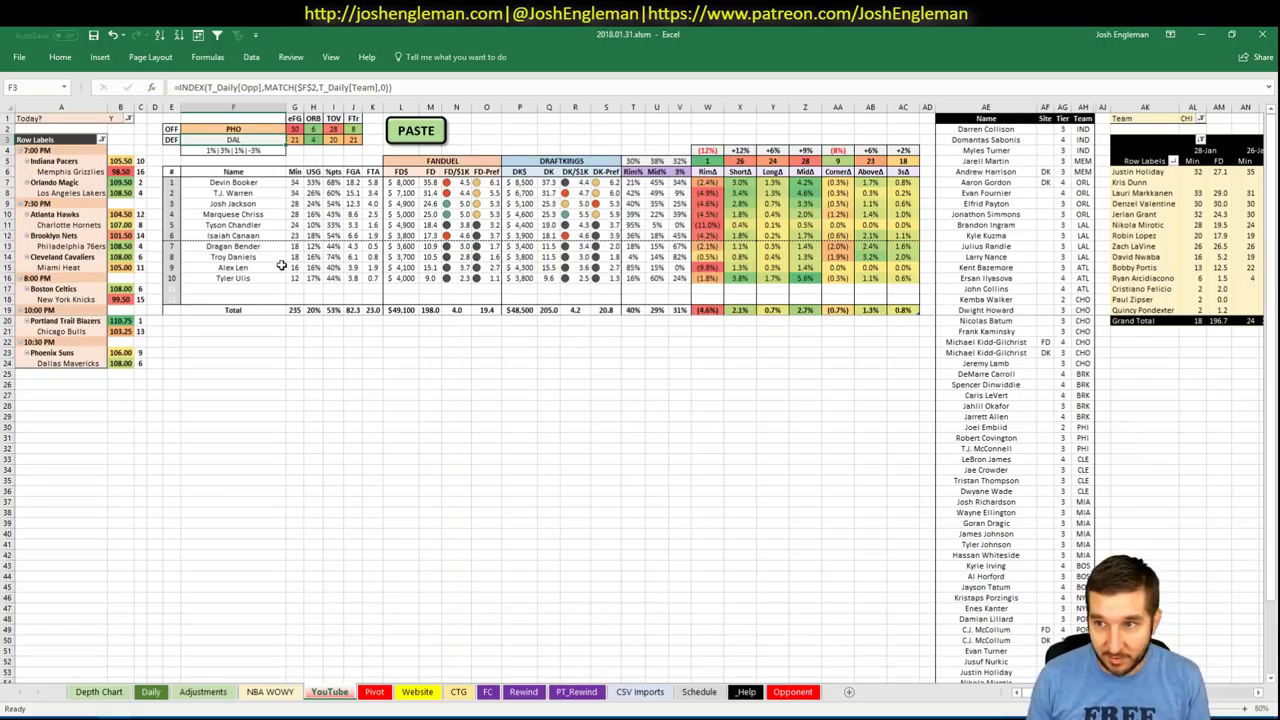
{"action": "left_click", "coordinate": [1188, 118]}
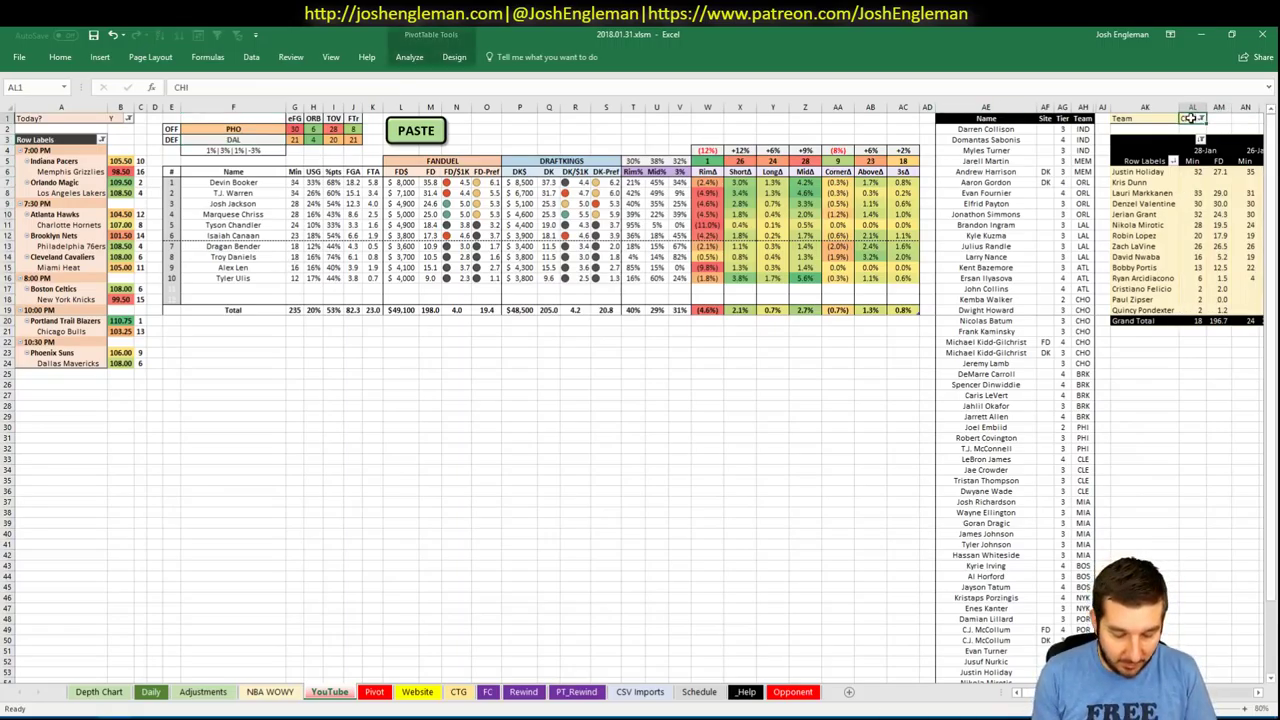
{"action": "type", "text": "PHO"}
{"action": "key", "text": "Return"}
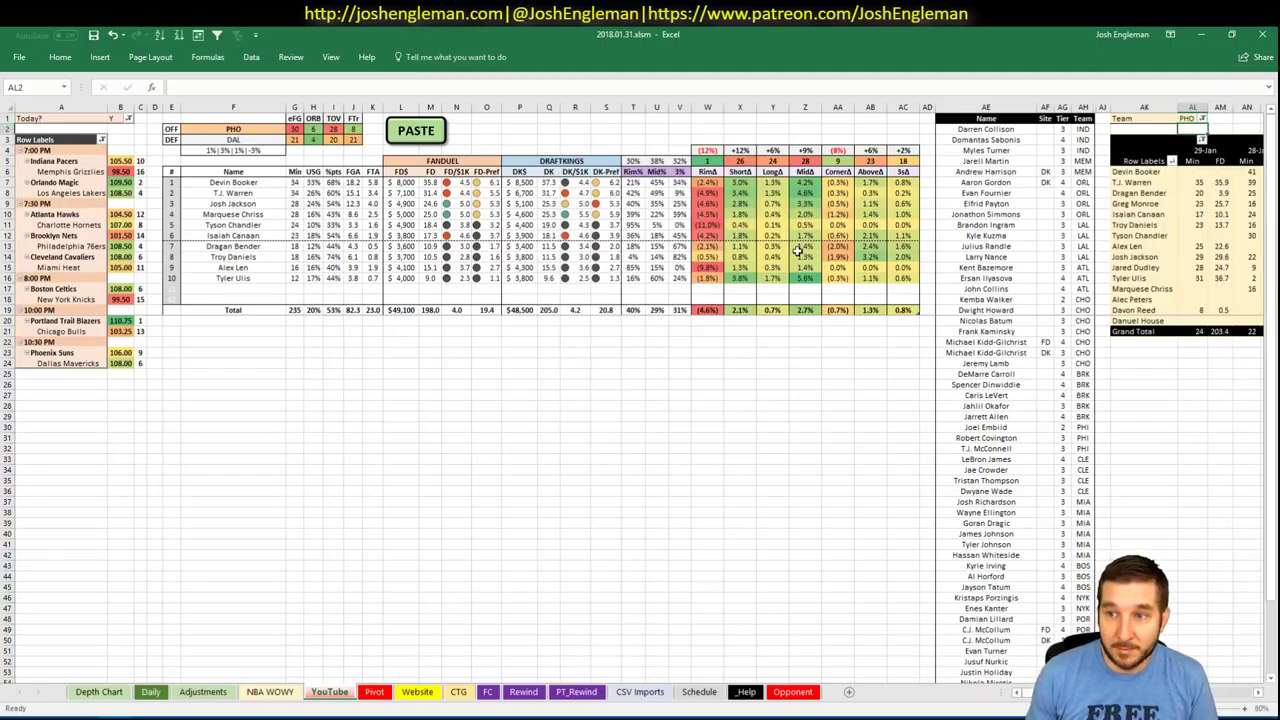
{"action": "left_click", "coordinate": [484, 374]}
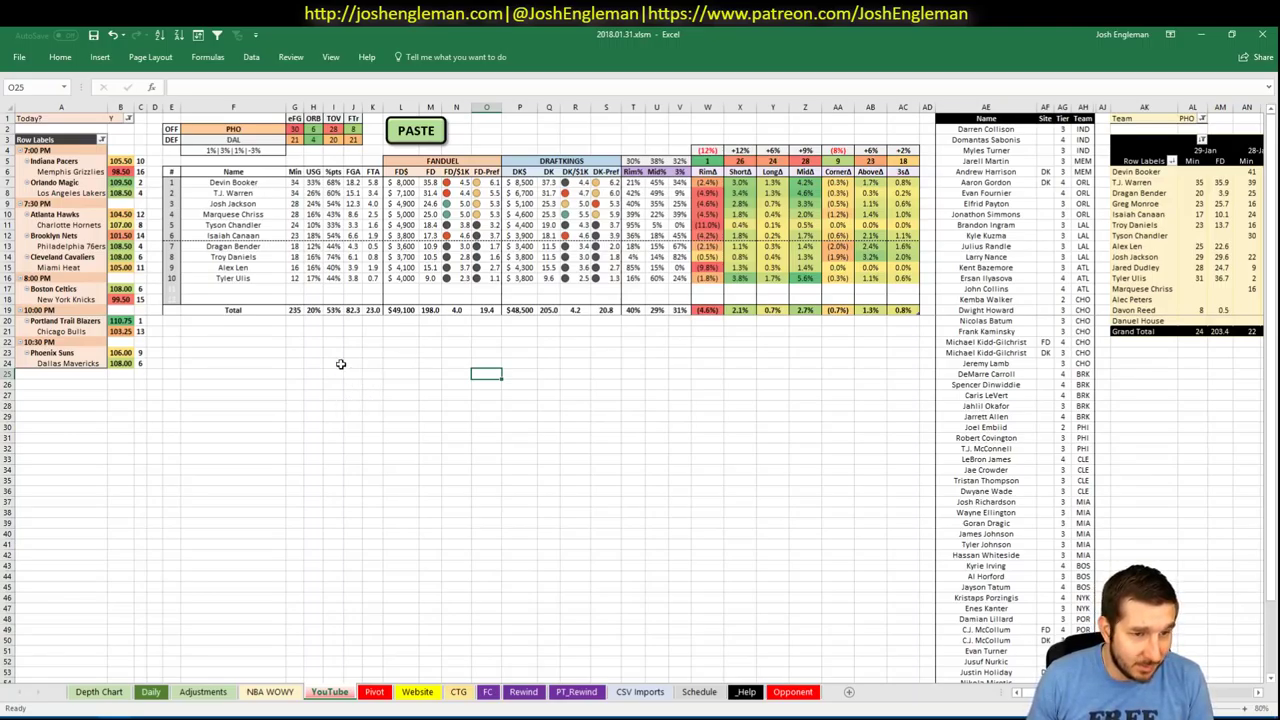
- Check the PHO players' recent games and add Devin Booker to the pick list with tier 3
{"action": "left_click", "coordinate": [733, 505]}
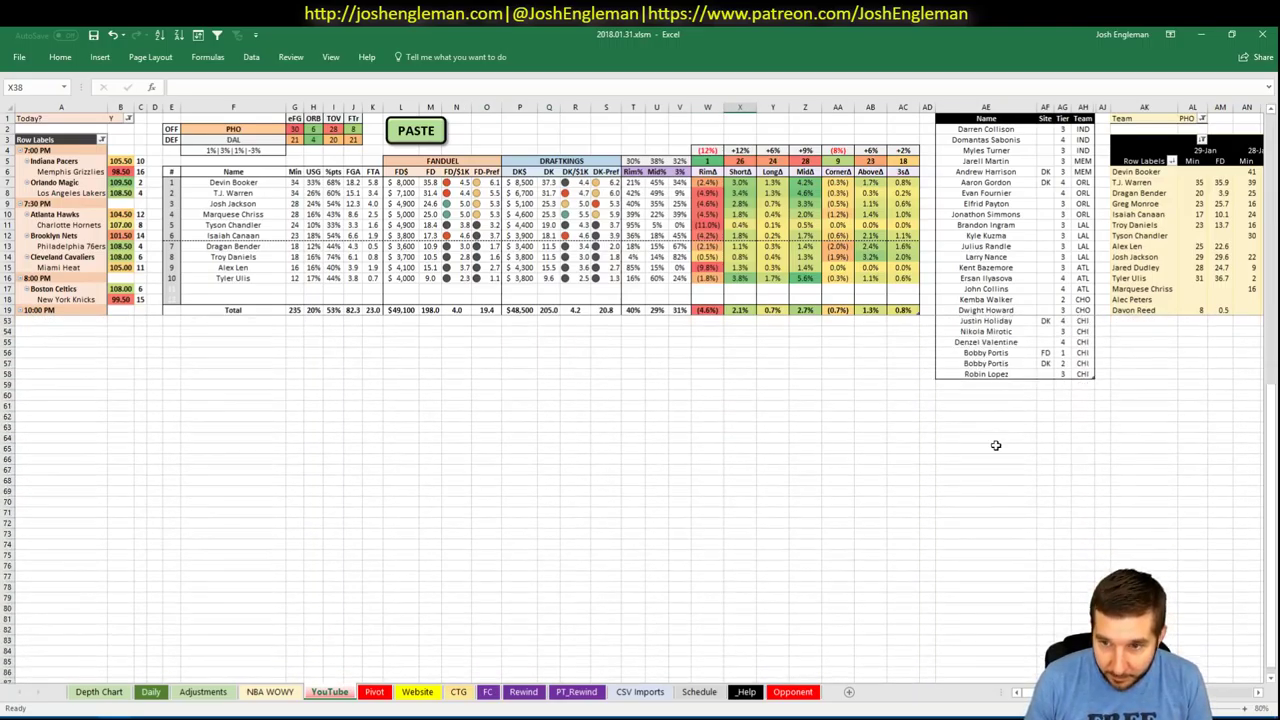
{"action": "left_click", "coordinate": [1000, 385]}
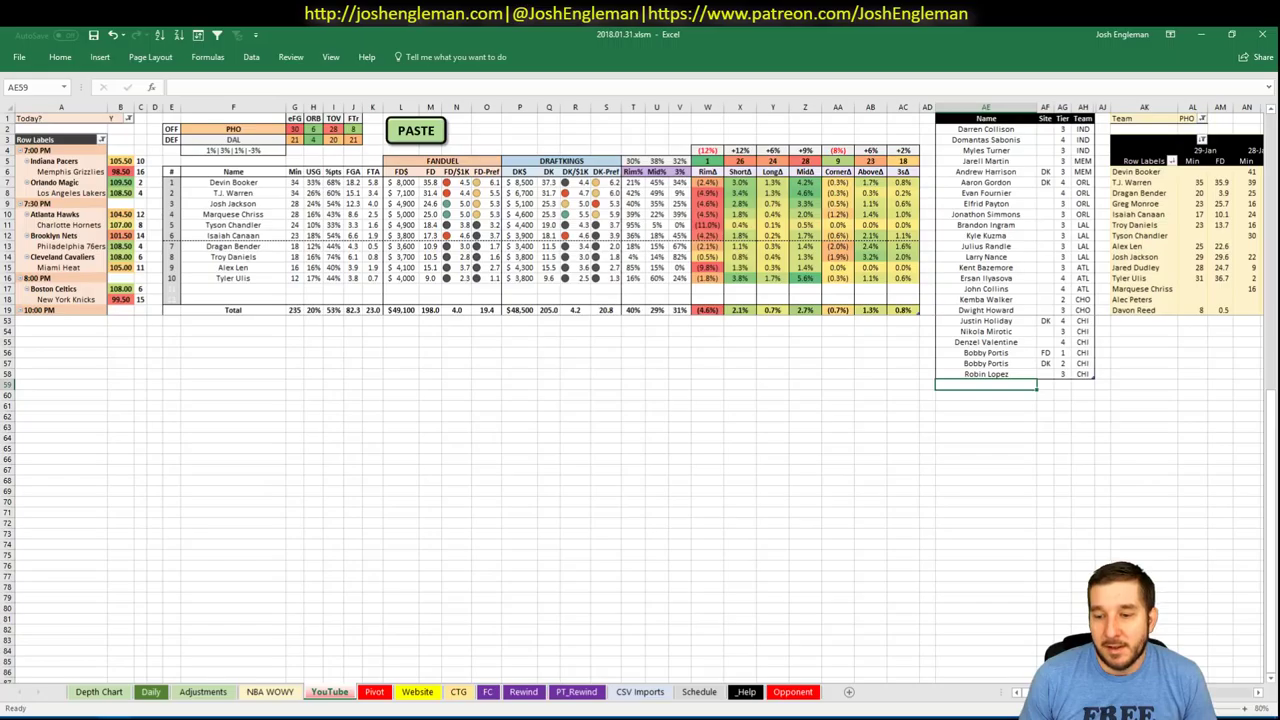
{"action": "scroll", "coordinate": [640, 390], "scroll_direction": "right", "scroll_amount": 6}
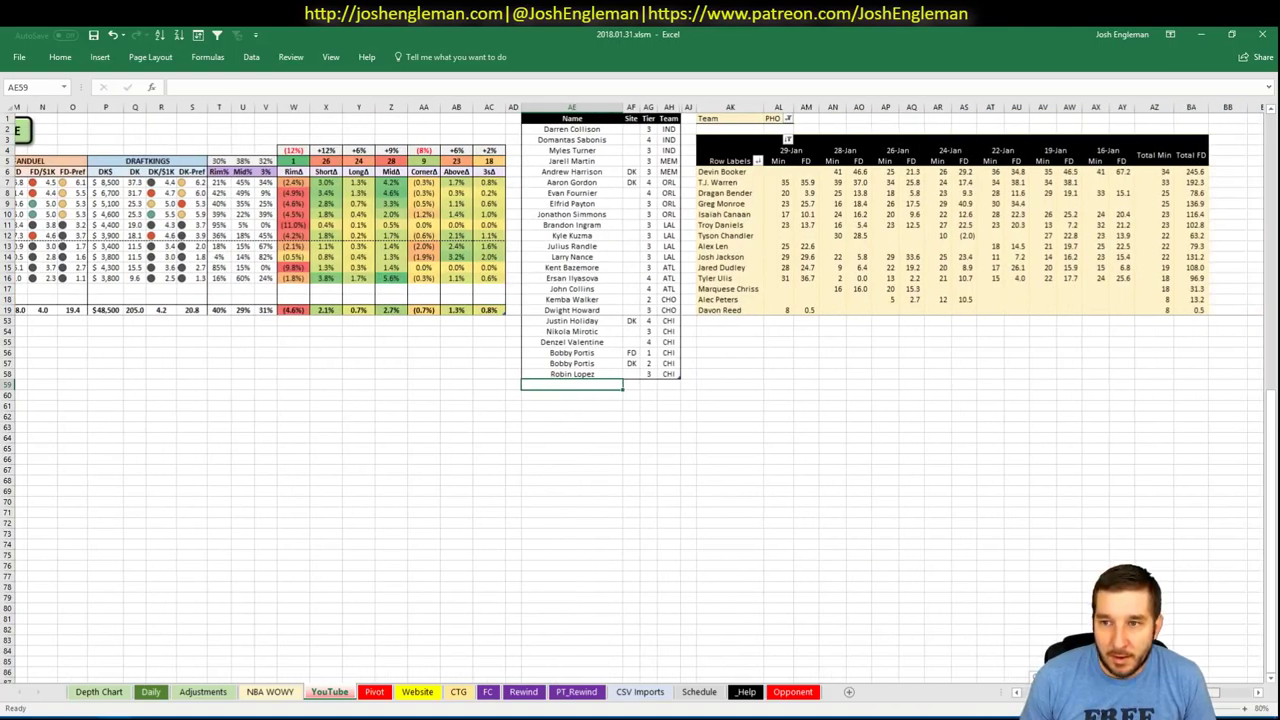
{"action": "scroll", "coordinate": [846, 643], "scroll_direction": "left", "scroll_amount": 6}
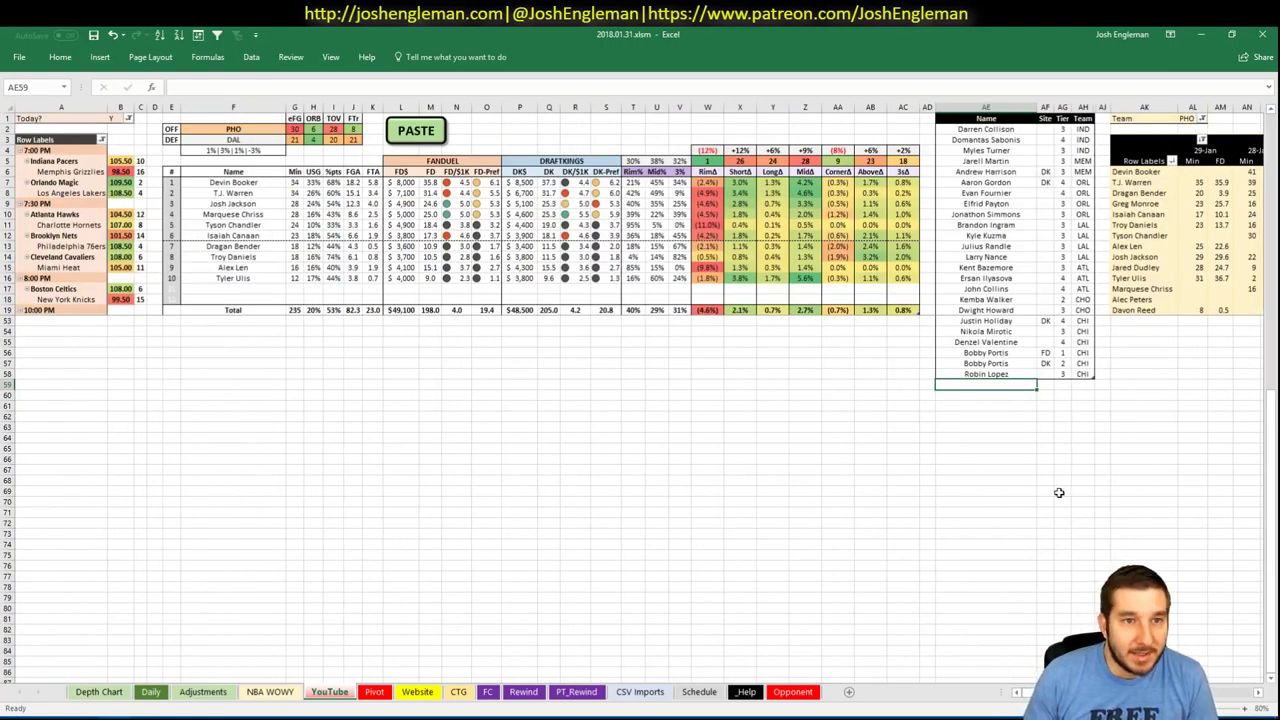
{"action": "type", "text": "Devin Booker"}
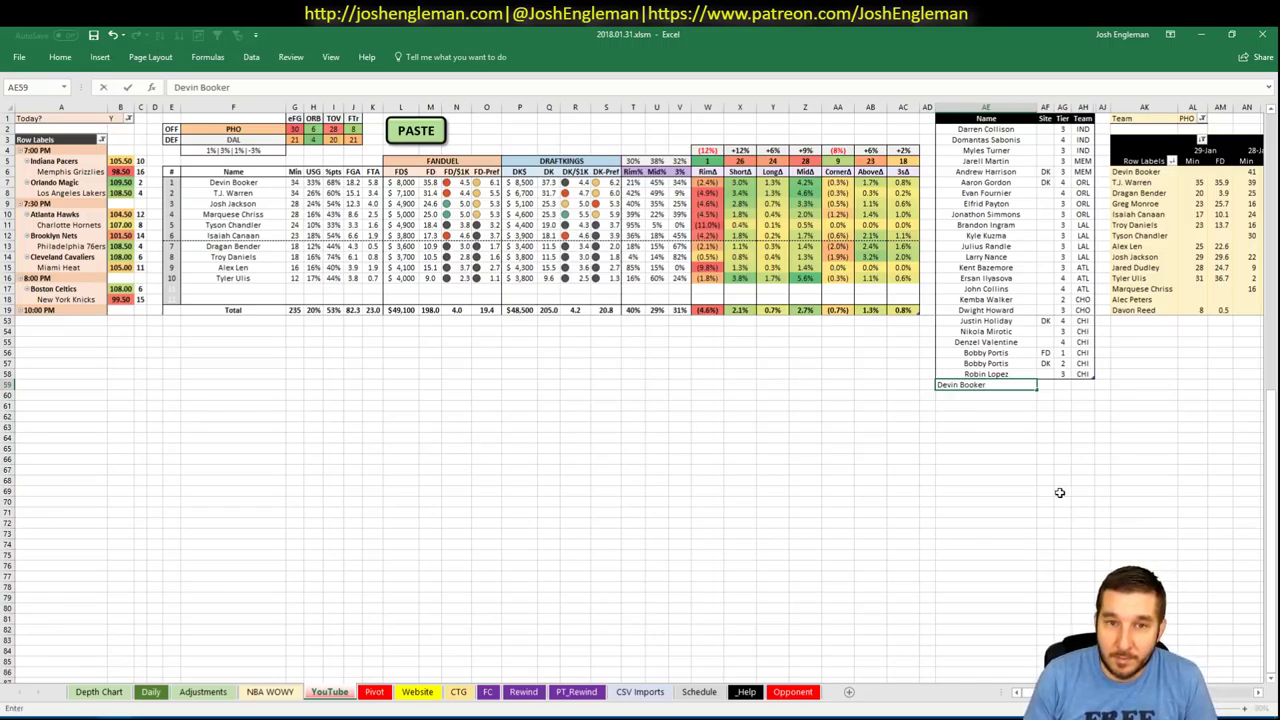
{"action": "key", "text": "Tab"}
{"action": "key", "text": "Tab"}
{"action": "type", "text": "3"}
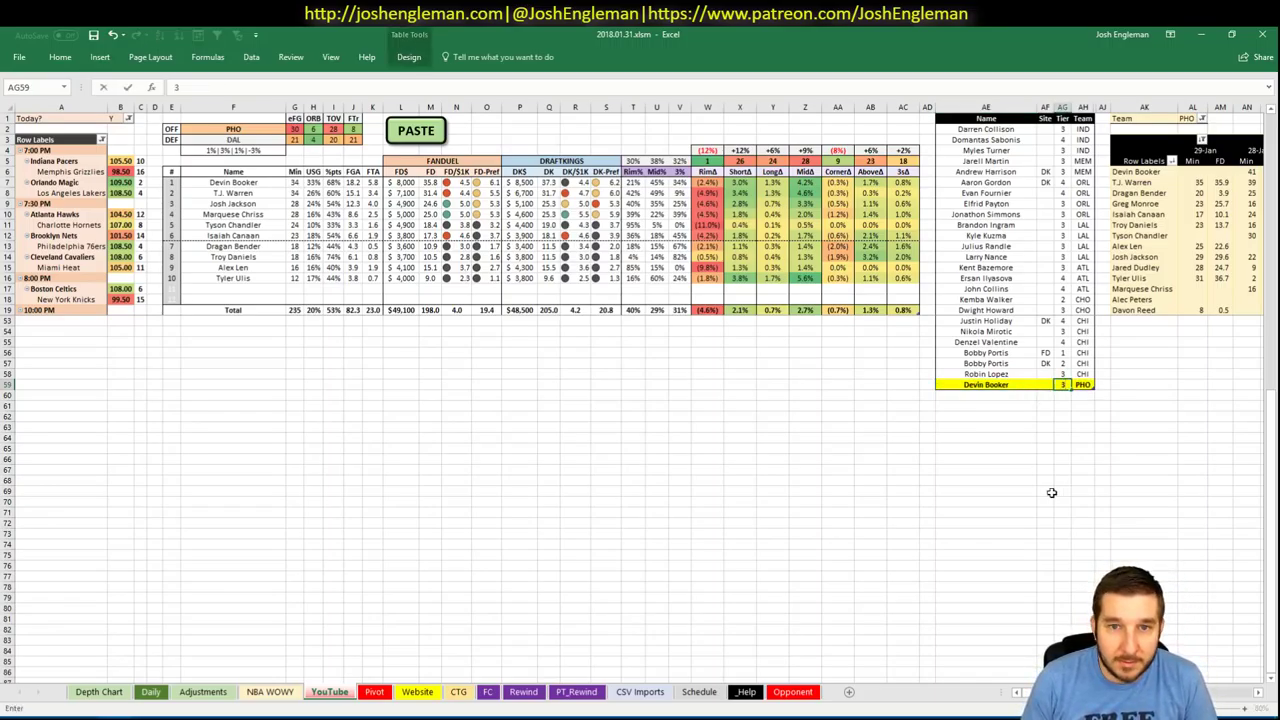
{"action": "key", "text": "Return"}
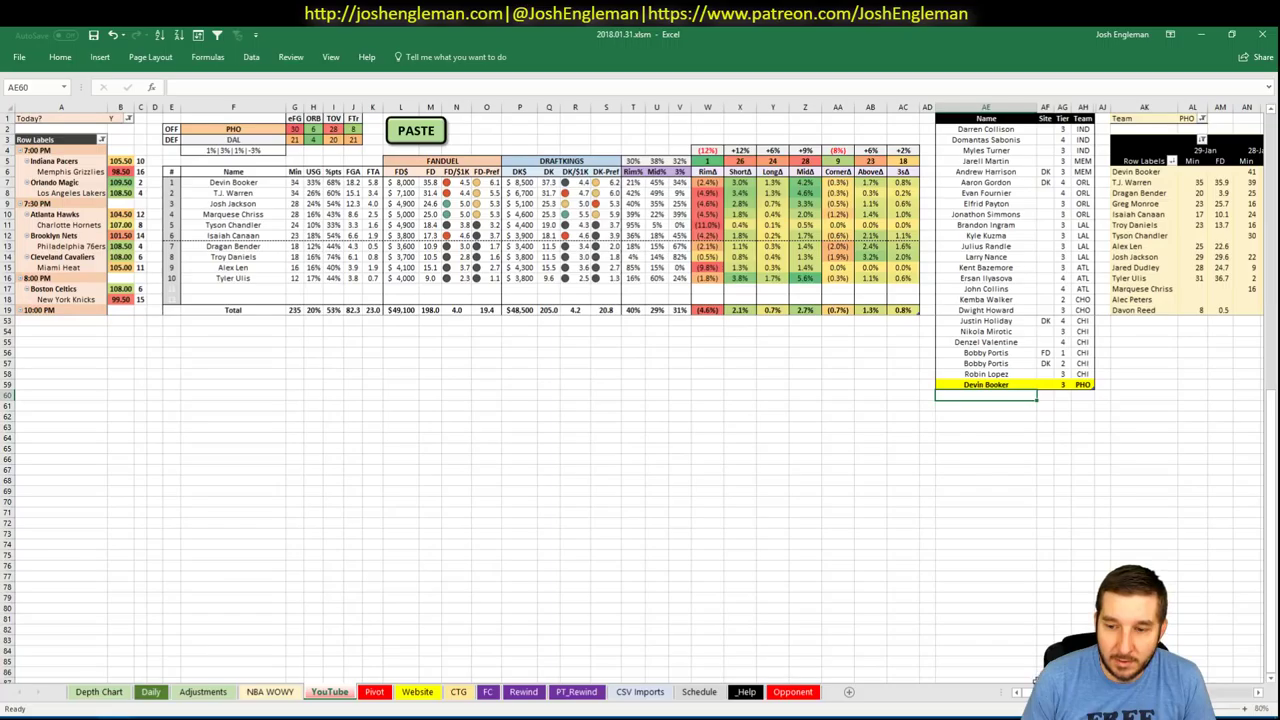
- Add T.J. Warren to the pick list below Devin Booker with tier 3
{"action": "left_click_drag", "start_coordinate": [1030, 691], "coordinate": [951, 666]}
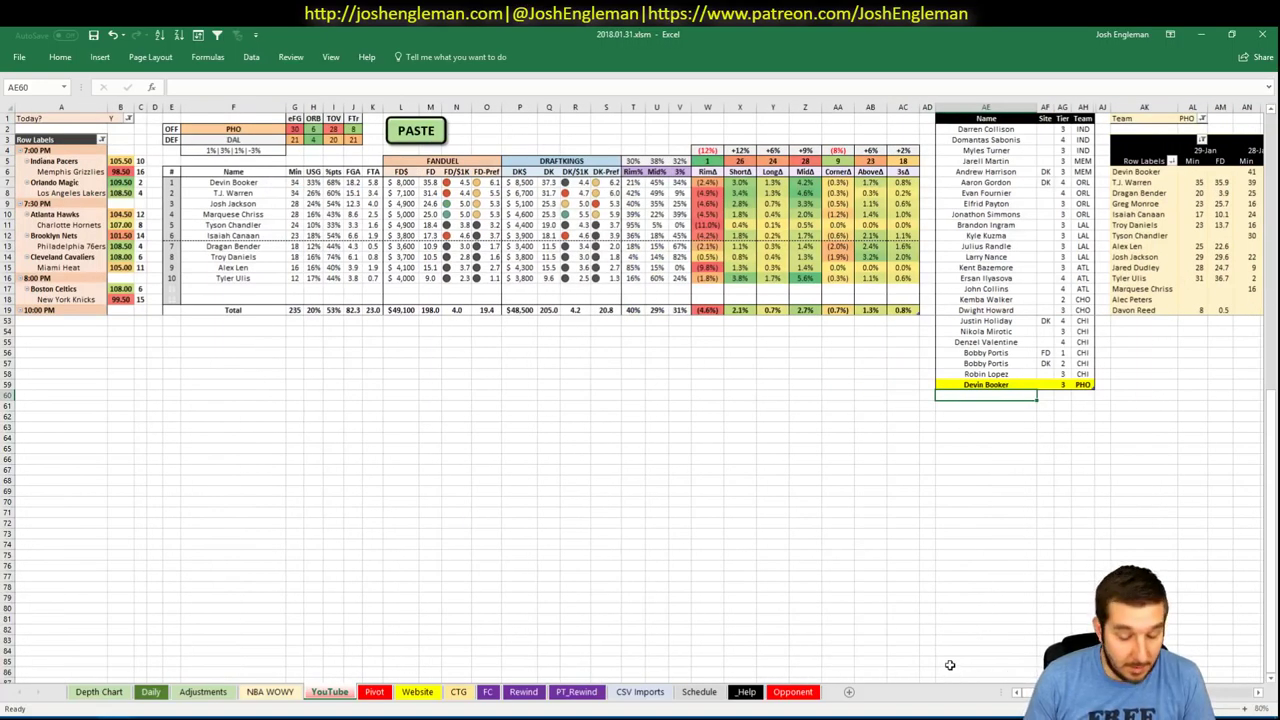
{"action": "type", "text": "T.J"}
{"action": "type", "text": ". W"}
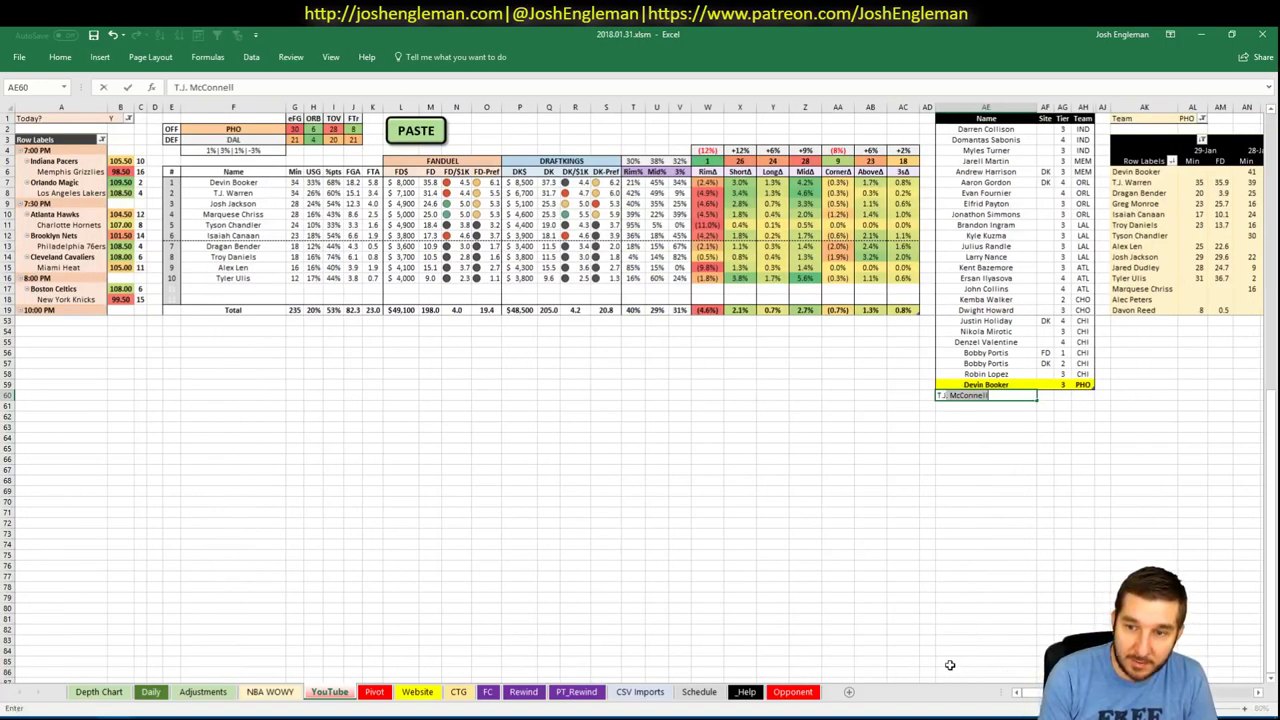
{"action": "type", "text": "arren"}
{"action": "key", "text": "Tab"}
{"action": "key", "text": "Tab"}
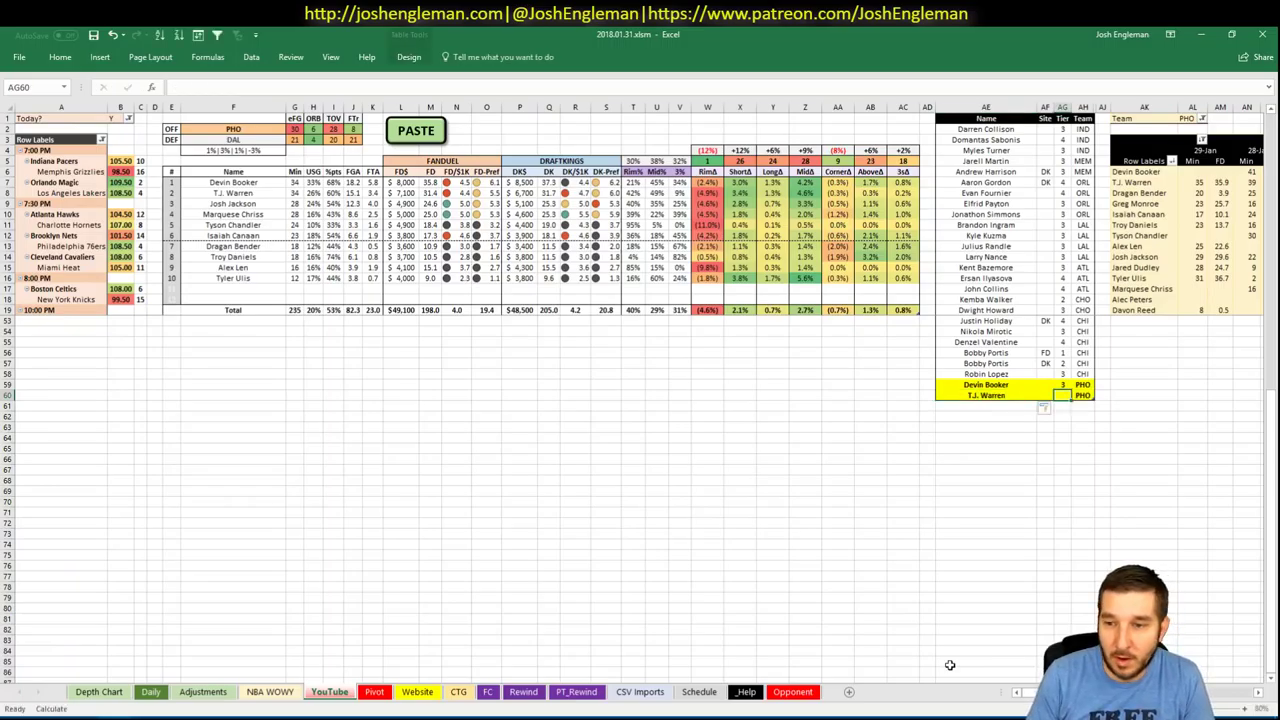
{"action": "key", "text": "Return"}
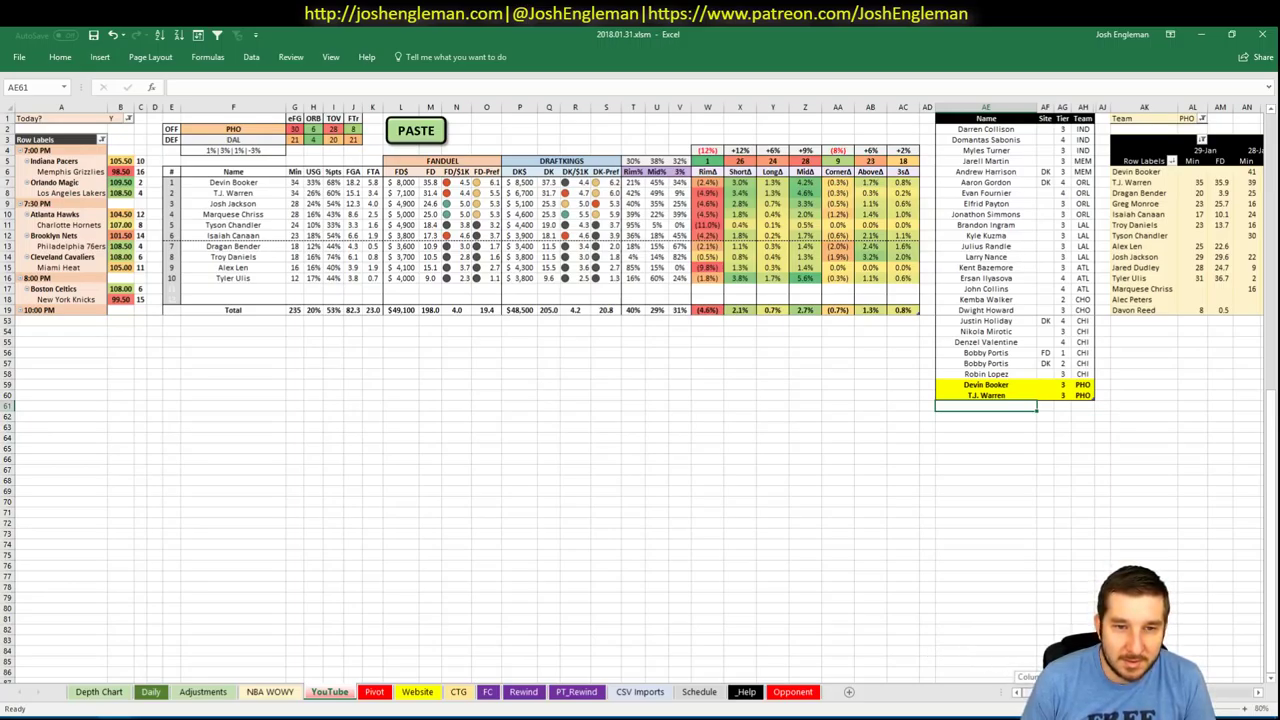
- Check the PHO players' recent games and add Josh Jackson to the pick list with tier 3
{"action": "scroll", "coordinate": [640, 400], "scroll_direction": "right", "scroll_amount": 5}
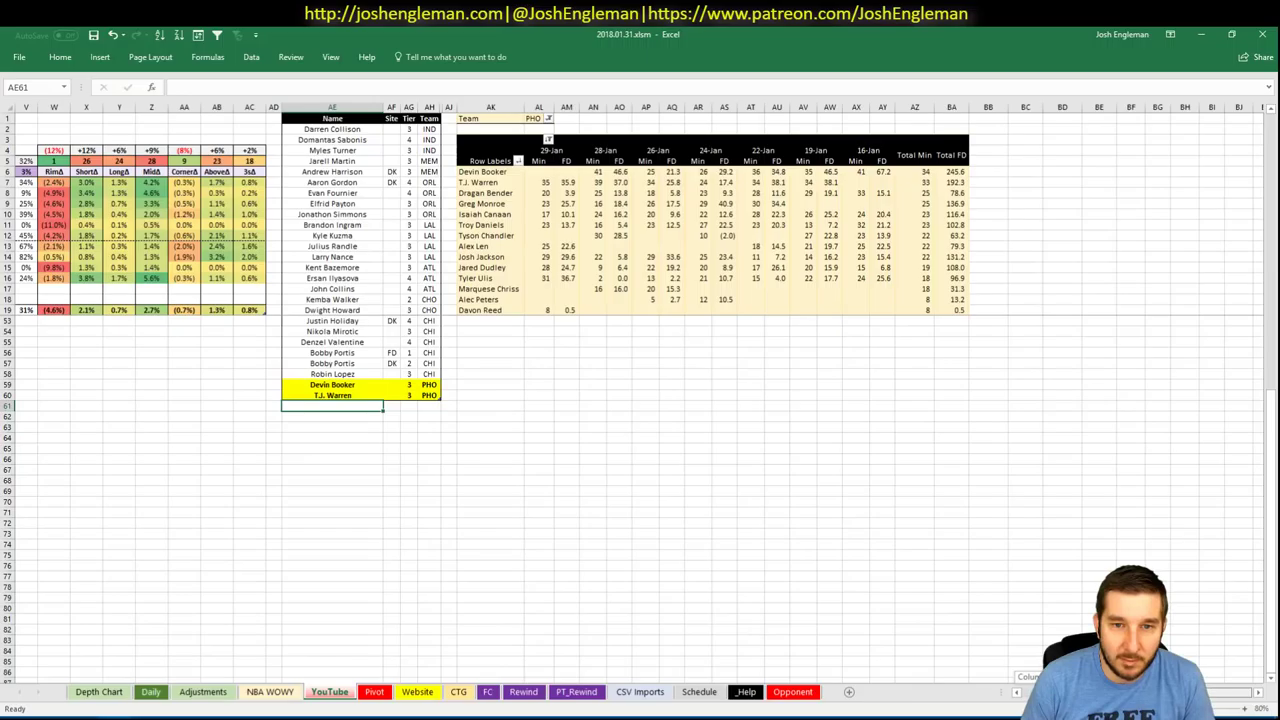
{"action": "scroll", "coordinate": [945, 637], "scroll_direction": "left", "scroll_amount": 5}
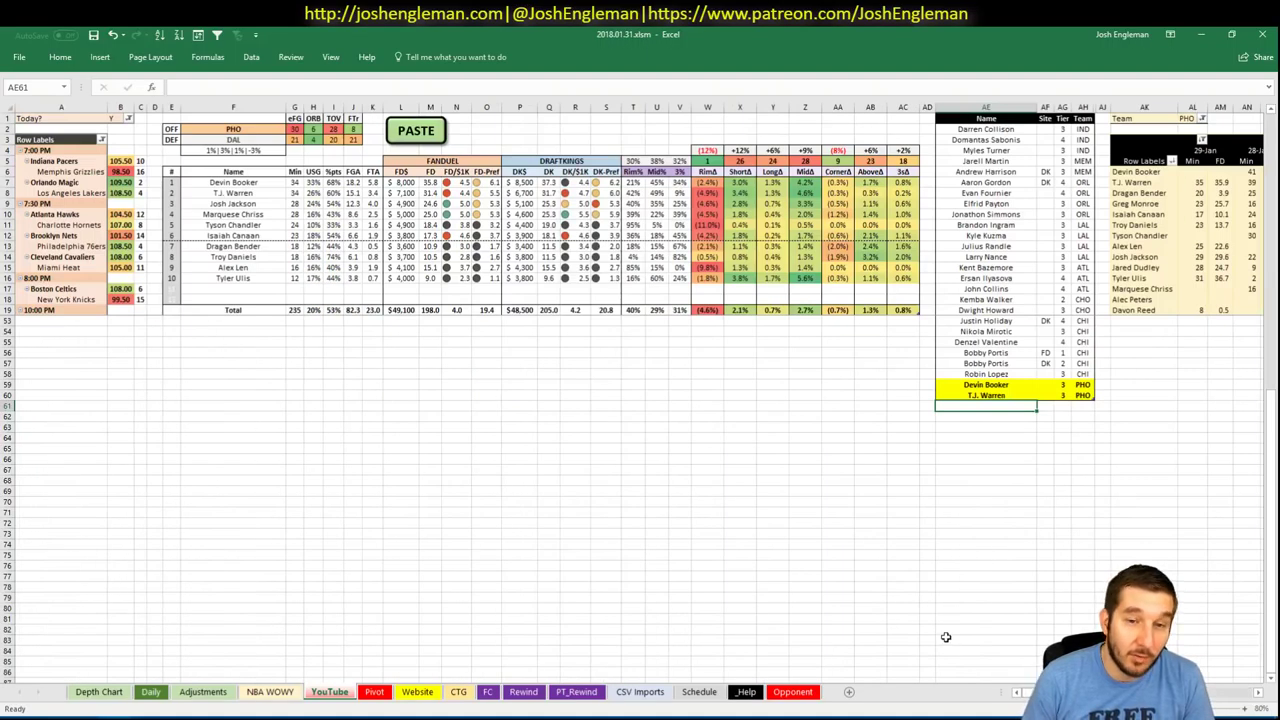
{"action": "type", "text": "Josh Richardson"}
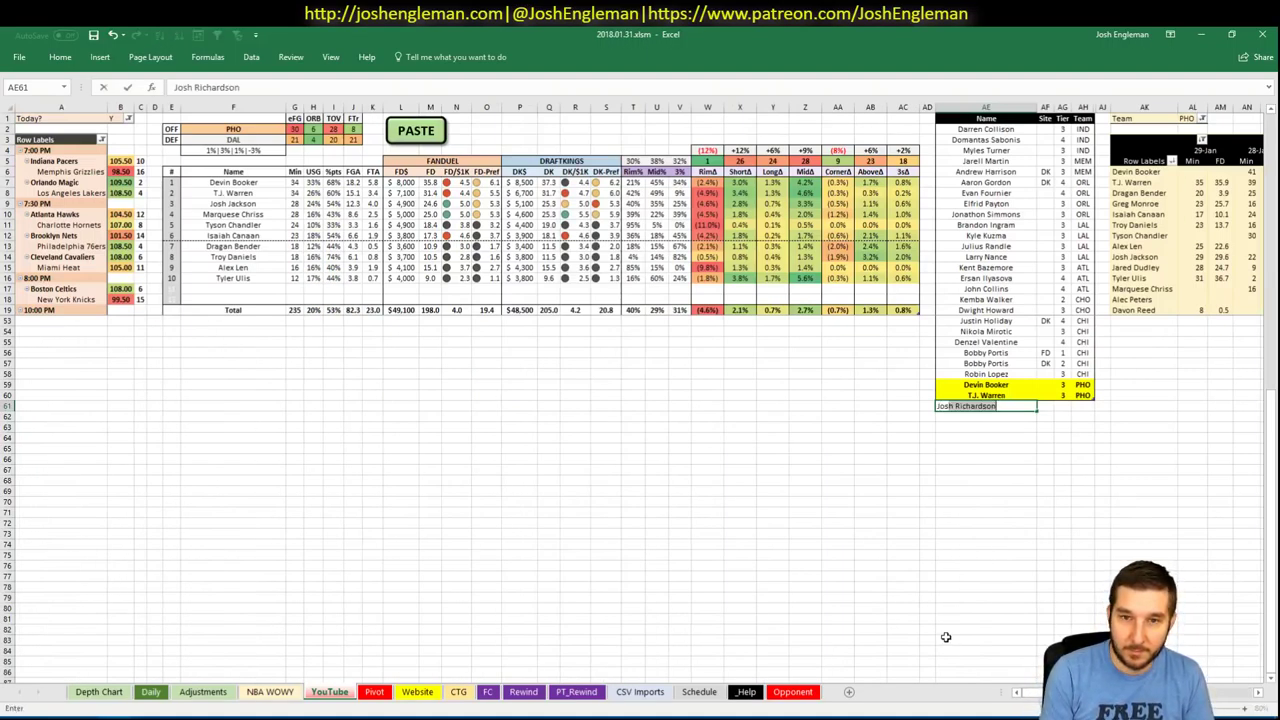
{"action": "type", "text": "Jackson"}
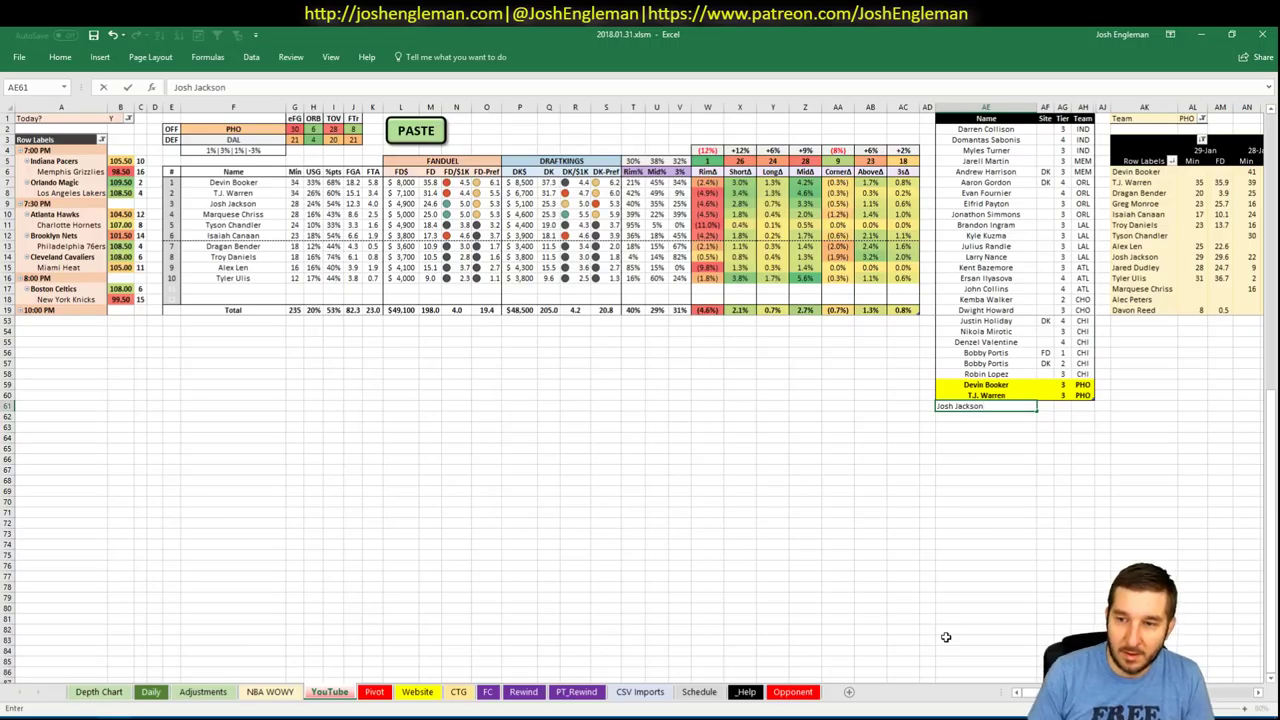
{"action": "key", "text": "Tab"}
{"action": "type", "text": "3"}
{"action": "key", "text": "Return"}
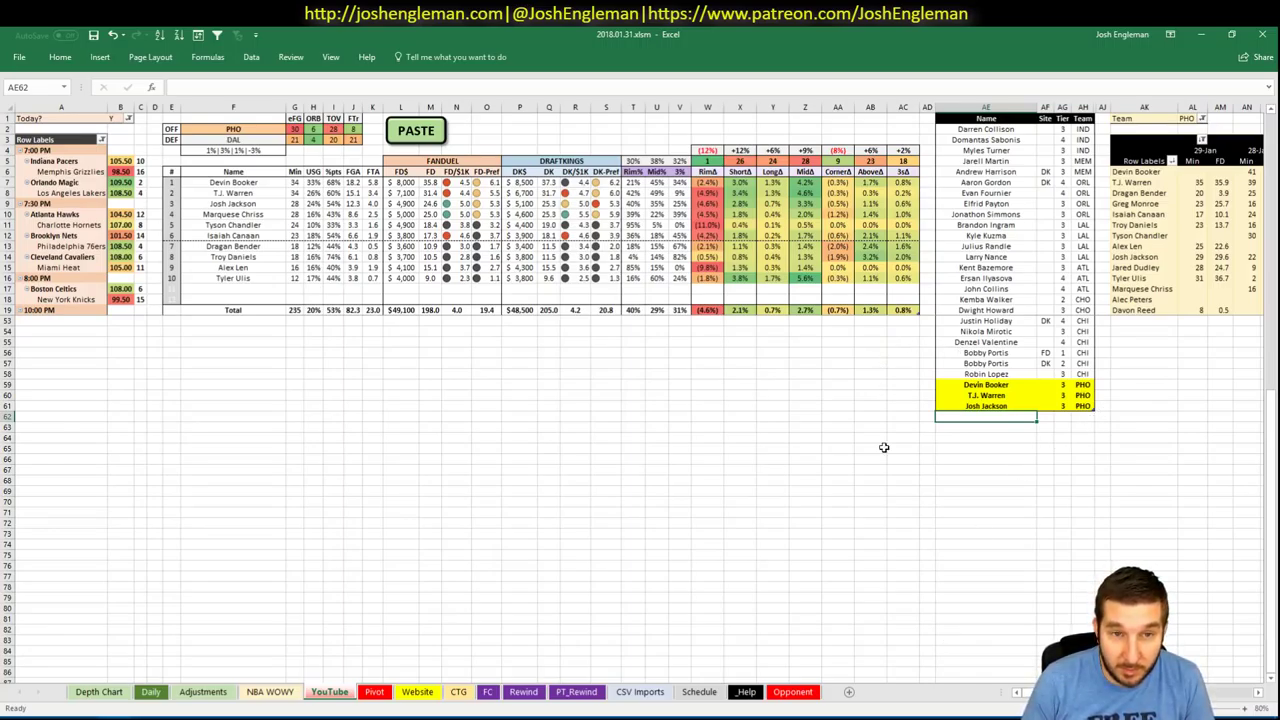
- Review the PHO players' recent minutes and FD points, and add Marquese Chriss to the pick list with tier 4
{"action": "left_click_drag", "start_coordinate": [1025, 692], "coordinate": [1222, 692]}
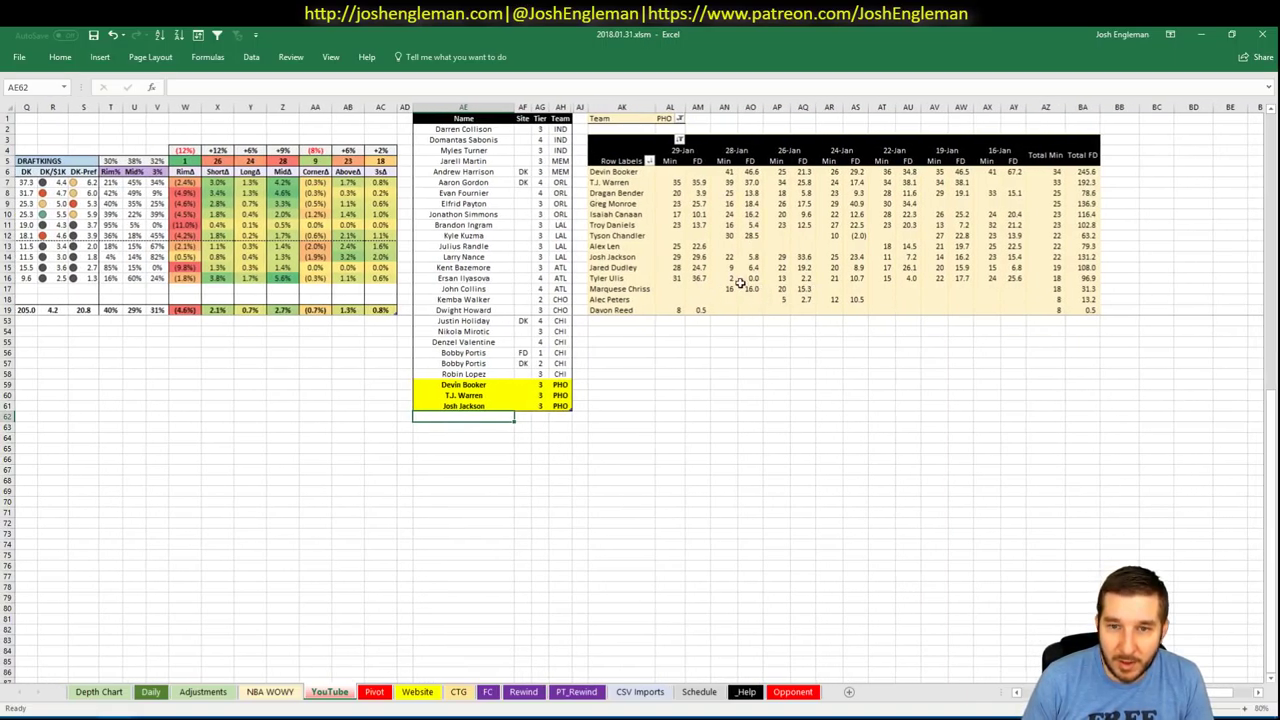
{"action": "left_click", "coordinate": [1027, 676]}
{"action": "scroll", "coordinate": [900, 580], "scroll_direction": "left", "scroll_amount": 6}
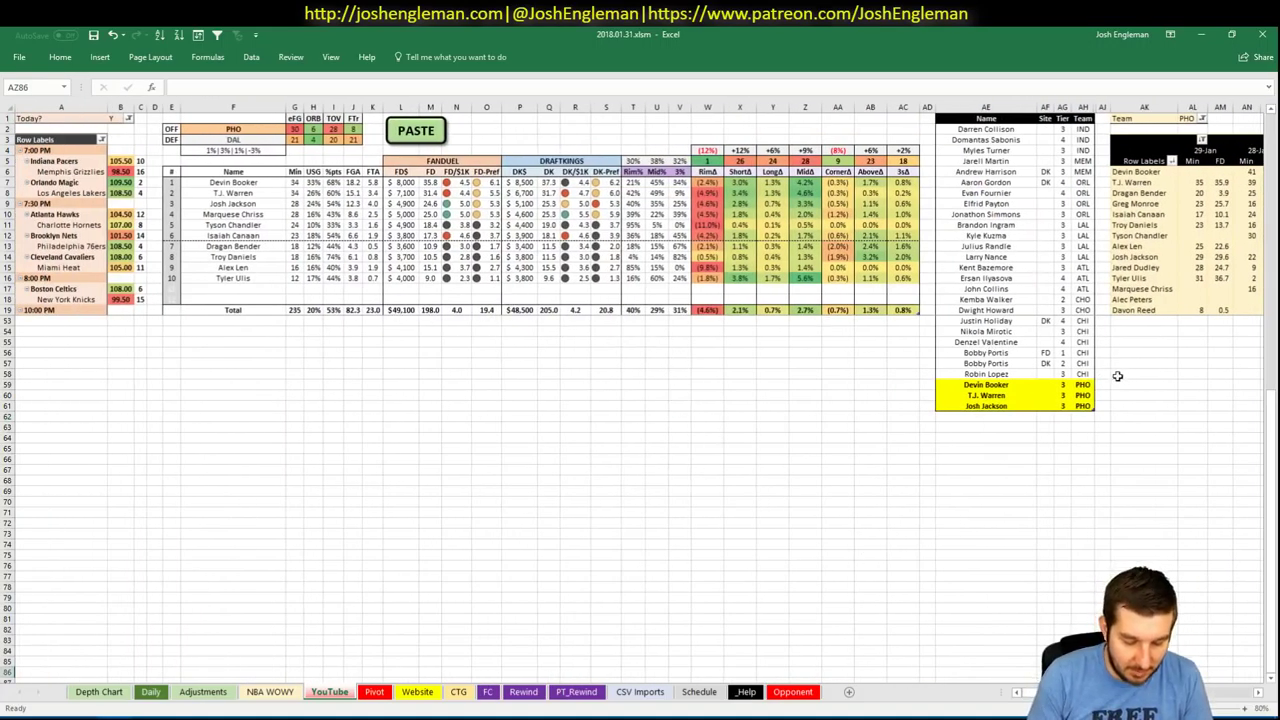
{"action": "type", "text": "Ma"}
{"action": "key", "text": "Escape"}
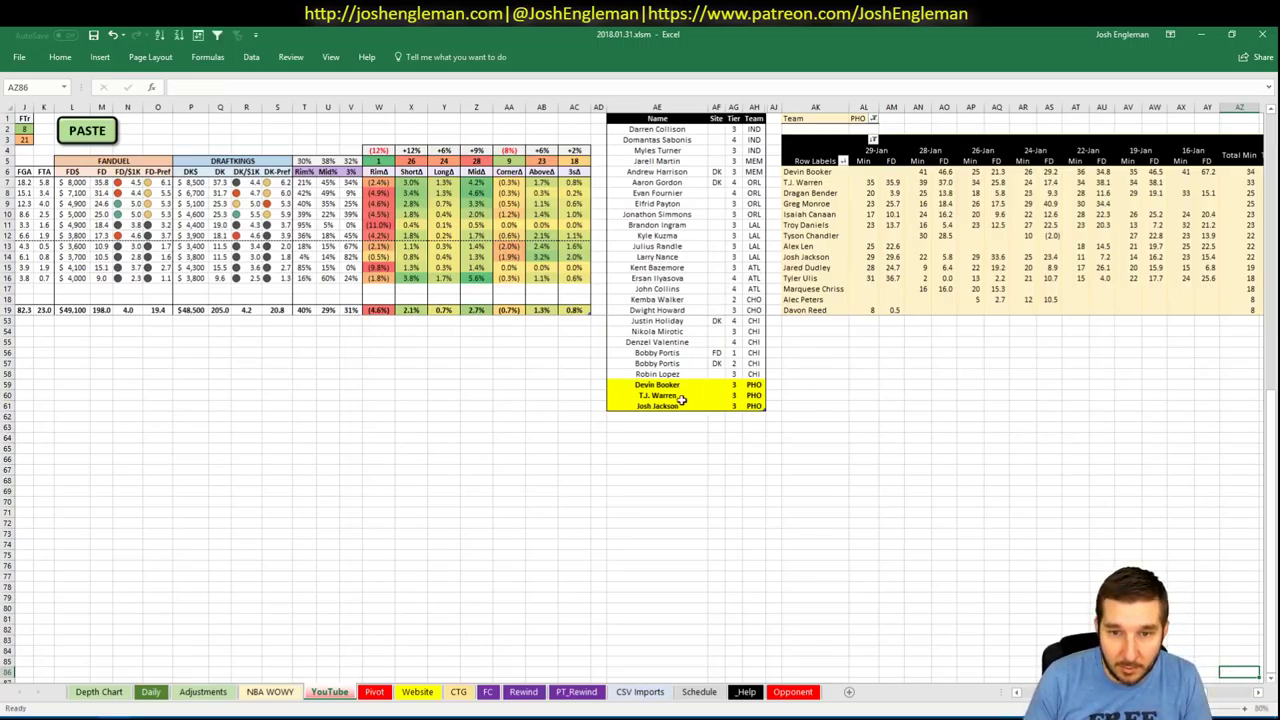
{"action": "left_click", "coordinate": [674, 416]}
{"action": "scroll", "coordinate": [1045, 609], "scroll_direction": "left", "scroll_amount": 5}
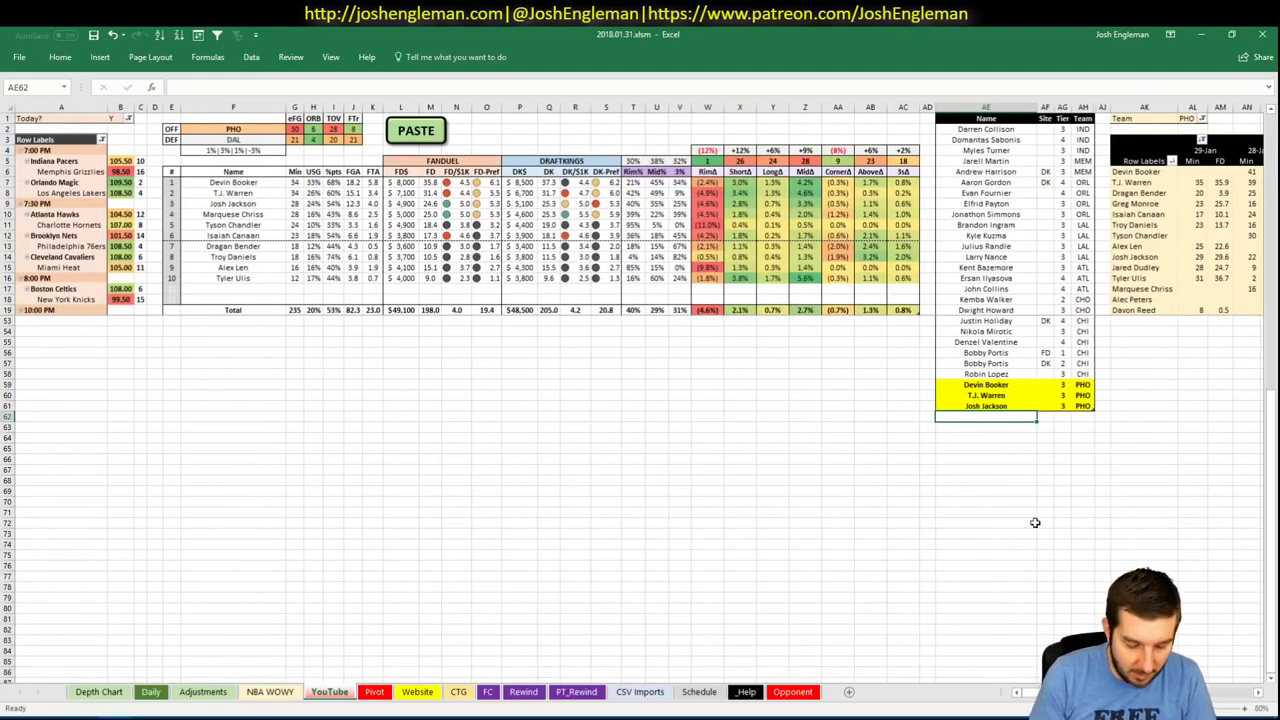
{"action": "type", "text": "Marquese"}
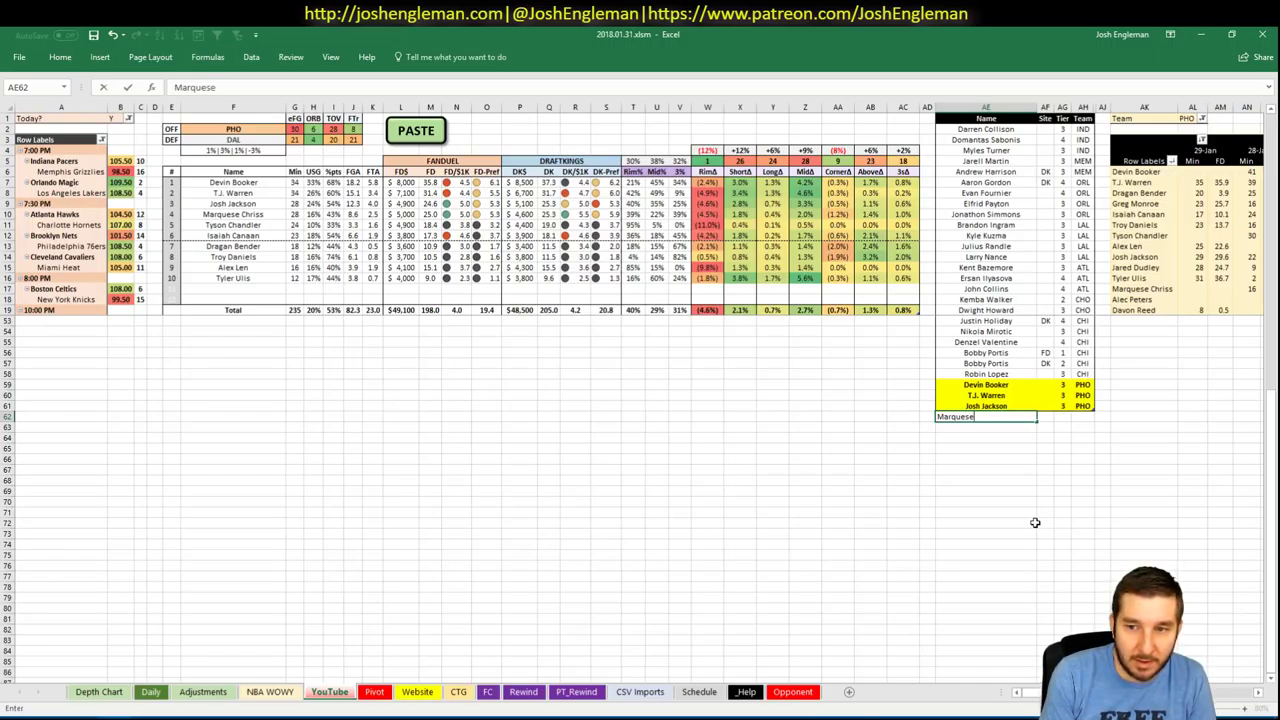
{"action": "type", "text": "Chriss"}
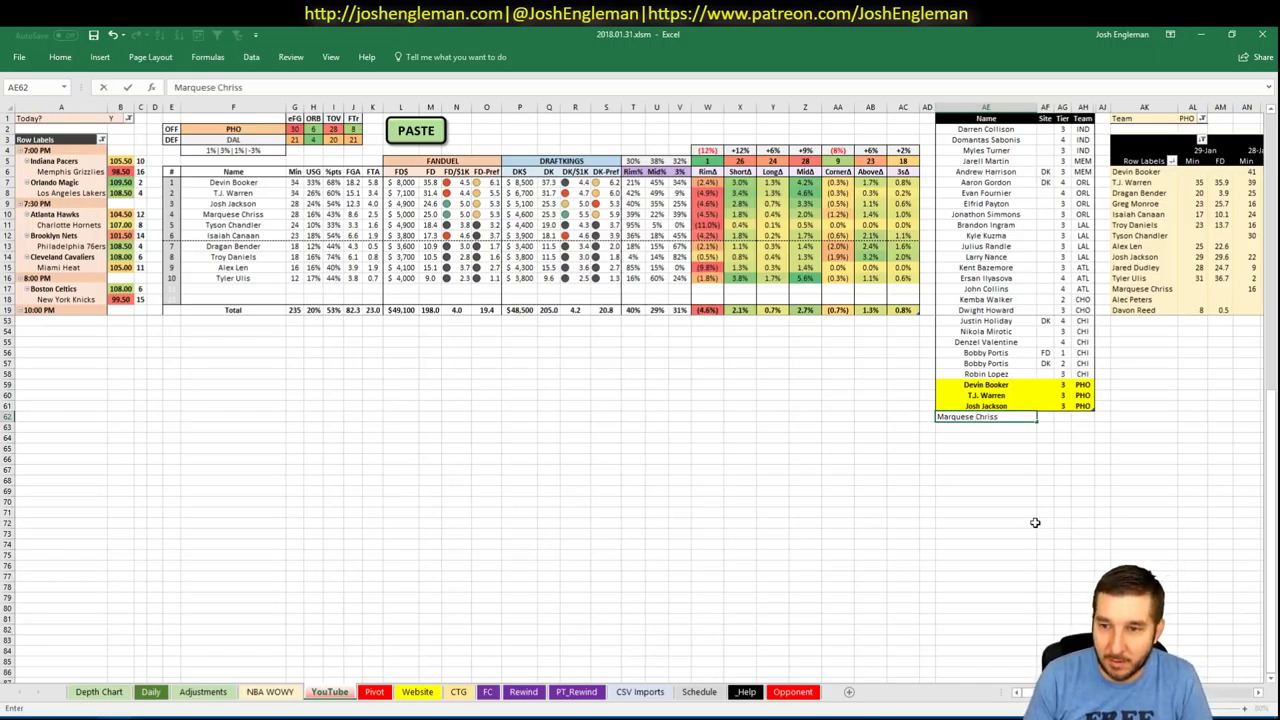
{"action": "key", "text": "Return"}
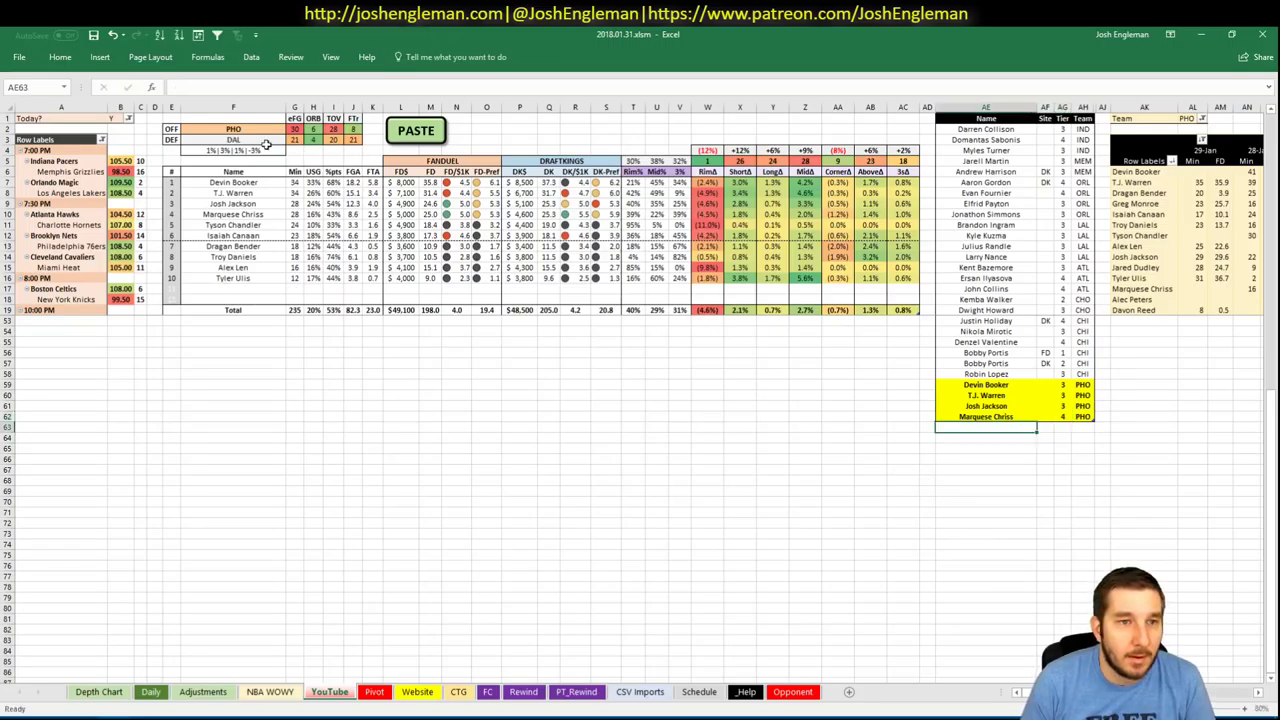
- Switch the offensive team of the matchup table to DAL and filter the recent games pivot table to DAL
{"action": "left_click", "coordinate": [235, 129]}
{"action": "type", "text": "DAL"}
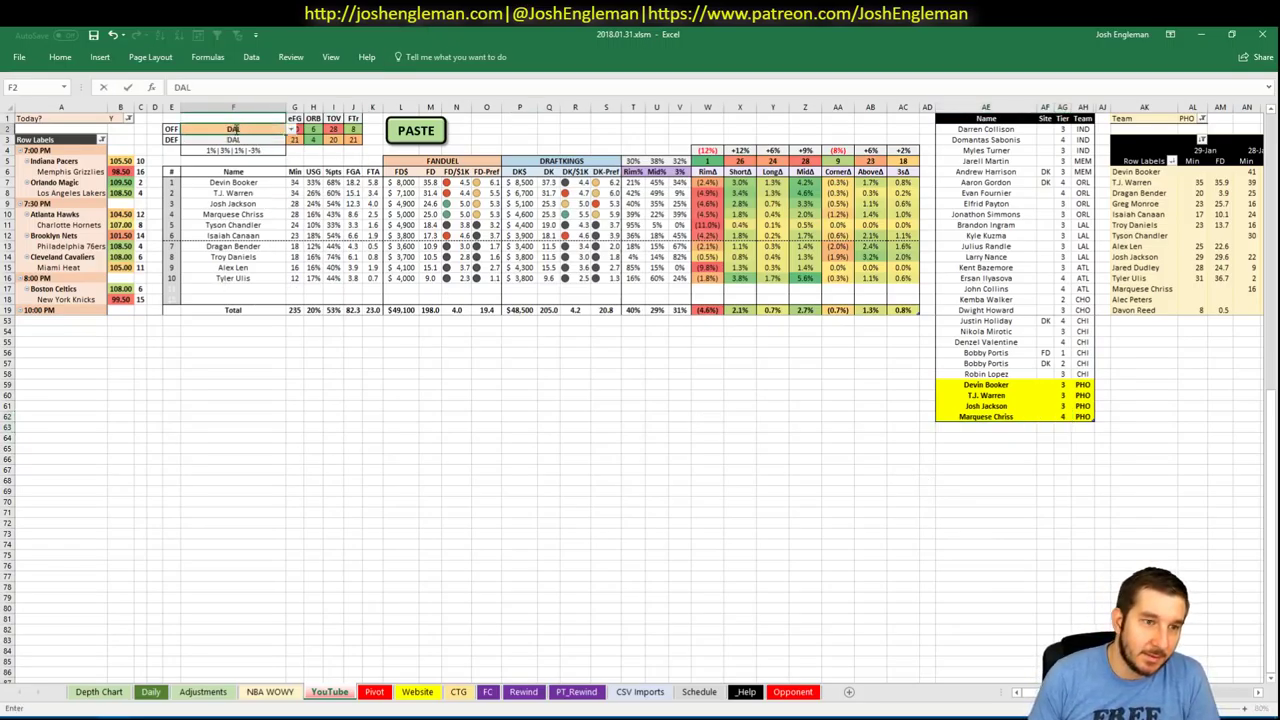
{"action": "left_click", "coordinate": [171, 380]}
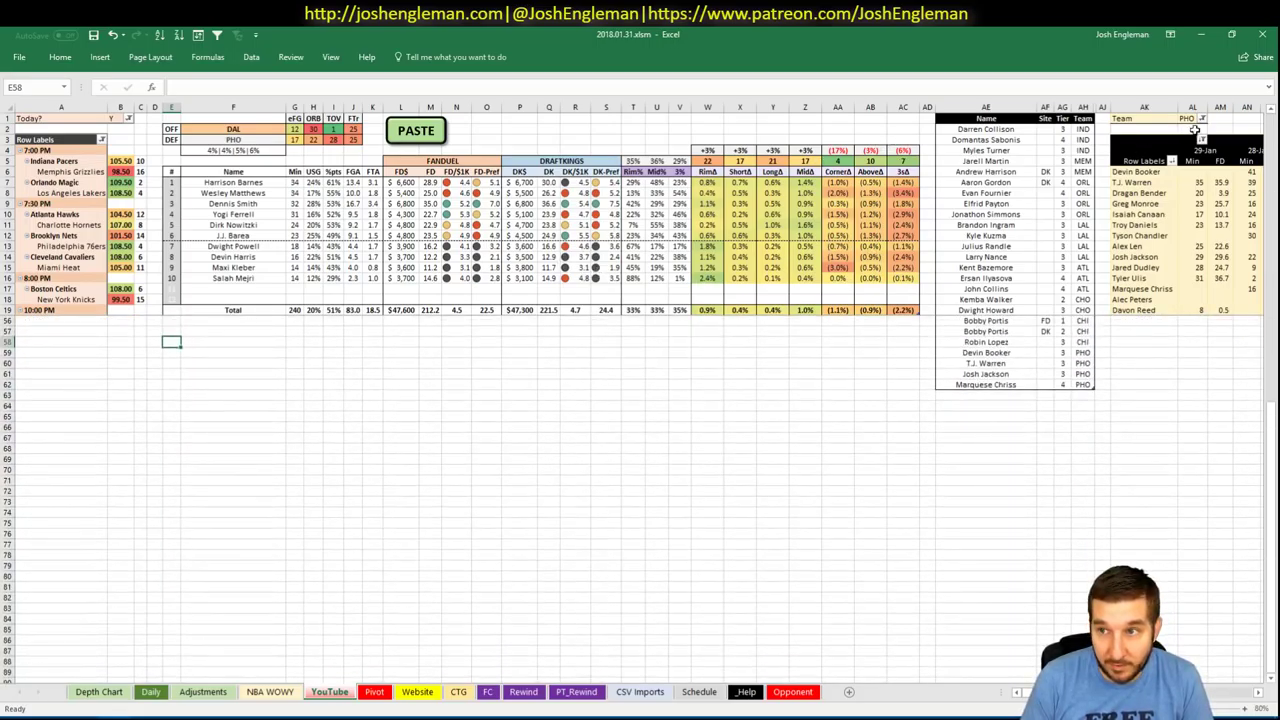
{"action": "left_click", "coordinate": [1192, 119]}
{"action": "type", "text": "DAL"}
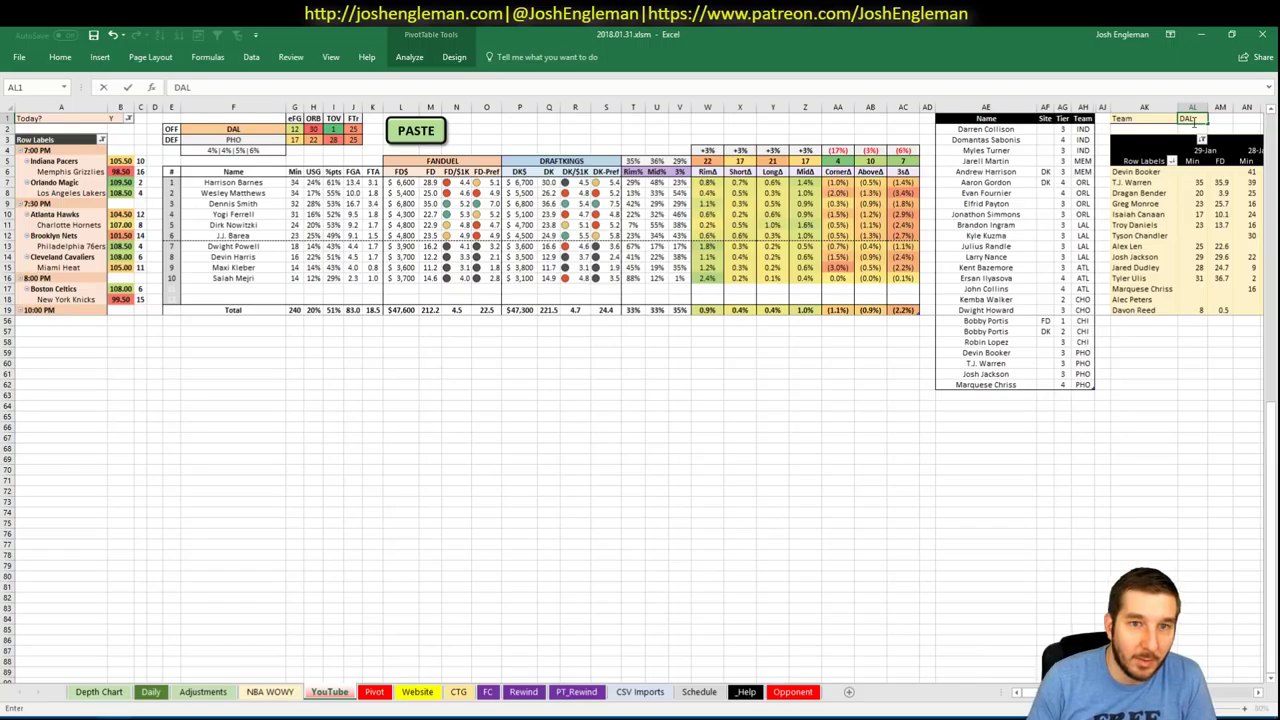
{"action": "key", "text": "Return"}
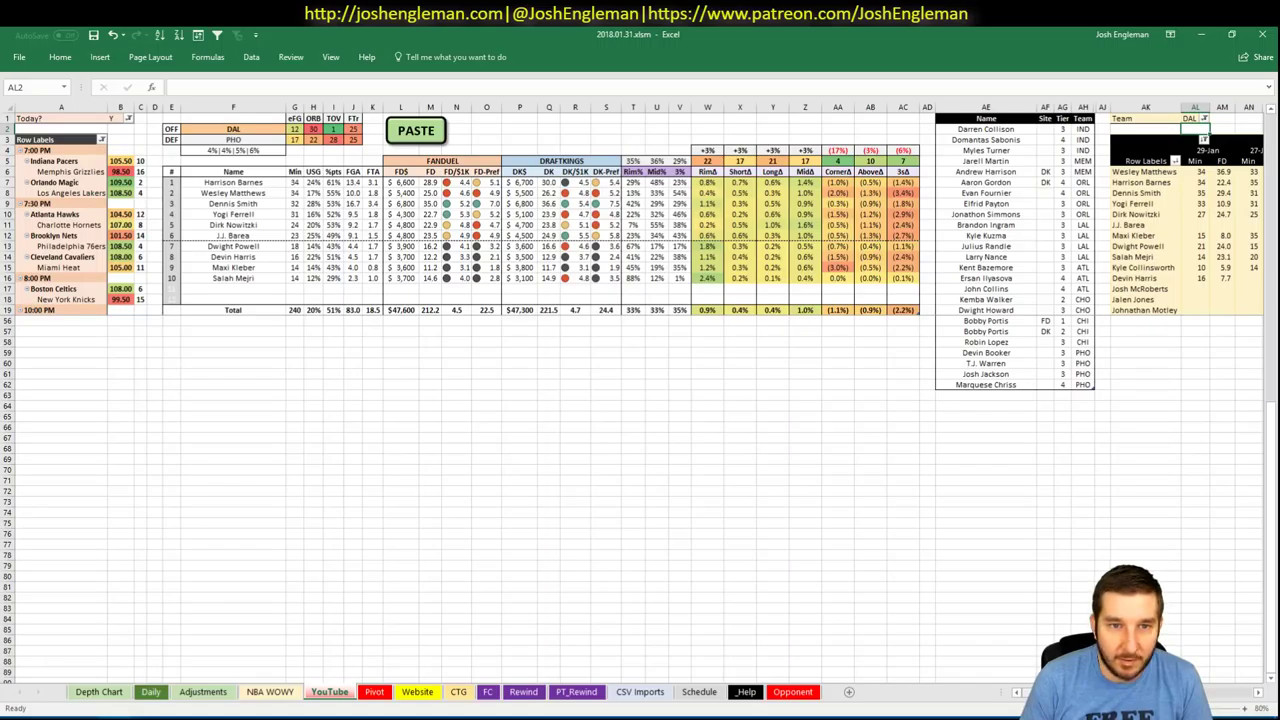
- Check the DAL players' recent games and add Harrison Barnes to the pick list with tier 3
{"action": "scroll", "coordinate": [640, 400], "scroll_direction": "right", "scroll_amount": 5}
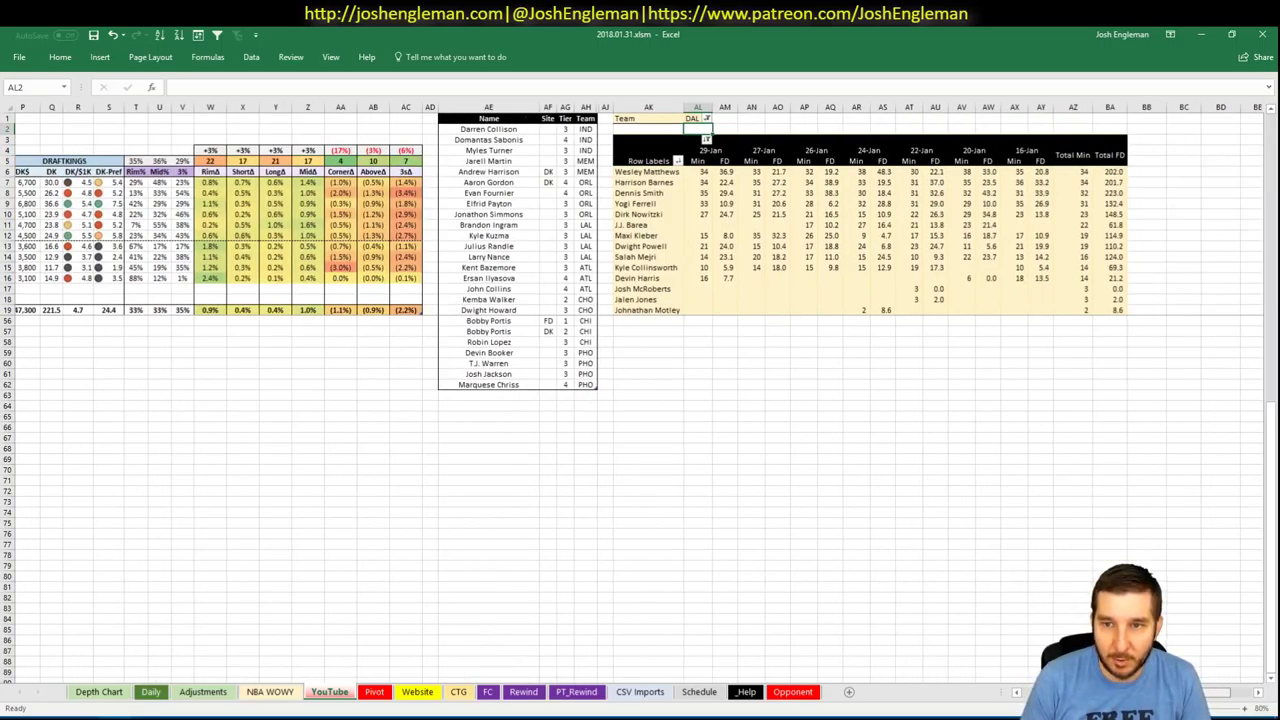
{"action": "scroll", "coordinate": [972, 400], "scroll_direction": "left", "scroll_amount": 5}
{"action": "left_click", "coordinate": [978, 397]}
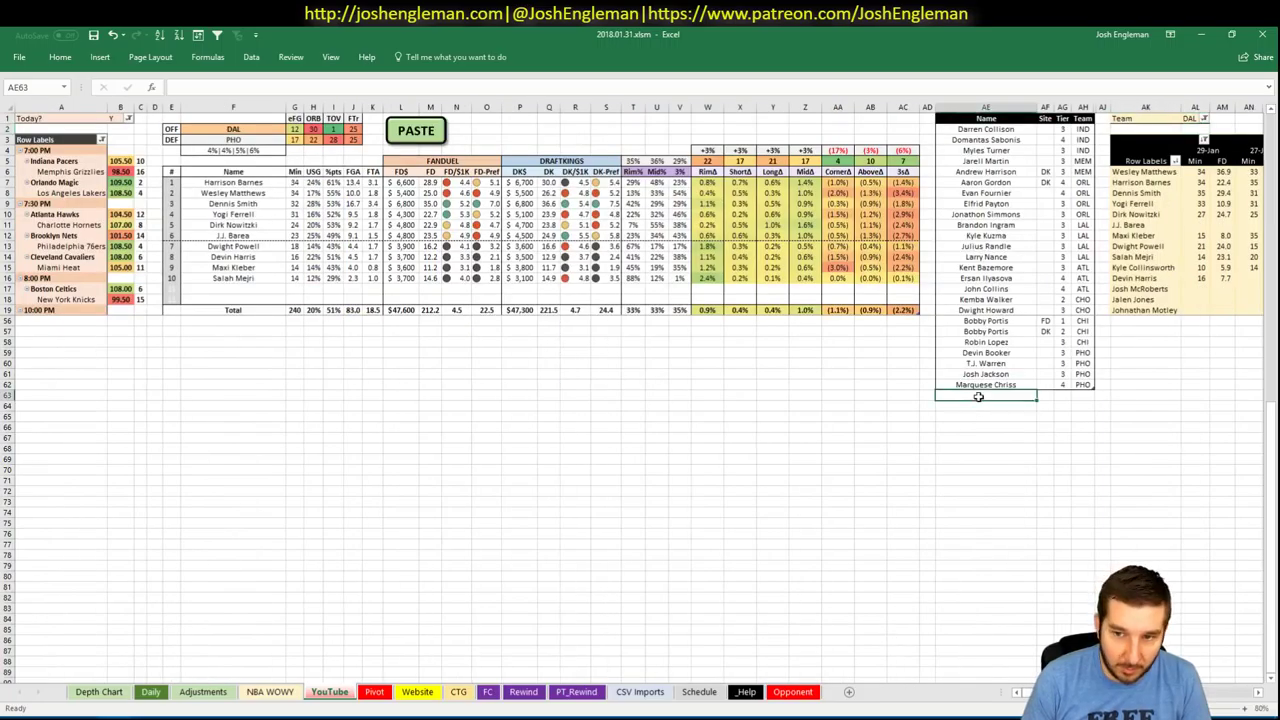
{"action": "type", "text": "Harrison Barnes"}
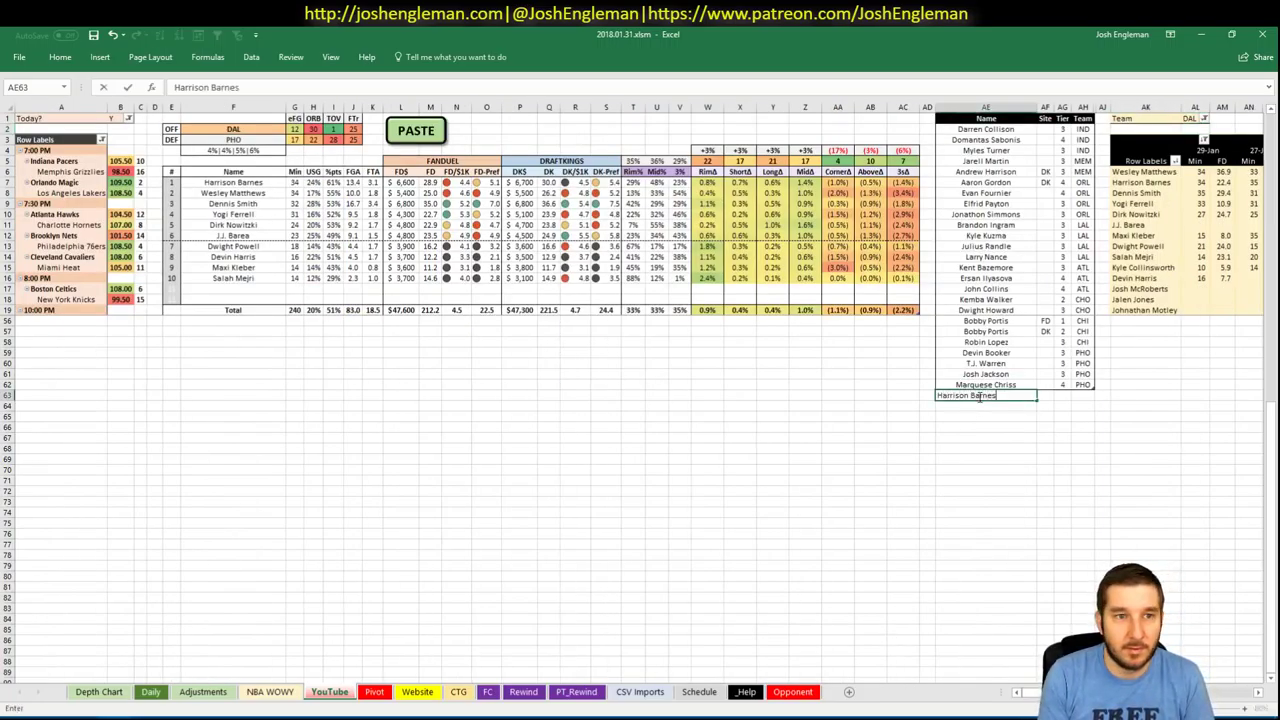
{"action": "key", "text": "Return"}
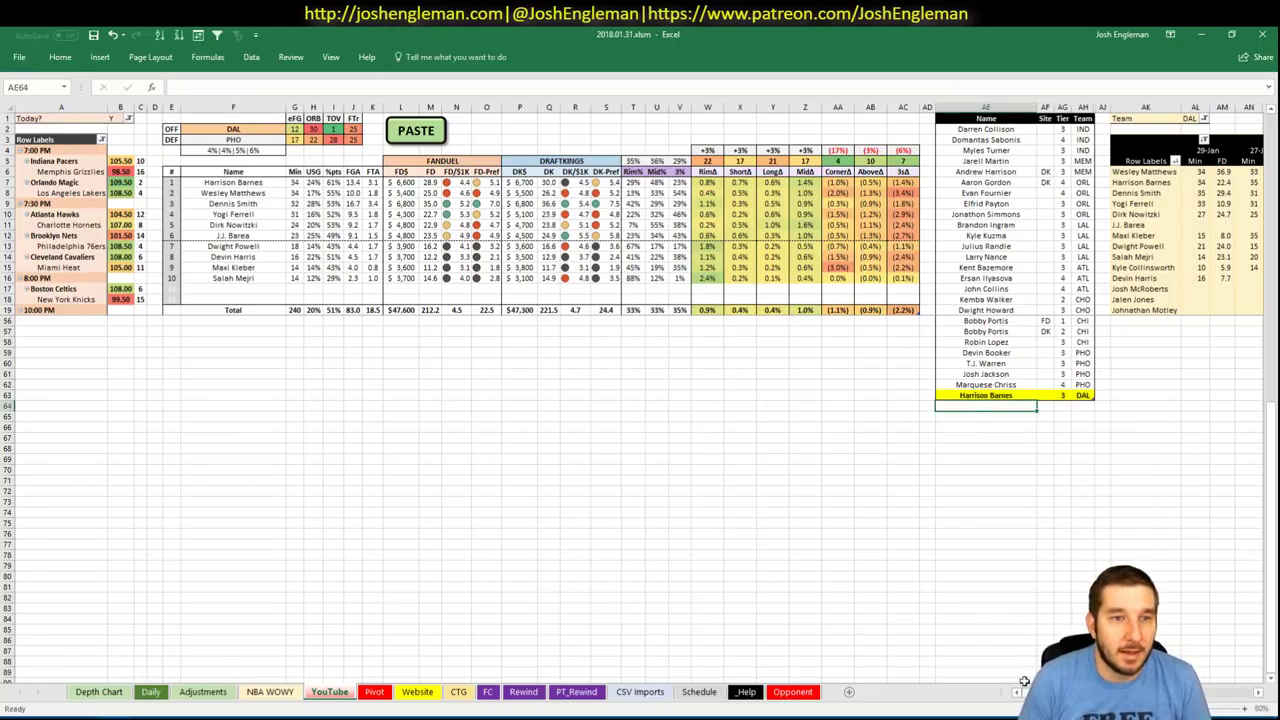
- Add Wesley Matthews to the pick list below Harrison Barnes with tier 3
{"action": "type", "text": "Wes"}
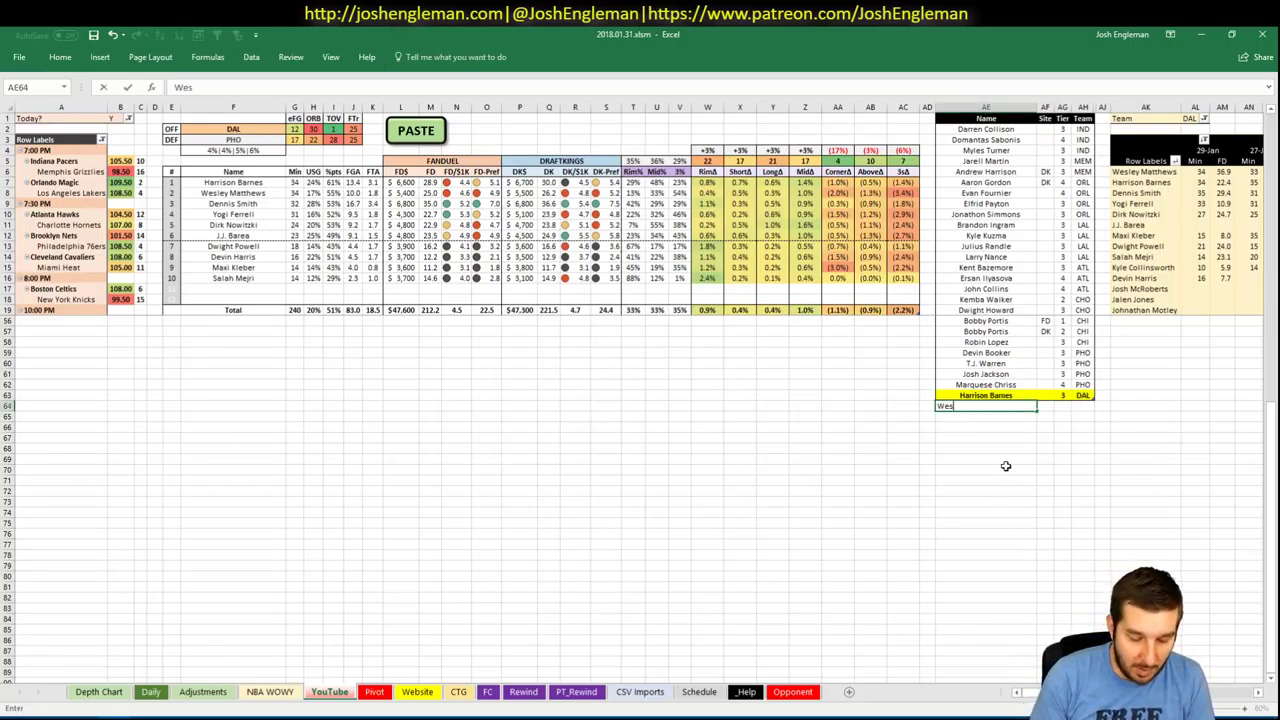
{"action": "type", "text": "ley matthews"}
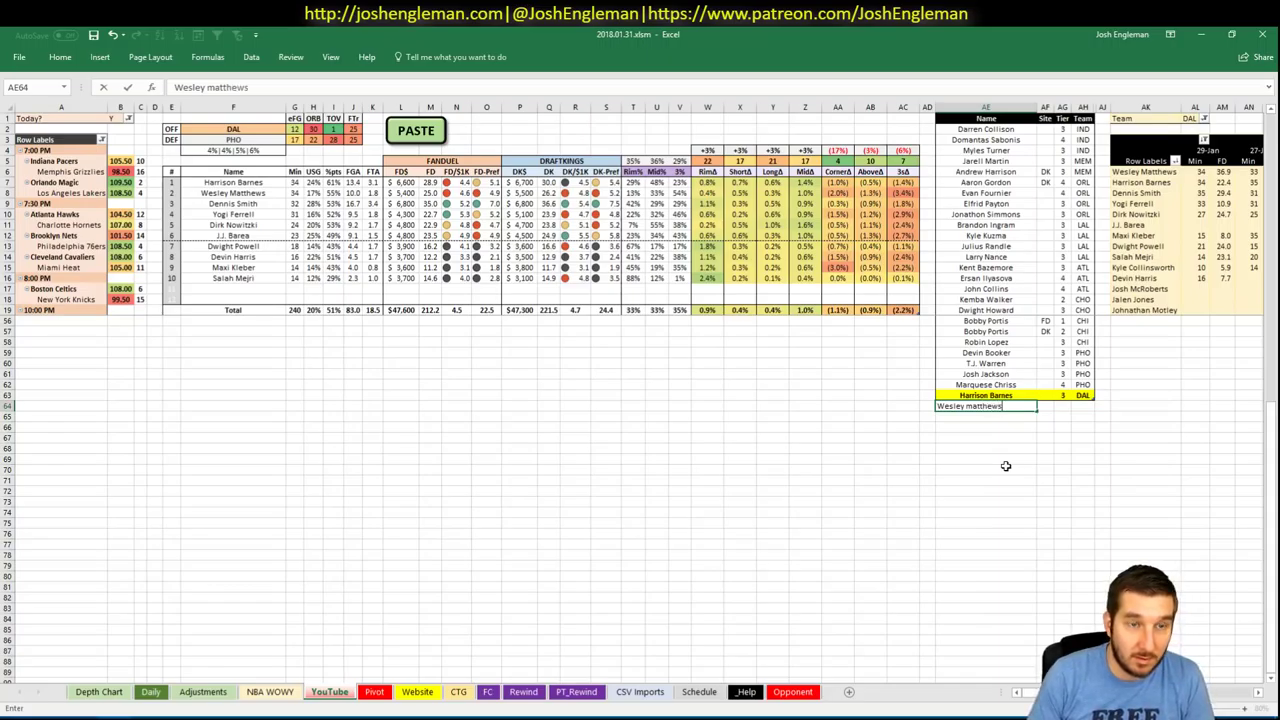
{"action": "key", "text": "BackSpace"}
{"action": "key", "text": "BackSpace"}
{"action": "key", "text": "BackSpace"}
{"action": "key", "text": "BackSpace"}
{"action": "key", "text": "BackSpace"}
{"action": "key", "text": "BackSpace"}
{"action": "type", "text": "Matthews"}
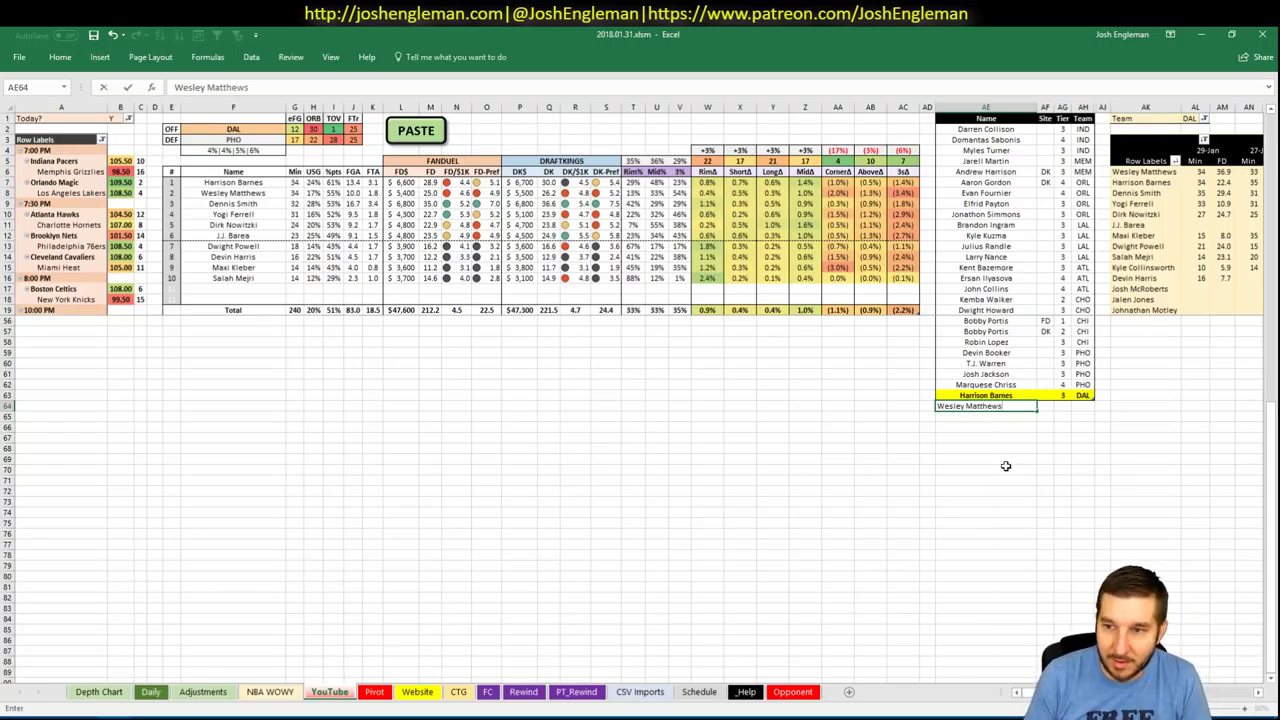
{"action": "key", "text": "Tab"}
{"action": "key", "text": "Tab"}
{"action": "key", "text": "Return"}
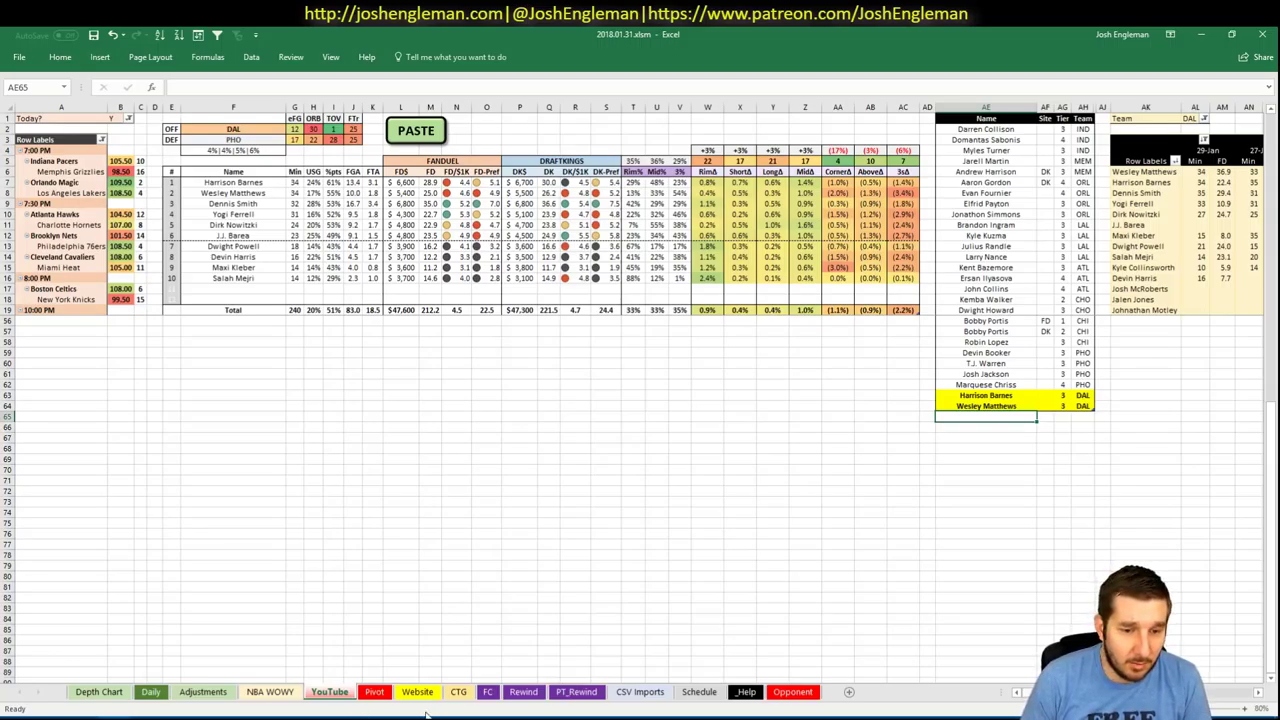
- Examine the DAL players' FD and DK projections on the Pivot sheet, and return to the YouTube sheet
{"action": "left_click", "coordinate": [374, 691]}
{"action": "left_click", "coordinate": [18, 416]}
{"action": "scroll", "coordinate": [128, 392], "scroll_direction": "down", "scroll_amount": 4}
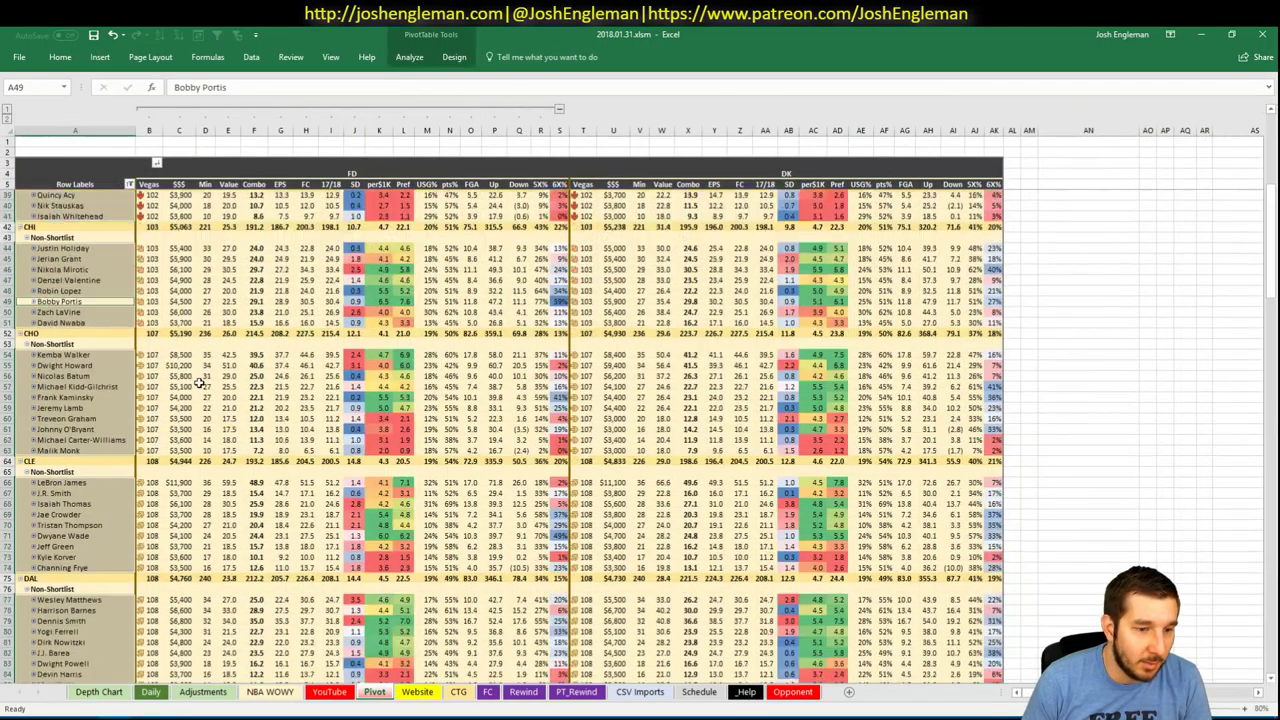
{"action": "scroll", "coordinate": [199, 383], "scroll_direction": "down", "scroll_amount": 3}
{"action": "left_click", "coordinate": [250, 609]}
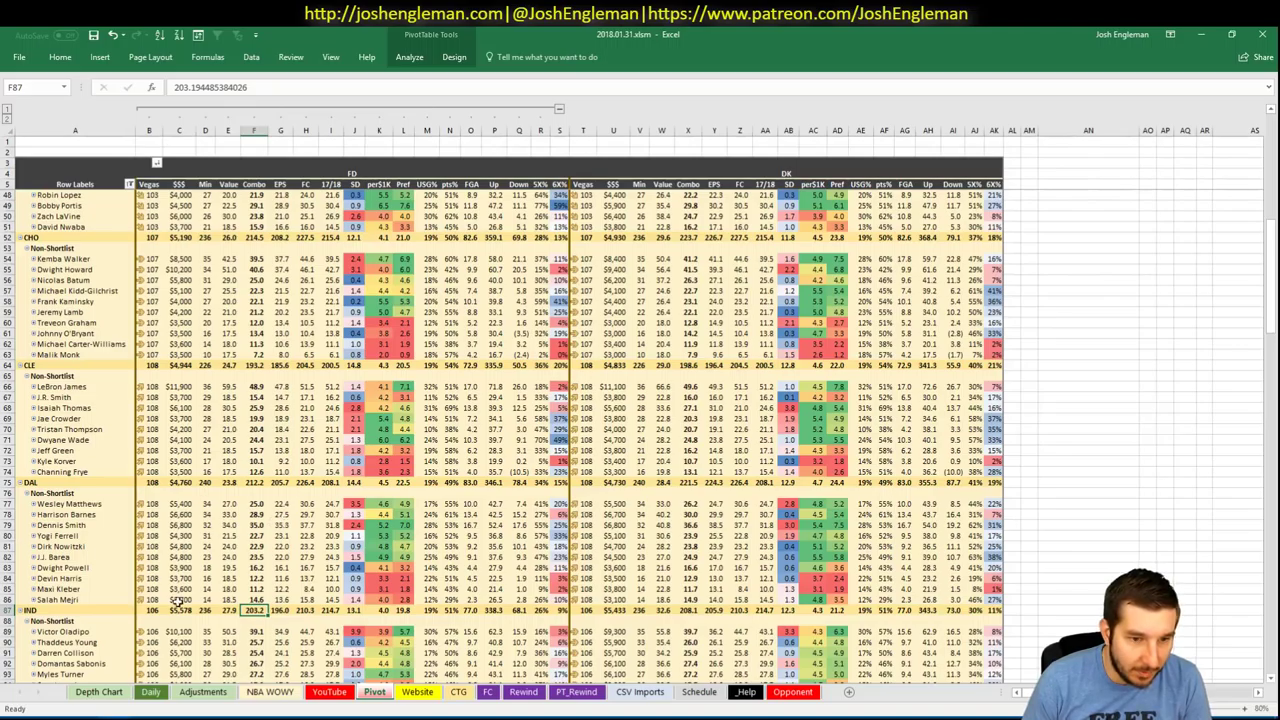
{"action": "left_click", "coordinate": [150, 691]}
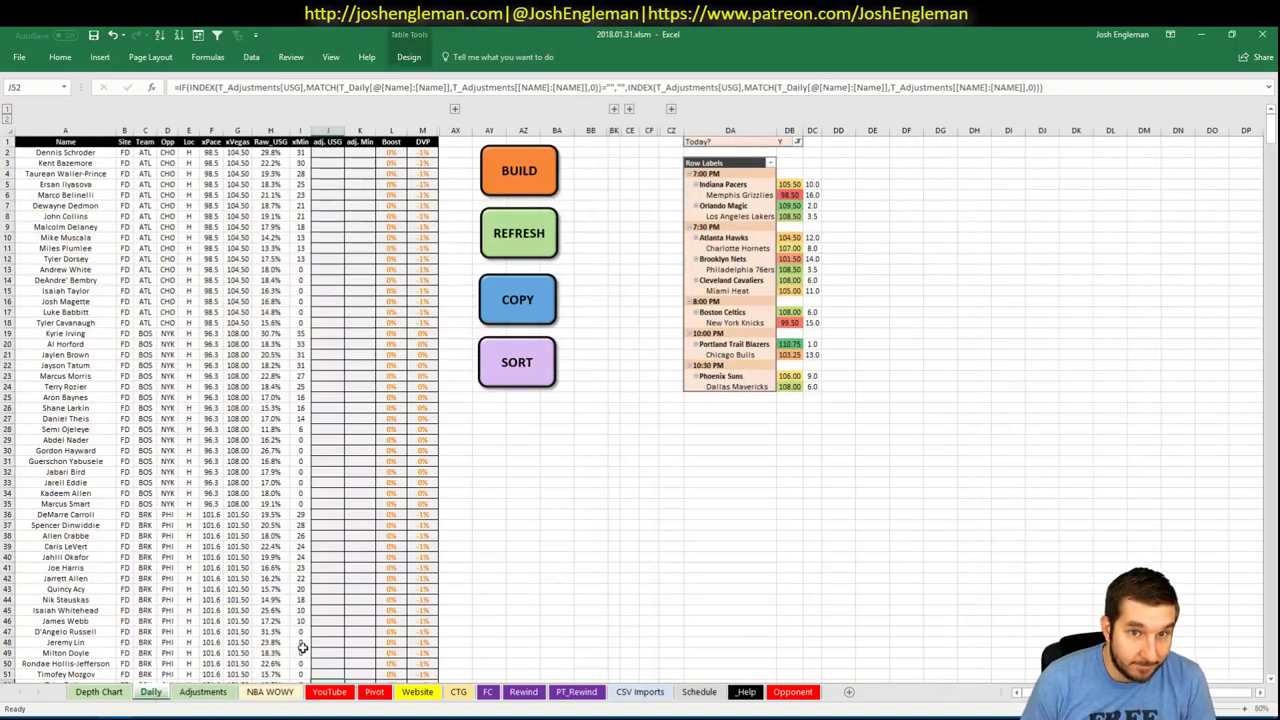
{"action": "left_click", "coordinate": [320, 697]}
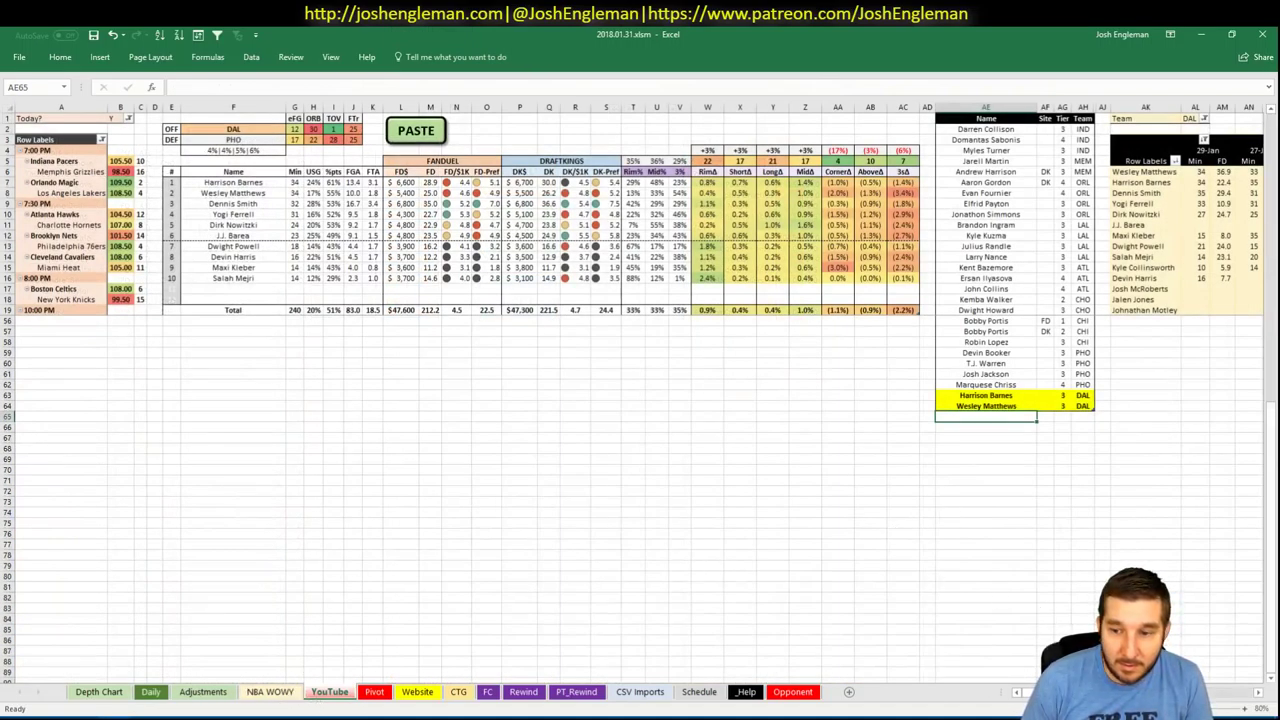
- Review the DAL players' recent minutes and FD points, and add Dennis Smith to the pick list with tier 2
{"action": "left_click_drag", "start_coordinate": [1020, 691], "coordinate": [1225, 691]}
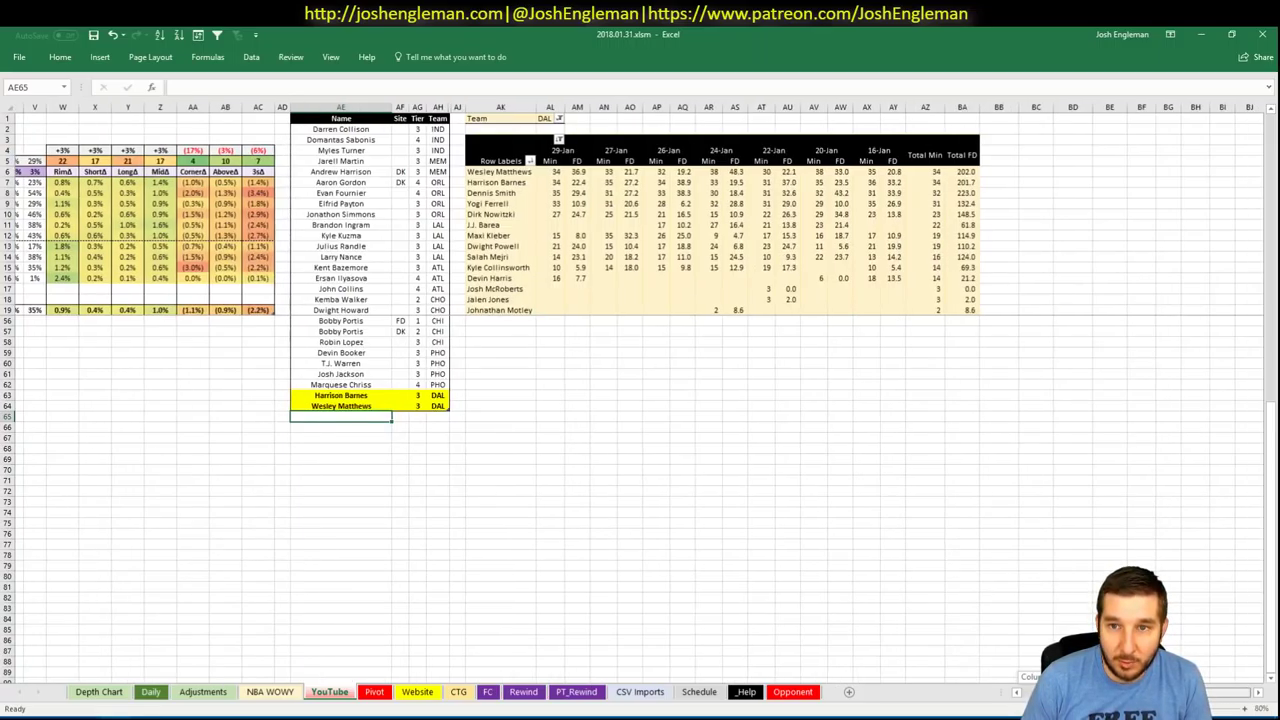
{"action": "left_click_drag", "start_coordinate": [1225, 691], "coordinate": [843, 402]}
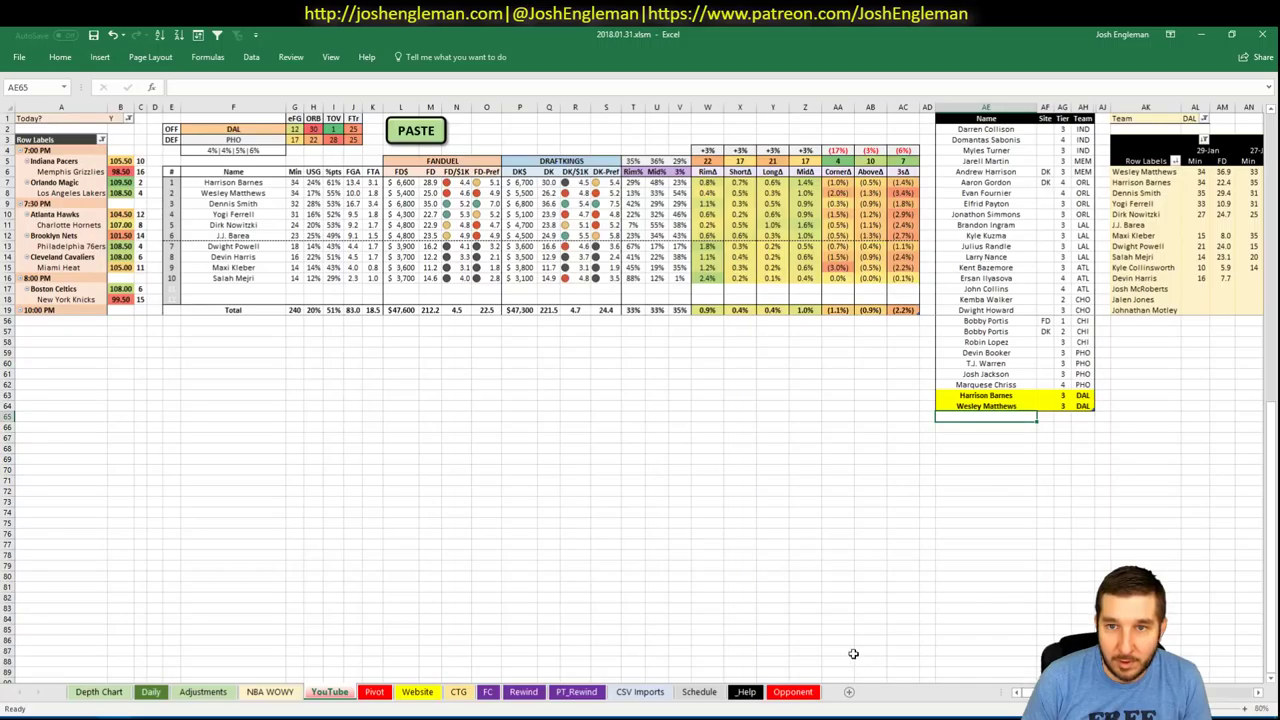
{"action": "type", "text": "Dennis Smith"}
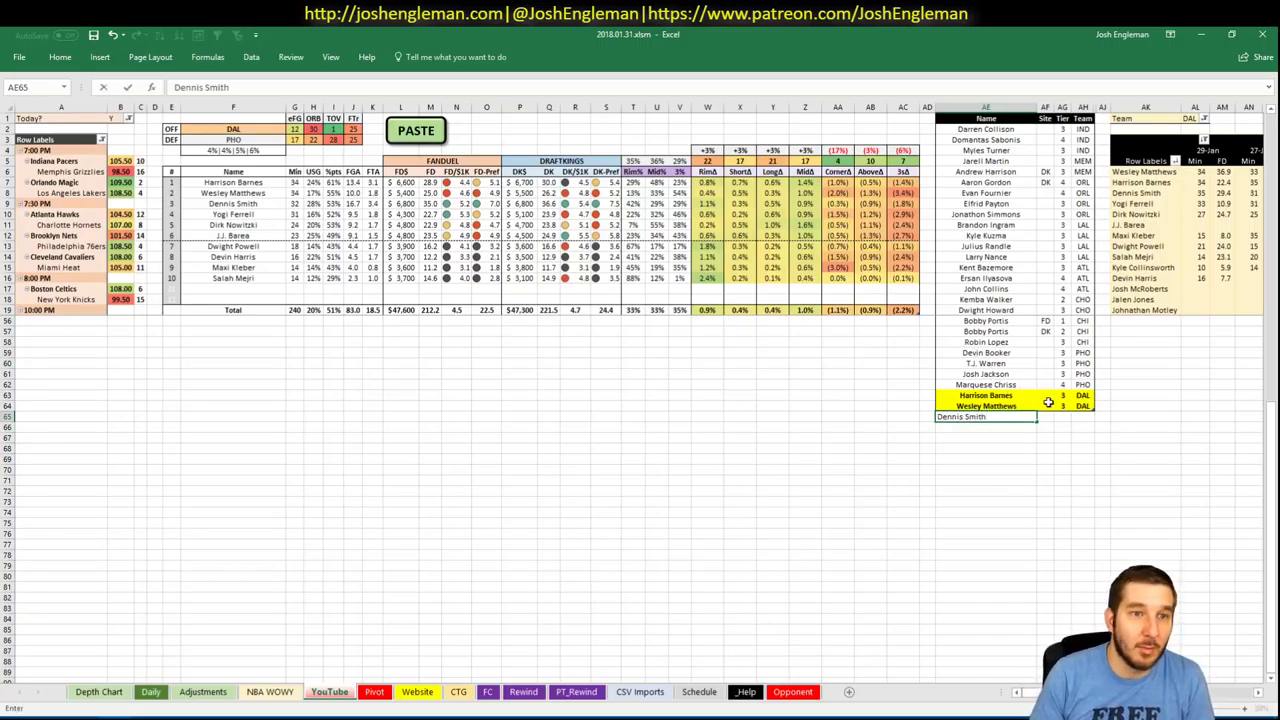
{"action": "key", "text": "Tab"}
{"action": "key", "text": "Tab"}
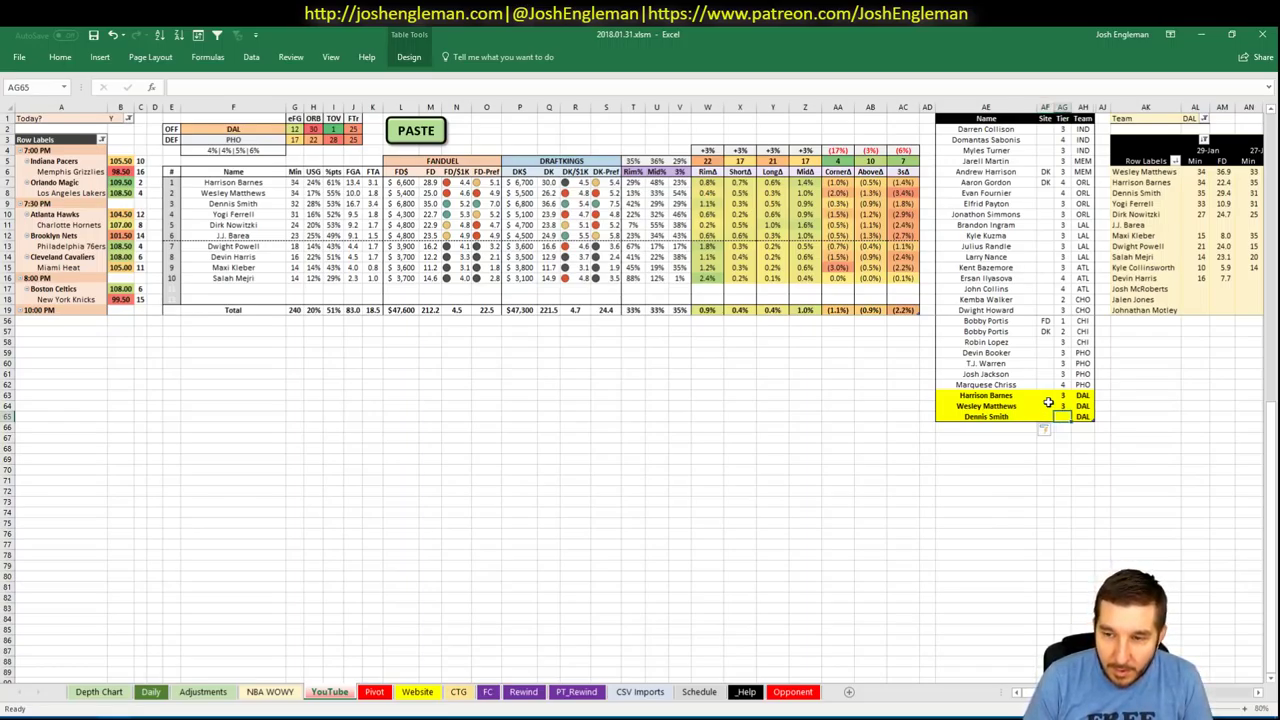
{"action": "type", "text": "2"}
{"action": "key", "text": "Return"}
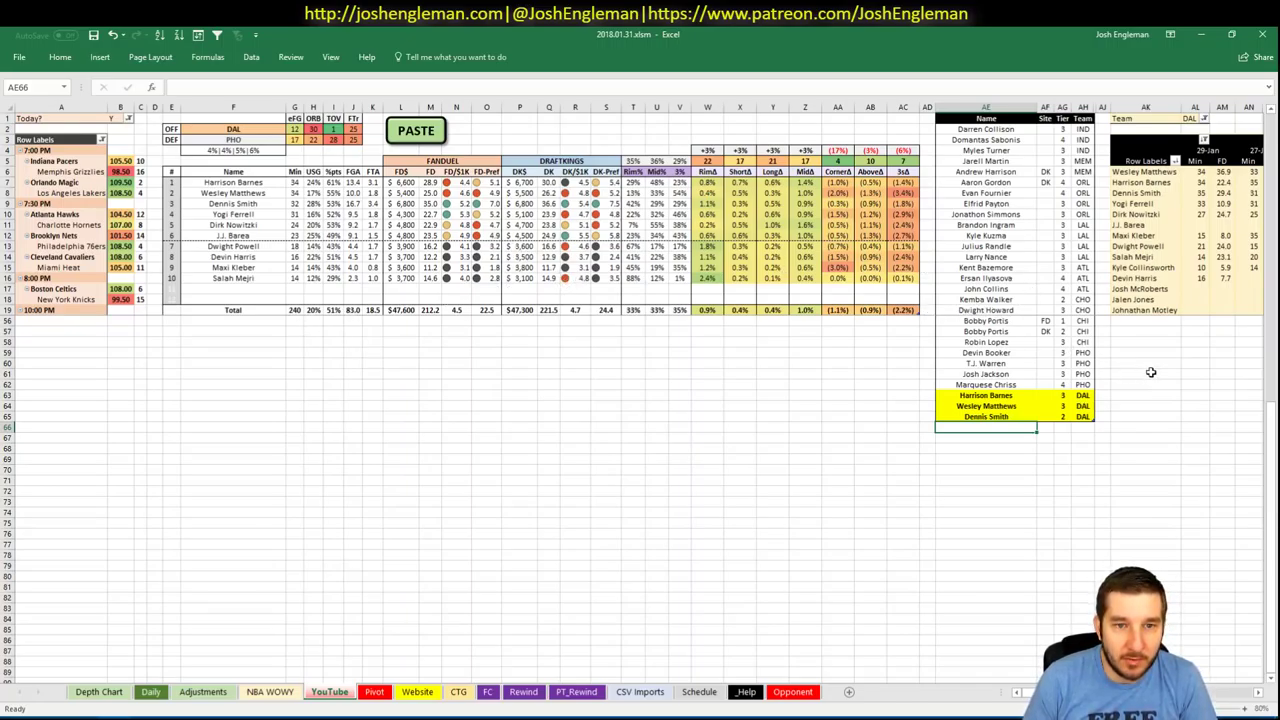
- Review the DAL players' recent games and add Yogi Ferrell to the pick list below Dennis Smith with tier 4
{"action": "scroll", "coordinate": [640, 390], "scroll_direction": "right", "scroll_amount": 3}
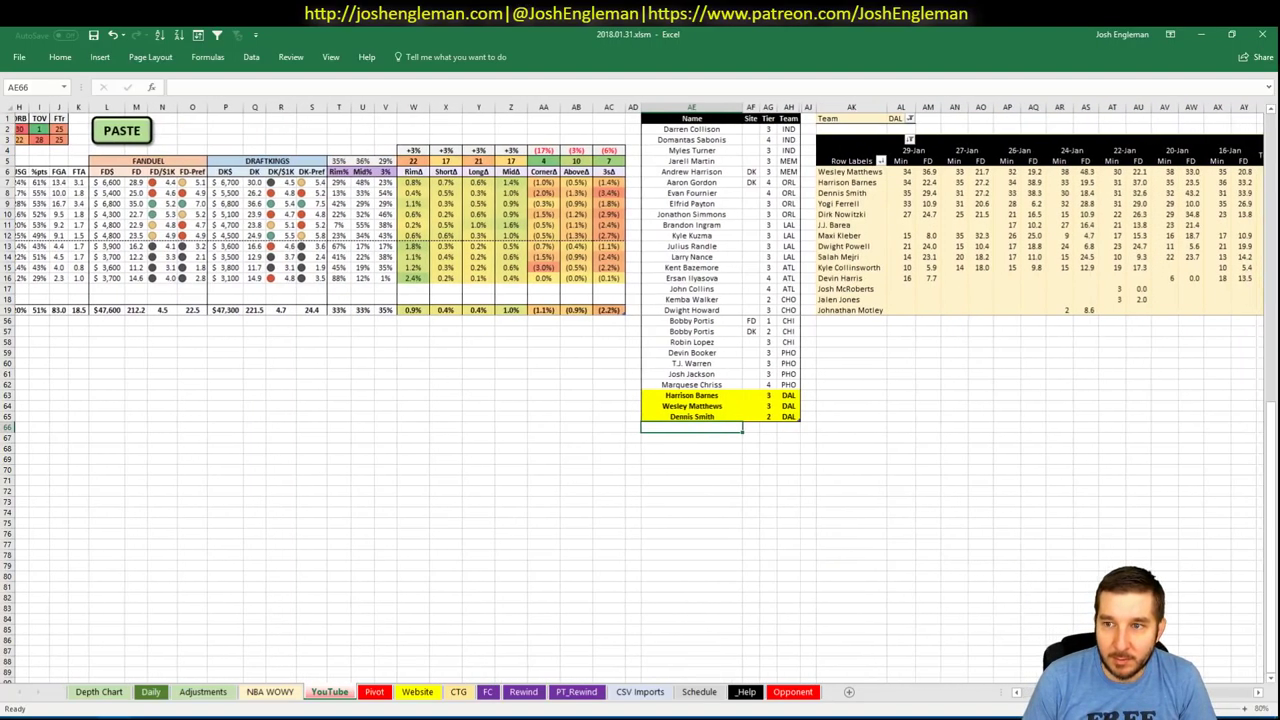
{"action": "scroll", "coordinate": [946, 650], "scroll_direction": "left", "scroll_amount": 3}
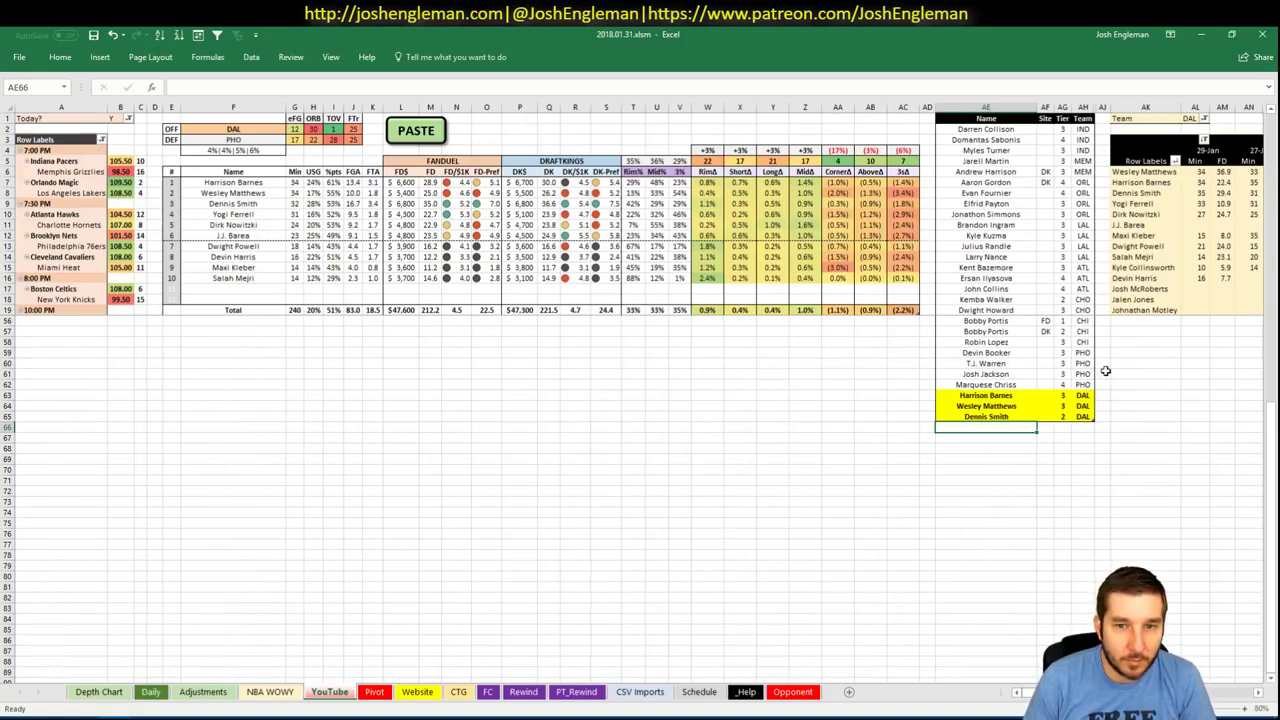
{"action": "type", "text": "Yogi Ferr"}
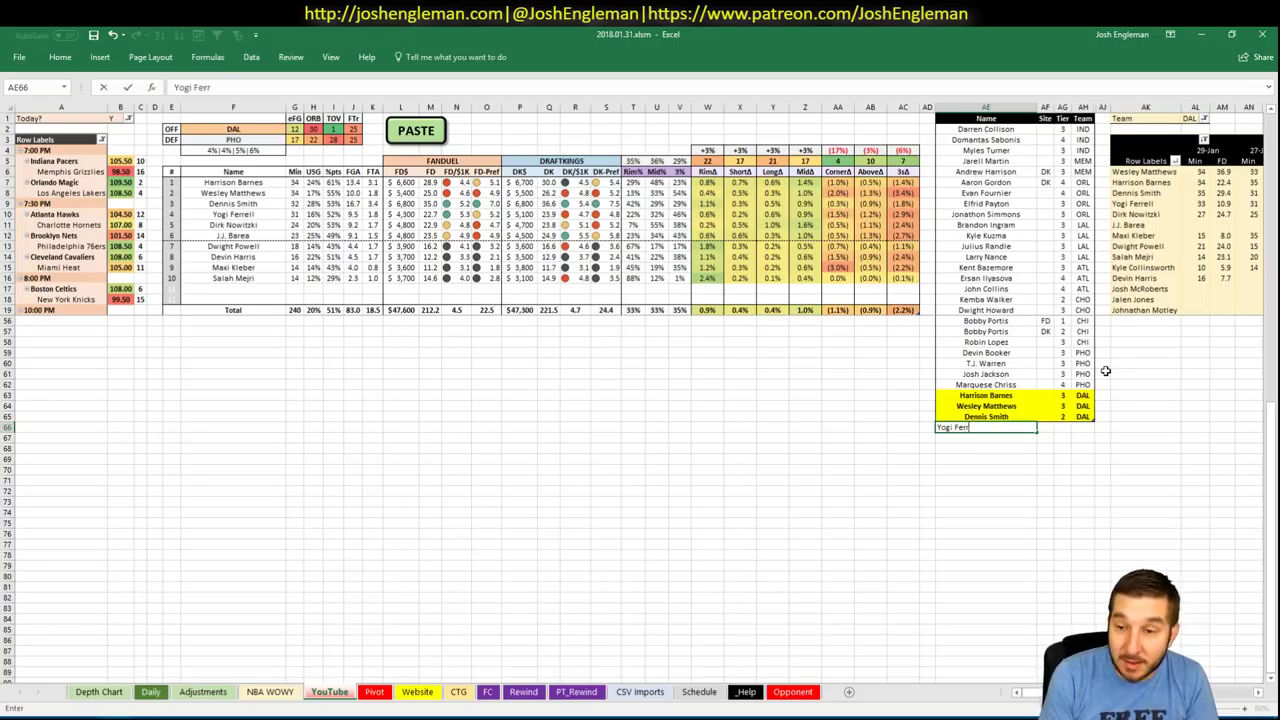
{"action": "type", "text": "ell"}
{"action": "key", "text": "Tab"}
{"action": "key", "text": "Tab"}
{"action": "type", "text": "4"}
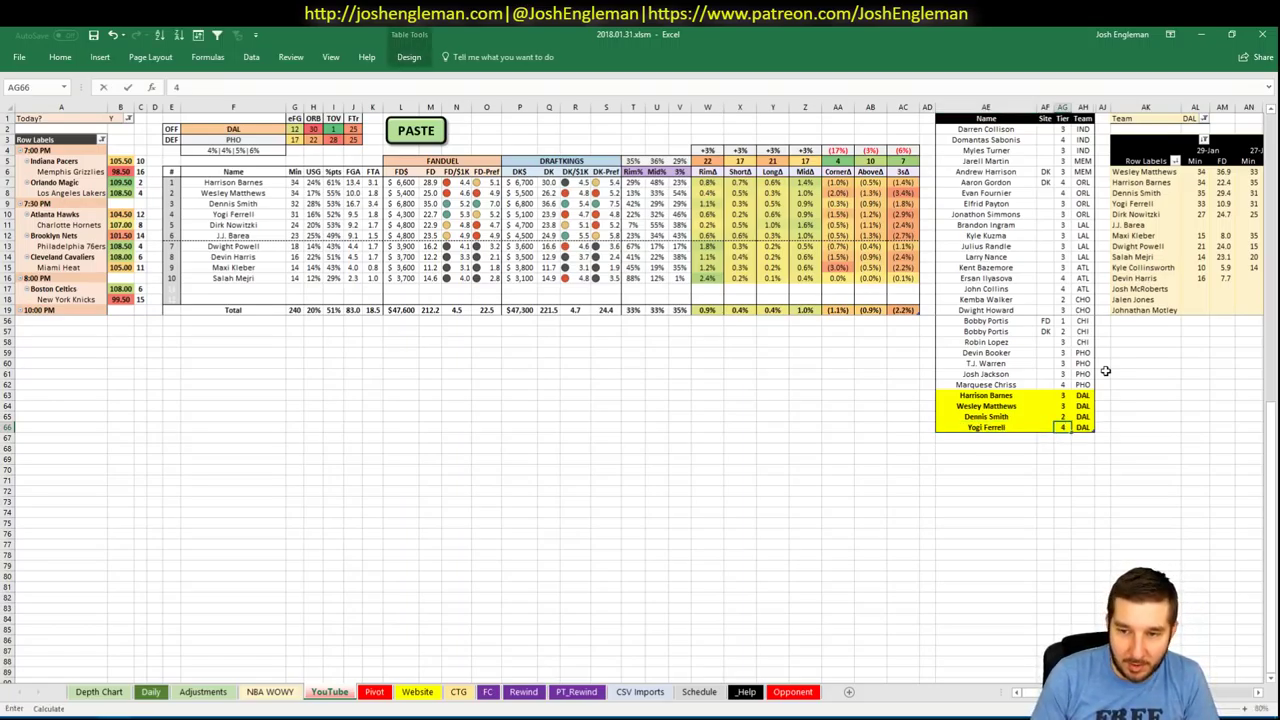
{"action": "key", "text": "Return"}
- Add Dirk Nowitzki to the pick list below Yogi Ferrell with tier 4
{"action": "type", "text": "Dirk Nowitzki"}
{"action": "key", "text": "Tab"}
{"action": "key", "text": "Tab"}
{"action": "type", "text": "4"}
{"action": "key", "text": "Return"}
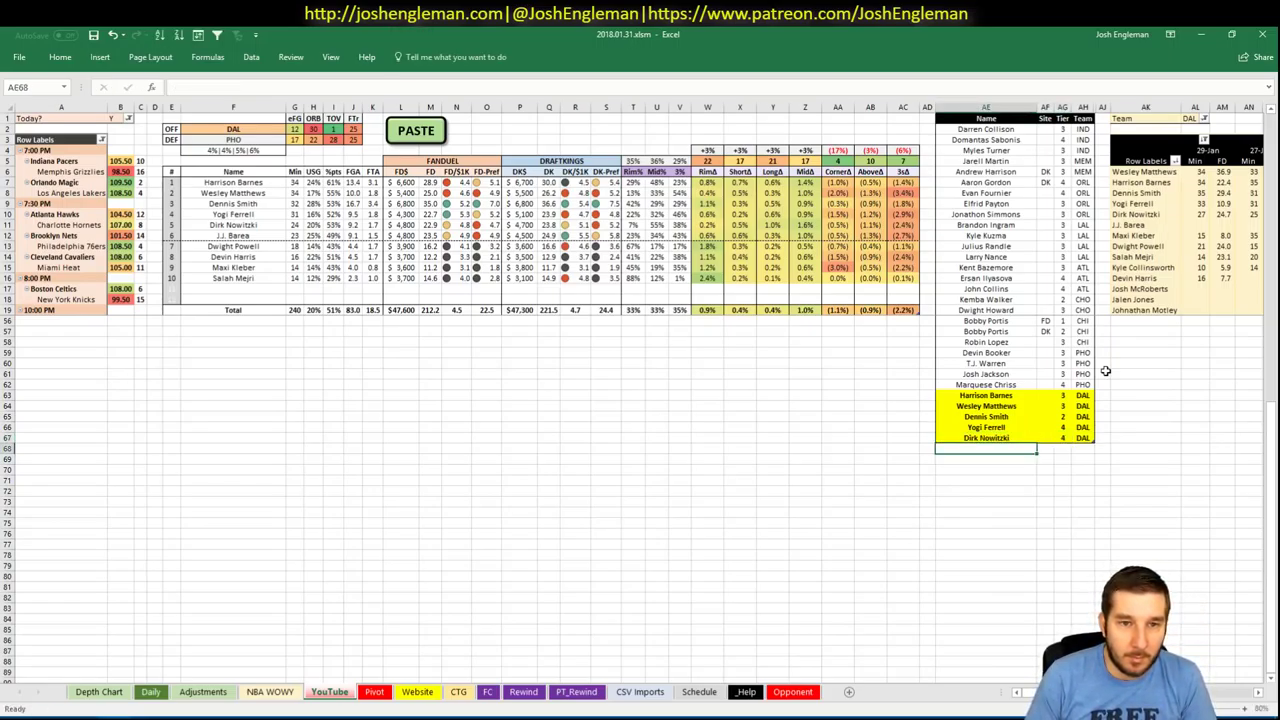
- Add J.J. Barea to the pick list below Dirk Nowitzki with tier 4
{"action": "type", "text": "J.J. Ba"}
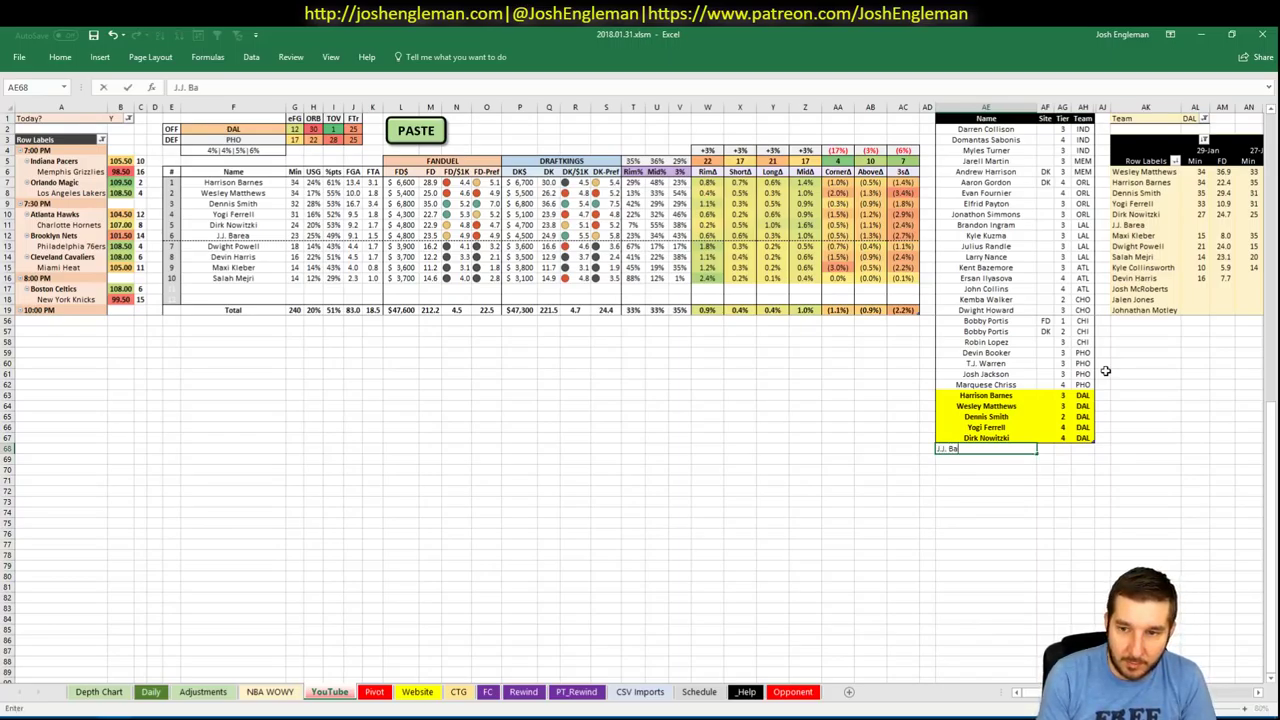
{"action": "type", "text": "rea"}
{"action": "key", "text": "Tab"}
{"action": "key", "text": "Tab"}
{"action": "type", "text": "4"}
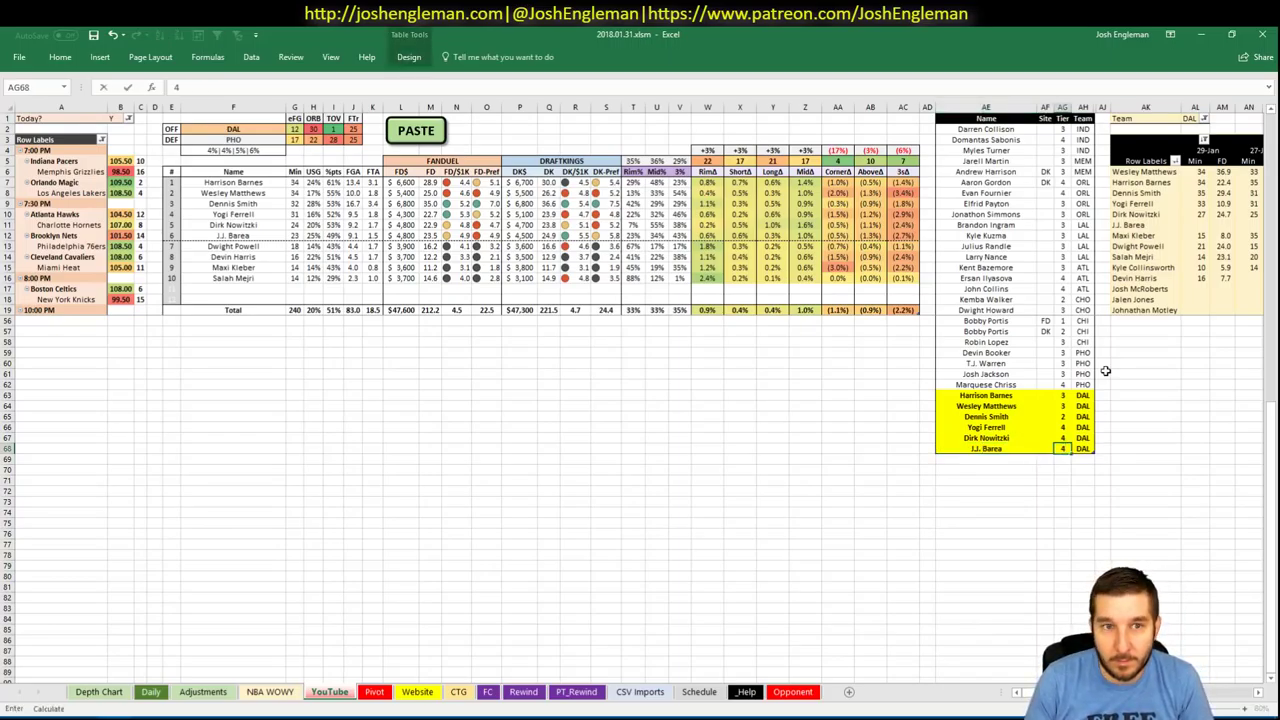
{"action": "key", "text": "Return"}
- On the Daily sheet, expand the projections pivot, refresh the data and copy the FD player projections
{"action": "left_click", "coordinate": [572, 385]}
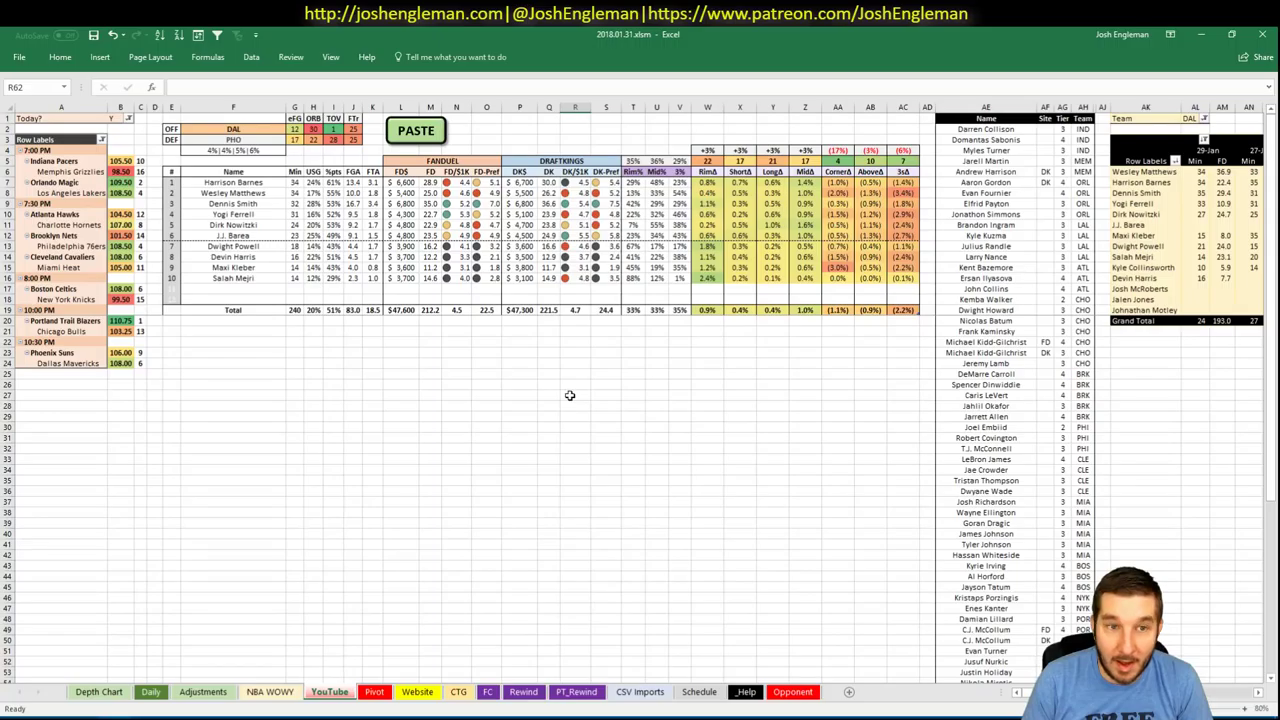
{"action": "left_click", "coordinate": [151, 689]}
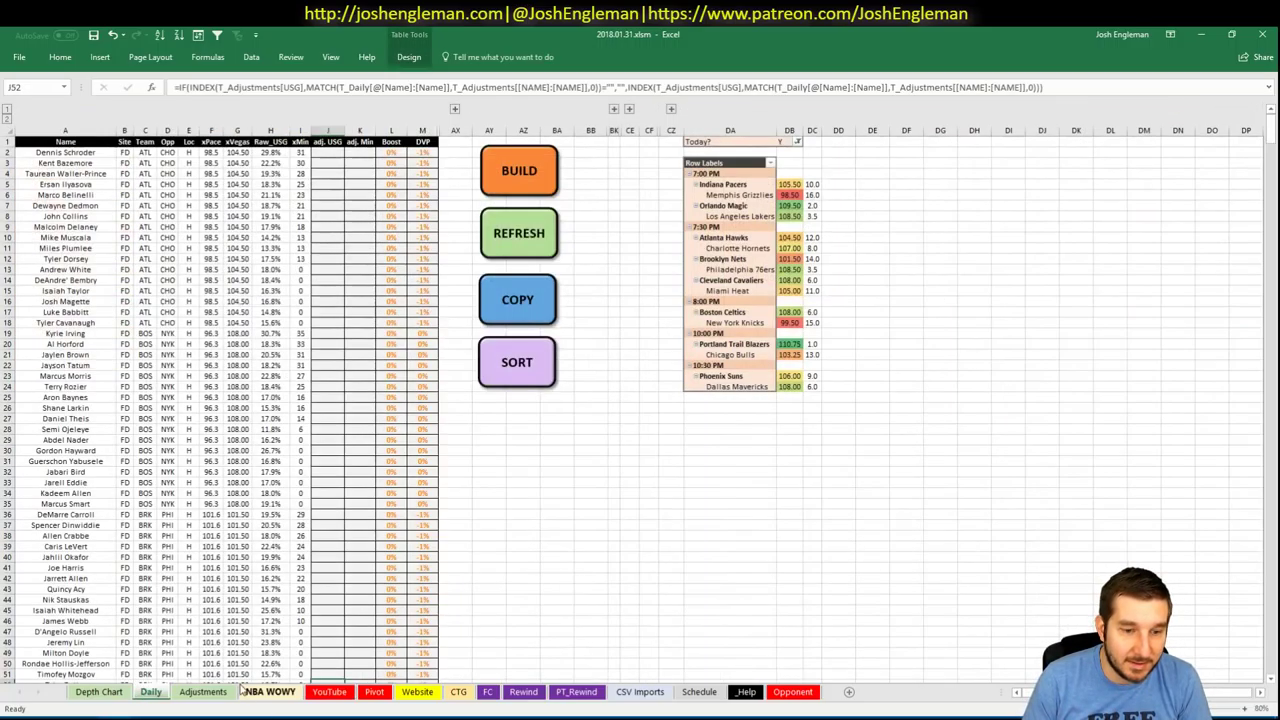
{"action": "left_click", "coordinate": [614, 108]}
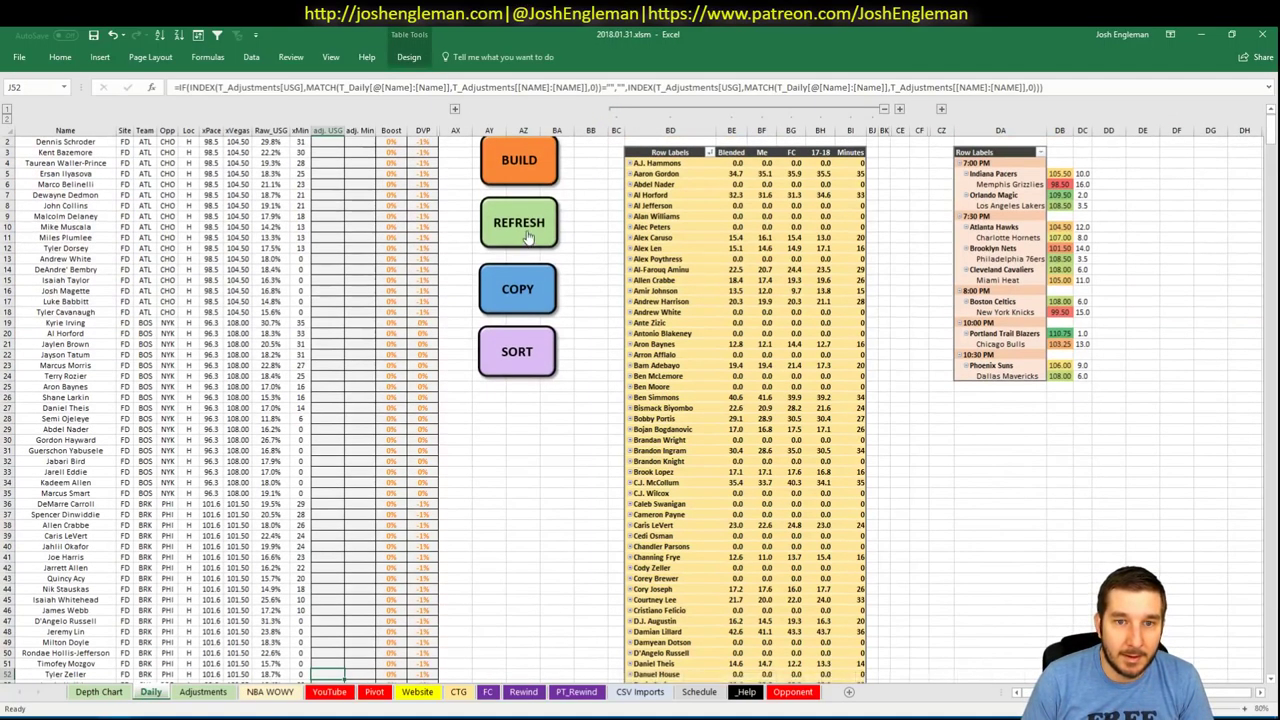
{"action": "left_click", "coordinate": [527, 236]}
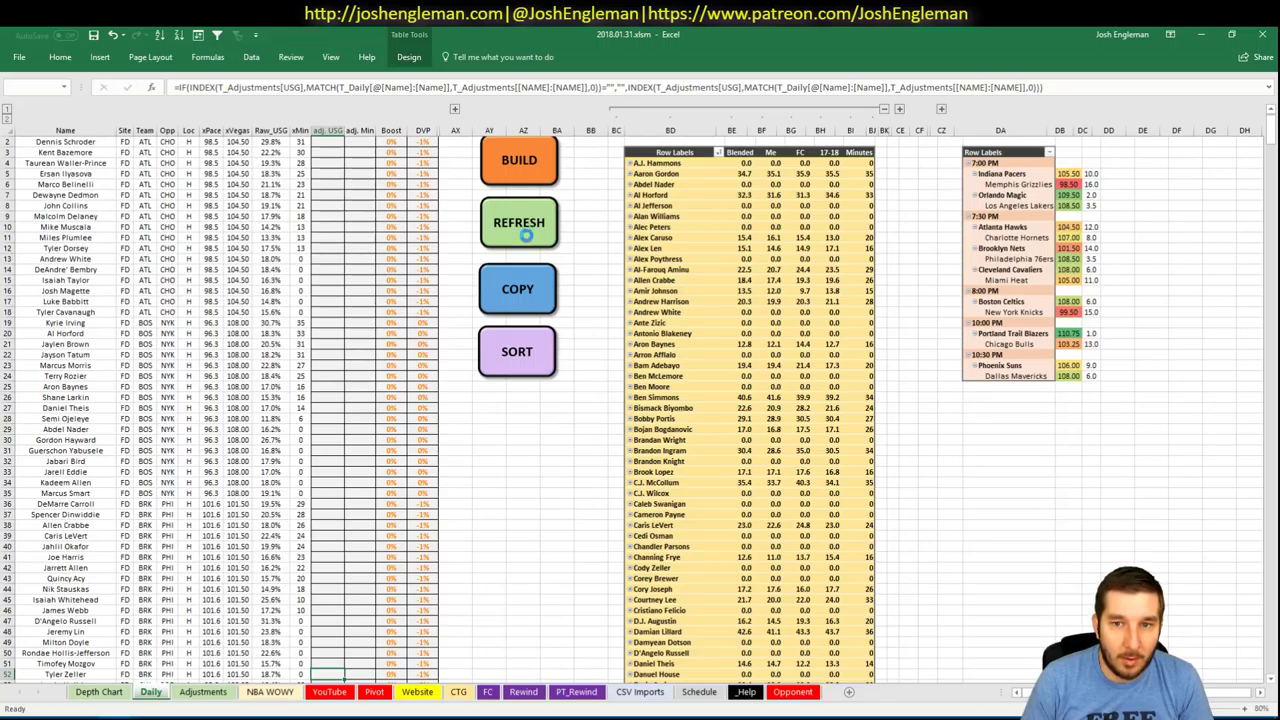
{"action": "left_click", "coordinate": [533, 290]}
- Switch to FantasyCruncher in the browser, upload the copied projections for NBA FanDuel 2018-01-31, and return to the Lineup Cruncher
{"action": "key", "text": "alt+Tab"}
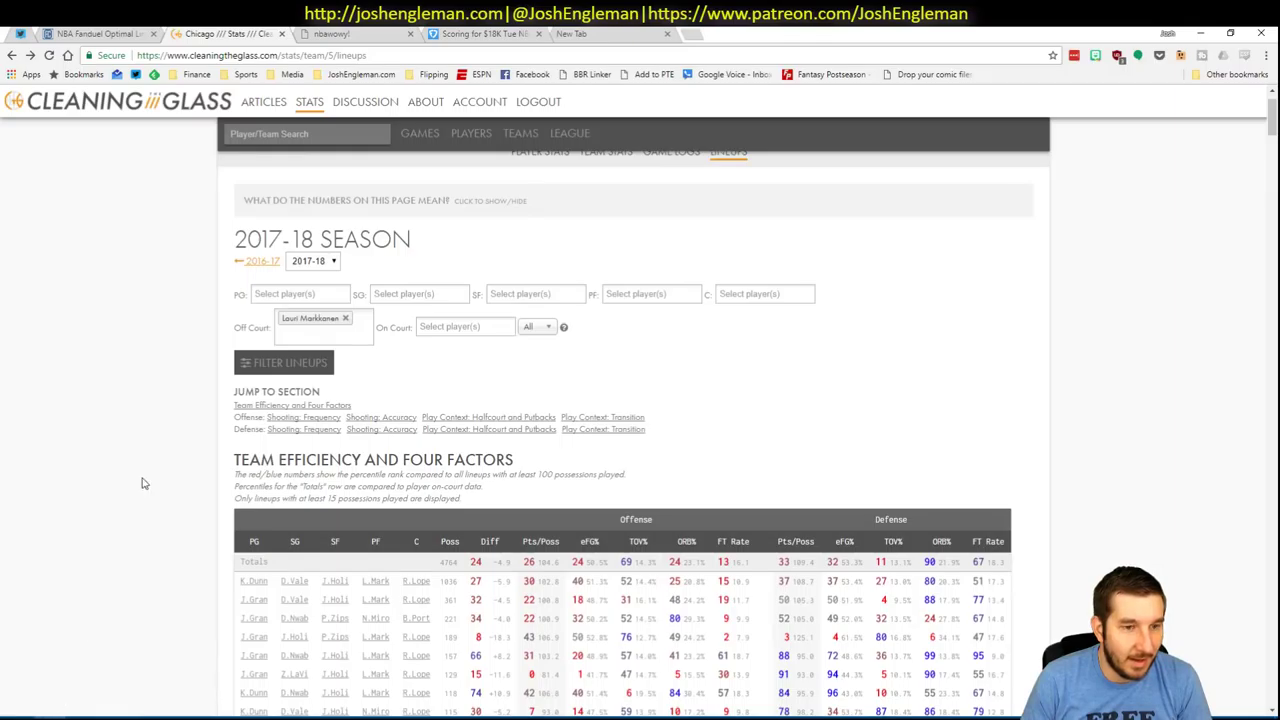
{"action": "left_click", "coordinate": [105, 33]}
{"action": "mouse_move", "coordinate": [226, 107]}
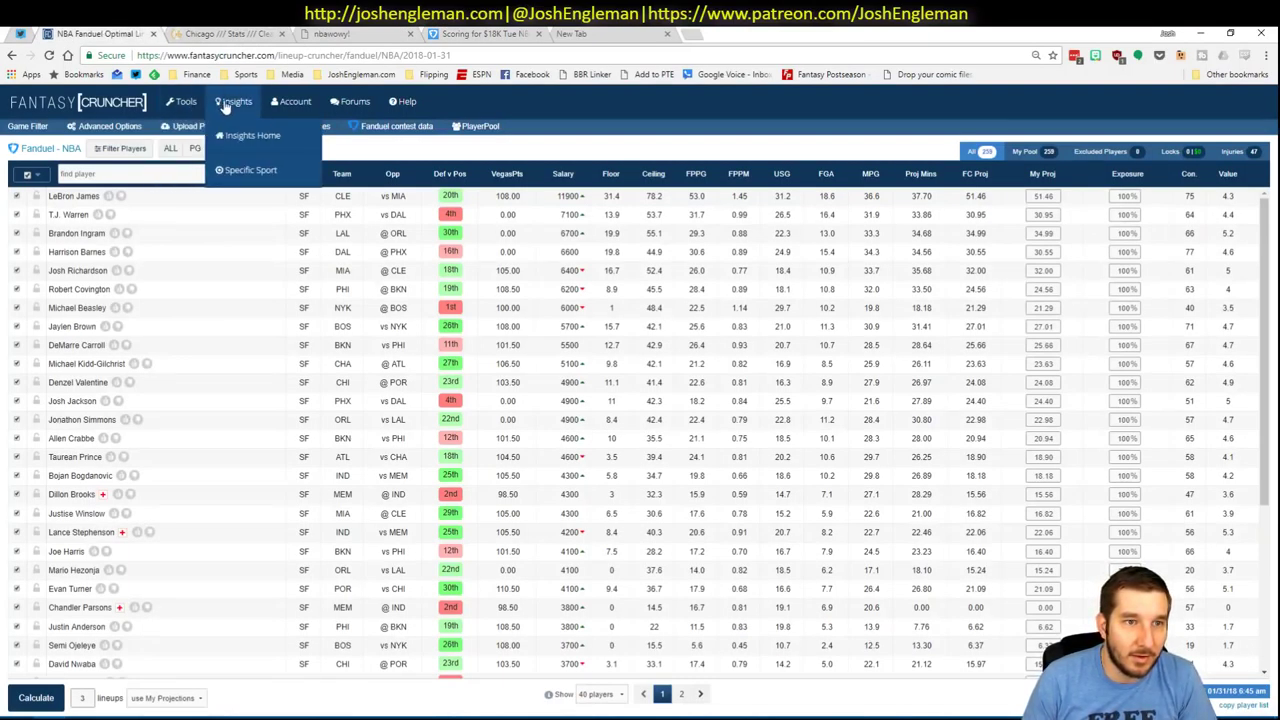
{"action": "left_click", "coordinate": [200, 126]}
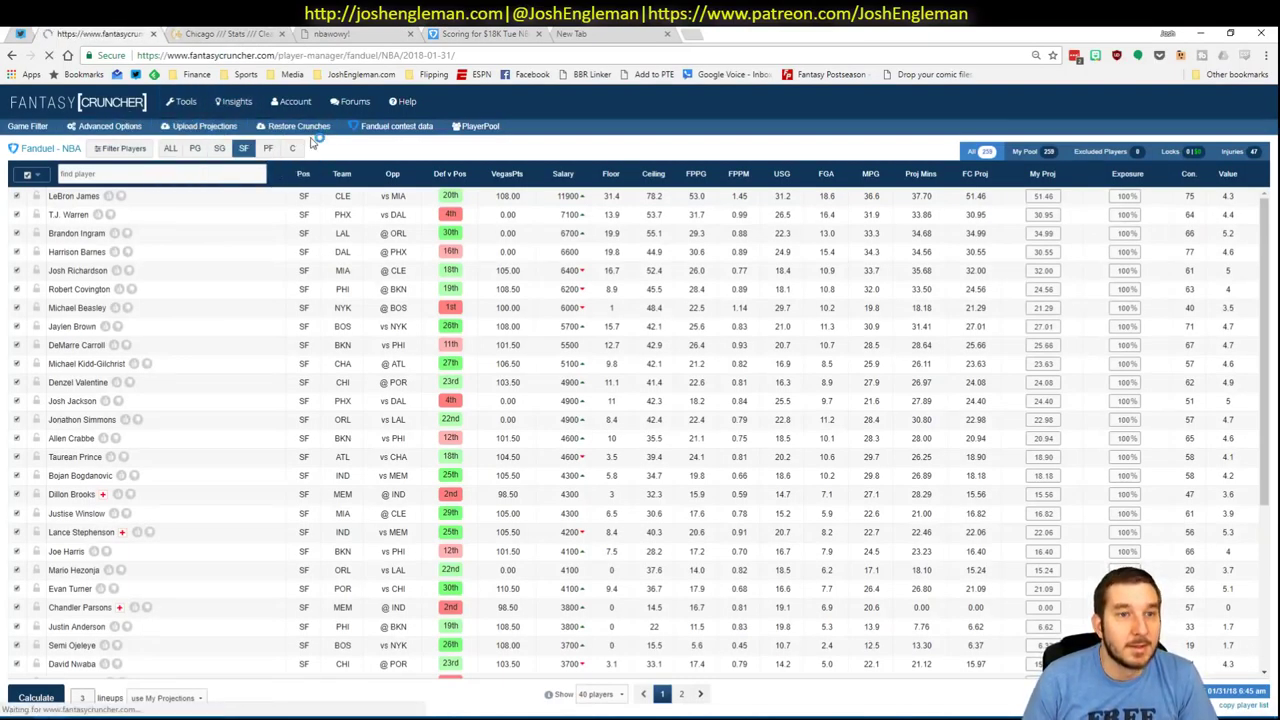
{"action": "left_click", "coordinate": [420, 237]}
{"action": "key", "text": "ctrl+v"}
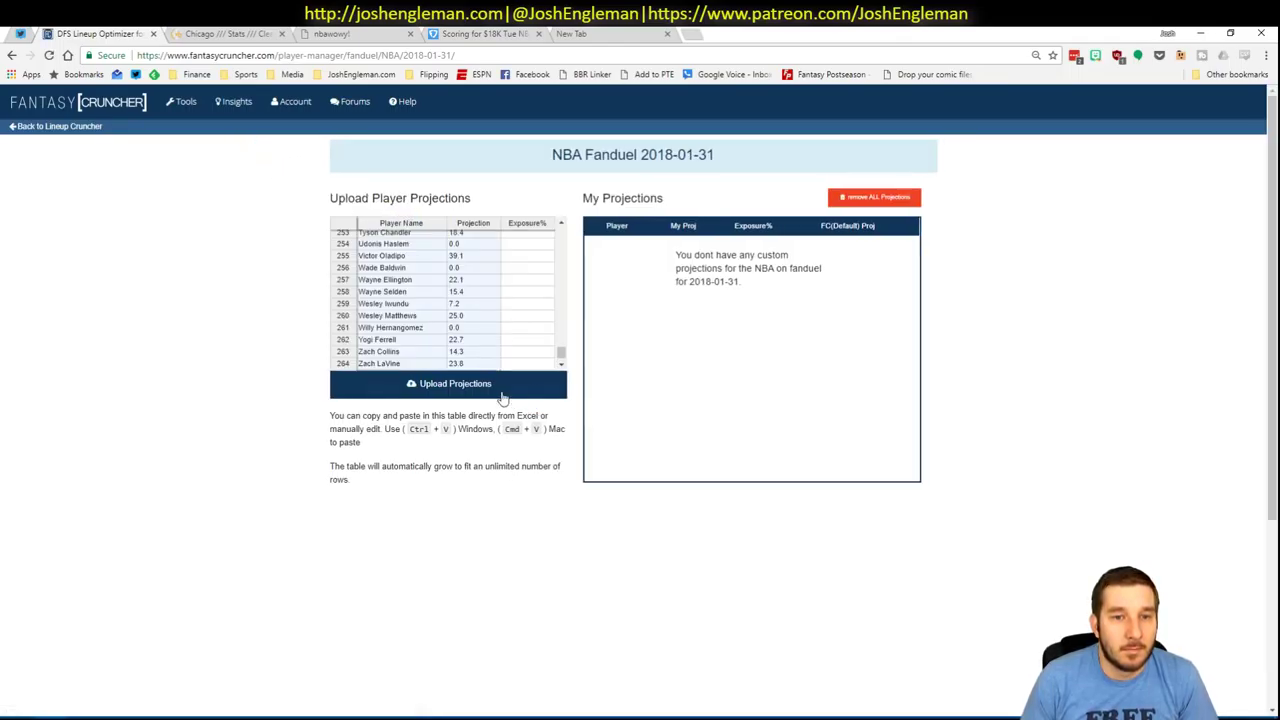
{"action": "left_click", "coordinate": [499, 395]}
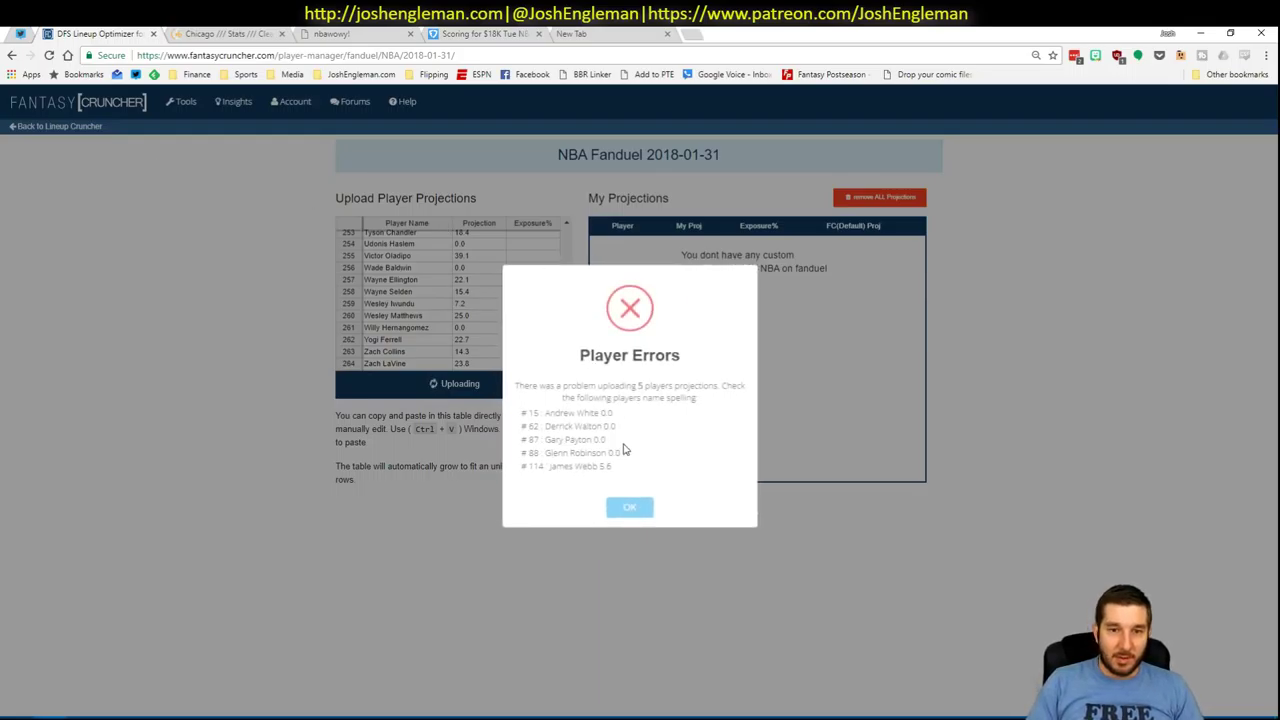
{"action": "left_click", "coordinate": [629, 506]}
{"action": "left_click", "coordinate": [84, 132]}
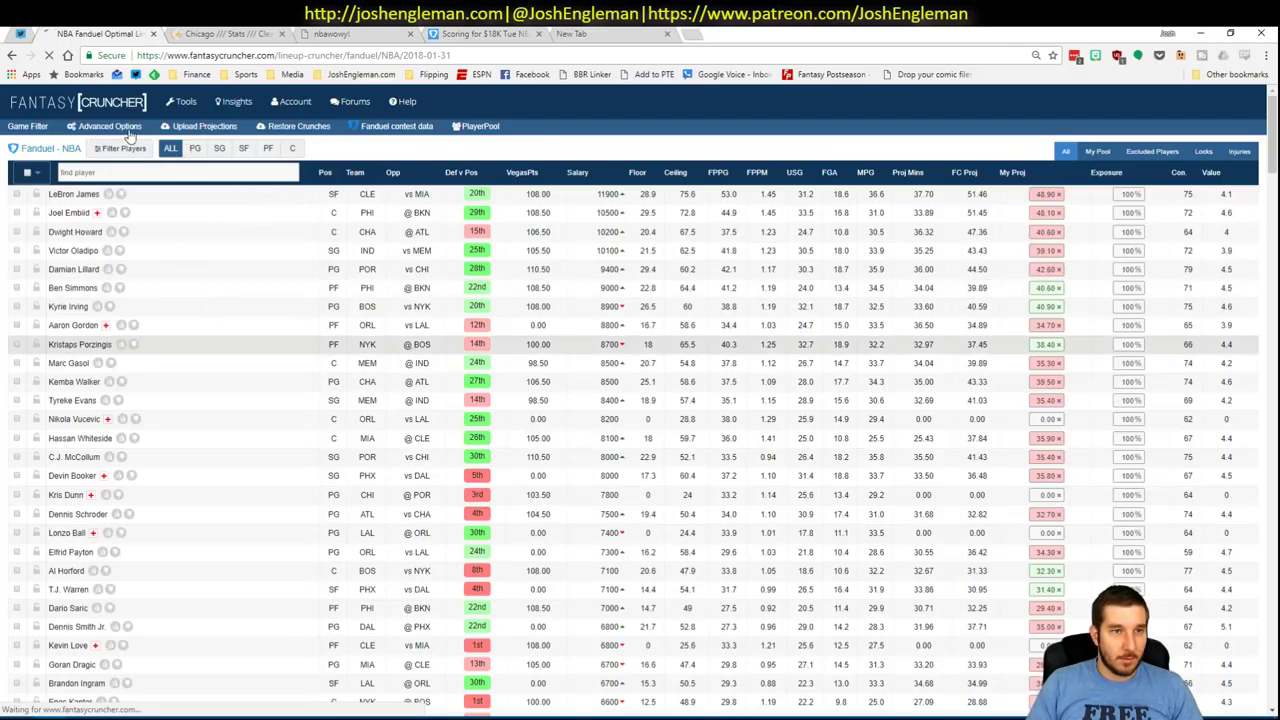
- Set the randomness to 10% in the advanced options and calculate 50 FanDuel lineups
{"action": "left_click", "coordinate": [126, 128]}
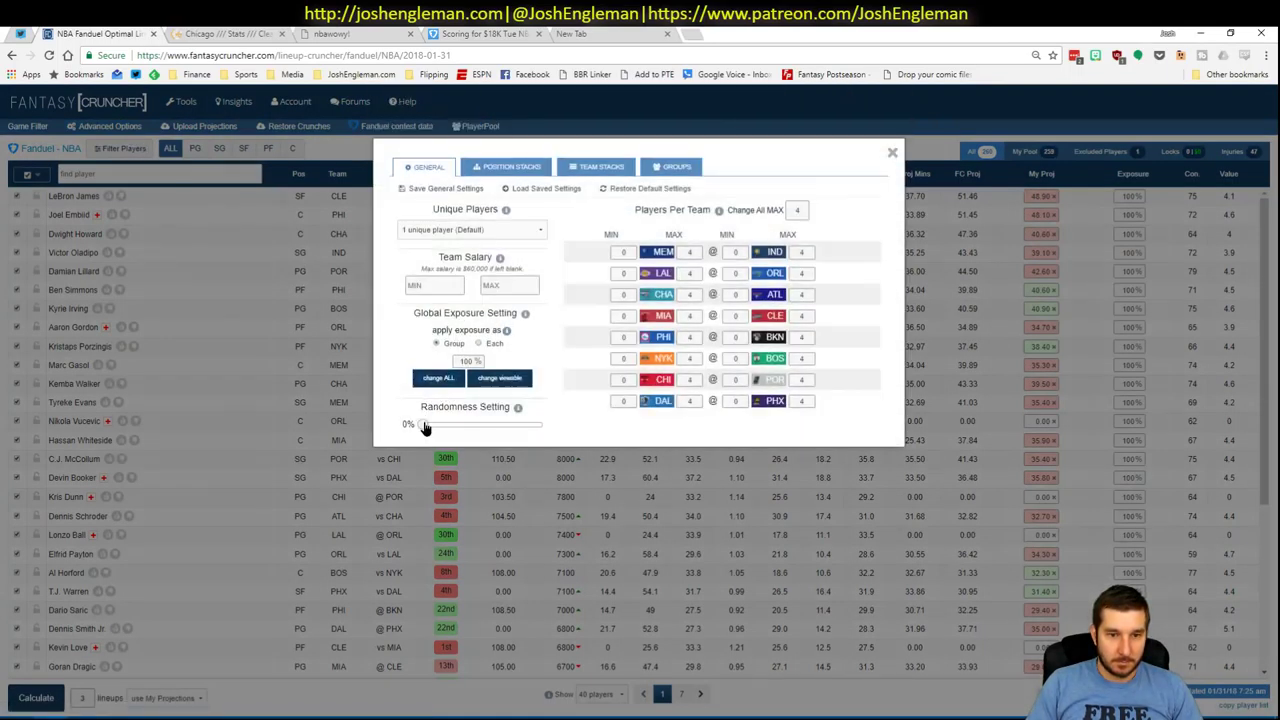
{"action": "left_click_drag", "start_coordinate": [423, 425], "coordinate": [439, 428]}
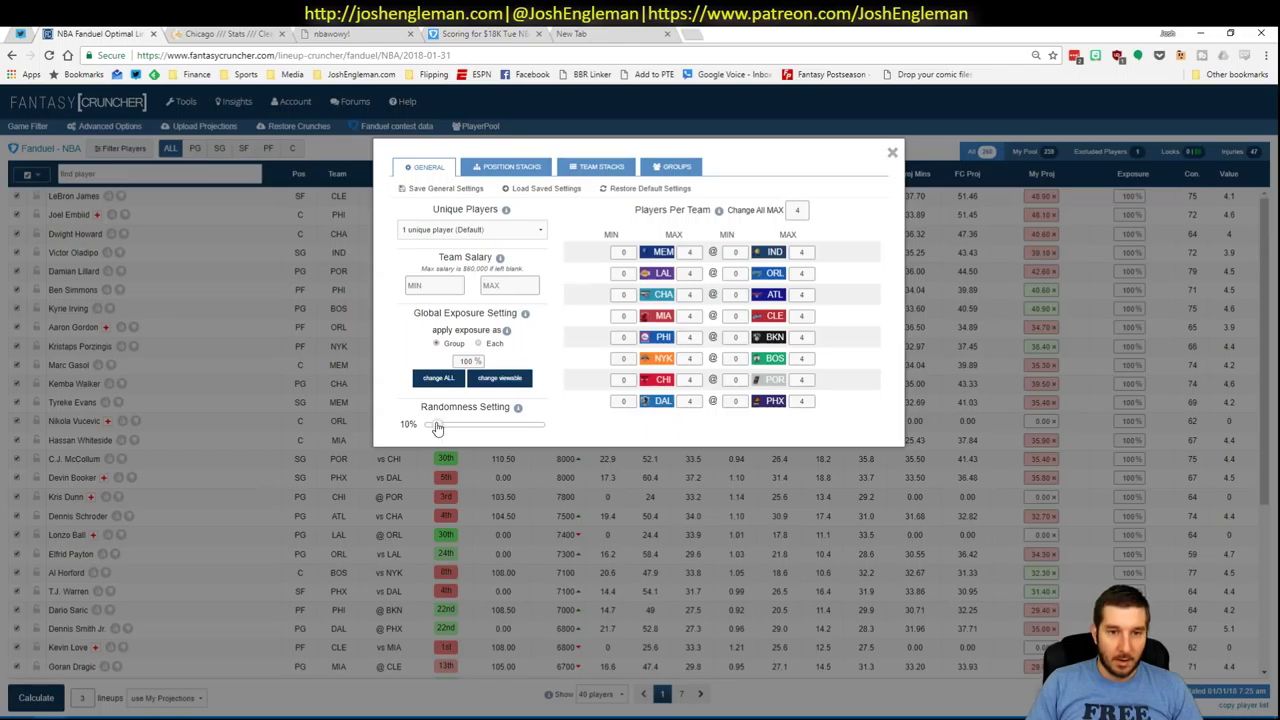
{"action": "left_click", "coordinate": [893, 156]}
{"action": "left_click", "coordinate": [83, 698]}
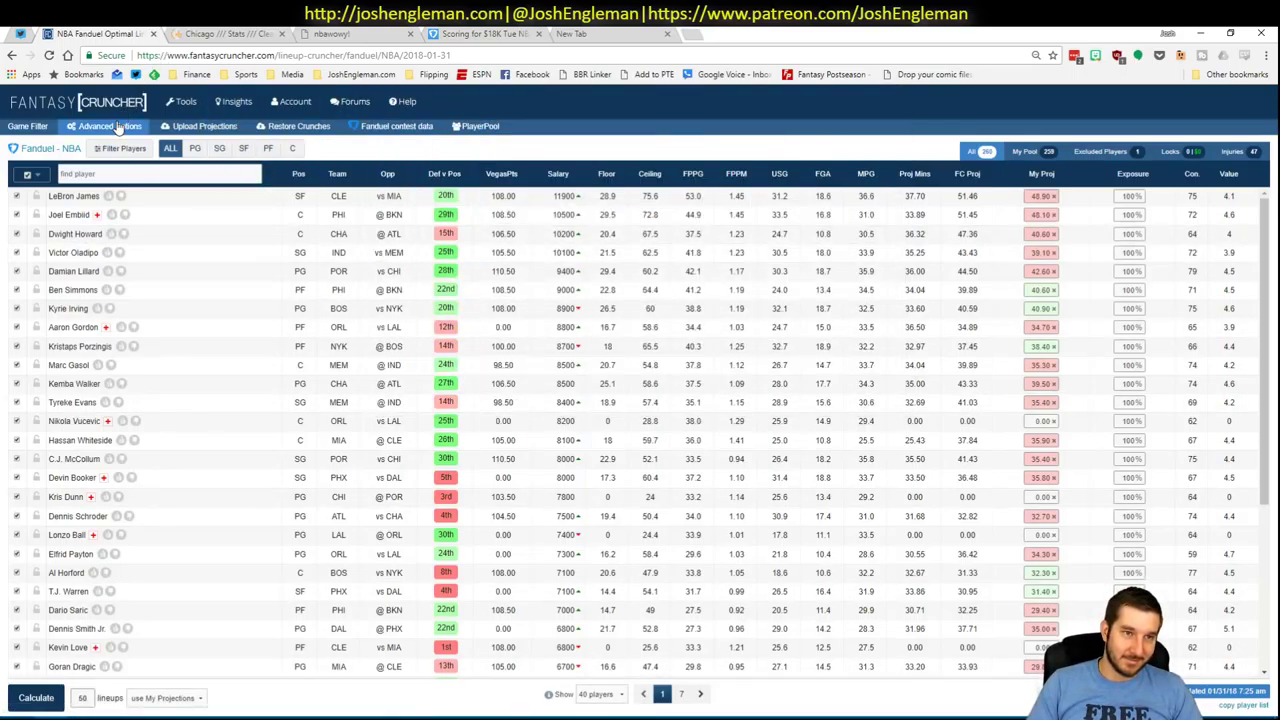
{"action": "left_click", "coordinate": [35, 697]}
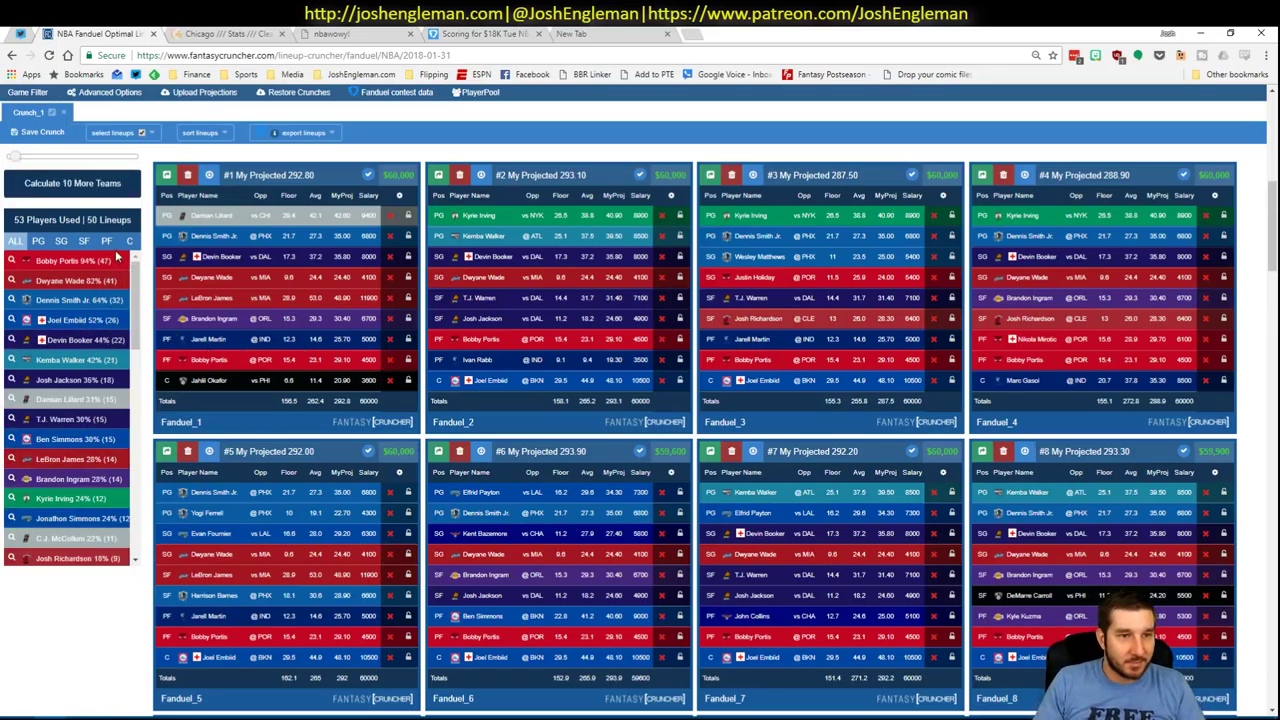
- Sort the lineups by My Projected and filter them to those containing Bobby Portis, Dwyane Wade and Dennis Smith Jr
{"action": "left_click", "coordinate": [203, 133]}
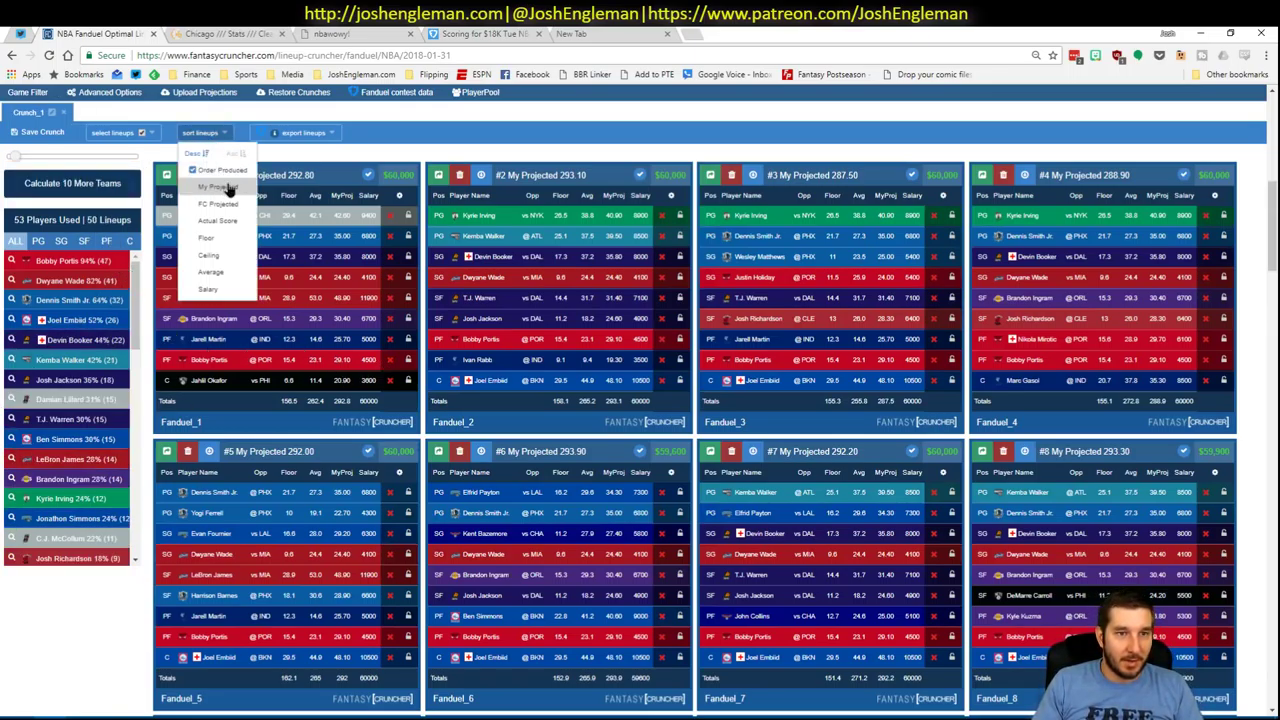
{"action": "left_click", "coordinate": [228, 188]}
{"action": "left_click", "coordinate": [14, 262]}
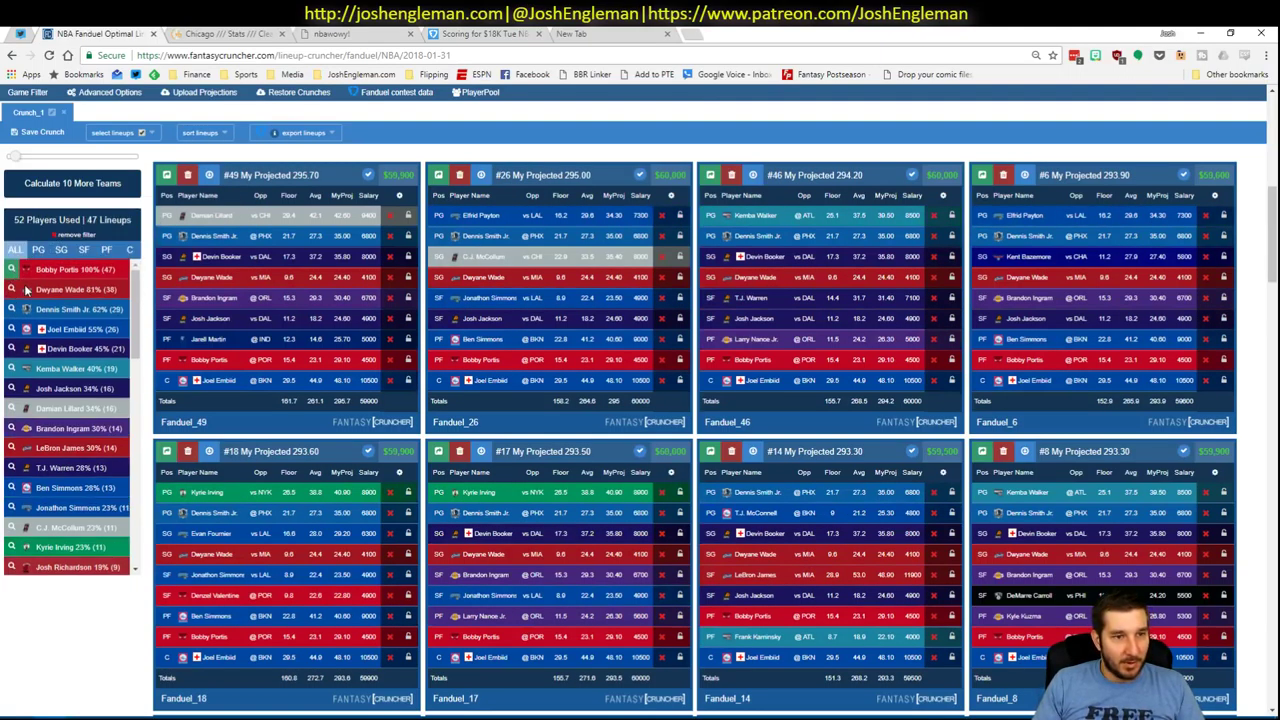
{"action": "left_click", "coordinate": [12, 289], "text": "ctrl"}
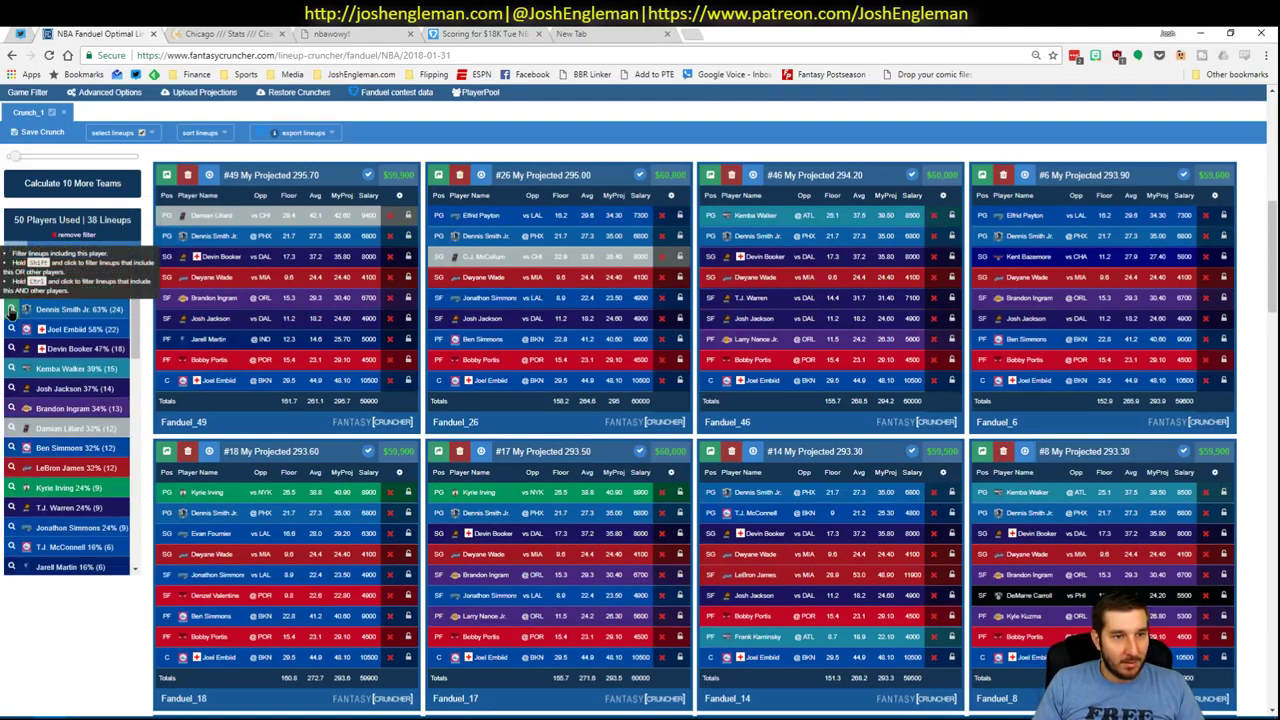
{"action": "left_click", "coordinate": [11, 310], "text": "ctrl"}
- Switch to Excel and examine the FD shortlist pivot by position and tier on the Daily sheet
{"action": "key", "text": "alt+Tab"}
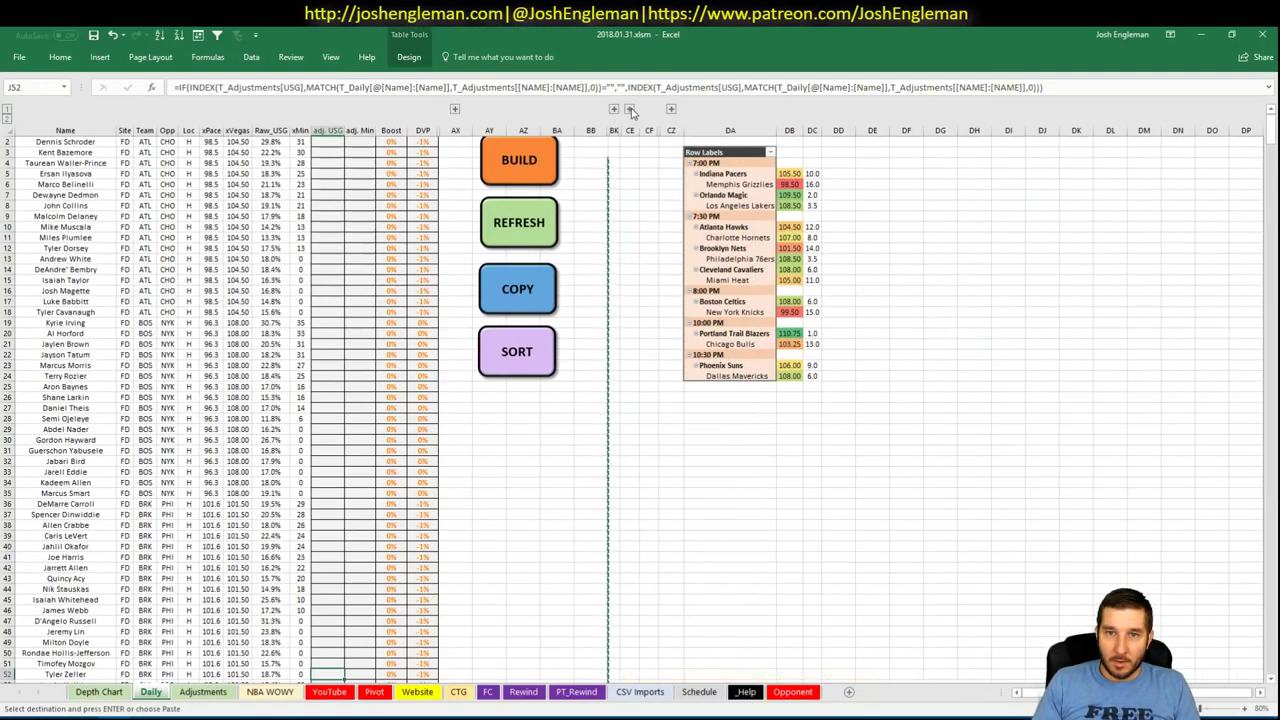
{"action": "left_click", "coordinate": [996, 256]}
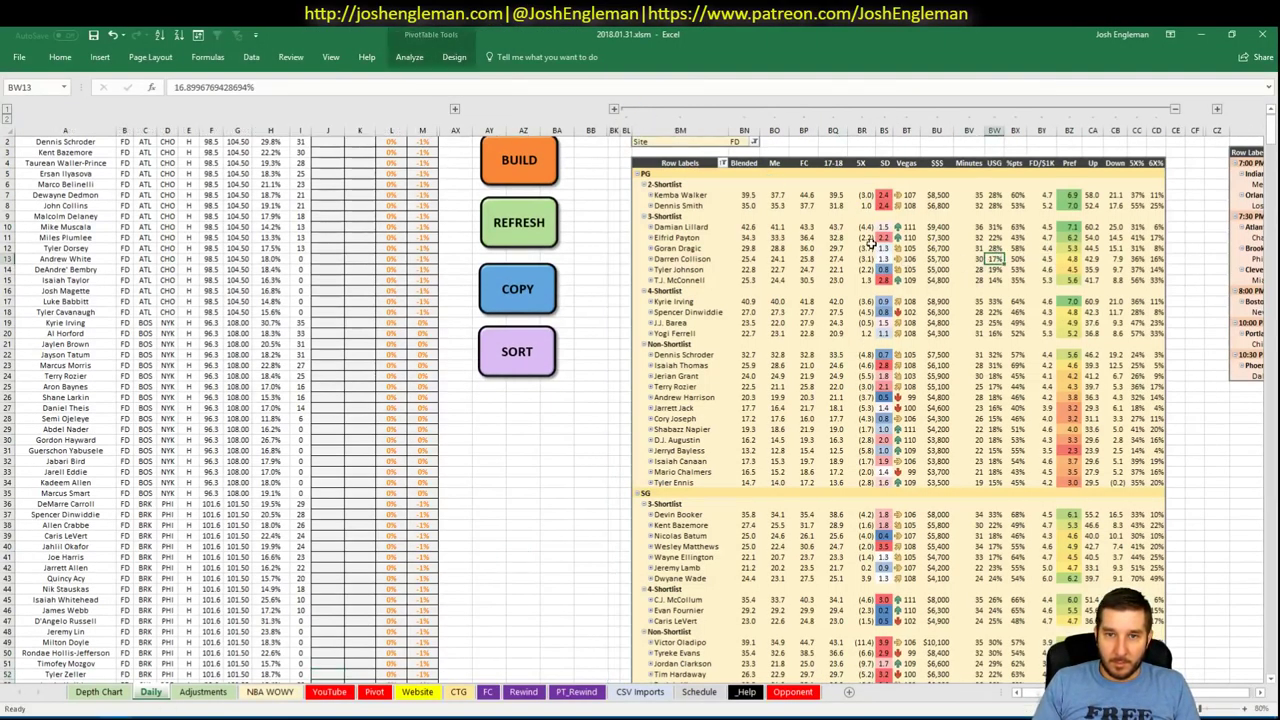
{"action": "scroll", "coordinate": [960, 252], "scroll_direction": "down", "scroll_amount": 18}
{"action": "scroll", "coordinate": [933, 252], "scroll_direction": "down", "scroll_amount": 13}
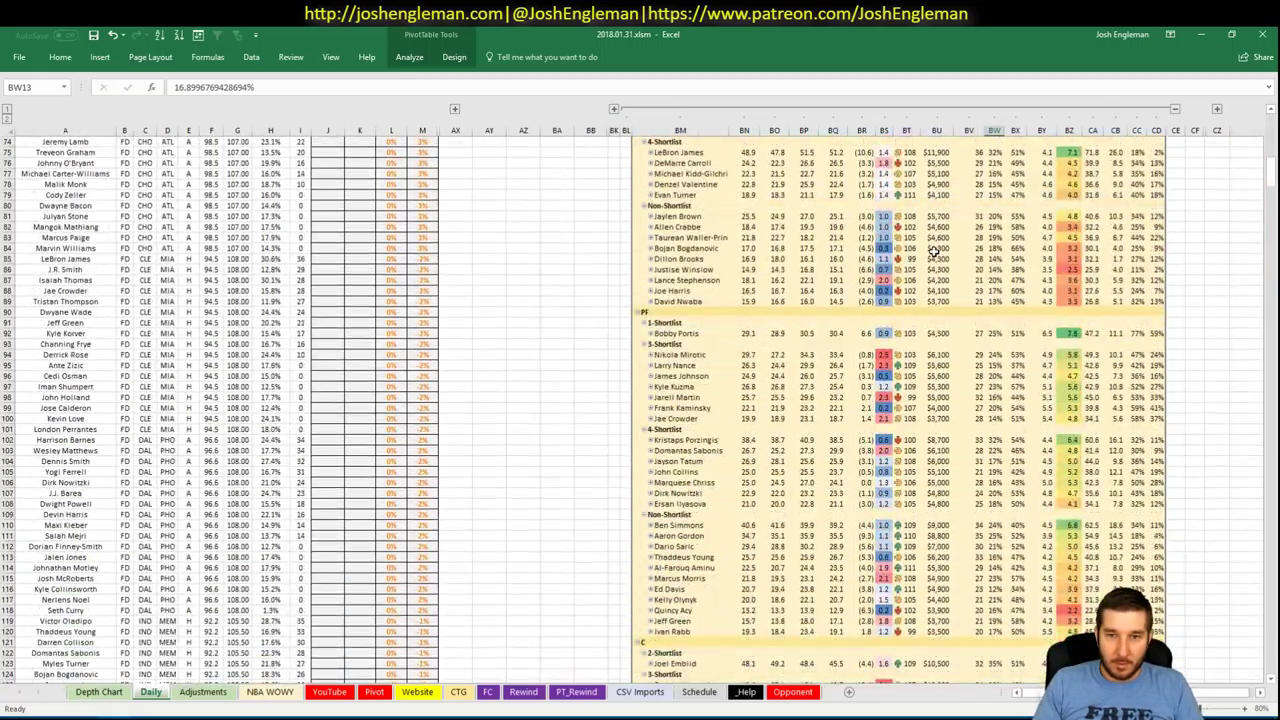
- Switch back to FantasyCruncher and add Joel Embiid and Kemba Walker to the lineup filter
{"action": "key", "text": "alt+Tab"}
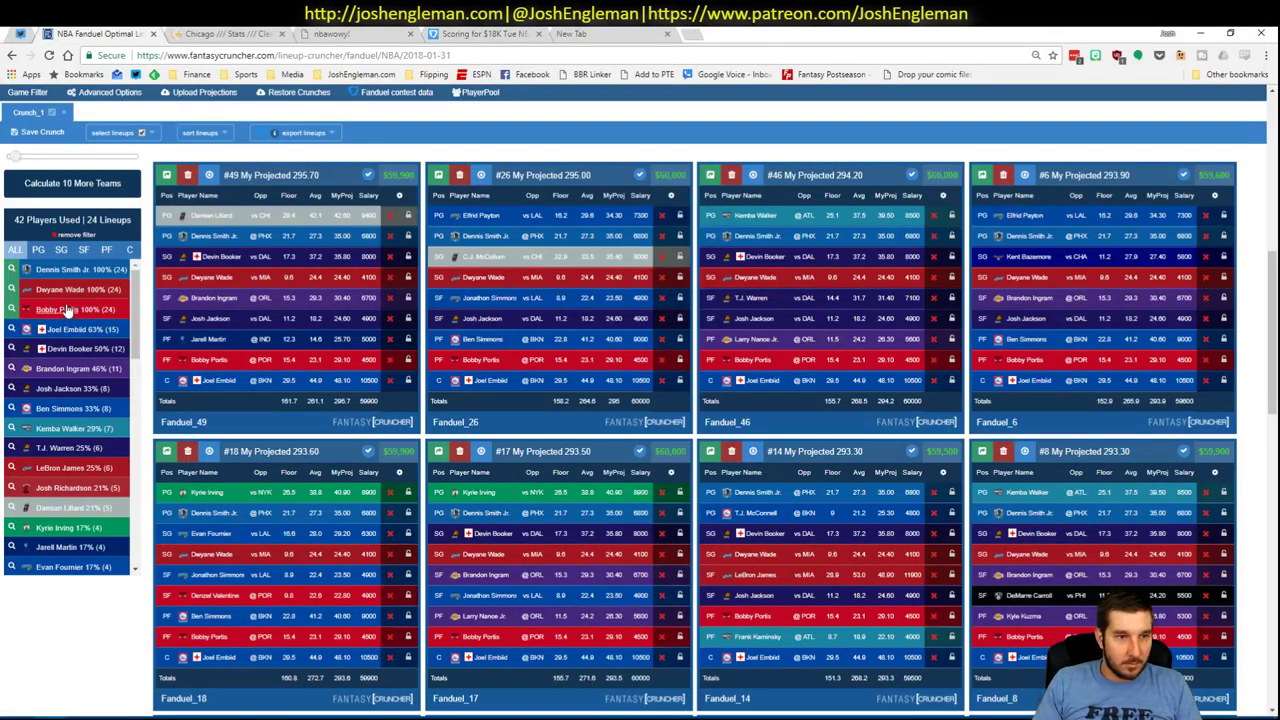
{"action": "left_click", "coordinate": [10, 330]}
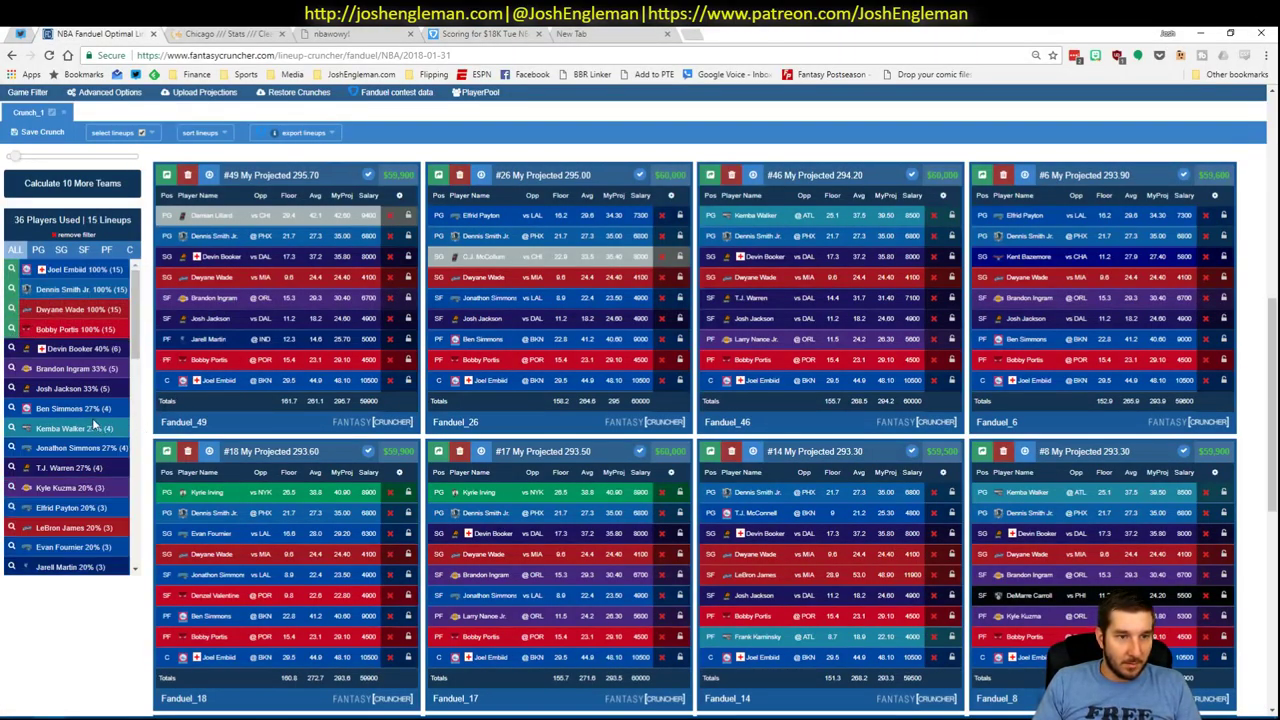
{"action": "left_click", "coordinate": [12, 428]}
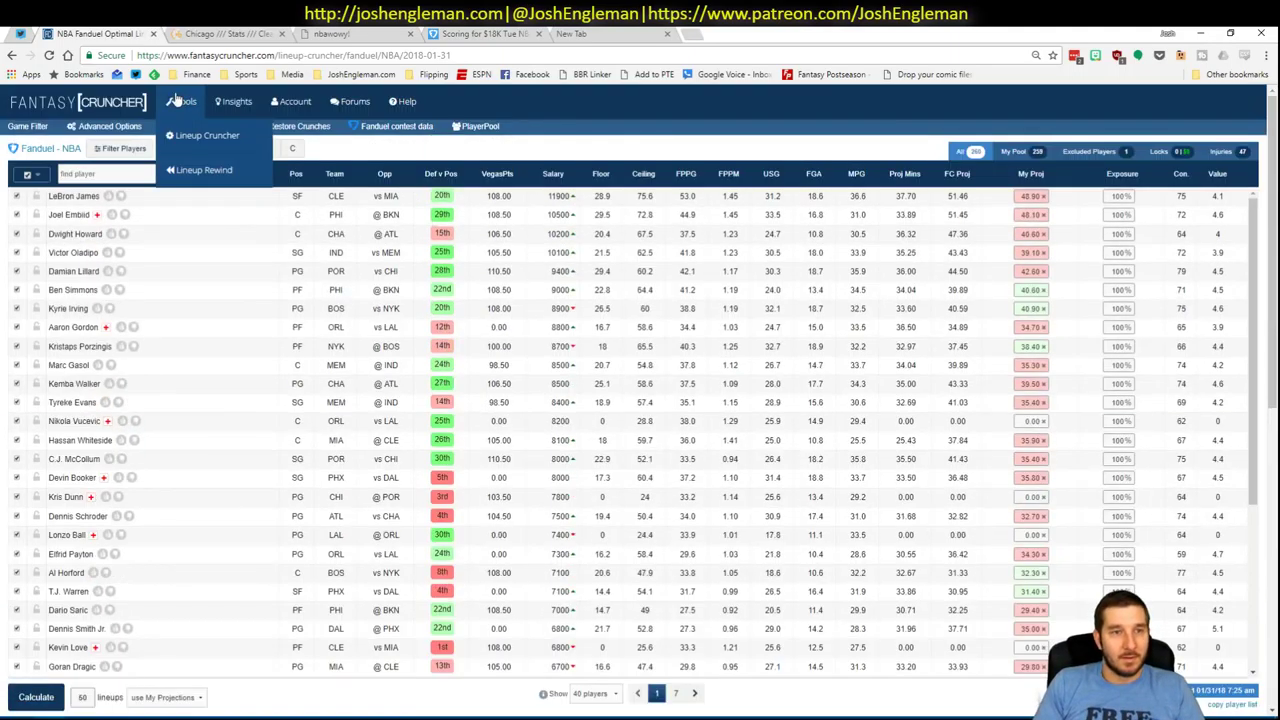
- Open the Lineup Cruncher for DraftKings NBA
{"action": "left_click", "coordinate": [181, 101]}
{"action": "mouse_move", "coordinate": [207, 135]}
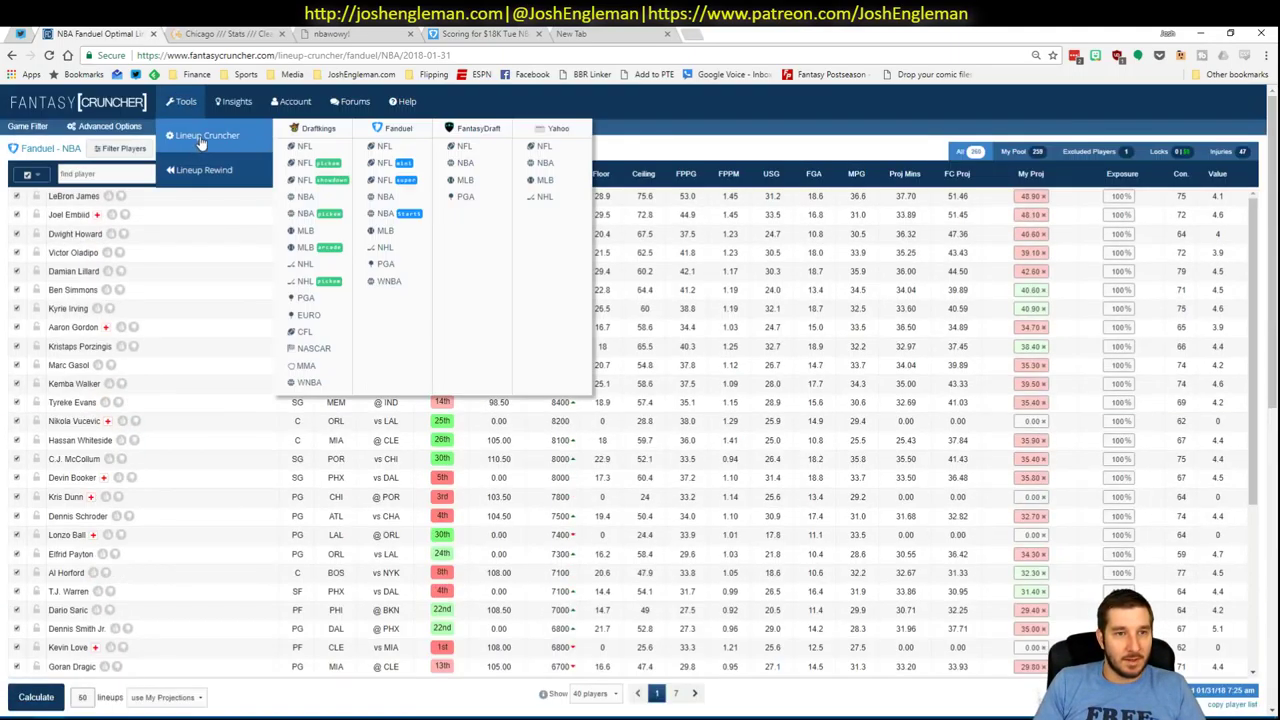
{"action": "left_click", "coordinate": [330, 202]}
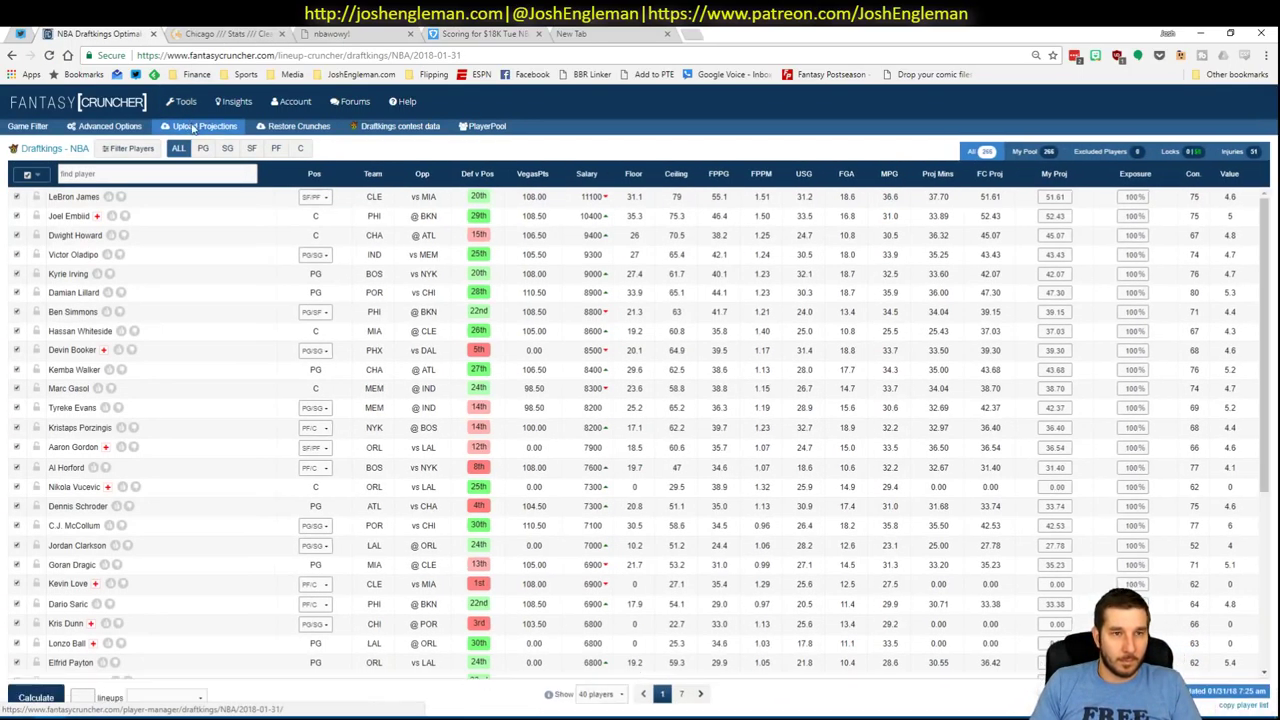
- Copy the player projections from Excel's Daily sheet for the DraftKings upload and return to FantasyCruncher
{"action": "key", "text": "alt+Tab"}
{"action": "scroll", "coordinate": [494, 288], "scroll_direction": "up", "scroll_amount": 10}
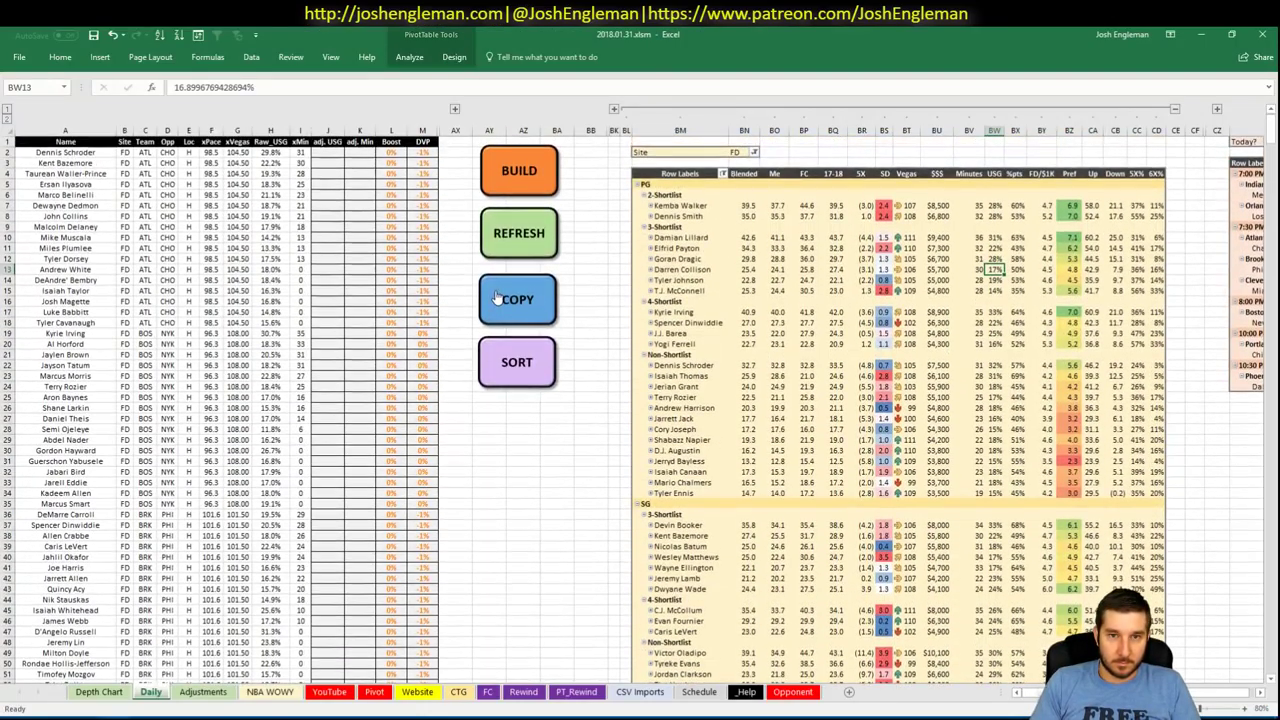
{"action": "left_click", "coordinate": [500, 298]}
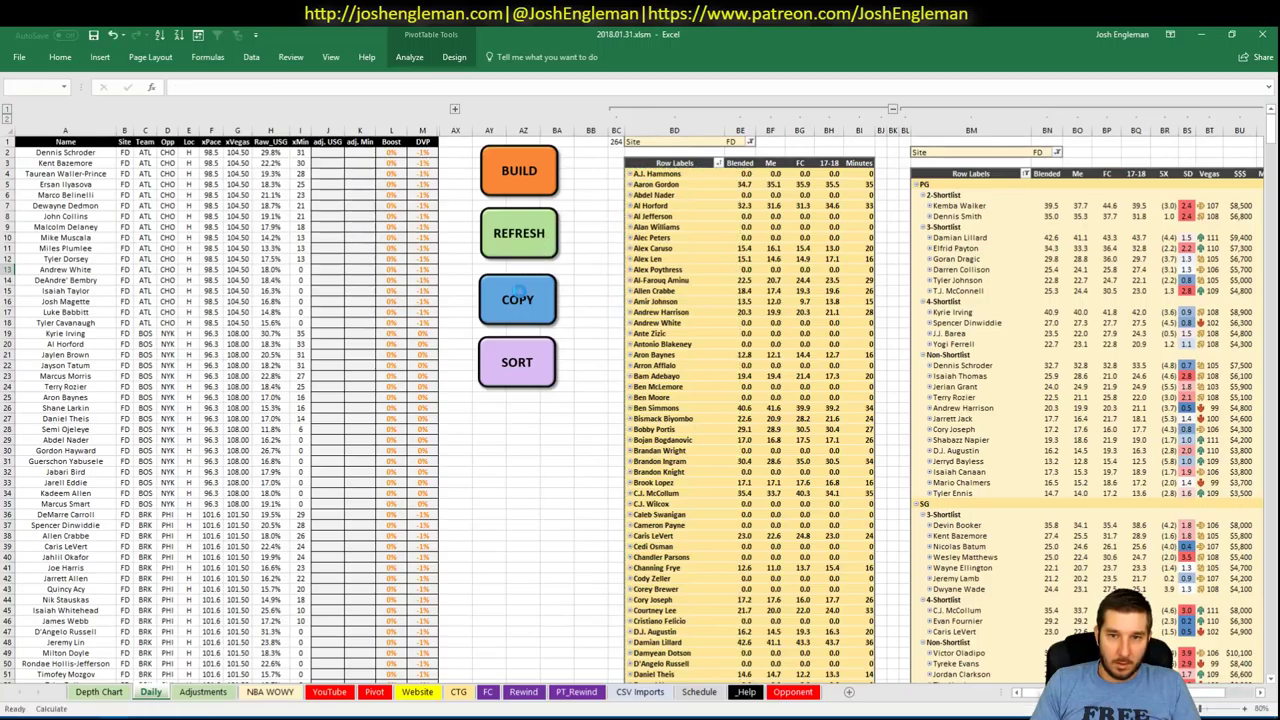
{"action": "key", "text": "alt+Tab"}
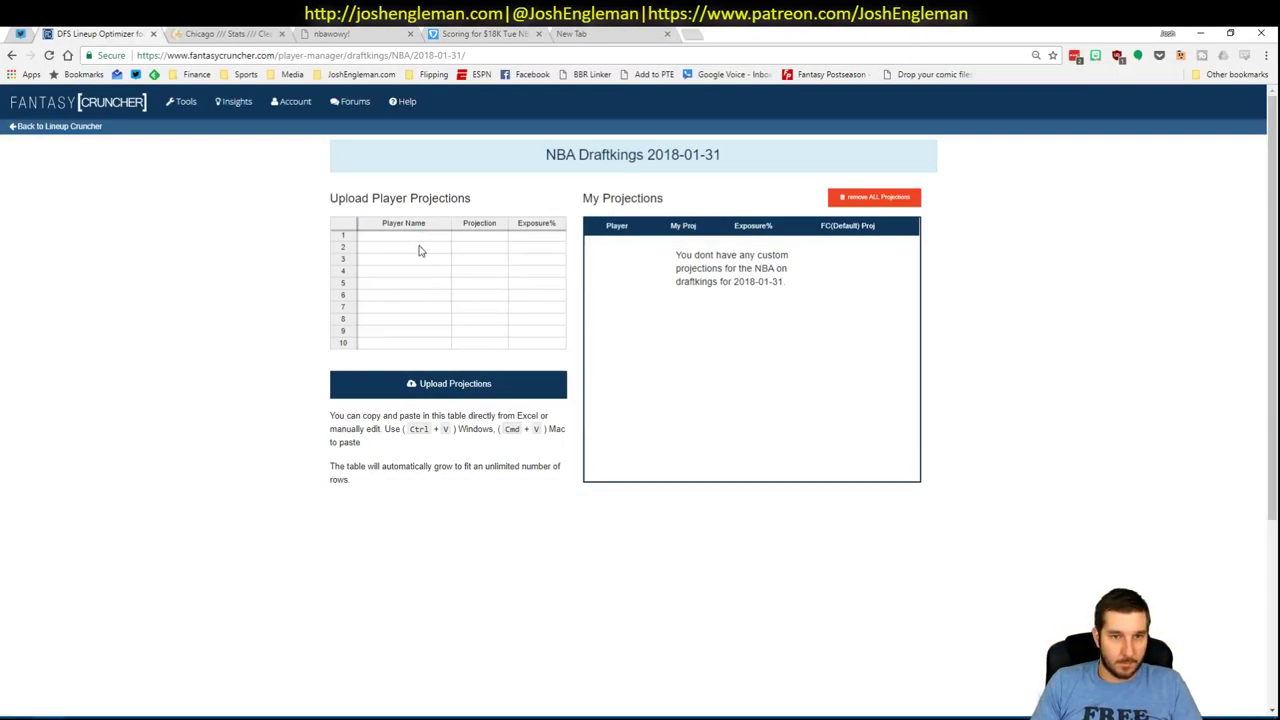
- Paste the copied player projections into the DraftKings upload table, upload them and dismiss the player errors
{"action": "key", "text": "ctrl+v"}
{"action": "left_click", "coordinate": [488, 385]}
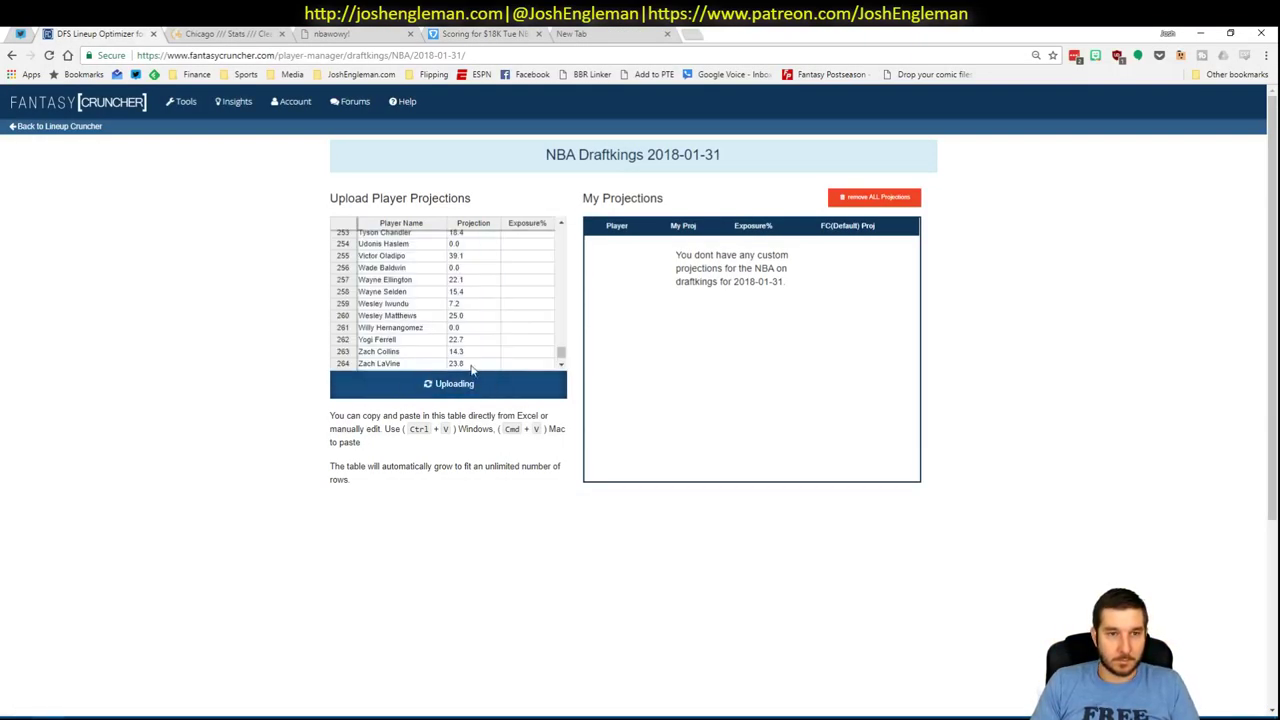
{"action": "left_click", "coordinate": [20, 35]}
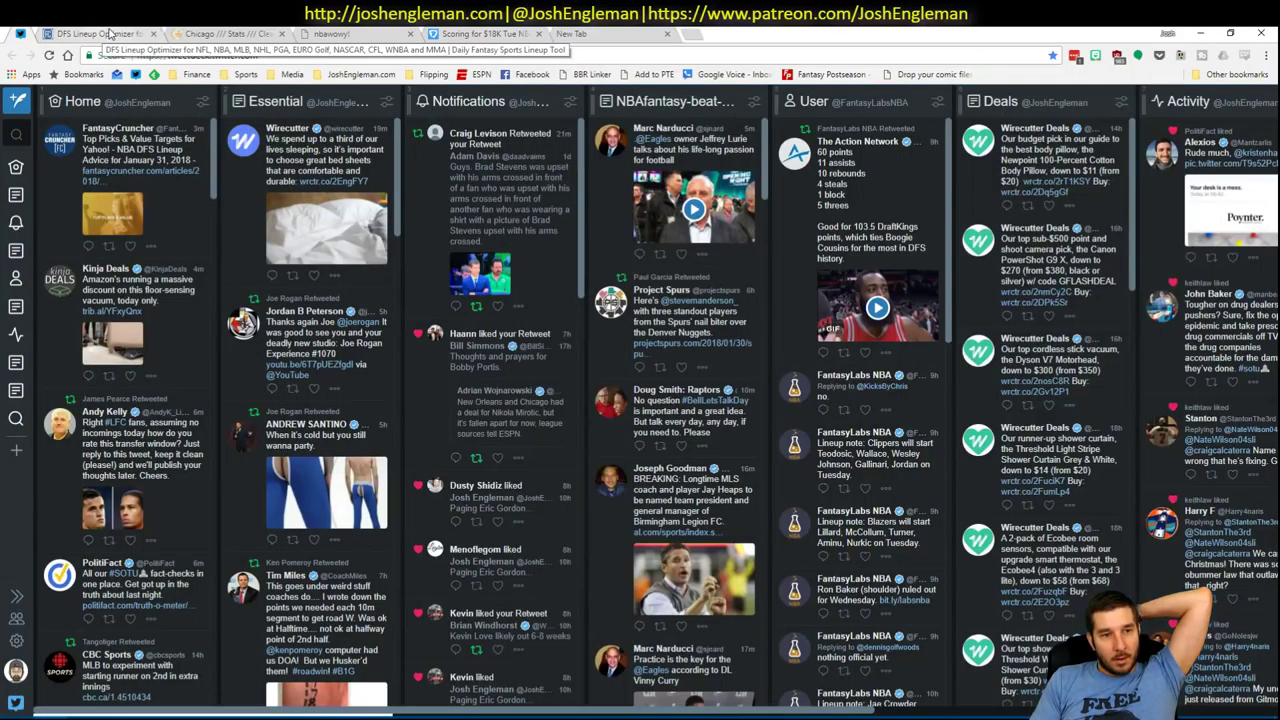
{"action": "left_click", "coordinate": [112, 34]}
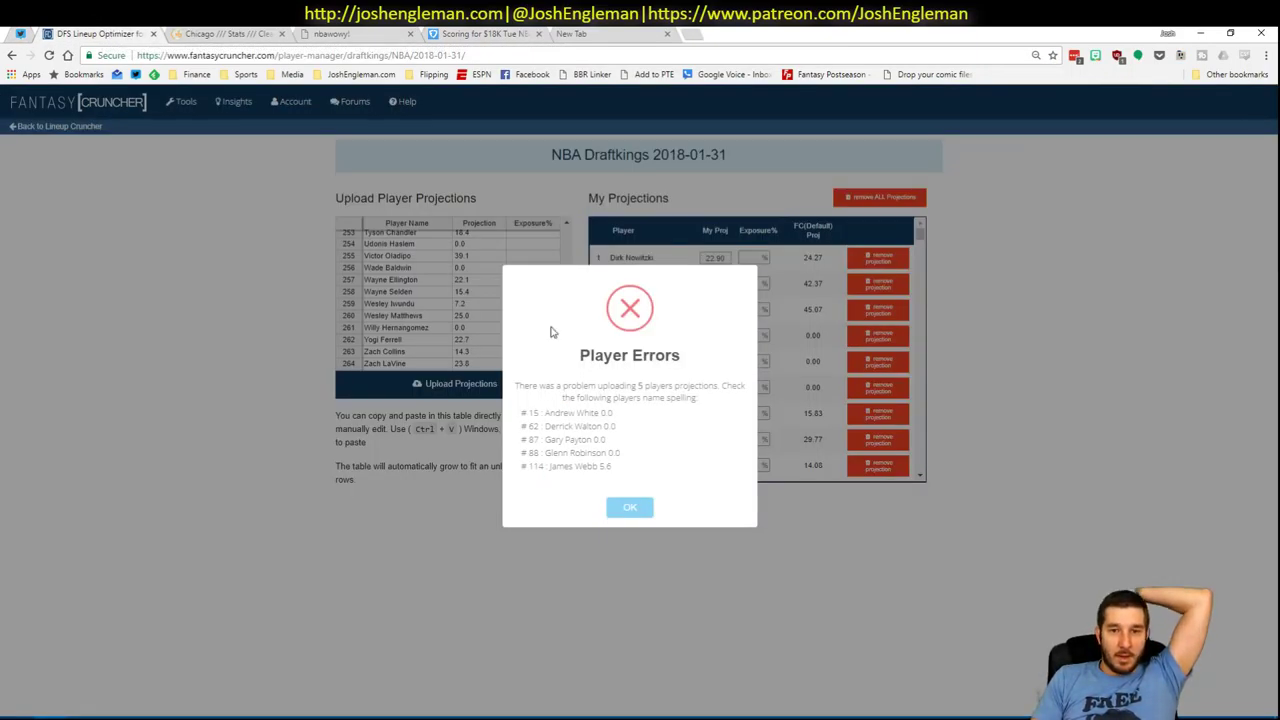
{"action": "left_click", "coordinate": [630, 506]}
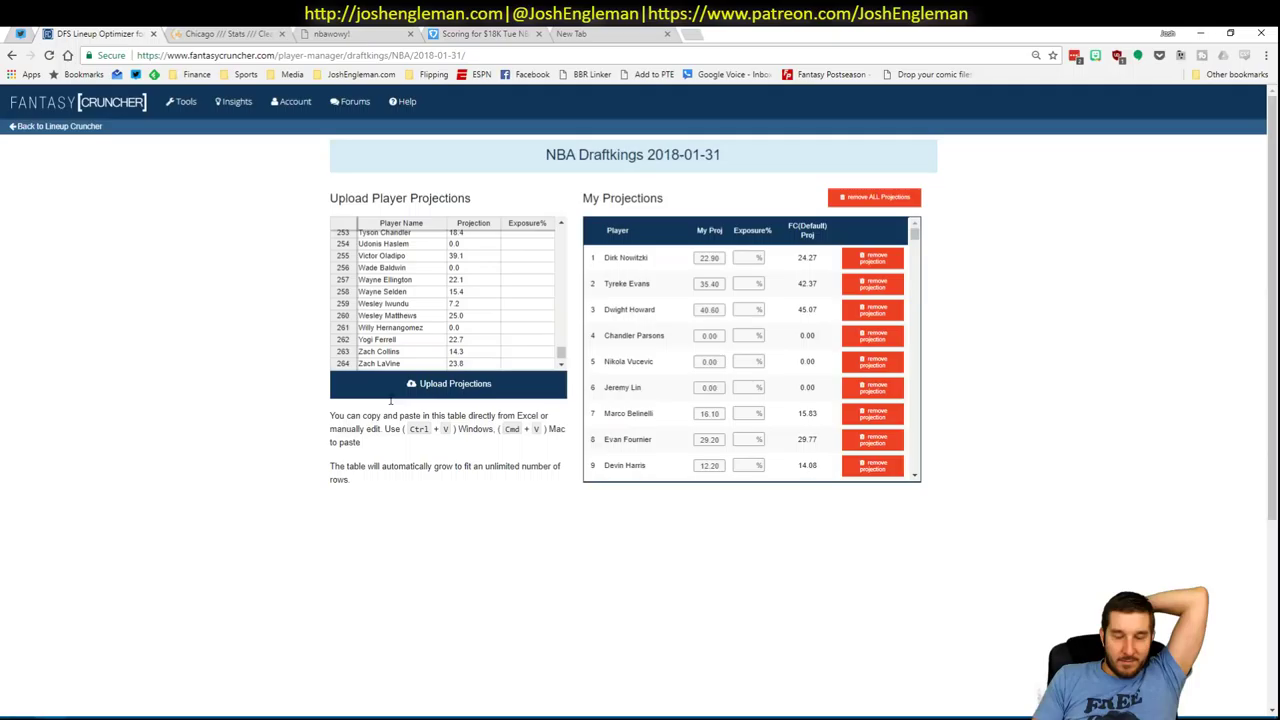
- Return to the Lineup Cruncher and set the 50 DraftKings lineups to use My Projections
{"action": "left_click", "coordinate": [80, 128]}
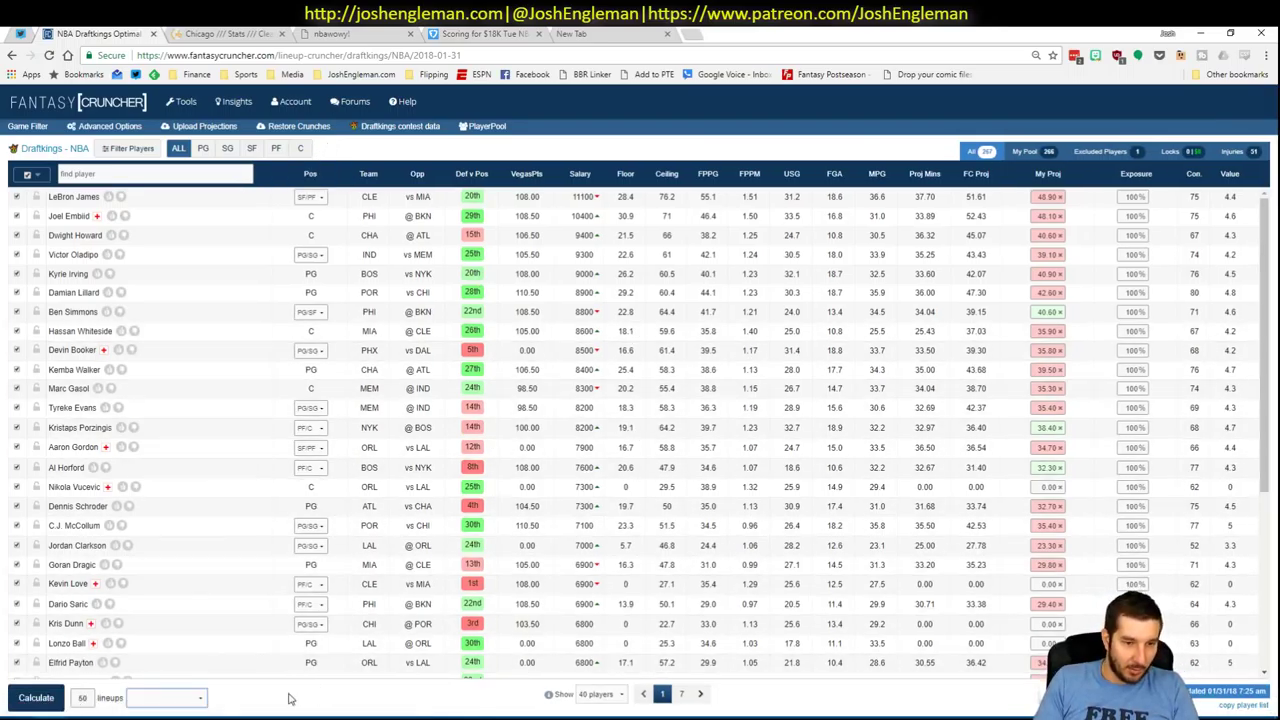
{"action": "left_click", "coordinate": [166, 699]}
{"action": "left_click", "coordinate": [175, 645]}
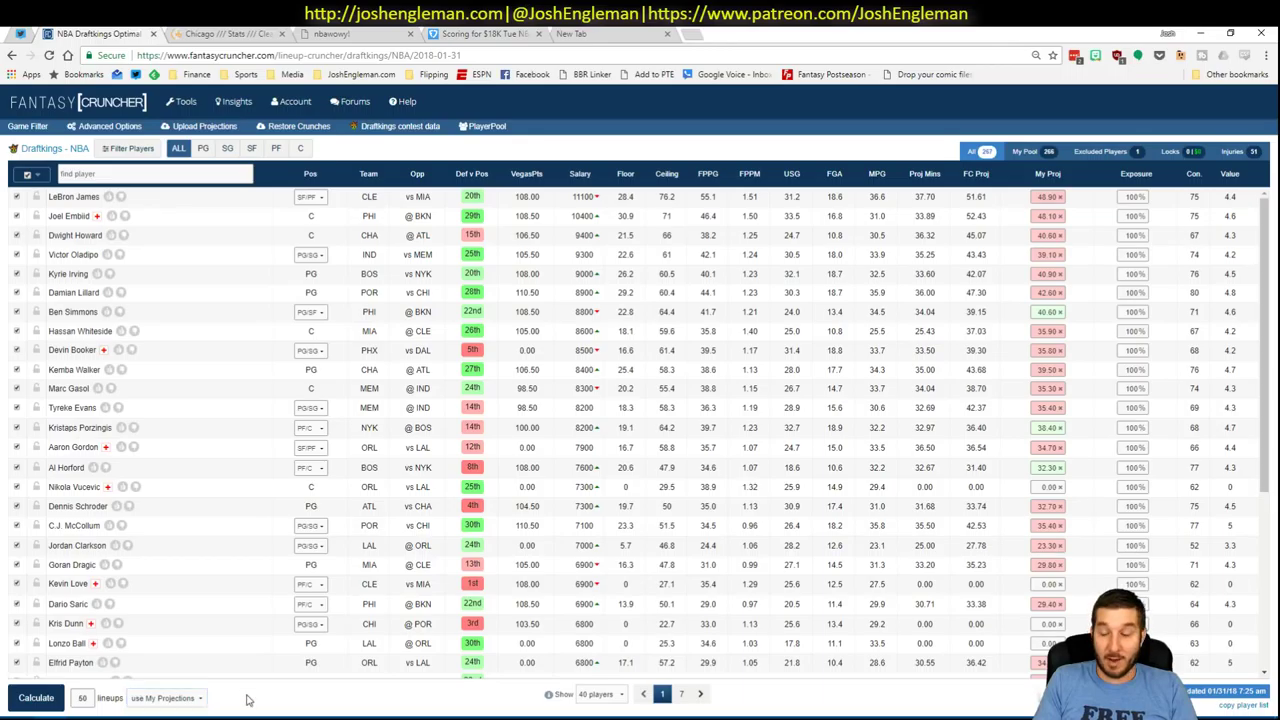
- Raise the Randomness Setting to about 7% in the advanced options and calculate the 50 DraftKings lineups
{"action": "left_click", "coordinate": [110, 126]}
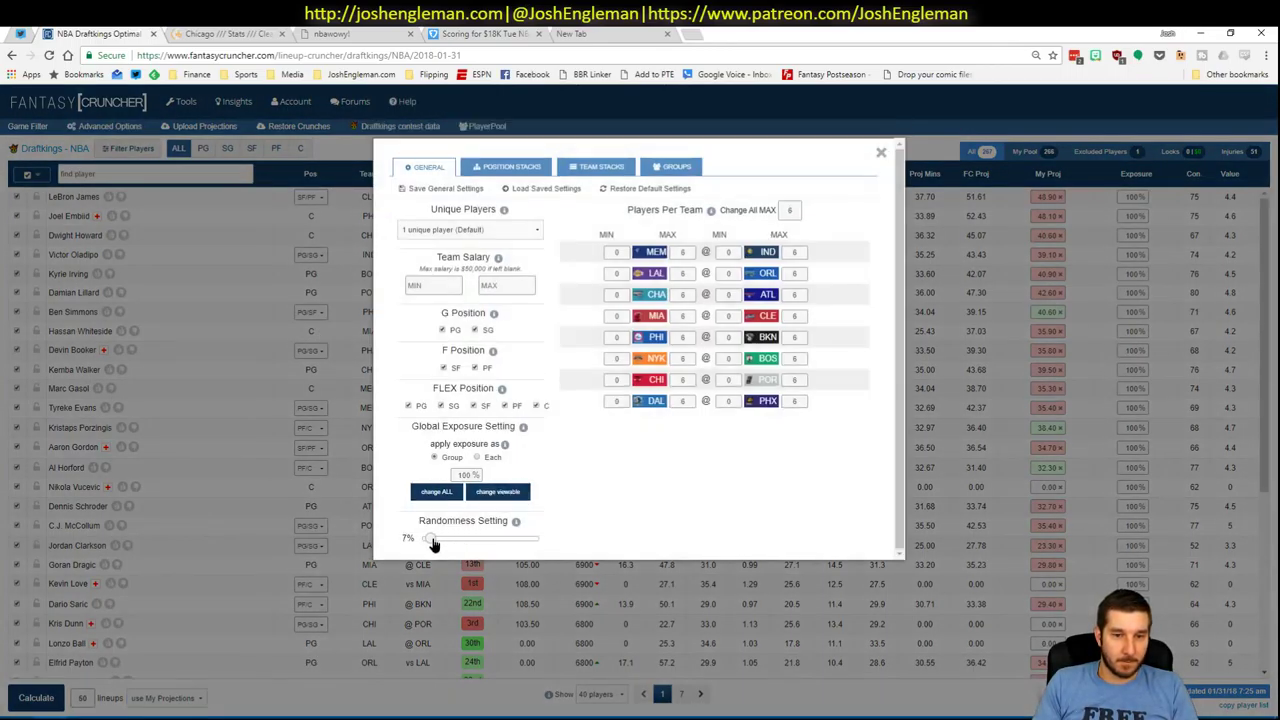
{"action": "left_click_drag", "start_coordinate": [426, 538], "coordinate": [436, 538]}
{"action": "left_click", "coordinate": [881, 152]}
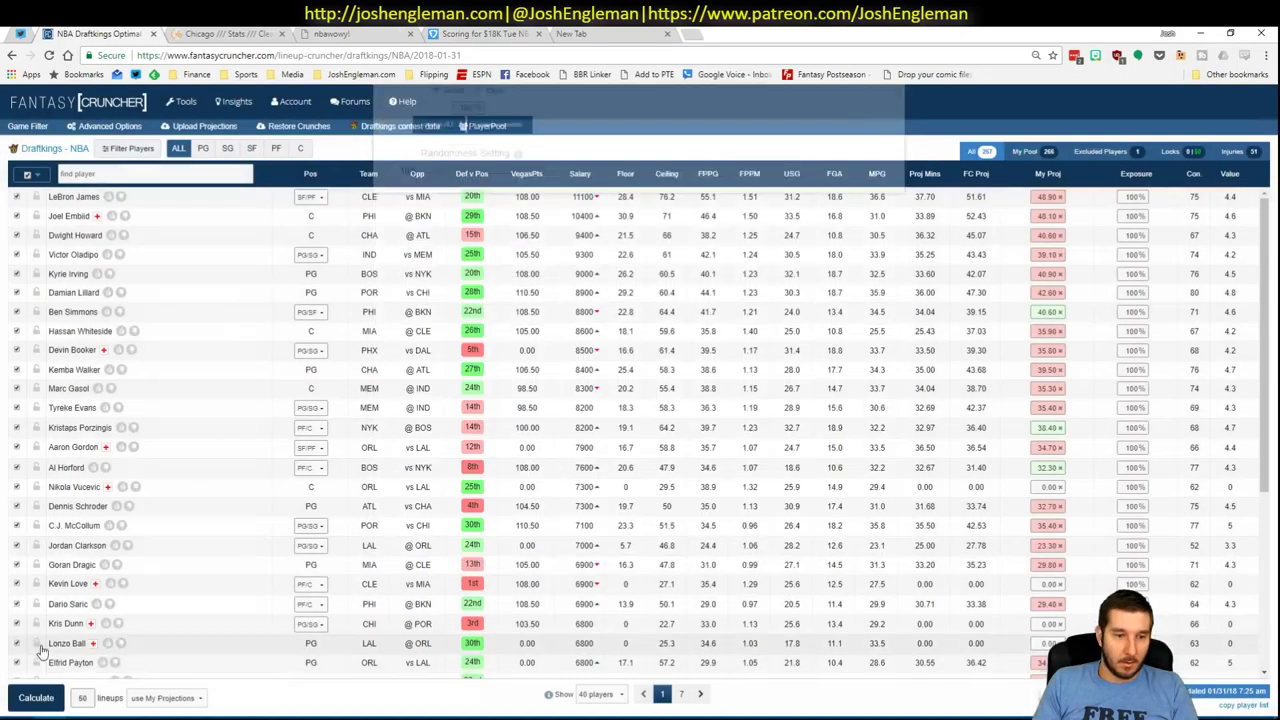
{"action": "left_click", "coordinate": [36, 697]}
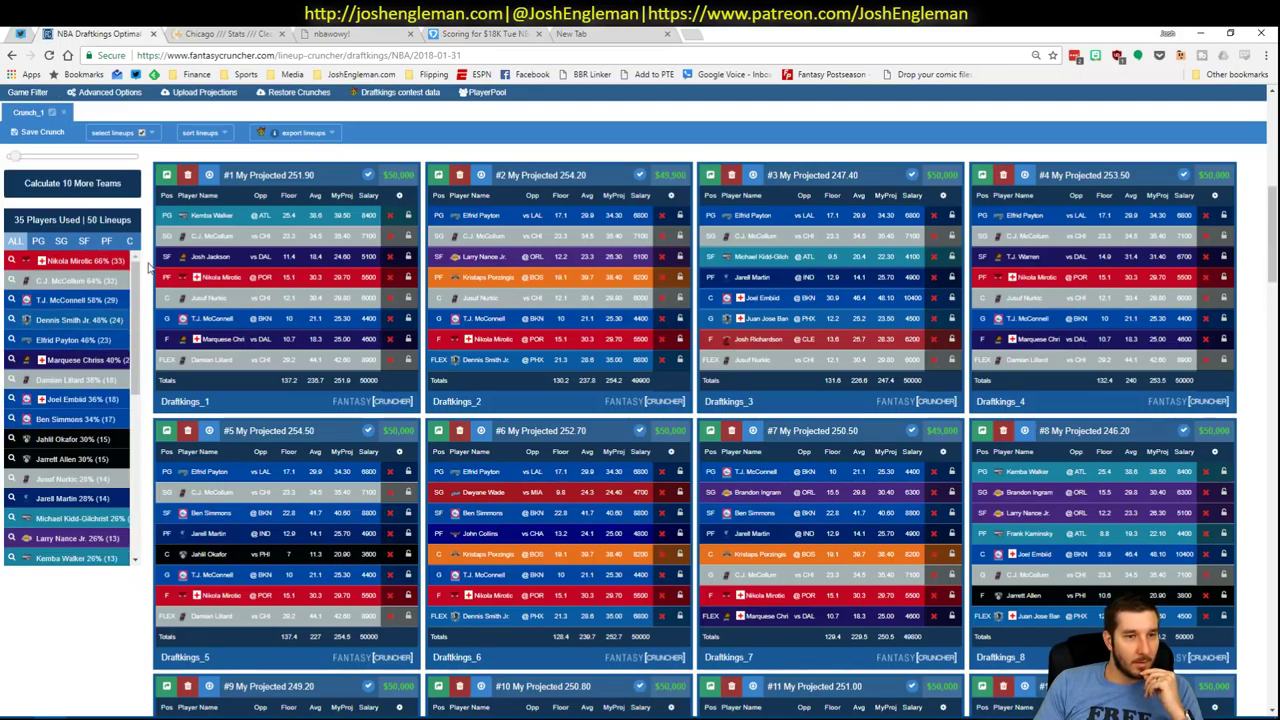
- Filter the lineups to those containing Nikola Mirotic, Dennis Smith Jr. and Jahlil Okafor, and sort them by projected points, highest first
{"action": "left_click", "coordinate": [12, 262]}
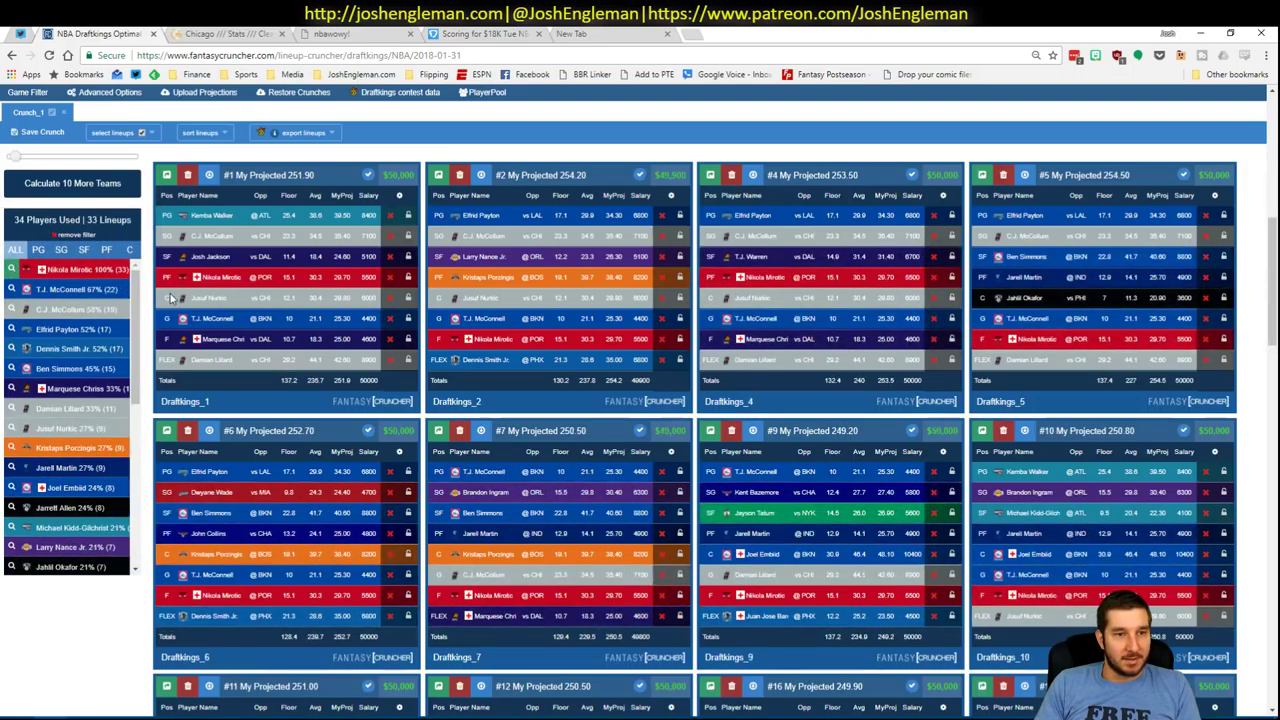
{"action": "left_click", "coordinate": [12, 348]}
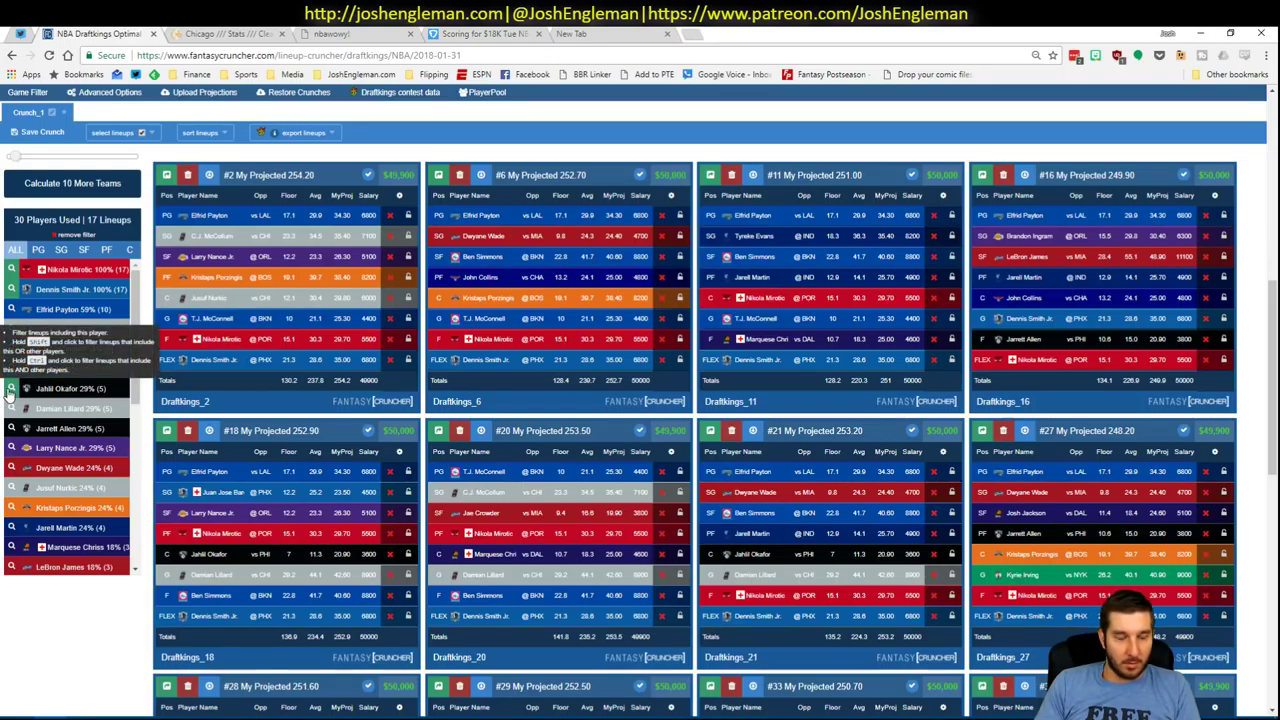
{"action": "left_click", "coordinate": [11, 390]}
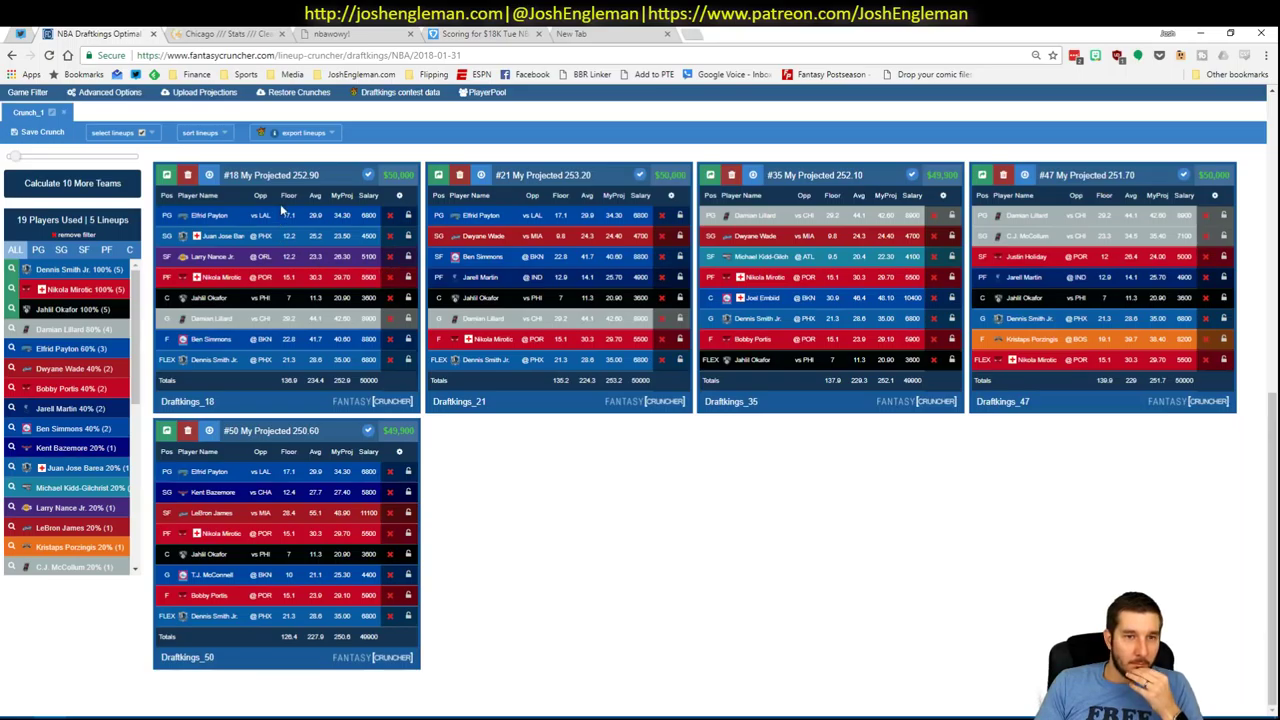
{"action": "left_click", "coordinate": [200, 132]}
{"action": "left_click", "coordinate": [210, 193]}
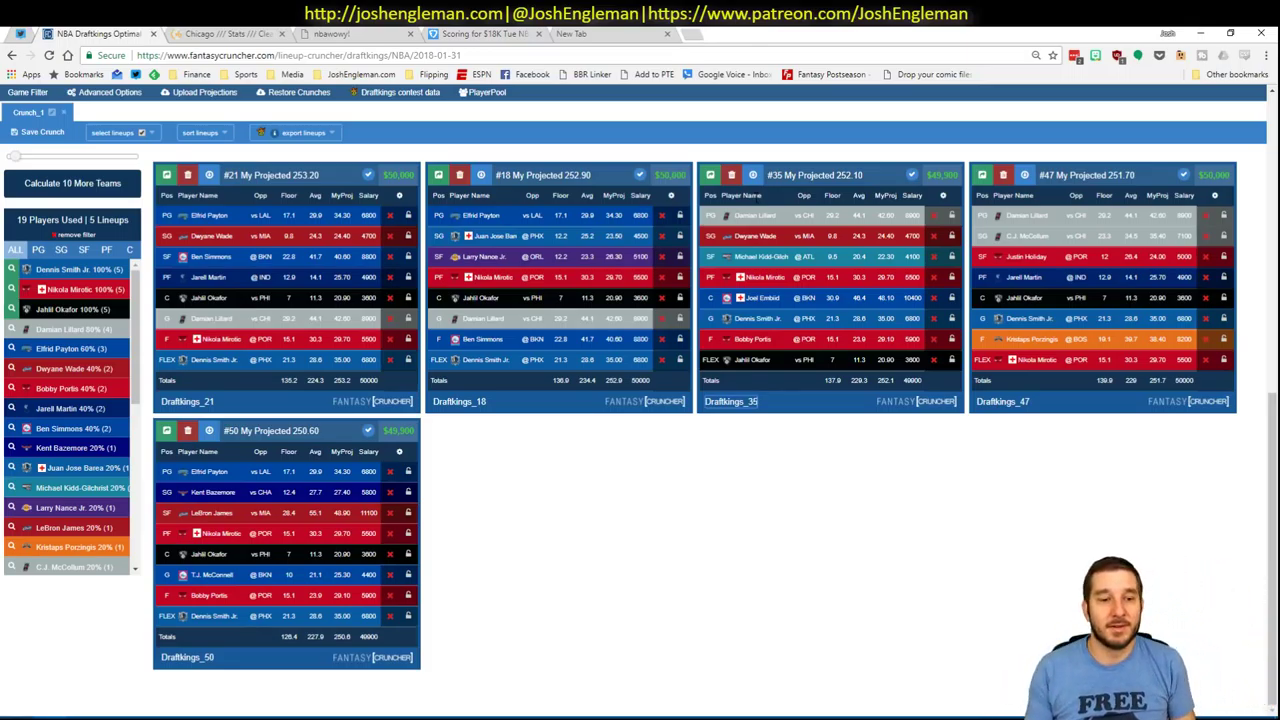
- Switch to the 2018.01.31 workbook in Excel and view the YouTube sheet
{"action": "key", "text": "alt+Tab"}
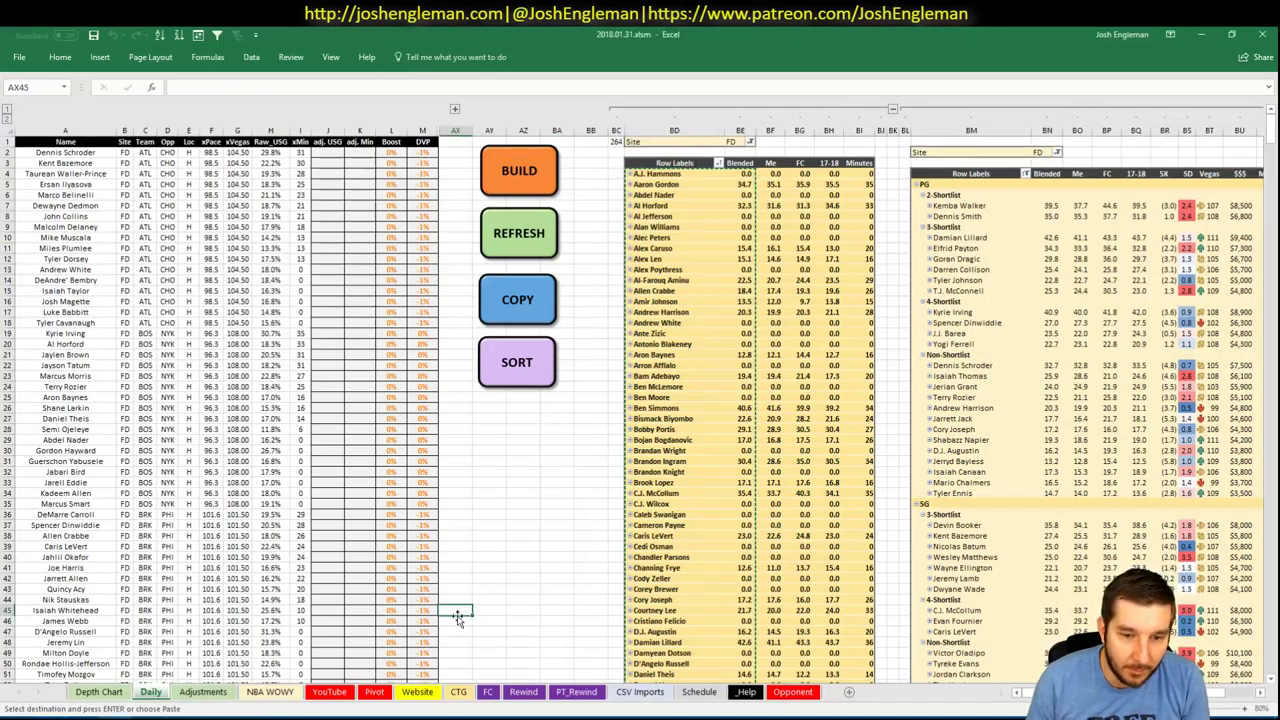
{"action": "left_click", "coordinate": [329, 691]}
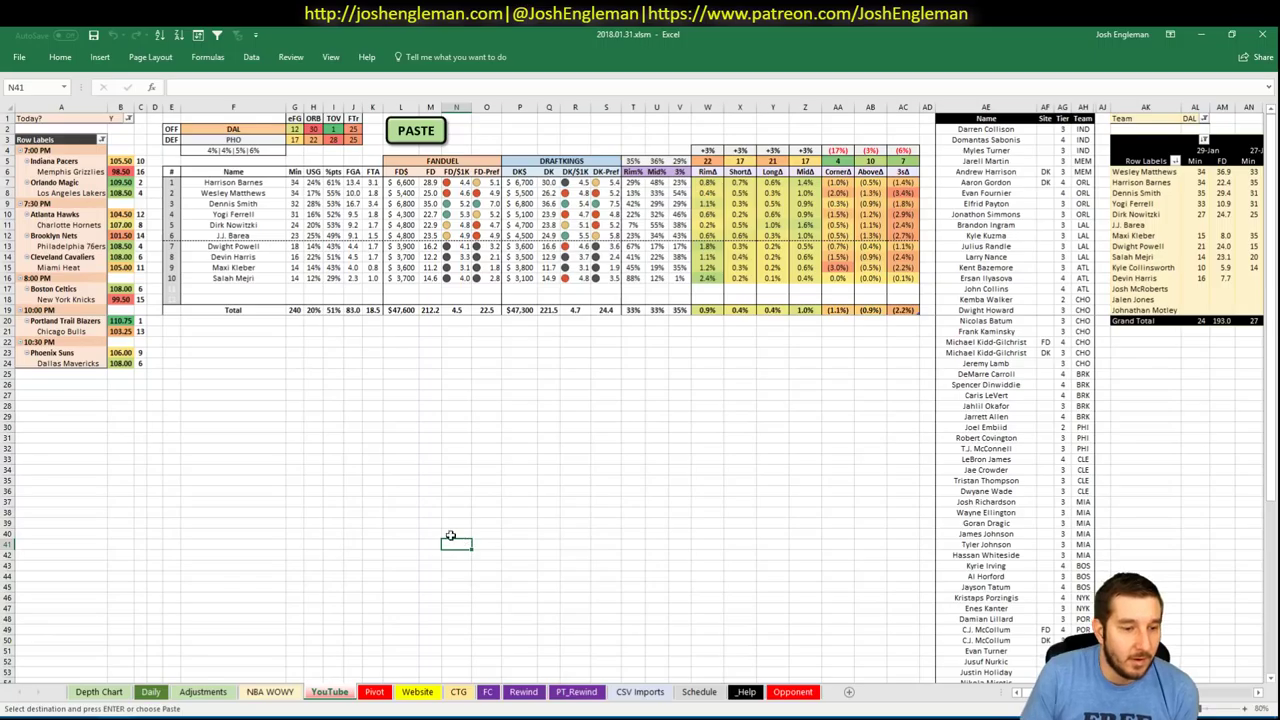
- Switch to a new tab in Chrome, search Google for "nba schedule" and open the full list of NBA games
{"action": "key", "text": "alt+Tab"}
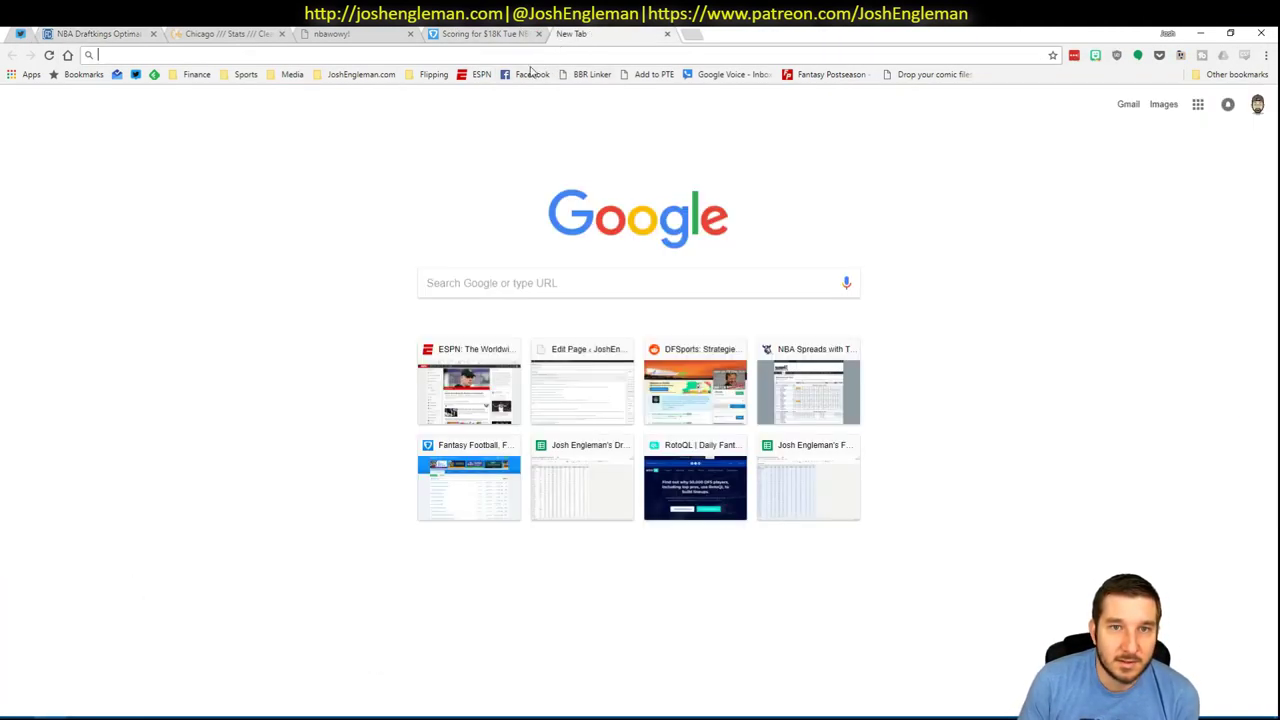
{"action": "left_click", "coordinate": [552, 34]}
{"action": "type", "text": "nba schedule"}
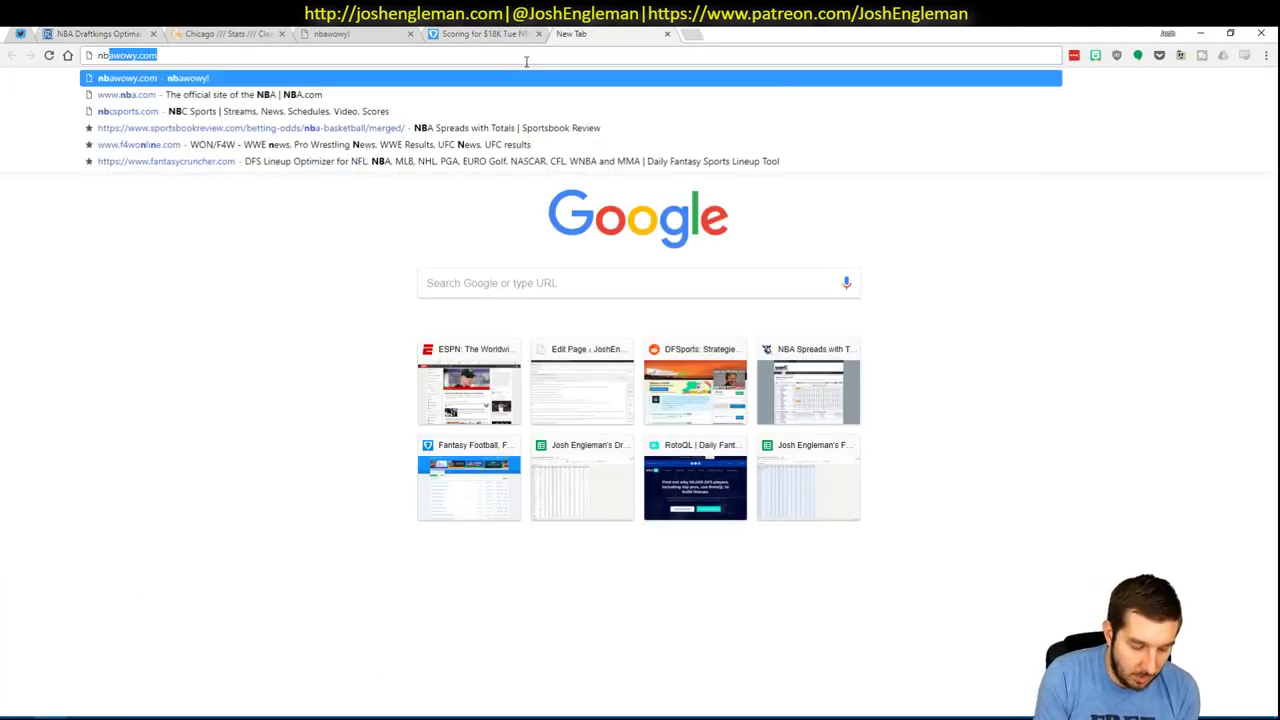
{"action": "key", "text": "Return"}
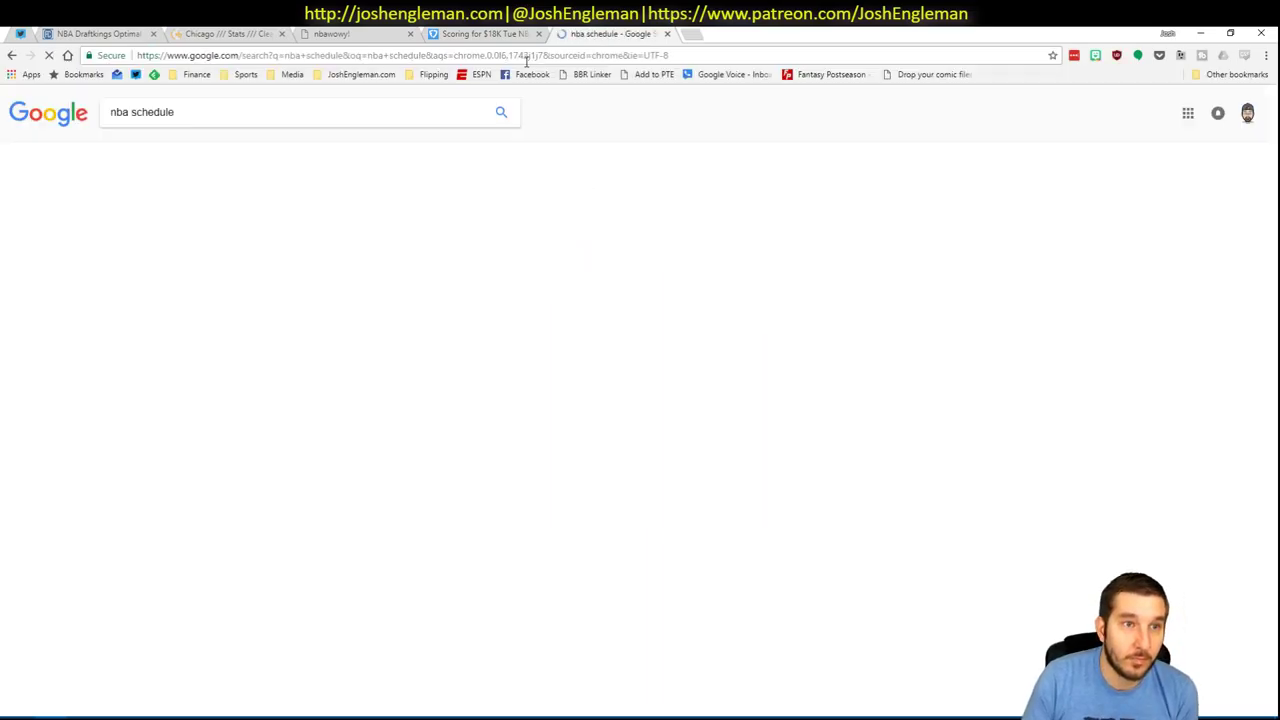
{"action": "left_click", "coordinate": [310, 510]}
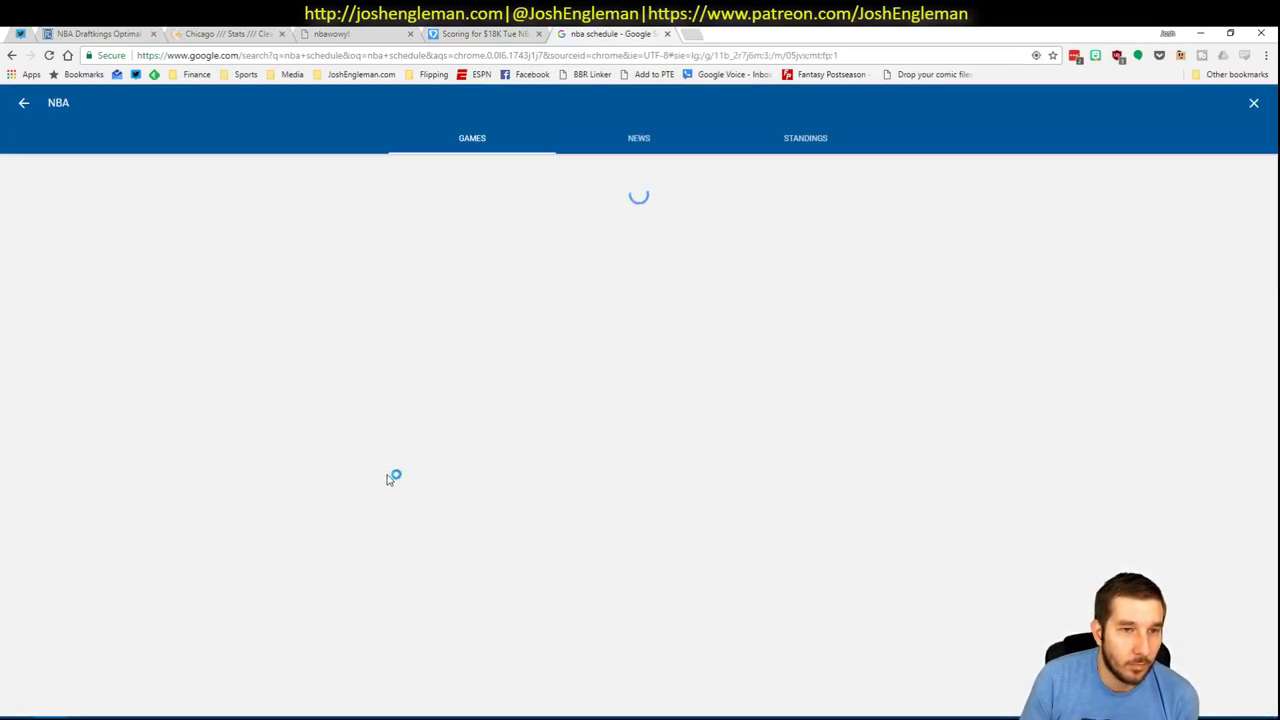
- Examine the NBA schedule for today's, tomorrow's and Friday's matchups and start times
{"action": "scroll", "coordinate": [1000, 245], "scroll_direction": "down", "scroll_amount": 2}
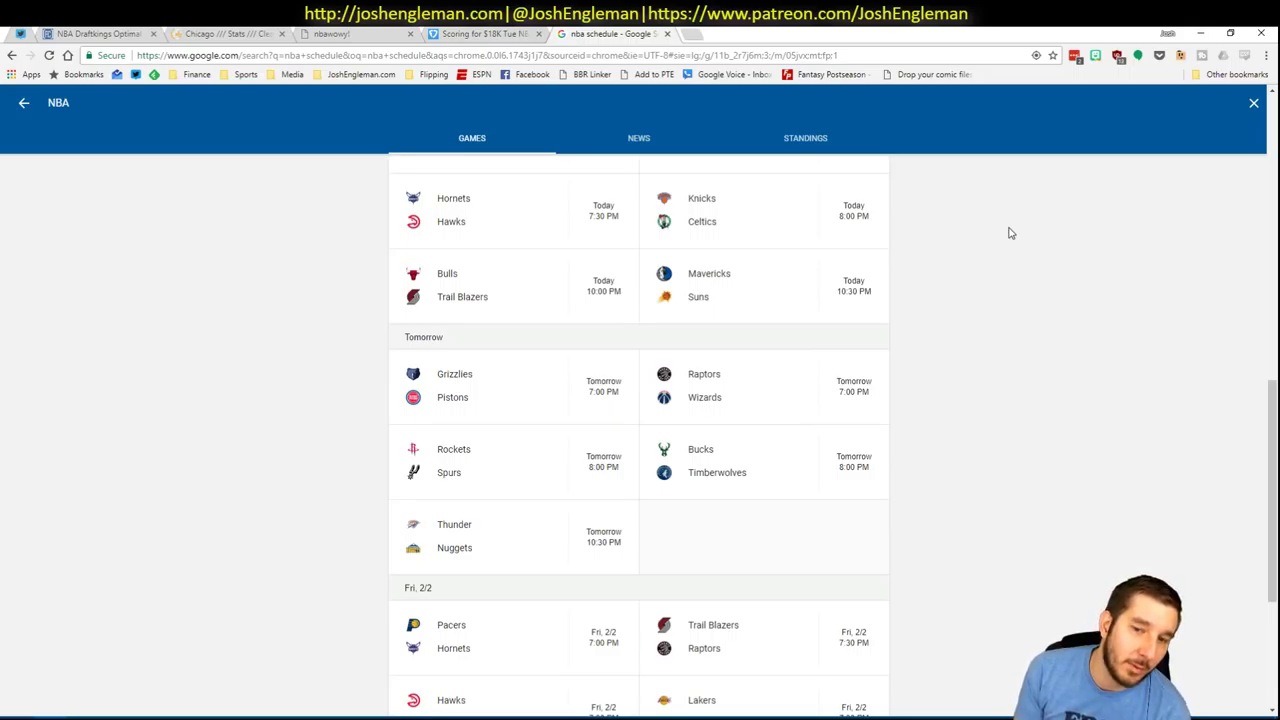
{"action": "scroll", "coordinate": [950, 315], "scroll_direction": "up", "scroll_amount": 2}
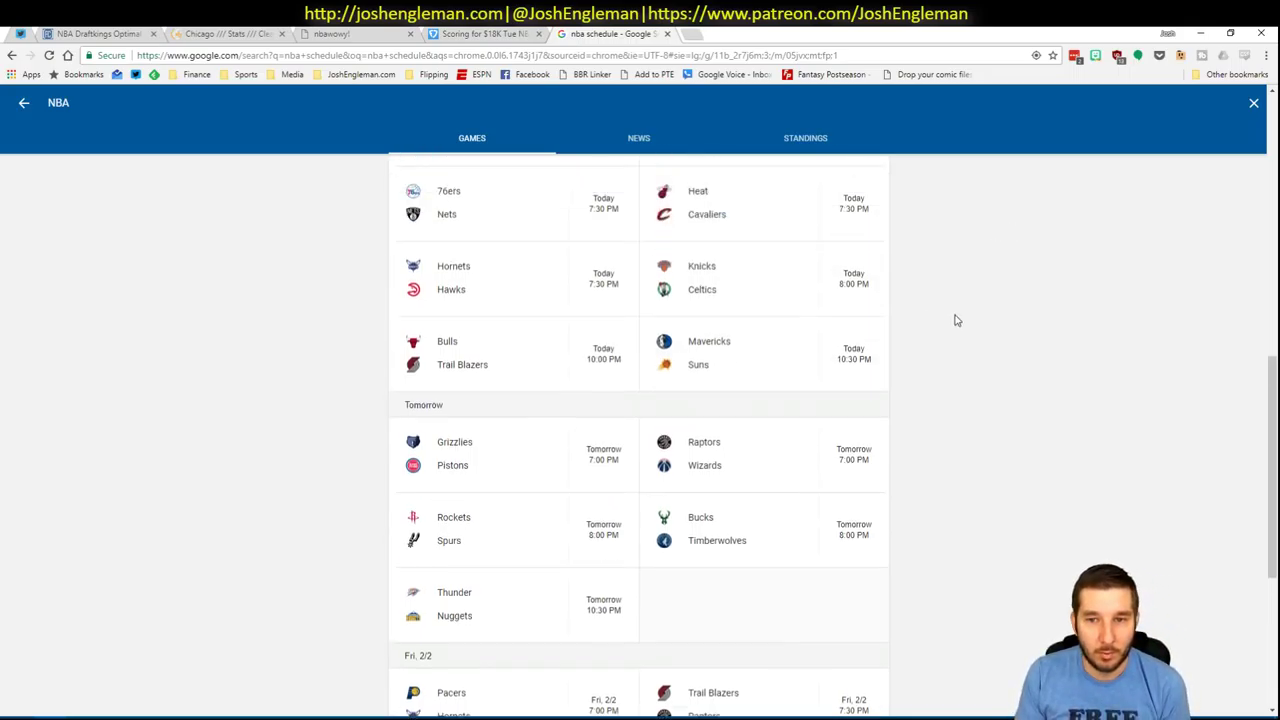
{"action": "scroll", "coordinate": [78, 246], "scroll_direction": "down", "scroll_amount": 2}
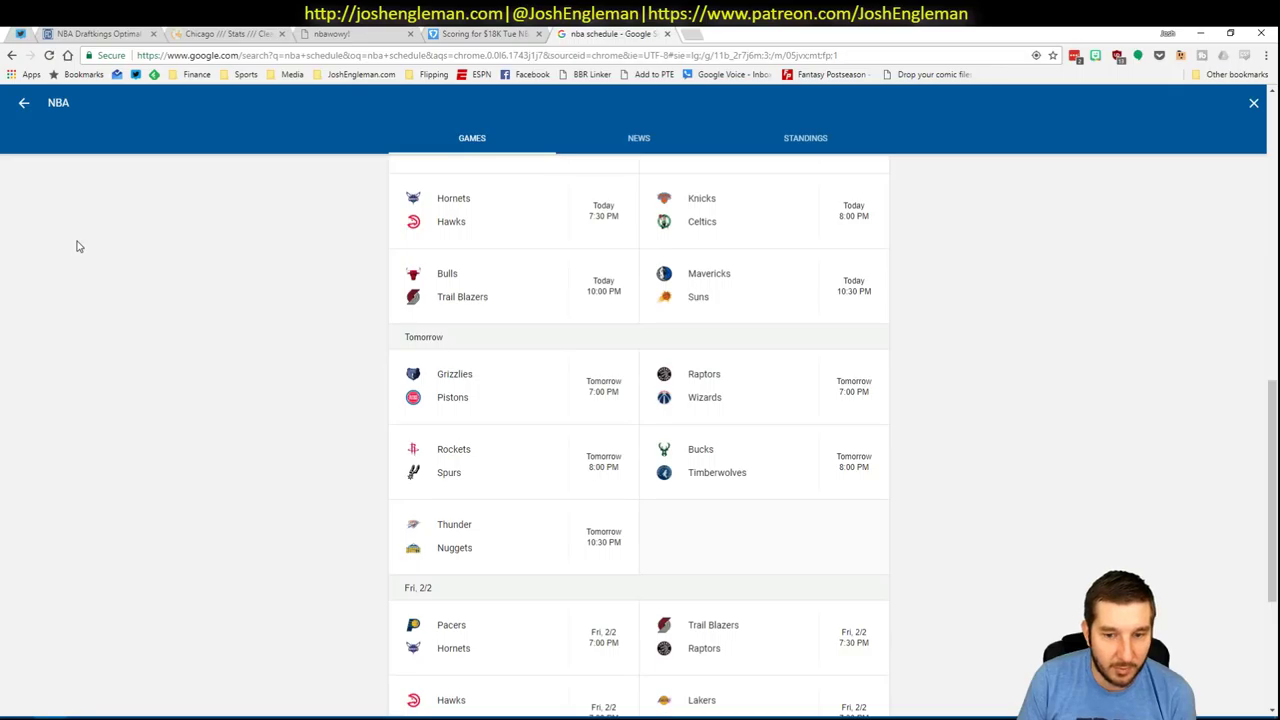
{"action": "scroll", "coordinate": [78, 246], "scroll_direction": "down", "scroll_amount": 3}
{"action": "scroll", "coordinate": [1056, 378], "scroll_direction": "up", "scroll_amount": 4}
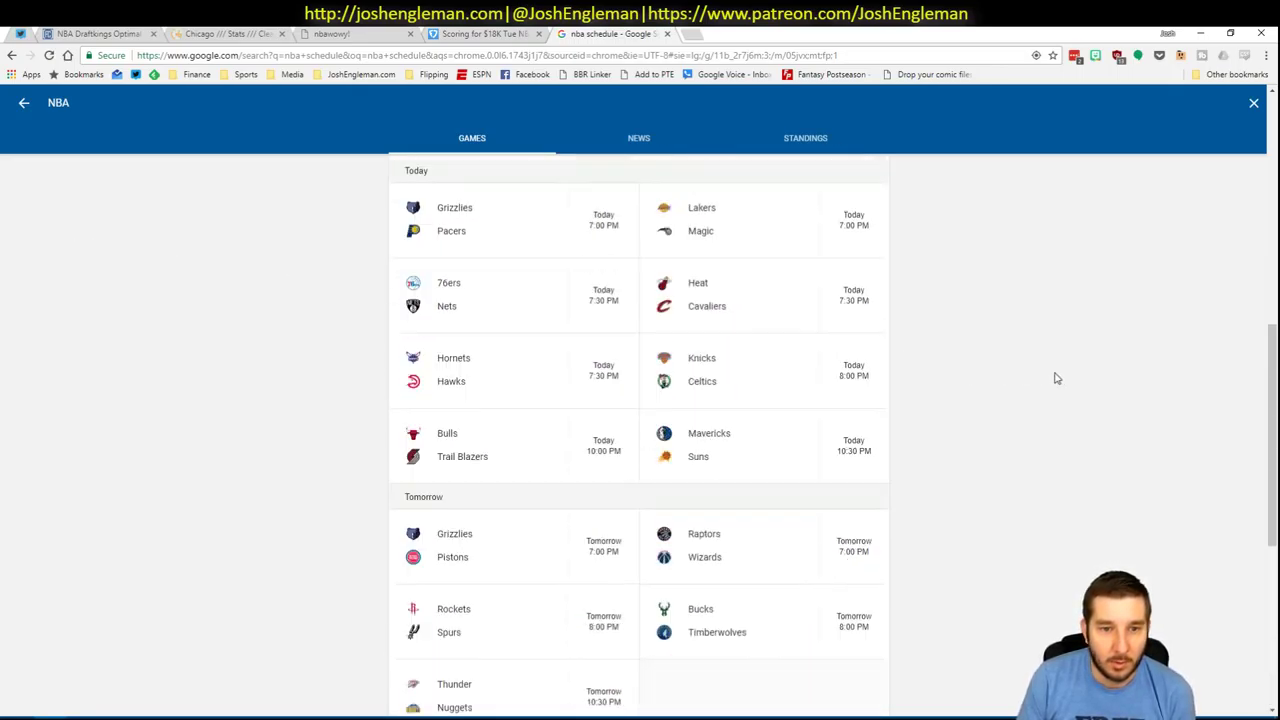
{"action": "scroll", "coordinate": [1043, 374], "scroll_direction": "down", "scroll_amount": 1}
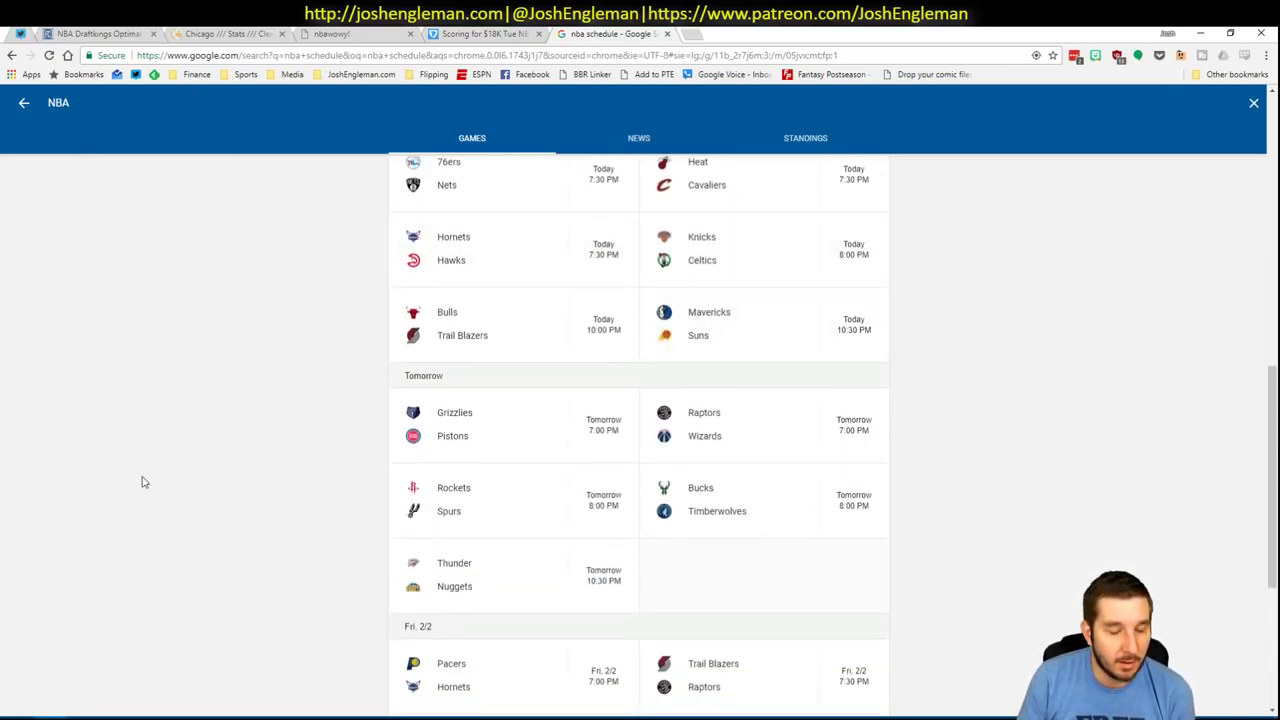
{"action": "mouse_move", "coordinate": [115, 717]}
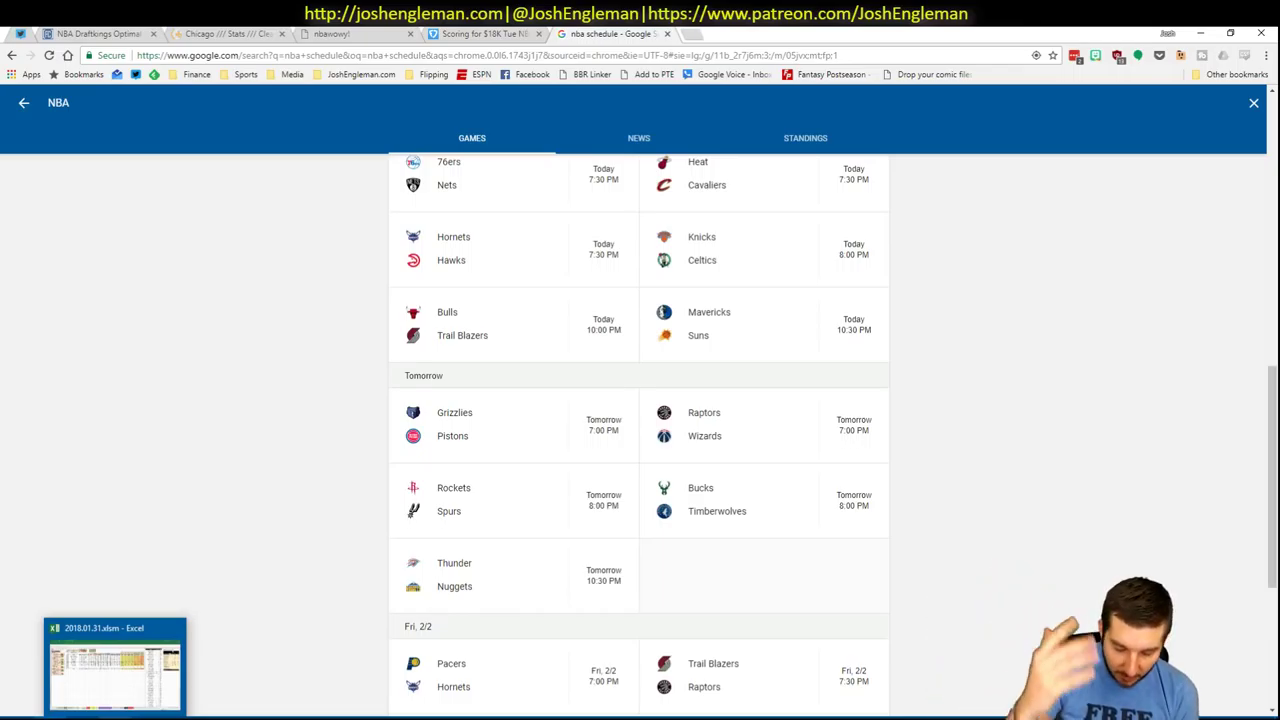